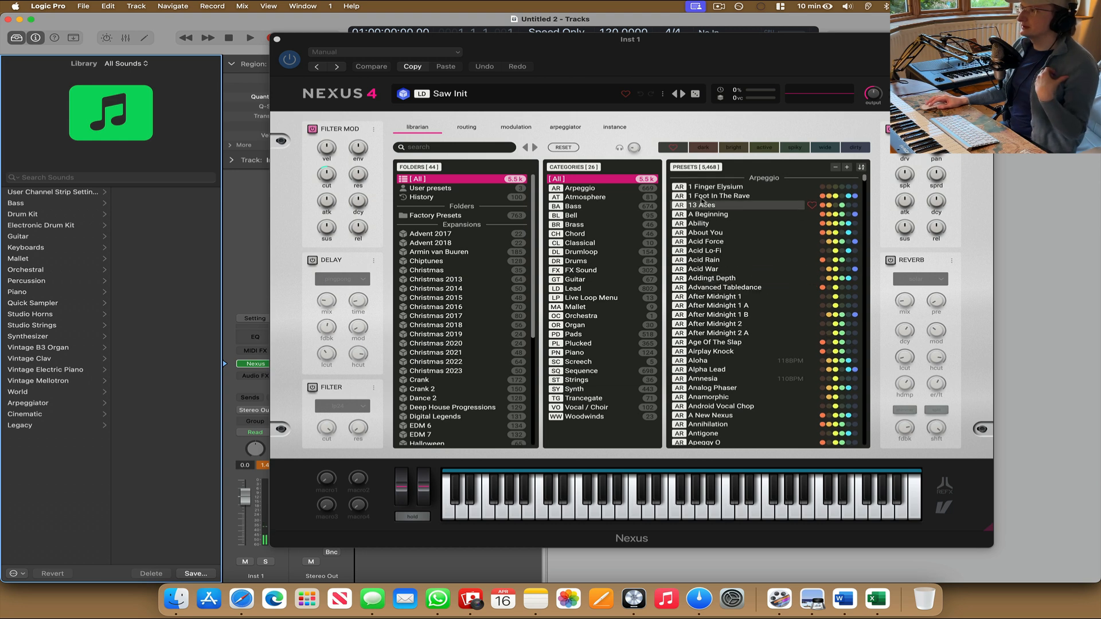
Look at the Nexus instance settings, reset the track's peak level reading and close the plugin window.
{"action": "left_click", "coordinate": [613, 132]}
{"action": "left_click", "coordinate": [614, 128]}
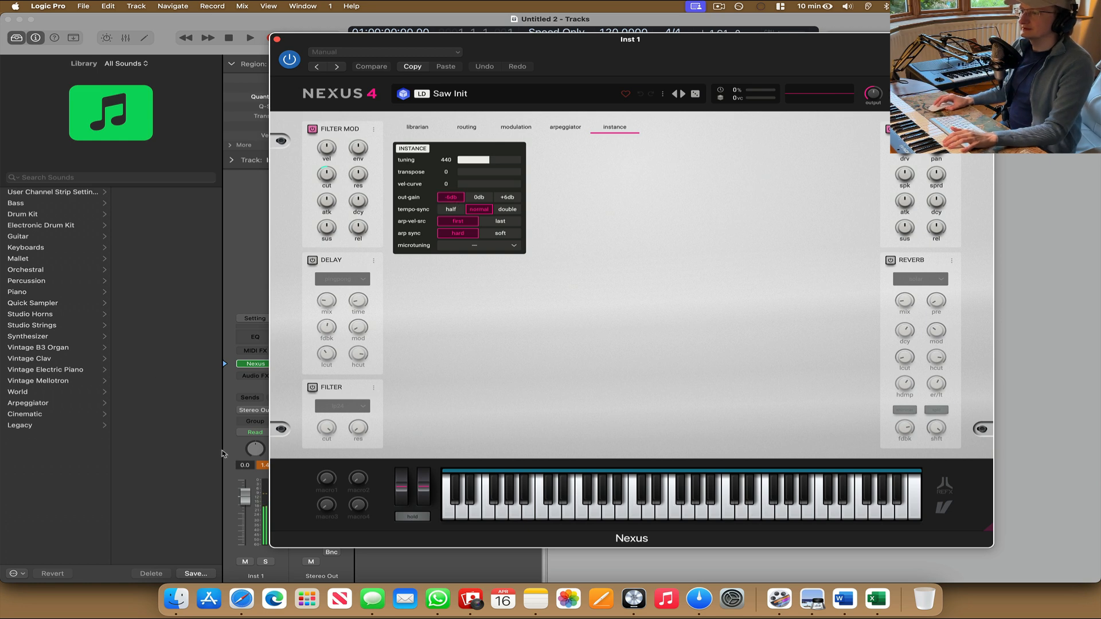
{"action": "left_click", "coordinate": [264, 466]}
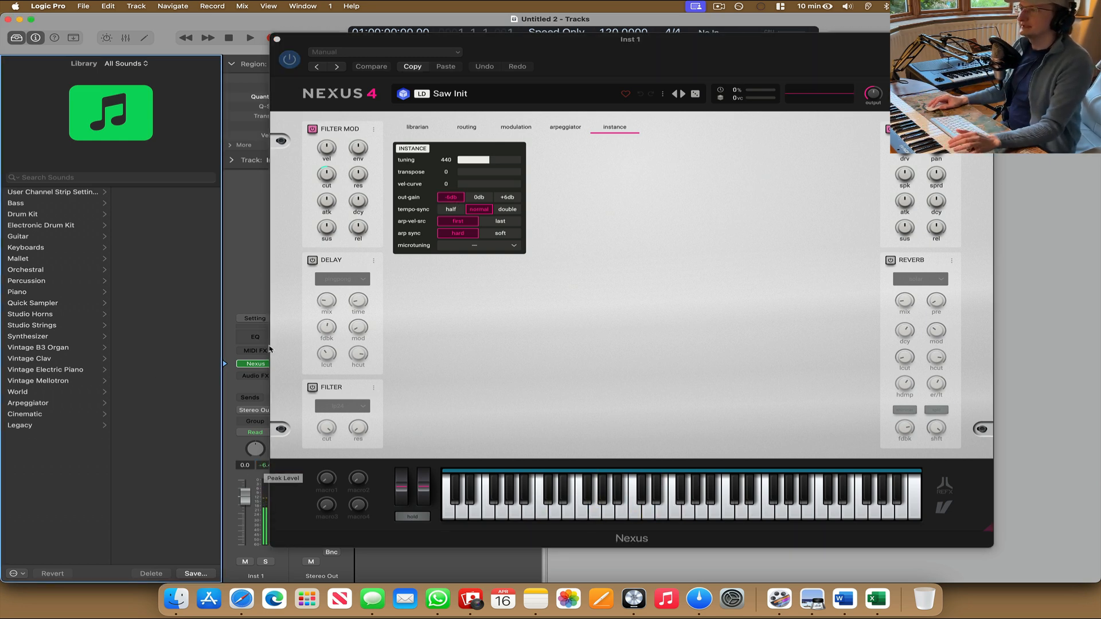
{"action": "left_click", "coordinate": [277, 40]}
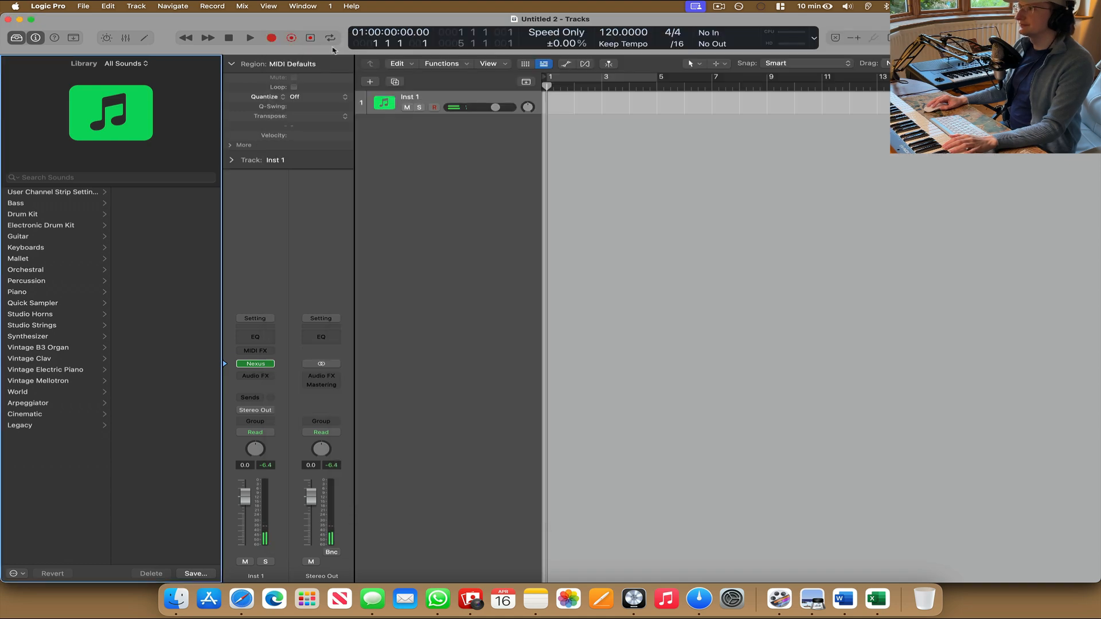
Load the [AvB] Bumblebee plucked preset from the Christmas 2023 expansion into the track's Nexus and close the plugin window.
{"action": "left_click", "coordinate": [257, 365]}
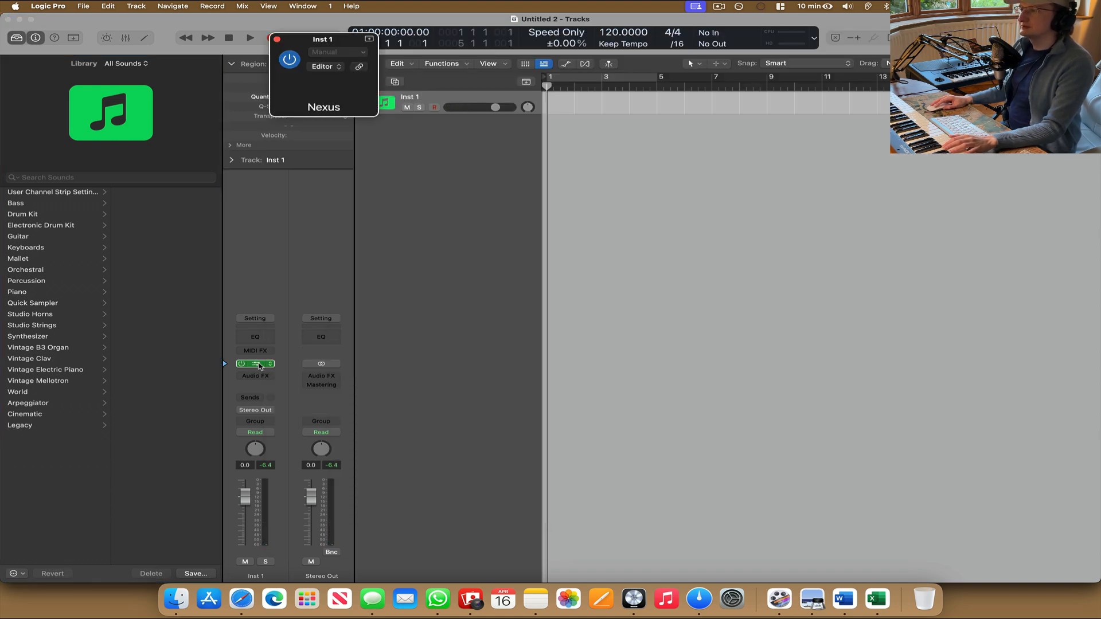
{"action": "left_click", "coordinate": [412, 128]}
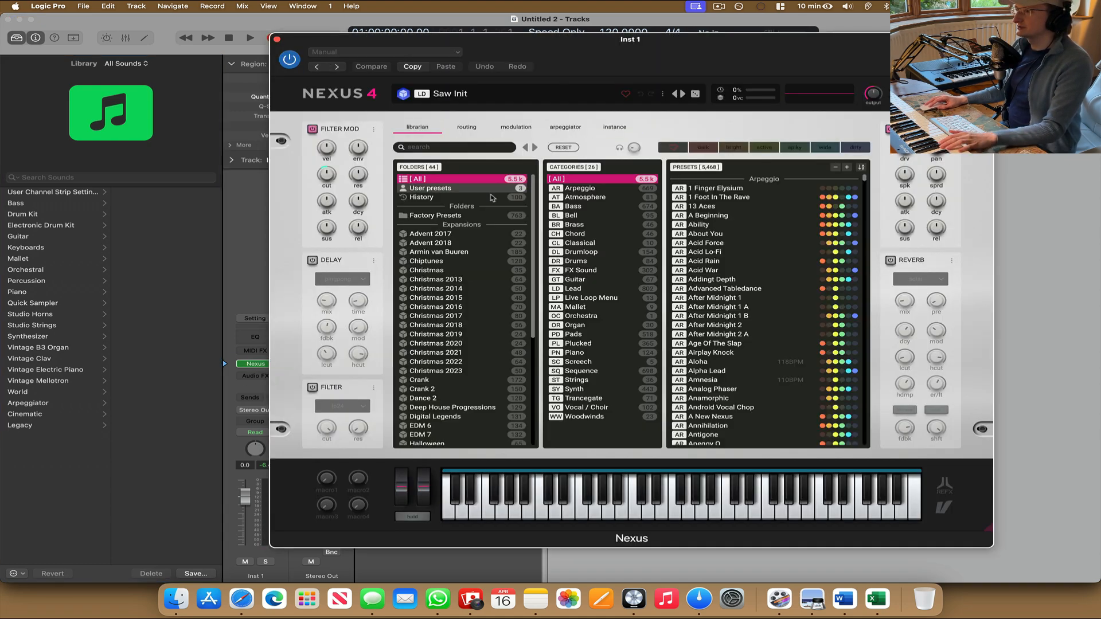
{"action": "left_click", "coordinate": [451, 371]}
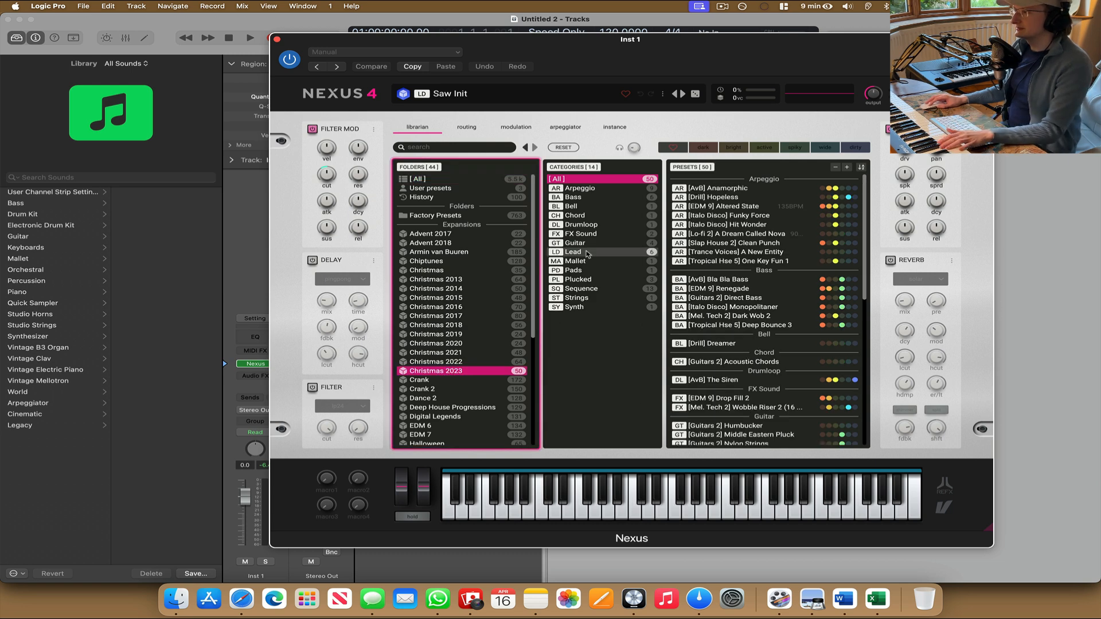
{"action": "left_click", "coordinate": [584, 279]}
{"action": "left_click", "coordinate": [835, 189]}
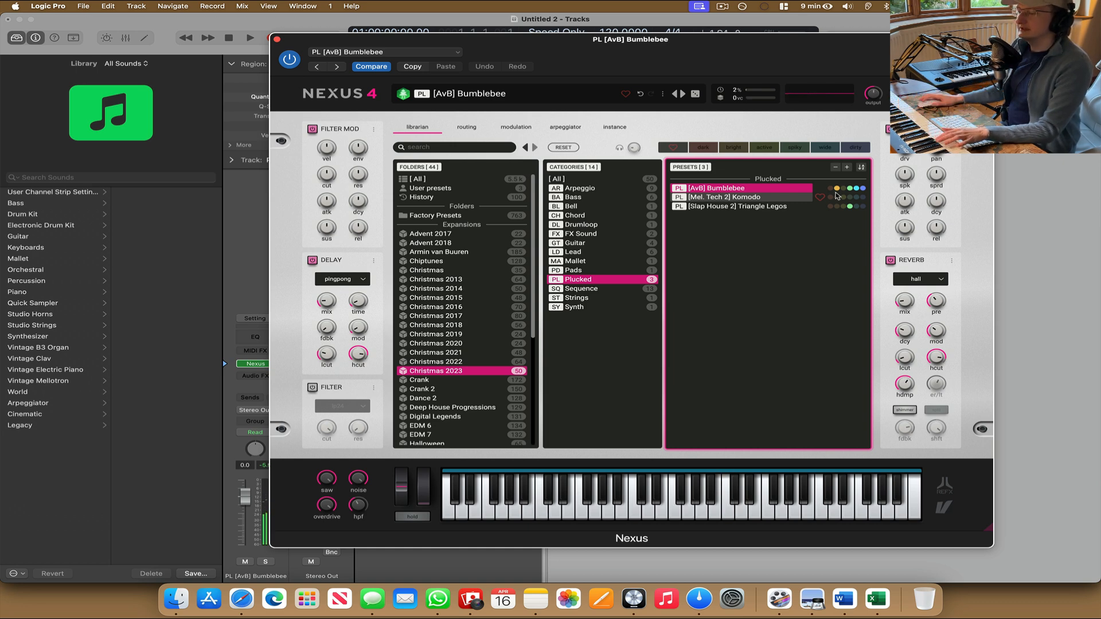
{"action": "left_click", "coordinate": [277, 39]}
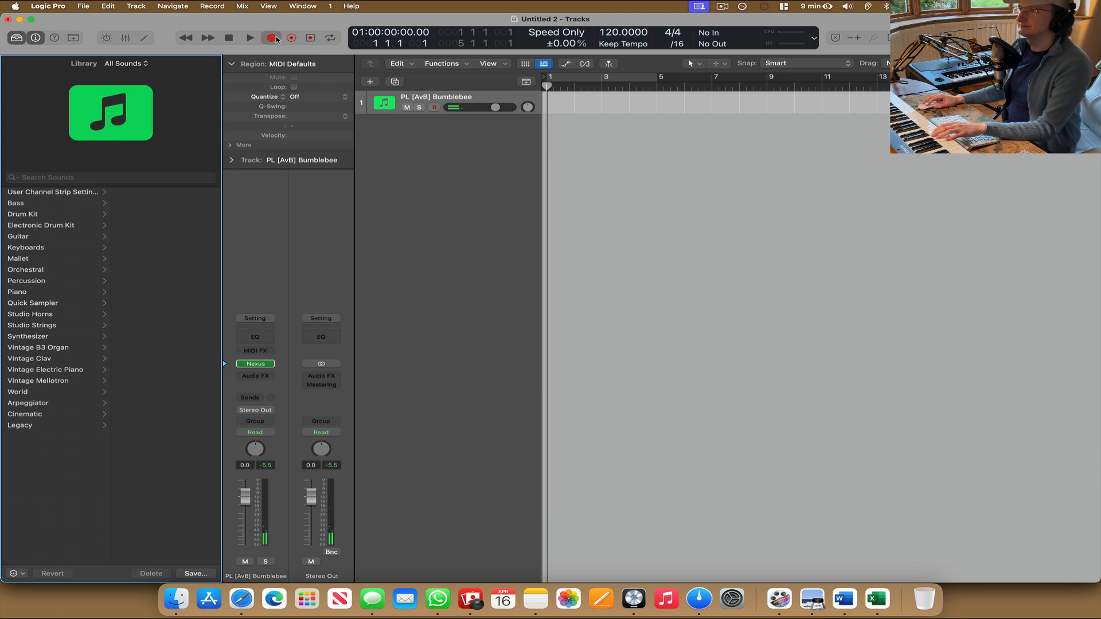
Record a MIDI part of about four bars on the Bumblebee track, starting at bar 2, and select the region.
{"action": "left_click", "coordinate": [274, 38]}
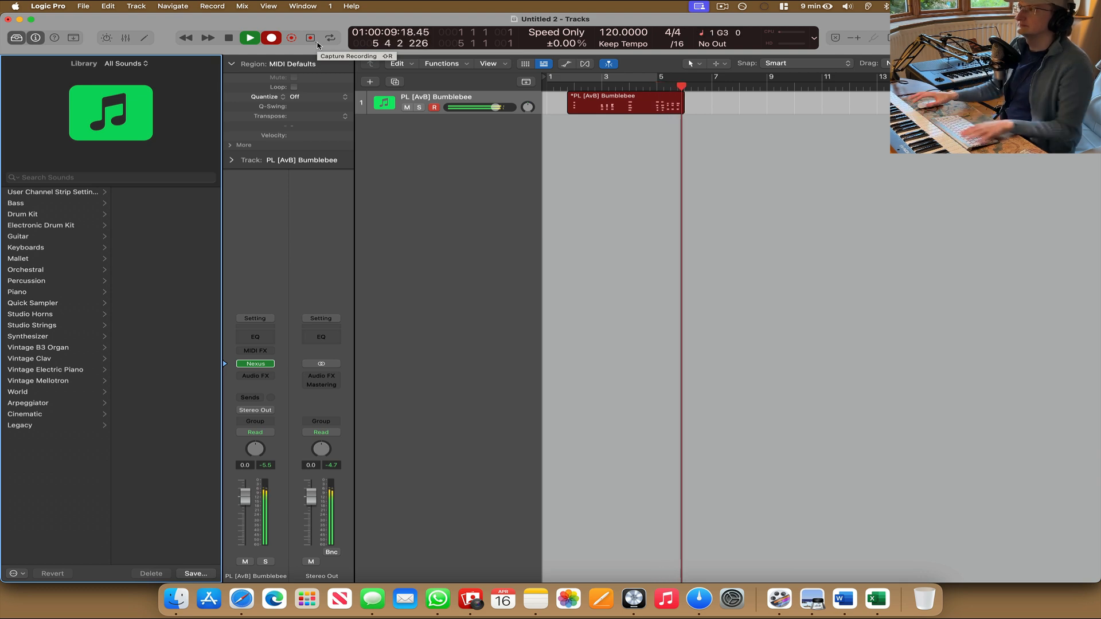
{"action": "key", "text": "space"}
{"action": "left_click", "coordinate": [611, 105]}
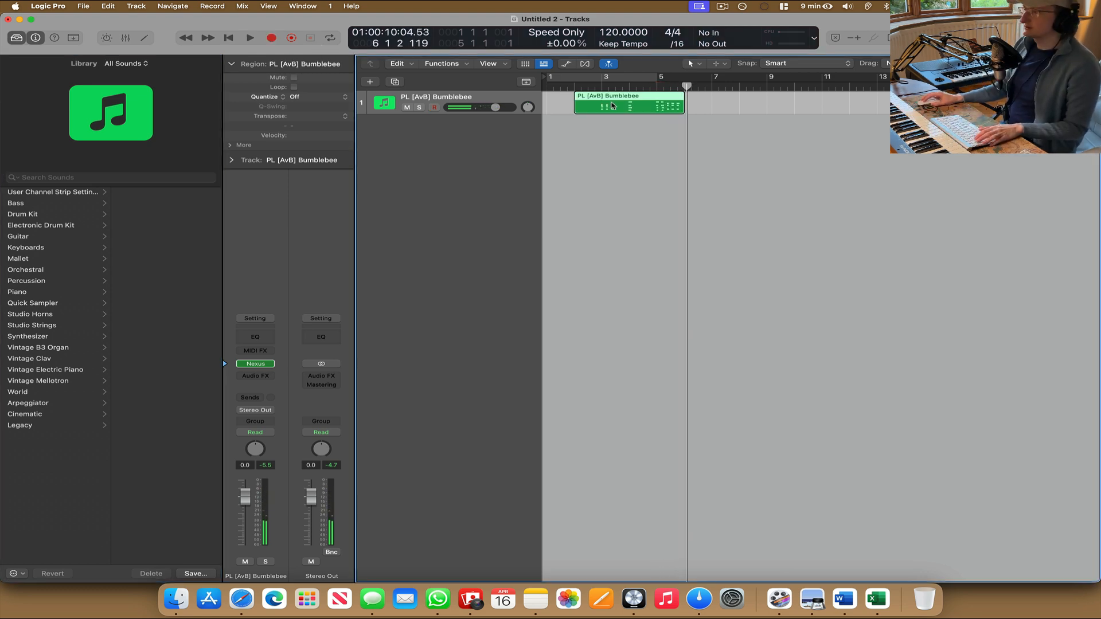
Duplicate the Bumblebee track and load the [AvB] Bla Bla Bass preset into the new track's Nexus.
{"action": "key", "text": "super+d"}
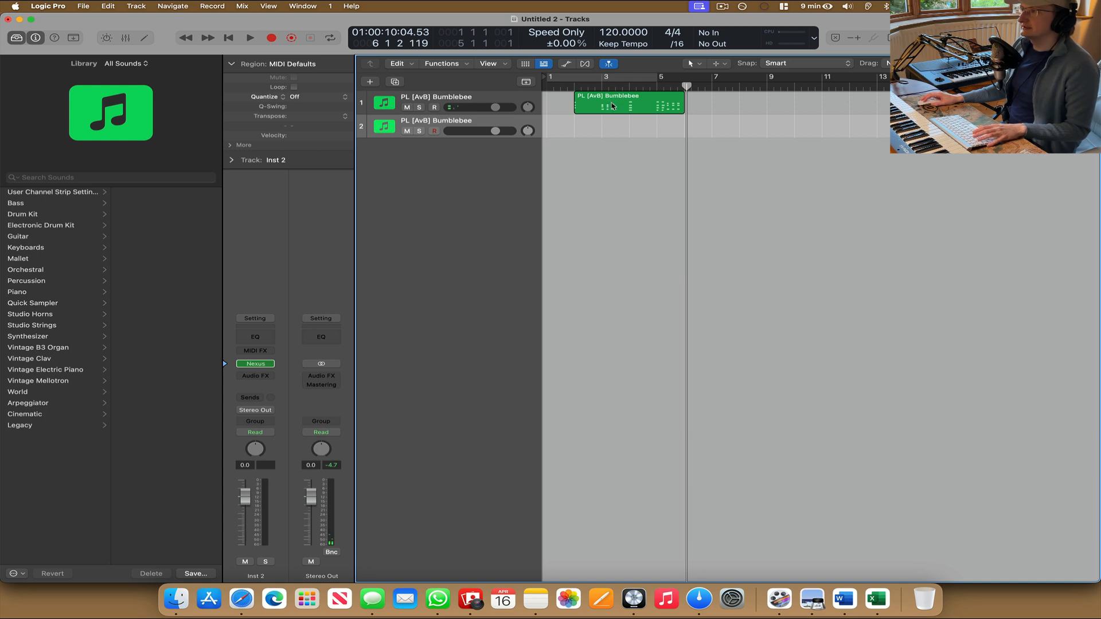
{"action": "left_click", "coordinate": [256, 366]}
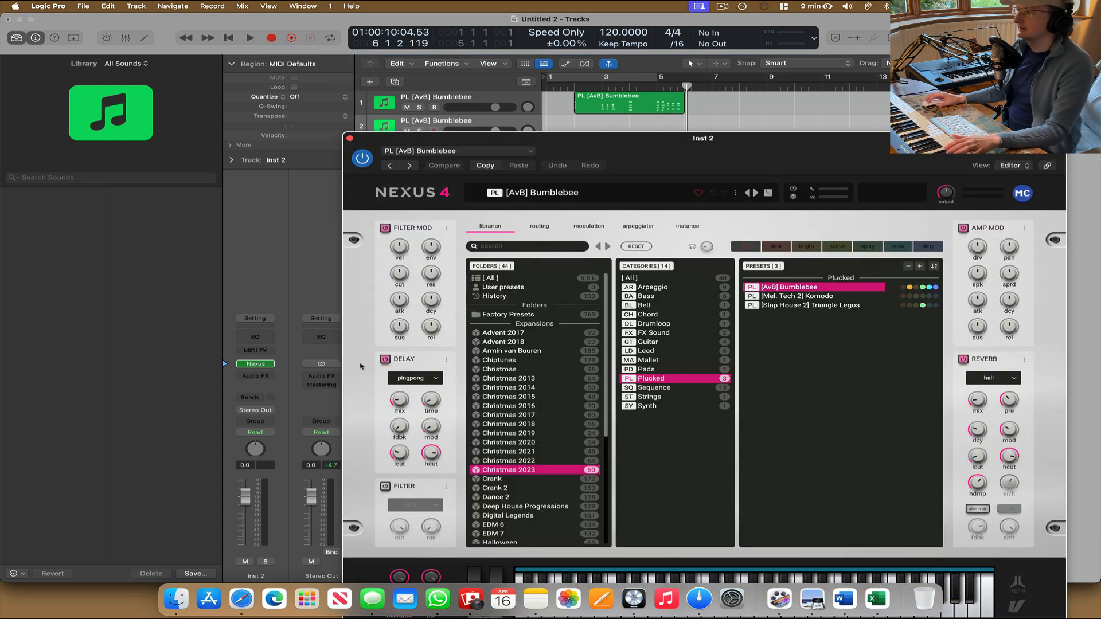
{"action": "left_click", "coordinate": [641, 296]}
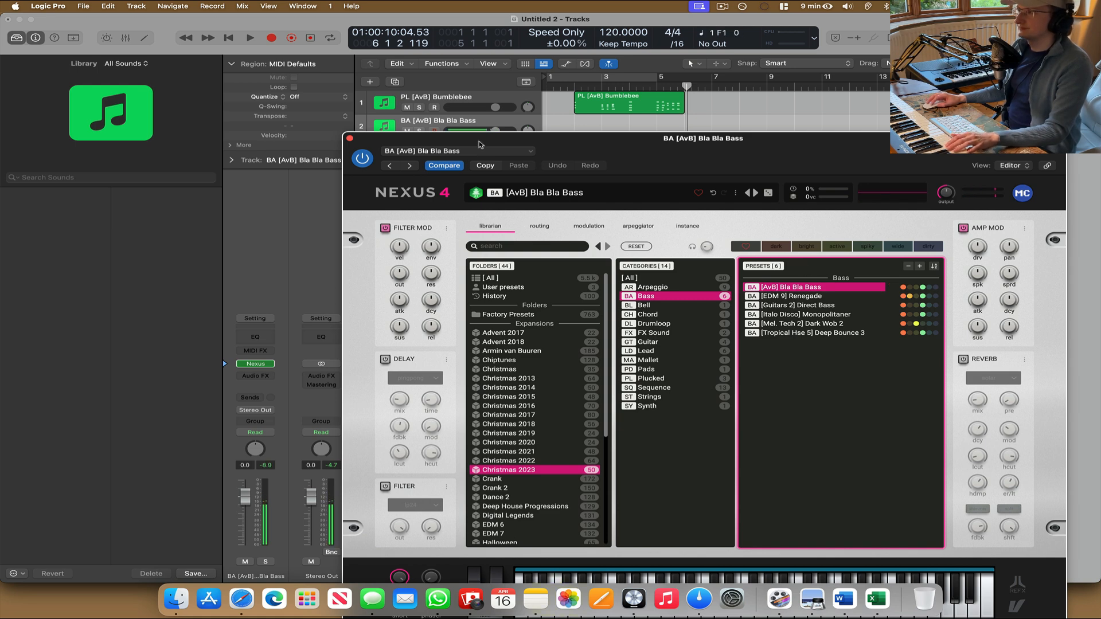
{"action": "left_click", "coordinate": [349, 138]}
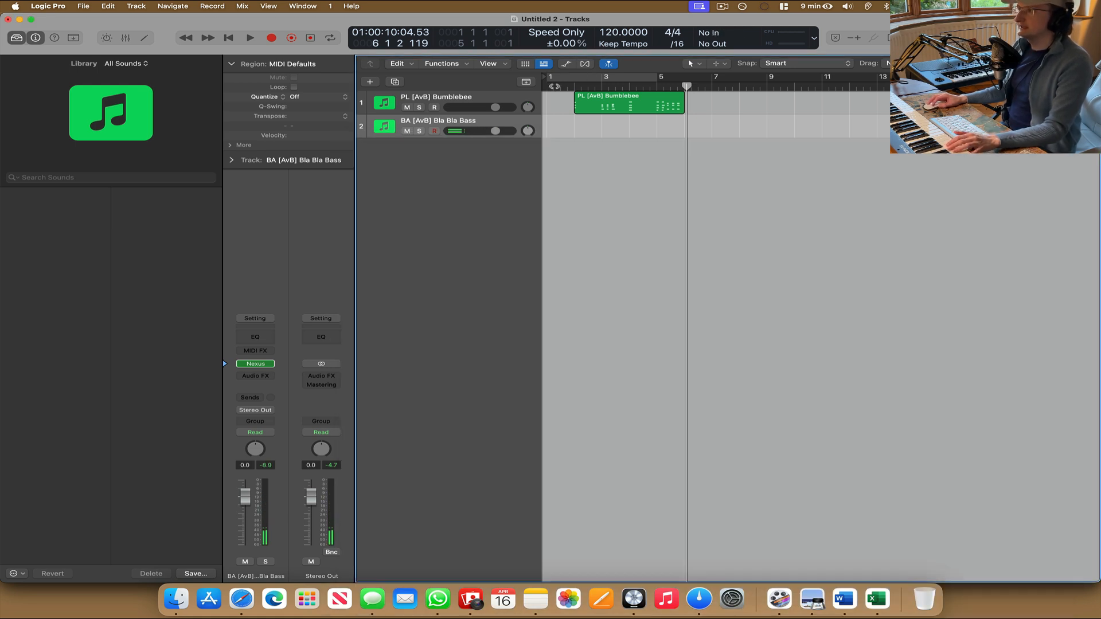
Record a bass part of about four bars on the Bla Bla Bass track and play it back with the Bumblebee region.
{"action": "left_click", "coordinate": [272, 38]}
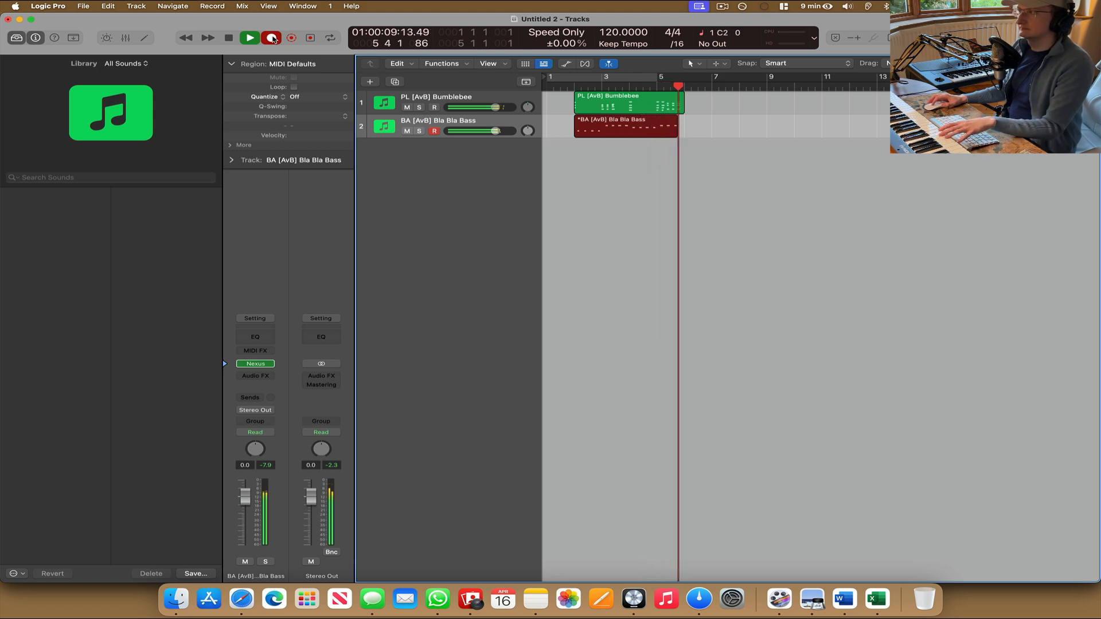
{"action": "key", "text": "space"}
{"action": "left_click_drag", "start_coordinate": [757, 173], "coordinate": [575, 89]}
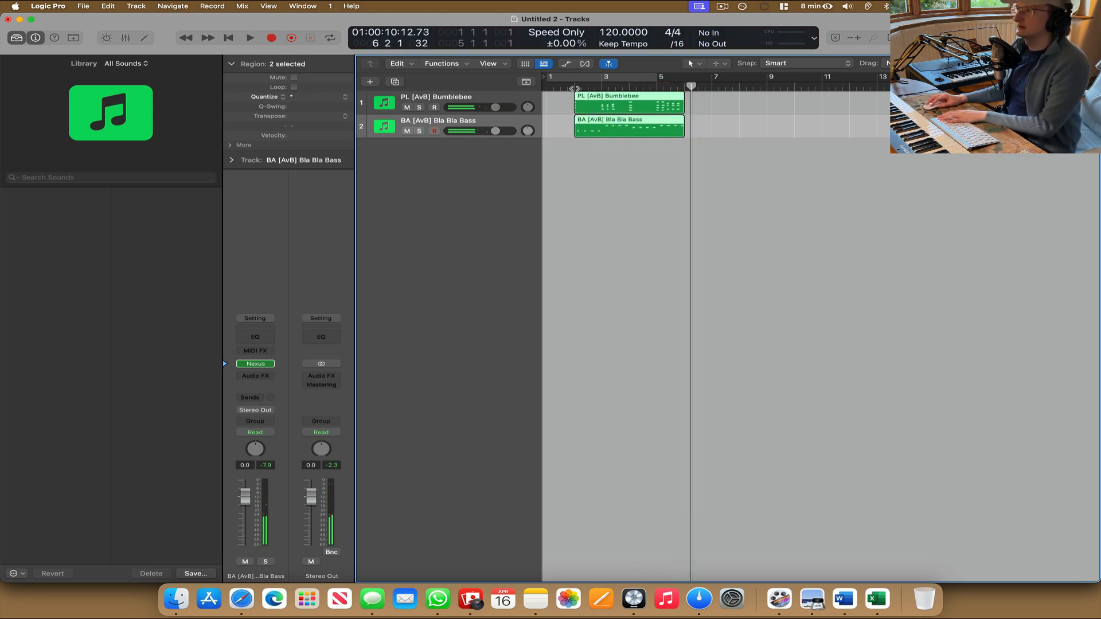
{"action": "double_click", "coordinate": [575, 89]}
{"action": "left_click_drag", "start_coordinate": [768, 175], "coordinate": [622, 102]}
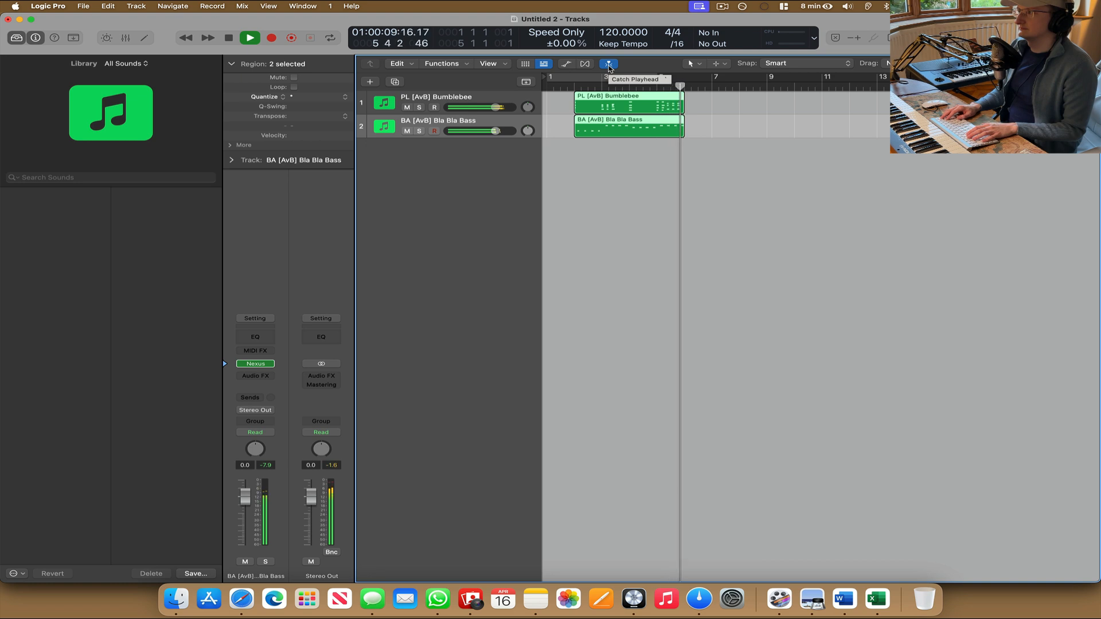
{"action": "key", "text": "space"}
{"action": "left_click", "coordinate": [567, 85]}
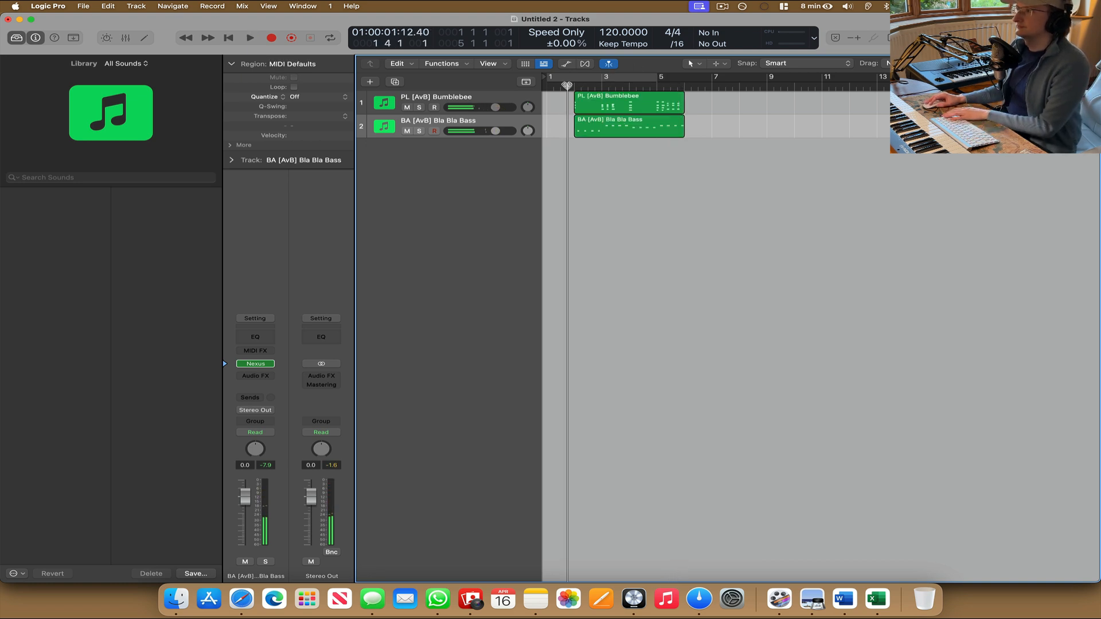
Delete both recorded regions and remove the Bumblebee and Bla Bla Bass tracks from the project.
{"action": "left_click_drag", "start_coordinate": [767, 159], "coordinate": [583, 98]}
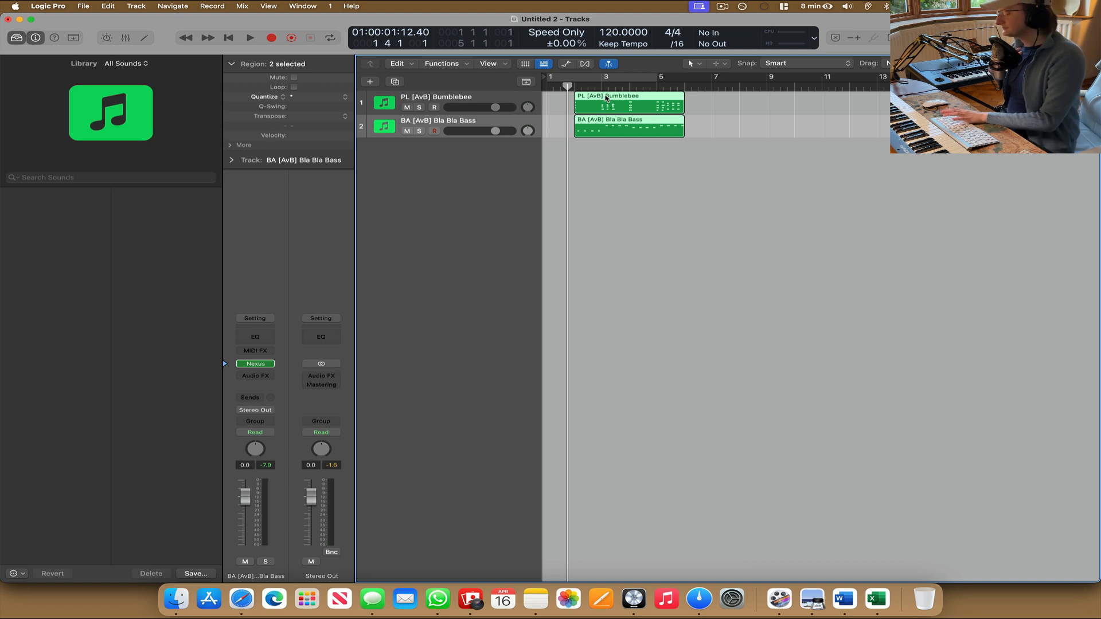
{"action": "key", "text": "BackSpace"}
{"action": "left_click", "coordinate": [475, 98]}
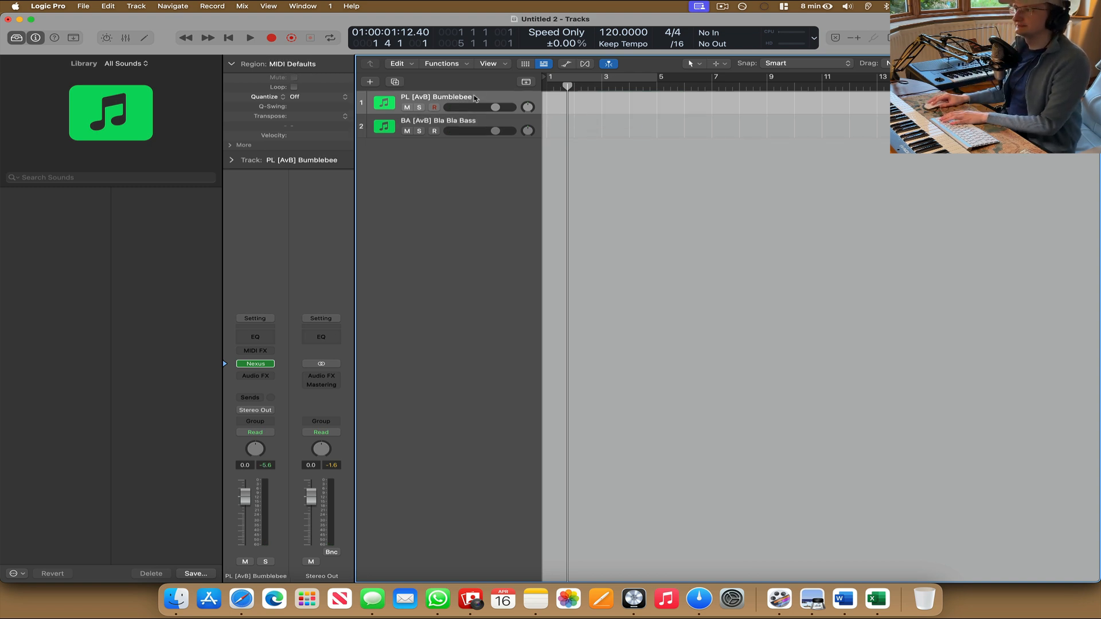
{"action": "key", "text": "super+BackSpace"}
{"action": "key", "text": "super+BackSpace"}
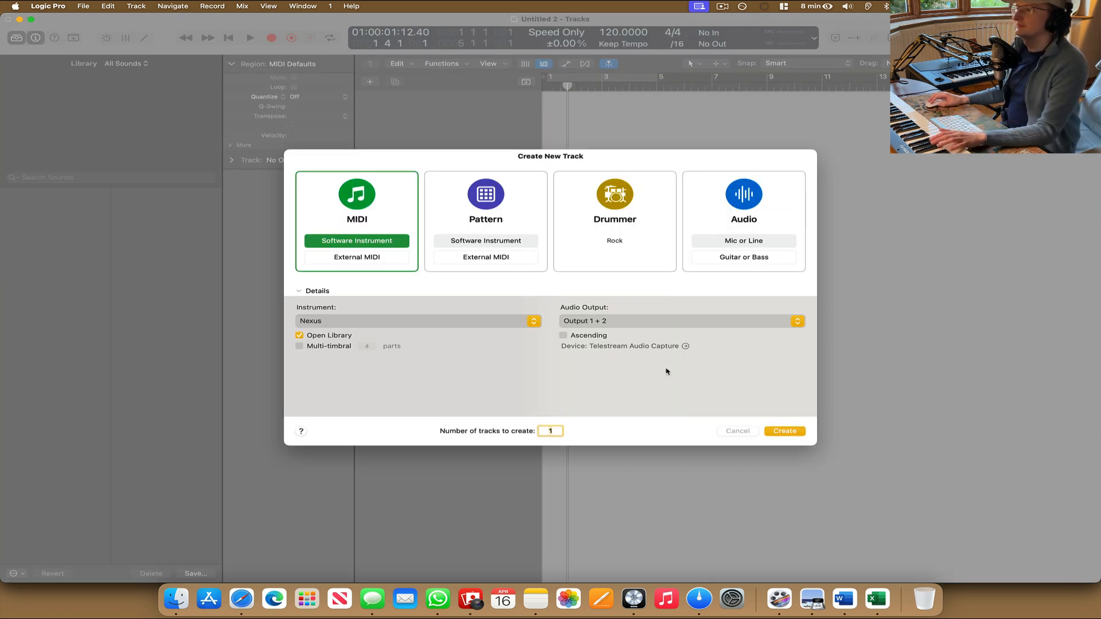
Create a Nexus software instrument track and load the Digipiano preset after auditioning Bell Keys and Dance Pop 1.
{"action": "left_click", "coordinate": [782, 433]}
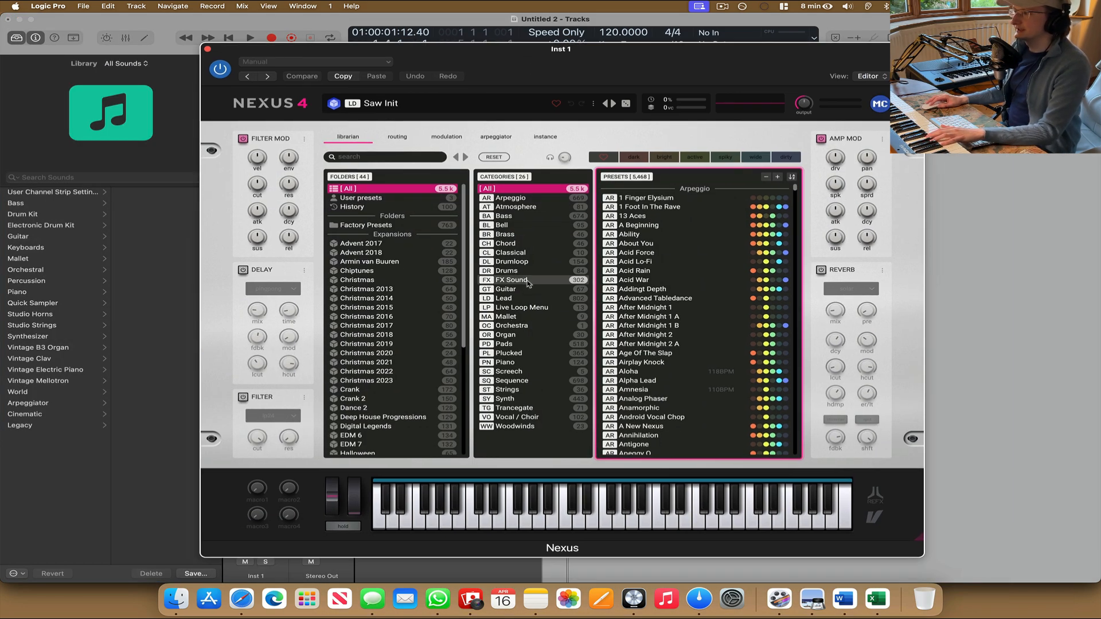
{"action": "left_click", "coordinate": [506, 362]}
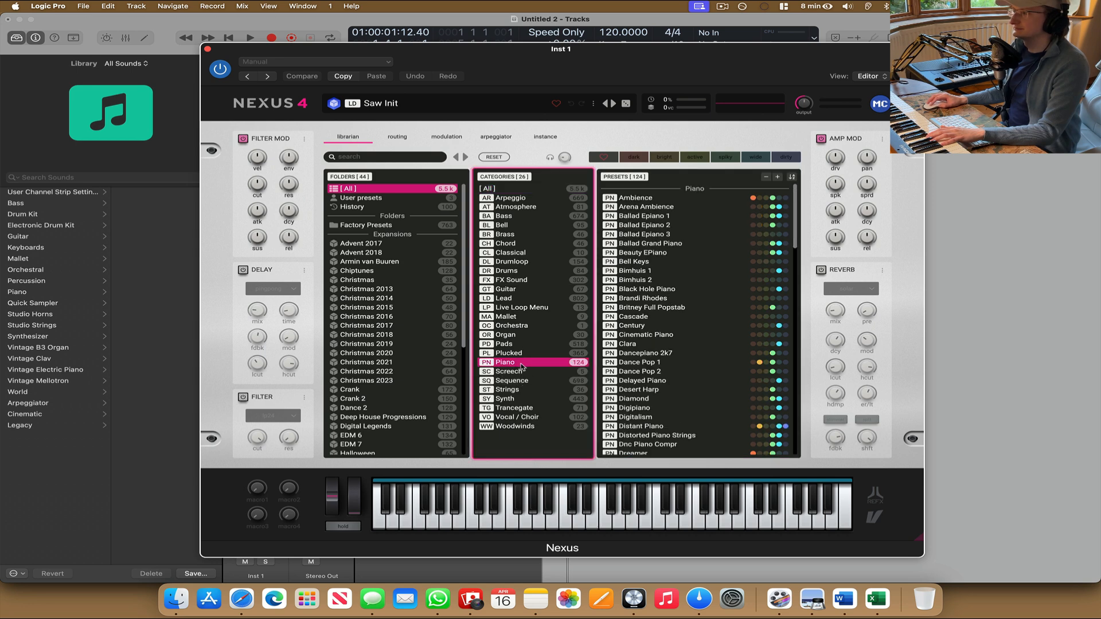
{"action": "left_click", "coordinate": [692, 265]}
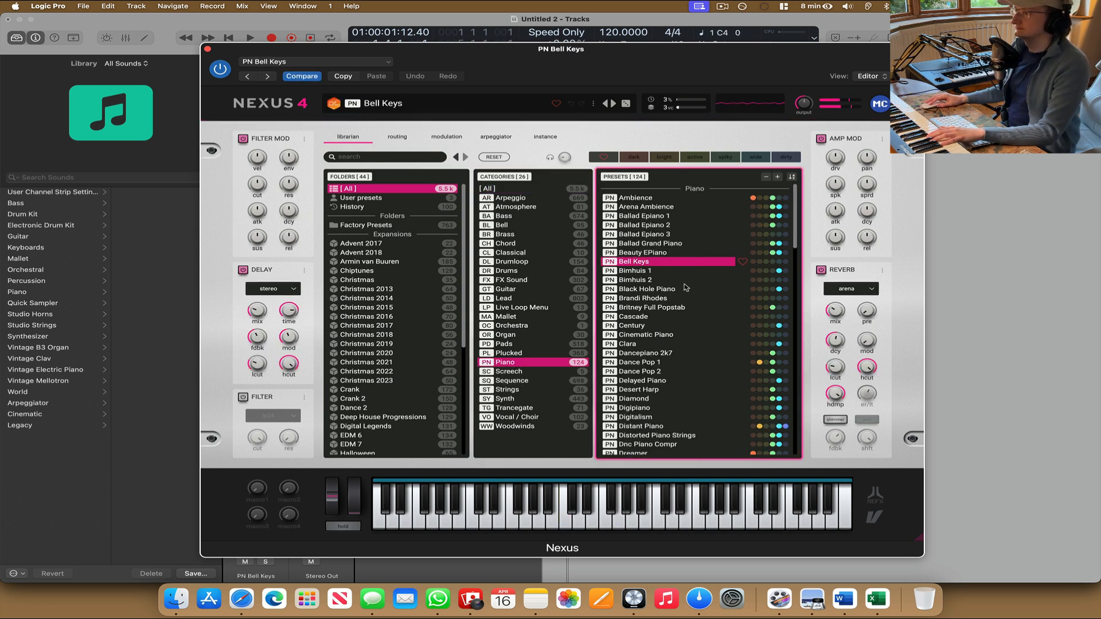
{"action": "left_click", "coordinate": [687, 363]}
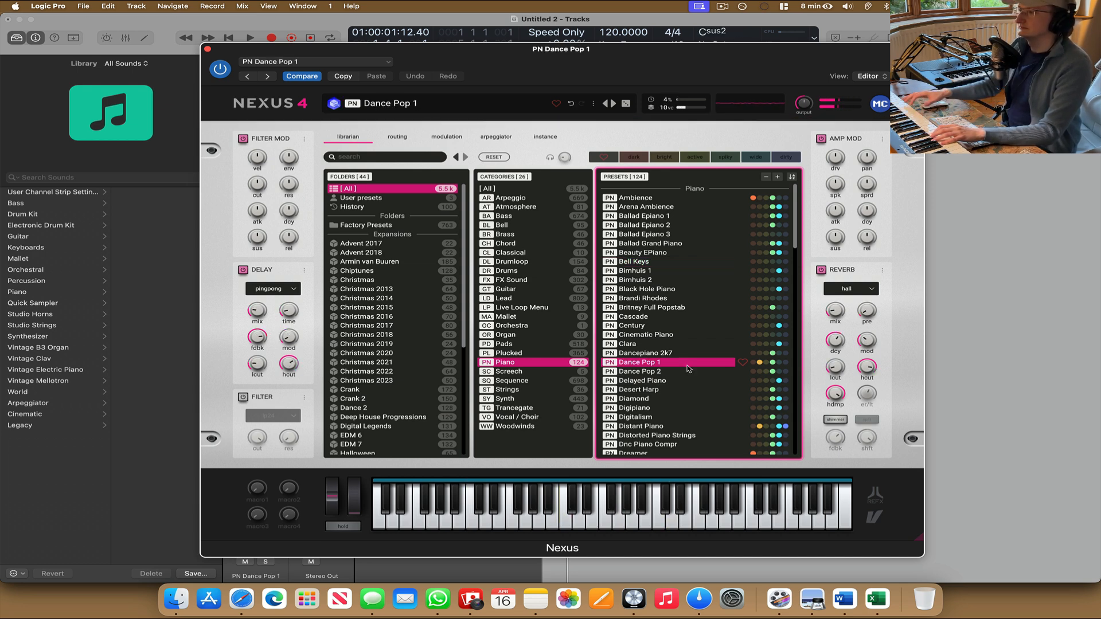
{"action": "left_click", "coordinate": [653, 408]}
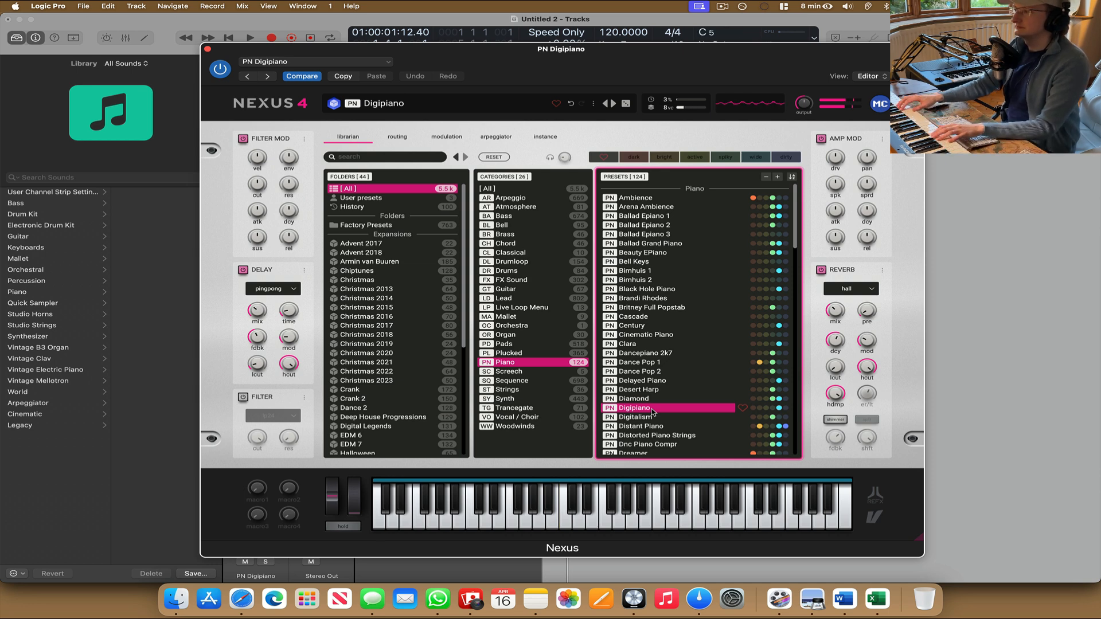
{"action": "left_click", "coordinate": [207, 50]}
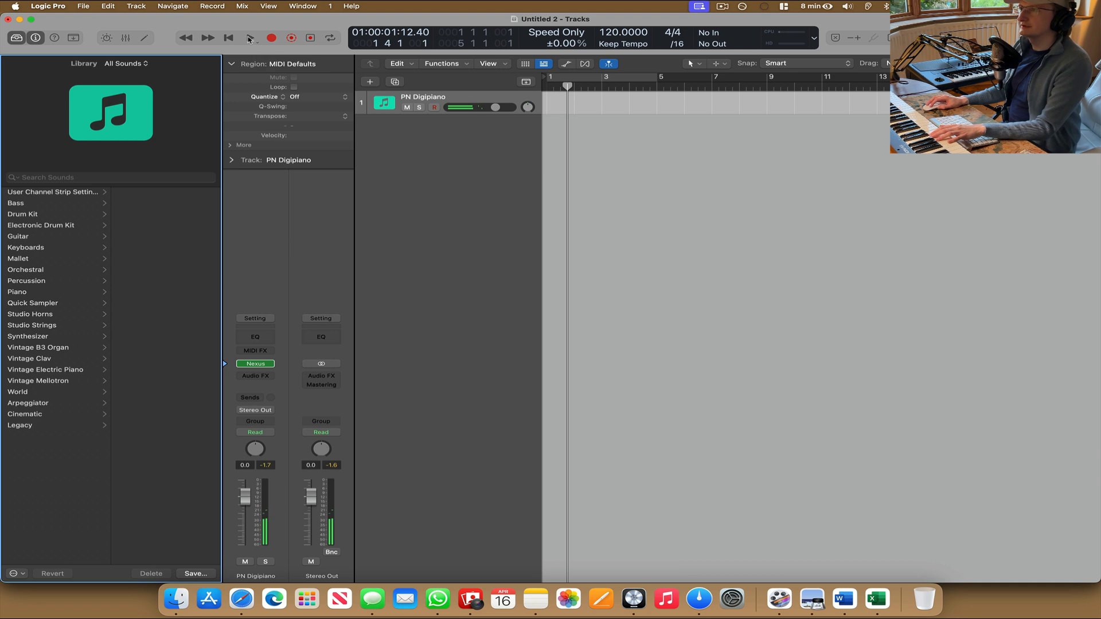
Record a piano chord part on the Digipiano track until about the end of bar 9.
{"action": "left_click", "coordinate": [272, 39]}
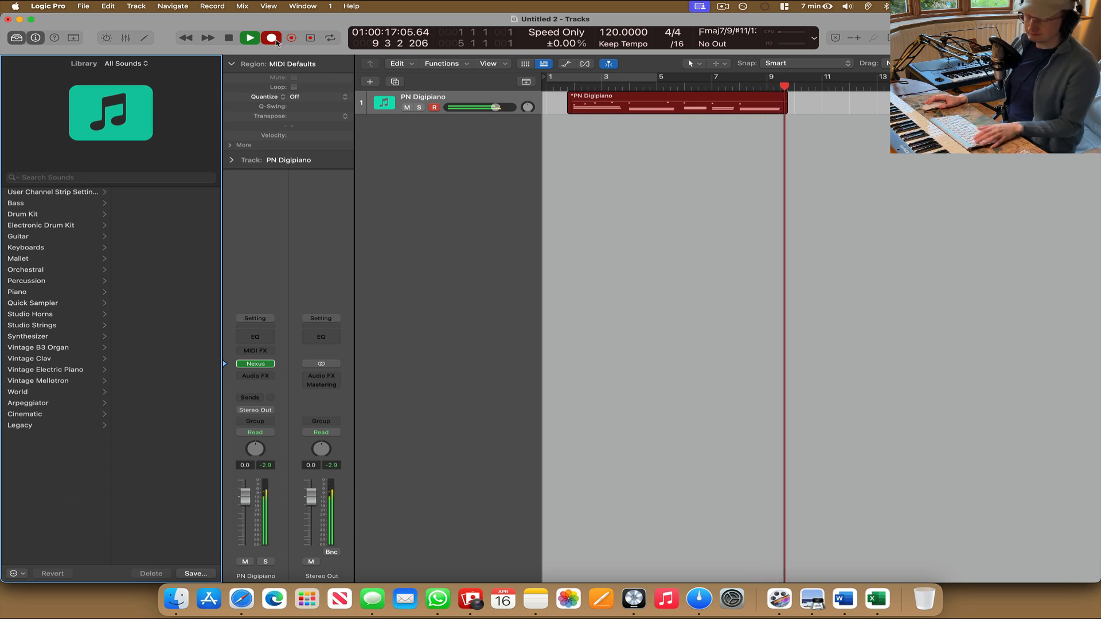
{"action": "key", "text": "space"}
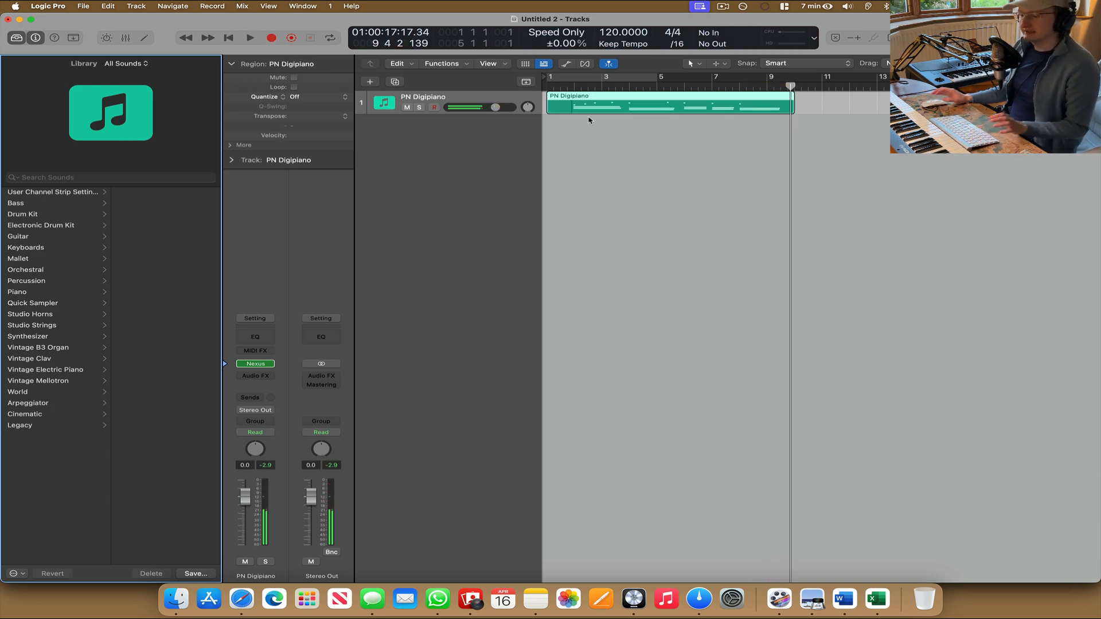
Duplicate the Digipiano track and quantize the recorded piano region to 1/8 Note.
{"action": "key", "text": "super+d"}
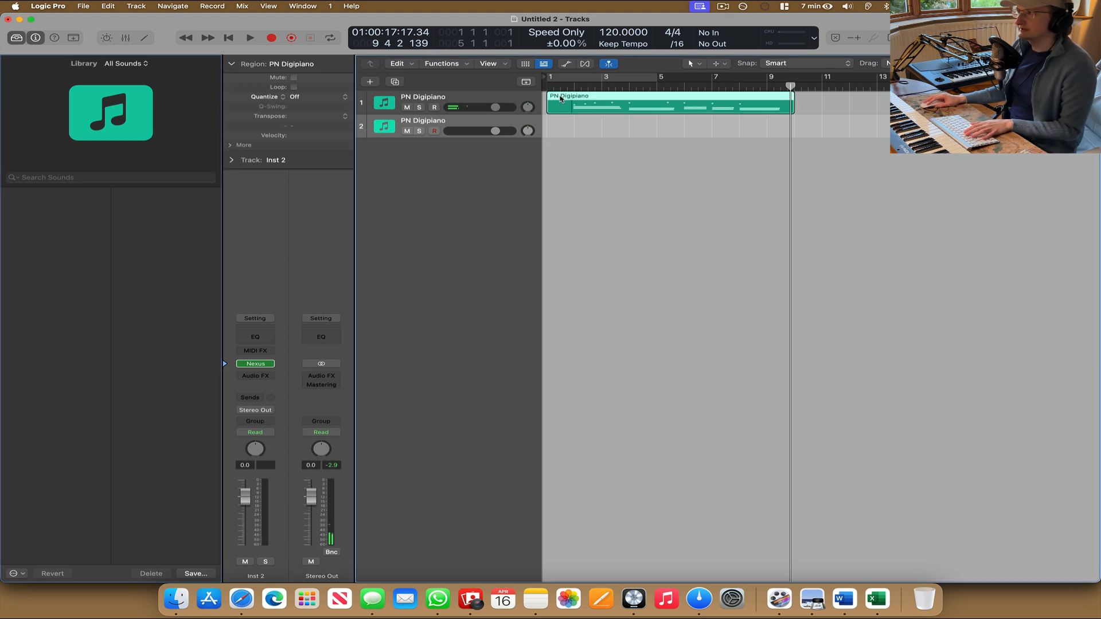
{"action": "left_click", "coordinate": [330, 95]}
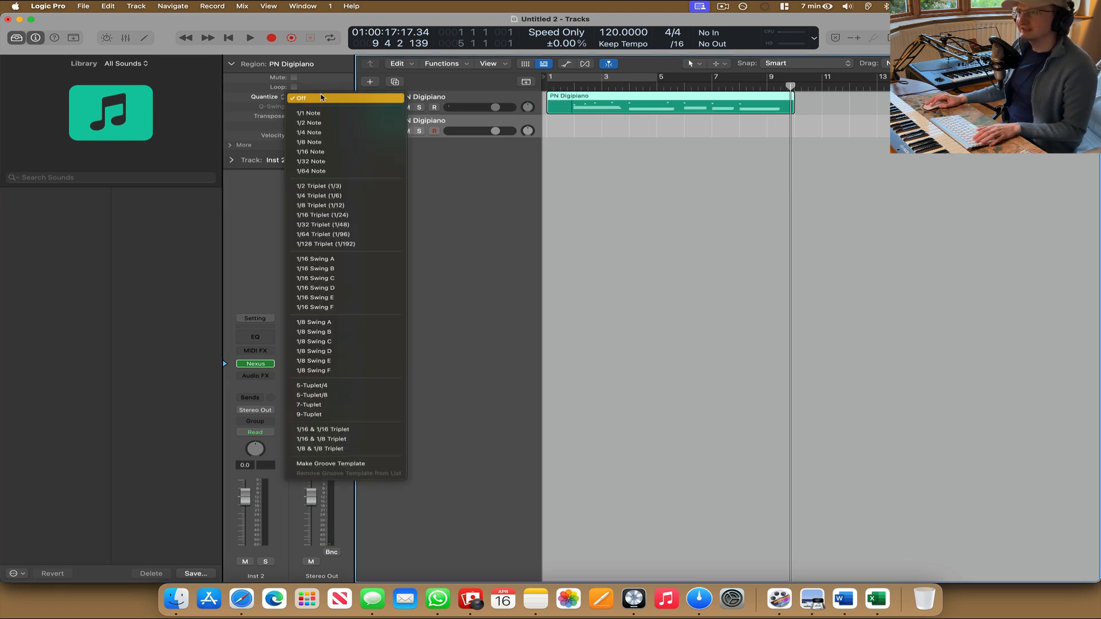
{"action": "left_click", "coordinate": [327, 142]}
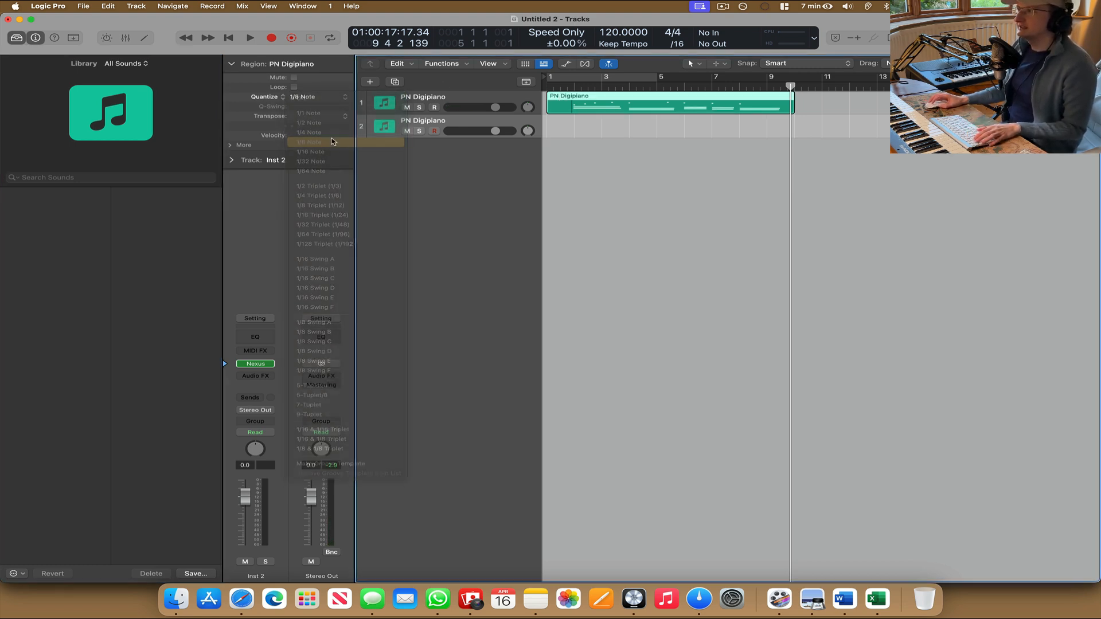
Load the Angels preset from the Plucked category into the second track's Nexus.
{"action": "left_click", "coordinate": [257, 364]}
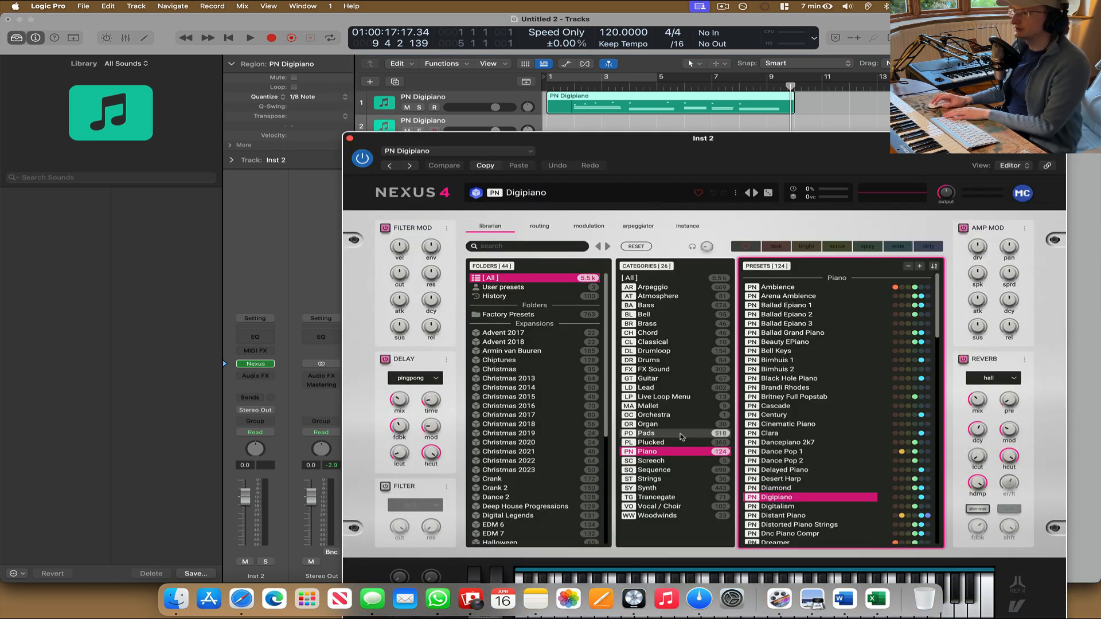
{"action": "left_click", "coordinate": [668, 442]}
{"action": "left_click", "coordinate": [792, 297]}
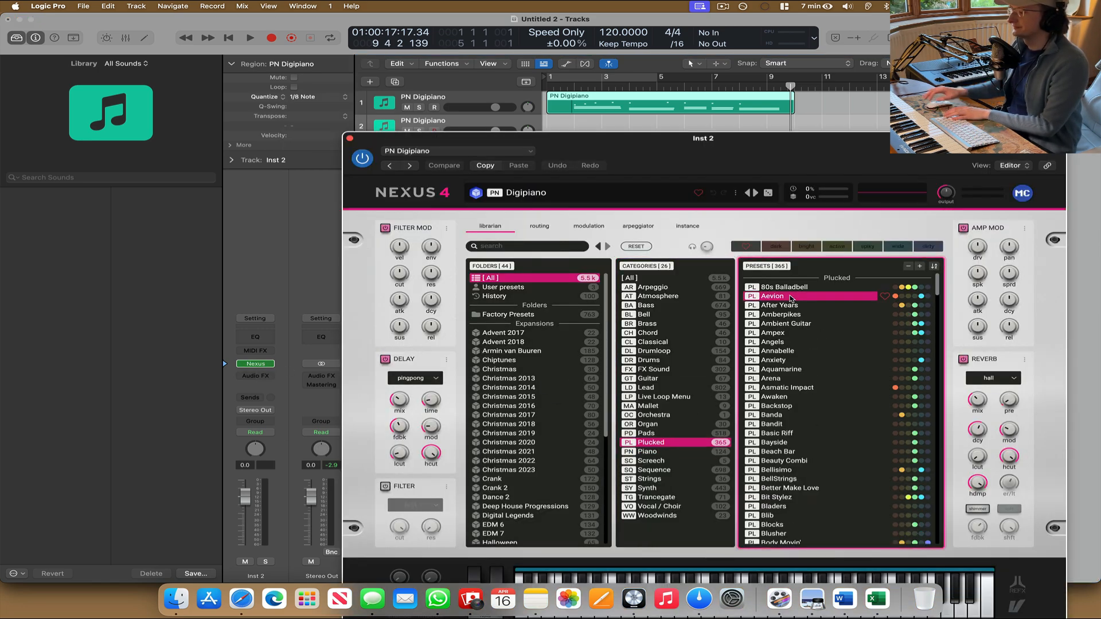
{"action": "left_click", "coordinate": [780, 342]}
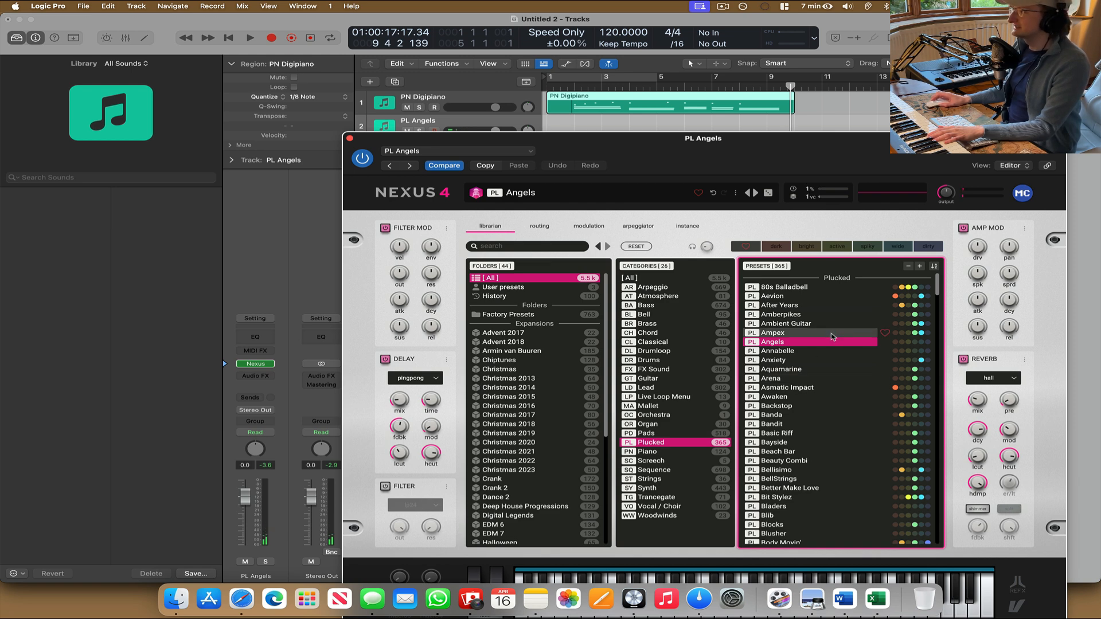
Load the Plucked preset UK Pikes 1 into the second track's Nexus after auditioning Vintage Pluck, and close the plug-in window.
{"action": "scroll", "coordinate": [832, 337], "scroll_direction": "down", "scroll_amount": 10}
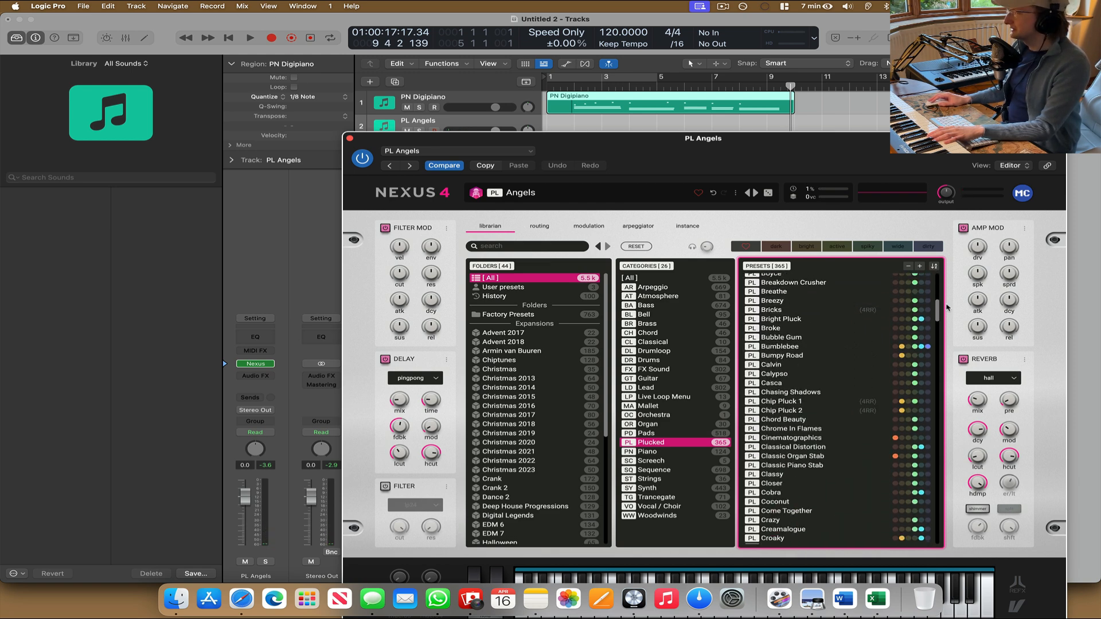
{"action": "scroll", "coordinate": [938, 310], "scroll_direction": "down", "scroll_amount": 20}
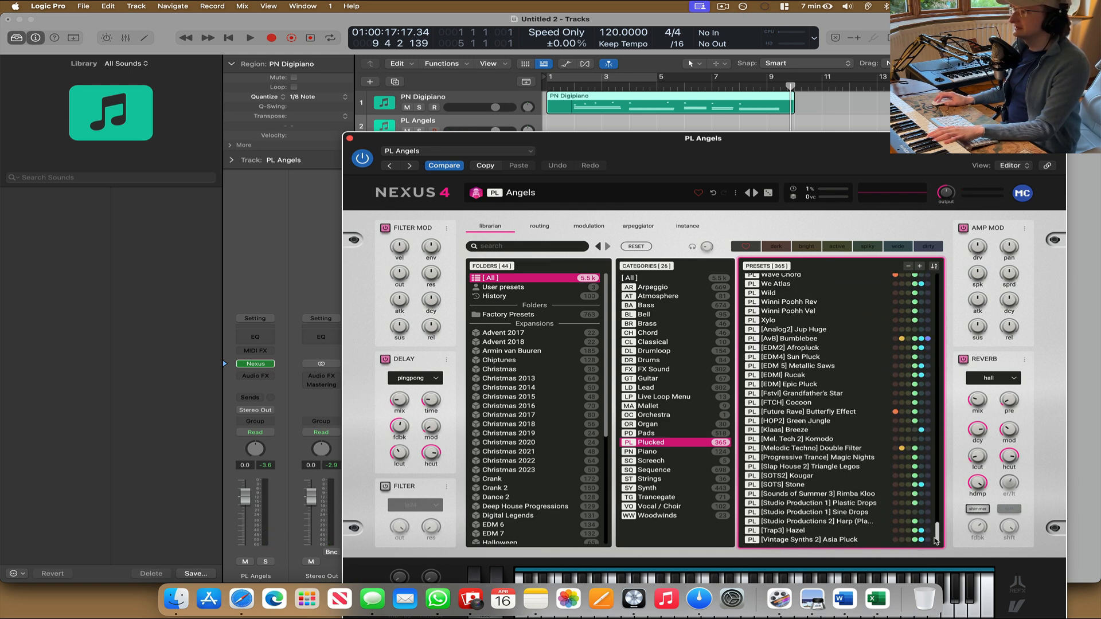
{"action": "scroll", "coordinate": [793, 301], "scroll_direction": "up", "scroll_amount": 5}
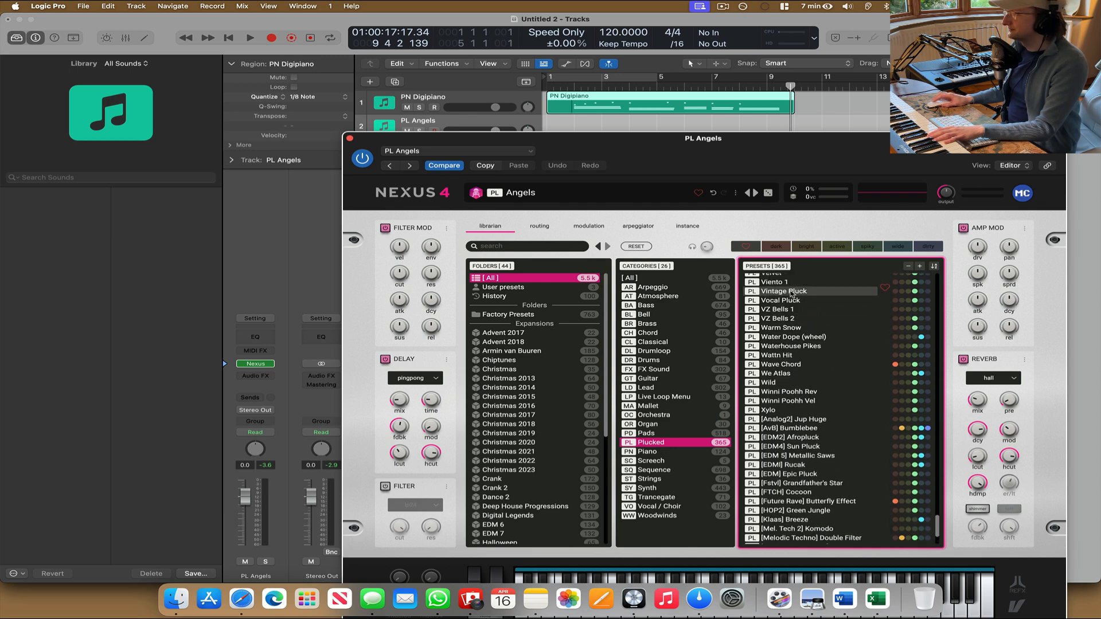
{"action": "left_click", "coordinate": [792, 317]}
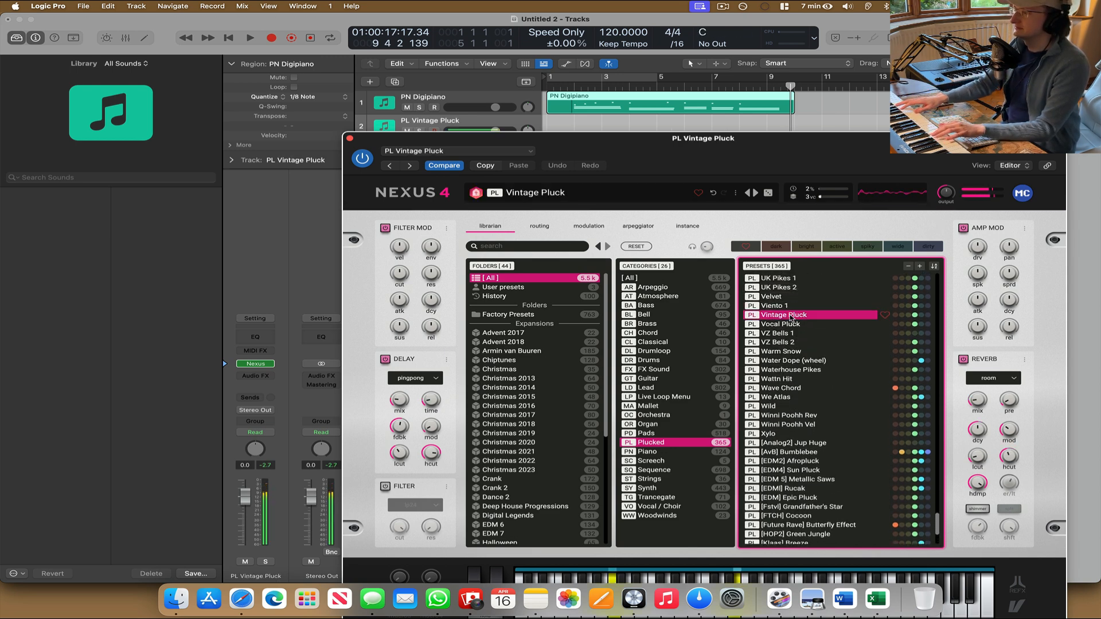
{"action": "left_click", "coordinate": [802, 278]}
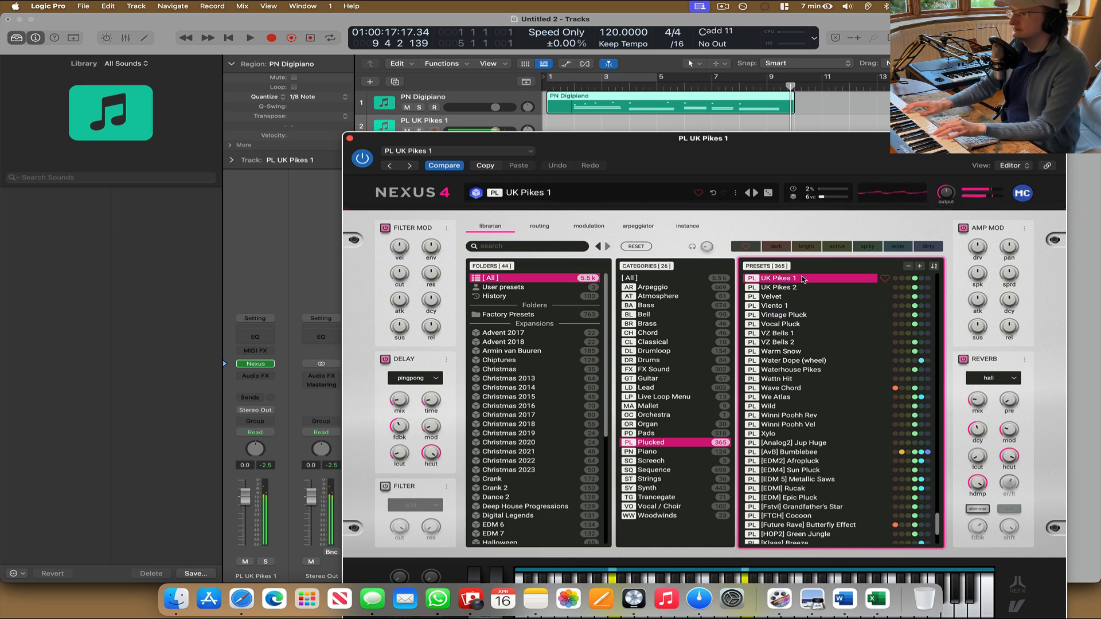
{"action": "scroll", "coordinate": [803, 279], "scroll_direction": "up", "scroll_amount": 1}
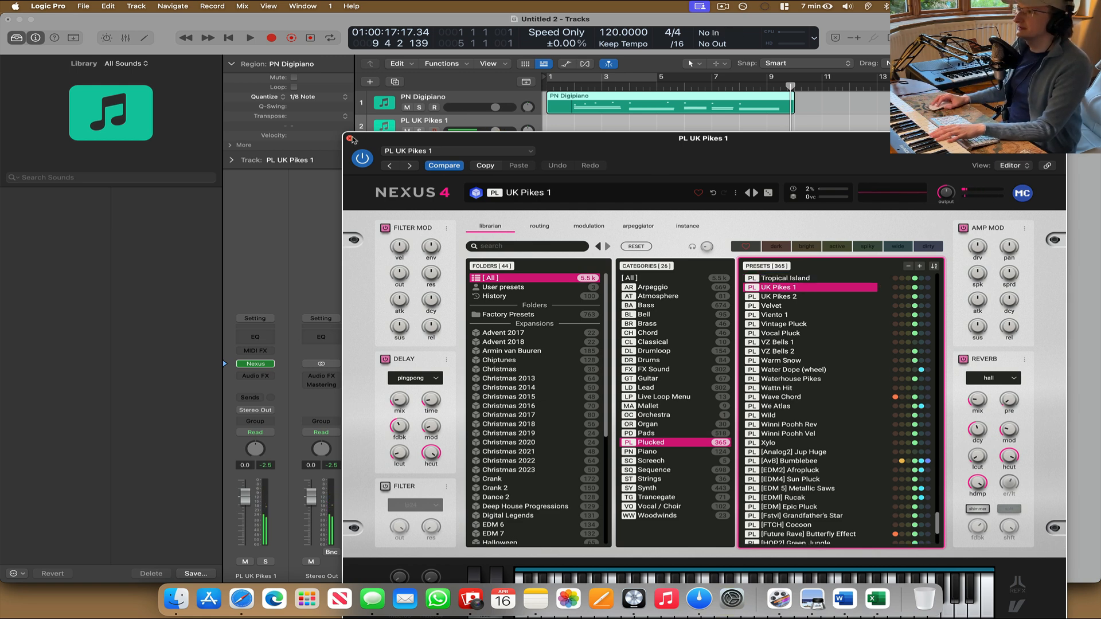
{"action": "left_click", "coordinate": [350, 138]}
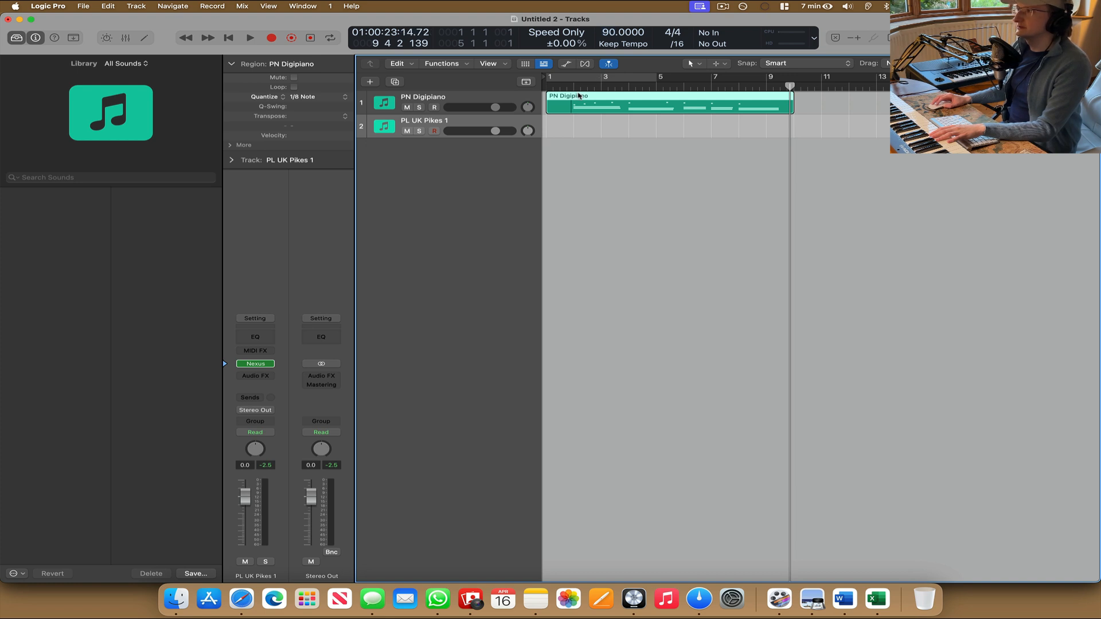
{"action": "key", "text": "Return"}
{"action": "left_click", "coordinate": [271, 38]}
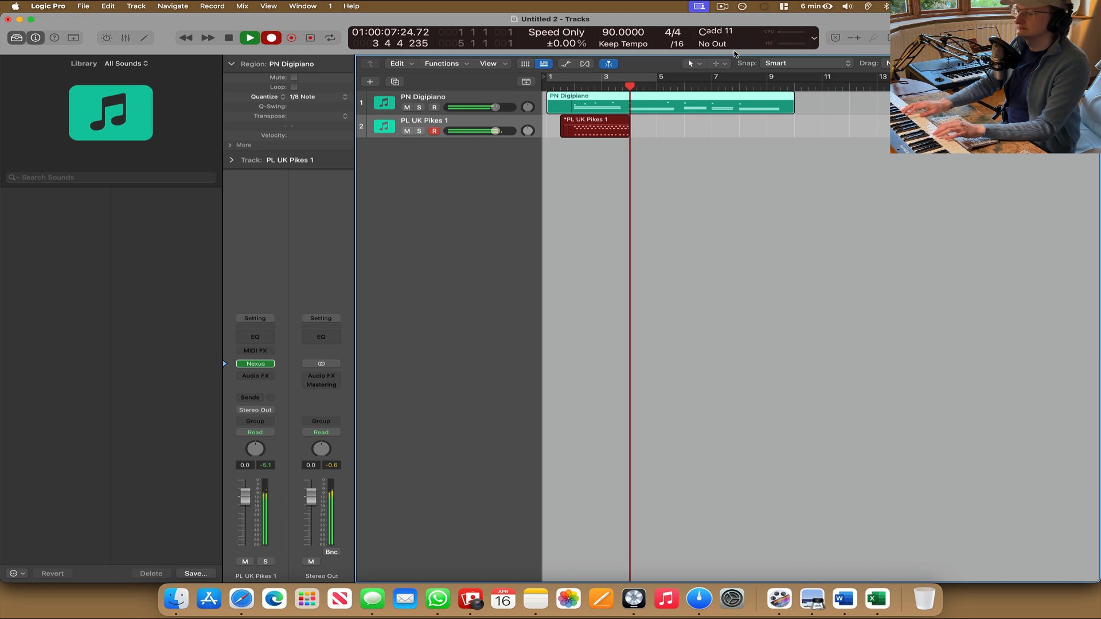
{"action": "key", "text": "space"}
{"action": "key", "text": "Delete"}
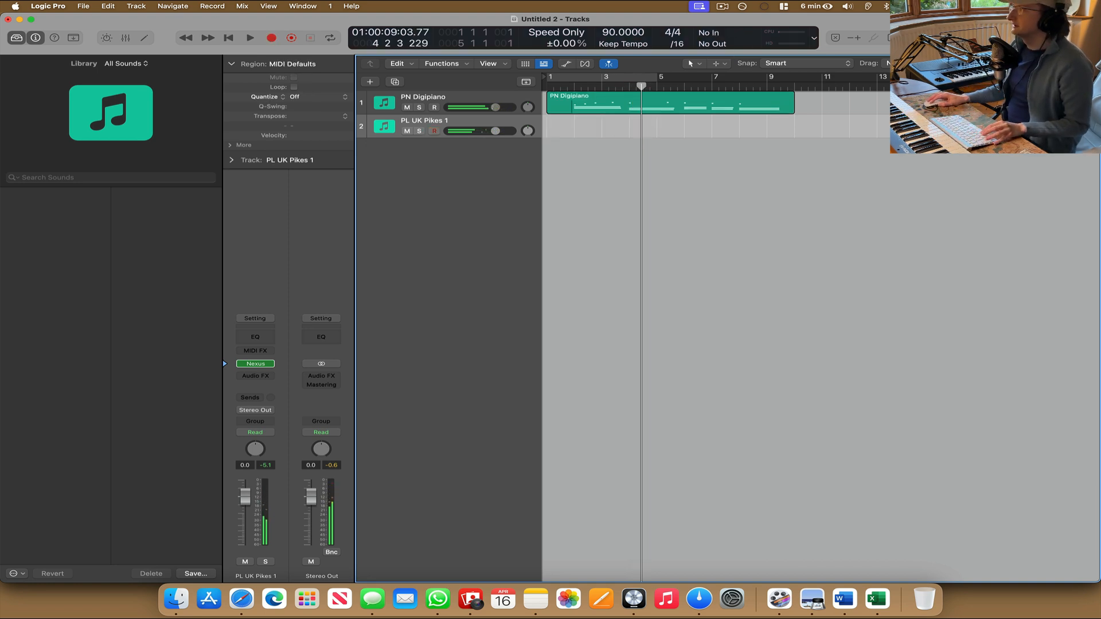
Record a pluck part on the UK Pikes 1 track from the project start until about the start of bar 10.
{"action": "scroll", "coordinate": [706, 322], "scroll_direction": "right", "scroll_amount": 5}
{"action": "scroll", "coordinate": [705, 321], "scroll_direction": "left", "scroll_amount": 5}
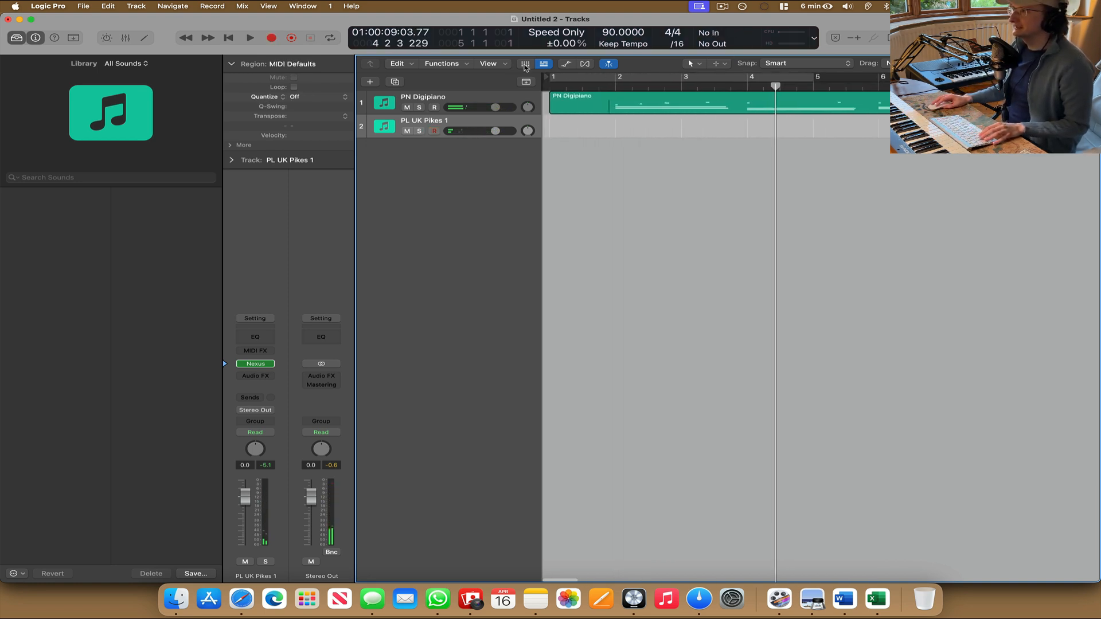
{"action": "key", "text": "Return"}
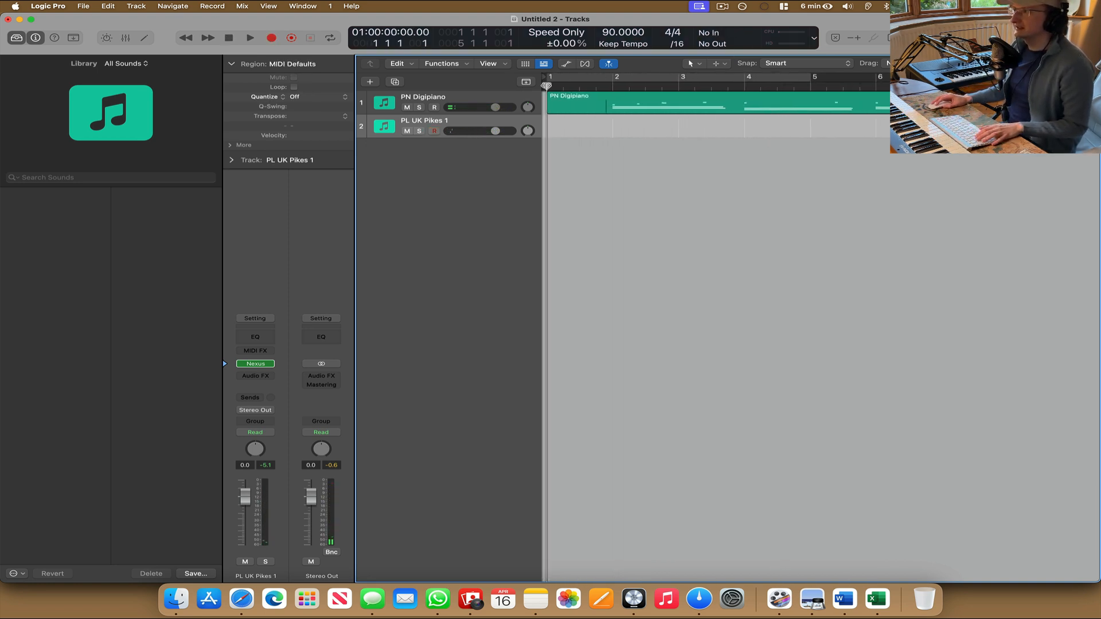
{"action": "left_click", "coordinate": [272, 39]}
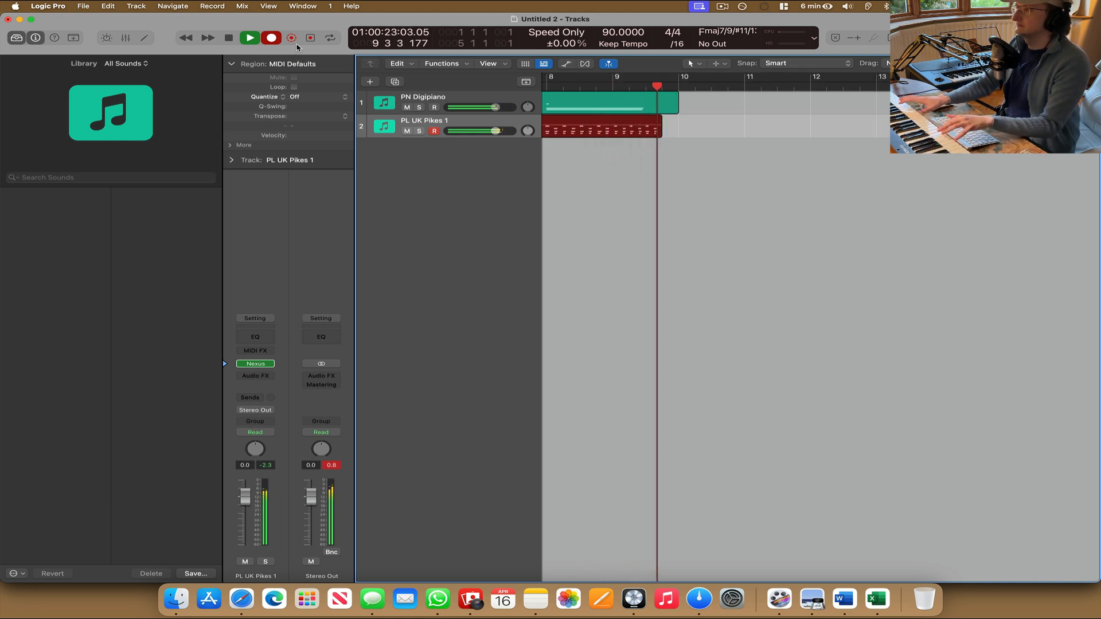
{"action": "key", "text": "space"}
{"action": "scroll", "coordinate": [619, 154], "scroll_direction": "left", "scroll_amount": 10}
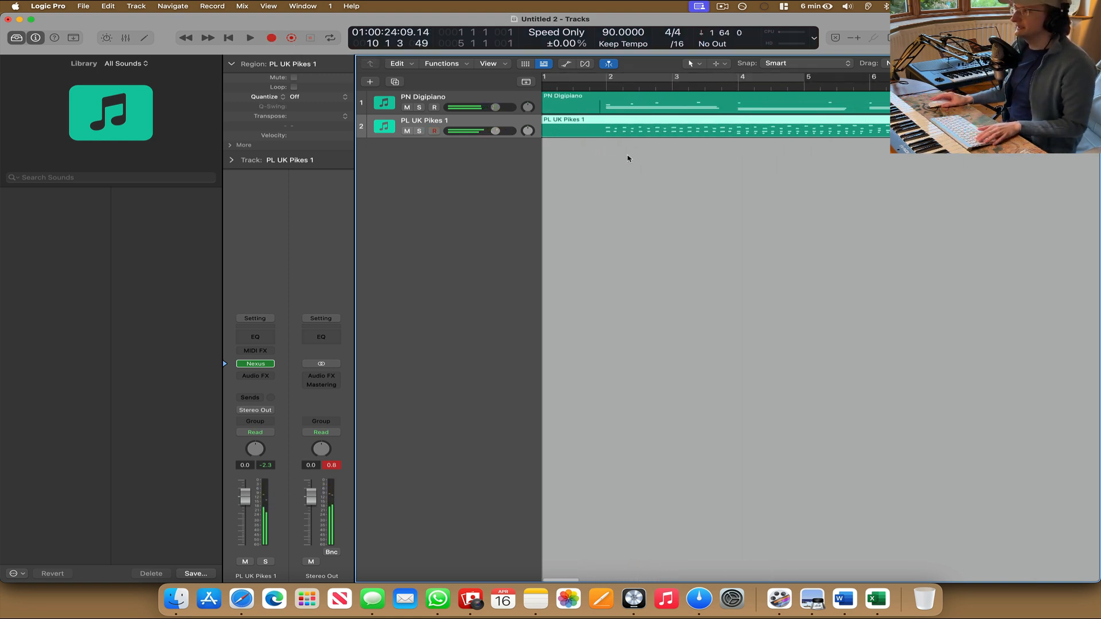
Quantize the UK Pikes 1 region to 1/8 Note, transpose it by +12, and play back both parts.
{"action": "left_click", "coordinate": [303, 96]}
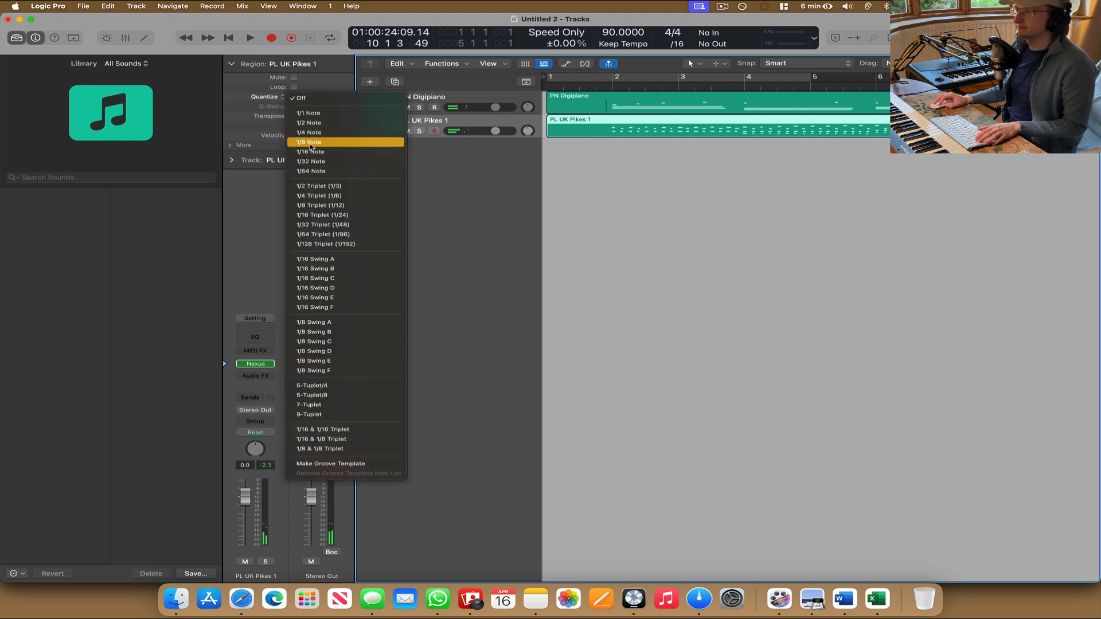
{"action": "left_click", "coordinate": [313, 142]}
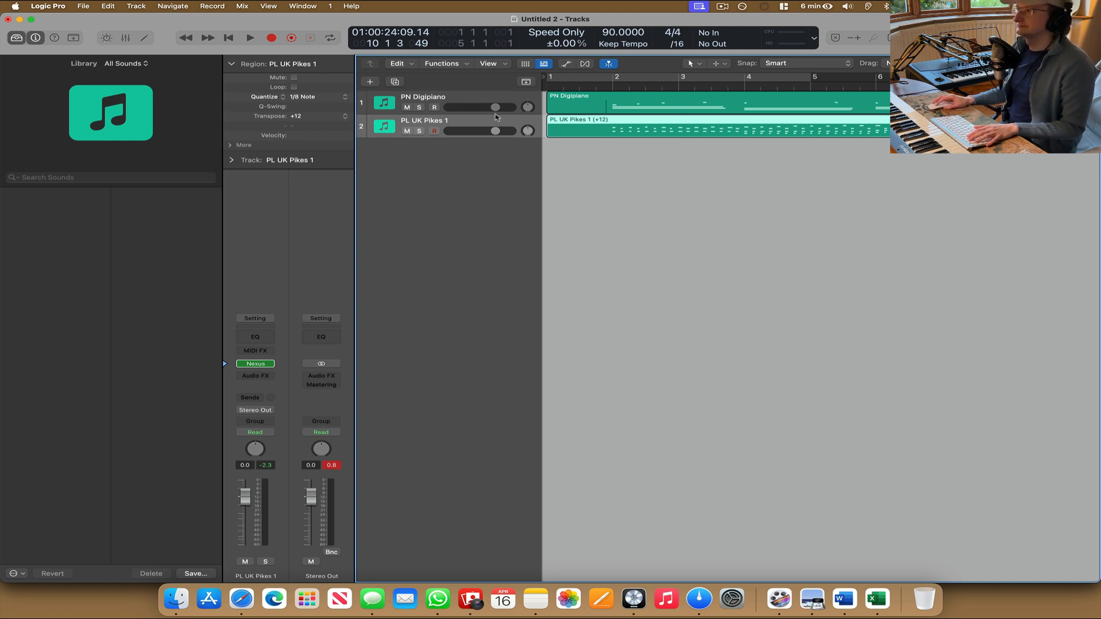
{"action": "left_click", "coordinate": [603, 88]}
{"action": "key", "text": "space"}
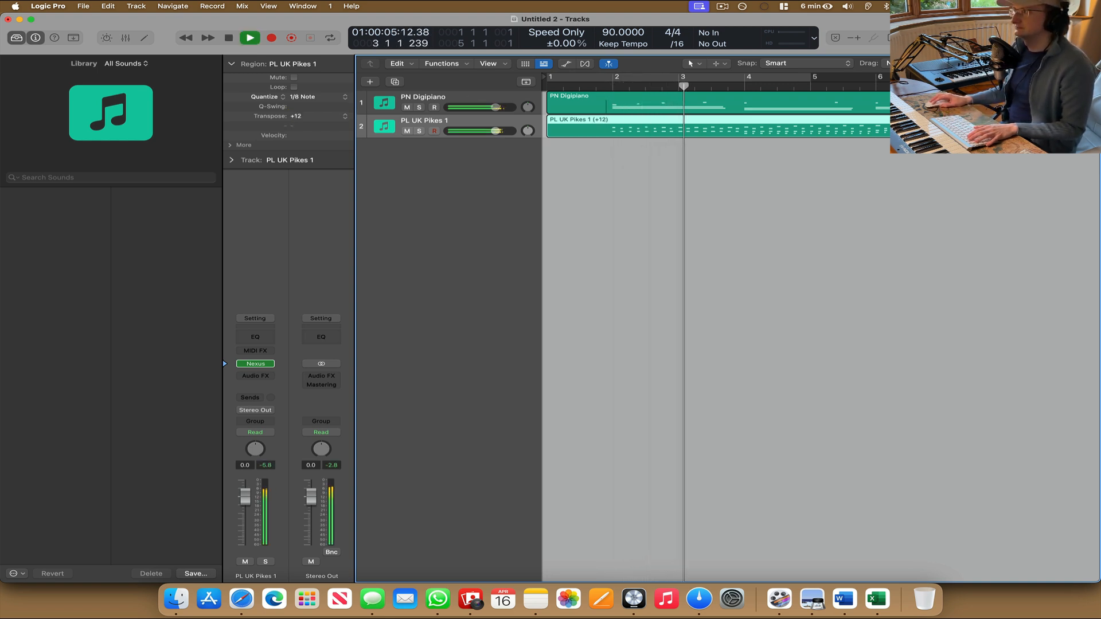
{"action": "key", "text": "super+Left"}
{"action": "key", "text": "super+Left"}
{"action": "key", "text": "super+Left"}
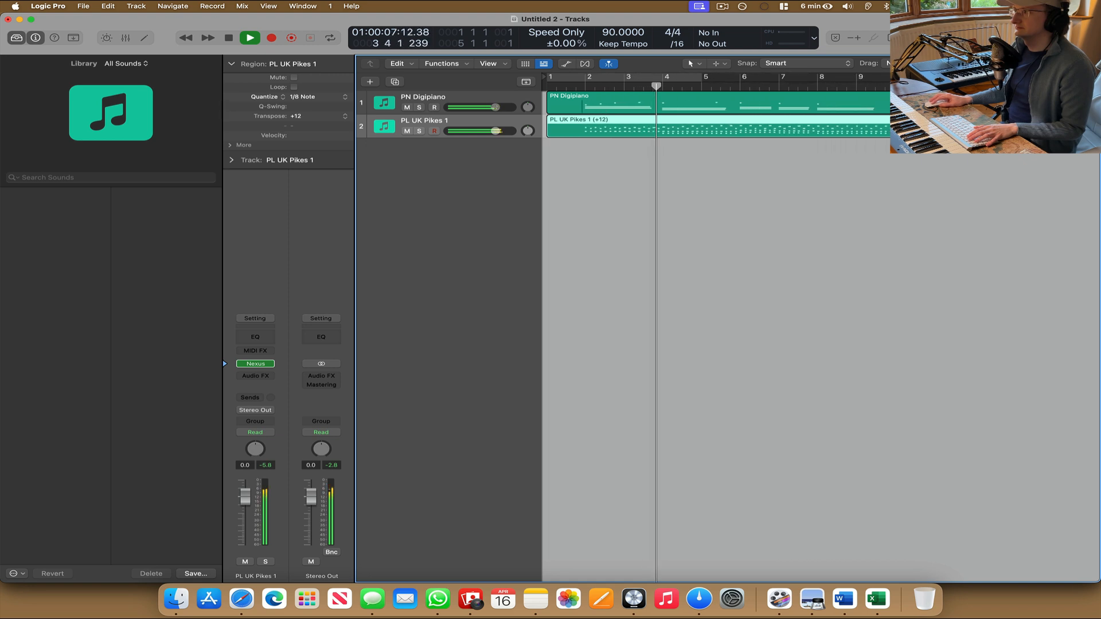
Split the Digipiano and UK Pikes 1 regions at bar 2 with the Scissors tool and delete the empty first-bar pieces.
{"action": "left_click", "coordinate": [692, 63]}
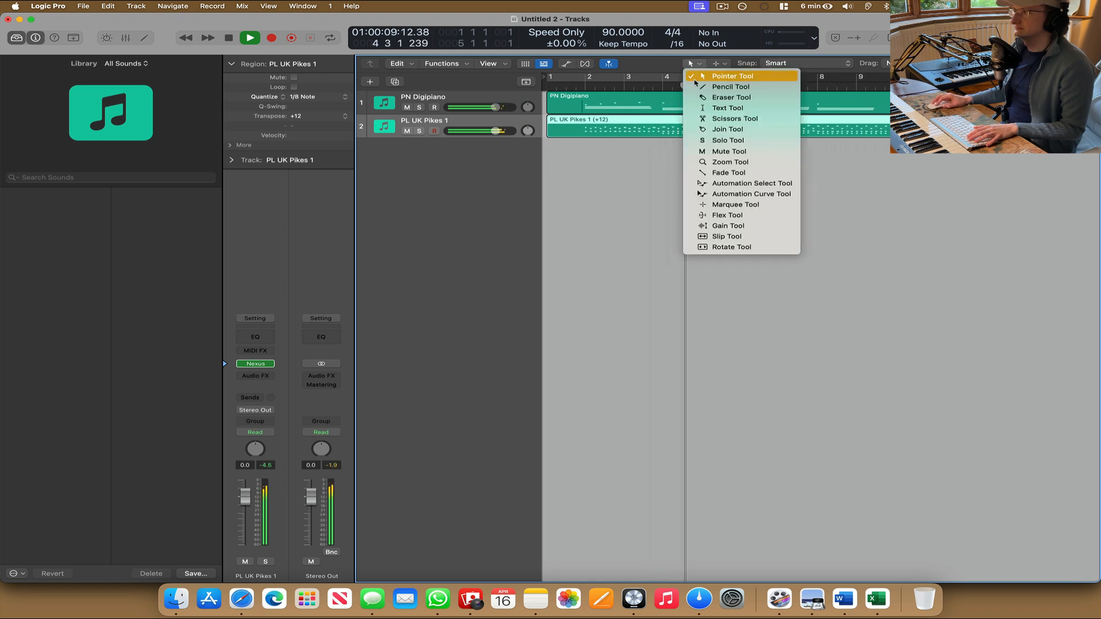
{"action": "left_click", "coordinate": [704, 118]}
{"action": "left_click", "coordinate": [585, 126]}
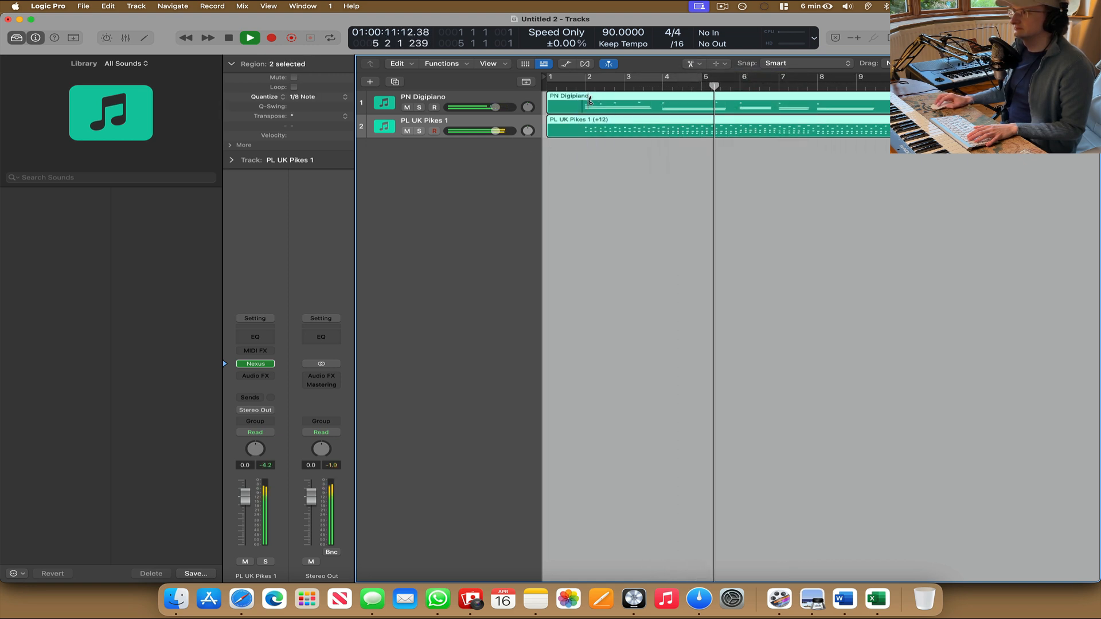
{"action": "left_click", "coordinate": [691, 64]}
{"action": "left_click", "coordinate": [562, 162]}
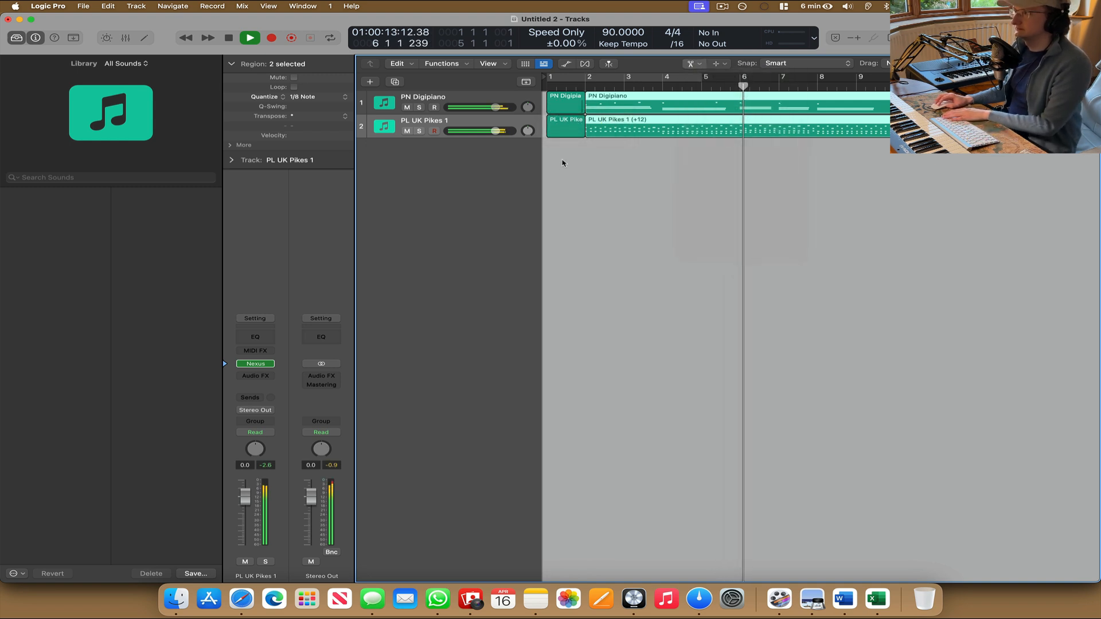
{"action": "left_click_drag", "start_coordinate": [561, 164], "coordinate": [565, 109]}
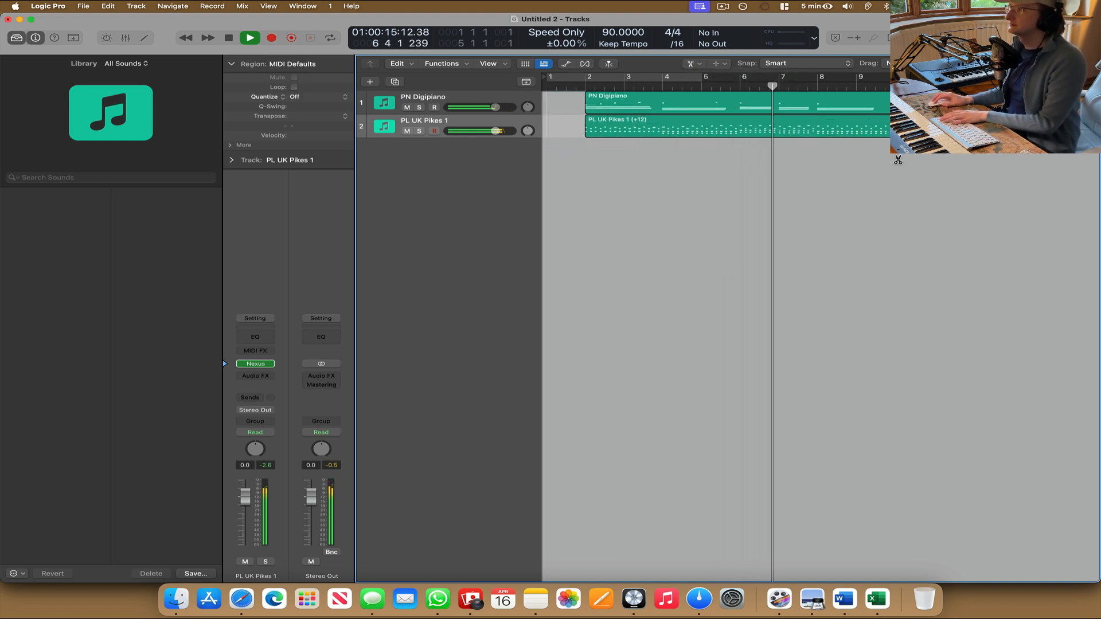
{"action": "key", "text": "Delete"}
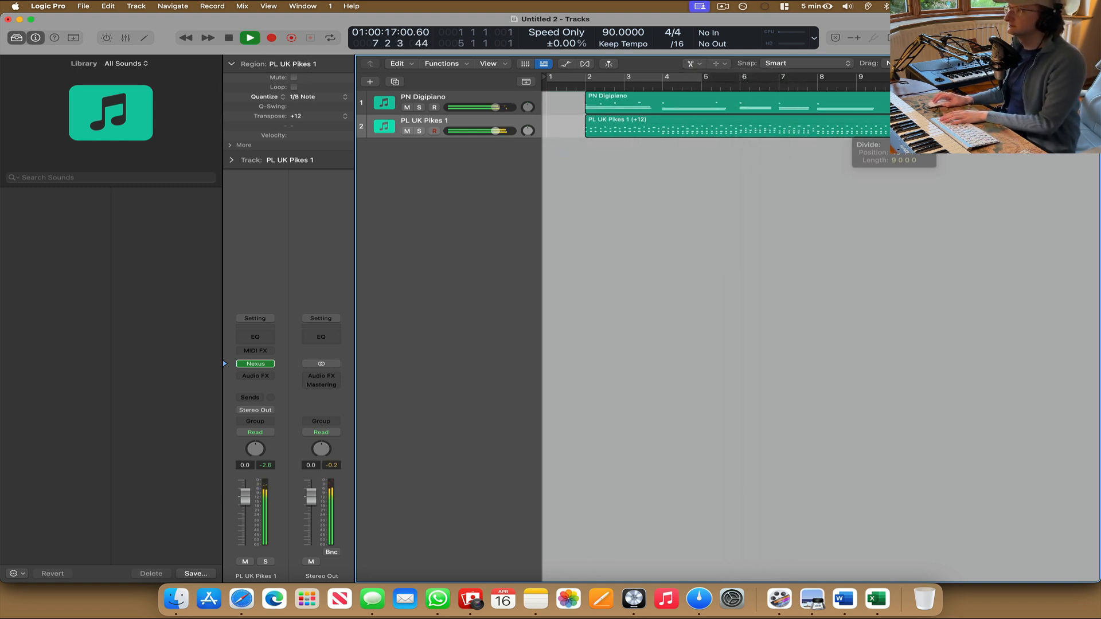
Switch back to the Pointer tool and select the leftover end pieces of both regions.
{"action": "left_click", "coordinate": [691, 63]}
{"action": "left_click", "coordinate": [711, 74]}
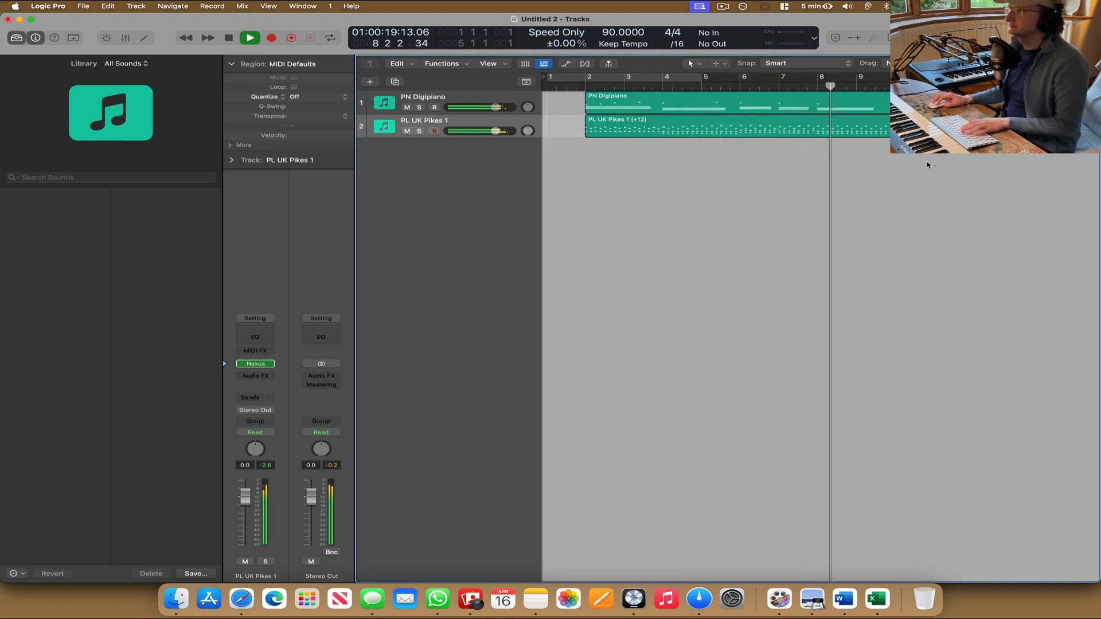
{"action": "left_click_drag", "start_coordinate": [927, 165], "coordinate": [608, 92]}
{"action": "left_click", "coordinate": [691, 64]}
{"action": "left_click", "coordinate": [692, 76]}
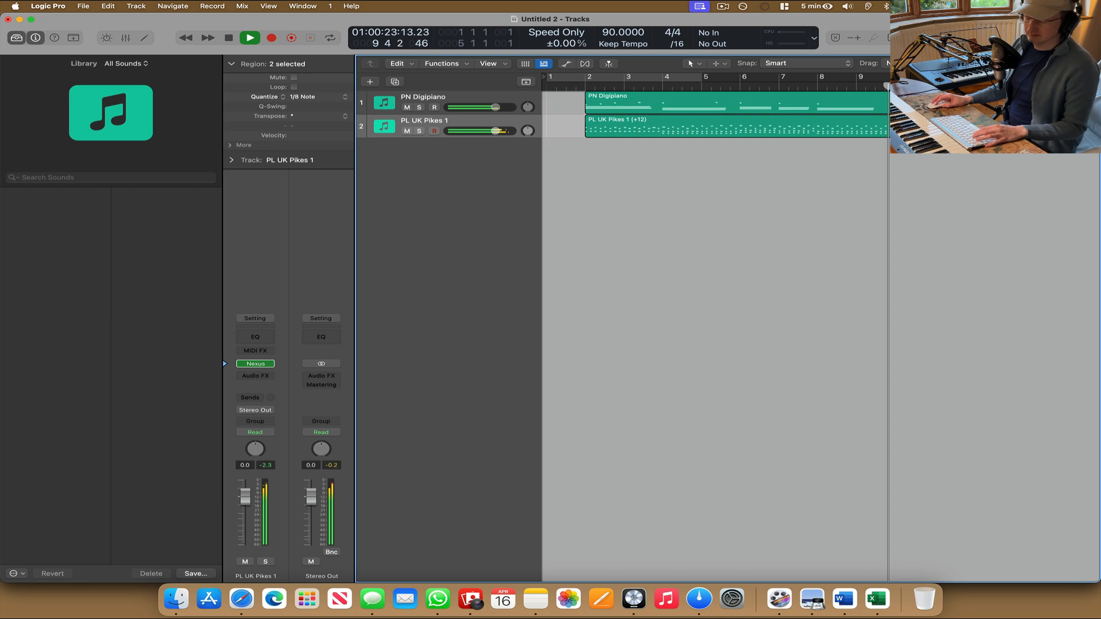
Duplicate the UK Pikes 1 track and load the Bass 2.0 preset from the Bass category after auditioning Back To The Future.
{"action": "key", "text": "super+d"}
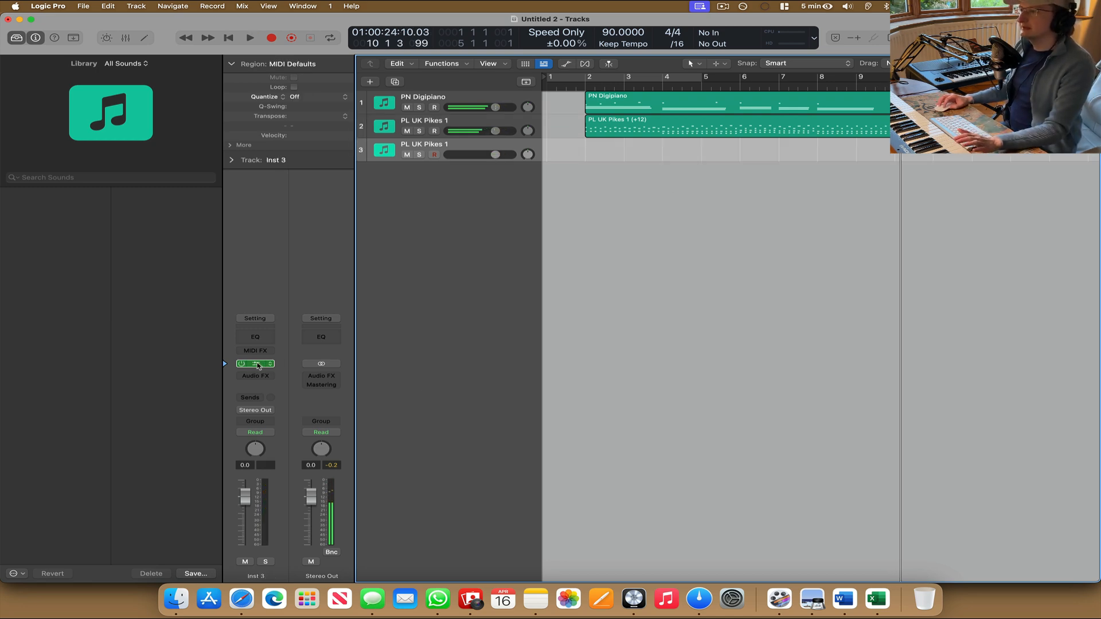
{"action": "left_click", "coordinate": [258, 364]}
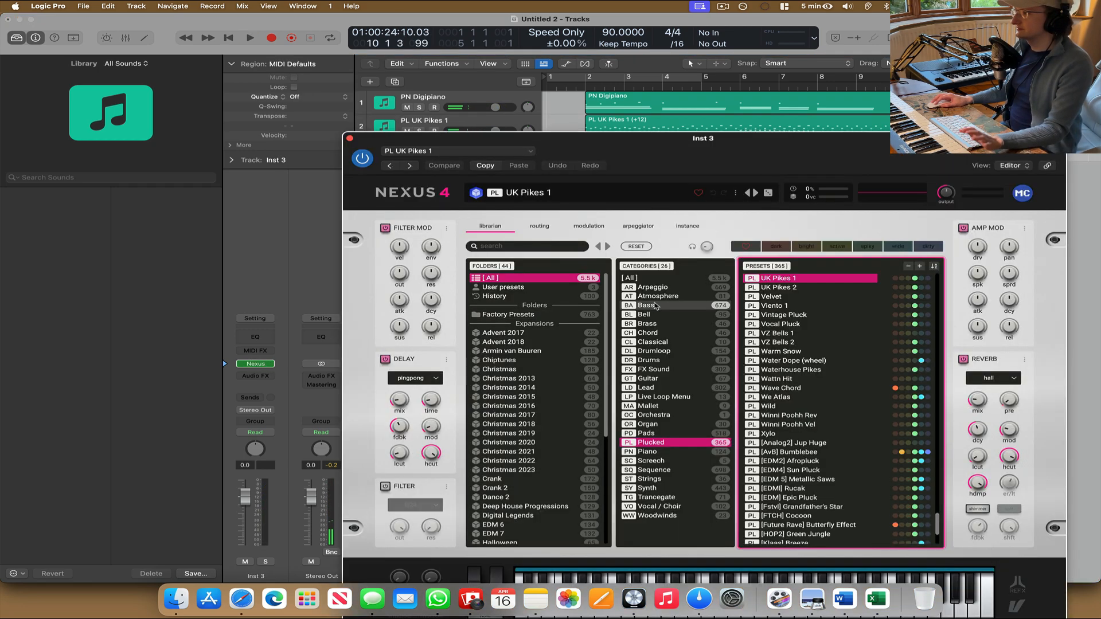
{"action": "left_click", "coordinate": [656, 305]}
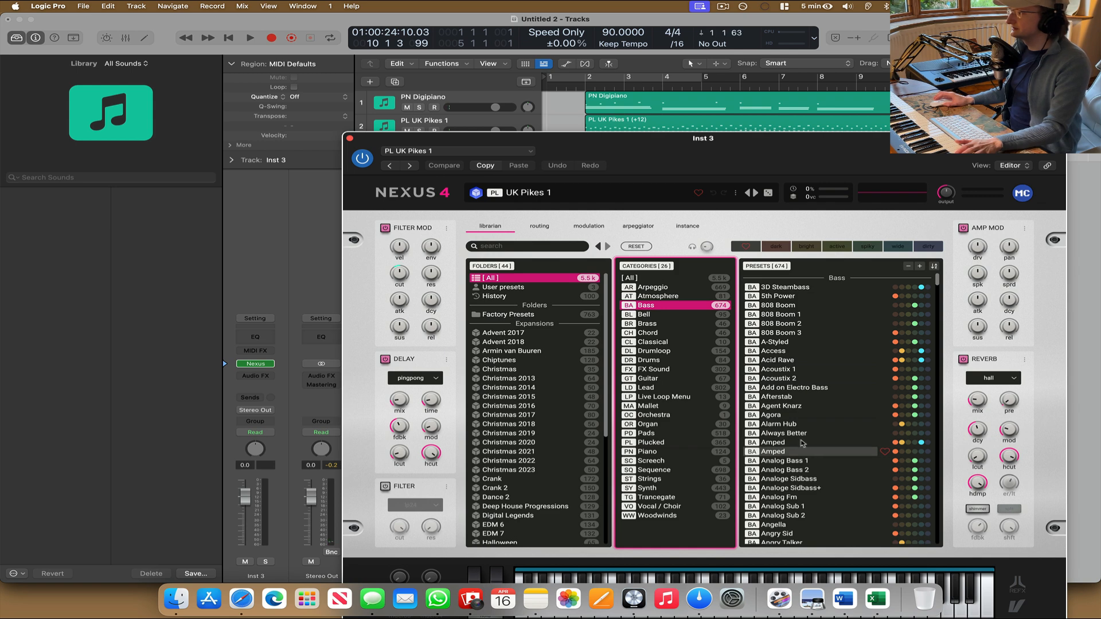
{"action": "scroll", "coordinate": [797, 453], "scroll_direction": "down", "scroll_amount": 2}
{"action": "scroll", "coordinate": [795, 503], "scroll_direction": "down", "scroll_amount": 2}
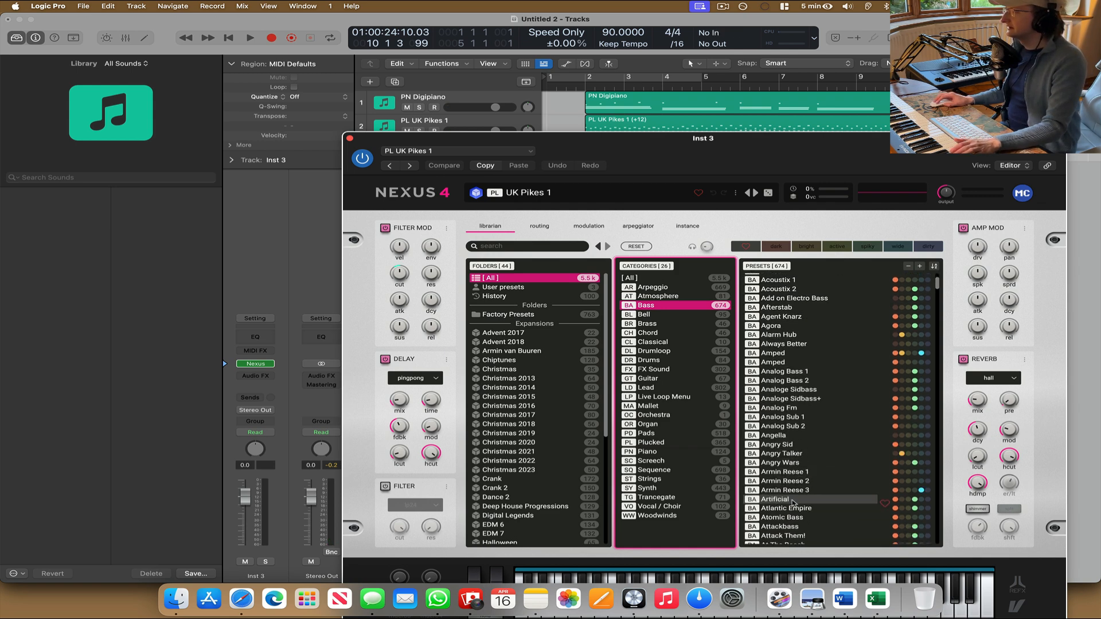
{"action": "scroll", "coordinate": [793, 502], "scroll_direction": "down", "scroll_amount": 5}
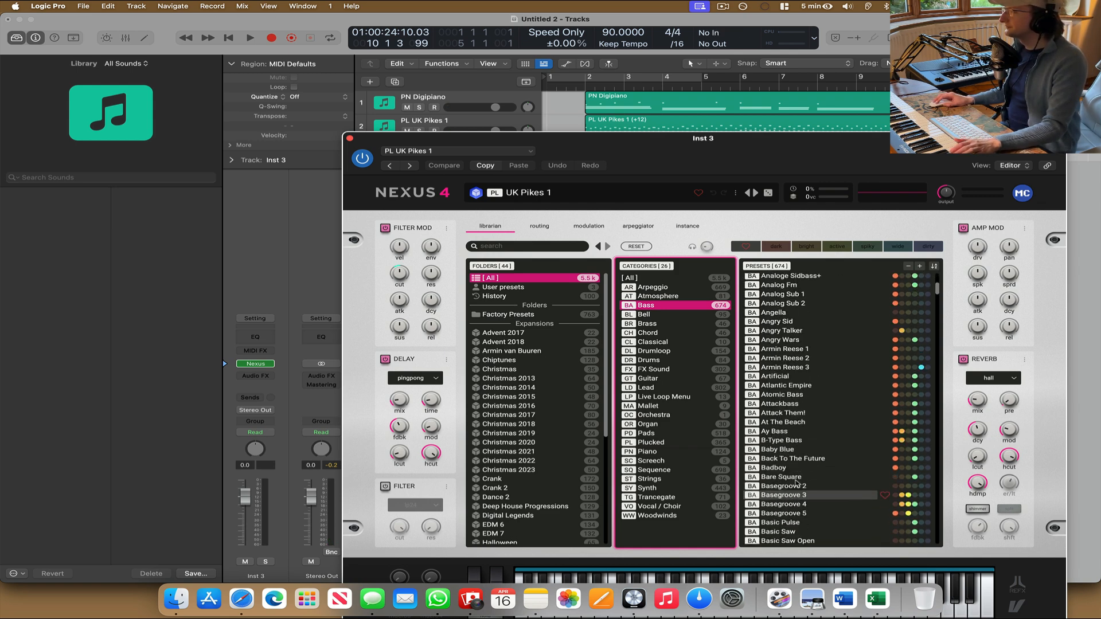
{"action": "left_click", "coordinate": [797, 459]}
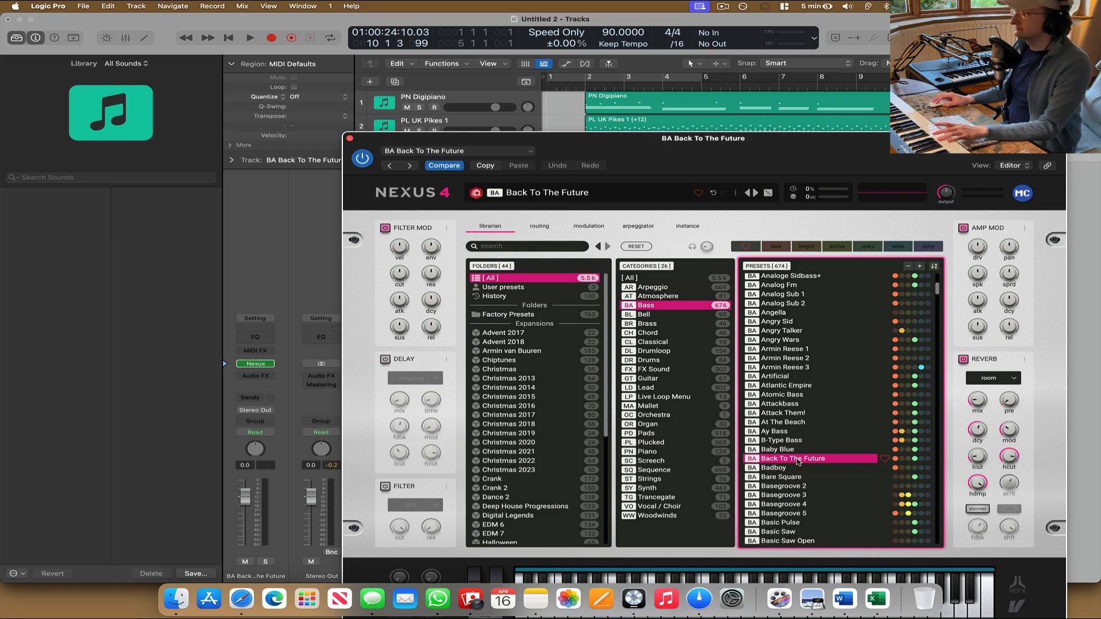
{"action": "scroll", "coordinate": [796, 491], "scroll_direction": "down", "scroll_amount": 3}
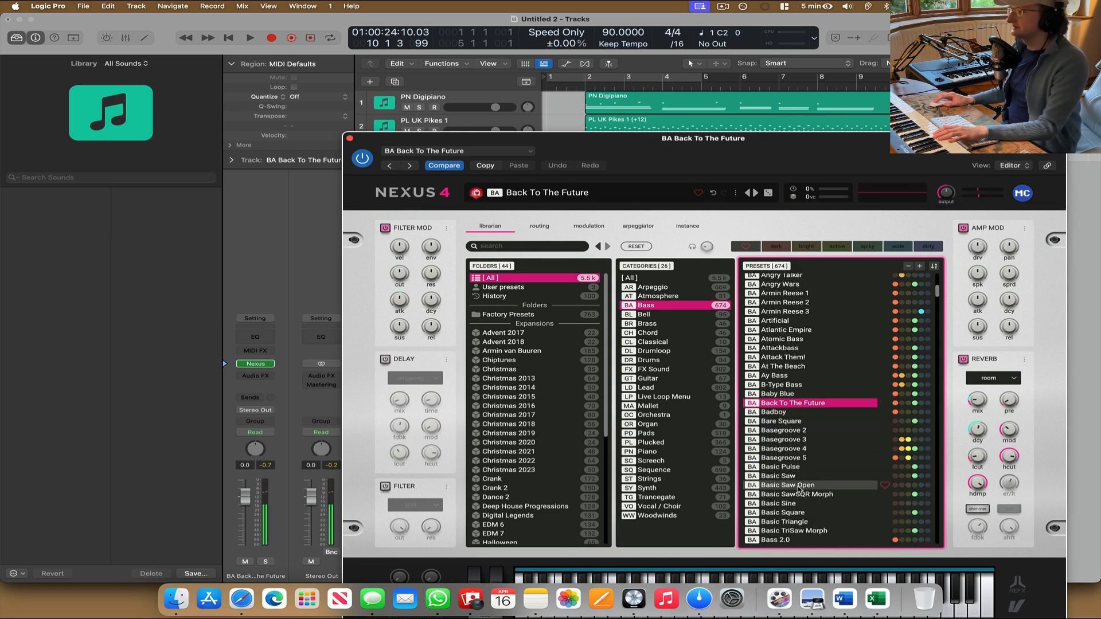
{"action": "left_click", "coordinate": [790, 528]}
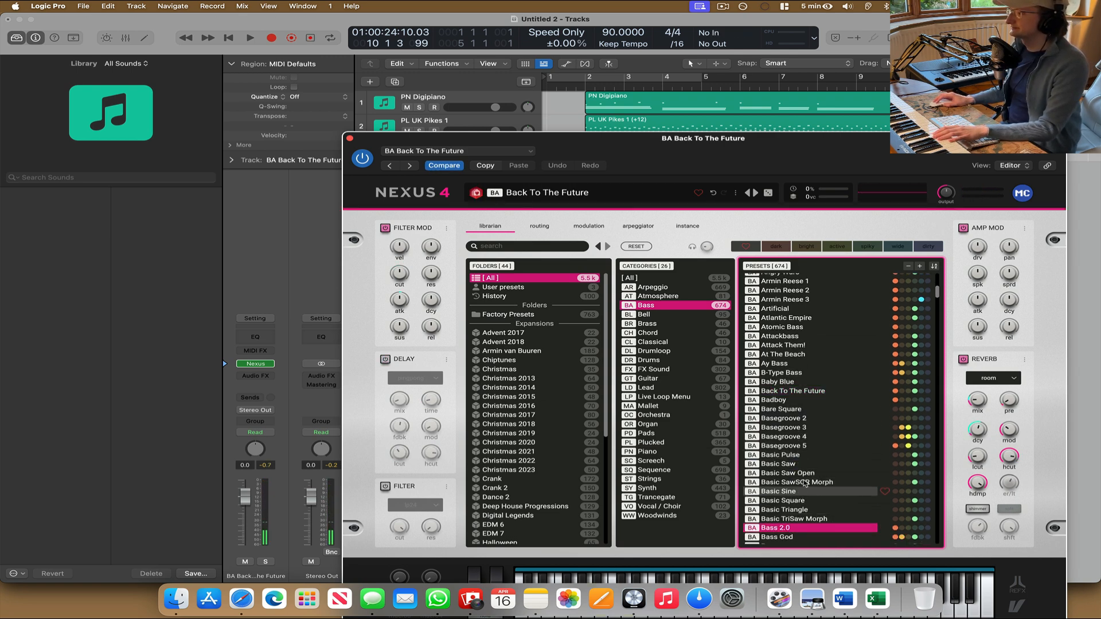
{"action": "left_click", "coordinate": [349, 139]}
Add a Channel EQ to the Bass 2.0 track with a high cut at 332 Hz and 24 dB/Oct.
{"action": "left_click", "coordinate": [252, 337]}
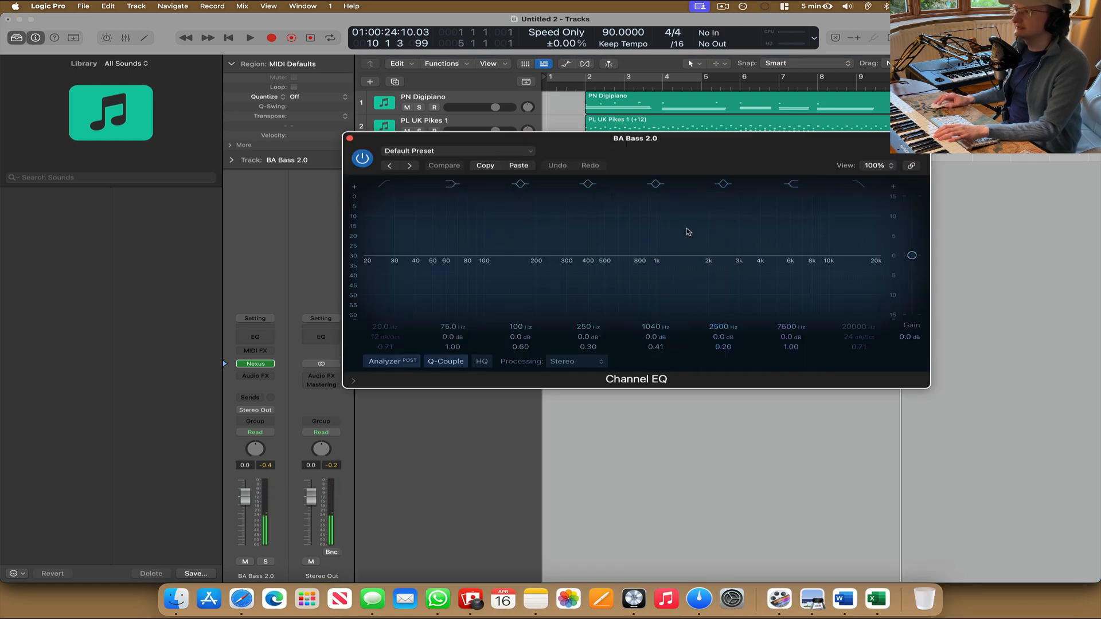
{"action": "left_click_drag", "start_coordinate": [872, 284], "coordinate": [548, 299]}
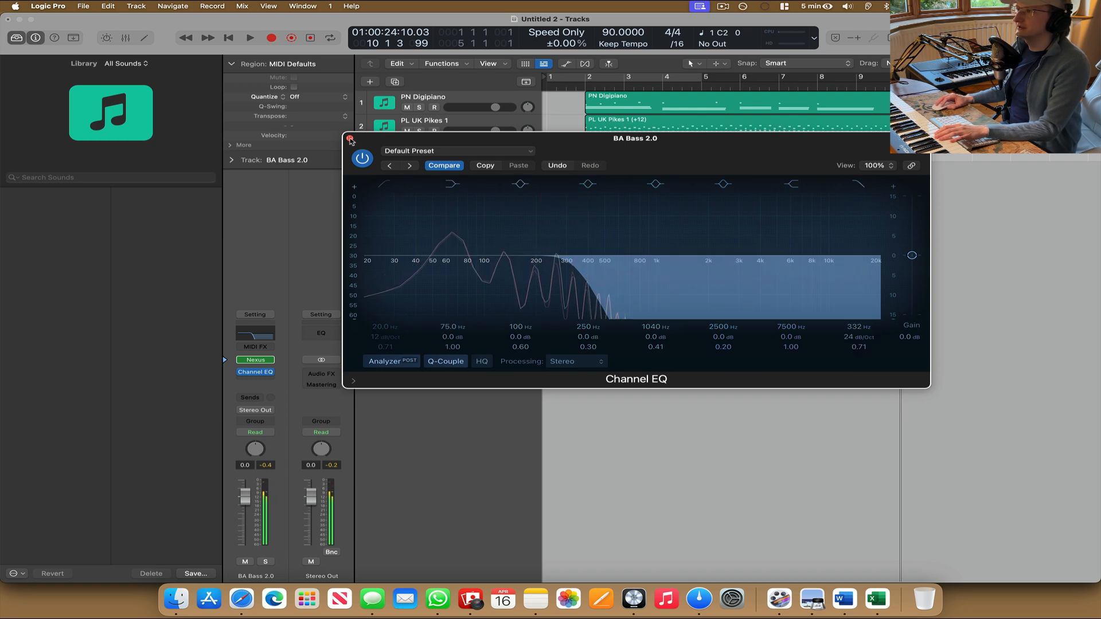
{"action": "left_click", "coordinate": [350, 139]}
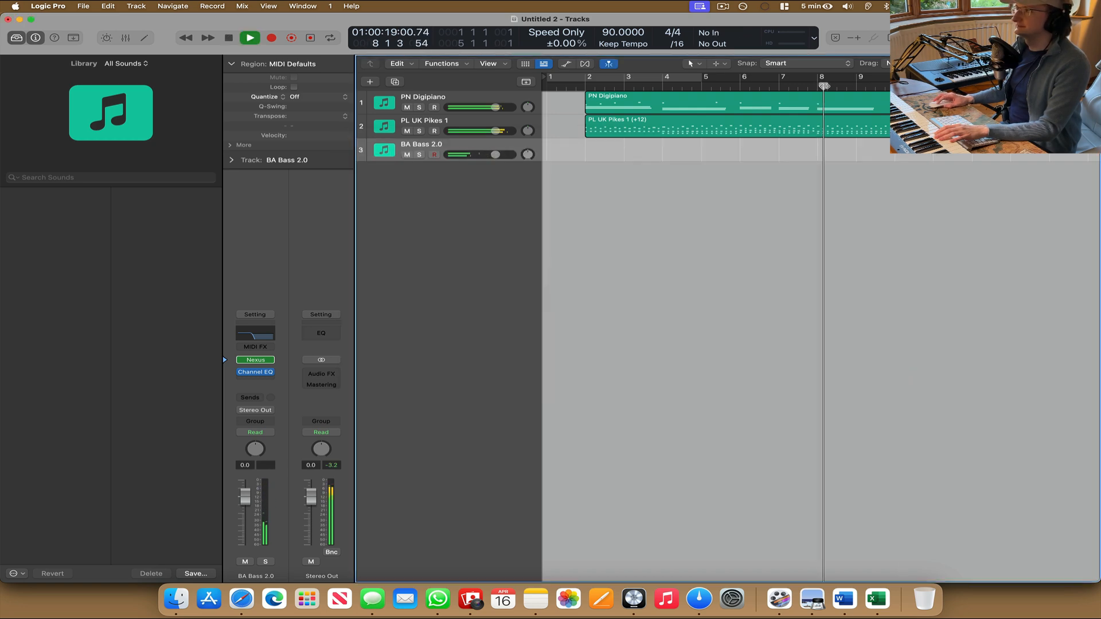
Record a bass part on the Bass 2.0 track from bar 9 while sweeping the Channel EQ high cut up past 2000 Hz.
{"action": "key", "text": "r"}
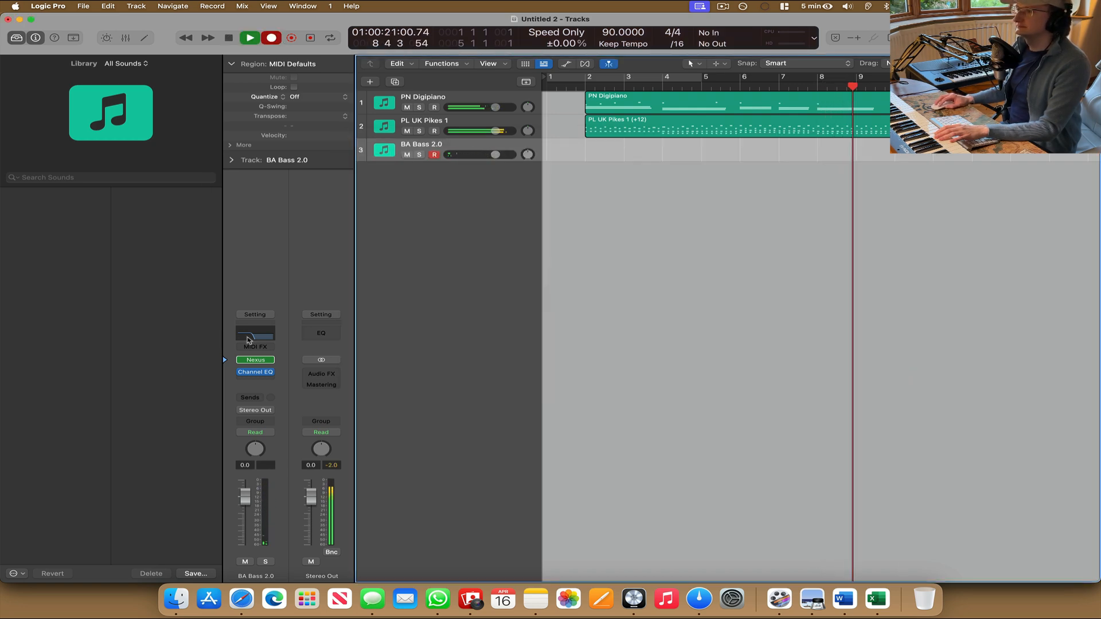
{"action": "left_click", "coordinate": [255, 372]}
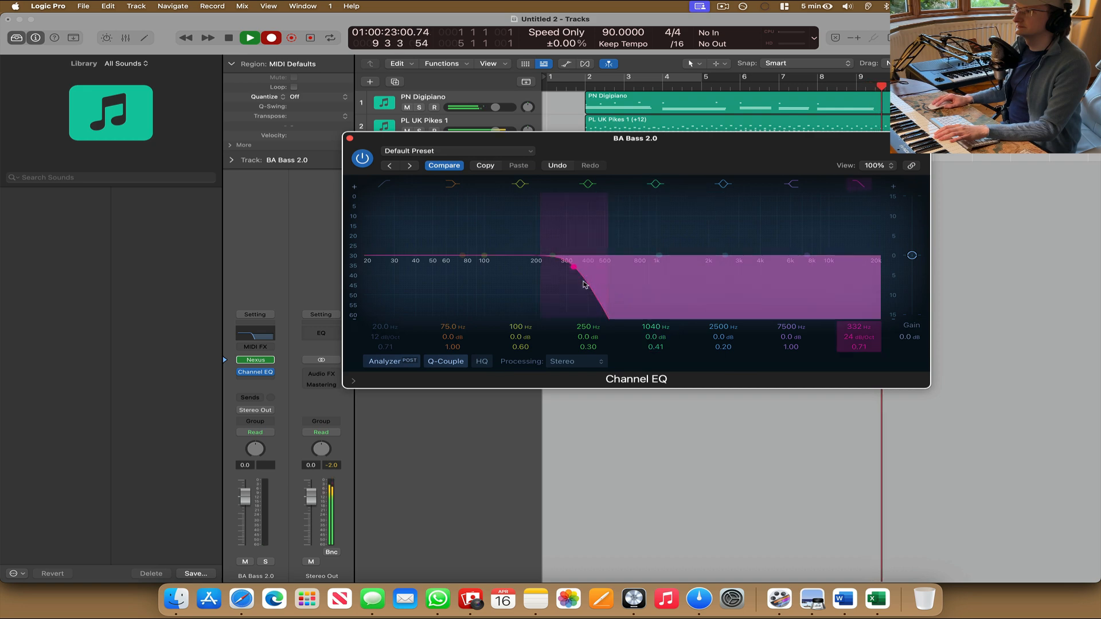
{"action": "left_click_drag", "start_coordinate": [587, 287], "coordinate": [597, 291]}
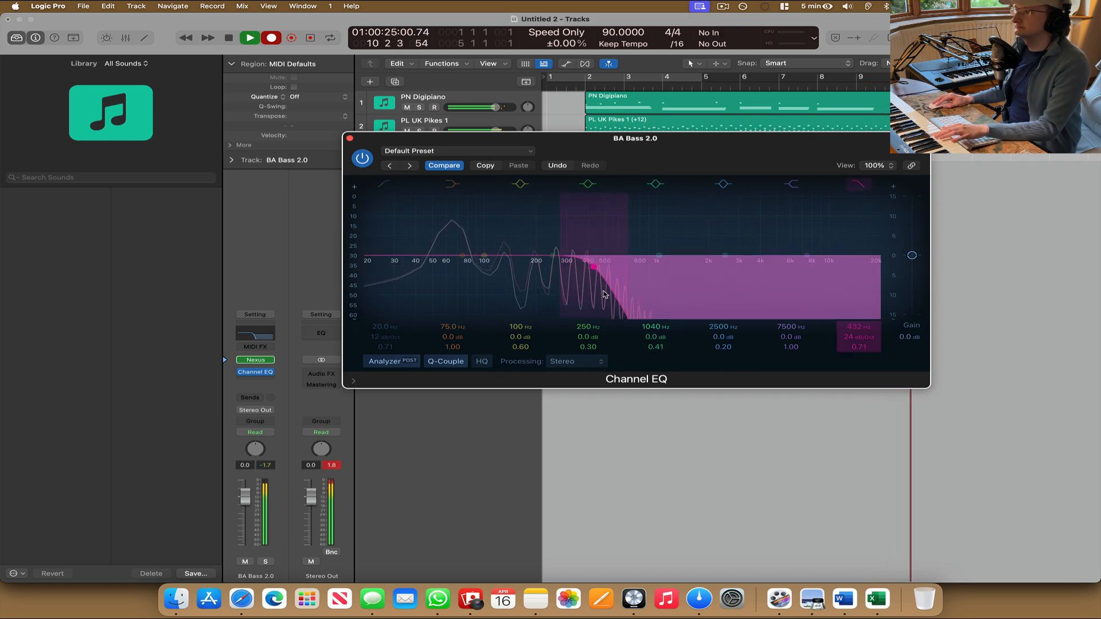
{"action": "left_click_drag", "start_coordinate": [612, 298], "coordinate": [706, 309]}
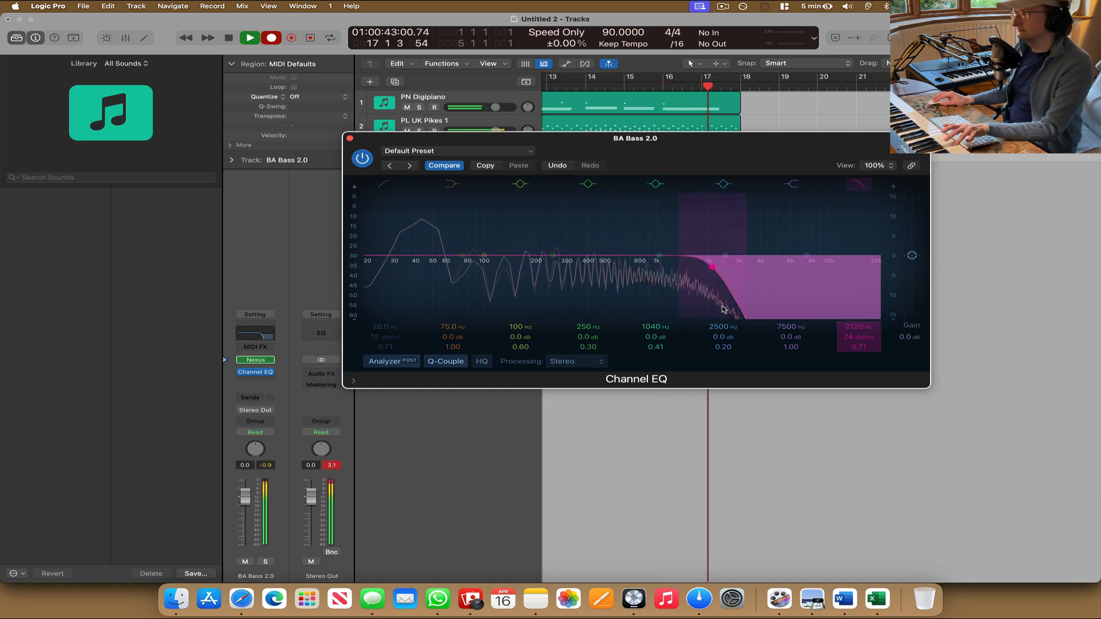
{"action": "left_click_drag", "start_coordinate": [731, 310], "coordinate": [739, 309]}
{"action": "key", "text": "space"}
{"action": "left_click", "coordinate": [350, 138]}
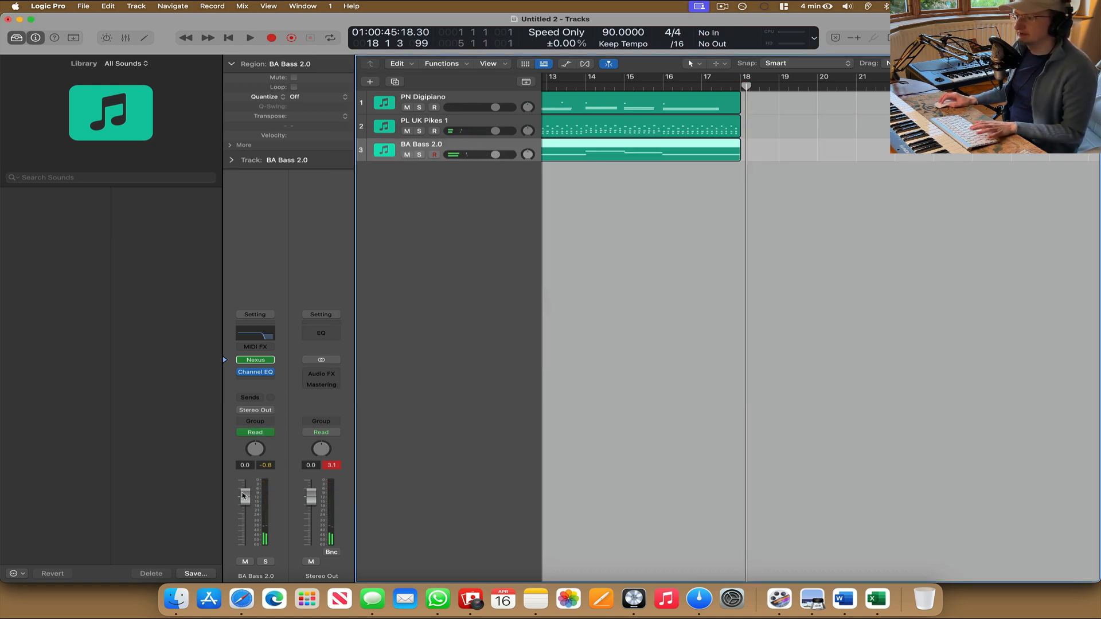
Add a Gain plug-in to the Bass 2.0 track and set it to about -5.7 dB while playing back the bass region.
{"action": "left_click", "coordinate": [266, 383]}
{"action": "mouse_move", "coordinate": [290, 562]}
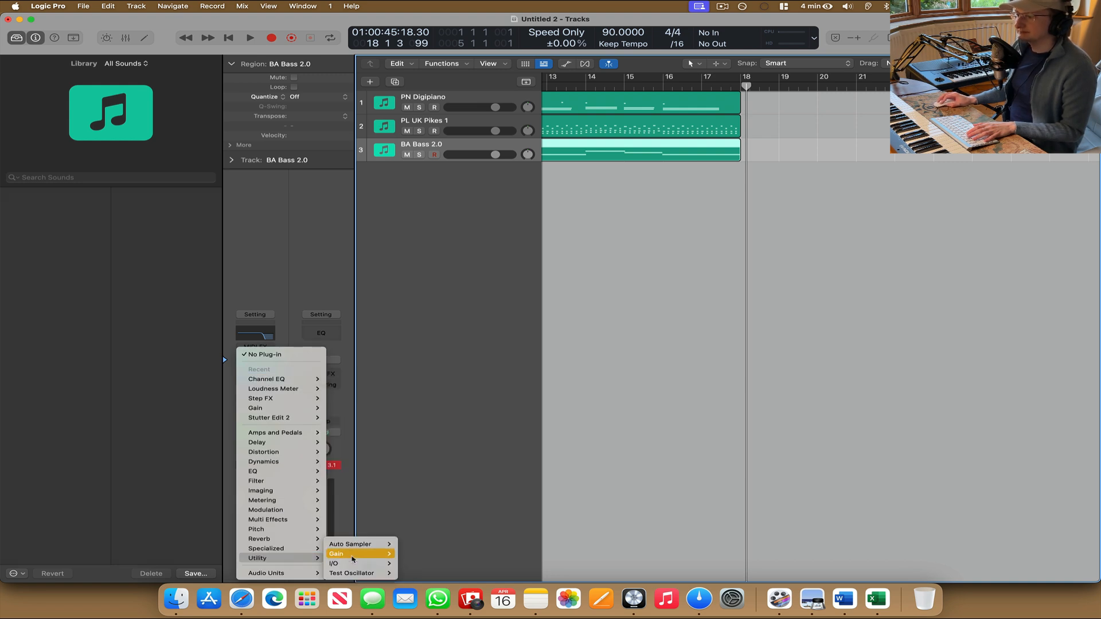
{"action": "left_click", "coordinate": [412, 554]}
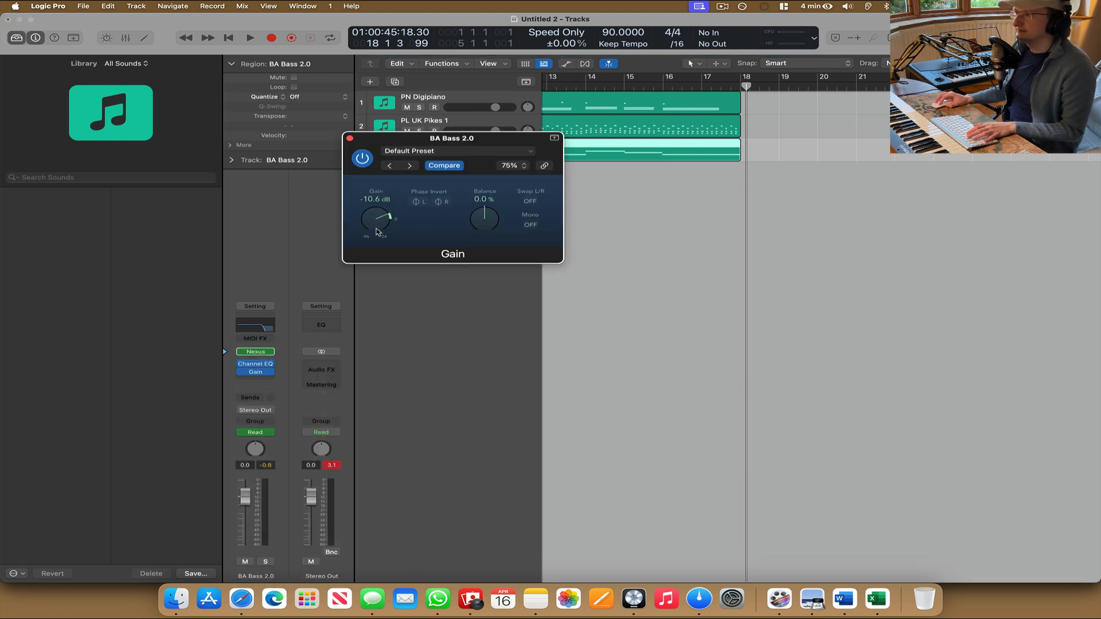
{"action": "scroll", "coordinate": [767, 130], "scroll_direction": "left", "scroll_amount": 8}
{"action": "left_click", "coordinate": [665, 88]}
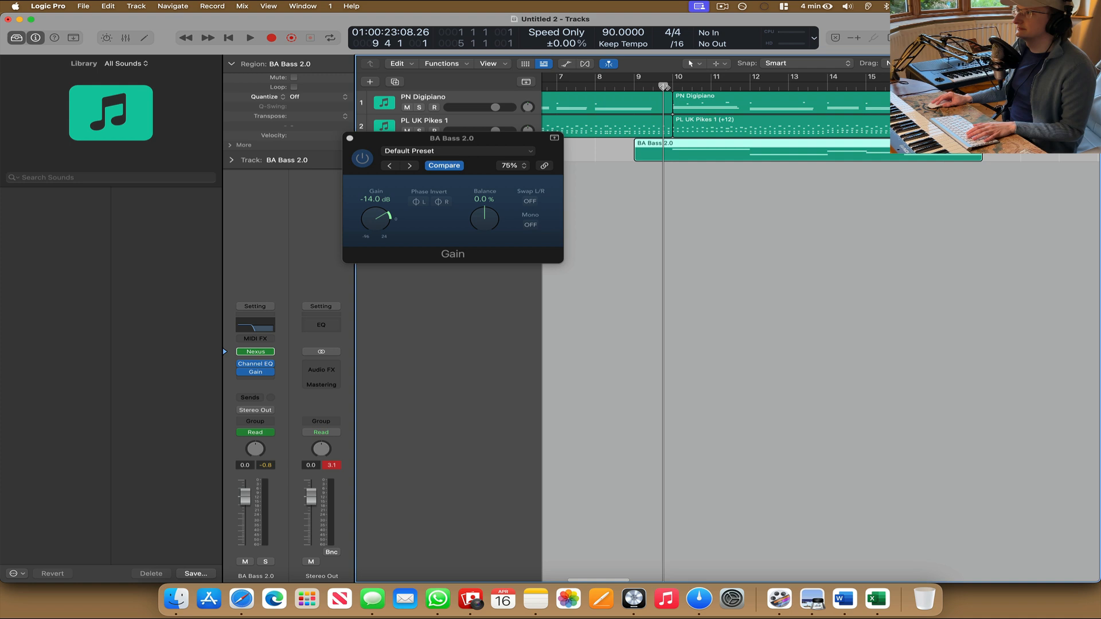
{"action": "key", "text": "space"}
{"action": "left_click_drag", "start_coordinate": [389, 232], "coordinate": [383, 214]}
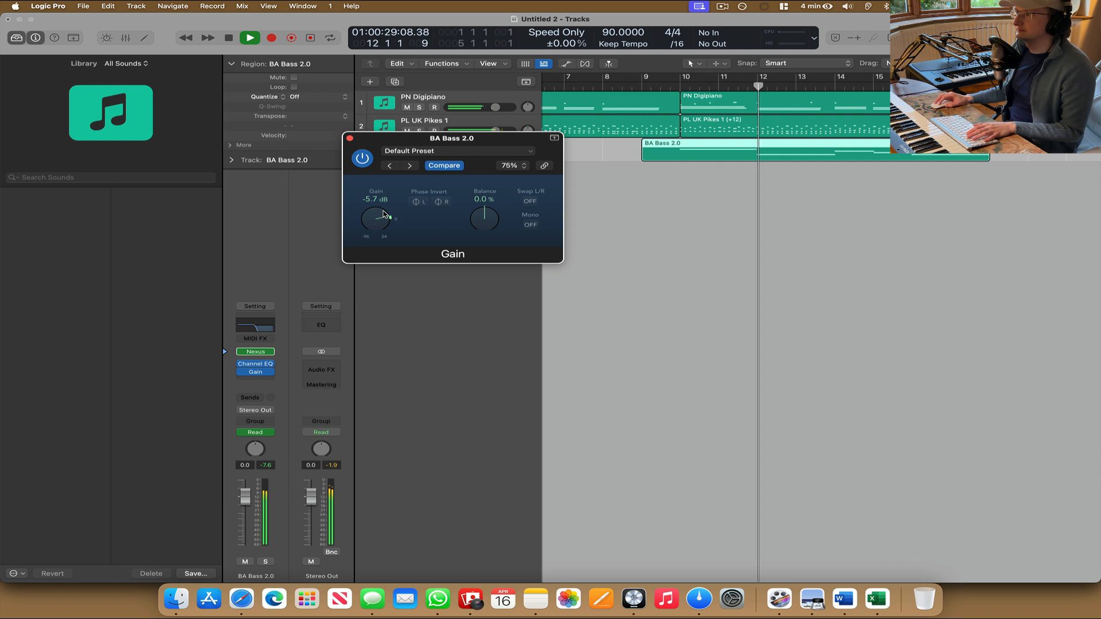
{"action": "left_click", "coordinate": [349, 139]}
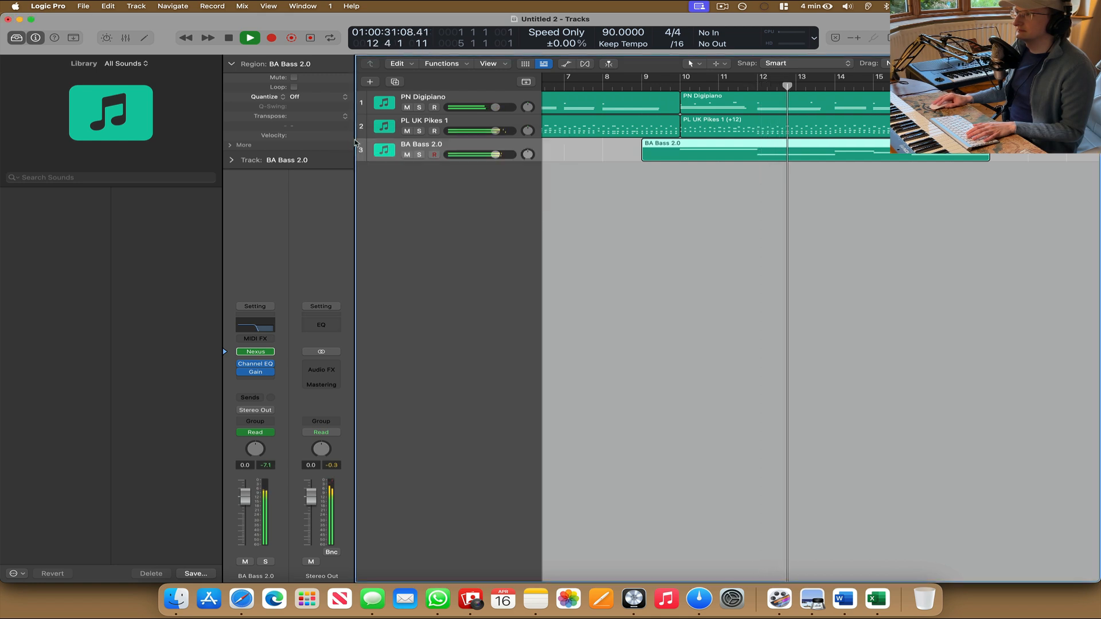
{"action": "left_click", "coordinate": [434, 154]}
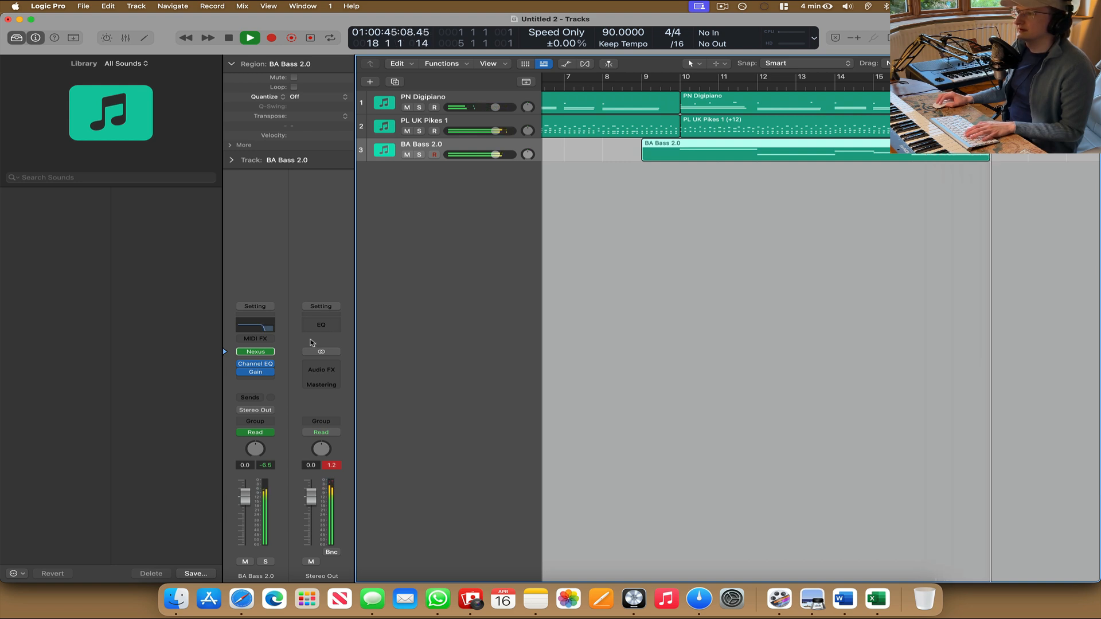
Add the Waves CLA Epic (s) plug-in to the Bass 2.0 track with the sPPPace factory preset and play the arrangement back.
{"action": "left_click", "coordinate": [264, 383]}
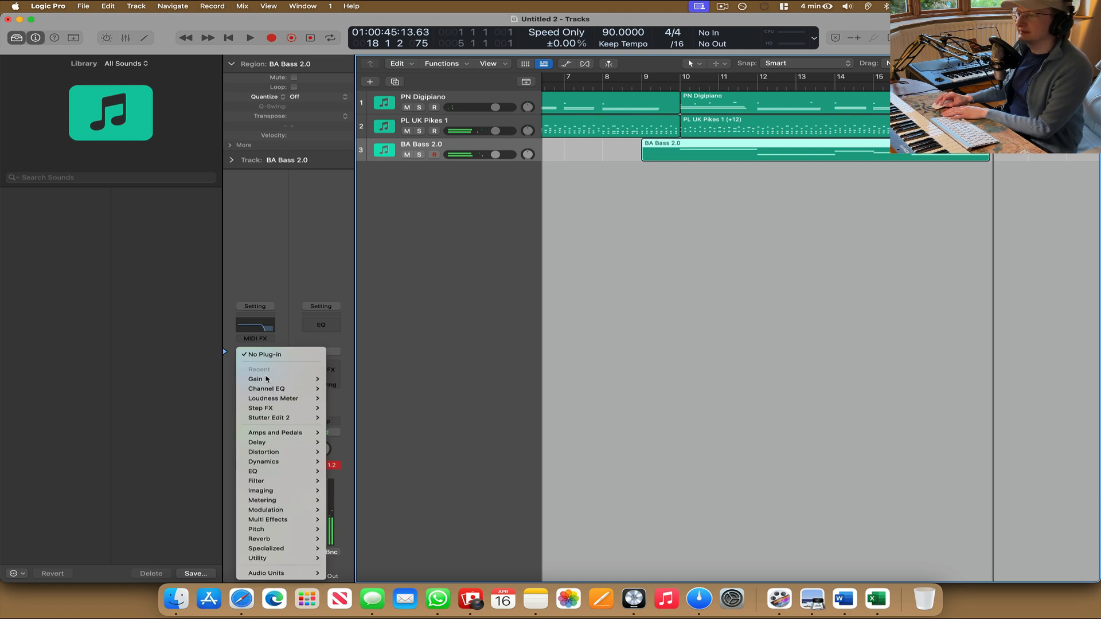
{"action": "mouse_move", "coordinate": [281, 573]}
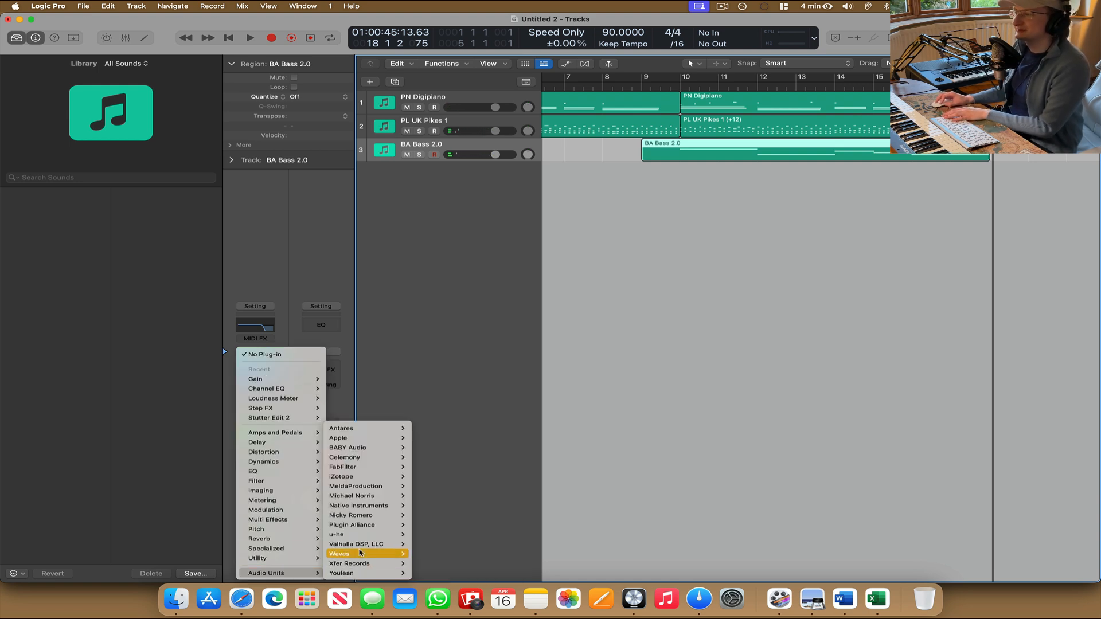
{"action": "mouse_move", "coordinate": [361, 545]}
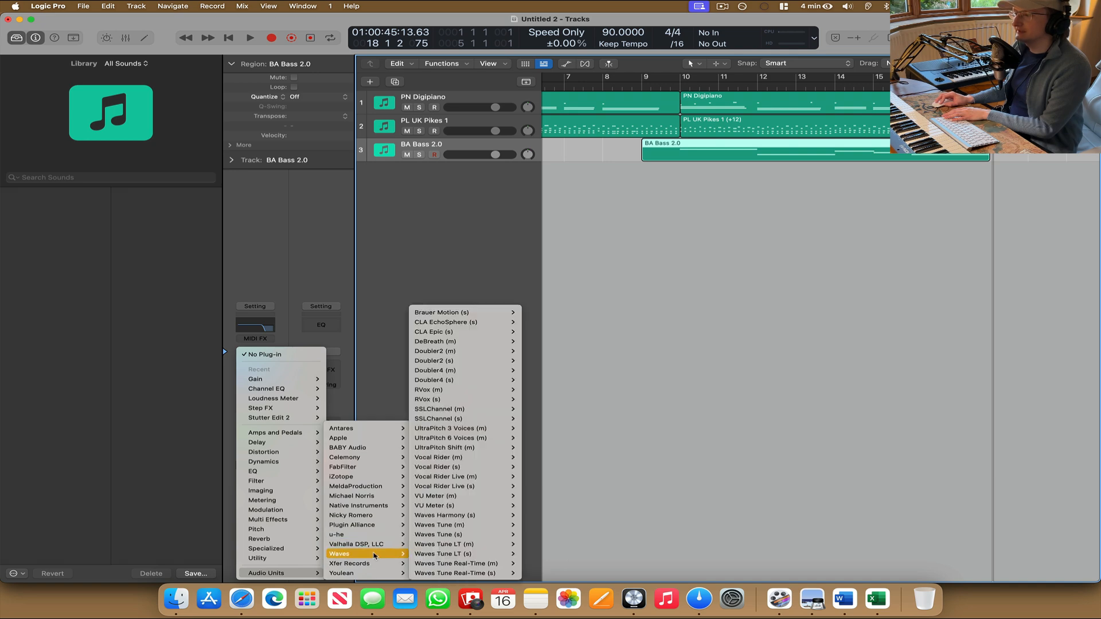
{"action": "left_click", "coordinate": [436, 333]}
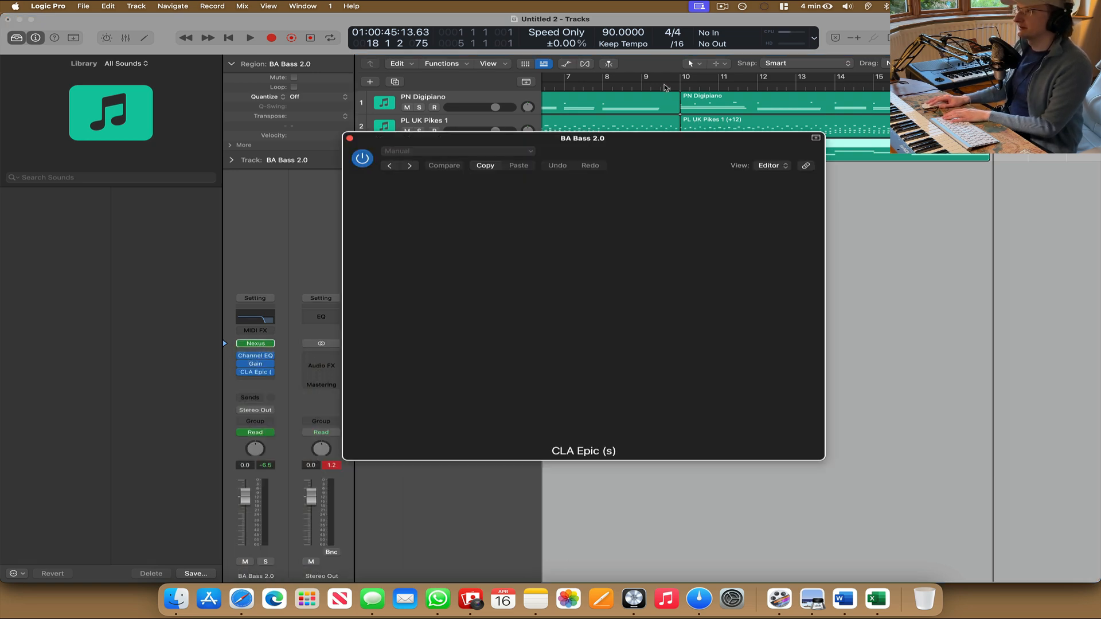
{"action": "left_click", "coordinate": [519, 180]}
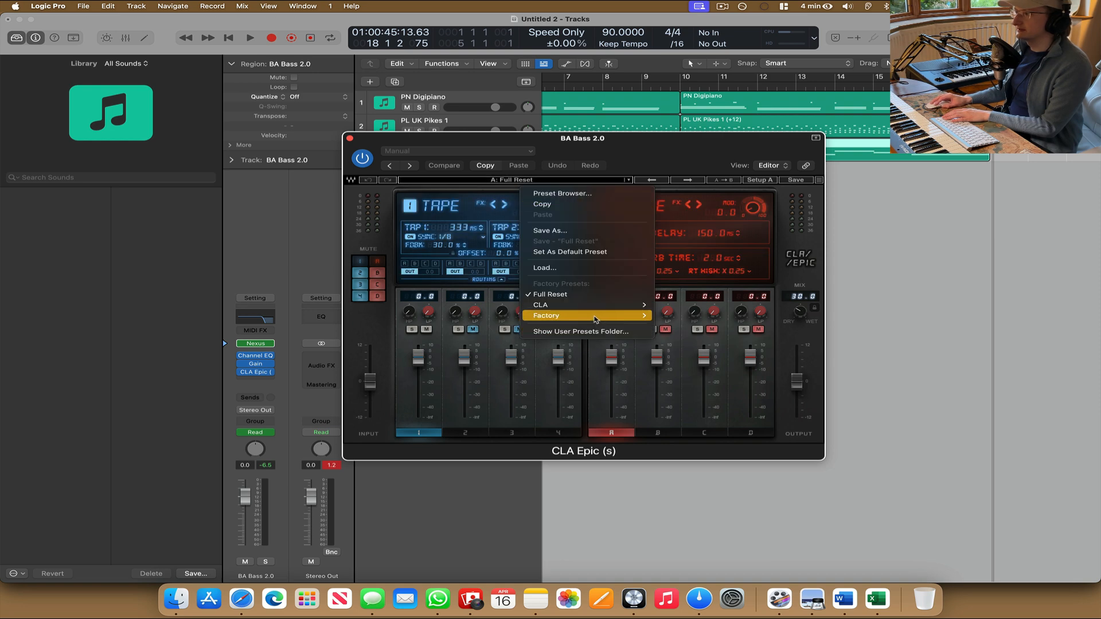
{"action": "mouse_move", "coordinate": [595, 320]}
{"action": "left_click", "coordinate": [713, 451]}
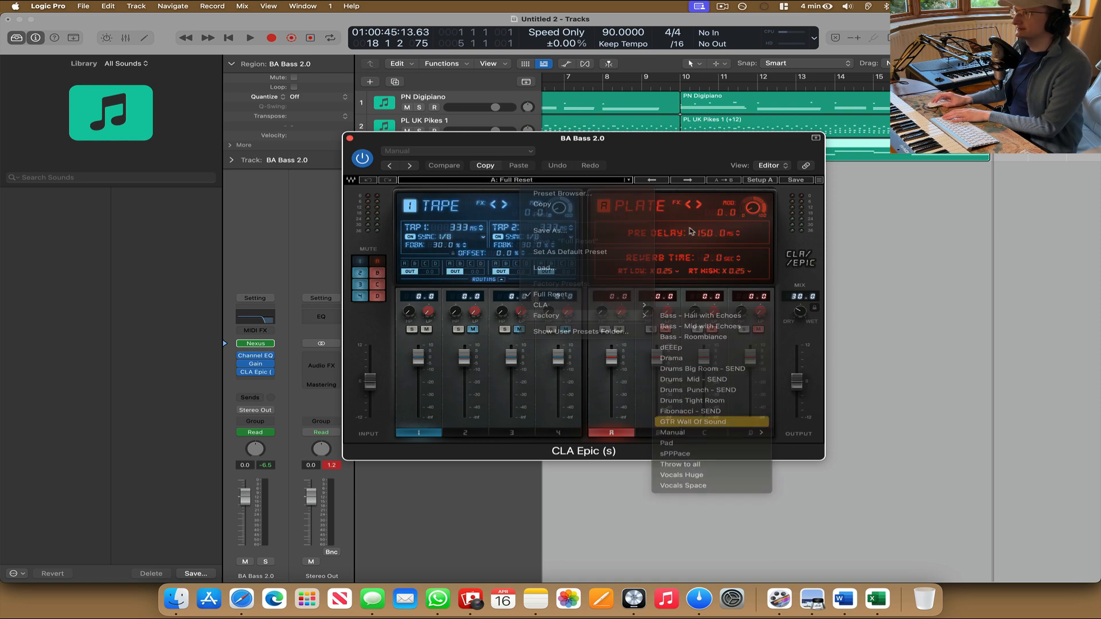
{"action": "double_click", "coordinate": [669, 89]}
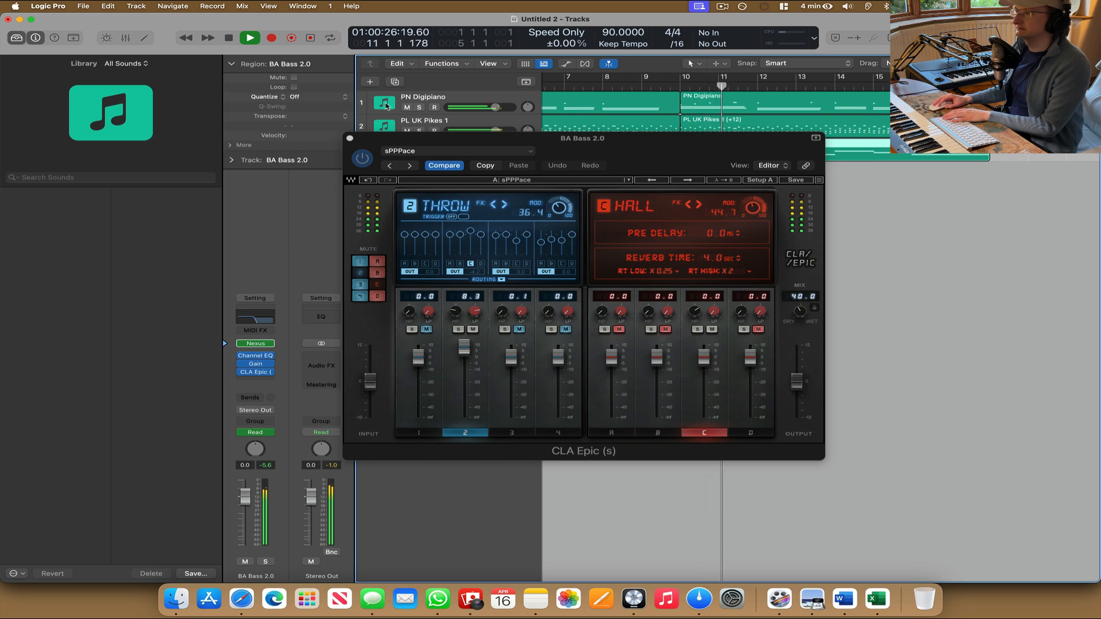
{"action": "left_click", "coordinate": [346, 137]}
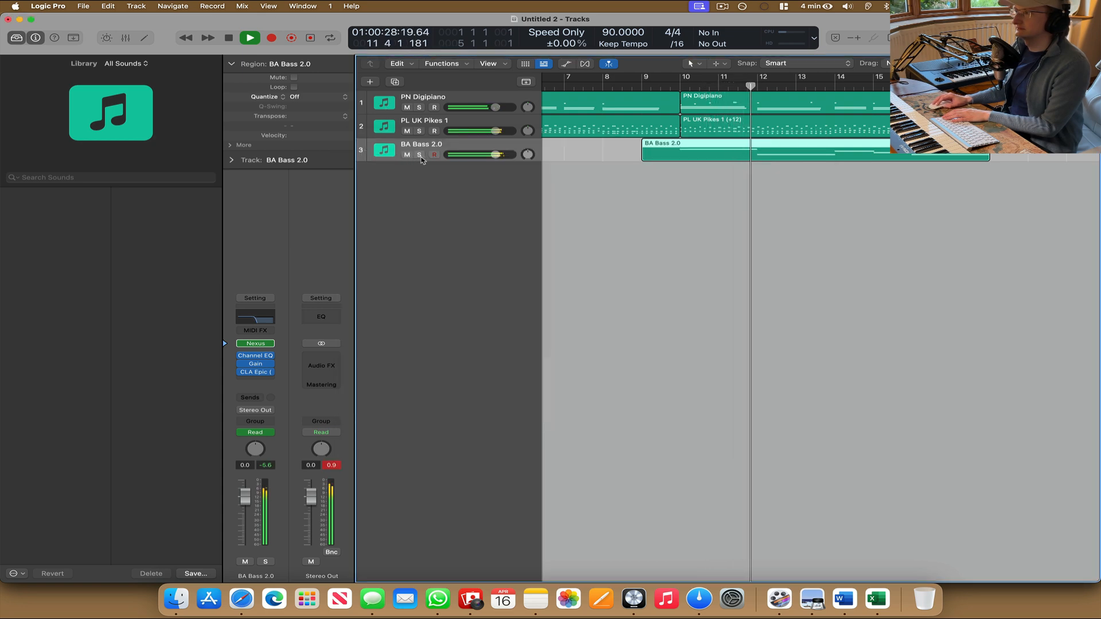
Solo the Bass 2.0 track briefly to hear it alone, unsolo it and stop playback.
{"action": "left_click", "coordinate": [420, 155]}
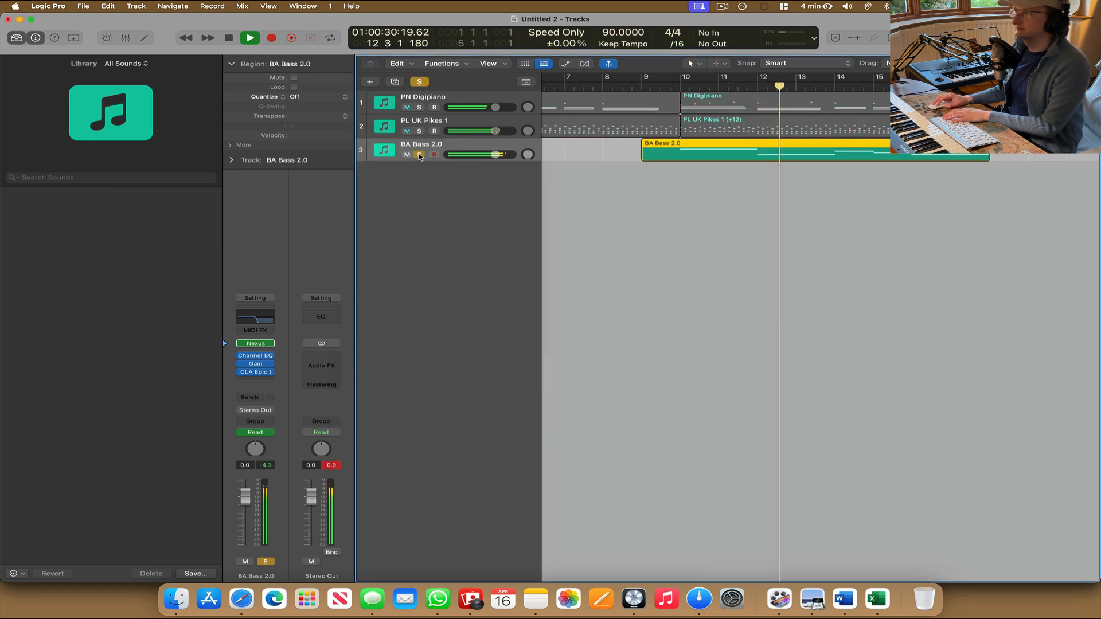
{"action": "left_click", "coordinate": [420, 154]}
{"action": "key", "text": "space"}
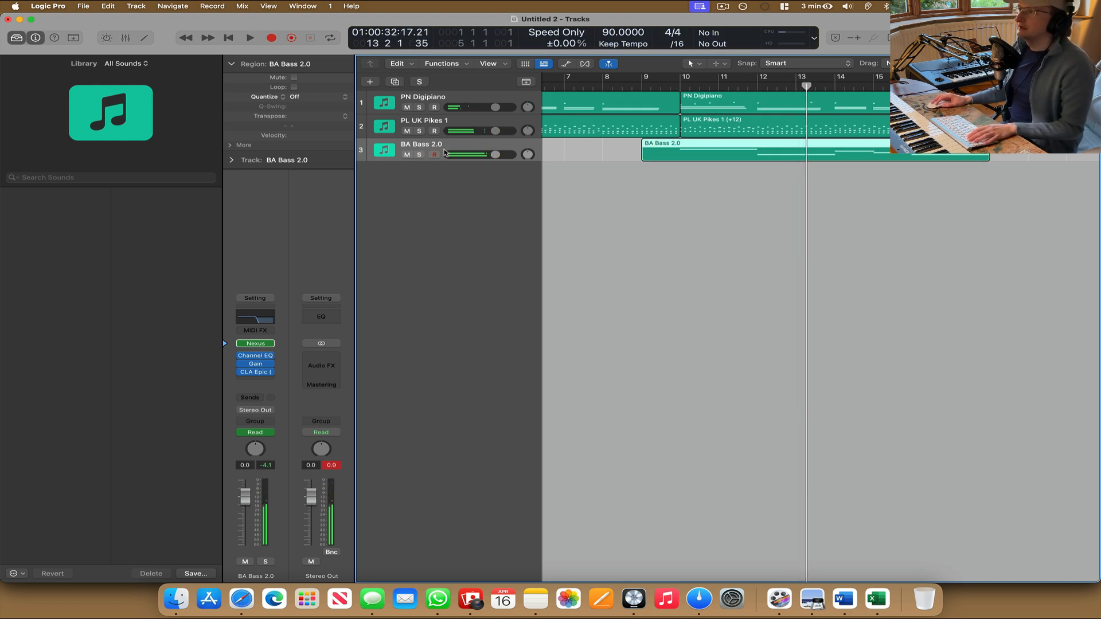
Duplicate the Bass 2.0 track and look for drum presets in the Christmas 2020 to 2023 expansions of its Nexus instrument.
{"action": "key", "text": "super+d"}
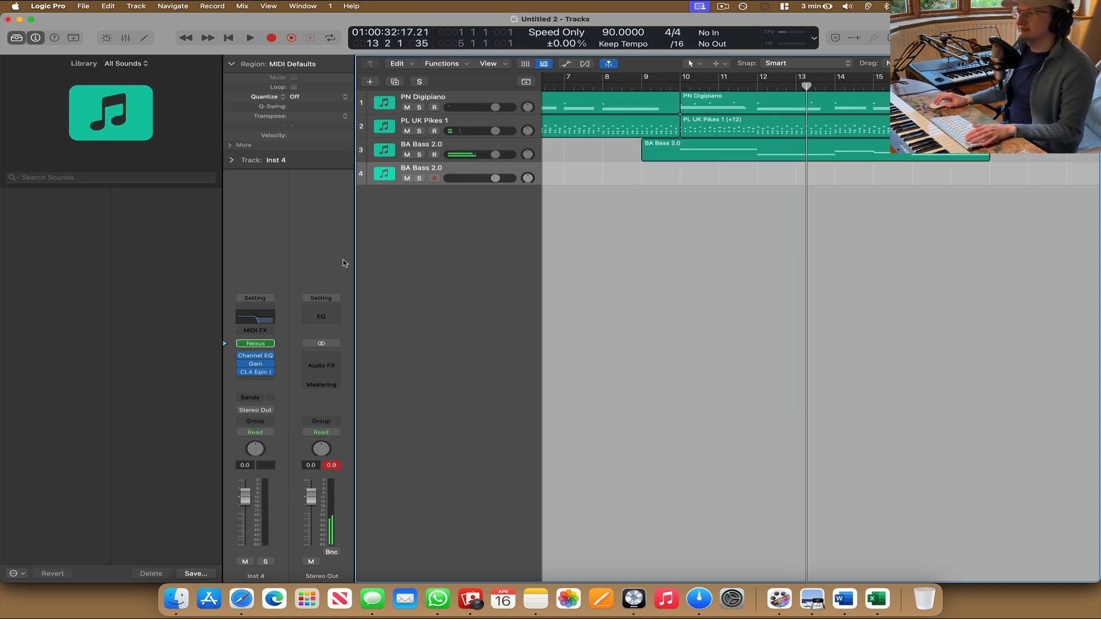
{"action": "left_click", "coordinate": [255, 343]}
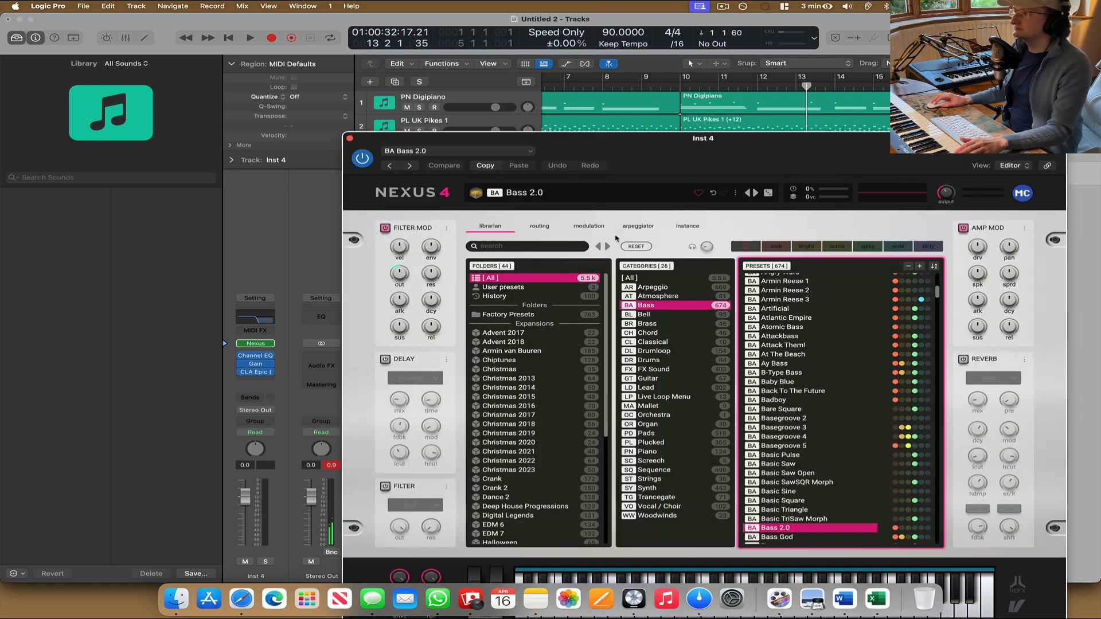
{"action": "left_click", "coordinate": [539, 469]}
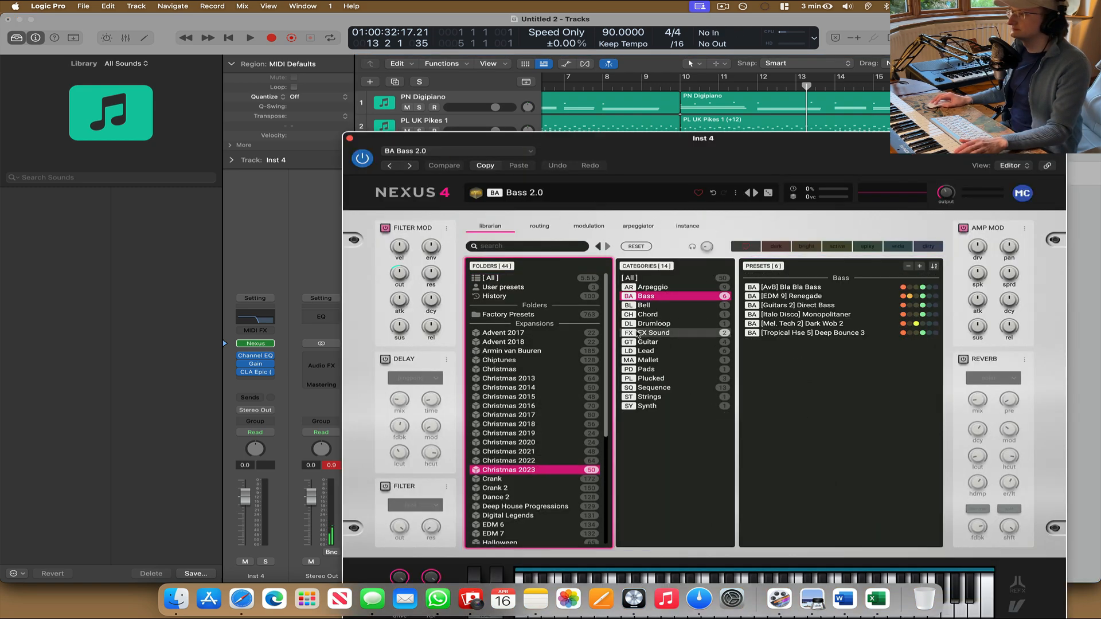
{"action": "left_click", "coordinate": [550, 461]}
{"action": "left_click", "coordinate": [661, 332]}
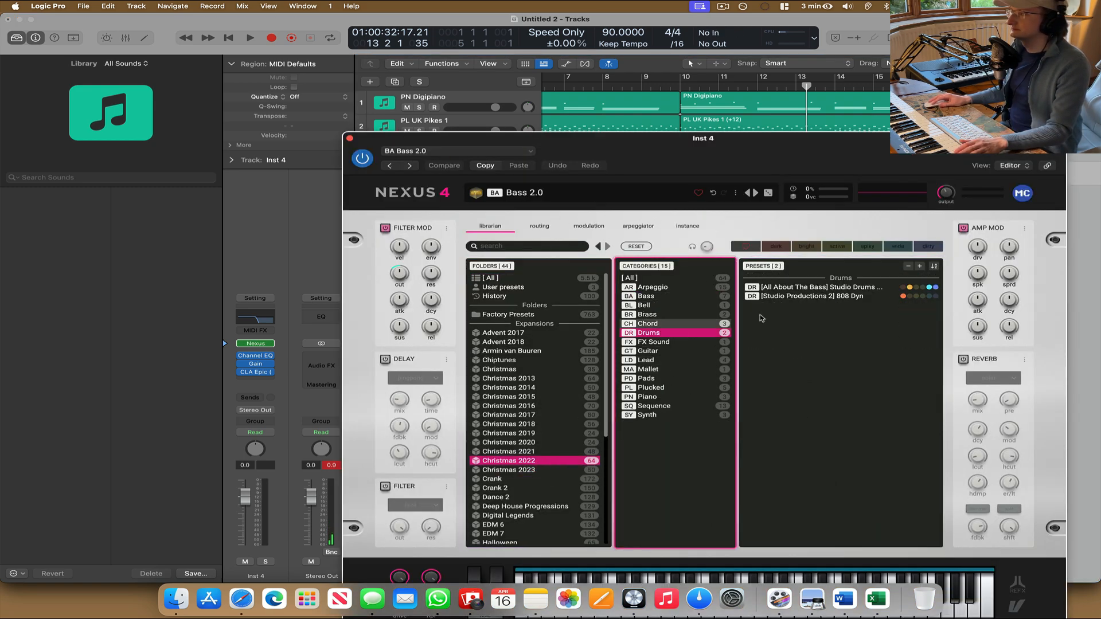
{"action": "left_click", "coordinate": [566, 451]}
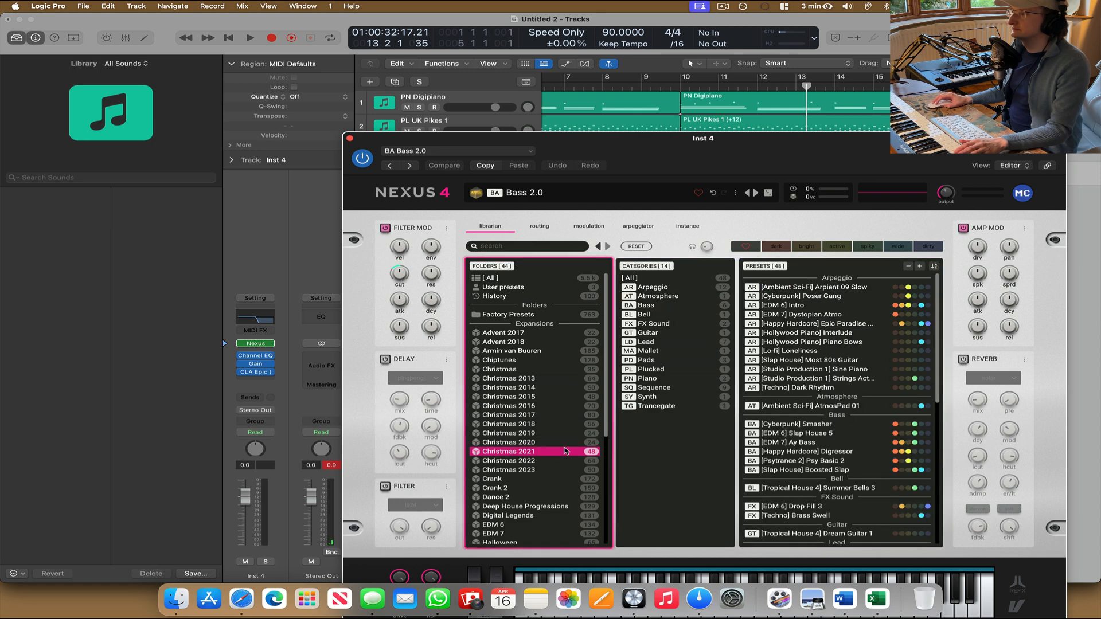
{"action": "left_click", "coordinate": [552, 443]}
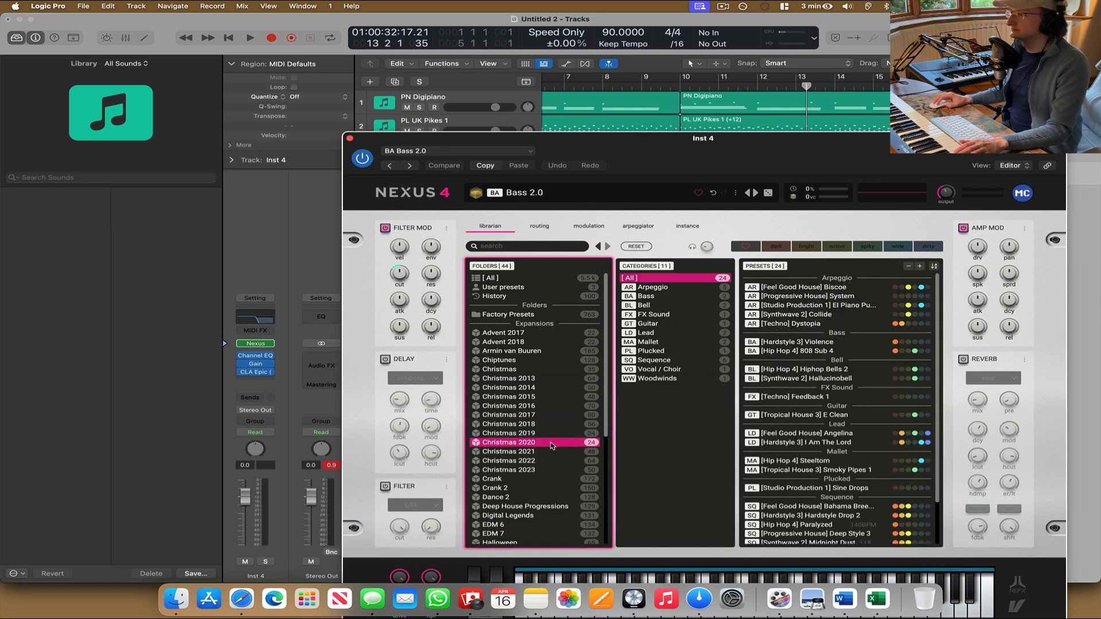
Load the Kickdrum A preset from the Drums category of Nexus's Factory Presets on the new track.
{"action": "left_click", "coordinate": [539, 315]}
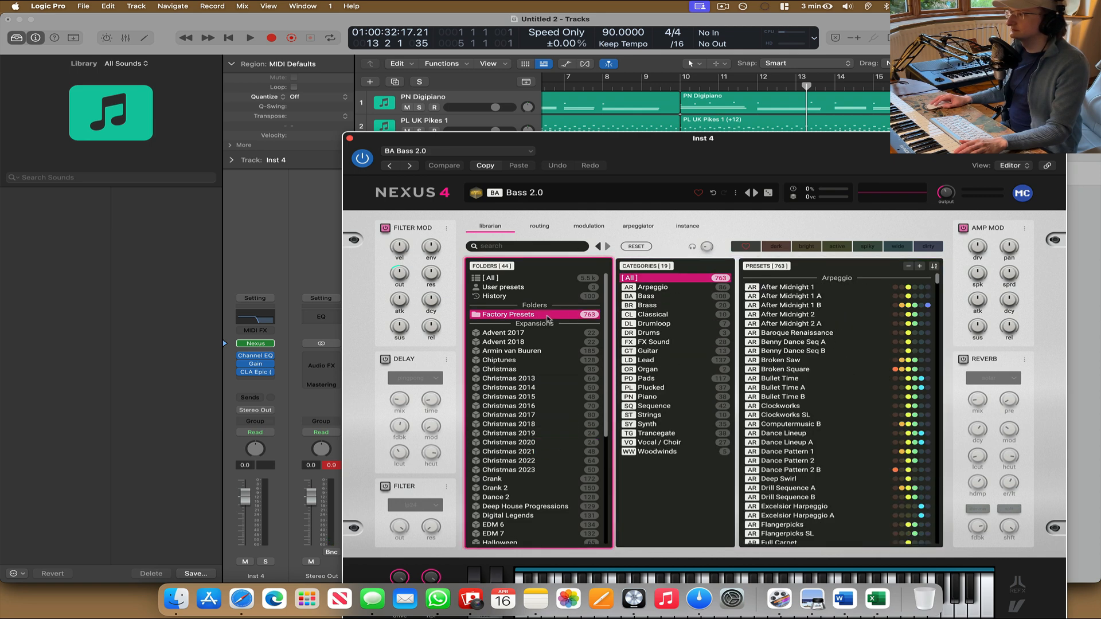
{"action": "left_click", "coordinate": [659, 332]}
{"action": "left_click", "coordinate": [786, 287]}
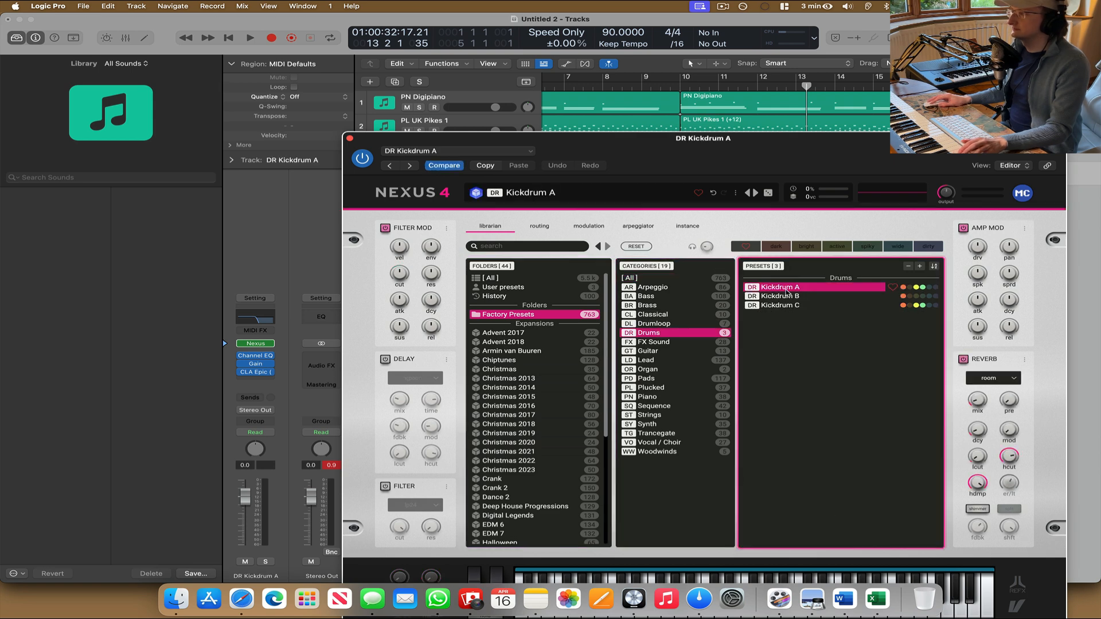
{"action": "left_click", "coordinate": [351, 138]}
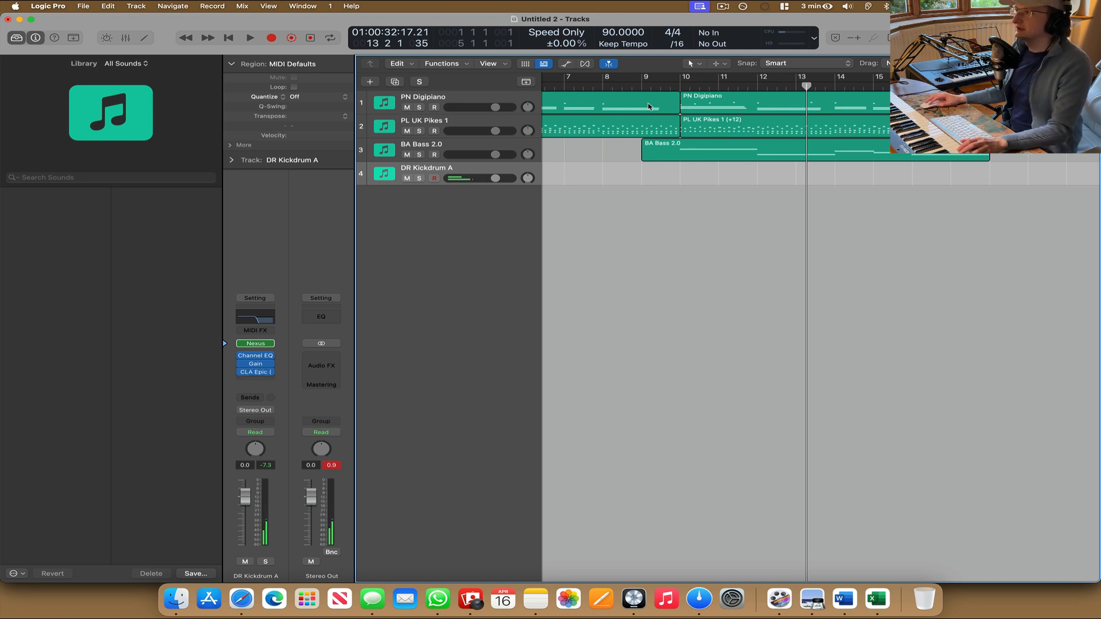
Record a one-bar kick pattern at bar 10 and loop it to bar 18 with 1/8 Note quantize, checking it in playback.
{"action": "left_click", "coordinate": [271, 38]}
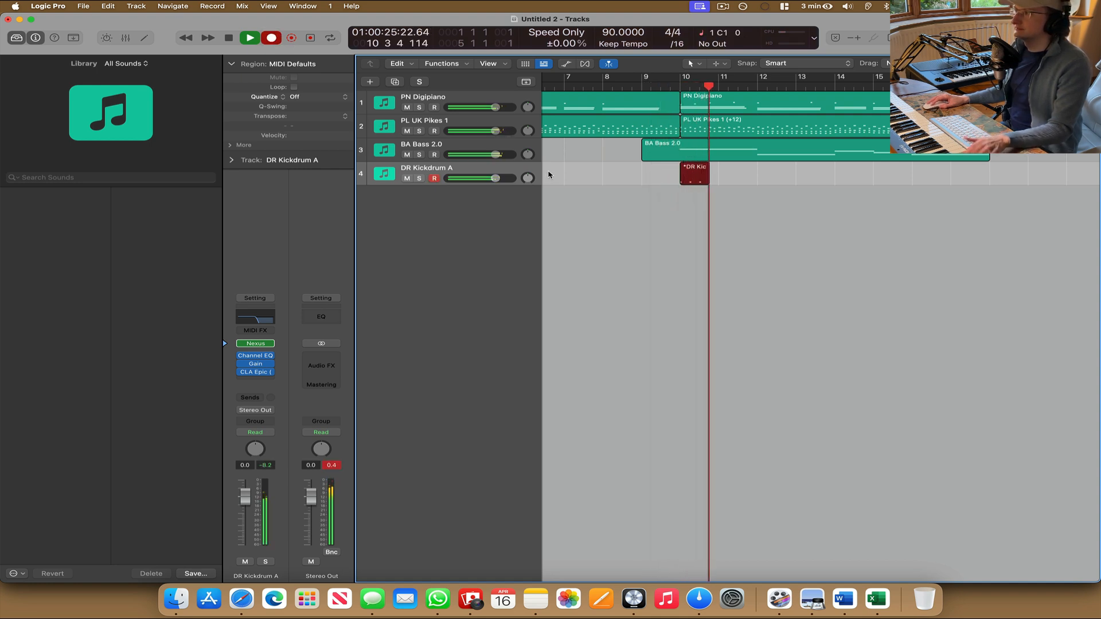
{"action": "key", "text": "space"}
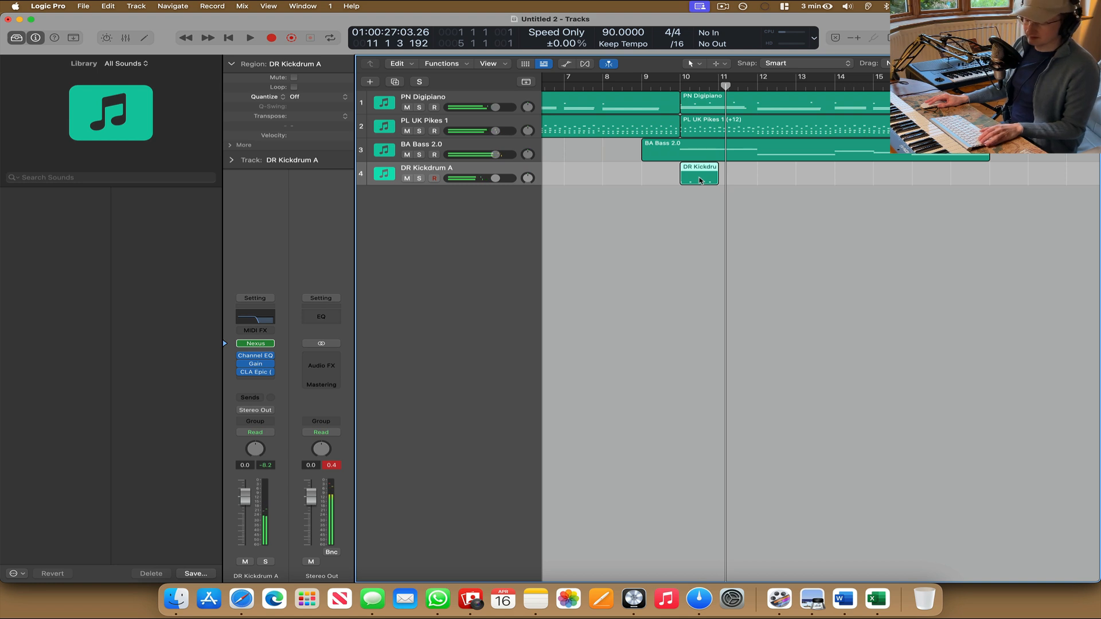
{"action": "left_click_drag", "start_coordinate": [721, 165], "coordinate": [989, 172]}
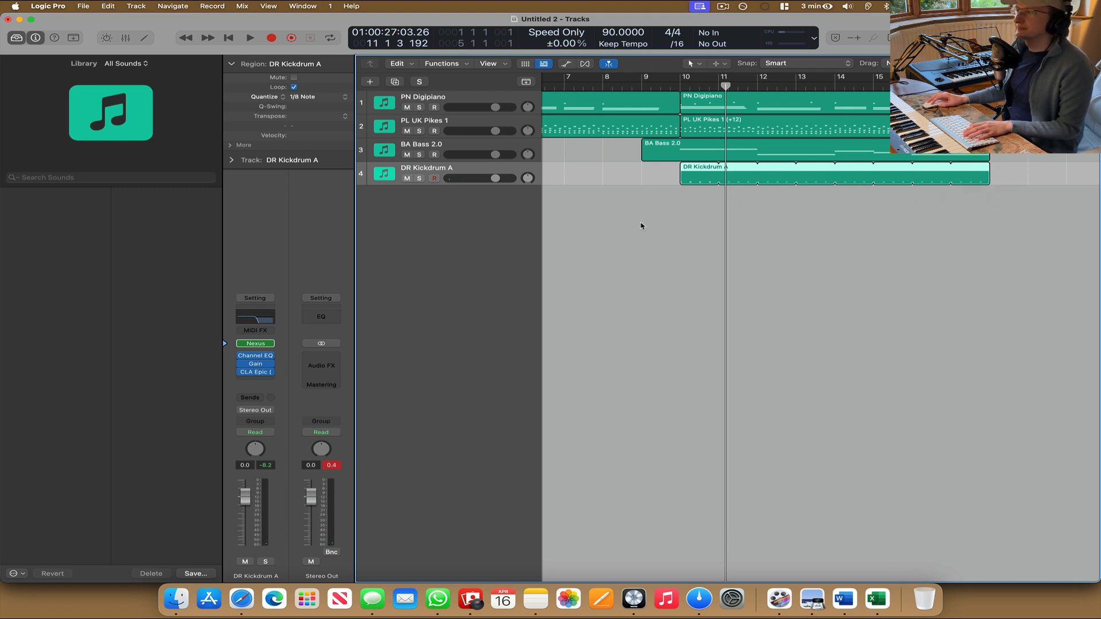
{"action": "key", "text": "space"}
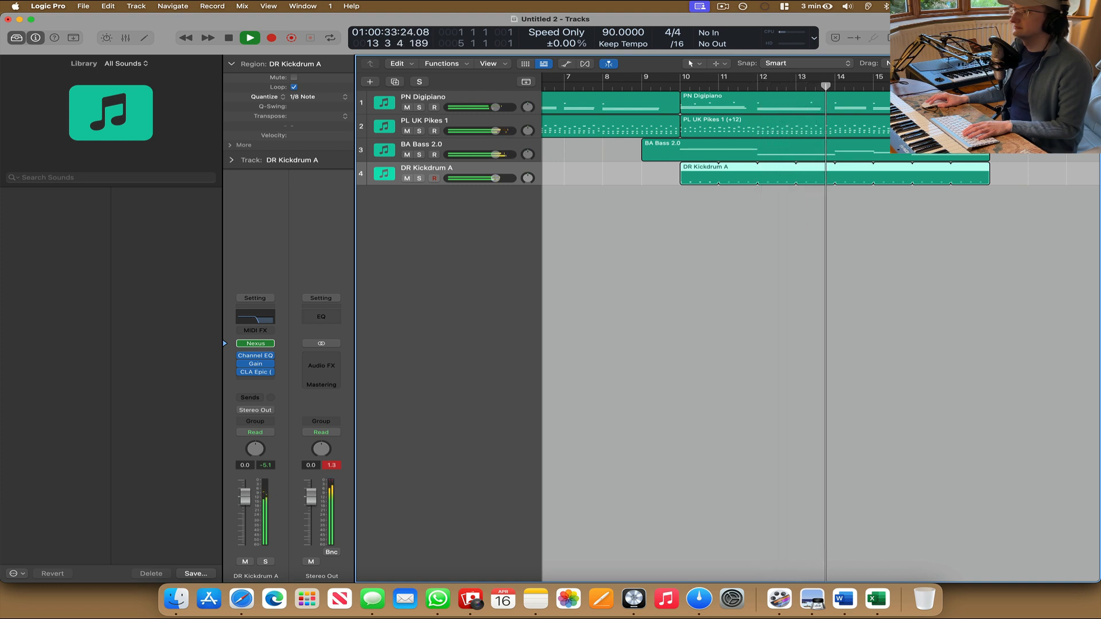
{"action": "key", "text": "space"}
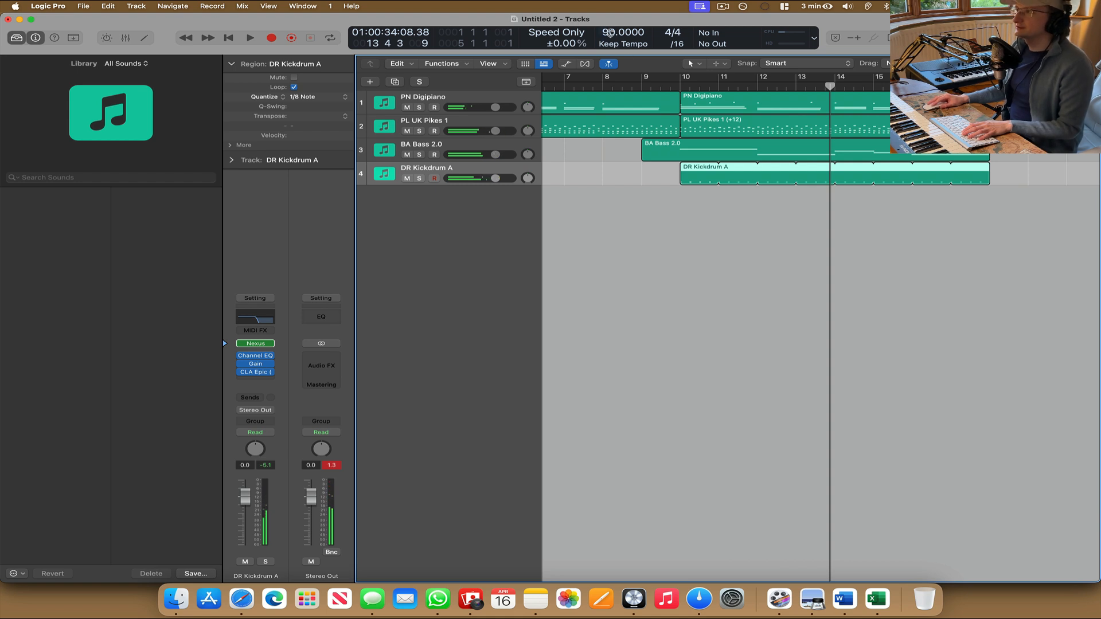
Set the project tempo to 112 BPM and audition the arrangement from bar 10 and from the beginning.
{"action": "left_click_drag", "start_coordinate": [609, 33], "coordinate": [609, 17]}
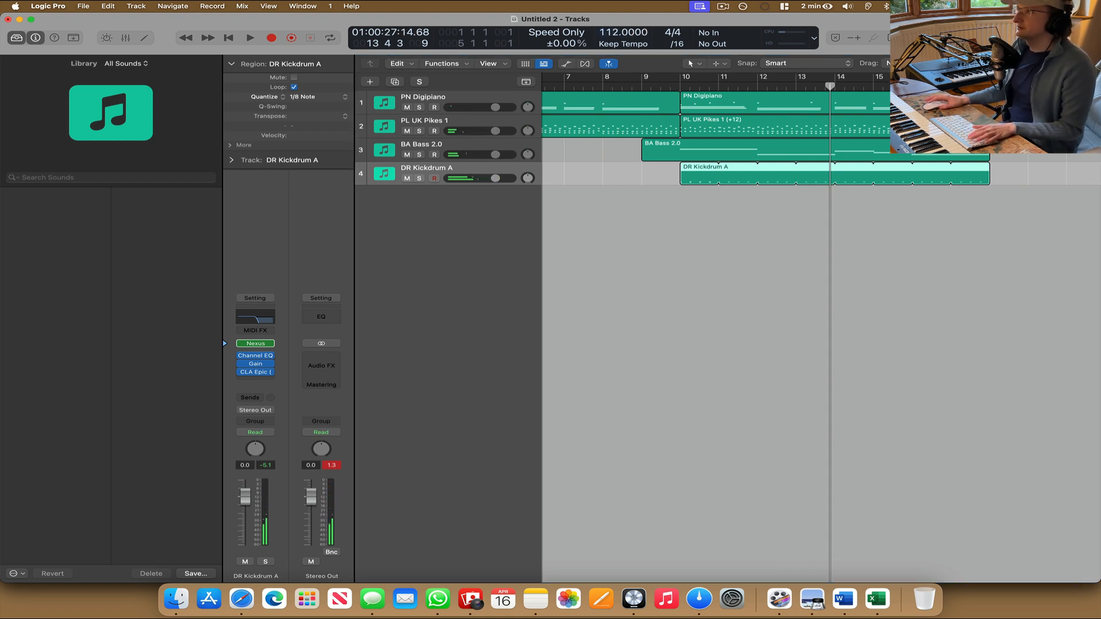
{"action": "left_click", "coordinate": [677, 84]}
{"action": "key", "text": "space"}
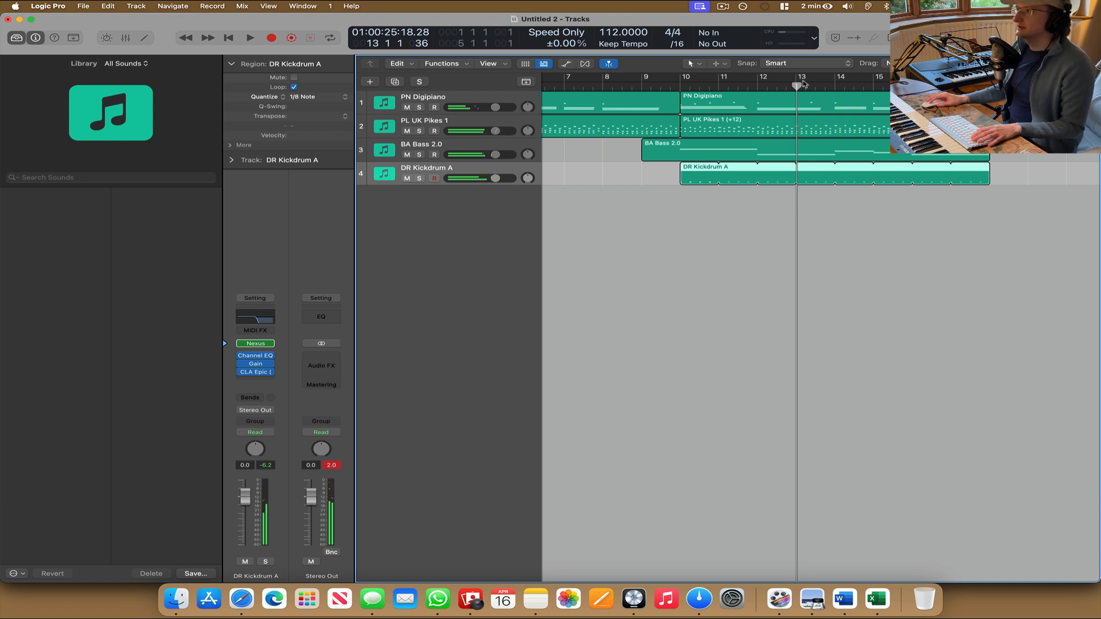
{"action": "scroll", "coordinate": [717, 286], "scroll_direction": "left", "scroll_amount": 10}
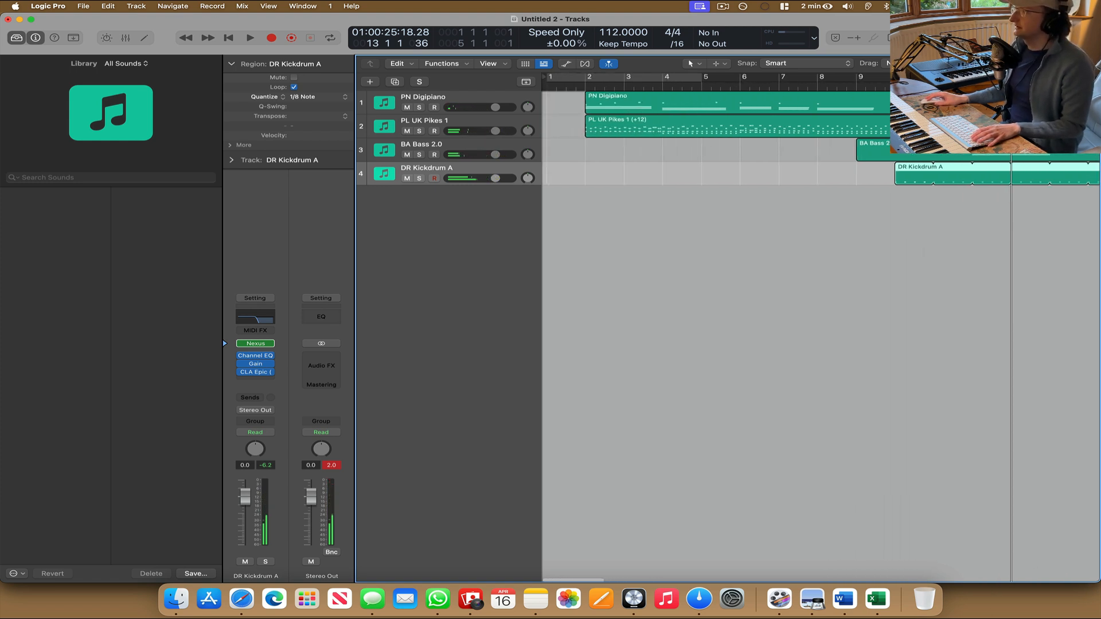
{"action": "scroll", "coordinate": [820, 287], "scroll_direction": "left", "scroll_amount": 3}
{"action": "left_click", "coordinate": [567, 87]}
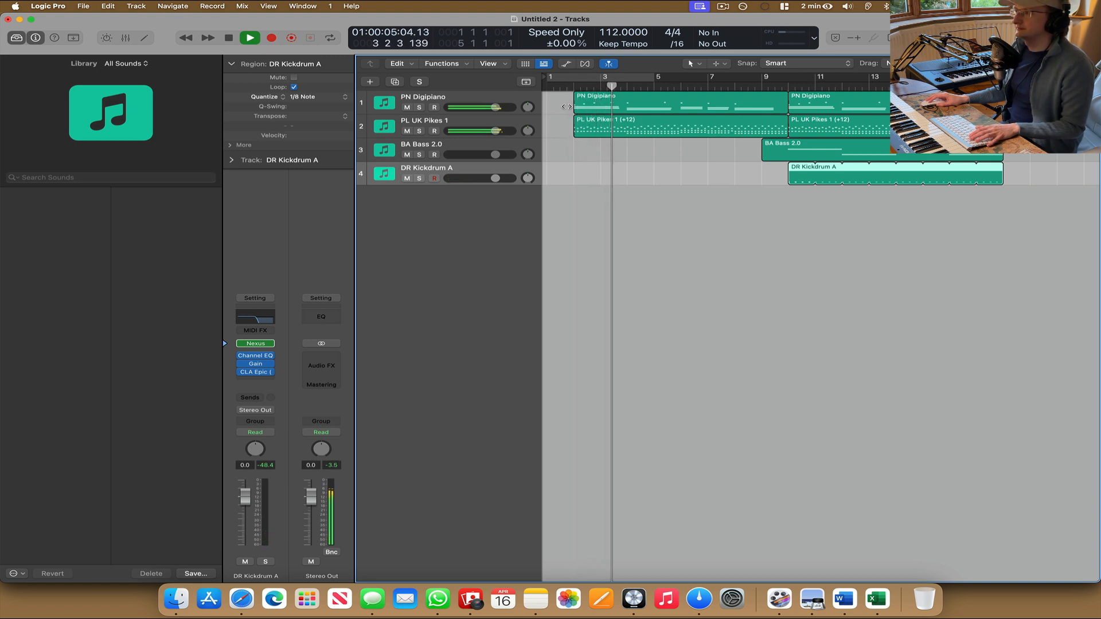
Add a Channel EQ to the PL UK Pikes 1 track and set its high cut to about 416 Hz with a Q of 0.35.
{"action": "left_click", "coordinate": [453, 124]}
{"action": "key", "text": "space"}
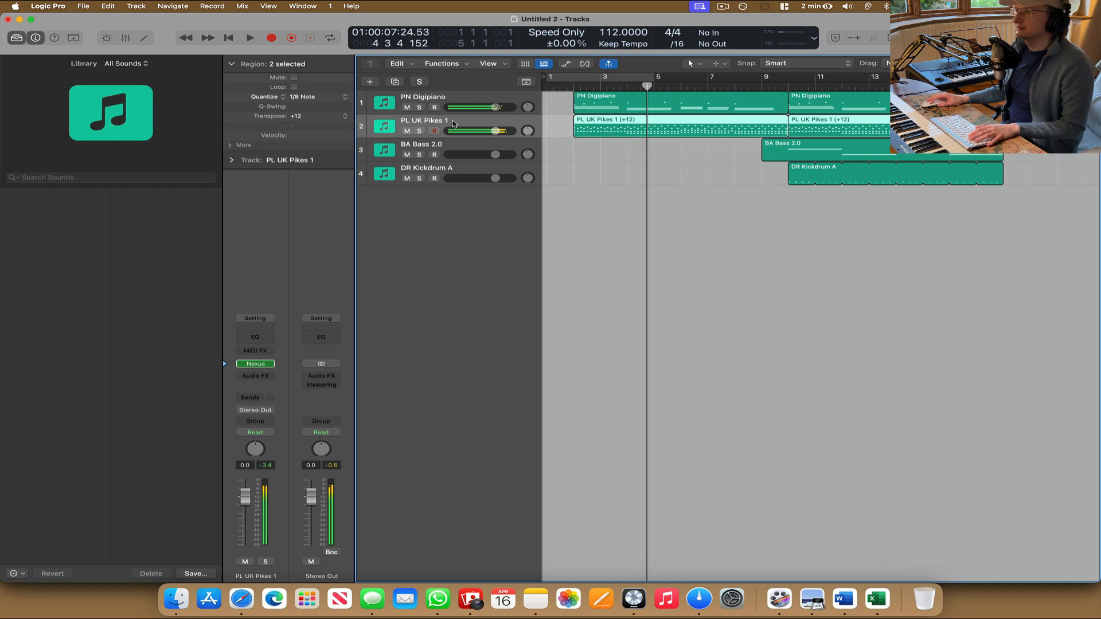
{"action": "left_click", "coordinate": [244, 338]}
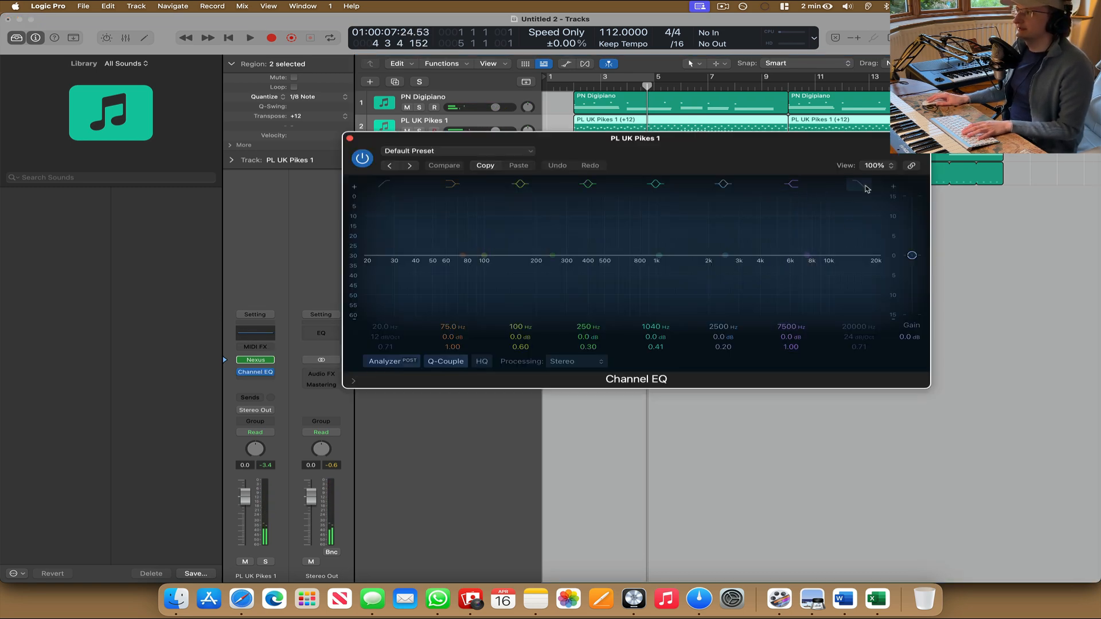
{"action": "left_click_drag", "start_coordinate": [880, 268], "coordinate": [590, 283]}
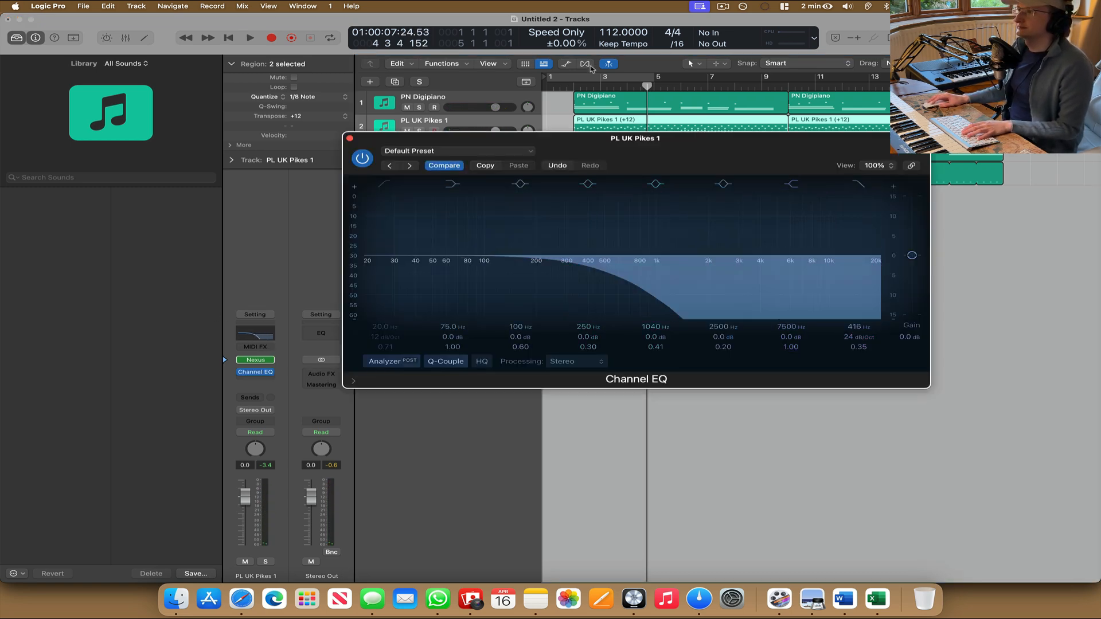
Record Latch automation of the pluck's high cut opening up to about 8700 Hz by bar 10, and return the track to Read mode.
{"action": "left_click", "coordinate": [548, 90]}
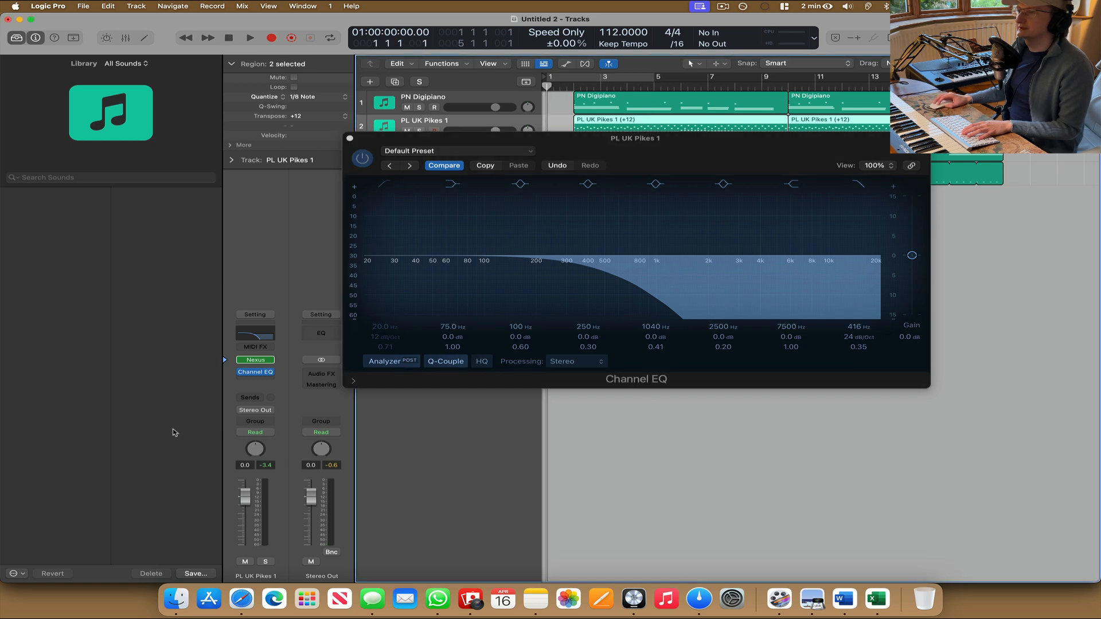
{"action": "left_click", "coordinate": [255, 431]}
{"action": "left_click", "coordinate": [258, 457]}
{"action": "key", "text": "space"}
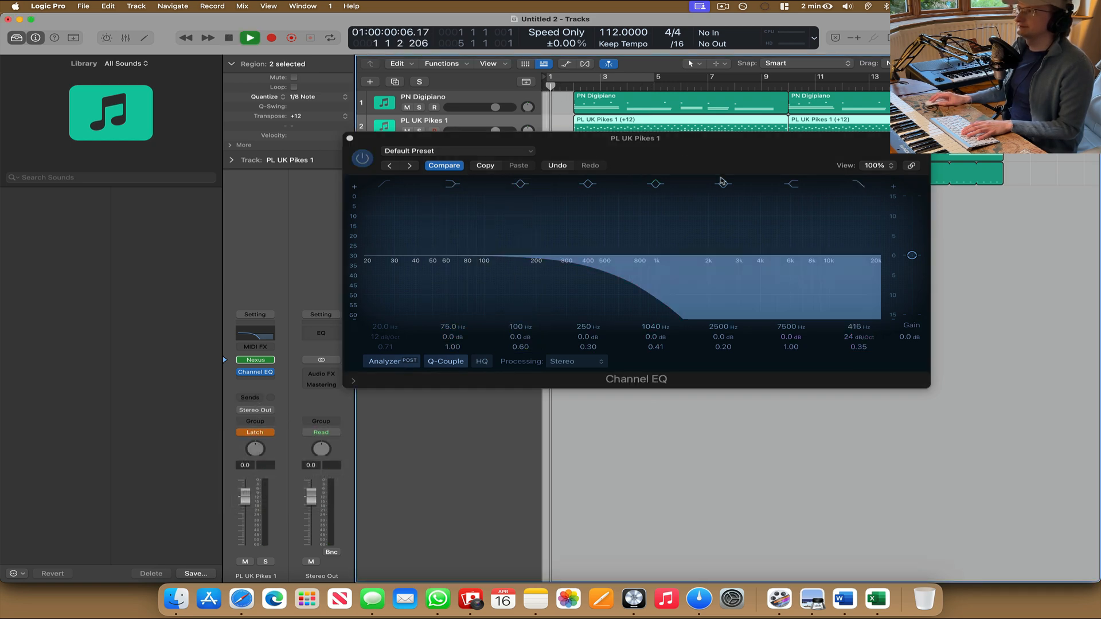
{"action": "left_click_drag", "start_coordinate": [599, 277], "coordinate": [621, 279]}
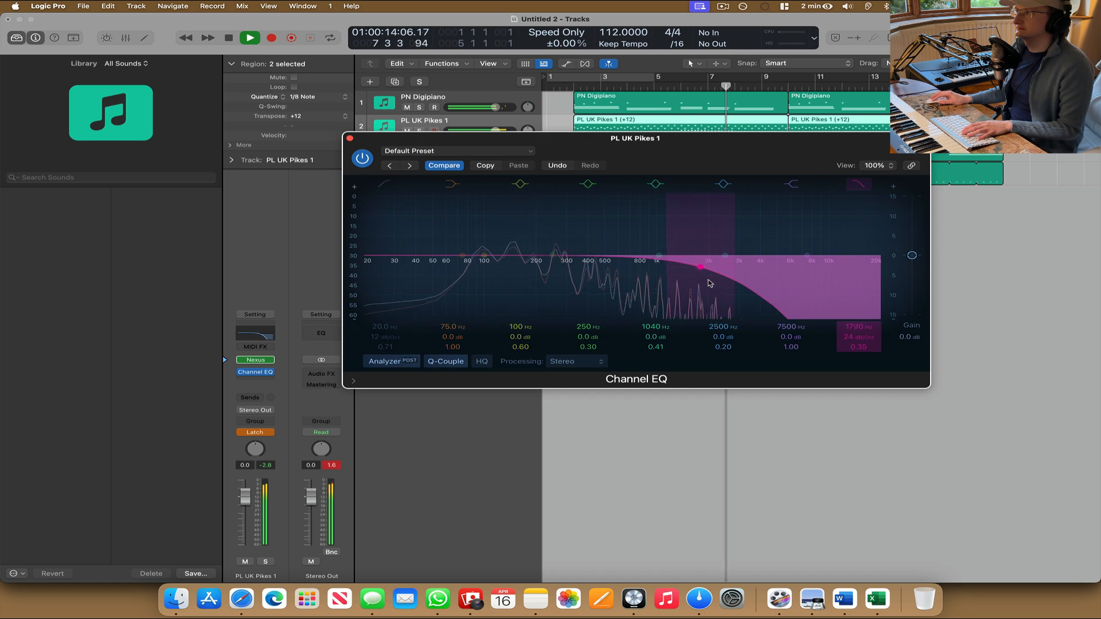
{"action": "left_click_drag", "start_coordinate": [714, 283], "coordinate": [827, 274]}
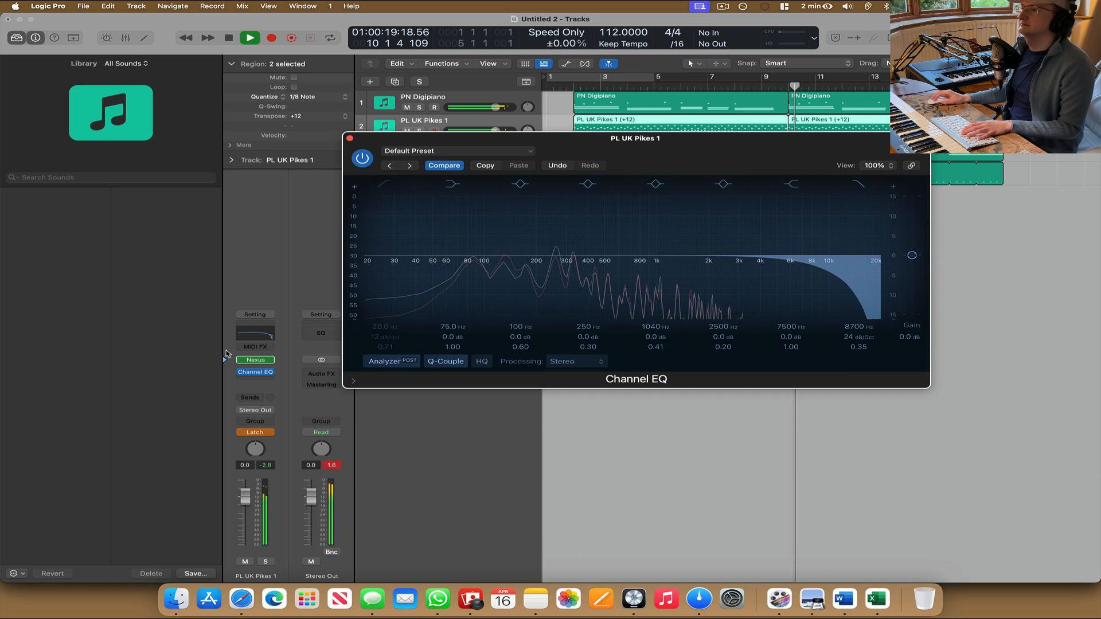
{"action": "key", "text": "space"}
{"action": "left_click", "coordinate": [255, 432]}
{"action": "left_click", "coordinate": [255, 418]}
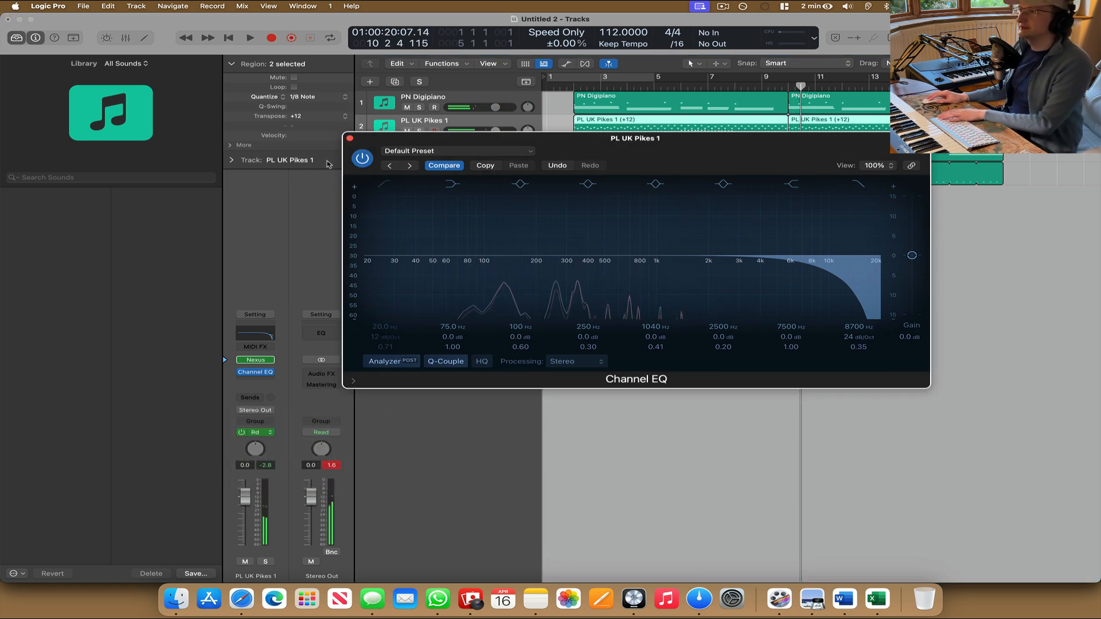
Close the pluck's EQ and delete the second PN Digipiano region, which starts at bar 10.
{"action": "left_click", "coordinate": [349, 139]}
{"action": "left_click", "coordinate": [866, 99]}
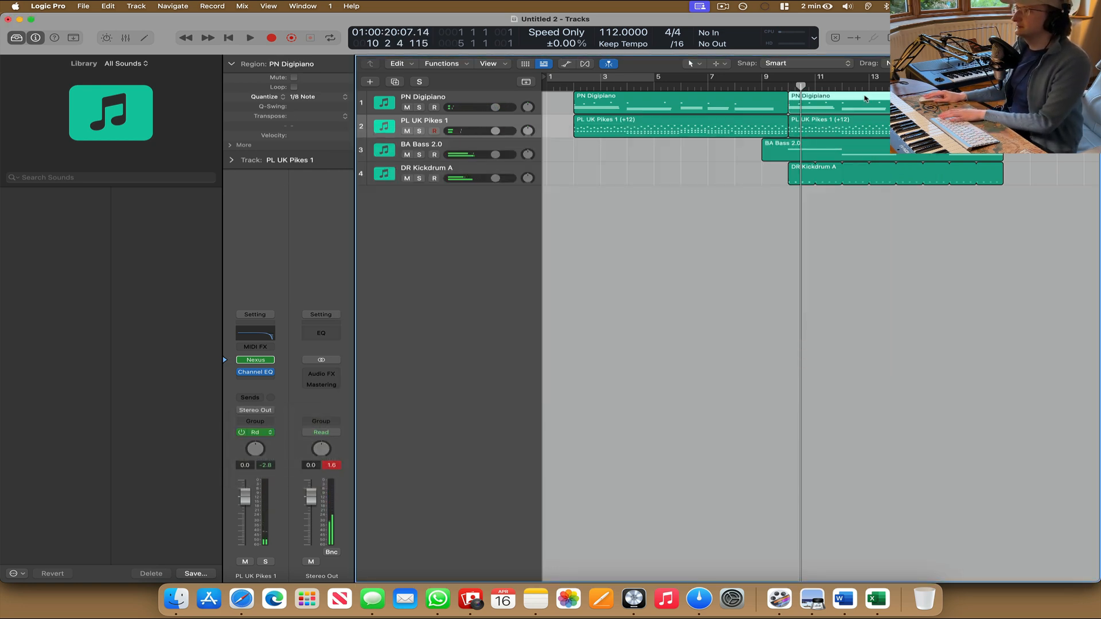
{"action": "key", "text": "Delete"}
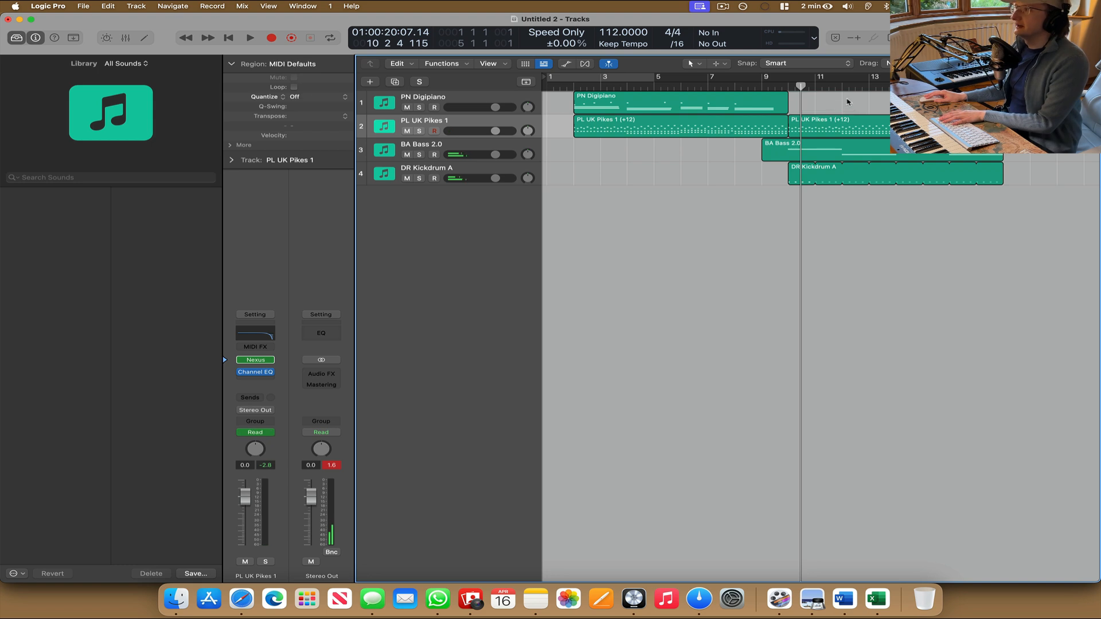
Add a Channel EQ to the PN Digipiano track.
{"action": "left_click", "coordinate": [685, 103]}
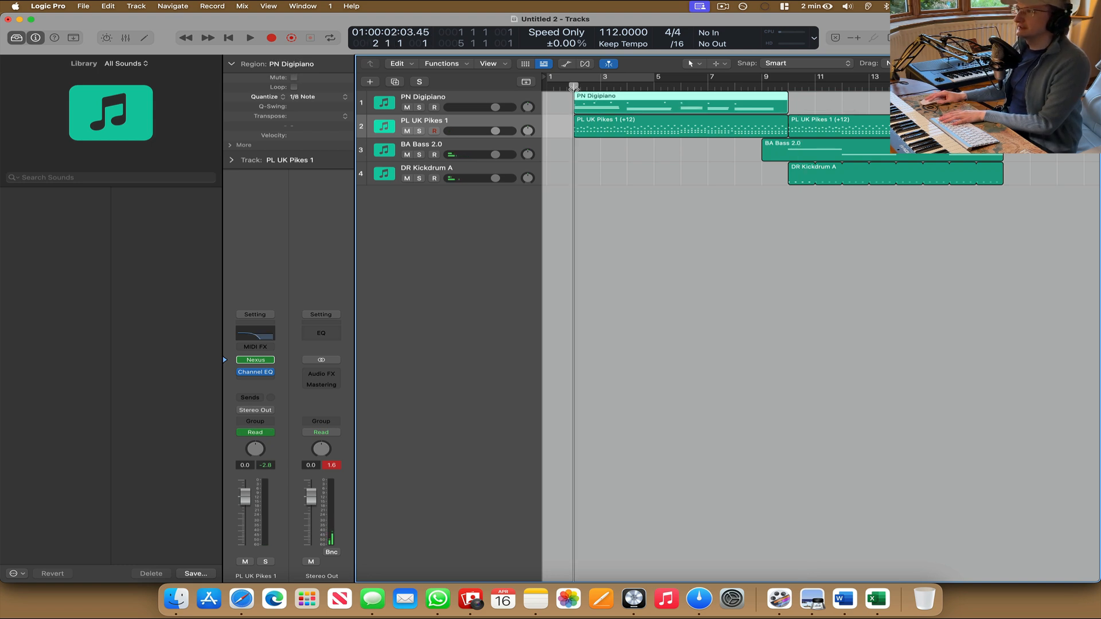
{"action": "left_click", "coordinate": [470, 100]}
{"action": "left_click", "coordinate": [255, 338]}
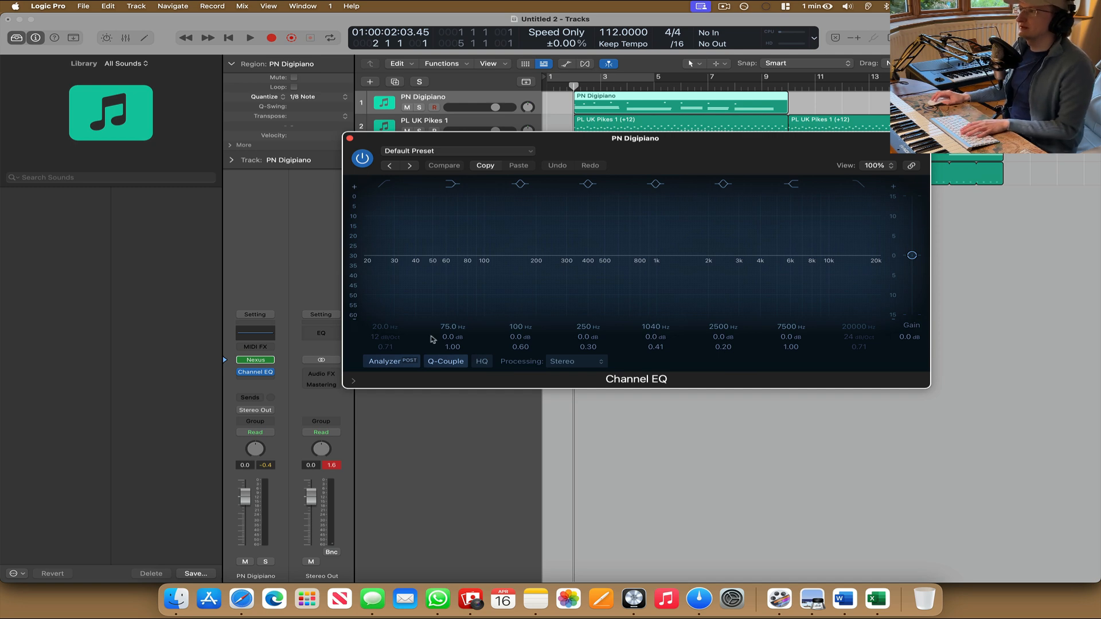
Record Latch automation from the song start that sweeps the piano EQ's high cut down to about 374 Hz by bar 10.
{"action": "left_click", "coordinate": [260, 438]}
{"action": "left_click", "coordinate": [261, 454]}
{"action": "key", "text": "Return"}
{"action": "key", "text": "space"}
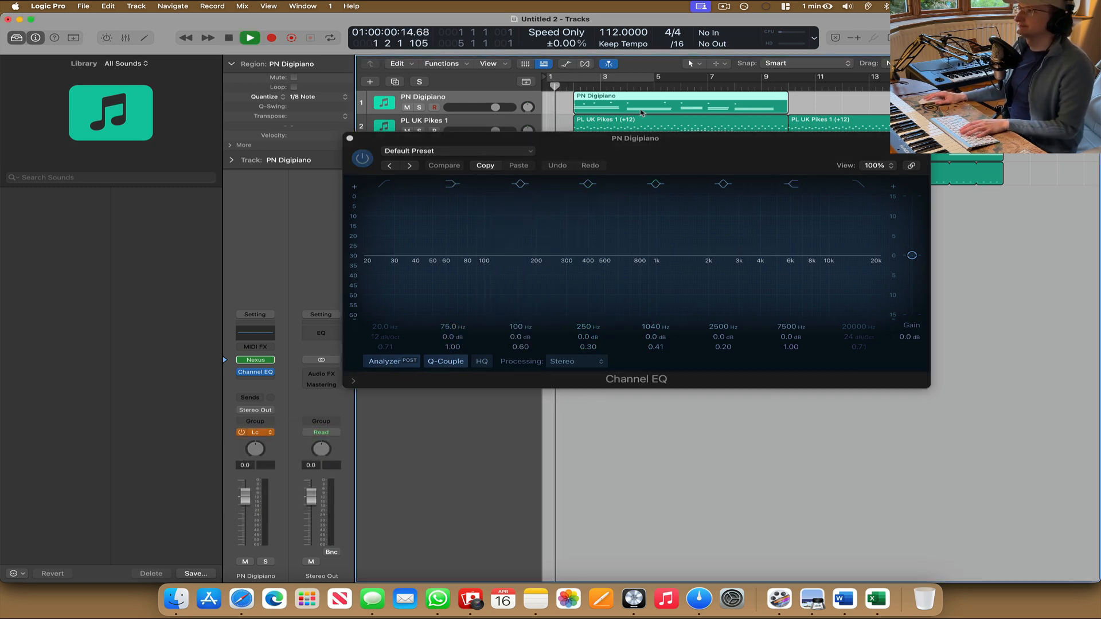
{"action": "left_click", "coordinate": [870, 259]}
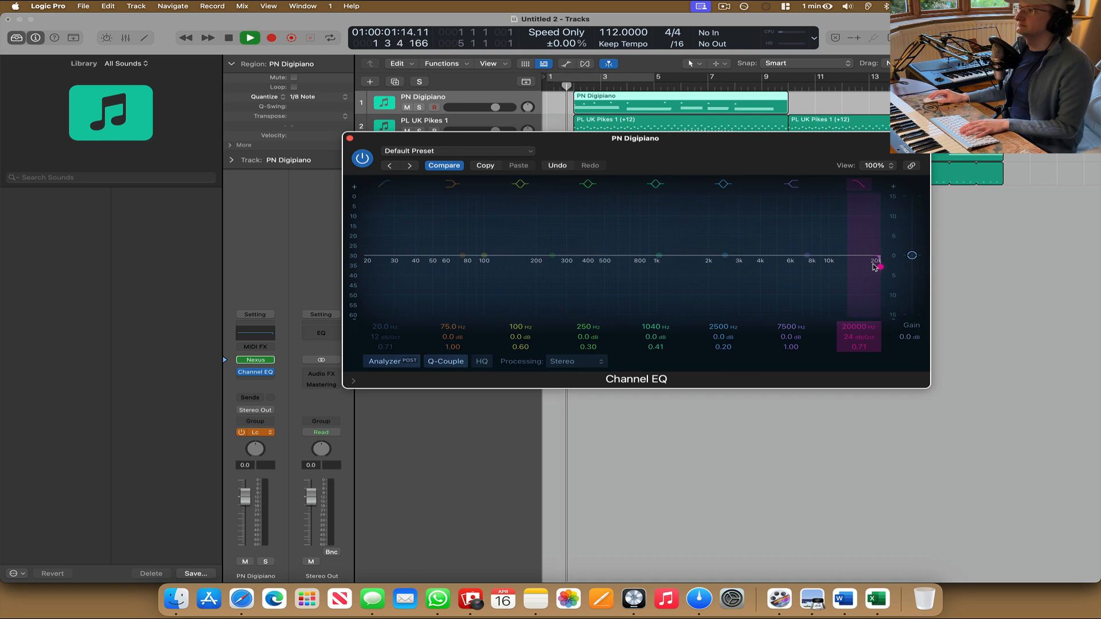
{"action": "left_click_drag", "start_coordinate": [873, 267], "coordinate": [714, 266]}
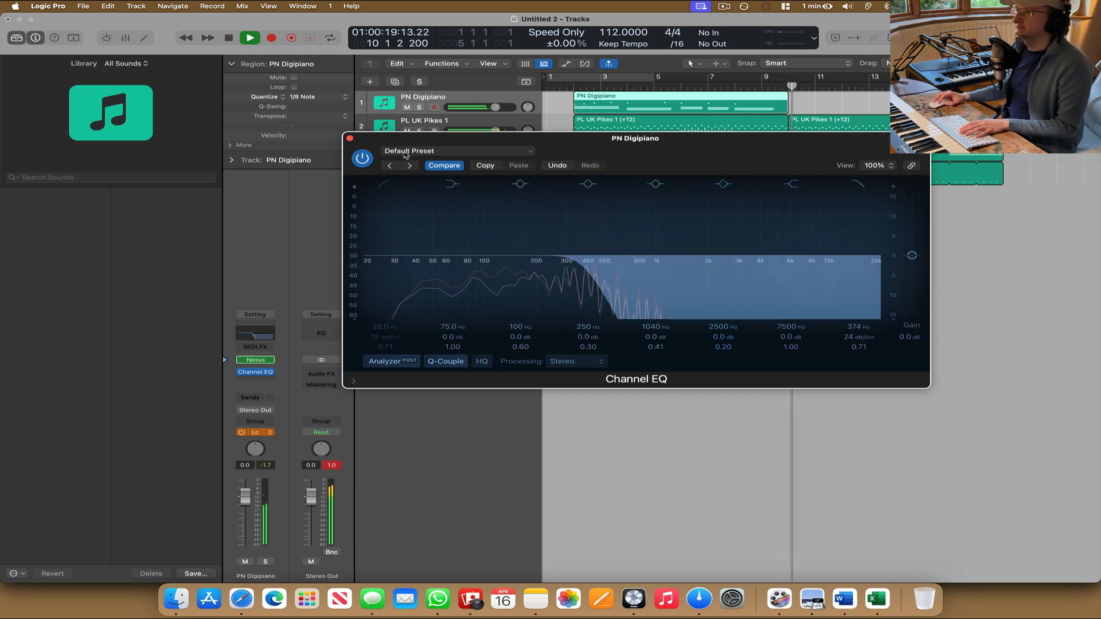
{"action": "left_click", "coordinate": [349, 138]}
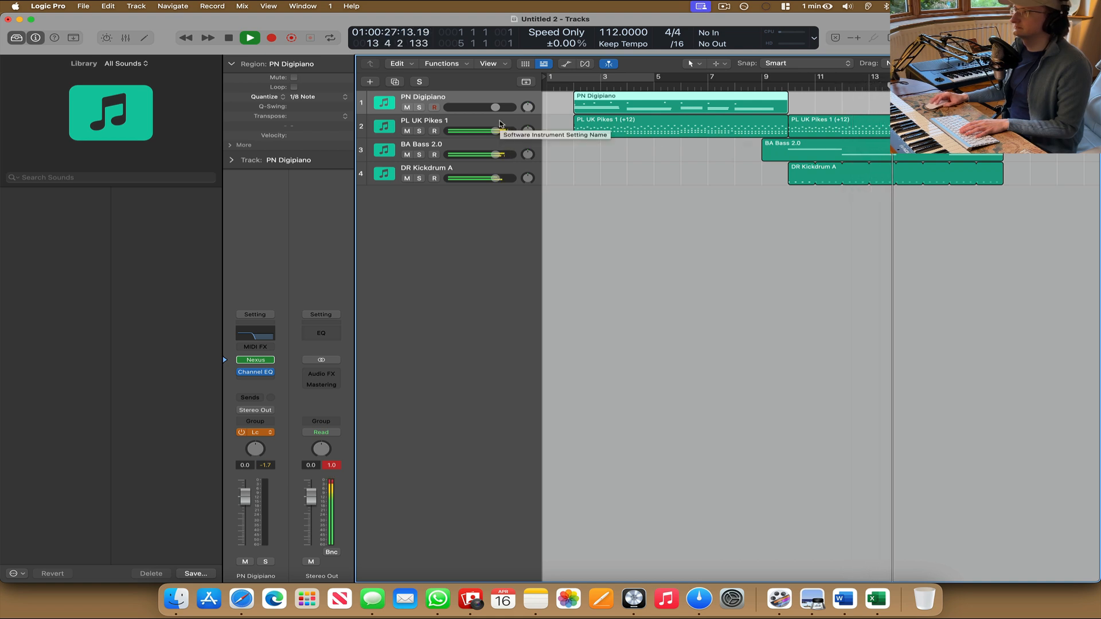
Duplicate the DR Kickdrum A track and load Demo Drums 1 from the Drums category of Nexus's EDM 7 expansion on the copy.
{"action": "left_click", "coordinate": [441, 170]}
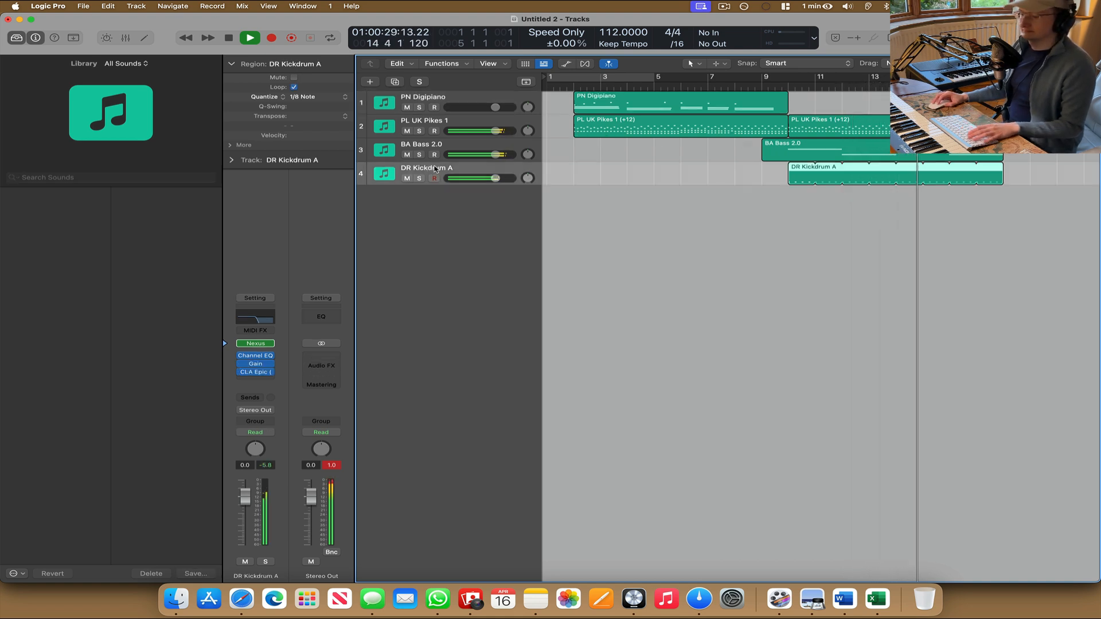
{"action": "key", "text": "super+d"}
{"action": "key", "text": "space"}
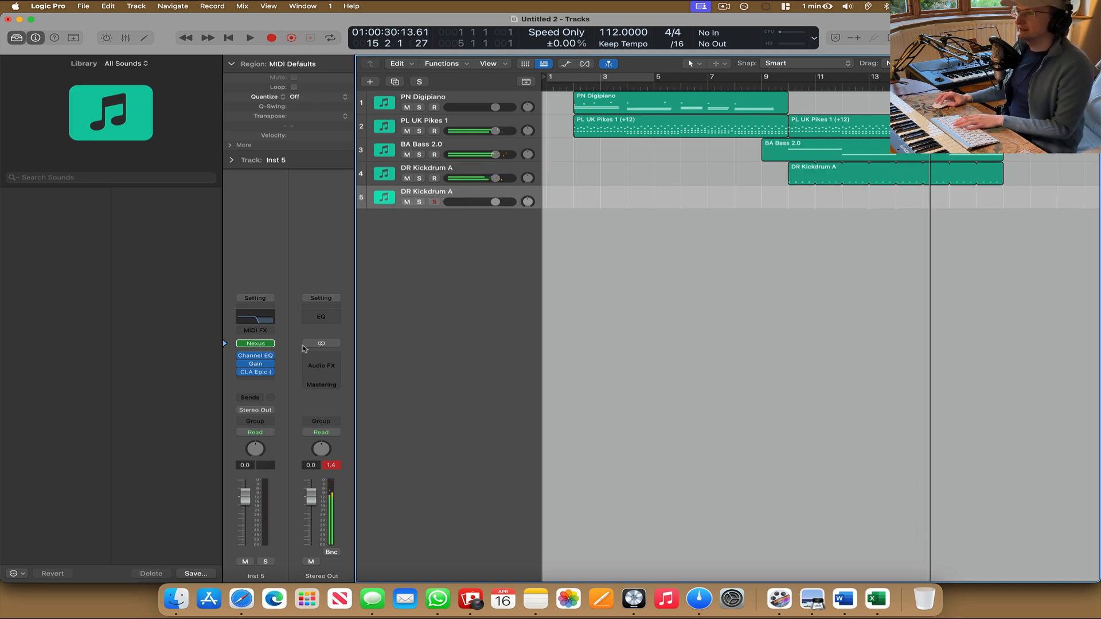
{"action": "left_click", "coordinate": [258, 344]}
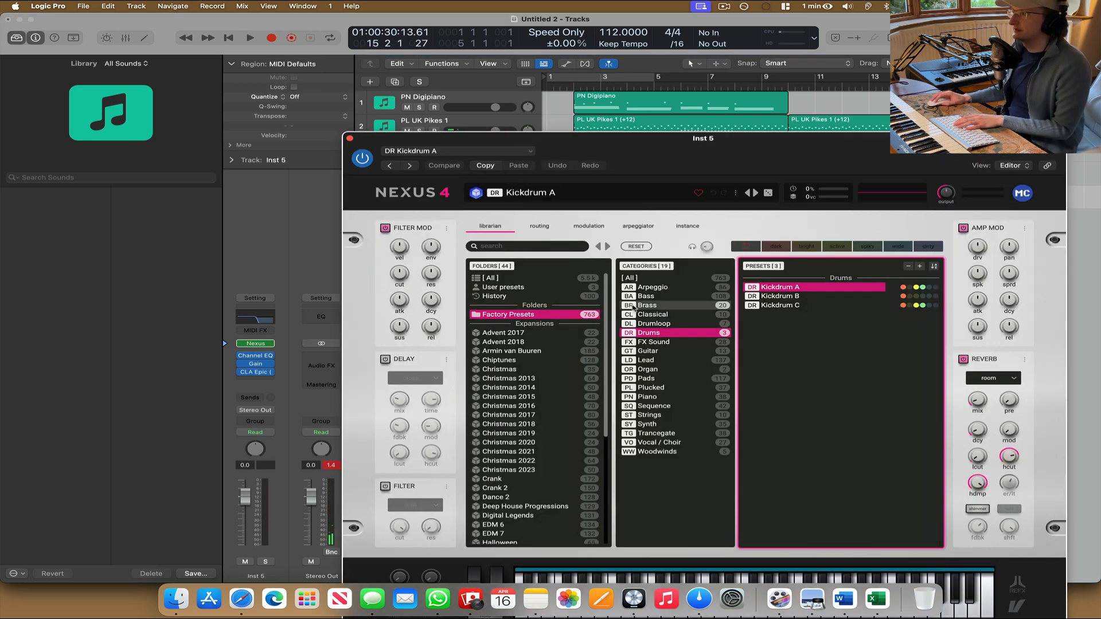
{"action": "left_click", "coordinate": [669, 333]}
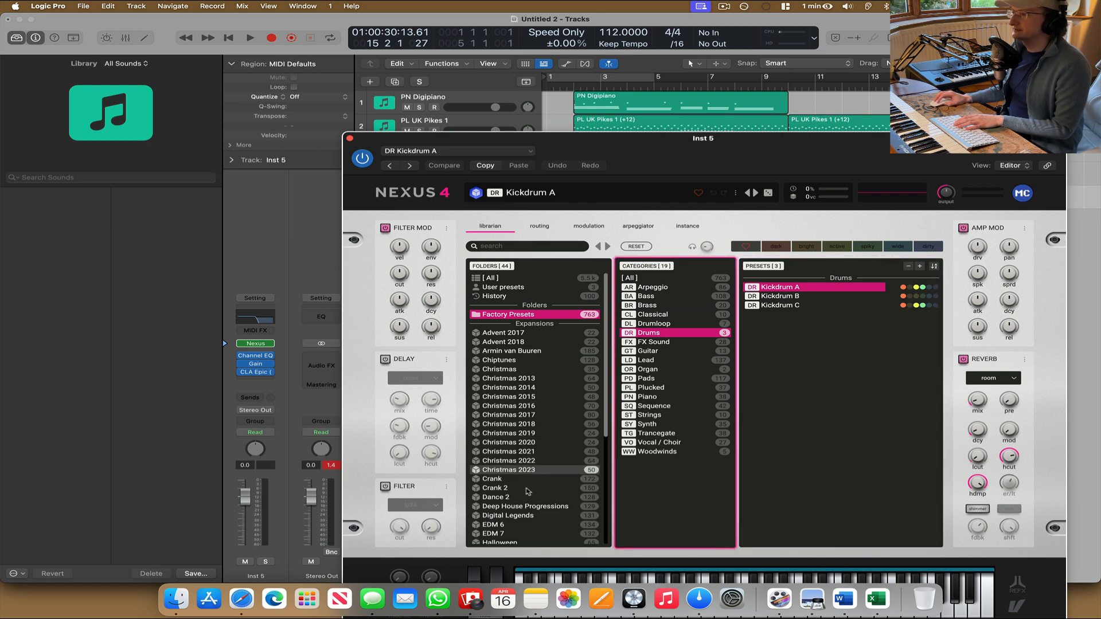
{"action": "left_click", "coordinate": [507, 533]}
{"action": "left_click", "coordinate": [794, 288]}
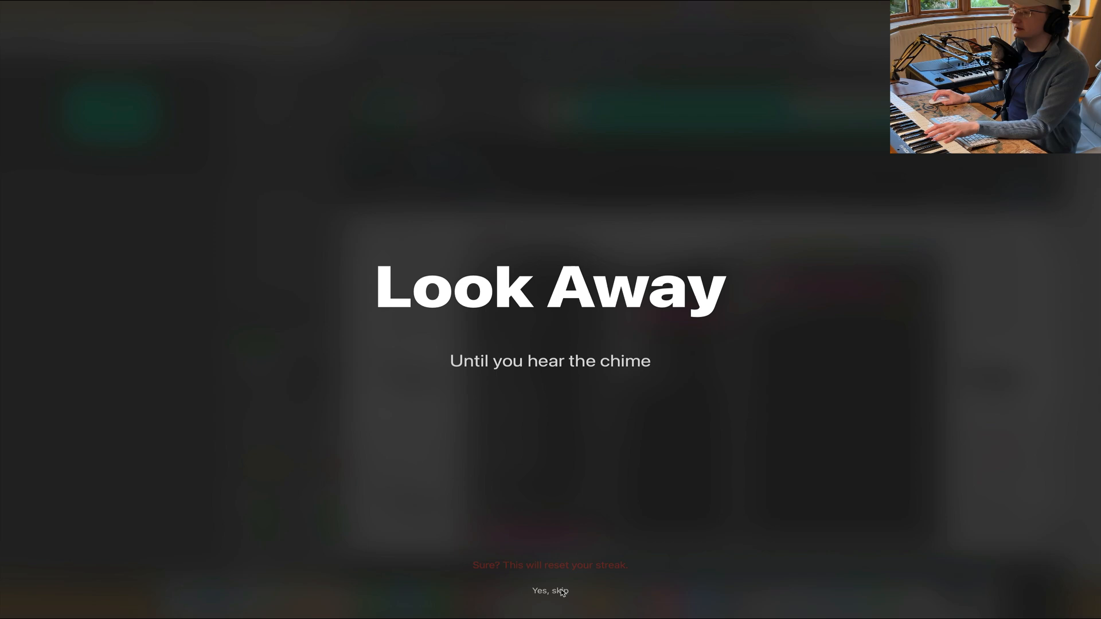
{"action": "left_click", "coordinate": [561, 591]}
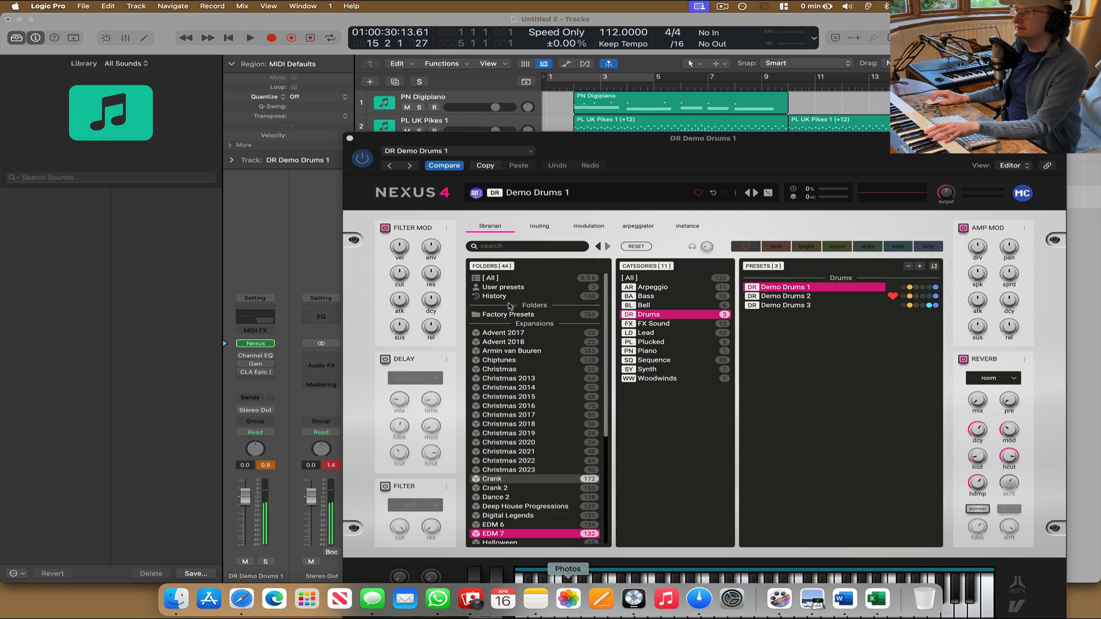
Record a drum part on the DR Demo Drums 1 track from bar 10 to bar 18.
{"action": "left_click", "coordinate": [350, 138]}
{"action": "left_click", "coordinate": [738, 84]}
{"action": "left_click", "coordinate": [272, 38]}
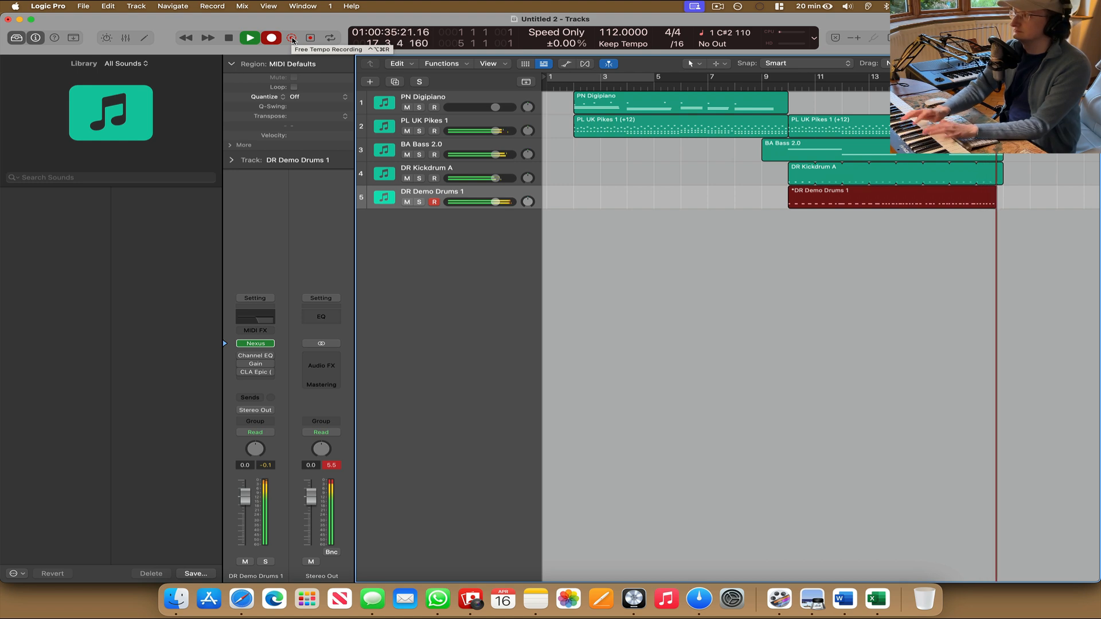
{"action": "key", "text": "space"}
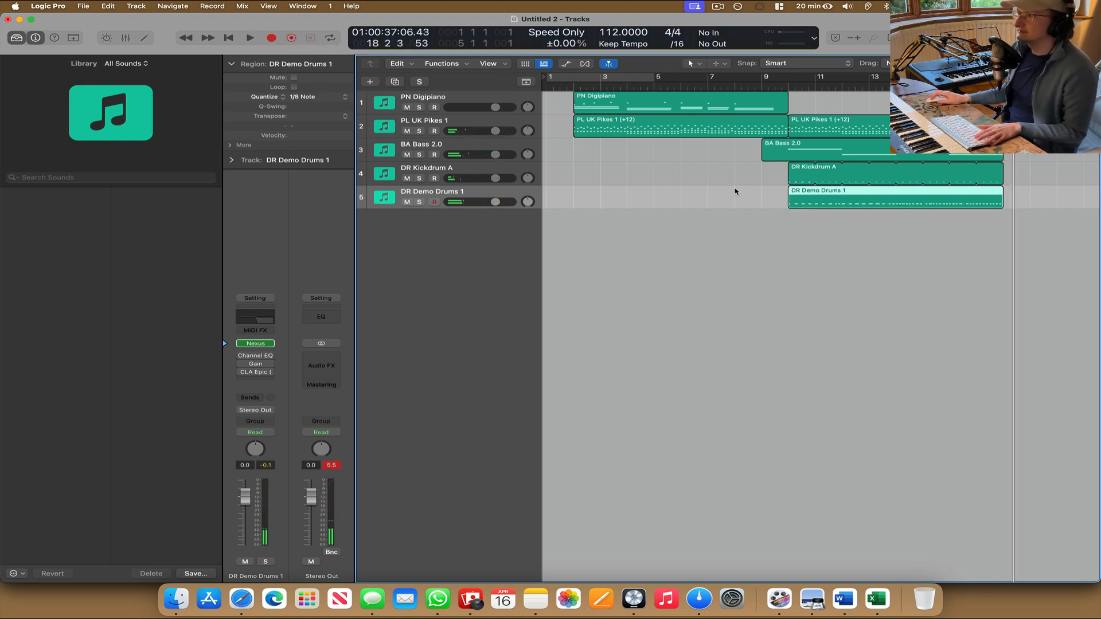
Quantize the recorded Demo Drums 1 region to 1/16 Note and play it back from bar 10.
{"action": "left_click", "coordinate": [324, 94]}
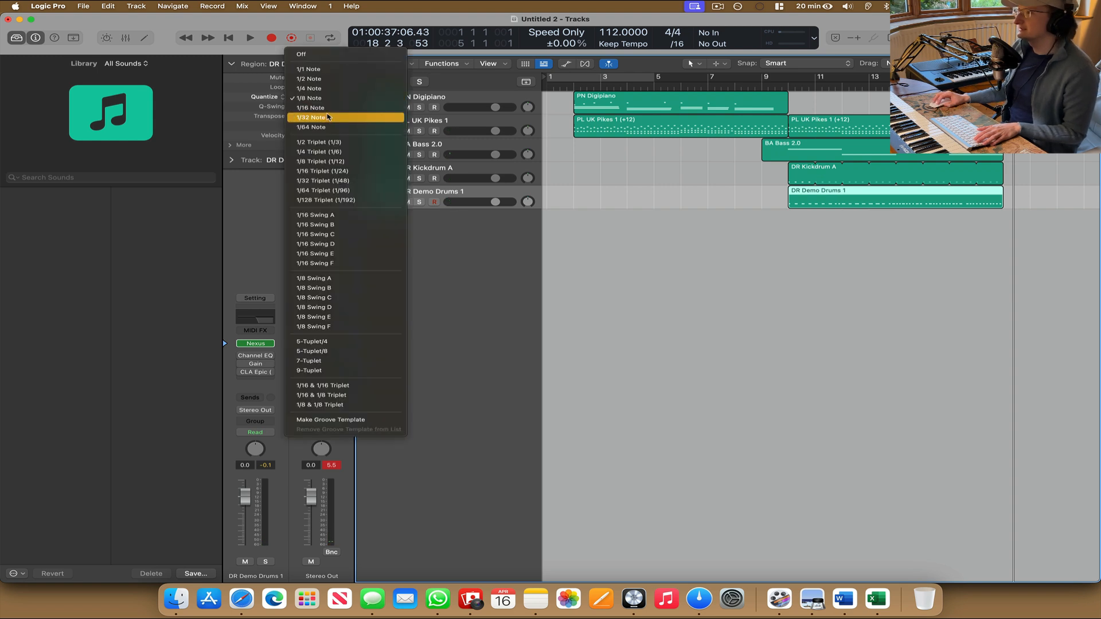
{"action": "left_click", "coordinate": [334, 108]}
{"action": "key", "text": "space"}
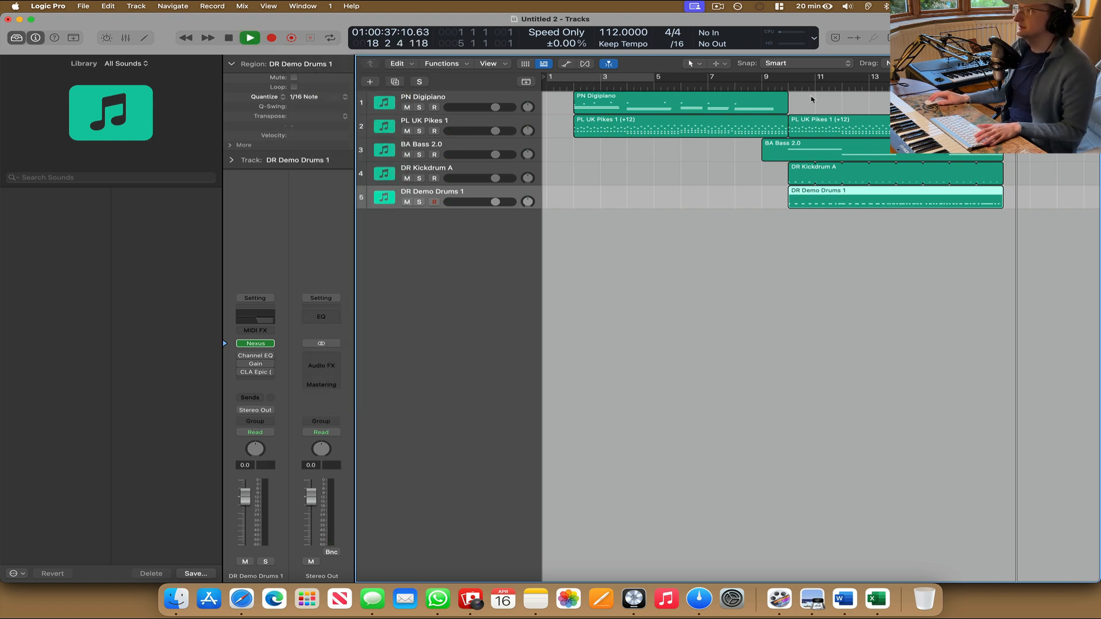
{"action": "left_click", "coordinate": [789, 87]}
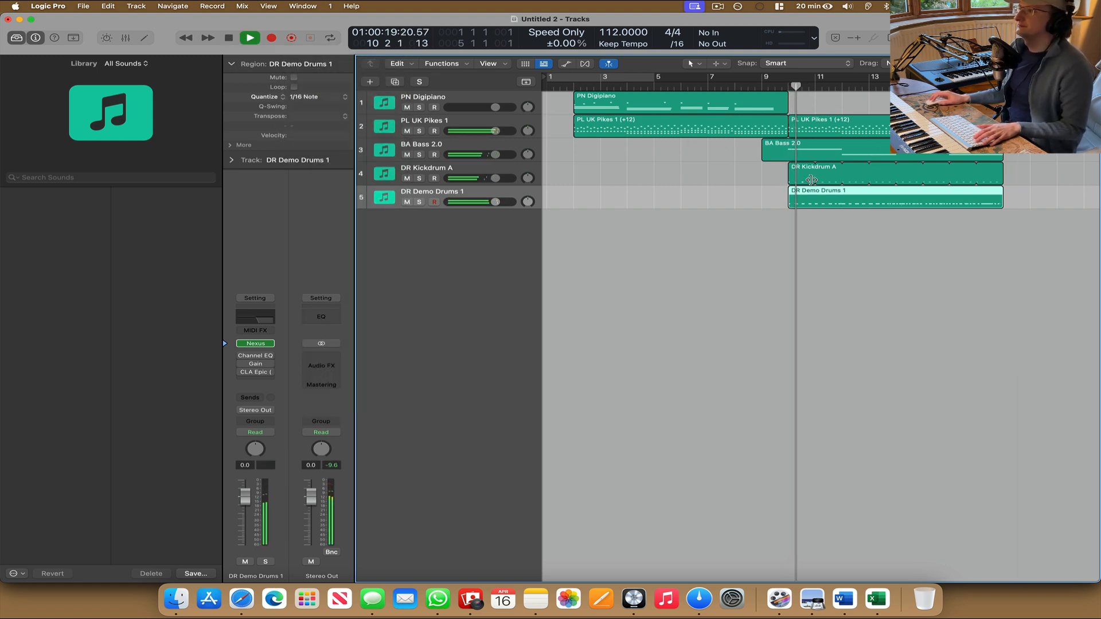
Lower the DR Demo Drums 1 track's volume to -19.5 dB and rename the track Snare.
{"action": "left_click_drag", "start_coordinate": [495, 202], "coordinate": [461, 202]}
{"action": "key", "text": "space"}
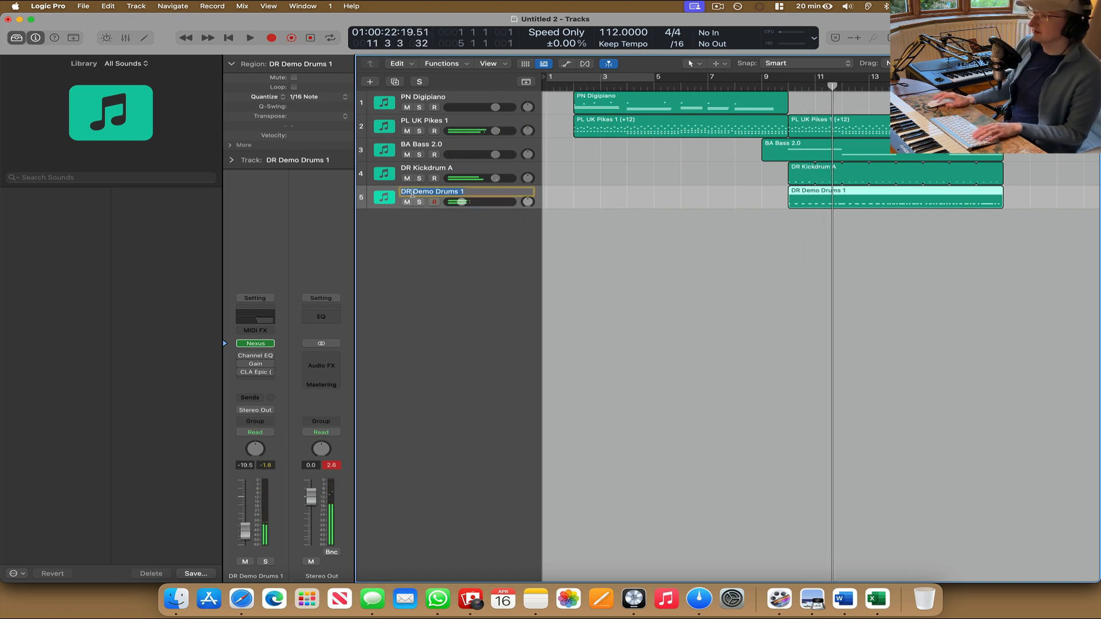
{"action": "type", "text": "e"}
{"action": "key", "text": "Return"}
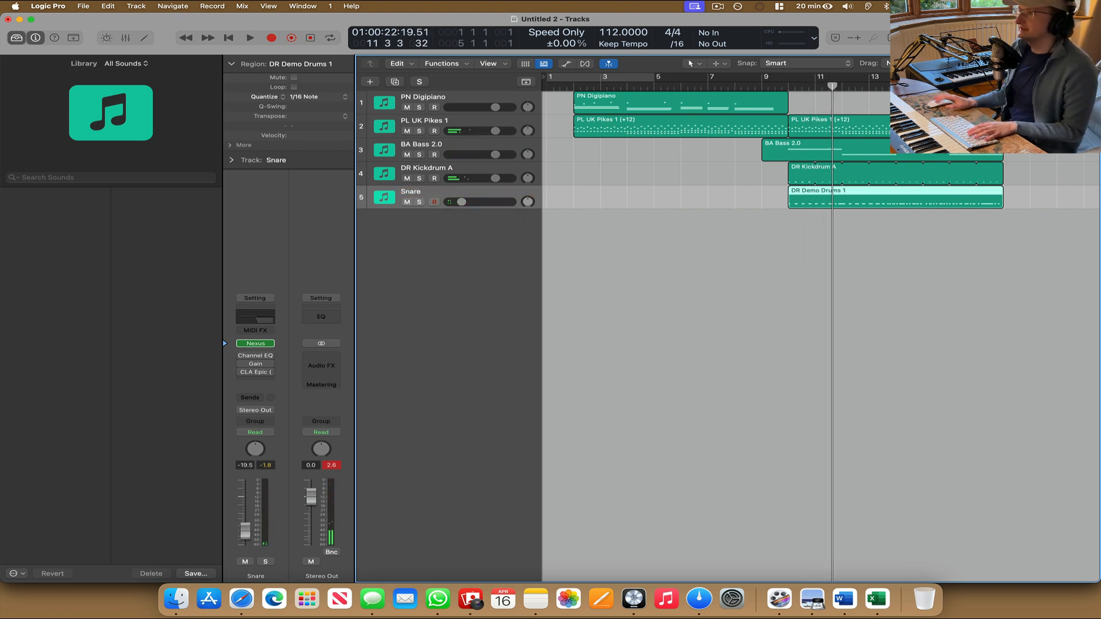
Enable the CLA Epic effect on the Snare track, set its mix to 32.7 and raise the track's volume to -12.2 dB.
{"action": "key", "text": "space"}
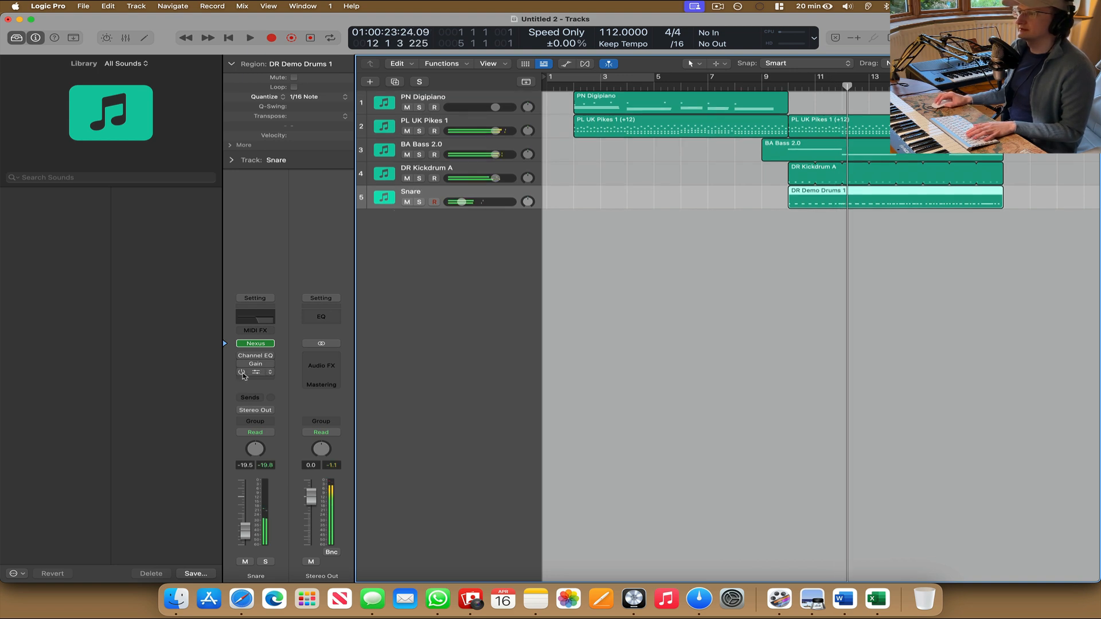
{"action": "left_click", "coordinate": [259, 373]}
{"action": "key", "text": "space"}
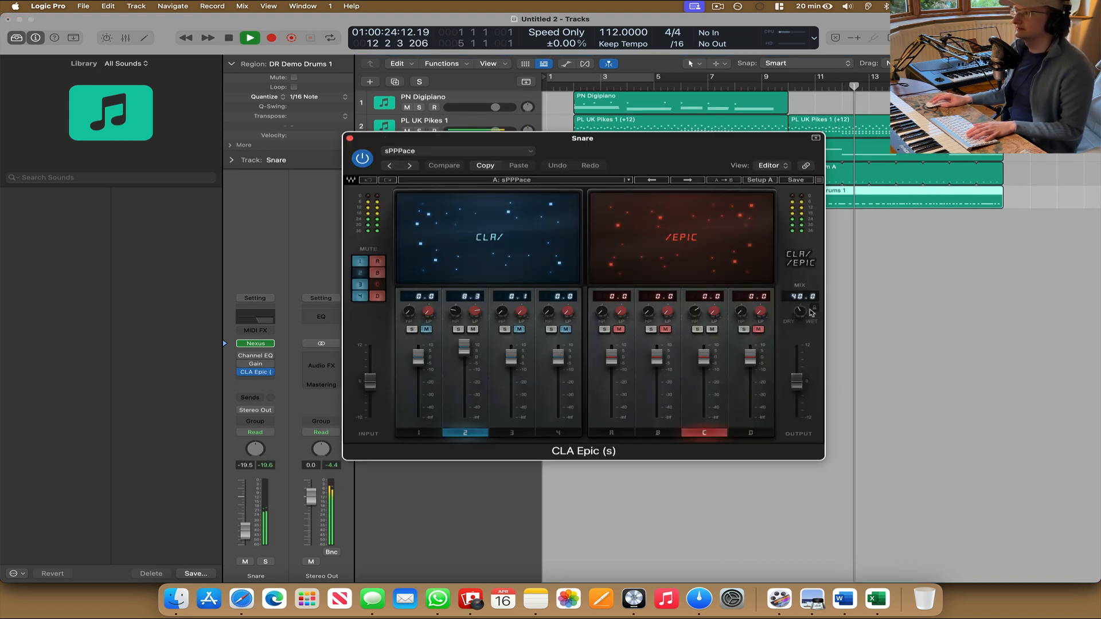
{"action": "left_click_drag", "start_coordinate": [801, 313], "coordinate": [780, 349]}
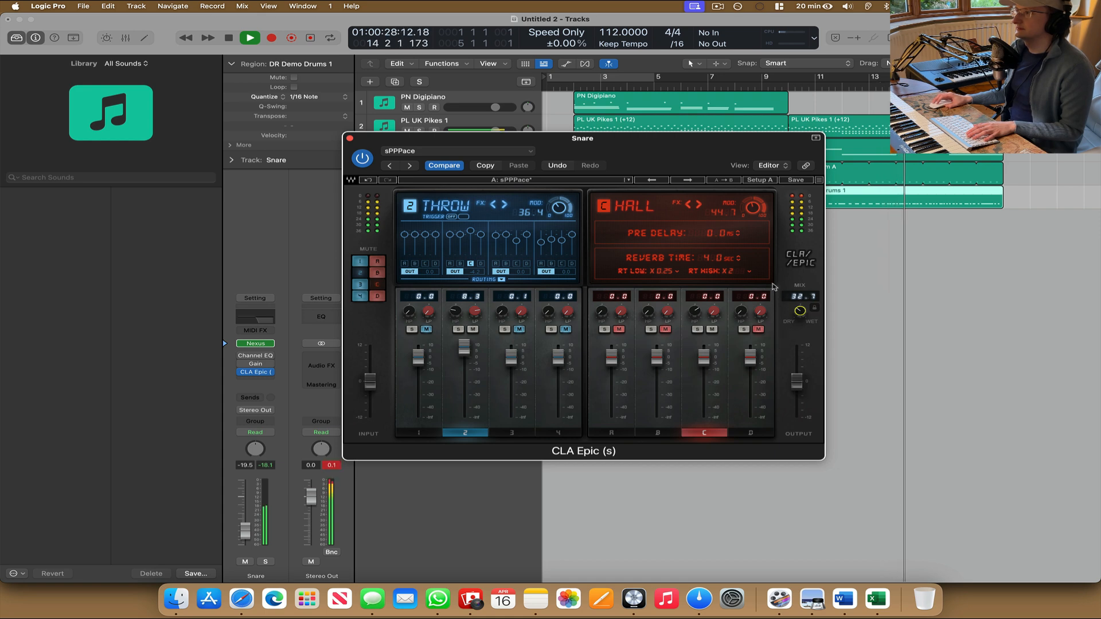
{"action": "left_click", "coordinate": [350, 138]}
{"action": "left_click_drag", "start_coordinate": [462, 201], "coordinate": [470, 201]}
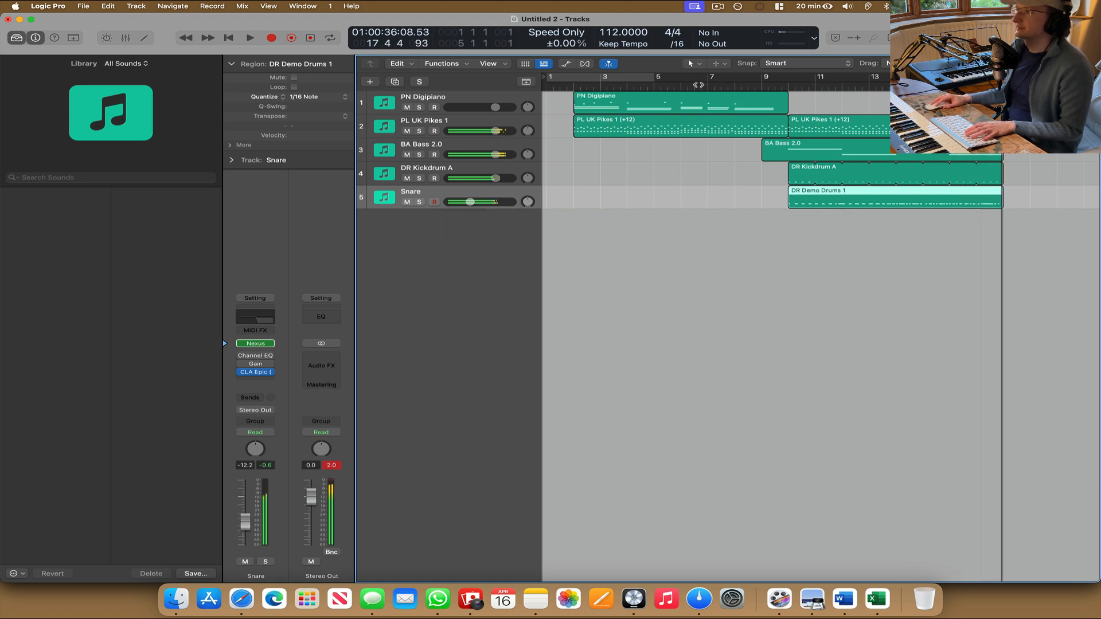
{"action": "key", "text": "space"}
Enable the Snare track's Channel EQ, start playback from about bar 8 and set the track's automation mode to Latch.
{"action": "left_click", "coordinate": [266, 320]}
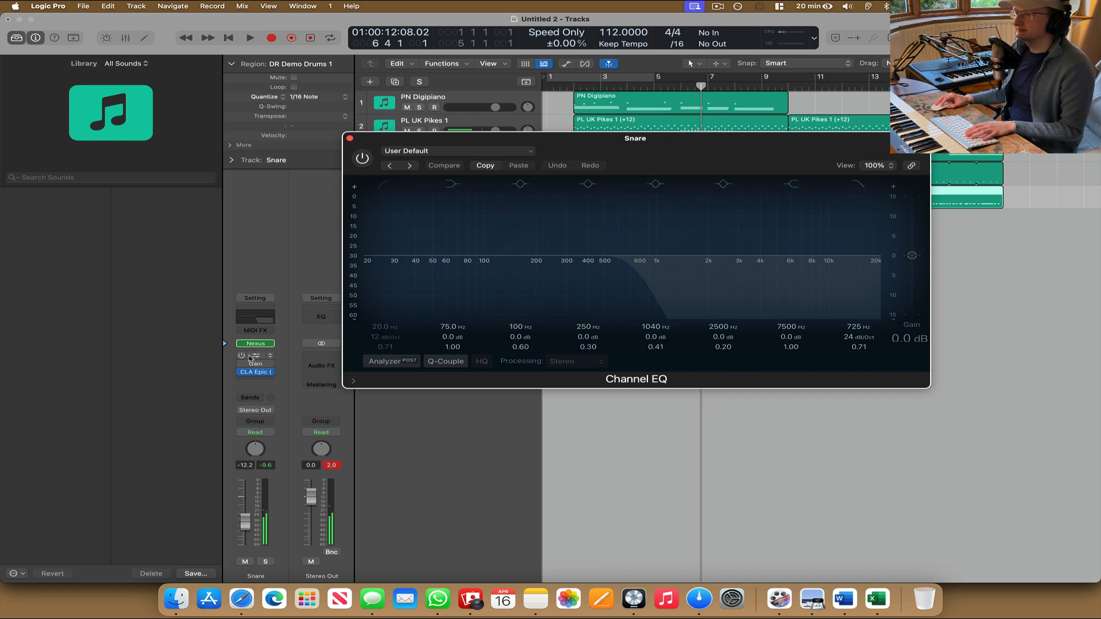
{"action": "left_click", "coordinate": [242, 355]}
{"action": "left_click_drag", "start_coordinate": [755, 173], "coordinate": [799, 354]}
{"action": "double_click", "coordinate": [750, 90]}
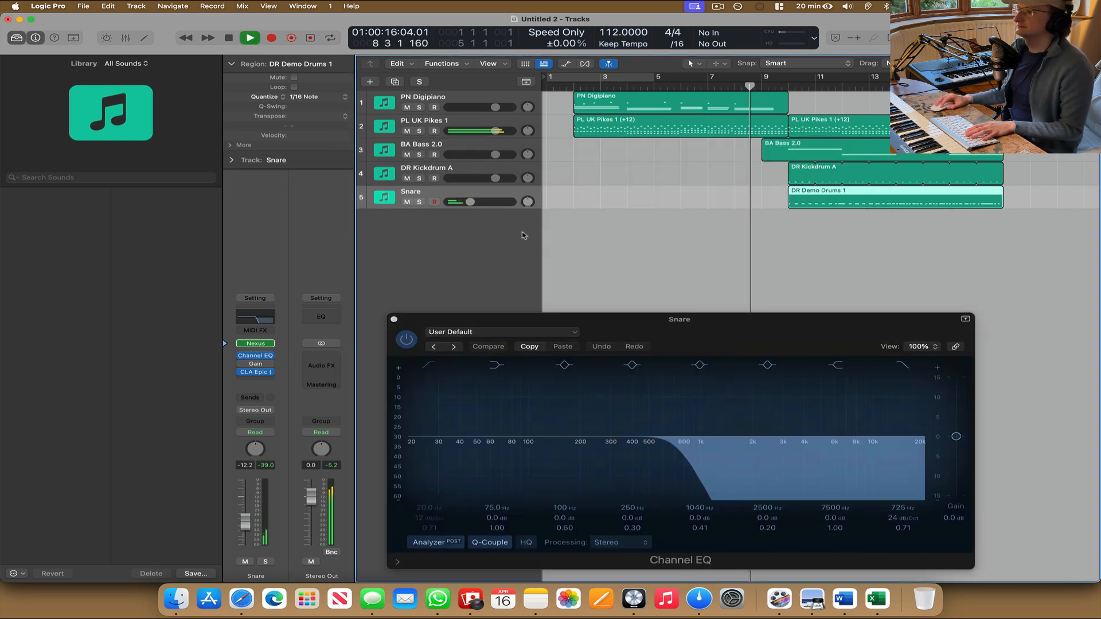
{"action": "left_click", "coordinate": [255, 432]}
{"action": "left_click", "coordinate": [255, 454]}
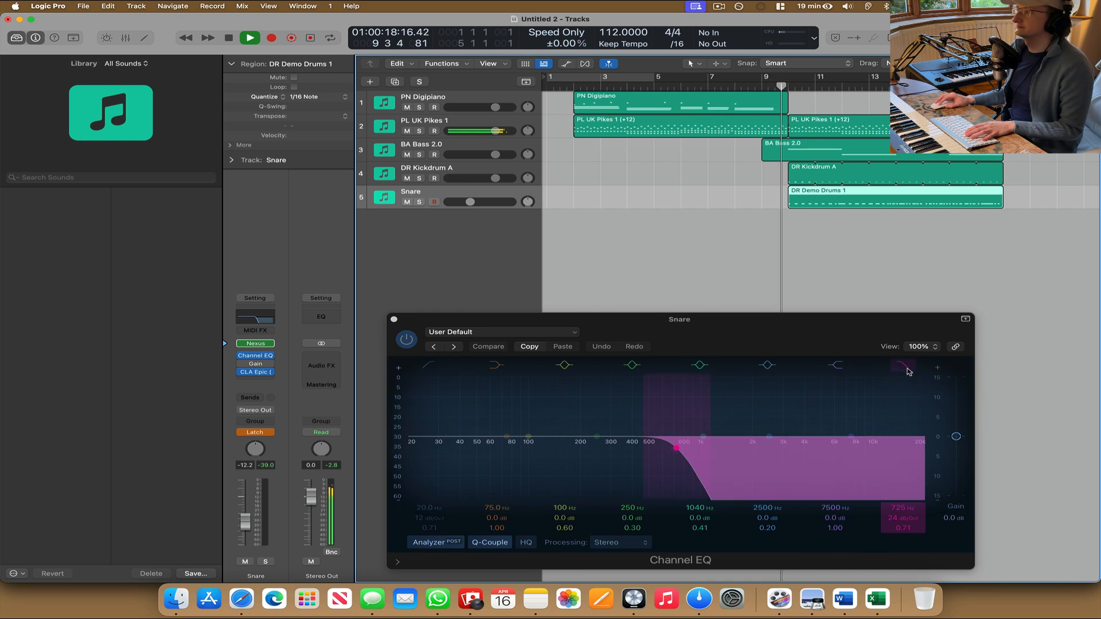
Record a Channel EQ high-cut automation sweep on the Snare from 725 Hz up to 16100 Hz and return the track to Read mode.
{"action": "left_click_drag", "start_coordinate": [688, 460], "coordinate": [695, 461]}
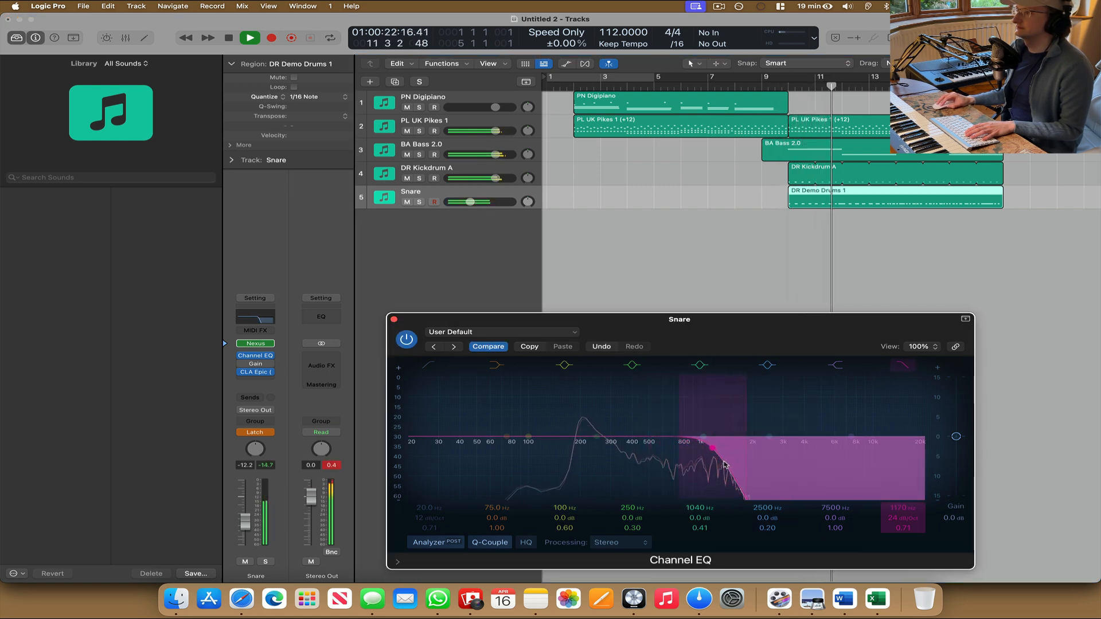
{"action": "left_click_drag", "start_coordinate": [736, 465], "coordinate": [738, 466]}
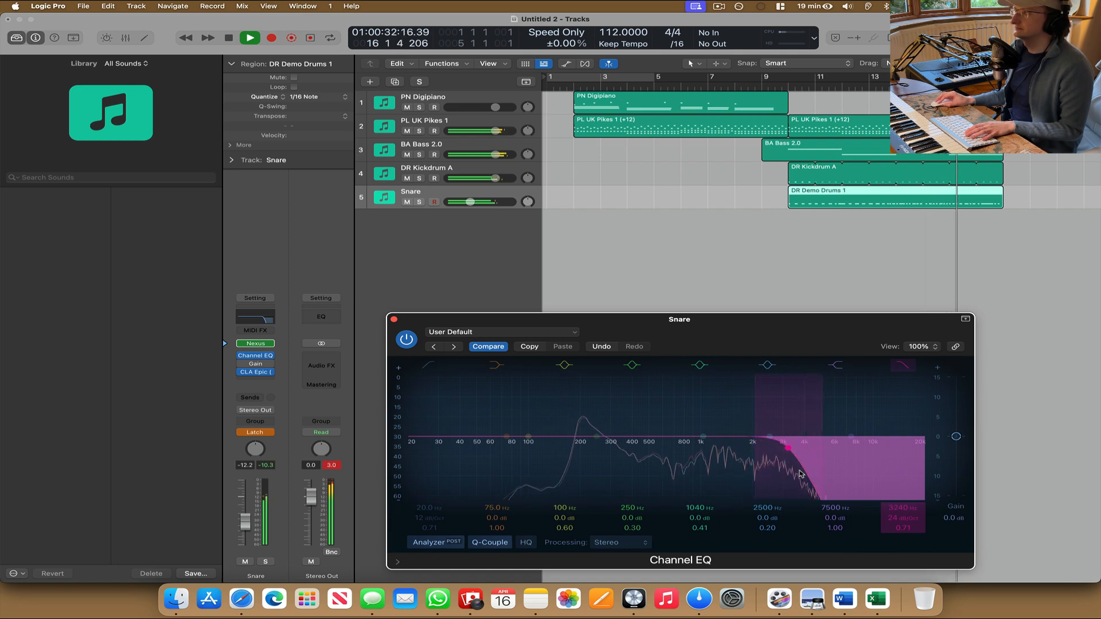
{"action": "left_click_drag", "start_coordinate": [811, 475], "coordinate": [916, 475]}
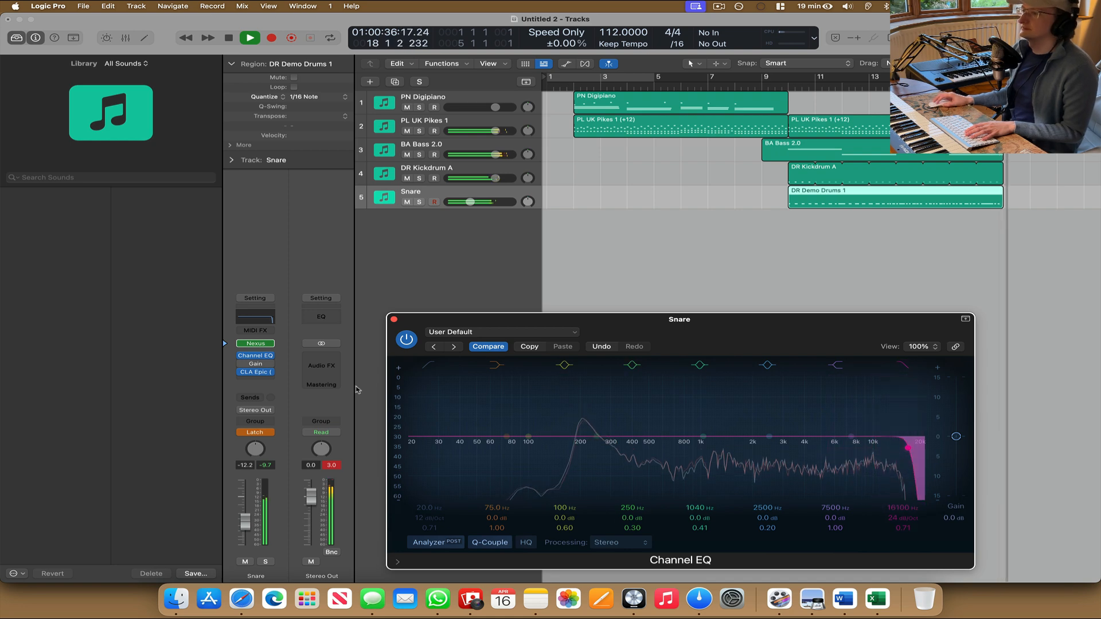
{"action": "key", "text": "space"}
{"action": "left_click", "coordinate": [255, 432]}
{"action": "left_click", "coordinate": [251, 414]}
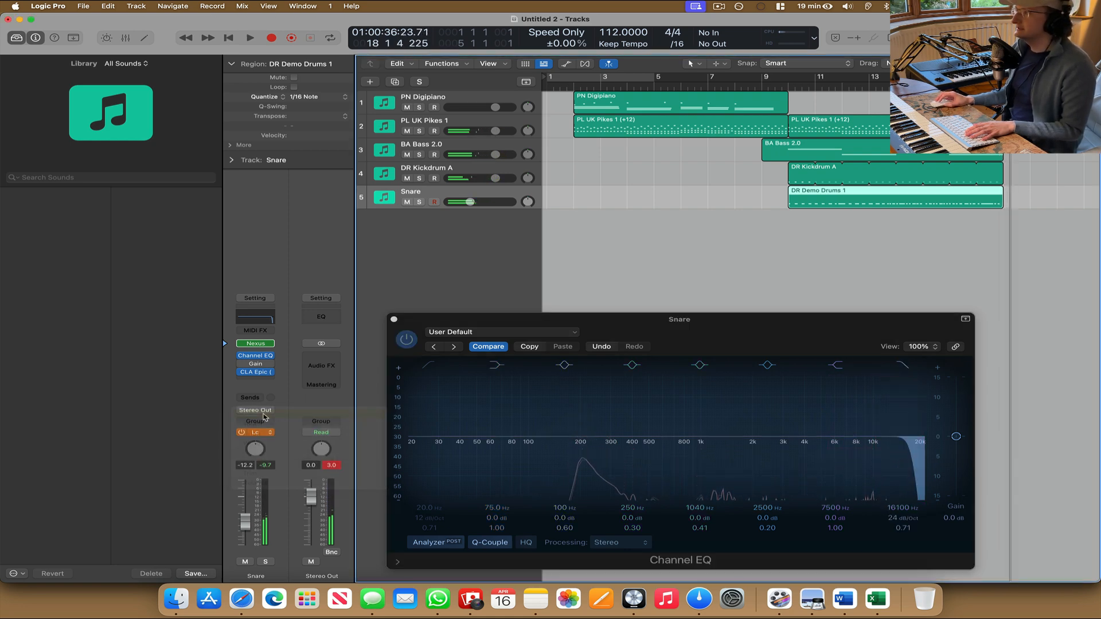
{"action": "left_click", "coordinate": [394, 319]}
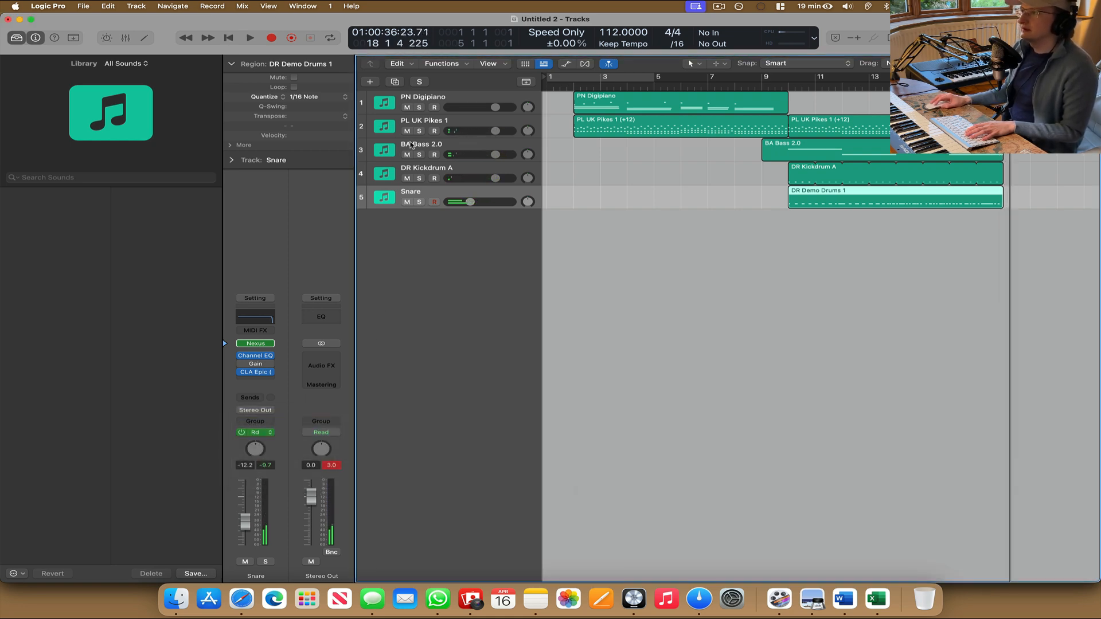
Duplicate the PL UK Pikes 1 track and audition the Lead presets Analogie and Angels in the copy's Nexus instrument.
{"action": "left_click", "coordinate": [451, 123]}
{"action": "key", "text": "super+d"}
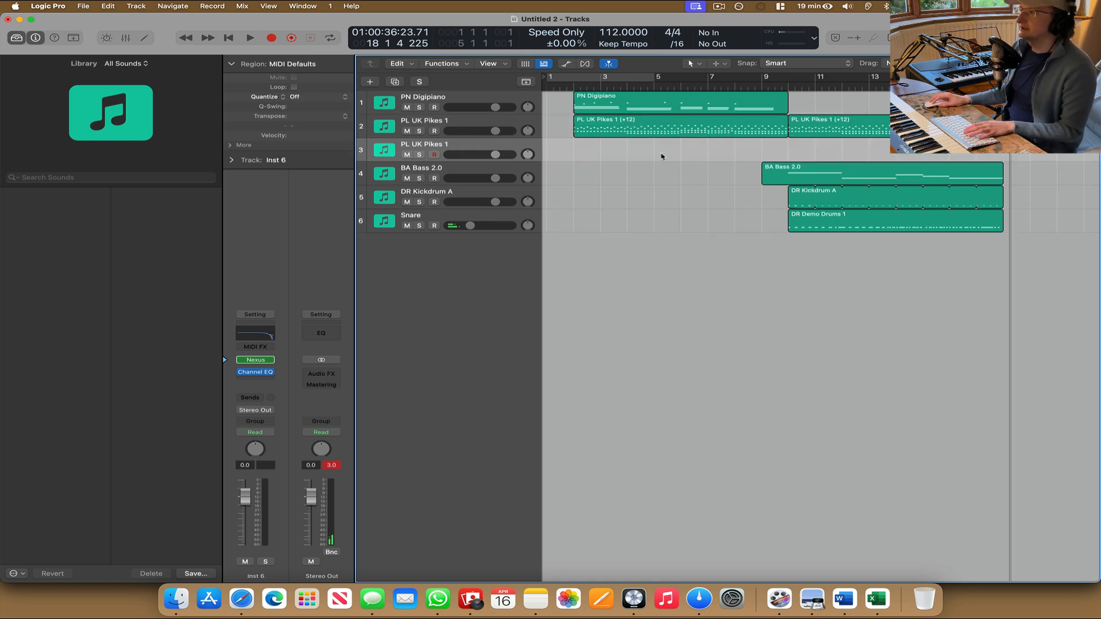
{"action": "left_click", "coordinate": [256, 361]}
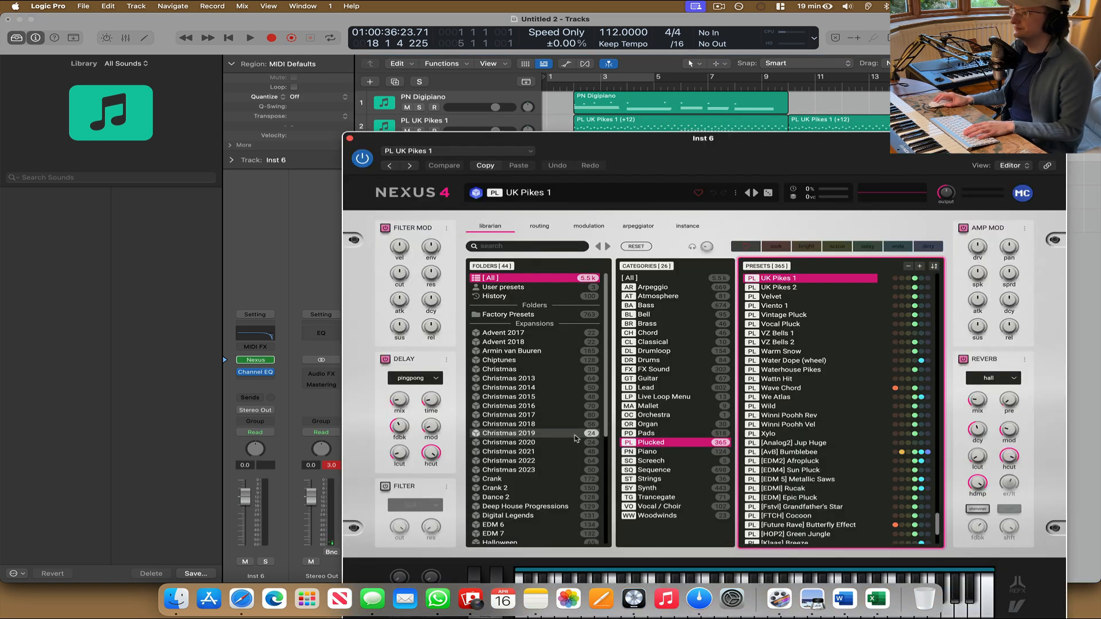
{"action": "left_click", "coordinate": [631, 387]}
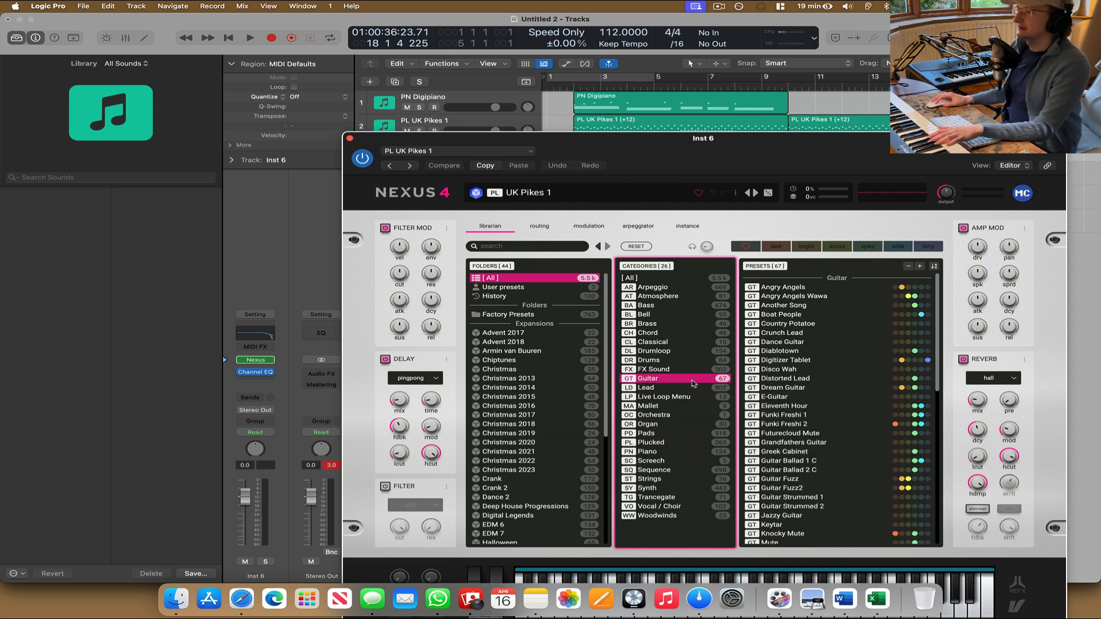
{"action": "left_click", "coordinate": [819, 473]}
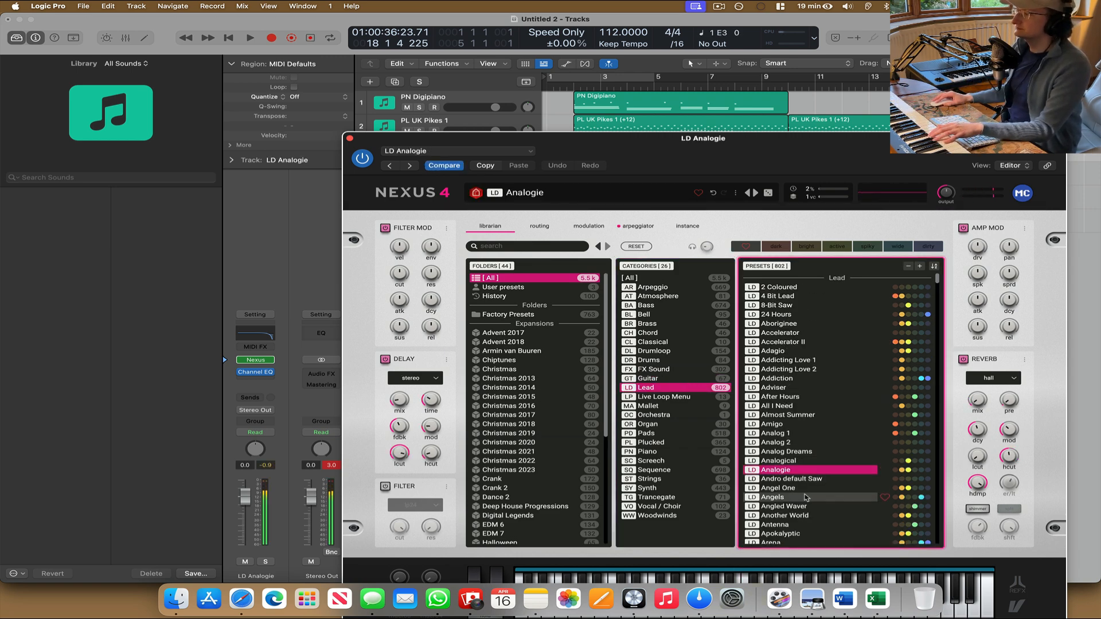
{"action": "left_click", "coordinate": [806, 498]}
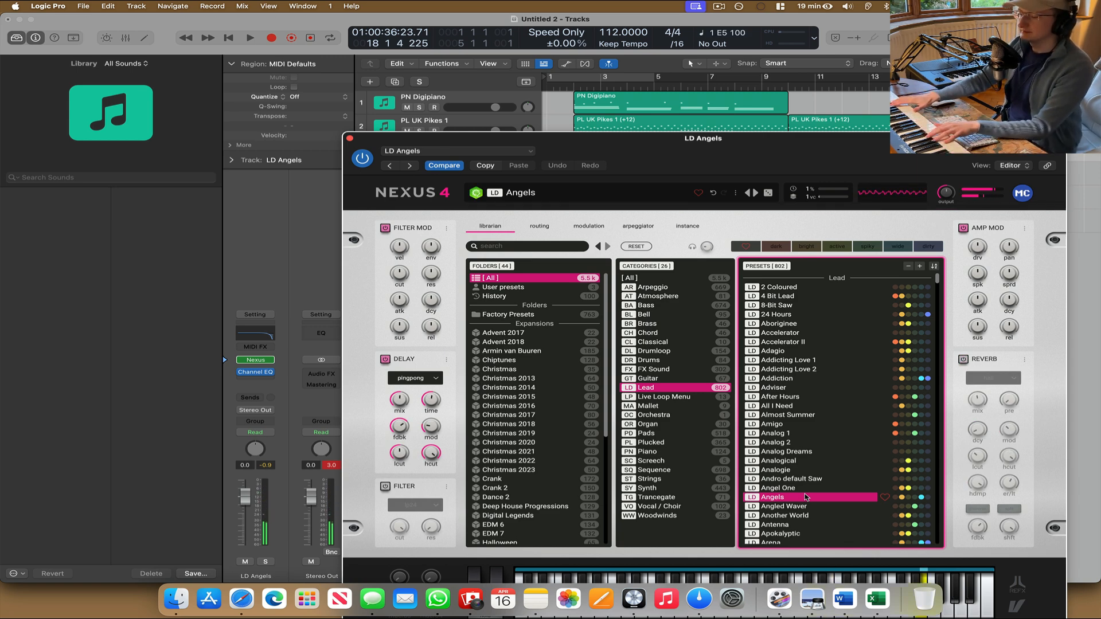
{"action": "left_click", "coordinate": [349, 139]}
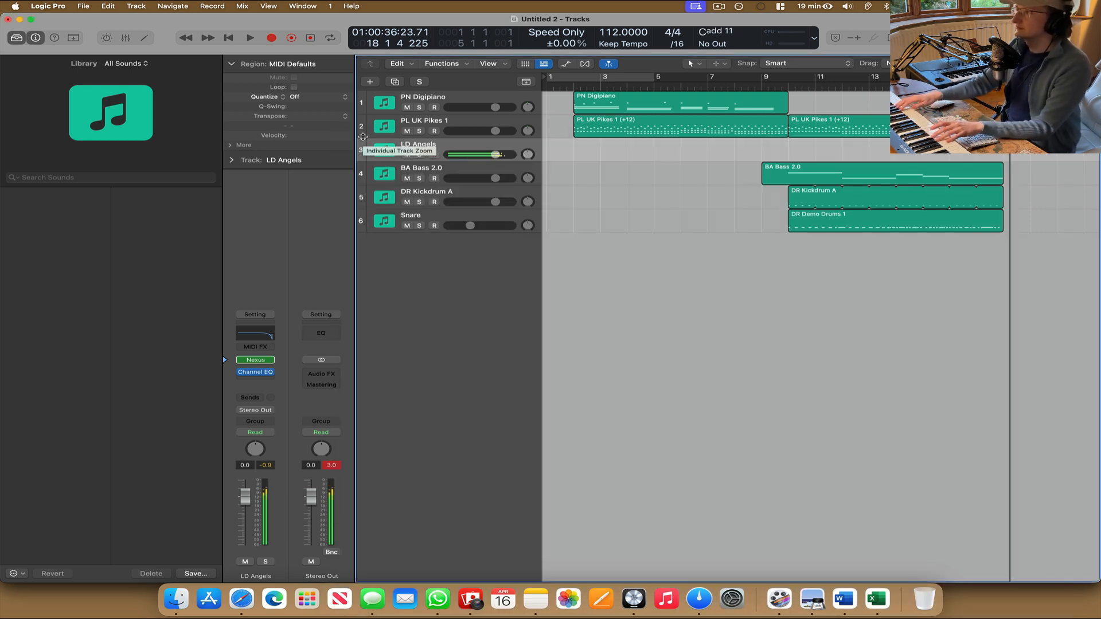
Audition the Lead presets Antenna, Armonium and Assassin on the duplicated track and load Aurora.
{"action": "left_click", "coordinate": [258, 361]}
{"action": "scroll", "coordinate": [831, 458], "scroll_direction": "down", "scroll_amount": 2}
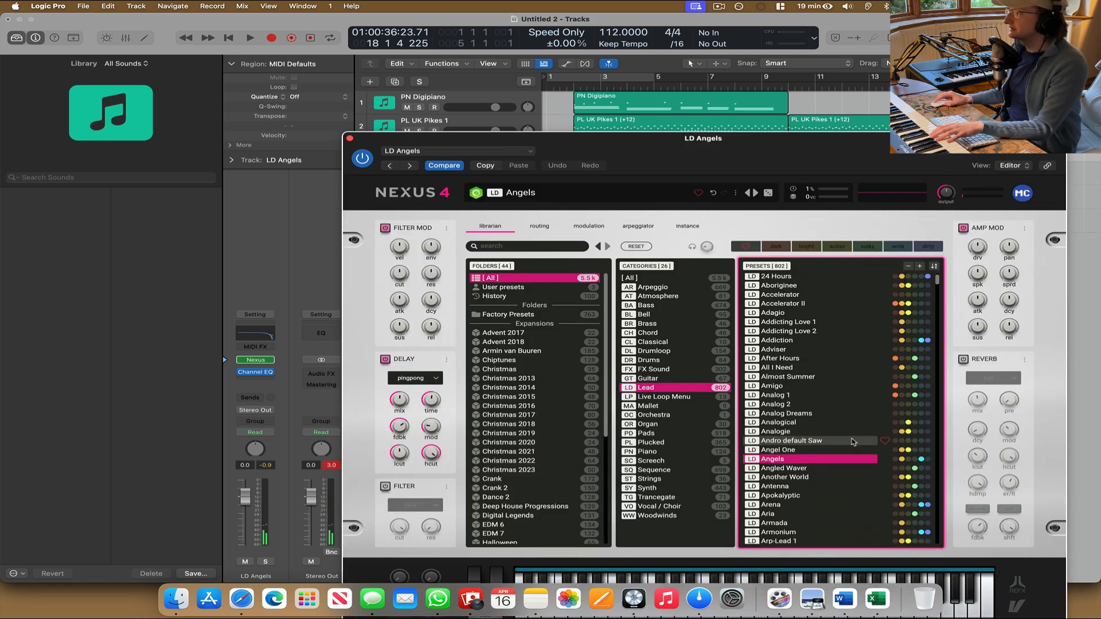
{"action": "left_click", "coordinate": [831, 471]}
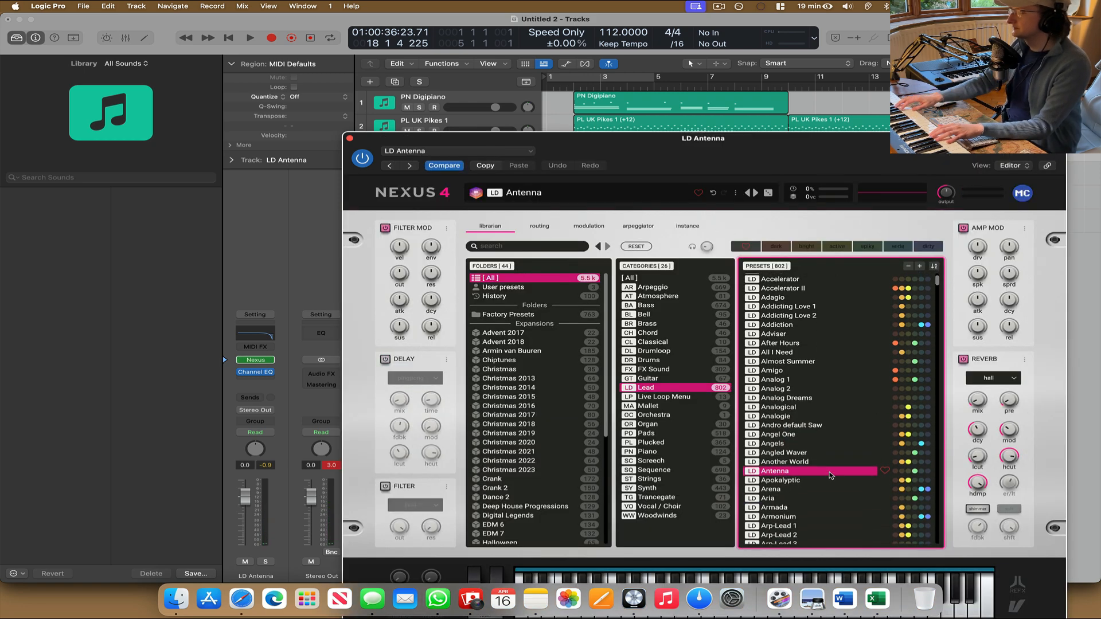
{"action": "scroll", "coordinate": [831, 475], "scroll_direction": "up", "scroll_amount": 1}
{"action": "left_click", "coordinate": [791, 519]}
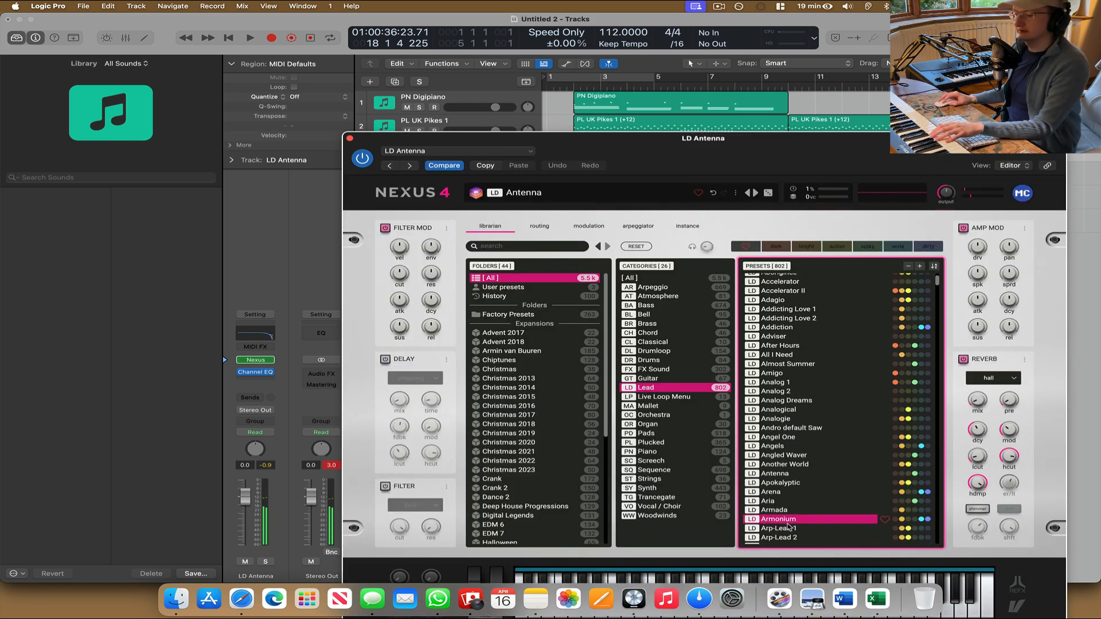
{"action": "scroll", "coordinate": [789, 525], "scroll_direction": "down", "scroll_amount": 6}
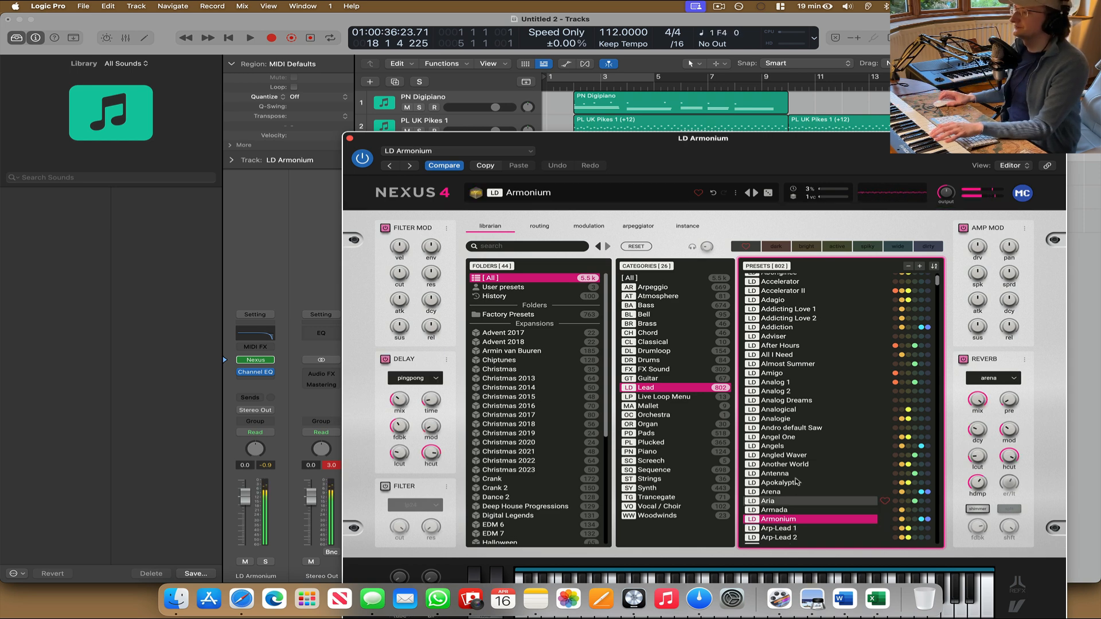
{"action": "left_click", "coordinate": [794, 456]}
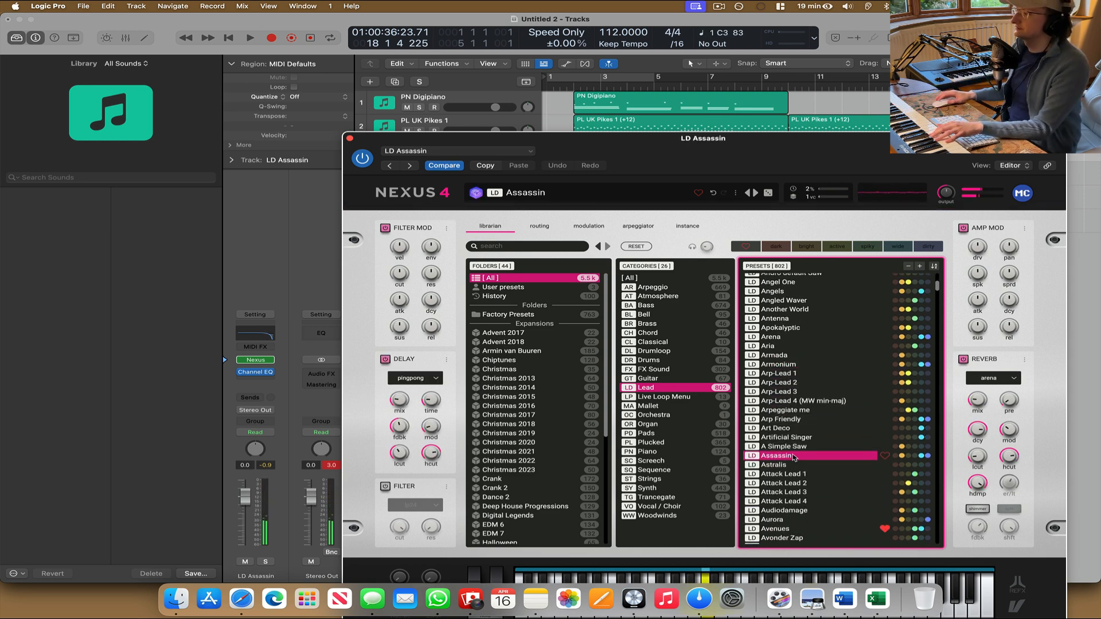
{"action": "left_click", "coordinate": [791, 519]}
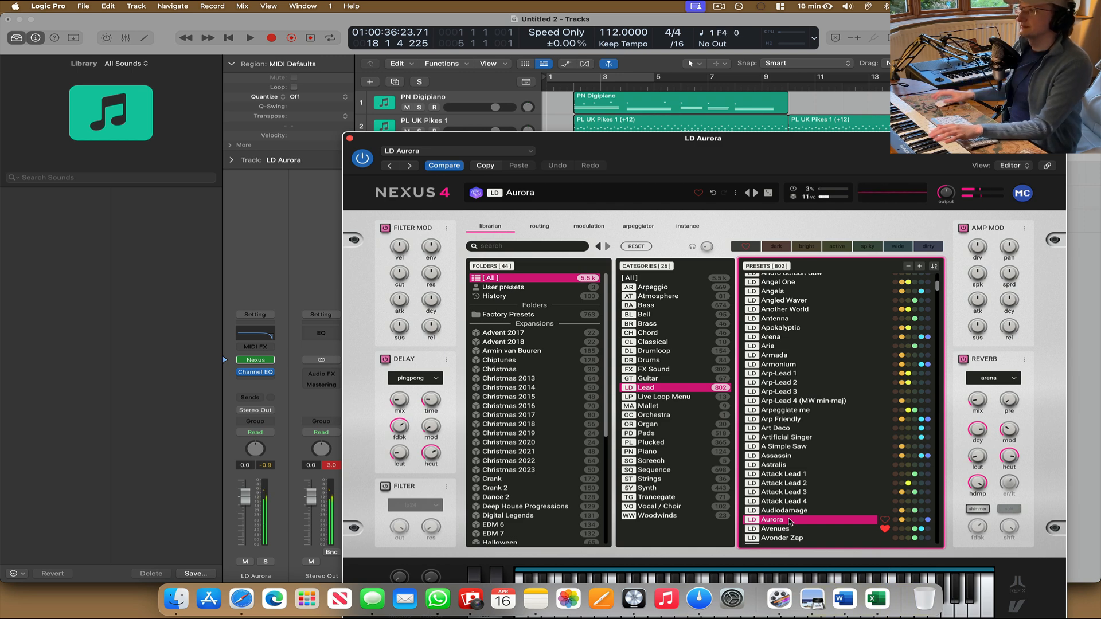
{"action": "left_click", "coordinate": [349, 138]}
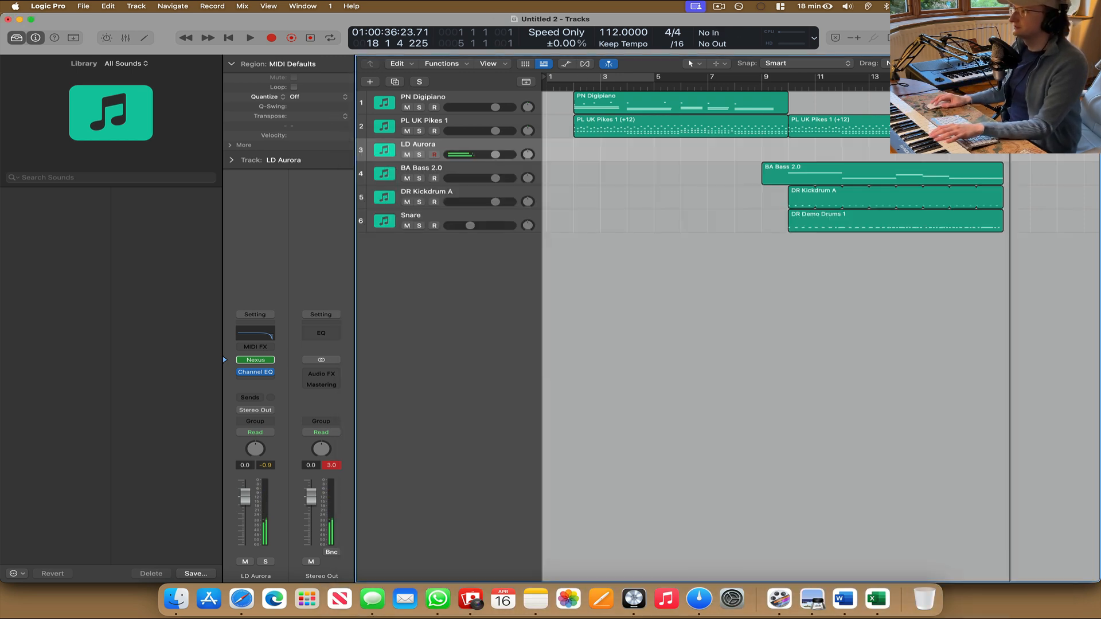
Create a MIDI region on the LD Aurora track from bar 10 to bar 18 and open it for note editing.
{"action": "left_click", "coordinate": [781, 86]}
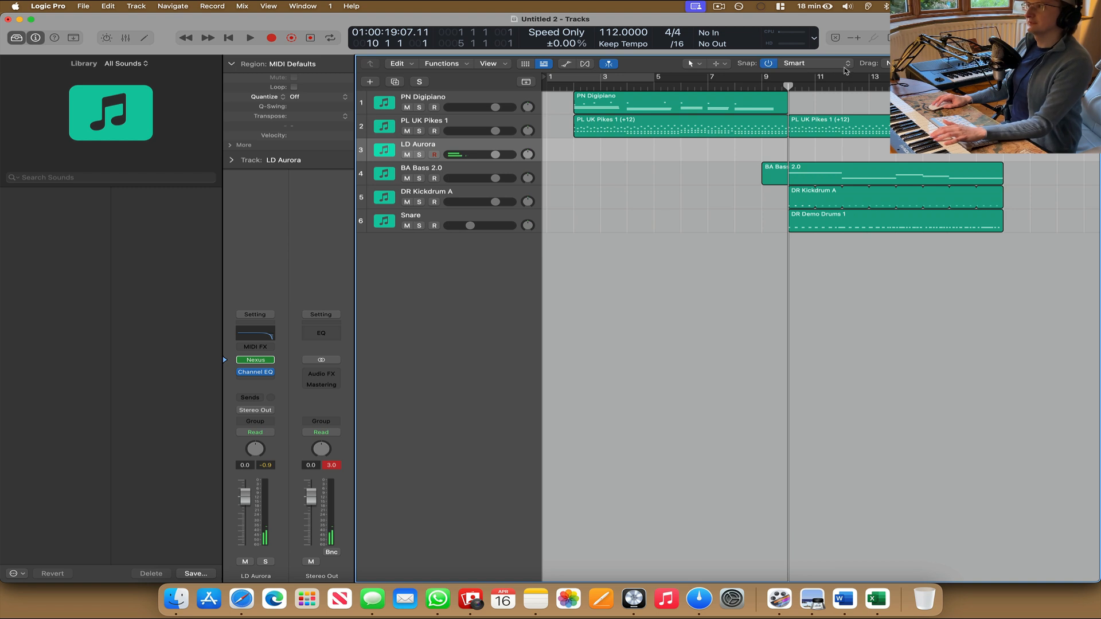
{"action": "left_click", "coordinate": [692, 65]}
{"action": "left_click", "coordinate": [727, 90]}
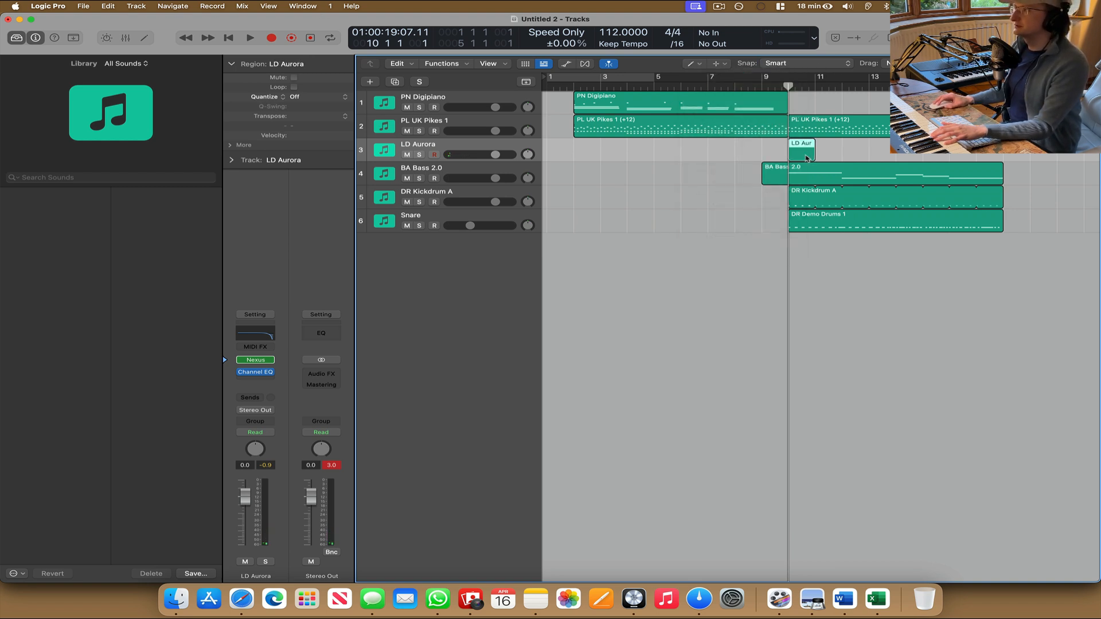
{"action": "left_click_drag", "start_coordinate": [810, 155], "coordinate": [1003, 155]}
{"action": "key", "text": "e"}
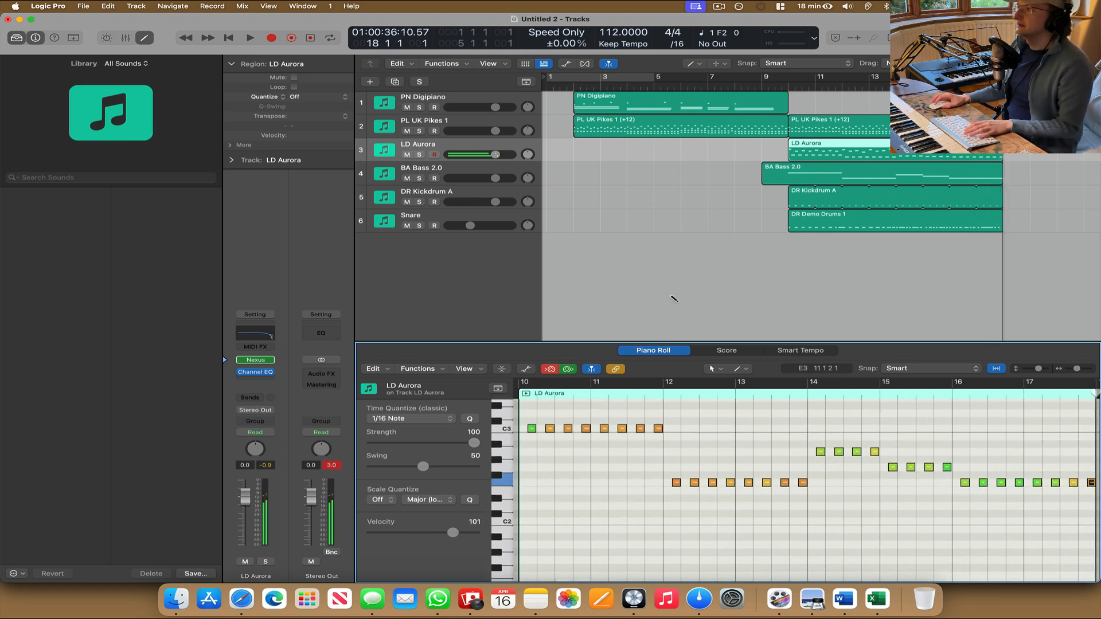
Play back the LD Aurora part from before bar 10 and select all of its notes with the Pointer tool.
{"action": "key", "text": "space"}
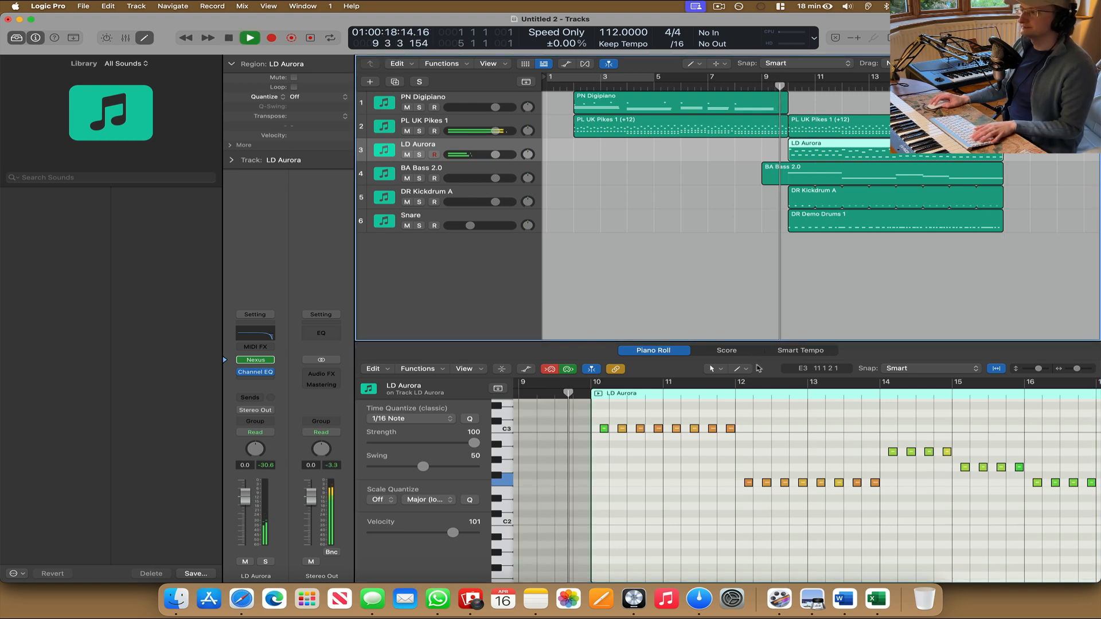
{"action": "left_click", "coordinate": [711, 369]}
{"action": "left_click", "coordinate": [718, 381]}
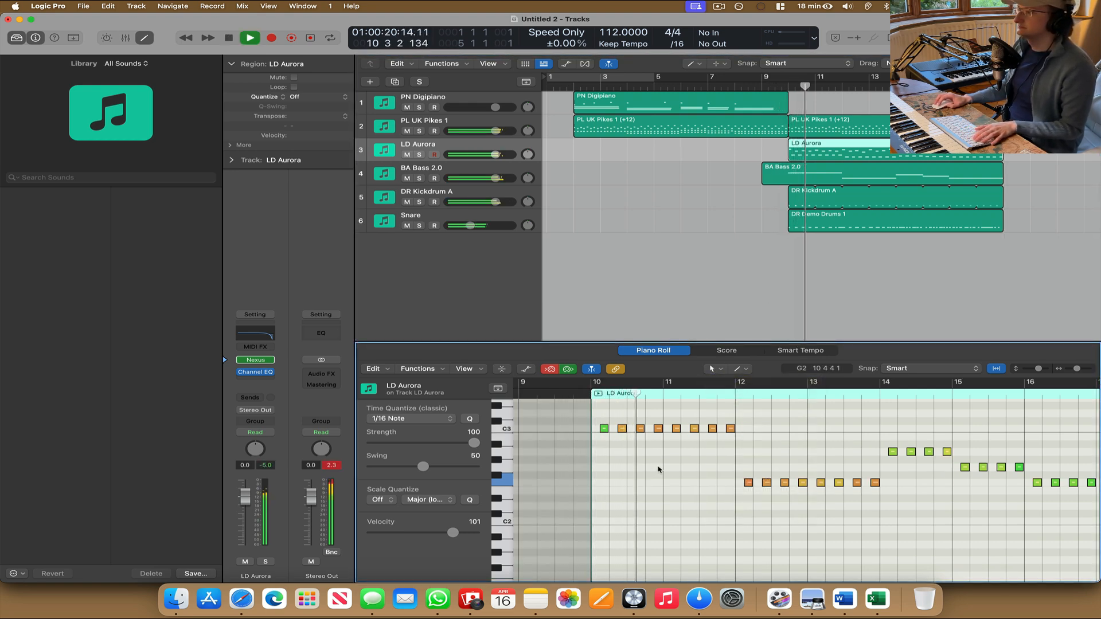
{"action": "key", "text": "super+a"}
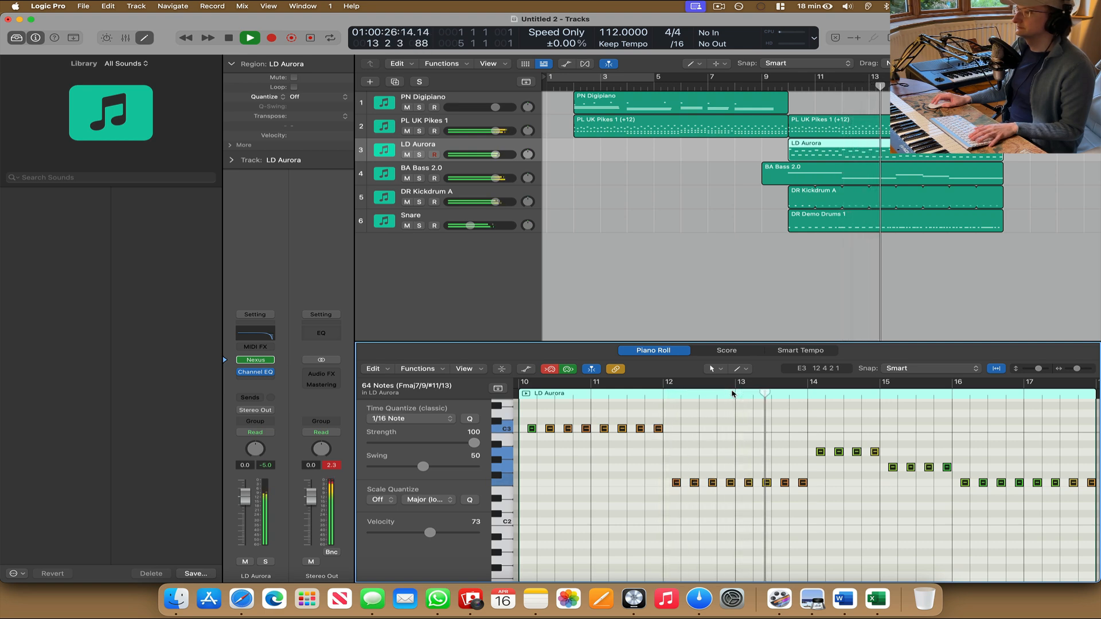
Lower the Amp Mod decay and sustain of the LD Aurora track's Nexus preset while playing from bar 10.
{"action": "left_click", "coordinate": [256, 360]}
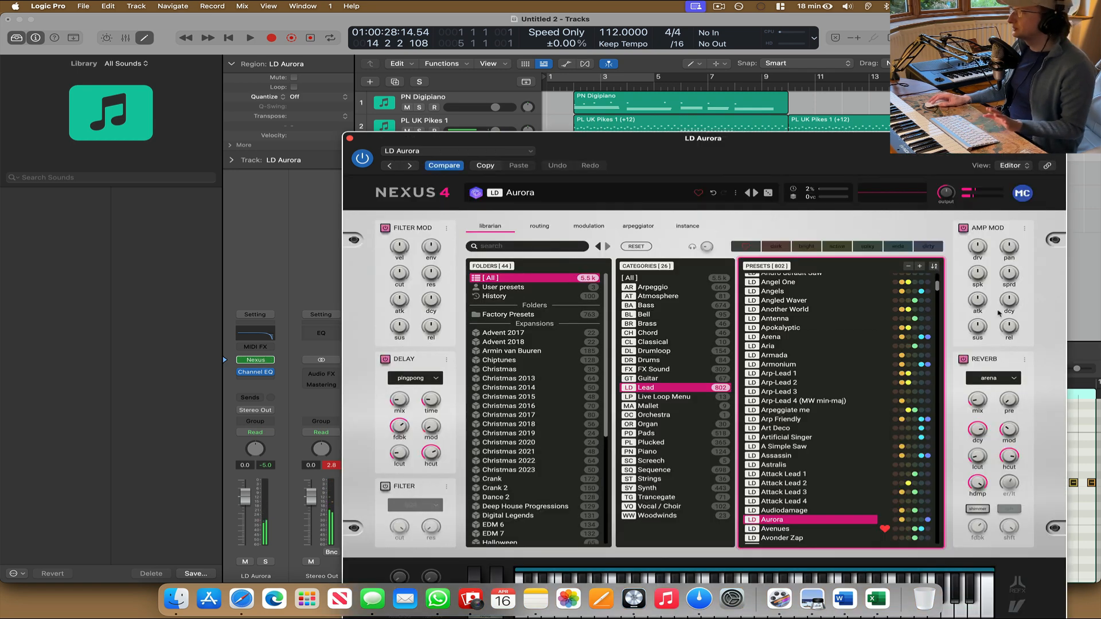
{"action": "left_click_drag", "start_coordinate": [912, 160], "coordinate": [555, 112]}
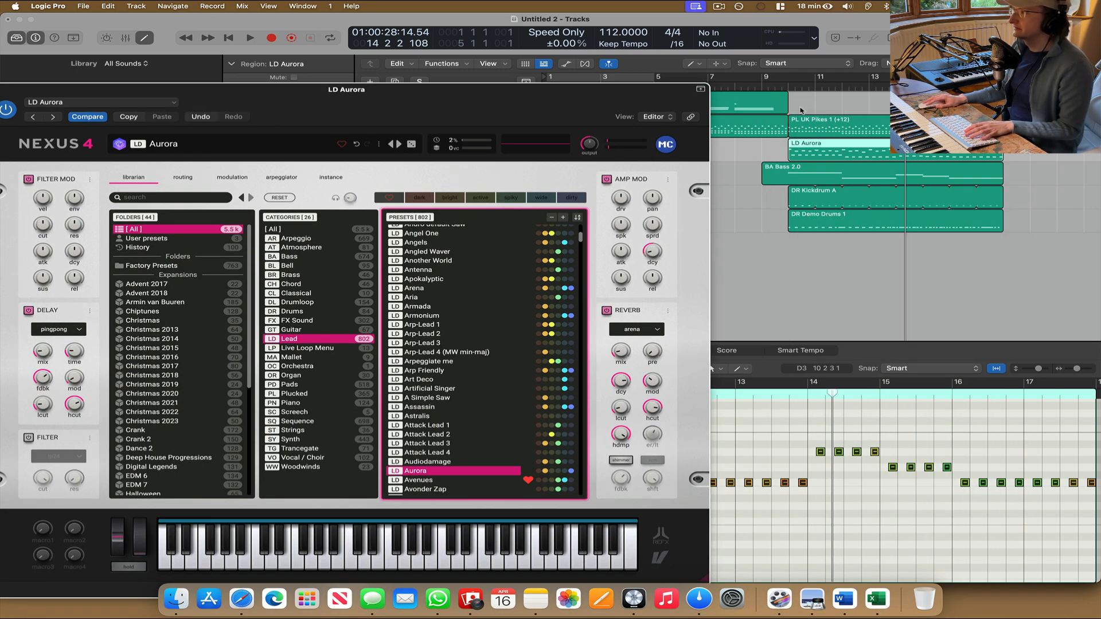
{"action": "left_click", "coordinate": [787, 87]}
{"action": "key", "text": "space"}
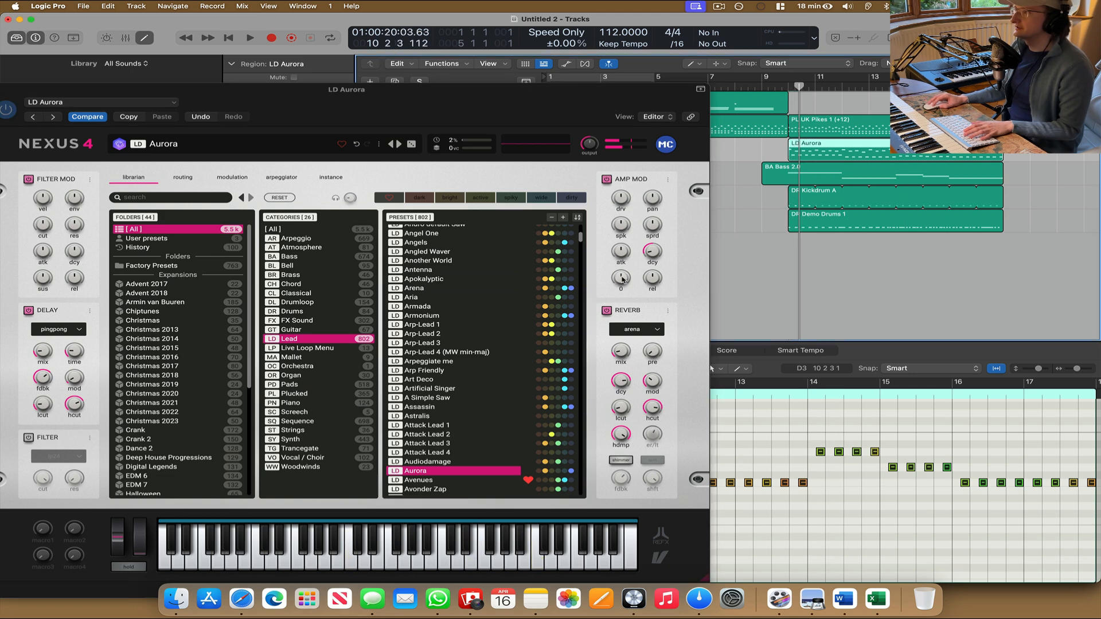
{"action": "left_click_drag", "start_coordinate": [623, 280], "coordinate": [623, 298]}
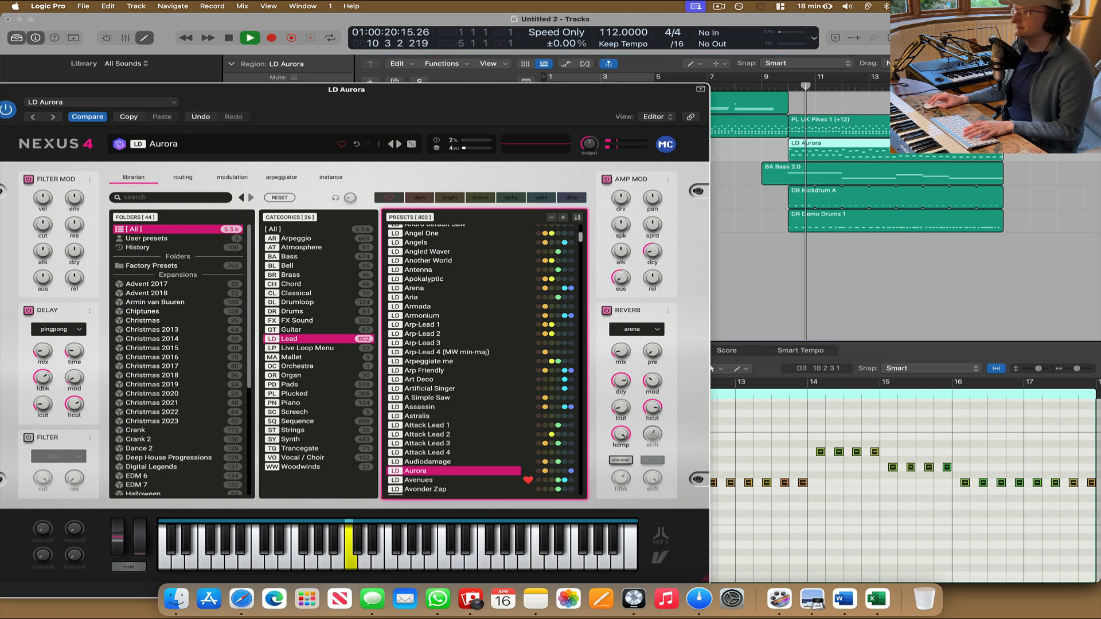
Try several Amp Mod decay and sustain amounts on the Aurora preset, stopping and restarting playback to compare the sound.
{"action": "key", "text": "space"}
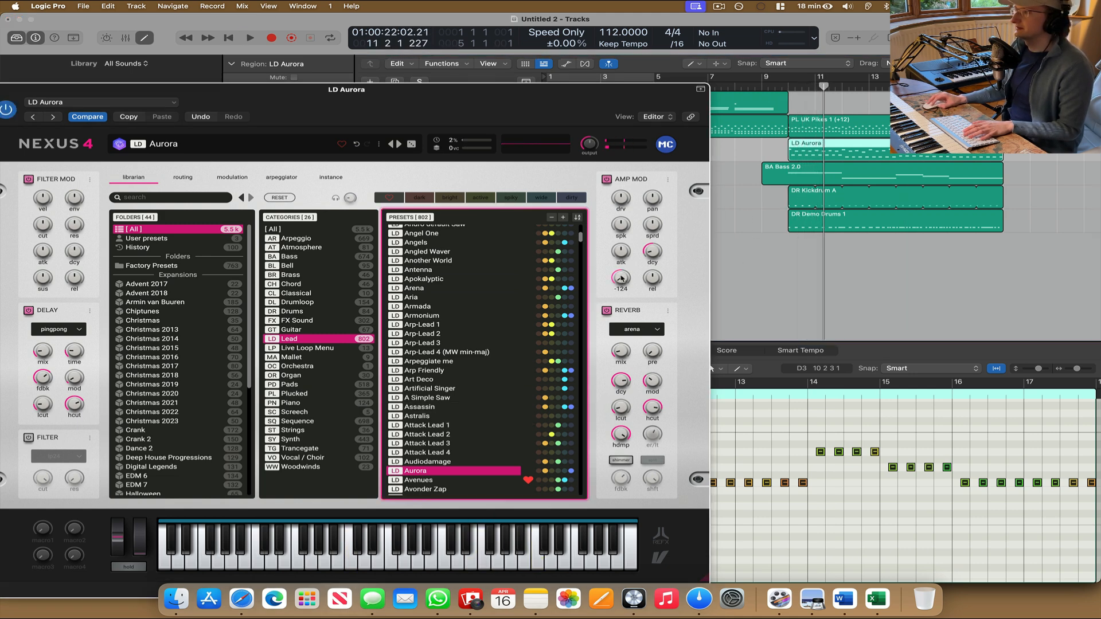
{"action": "key", "text": "space"}
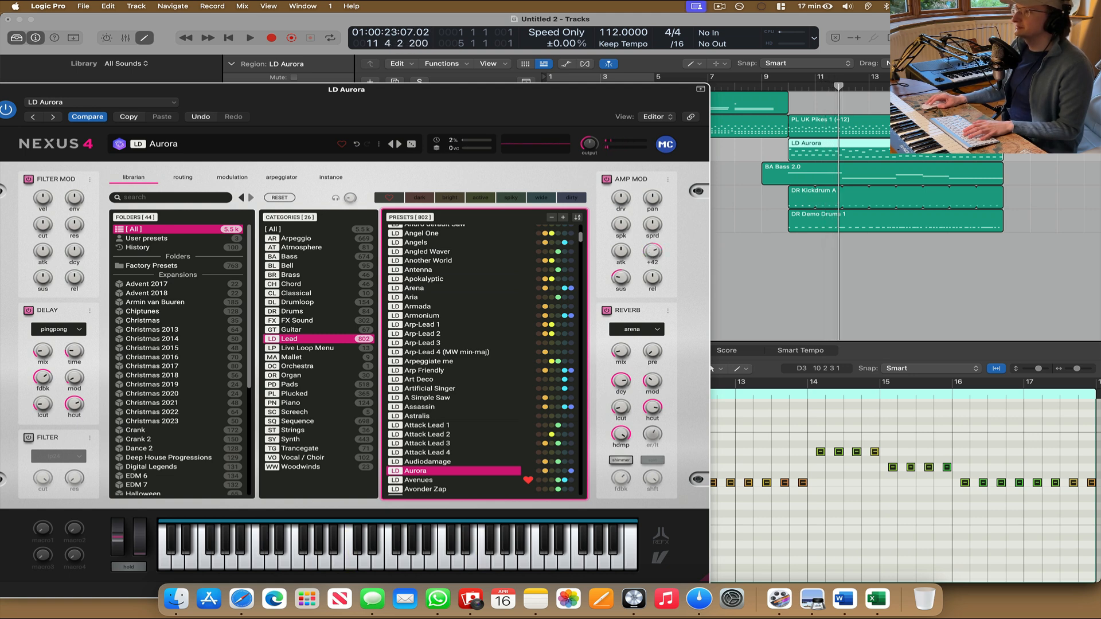
{"action": "key", "text": "space"}
{"action": "mouse_move", "coordinate": [621, 281]}
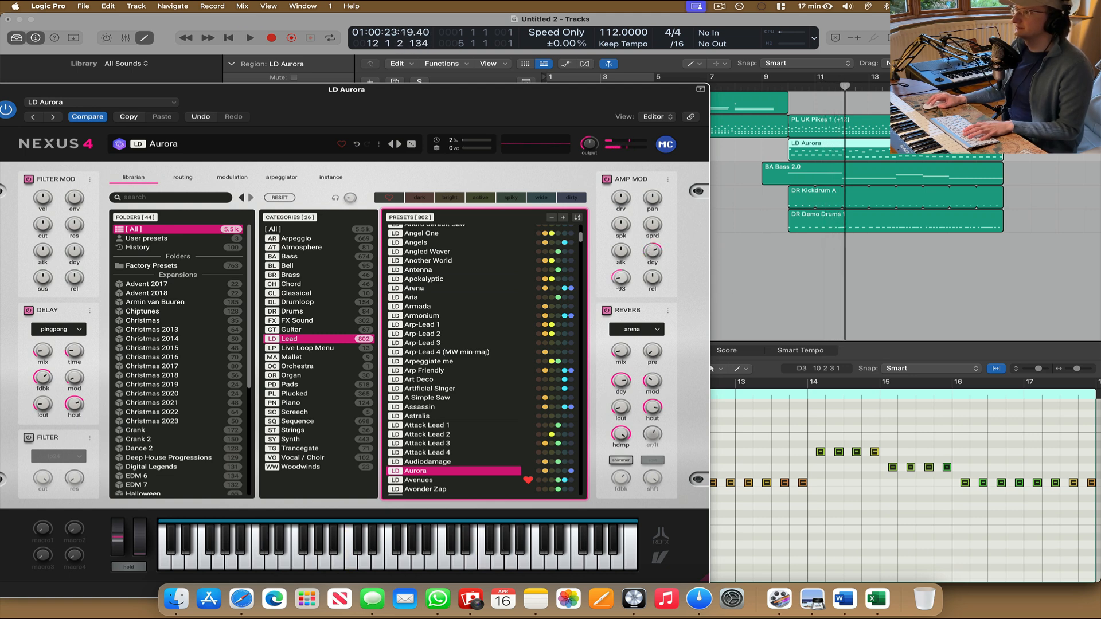
{"action": "left_click_drag", "start_coordinate": [621, 279], "coordinate": [621, 288]}
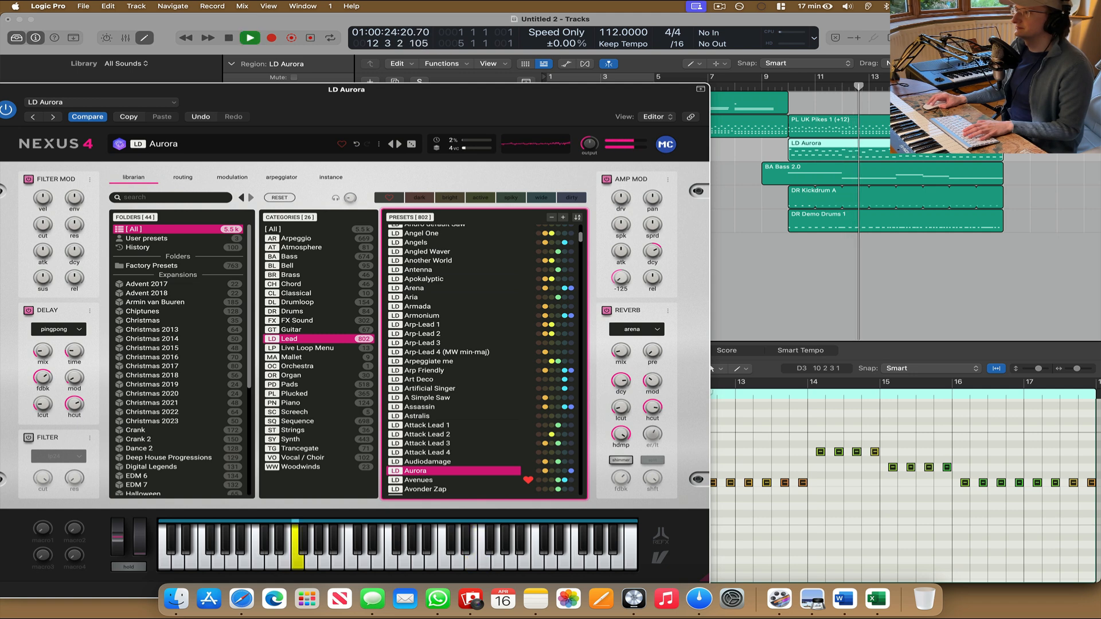
{"action": "key", "text": "space"}
{"action": "key", "text": "space"}
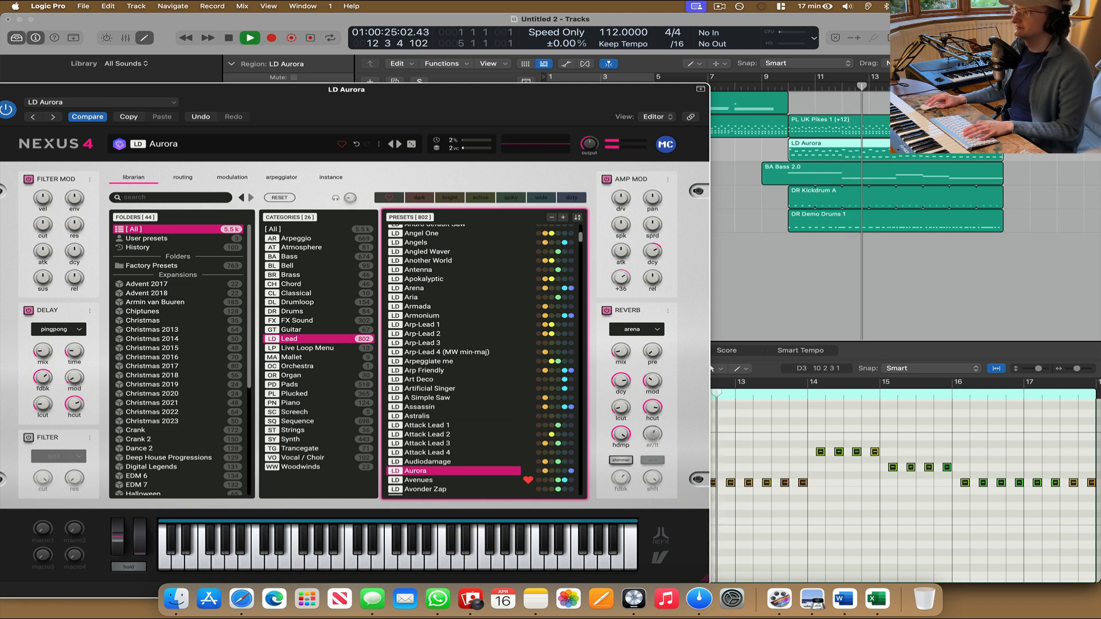
{"action": "key", "text": "space"}
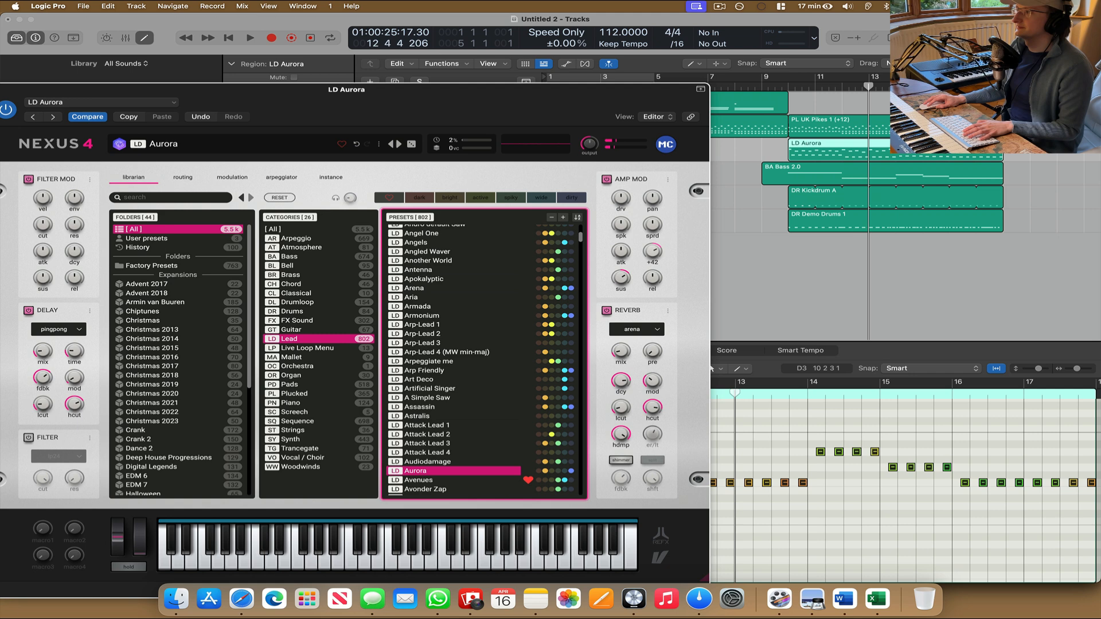
{"action": "key", "text": "space"}
{"action": "key", "text": "space"}
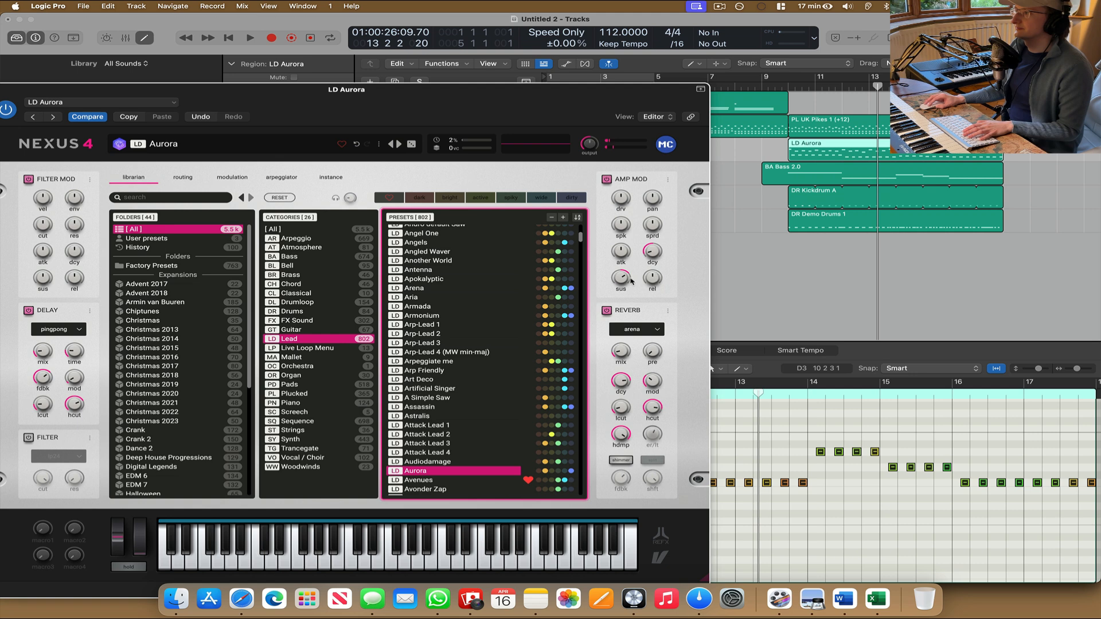
{"action": "key", "text": "space"}
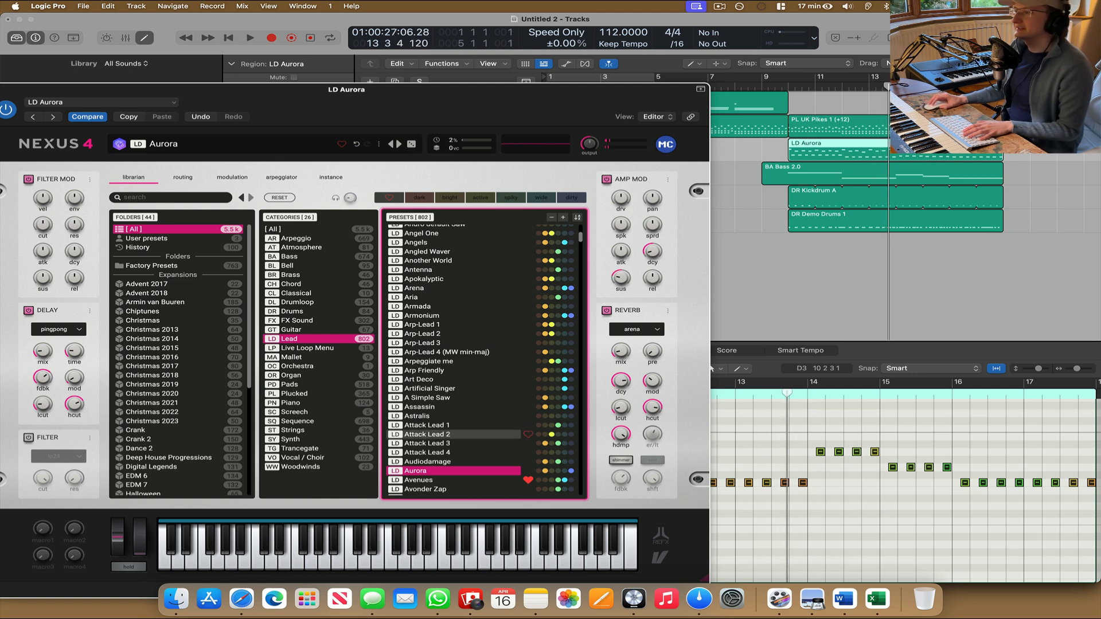
Audition the Lead presets Bending Beast, Big Room Noise and Blue Fear on the LD Aurora part from around bar 10.
{"action": "scroll", "coordinate": [453, 414], "scroll_direction": "down", "scroll_amount": 7}
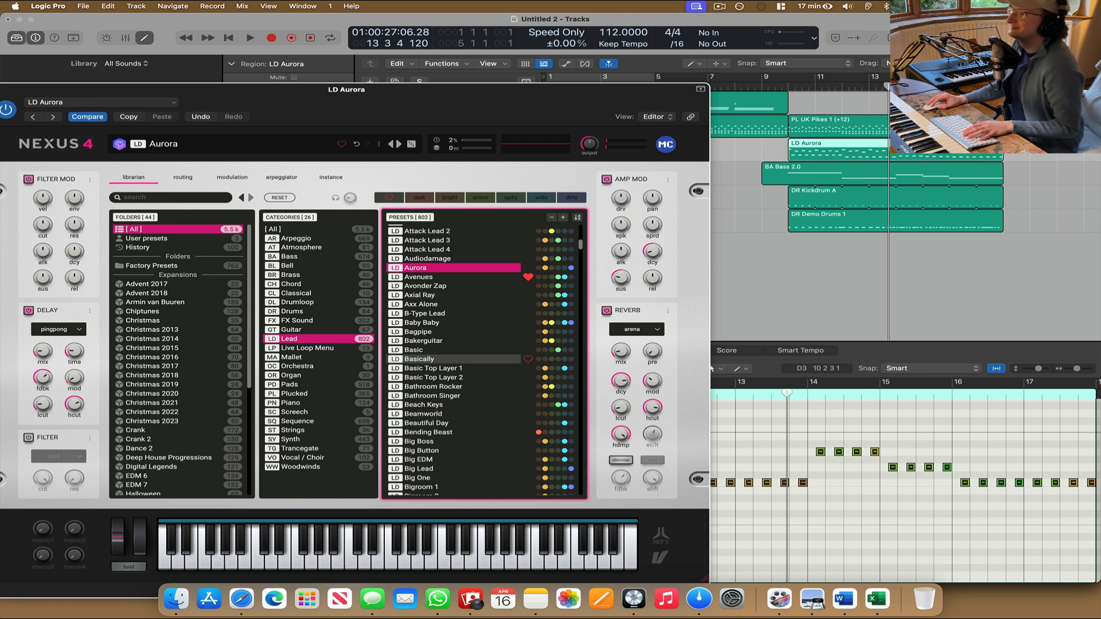
{"action": "left_click", "coordinate": [436, 432]}
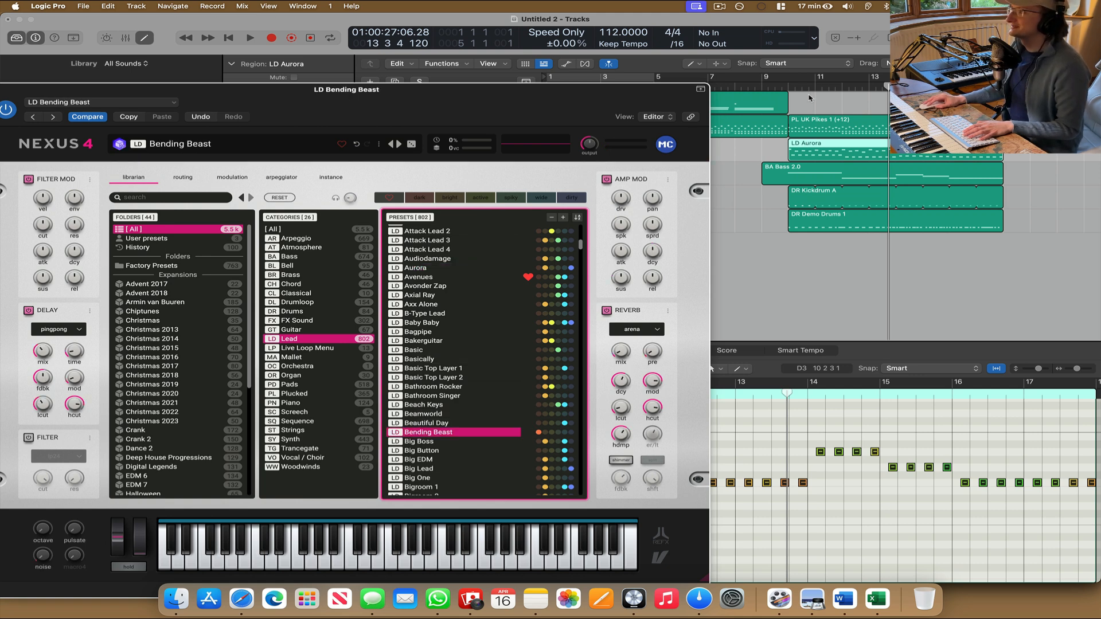
{"action": "key", "text": "space"}
{"action": "scroll", "coordinate": [447, 438], "scroll_direction": "down", "scroll_amount": 3}
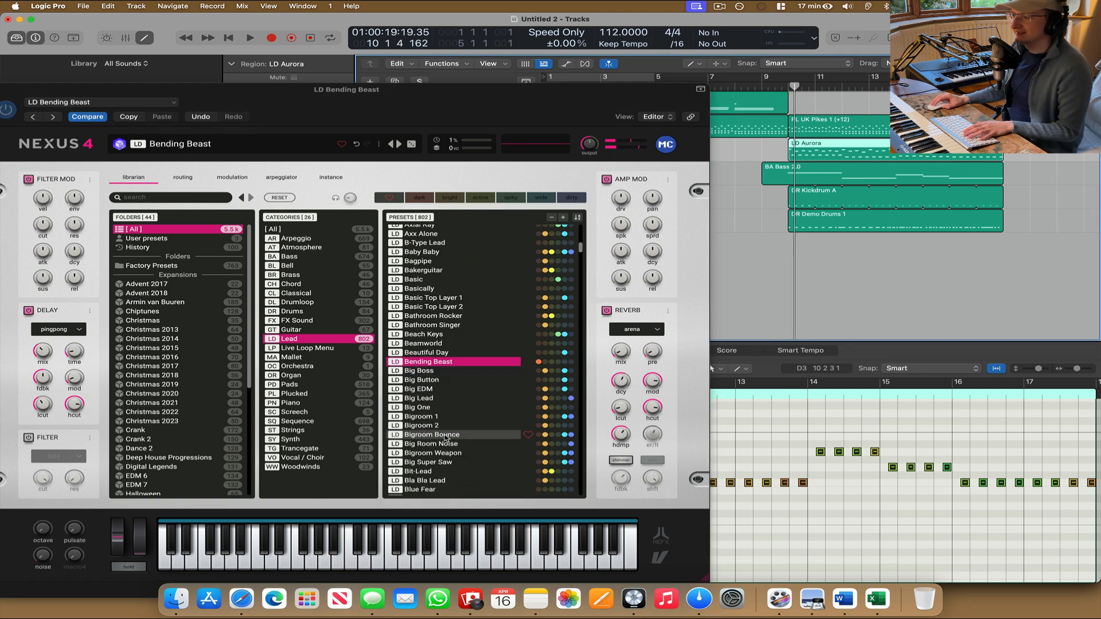
{"action": "scroll", "coordinate": [446, 439], "scroll_direction": "down", "scroll_amount": 1}
{"action": "left_click", "coordinate": [446, 435]}
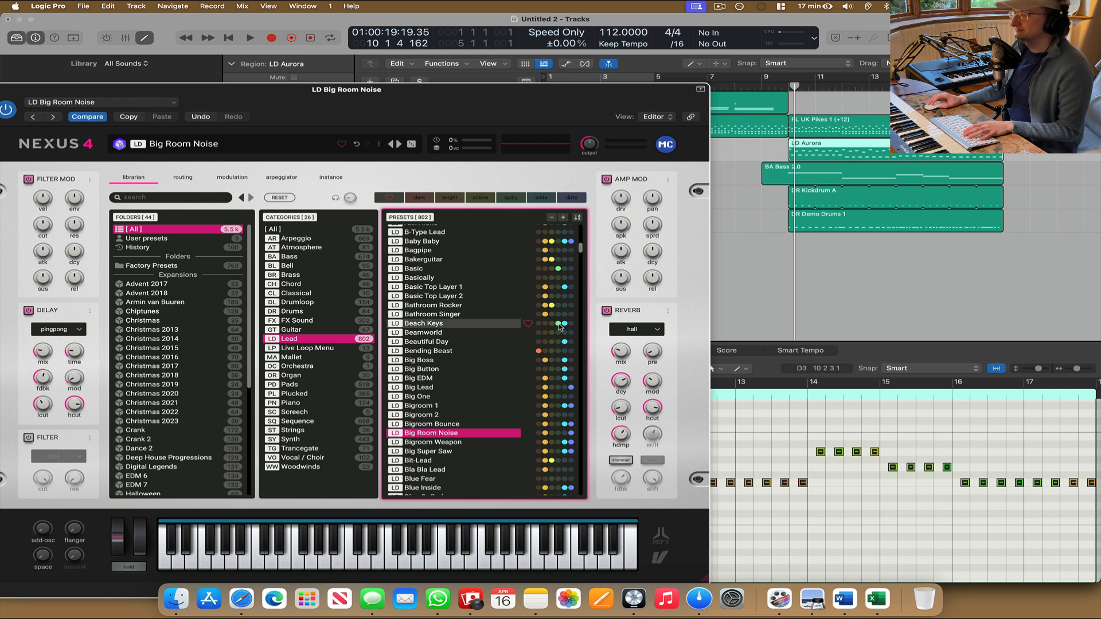
{"action": "left_click", "coordinate": [775, 88]}
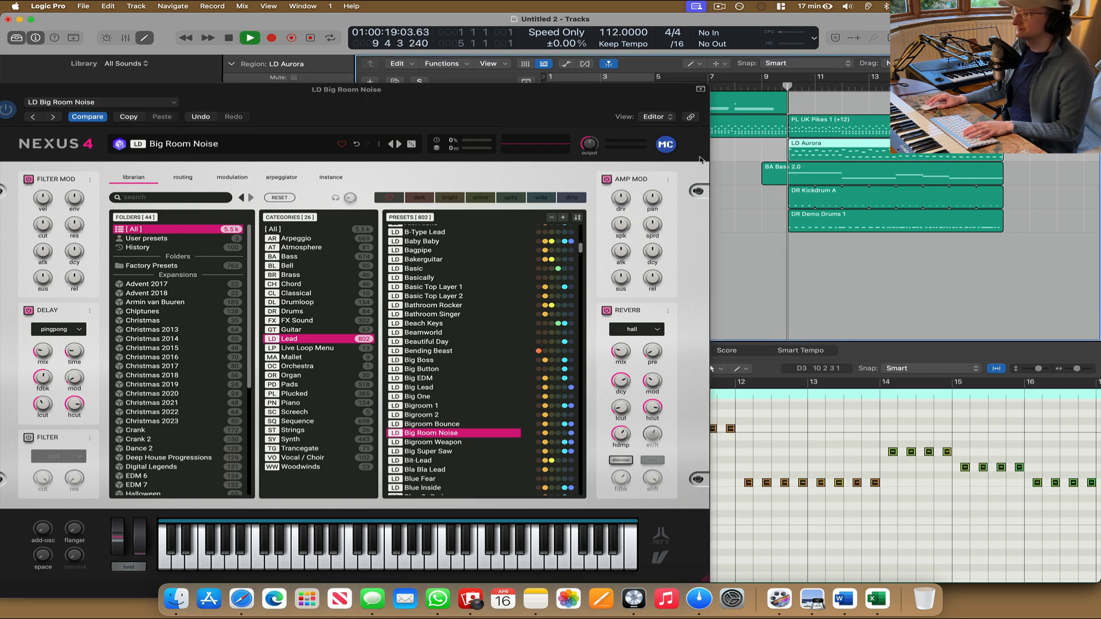
{"action": "left_click", "coordinate": [461, 478]}
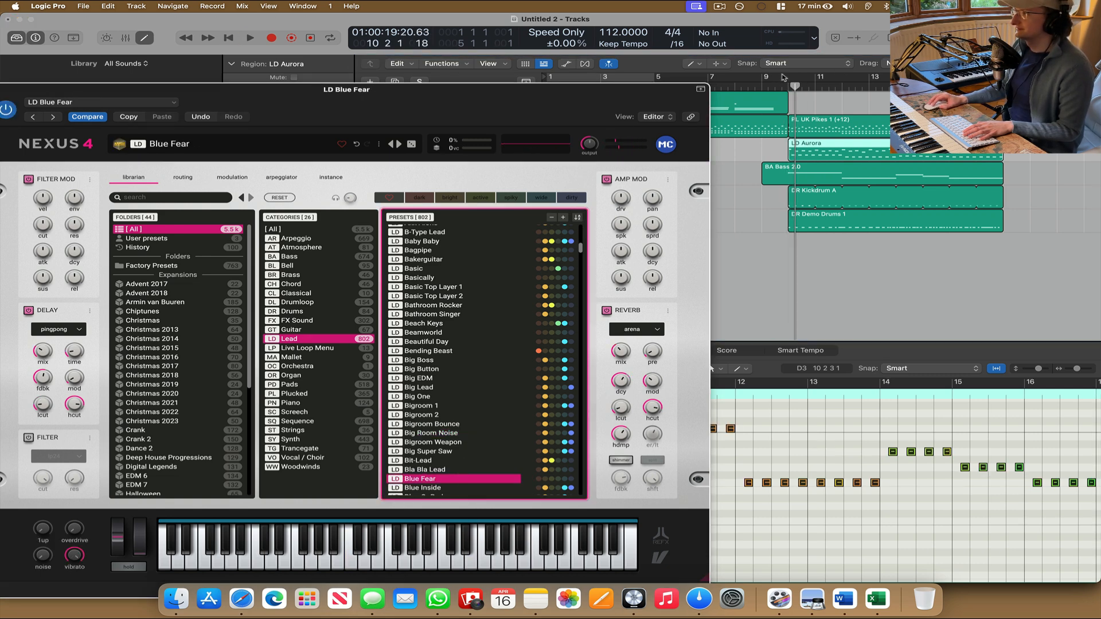
{"action": "key", "text": "space"}
{"action": "scroll", "coordinate": [508, 377], "scroll_direction": "down", "scroll_amount": 9}
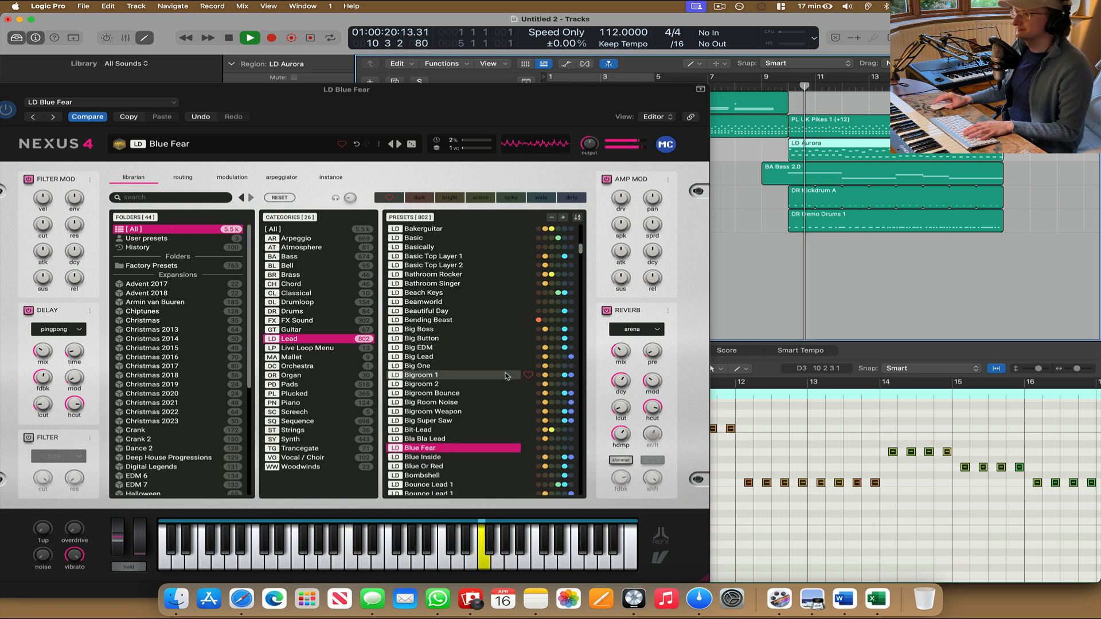
{"action": "scroll", "coordinate": [507, 376], "scroll_direction": "down", "scroll_amount": 2}
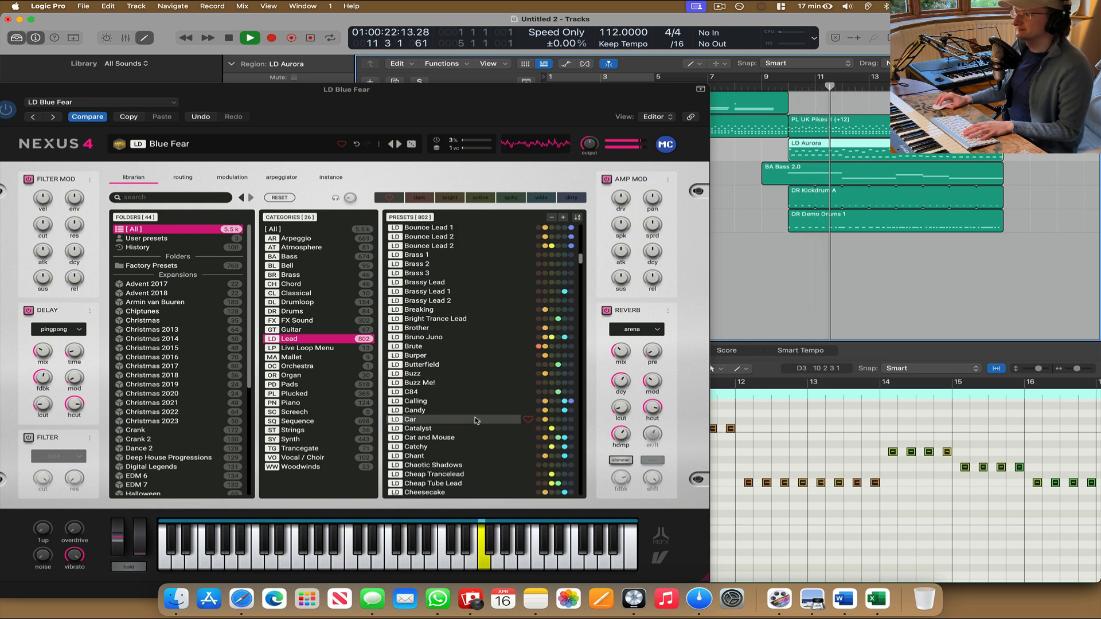
{"action": "key", "text": "space"}
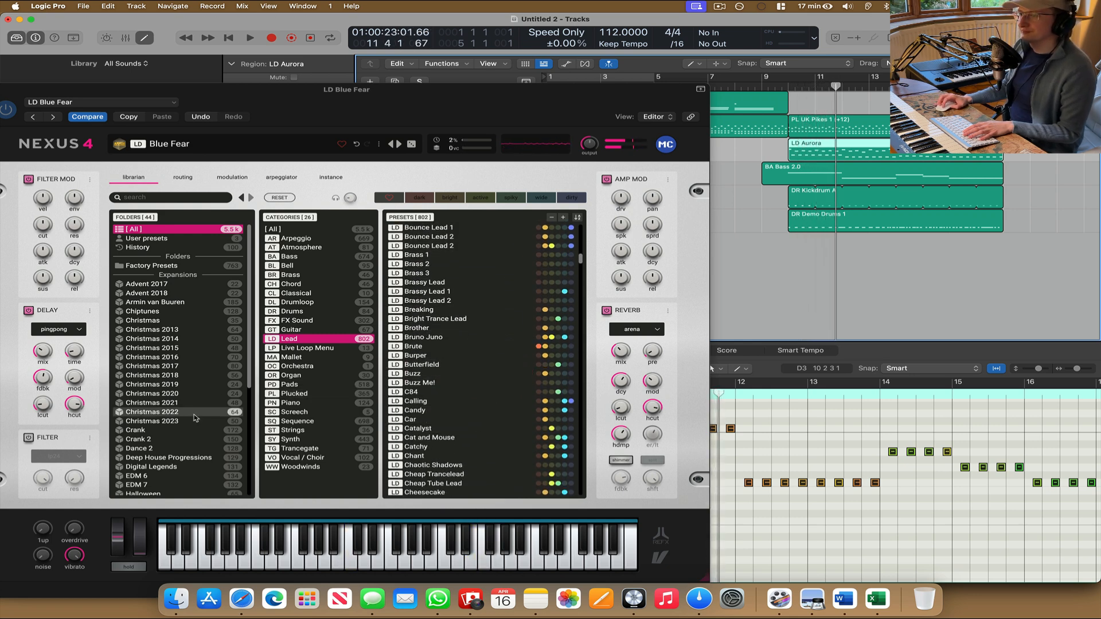
Load the Plucked preset Backstop on the third track, play it from around bar 10, and close the Nexus window.
{"action": "left_click", "coordinate": [312, 395]}
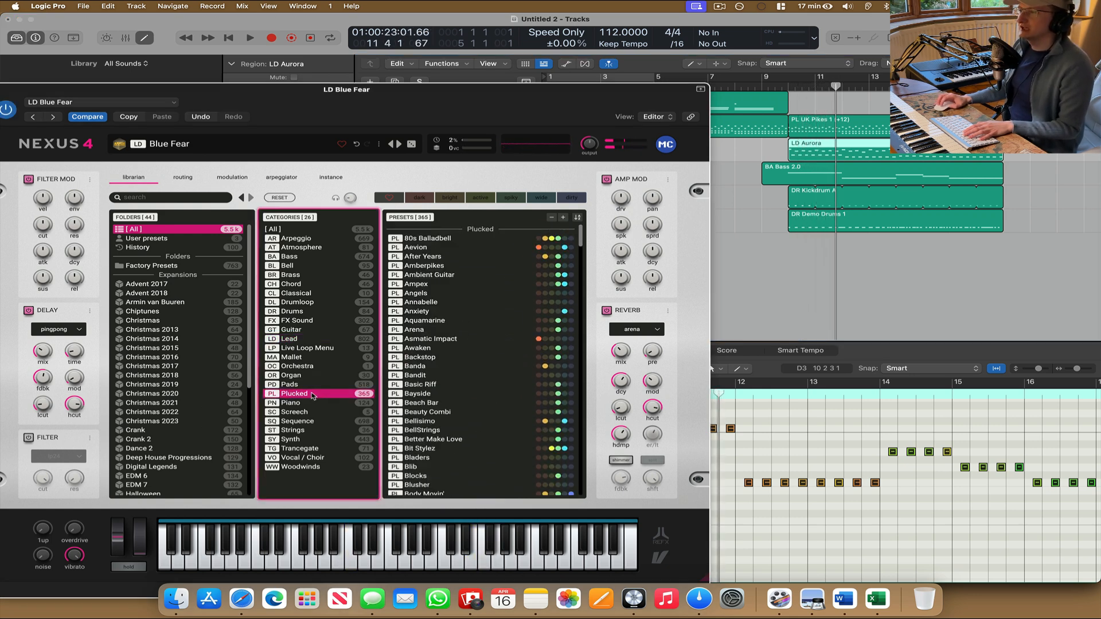
{"action": "left_click", "coordinate": [418, 356]}
{"action": "left_click", "coordinate": [787, 90]}
{"action": "key", "text": "space"}
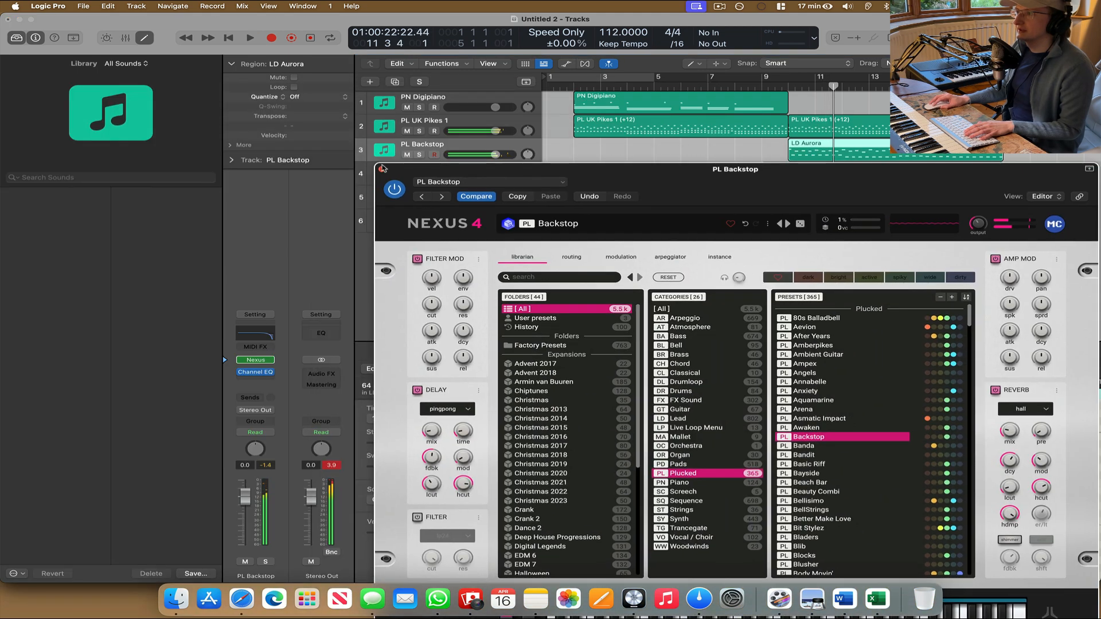
{"action": "left_click", "coordinate": [382, 168]}
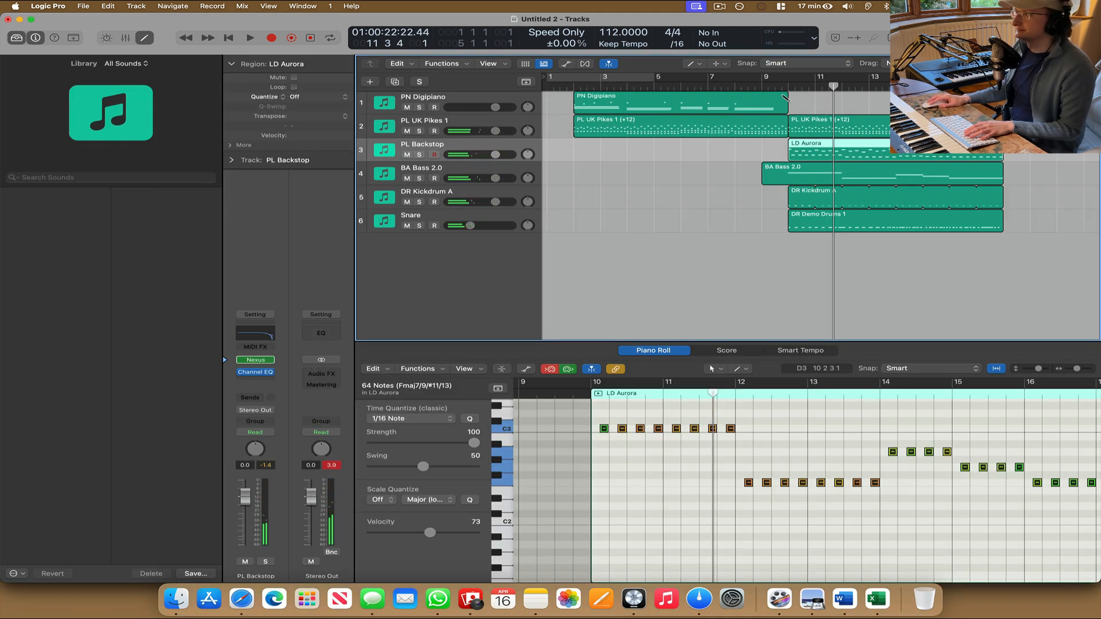
Insert a second Channel EQ on the PL Backstop track and set its high-cut filter to 590 Hz.
{"action": "key", "text": "space"}
{"action": "left_click", "coordinate": [252, 381]}
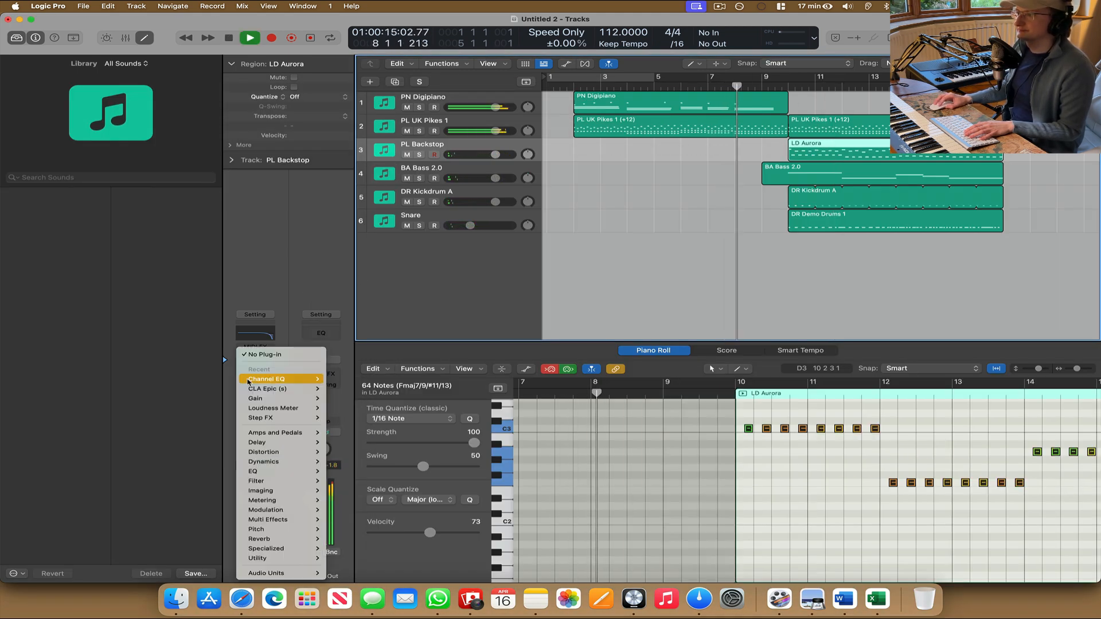
{"action": "left_click", "coordinate": [344, 390]}
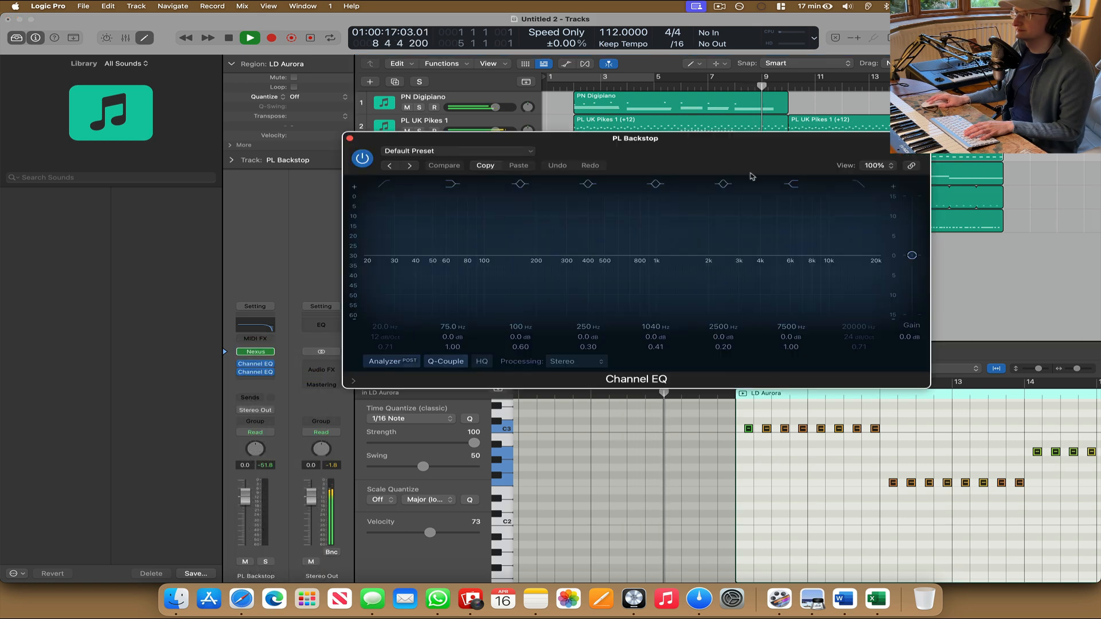
{"action": "key", "text": "space"}
{"action": "left_click_drag", "start_coordinate": [867, 261], "coordinate": [607, 275]}
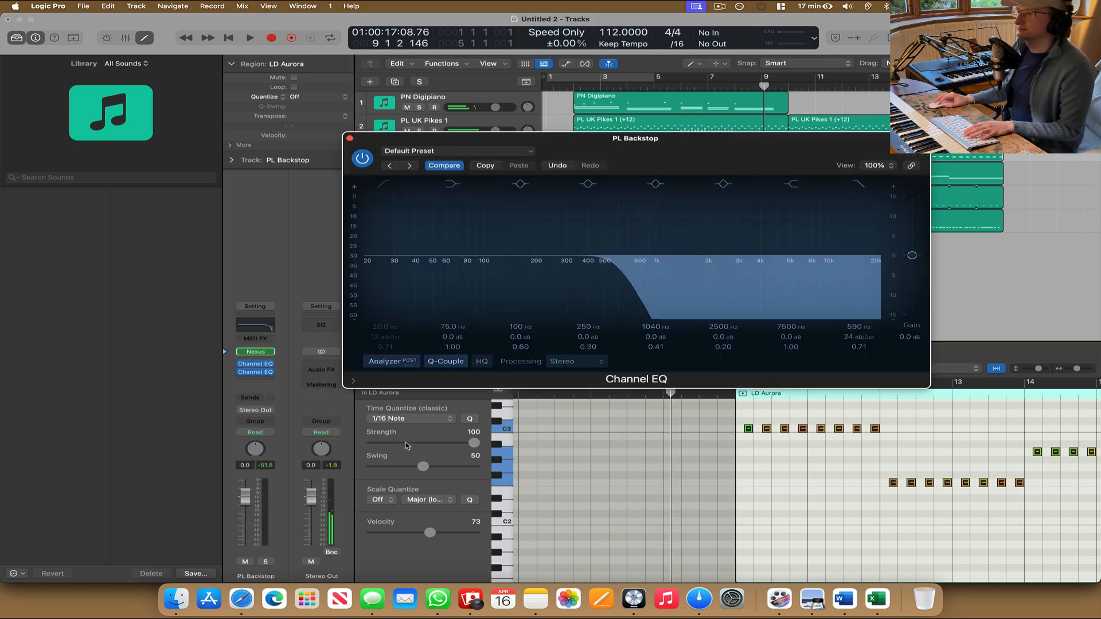
Record Latch automation raising the PL Backstop Channel EQ's high-cut frequency to 2080 Hz by bar 18, and return the track to Read mode.
{"action": "left_click", "coordinate": [264, 432]}
{"action": "left_click", "coordinate": [261, 456]}
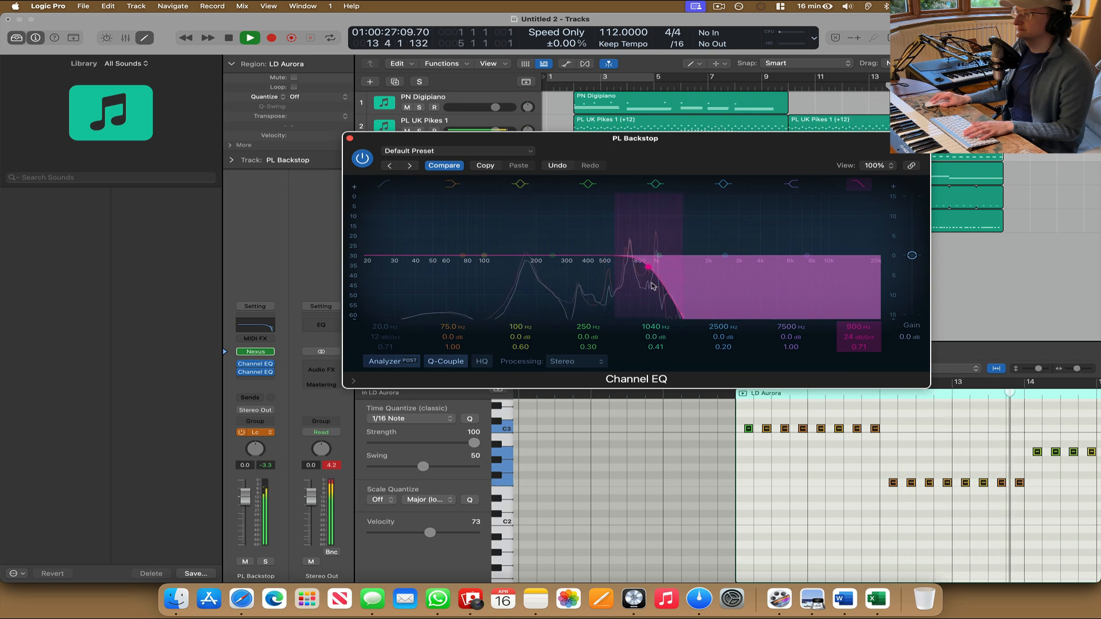
{"action": "left_click_drag", "start_coordinate": [661, 287], "coordinate": [711, 288]}
{"action": "key", "text": "space"}
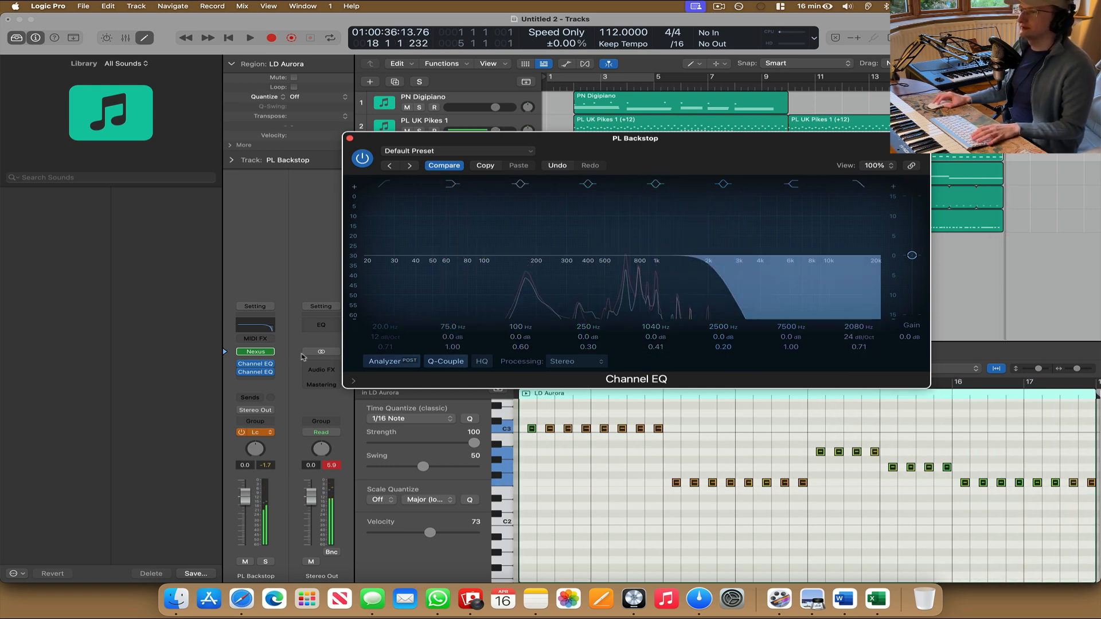
{"action": "left_click", "coordinate": [256, 433]}
{"action": "left_click", "coordinate": [258, 418]}
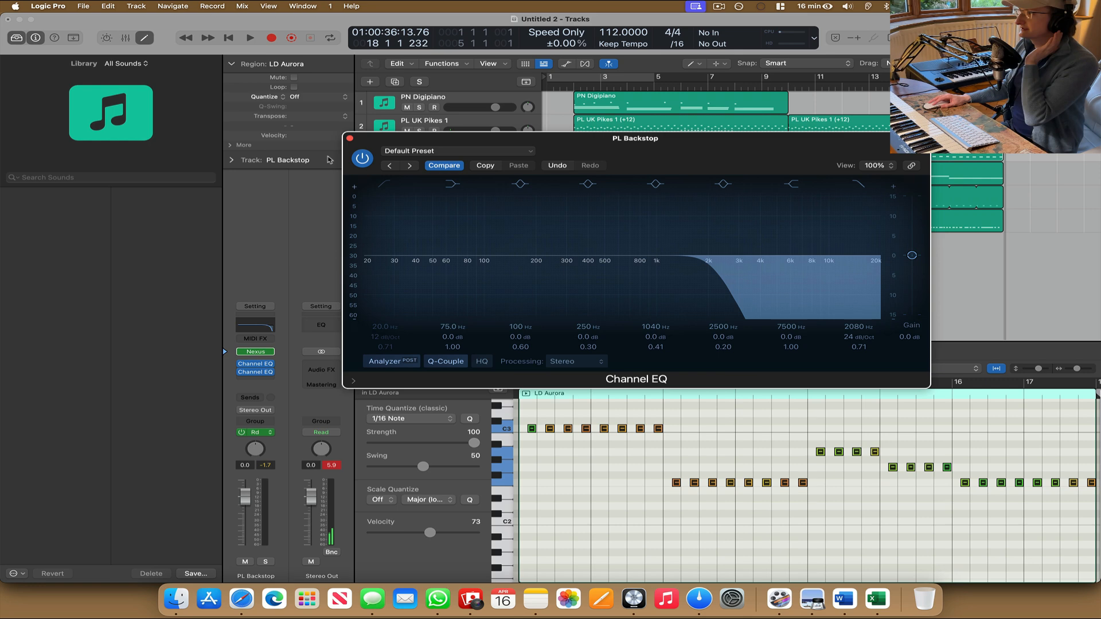
Close the Channel EQ window and lower the PL Backstop track's volume to fit the mix while playing from bar 10.
{"action": "left_click", "coordinate": [350, 138]}
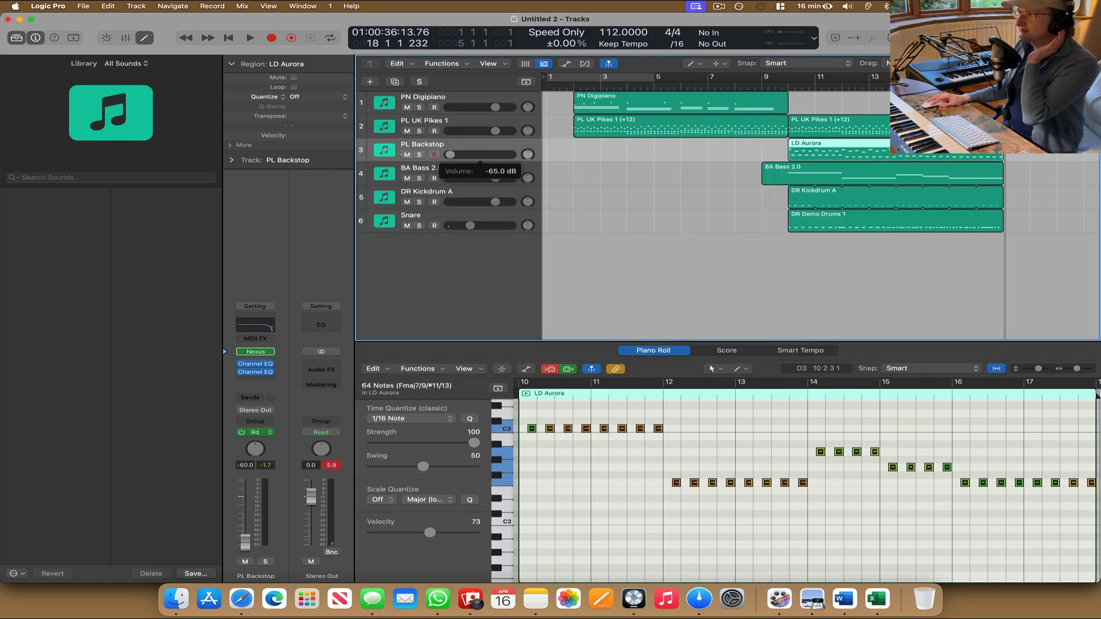
{"action": "double_click", "coordinate": [788, 88]}
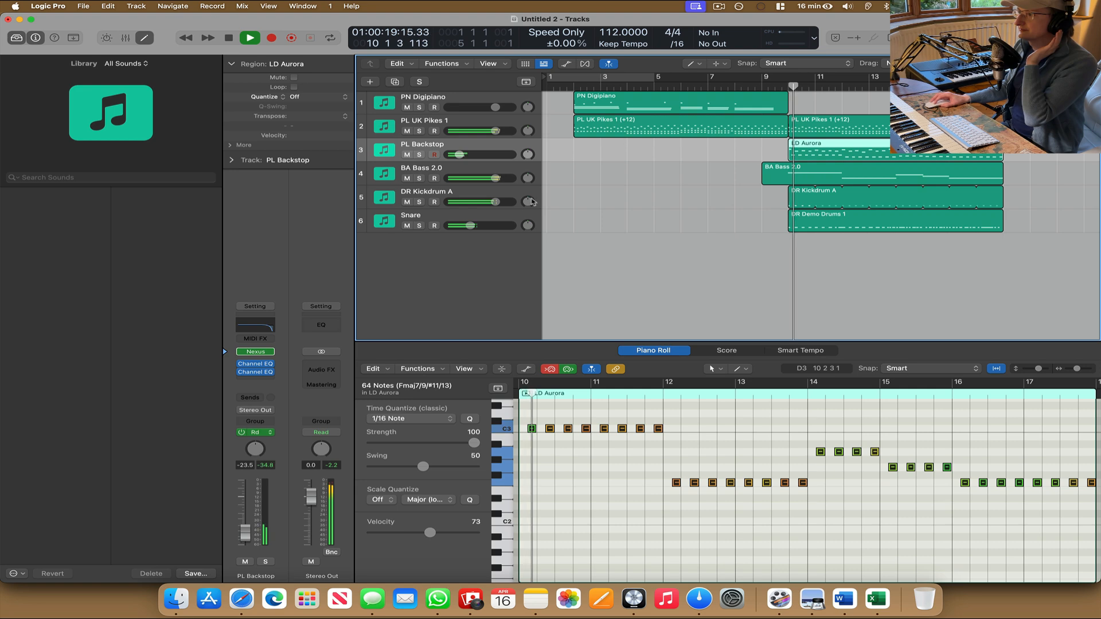
{"action": "left_click_drag", "start_coordinate": [484, 159], "coordinate": [468, 154]}
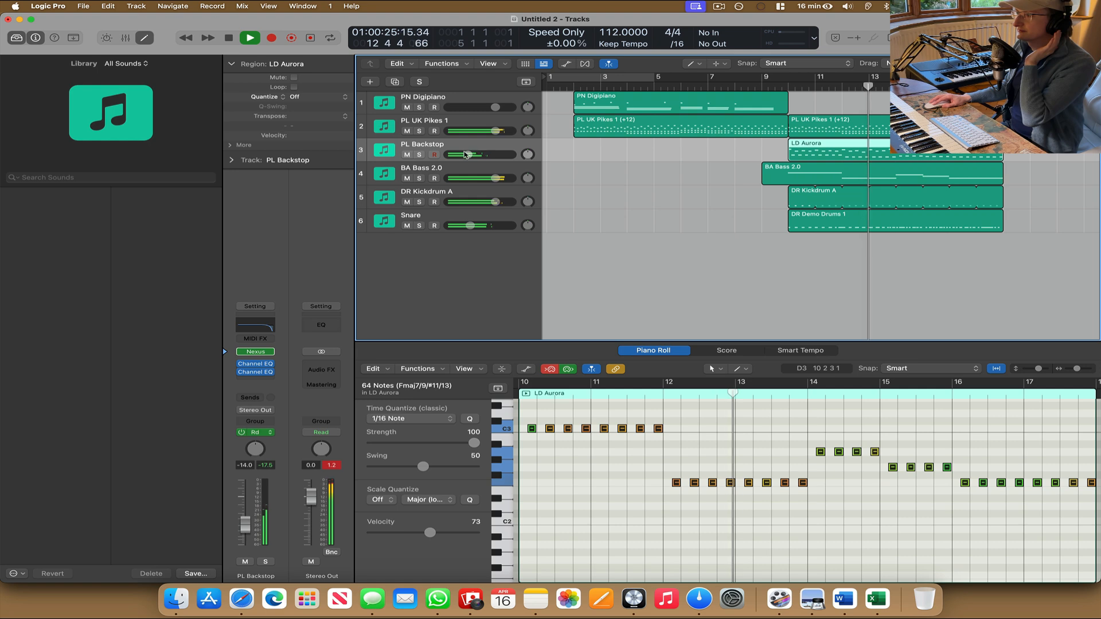
{"action": "left_click_drag", "start_coordinate": [468, 155], "coordinate": [469, 155]}
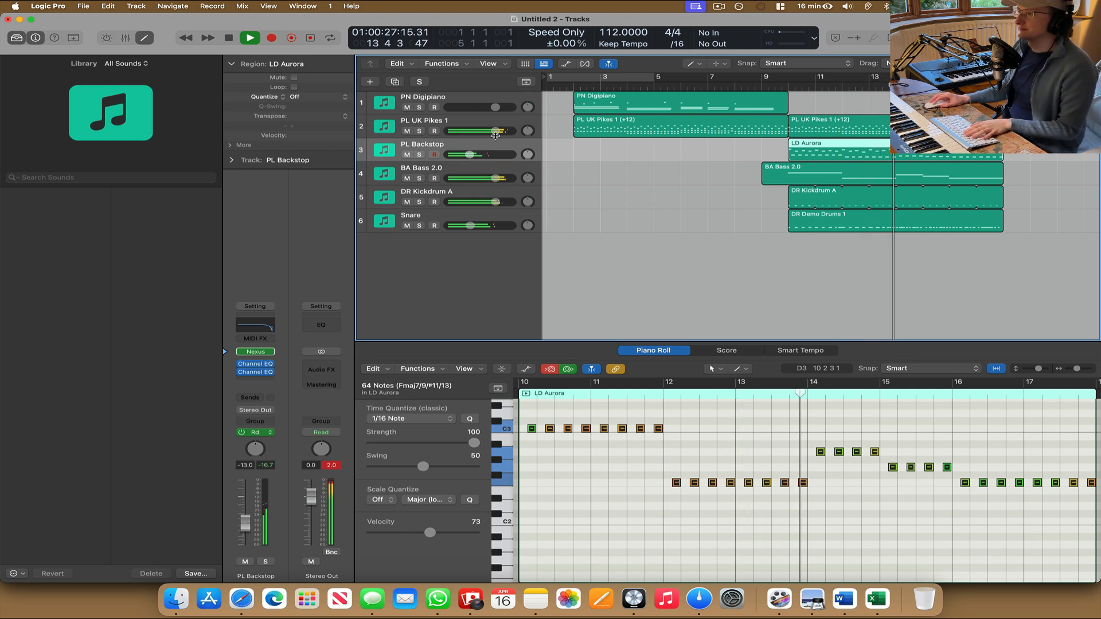
{"action": "key", "text": "space"}
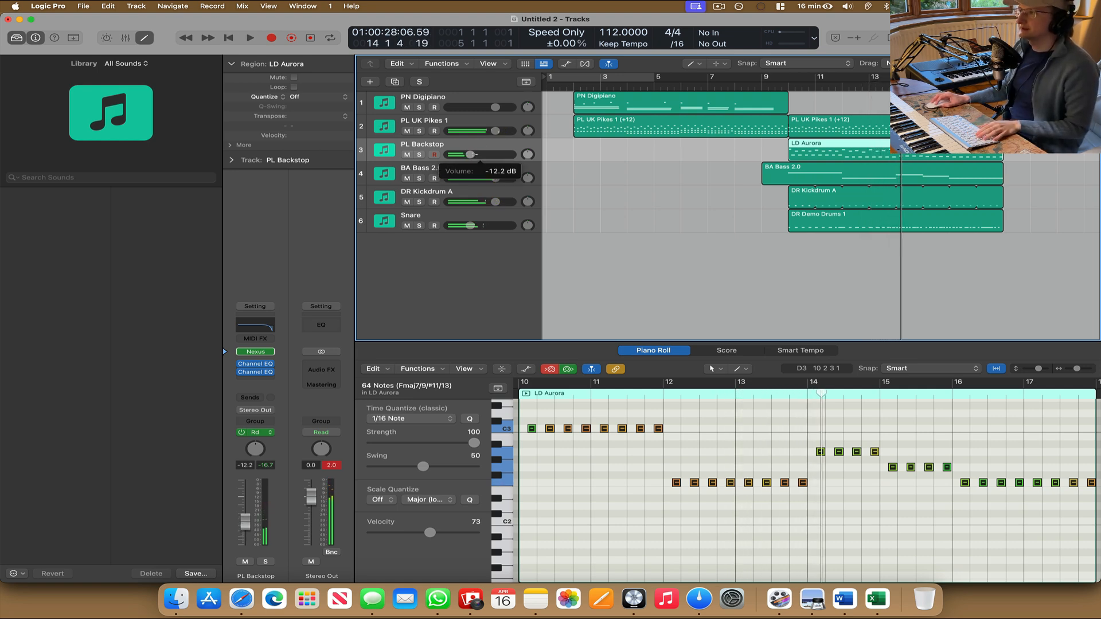
{"action": "left_click_drag", "start_coordinate": [470, 155], "coordinate": [473, 155]}
Select everything in the arrangement, lower the volume of all six tracks together by 4 dB, and play from bar 10.
{"action": "left_click", "coordinate": [478, 217]}
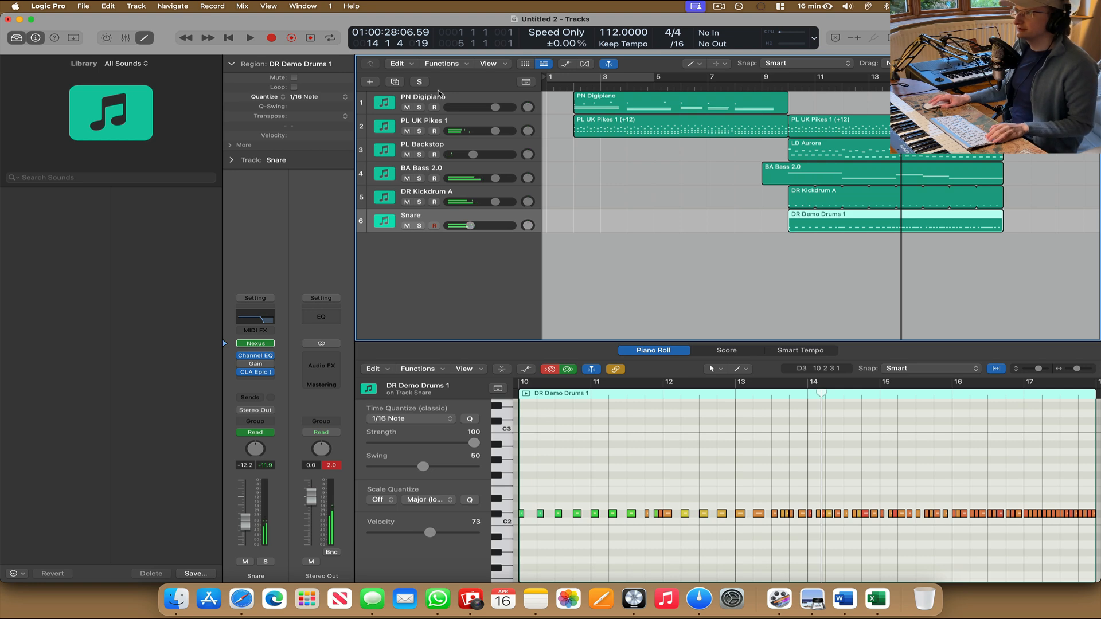
{"action": "key", "text": "super+a"}
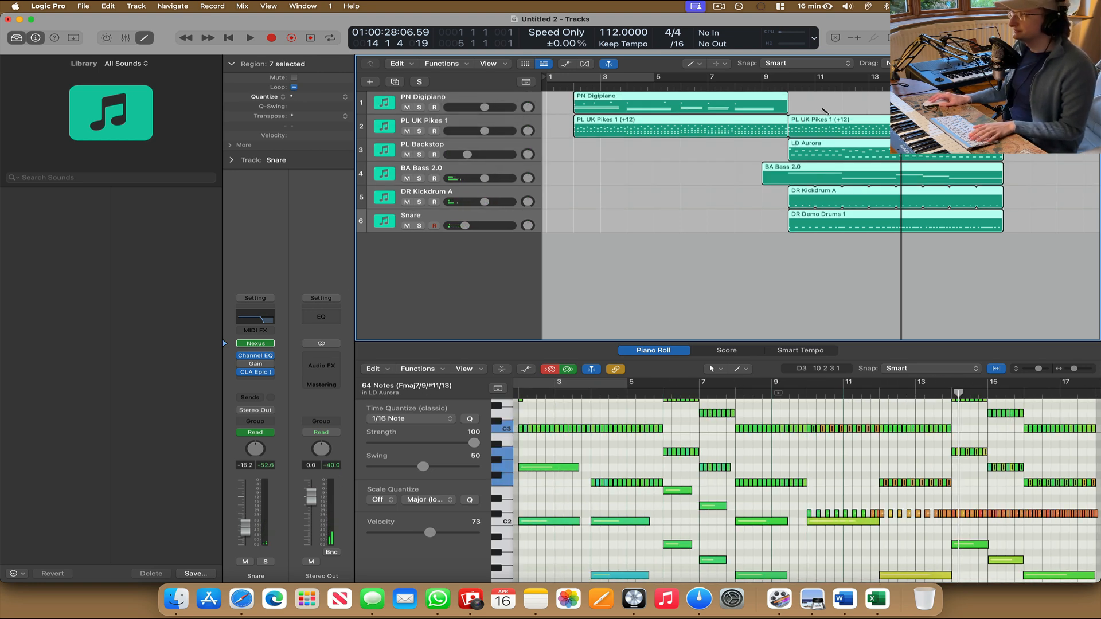
{"action": "key", "text": "space"}
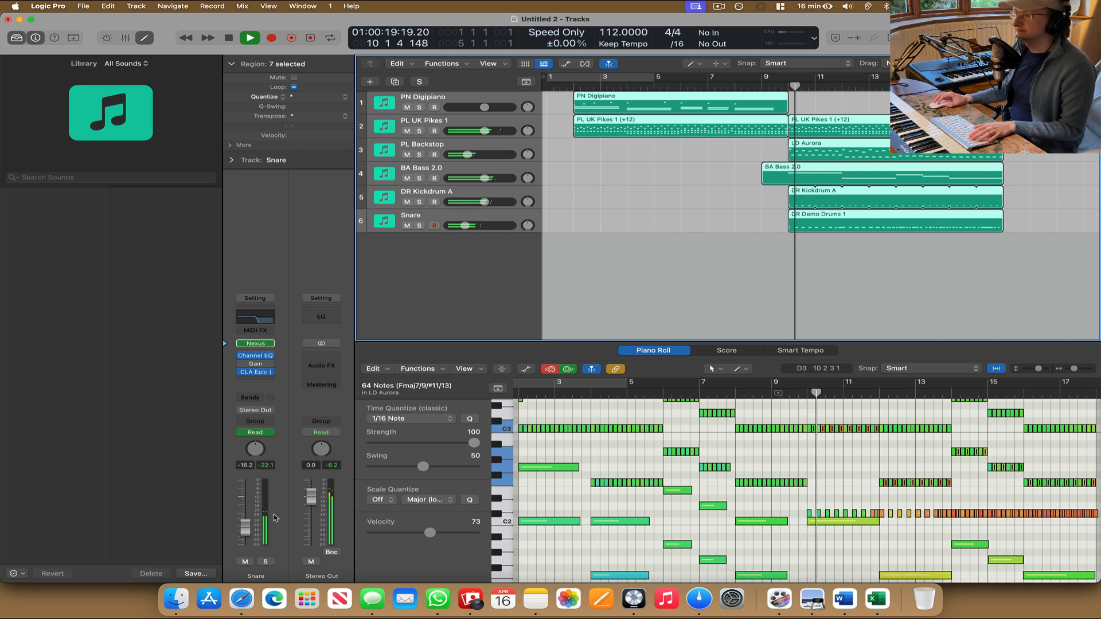
Select the PL UK Pikes 1 track, stop playback and solo the track.
{"action": "left_click", "coordinate": [430, 133]}
{"action": "key", "text": "space"}
{"action": "left_click", "coordinate": [418, 132]}
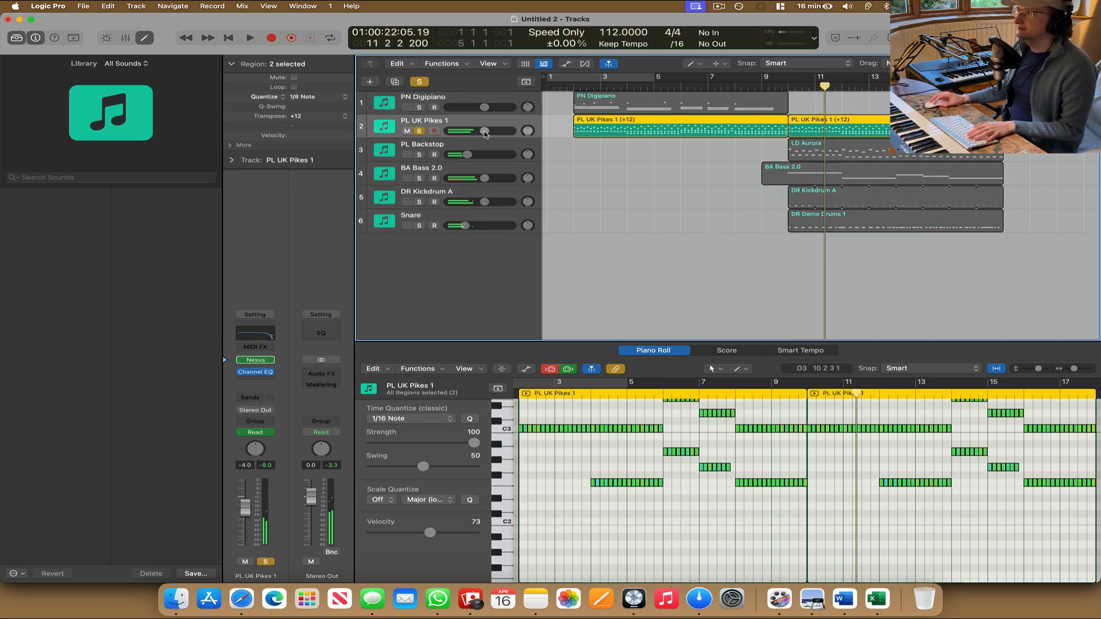
Unsolo the PL UK Pikes 1 track, set its volume to -5.0 dB during playback, and play the opening from bar 2.
{"action": "left_click", "coordinate": [420, 131]}
{"action": "key", "text": "space"}
{"action": "left_click_drag", "start_coordinate": [476, 131], "coordinate": [483, 130]}
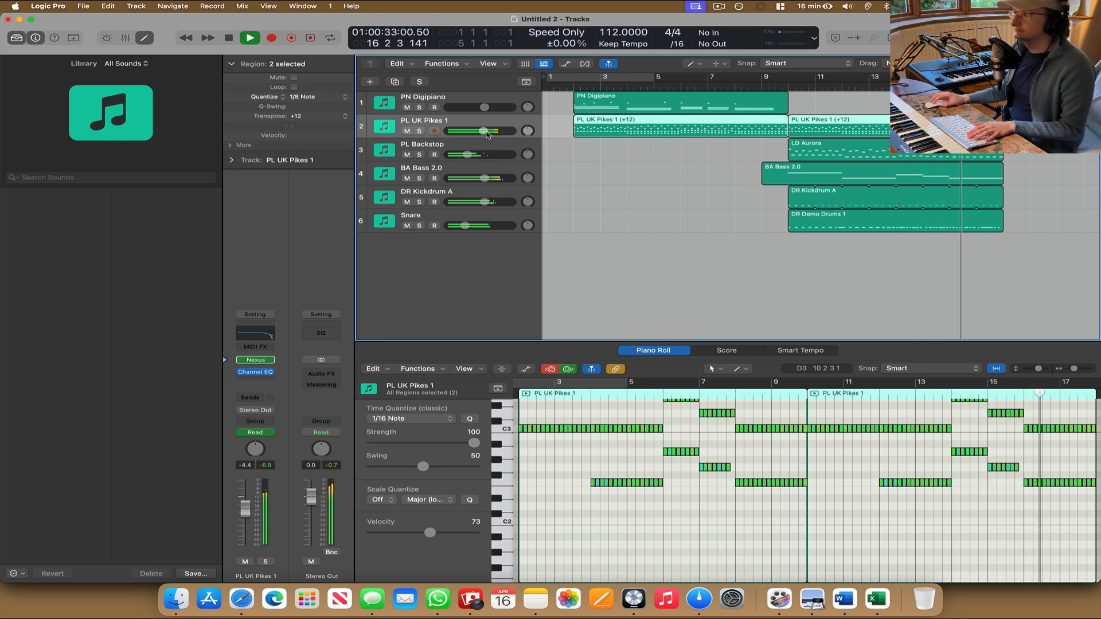
{"action": "left_click_drag", "start_coordinate": [483, 130], "coordinate": [481, 130]}
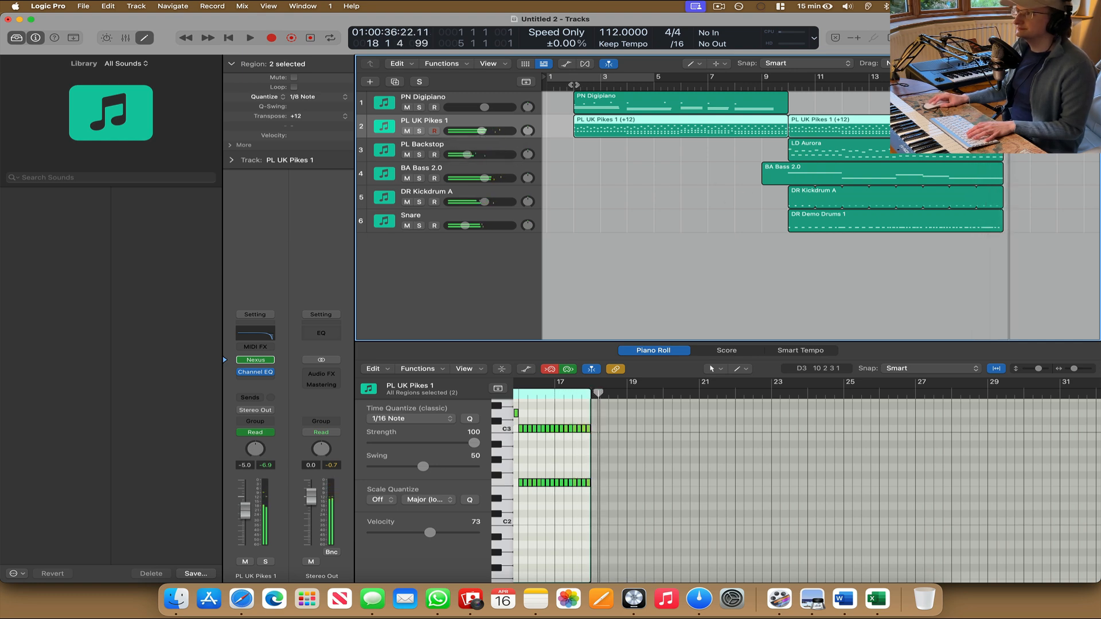
{"action": "key", "text": "space"}
{"action": "key", "text": "space"}
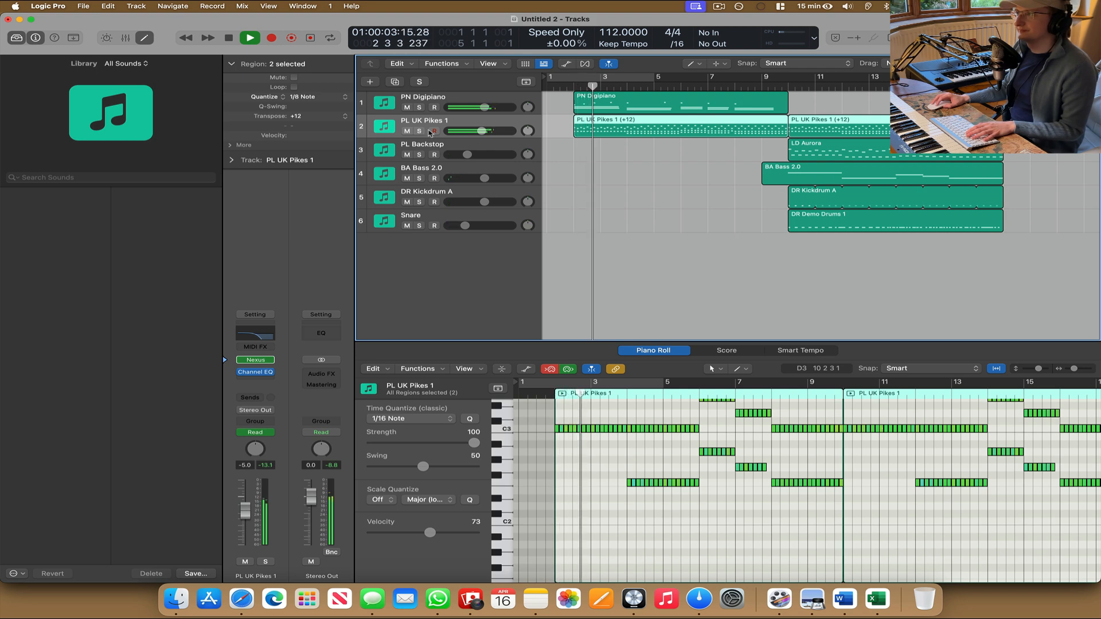
{"action": "key", "text": "space"}
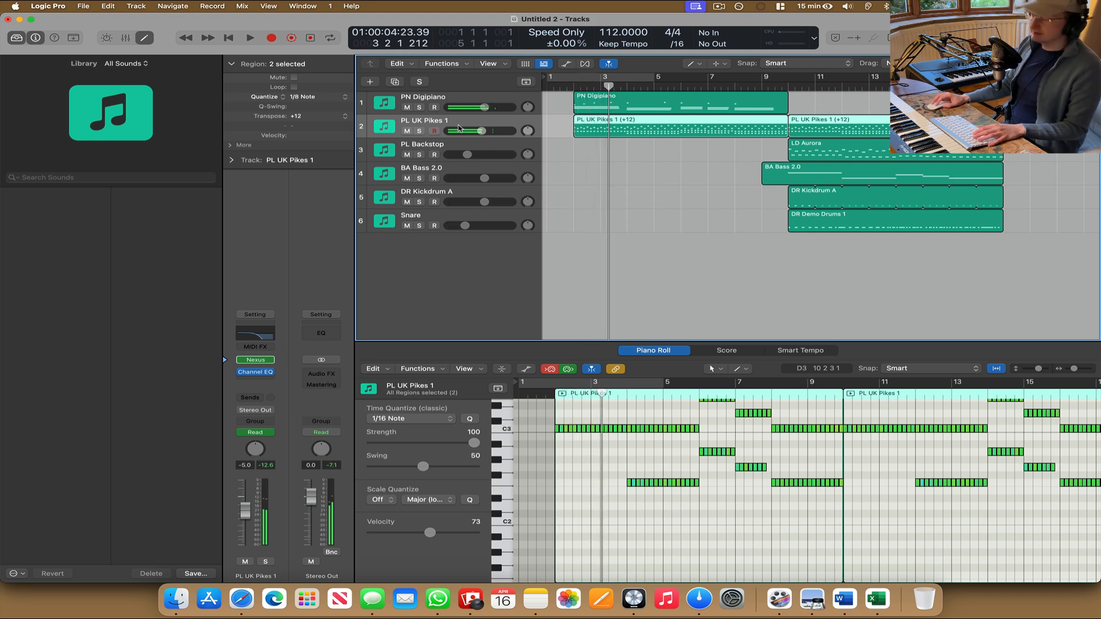
Duplicate the PL UK Pikes 1 track and move its second region, starting at bar 10, onto the new track.
{"action": "key", "text": "super+d"}
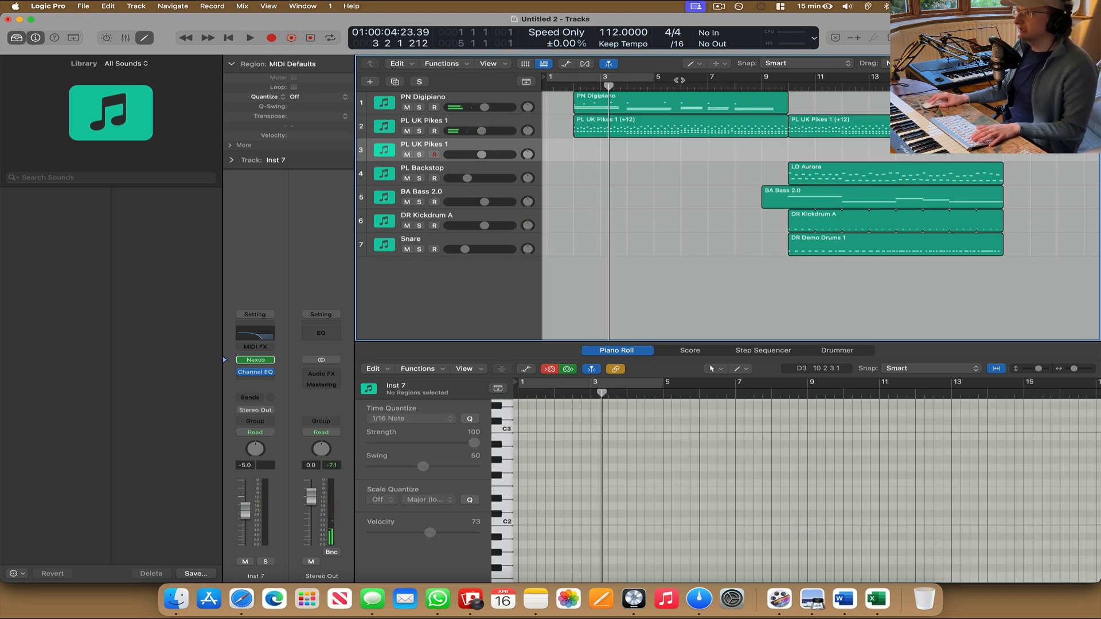
{"action": "left_click", "coordinate": [691, 68]}
{"action": "left_click", "coordinate": [692, 77]}
{"action": "left_click_drag", "start_coordinate": [827, 134], "coordinate": [828, 154]}
{"action": "left_click", "coordinate": [571, 204]}
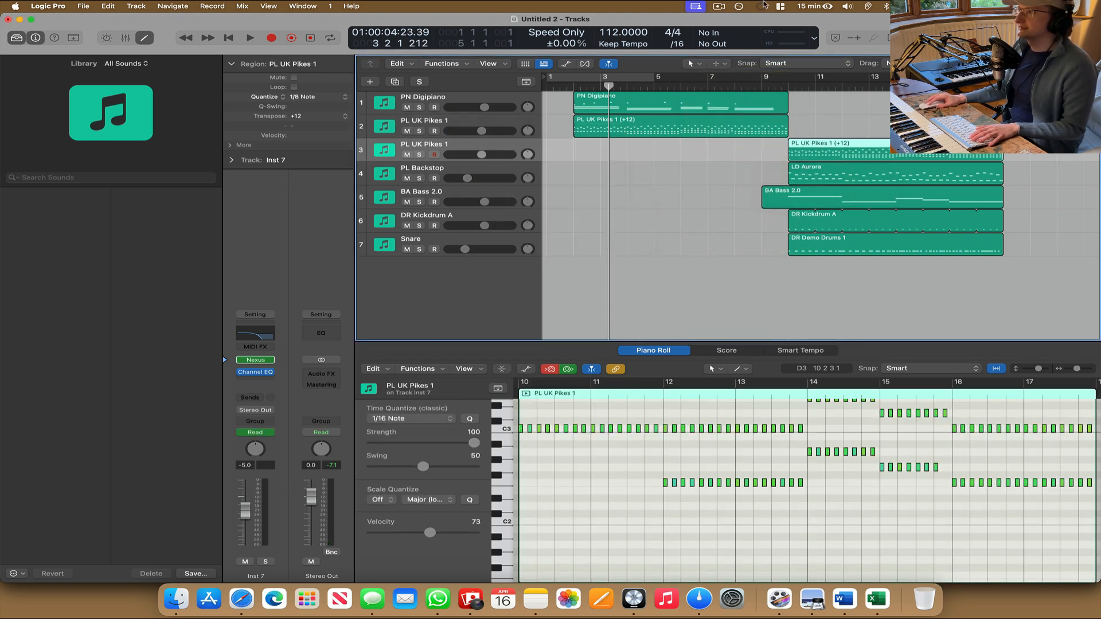
Try the [AvB] Bumblebee preset on the duplicated track's Nexus while playing from bar 10, and load [EDM4] Sun Pluck instead.
{"action": "left_click", "coordinate": [260, 363]}
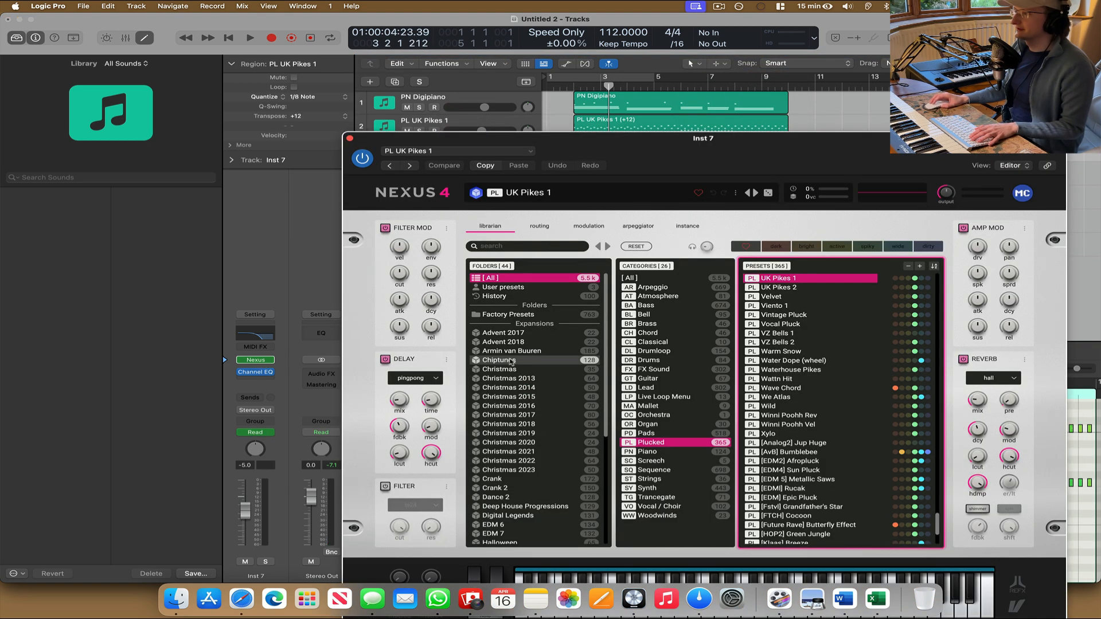
{"action": "left_click", "coordinate": [789, 452]}
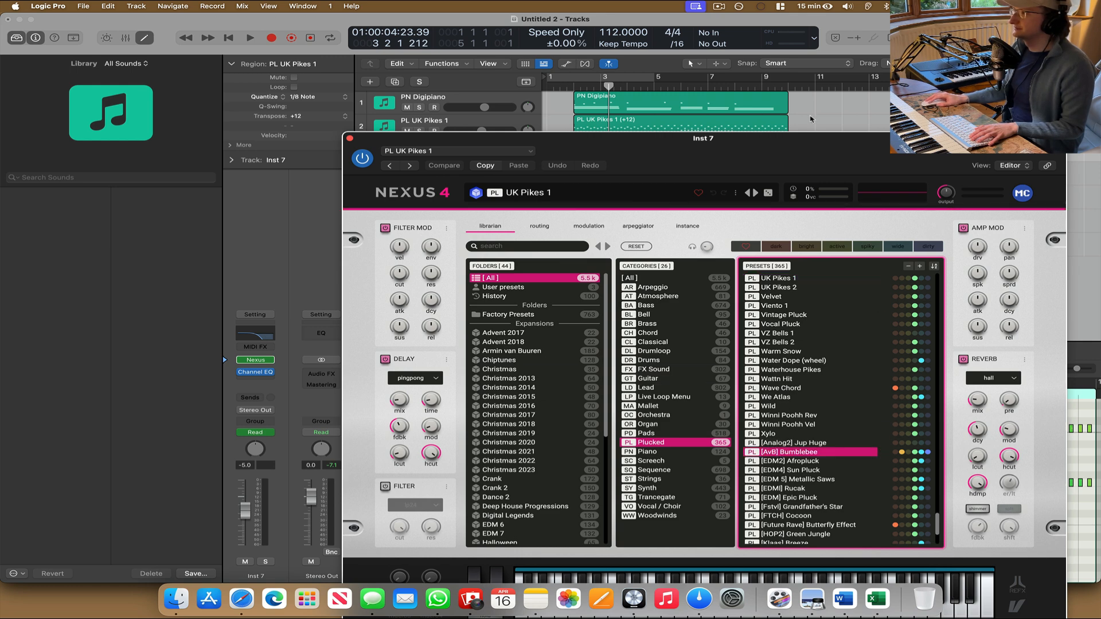
{"action": "left_click", "coordinate": [782, 87]}
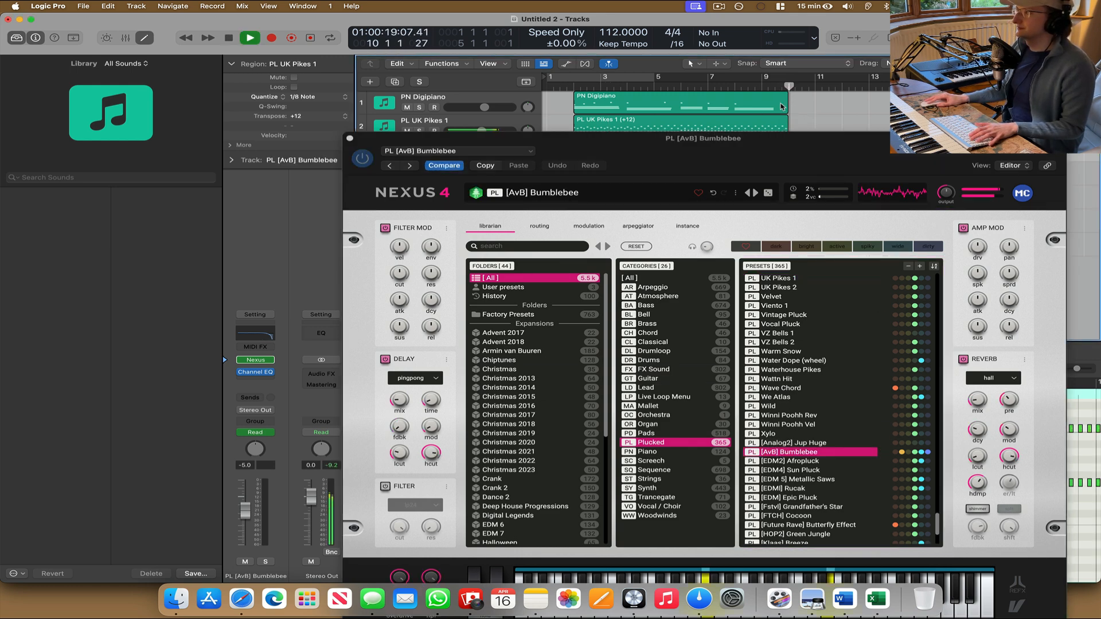
{"action": "left_click", "coordinate": [789, 470]}
{"action": "left_click", "coordinate": [789, 471]}
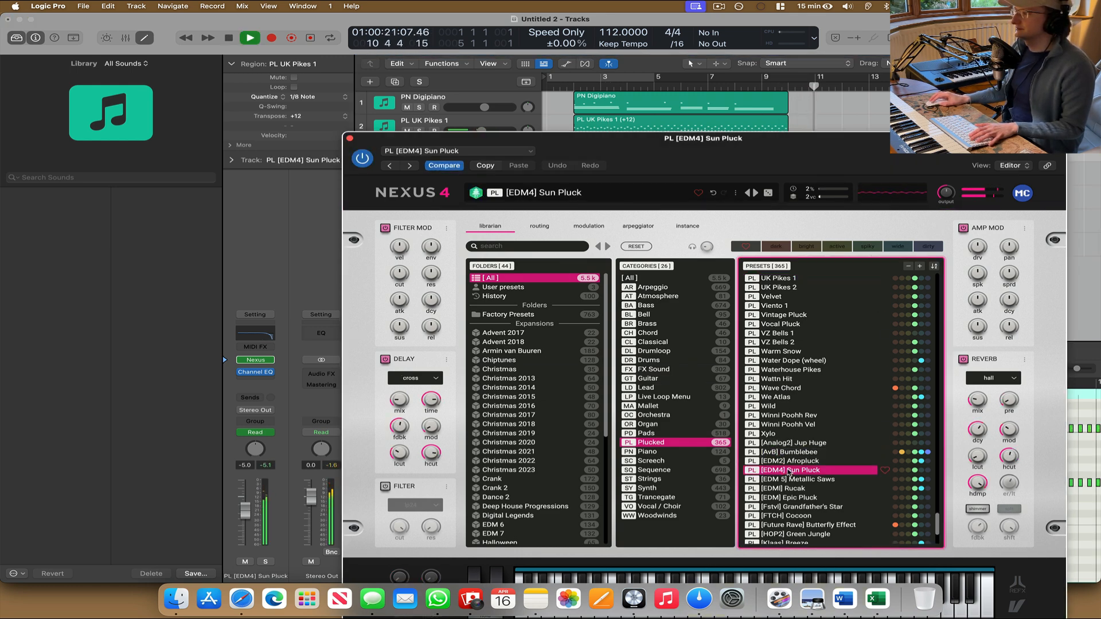
Close the Nexus window, lower the PL [EDM4] Sun Pluck track's volume to -8.2 dB, and stop playback.
{"action": "left_click", "coordinate": [351, 140]}
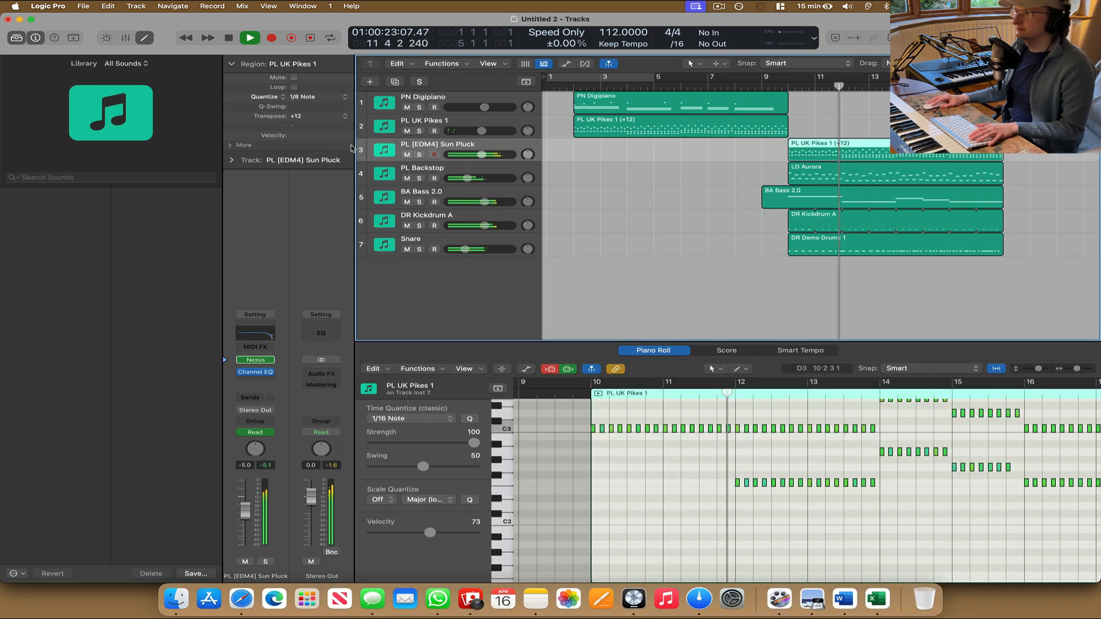
{"action": "left_click_drag", "start_coordinate": [482, 155], "coordinate": [476, 154]}
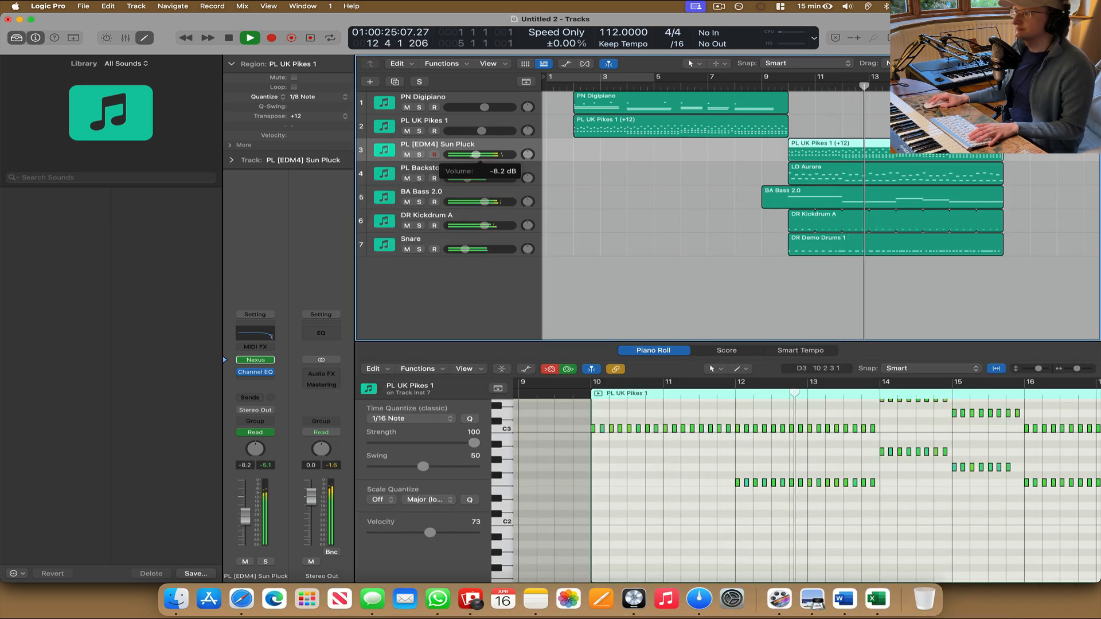
{"action": "key", "text": "space"}
Select the lowest row of notes in bars 12 and 13 of the Sun Pluck region and audition the passage from bar 12.
{"action": "left_click", "coordinate": [665, 492]}
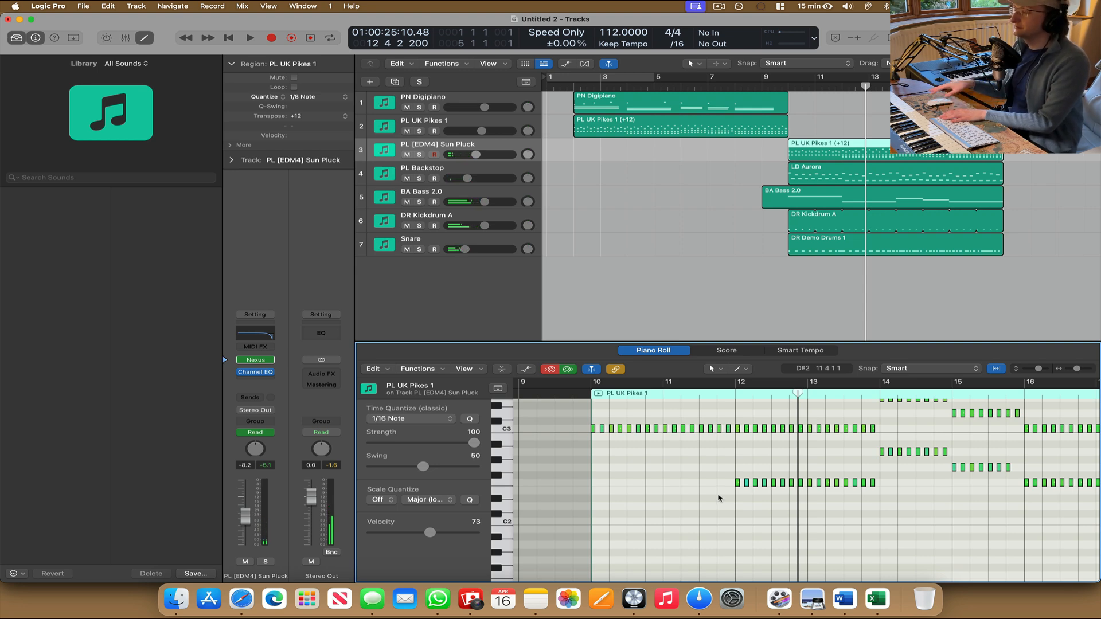
{"action": "left_click_drag", "start_coordinate": [709, 505], "coordinate": [912, 478]}
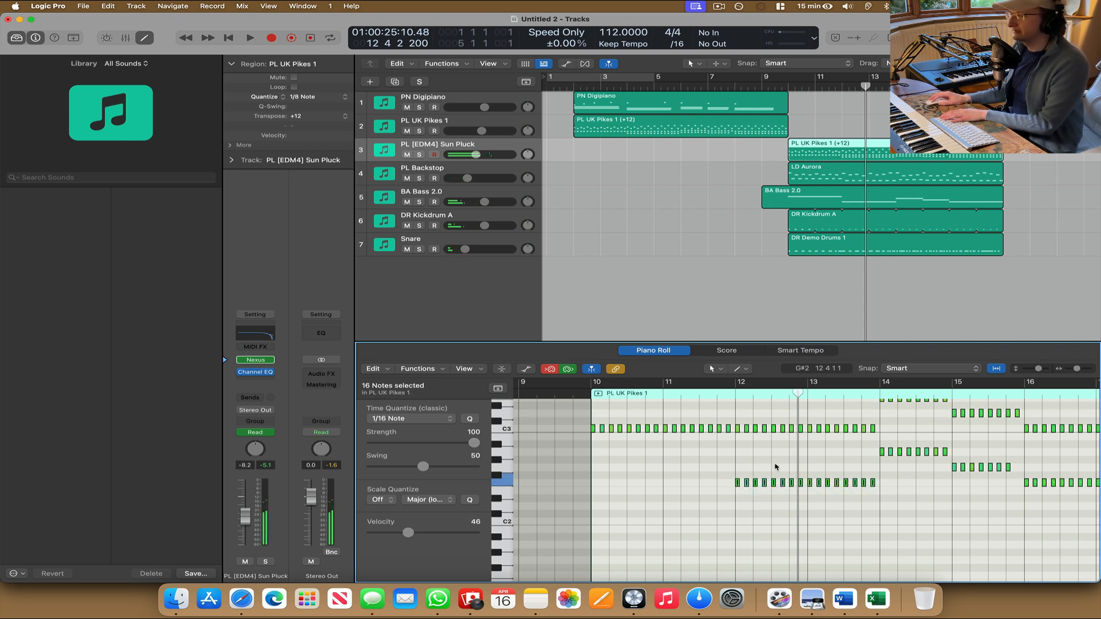
{"action": "left_click", "coordinate": [841, 86]}
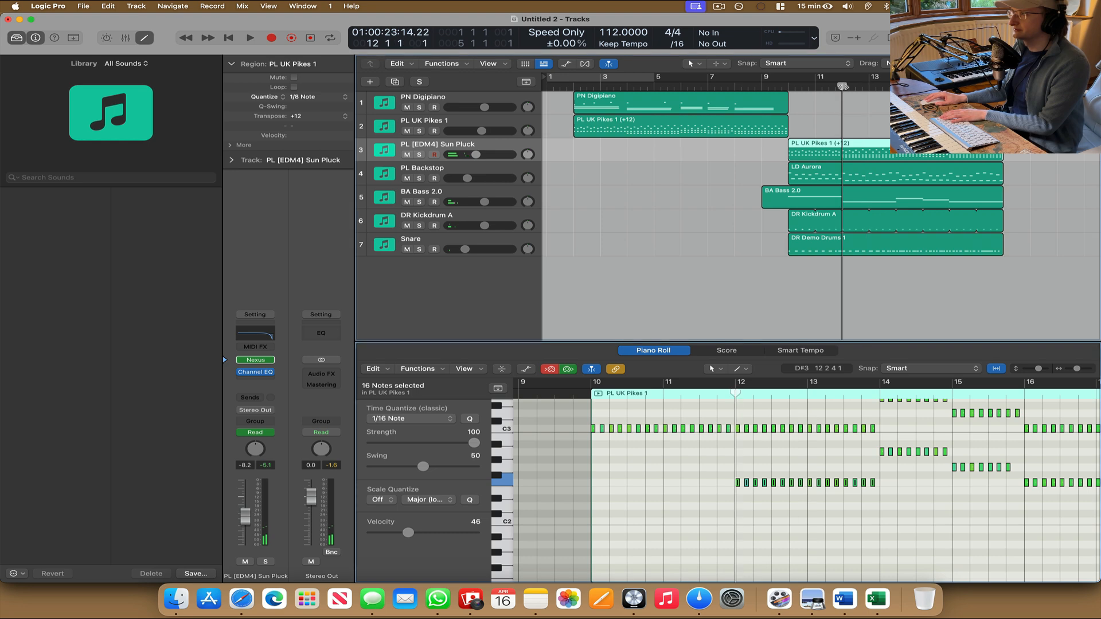
{"action": "key", "text": "space"}
{"action": "key", "text": "space"}
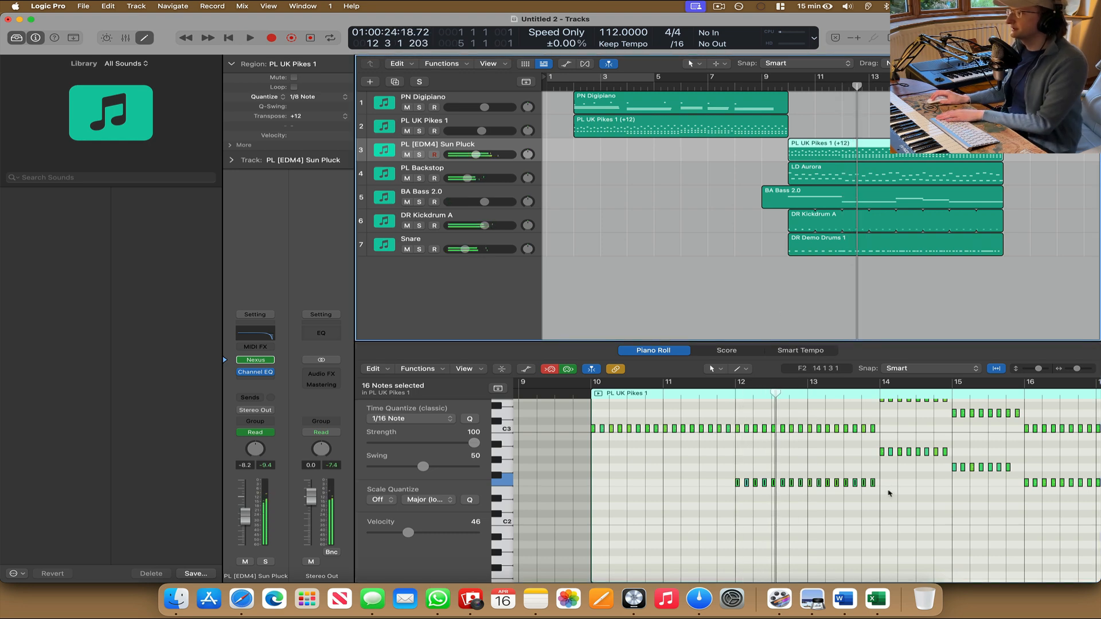
Delete all the low notes around and below C3 throughout the Sun Pluck region, keeping only the upper melody notes.
{"action": "left_click_drag", "start_coordinate": [889, 492], "coordinate": [712, 476]}
{"action": "scroll", "coordinate": [717, 464], "scroll_direction": "up", "scroll_amount": 5}
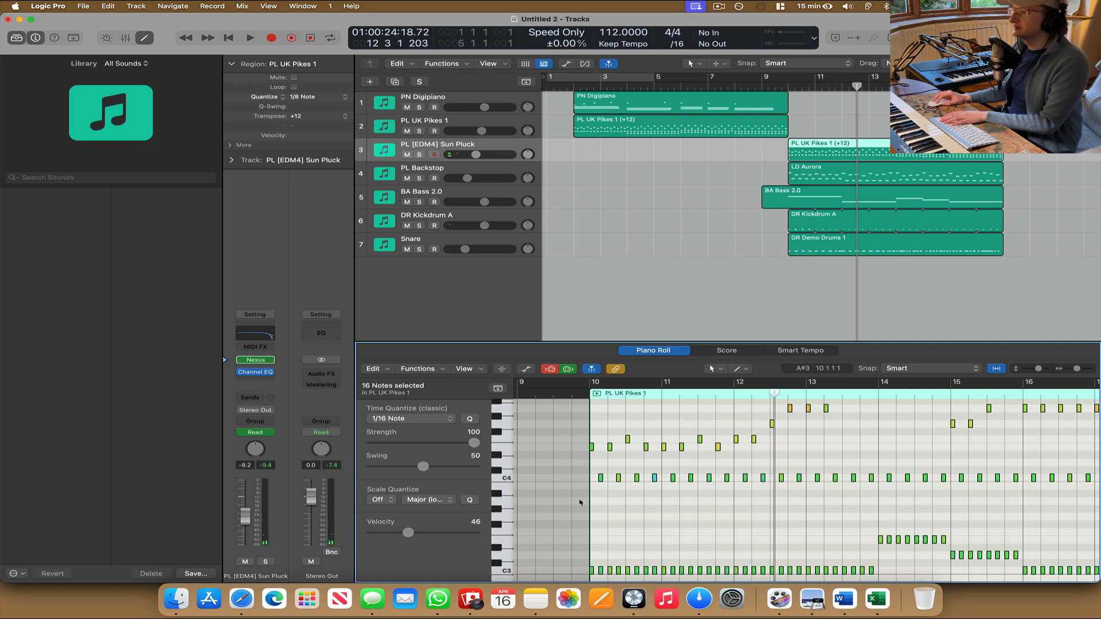
{"action": "left_click_drag", "start_coordinate": [569, 503], "coordinate": [966, 590]}
{"action": "scroll", "coordinate": [850, 524], "scroll_direction": "right", "scroll_amount": 5}
{"action": "key", "text": "BackSpace"}
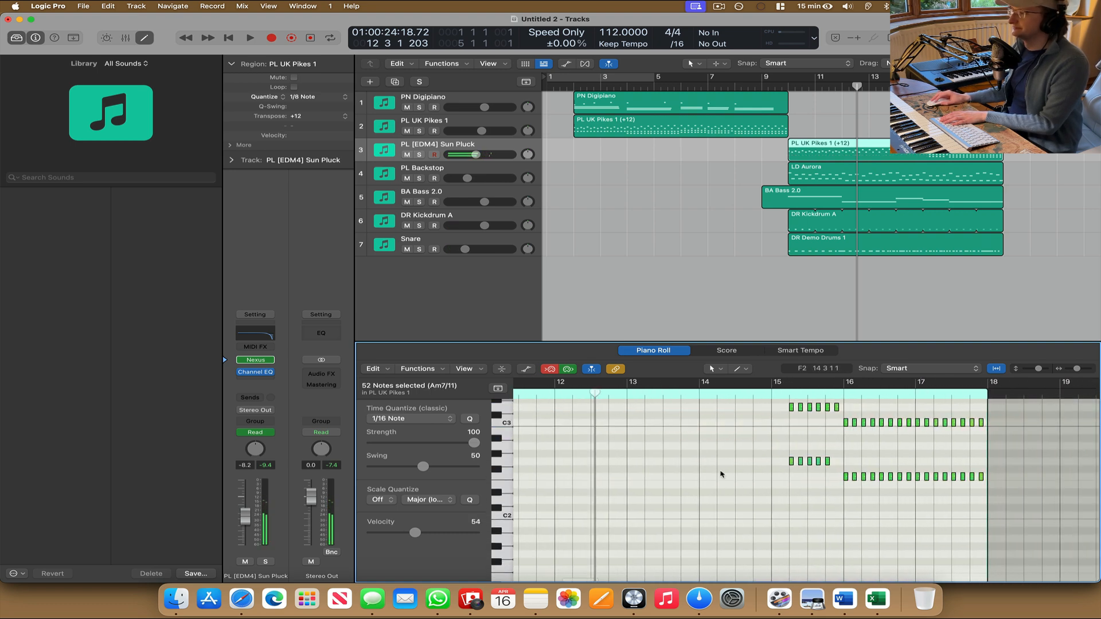
{"action": "left_click_drag", "start_coordinate": [721, 475], "coordinate": [995, 421]}
{"action": "key", "text": "BackSpace"}
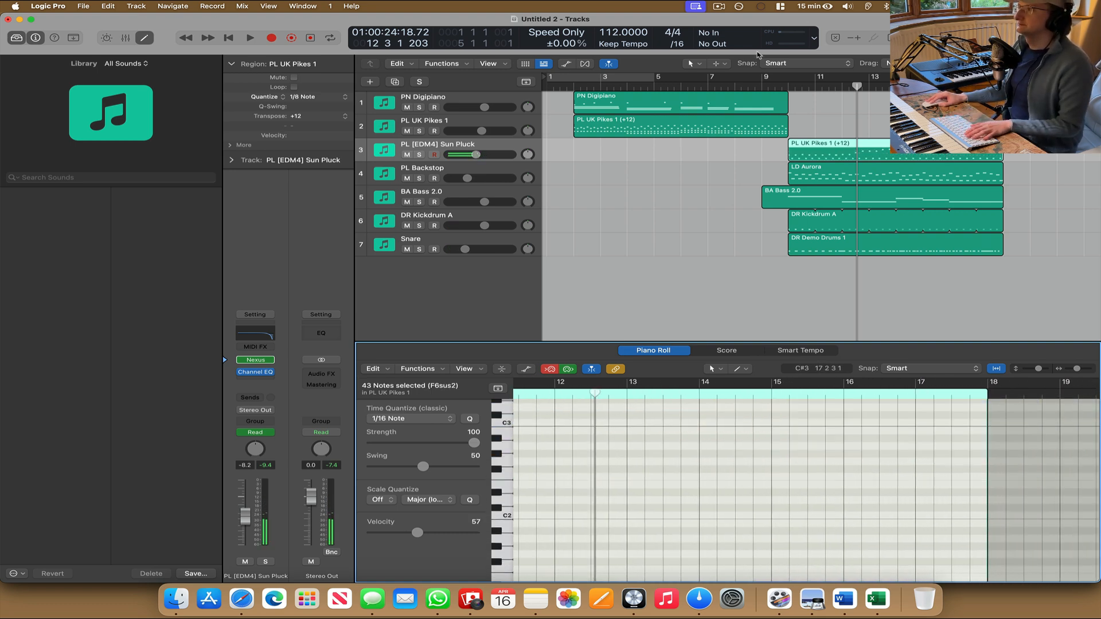
Play from bar 10, lower the PL [EDM4] Sun Pluck track's volume to -14.4 dB, and stop playback.
{"action": "double_click", "coordinate": [774, 82]}
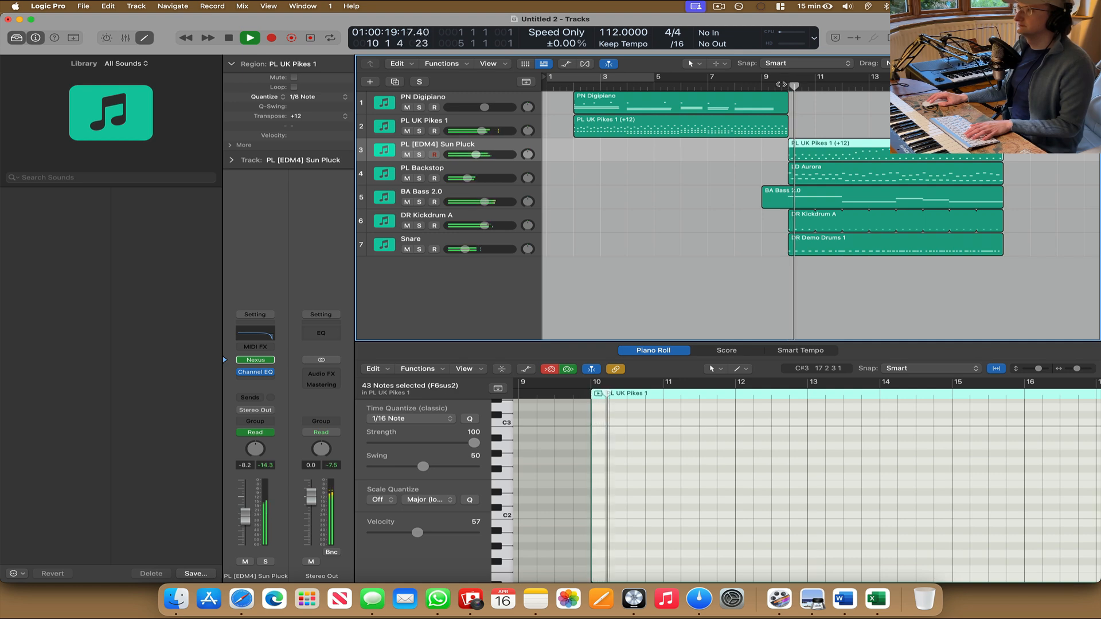
{"action": "left_click_drag", "start_coordinate": [514, 160], "coordinate": [507, 160]}
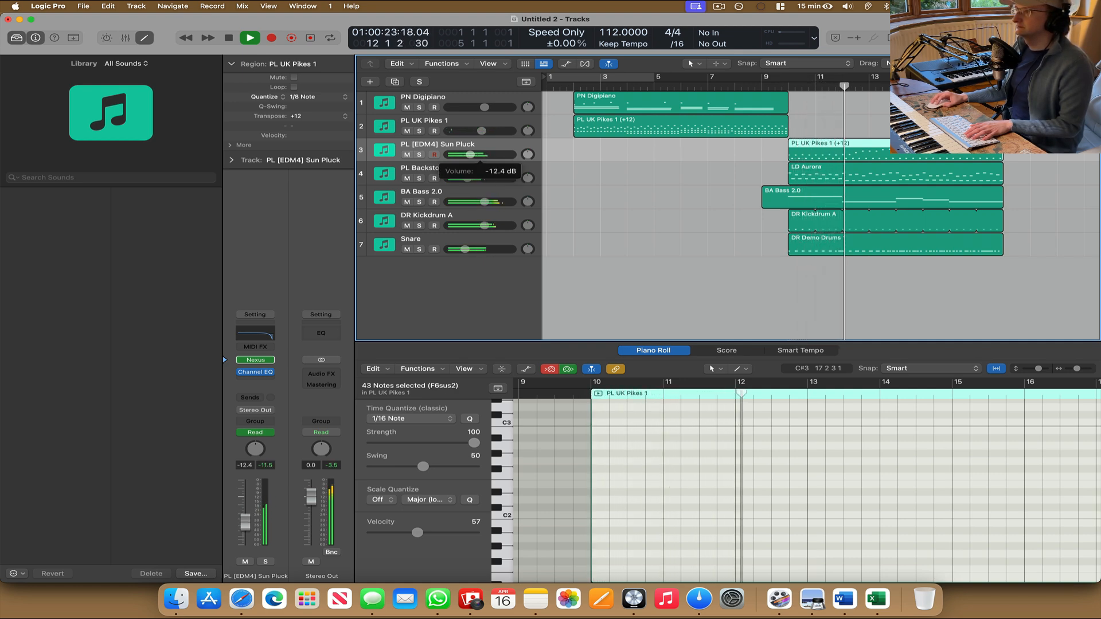
{"action": "left_click_drag", "start_coordinate": [470, 155], "coordinate": [468, 155]}
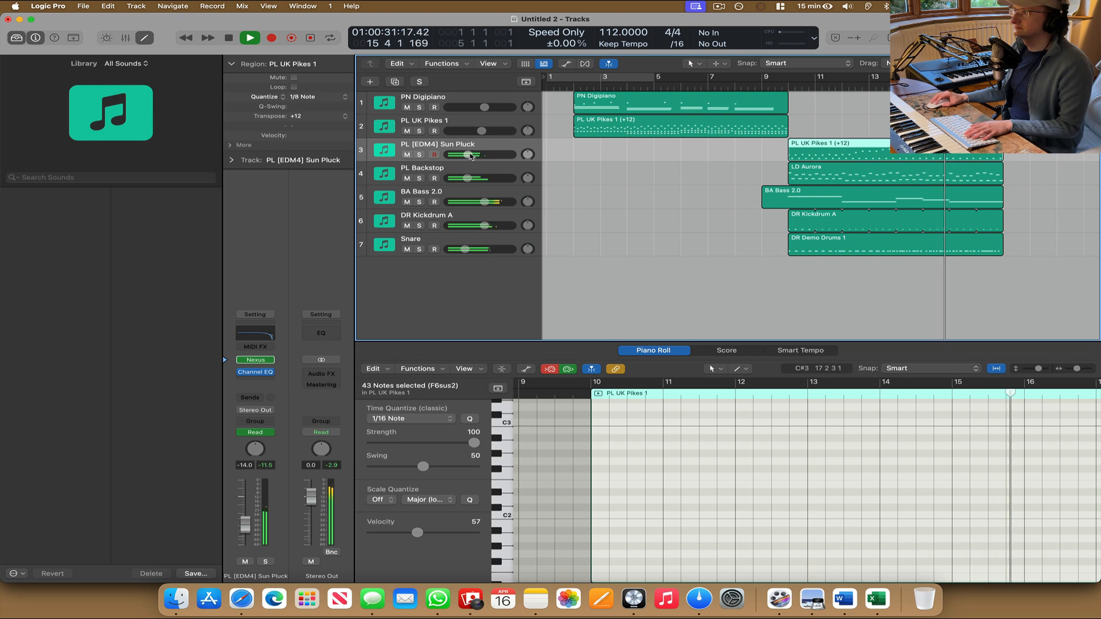
{"action": "left_click", "coordinate": [467, 156]}
{"action": "left_click_drag", "start_coordinate": [468, 156], "coordinate": [466, 156]}
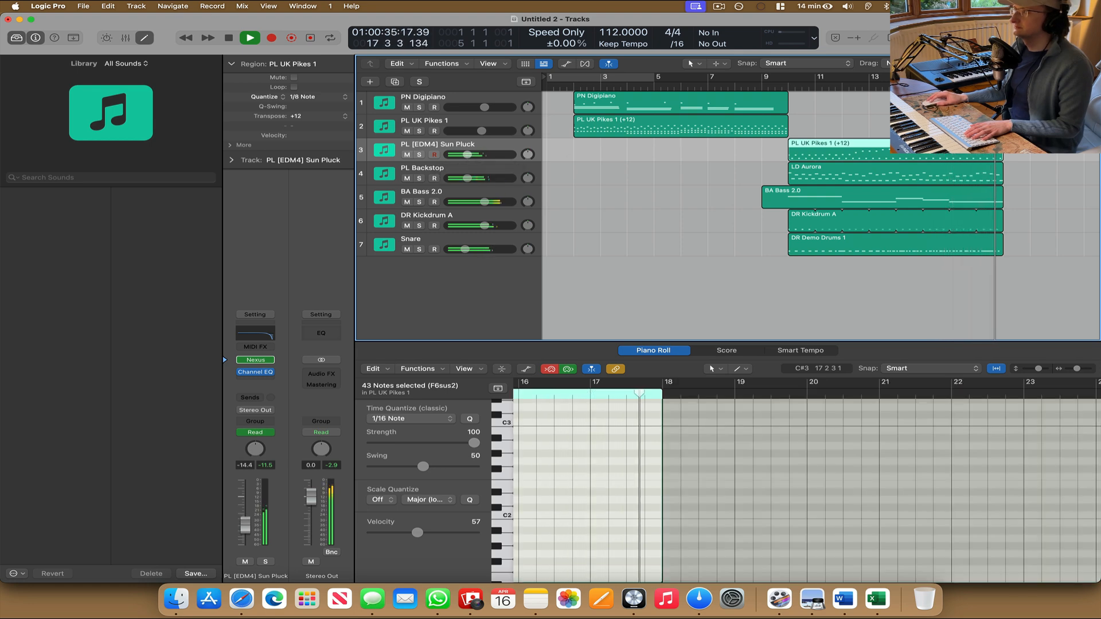
{"action": "key", "text": "space"}
Duplicate the PL [EDM4] Sun Pluck track and show the Lead category presets in the new track's Nexus.
{"action": "key", "text": "super+Right"}
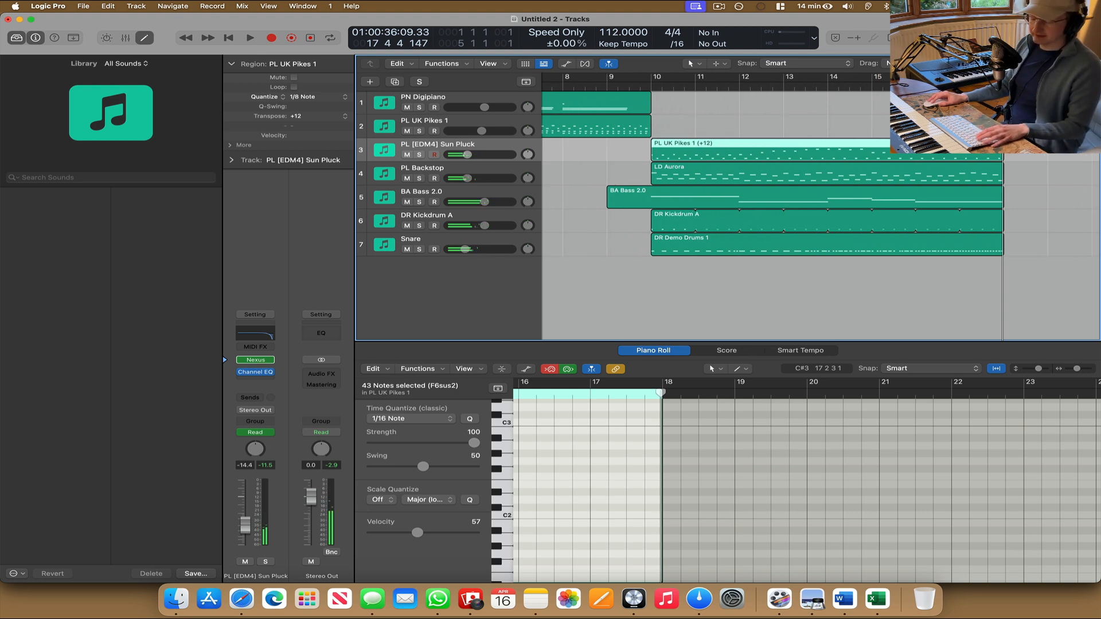
{"action": "key", "text": "super+d"}
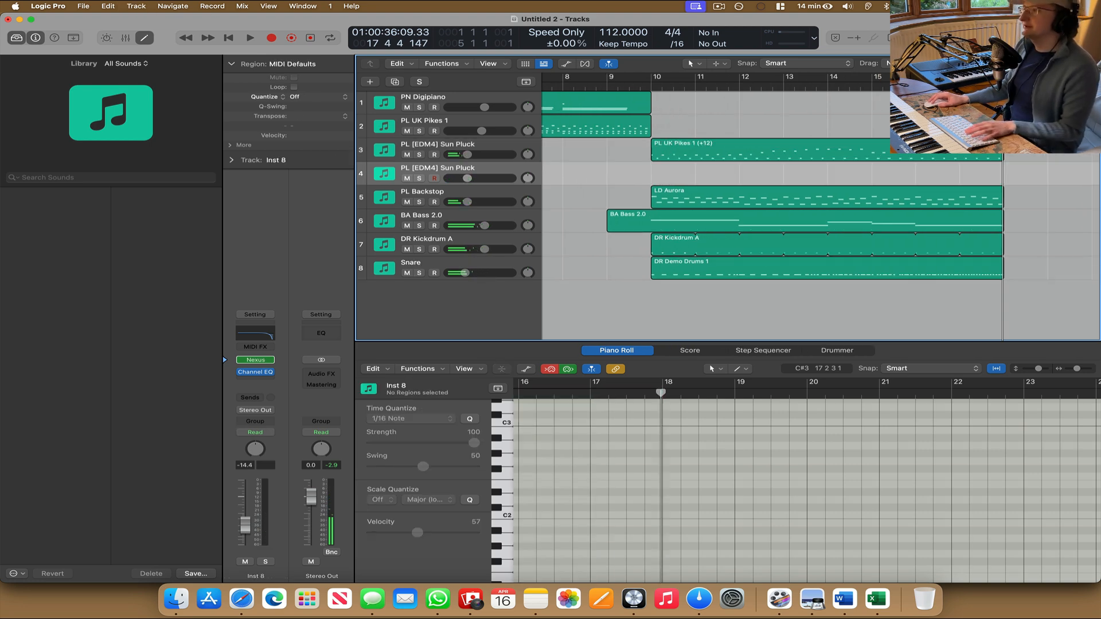
{"action": "left_click", "coordinate": [256, 360]}
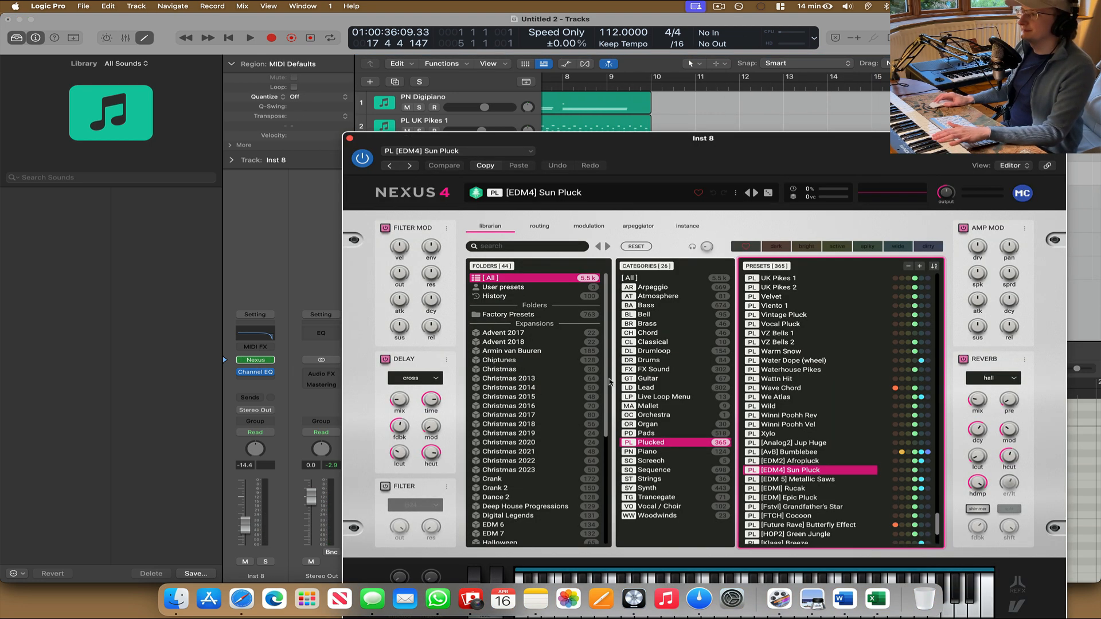
{"action": "left_click", "coordinate": [648, 388]}
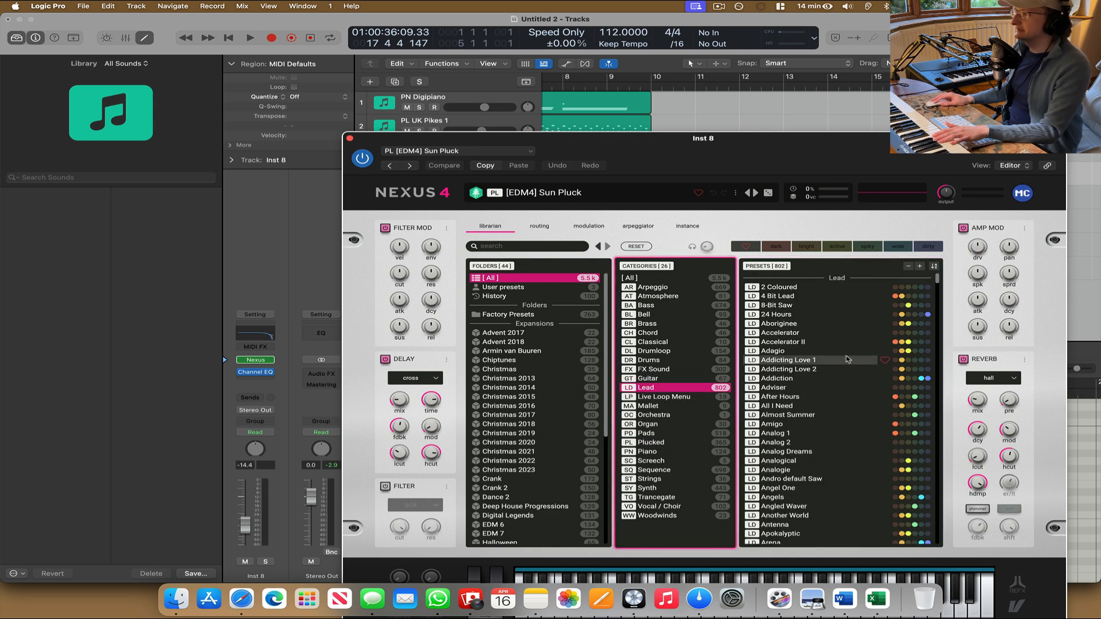
Audition Lead presets including Adagio, Angels, Analog 1 and Dutch Lead 1, and load EDM Pop Square on the new track.
{"action": "left_click", "coordinate": [821, 352]}
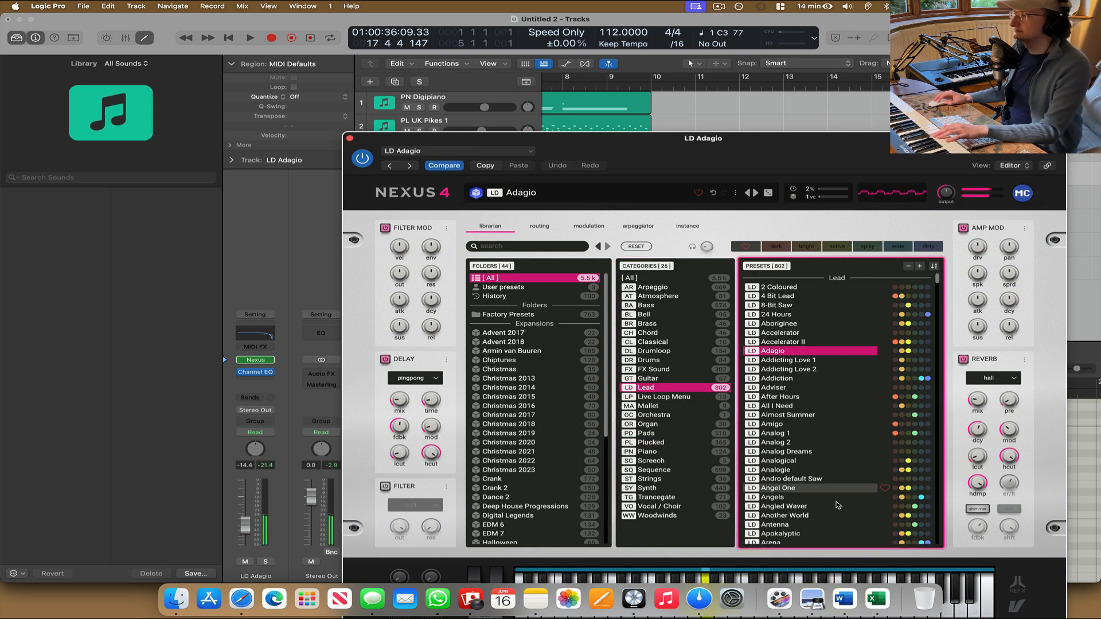
{"action": "left_click", "coordinate": [817, 497]}
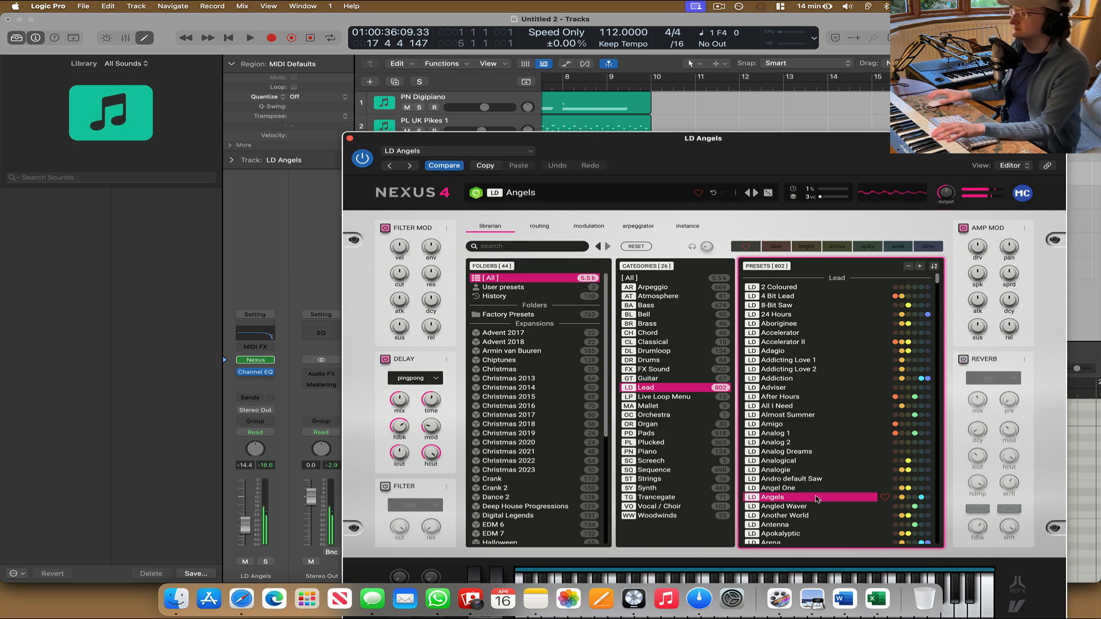
{"action": "left_click", "coordinate": [803, 433]}
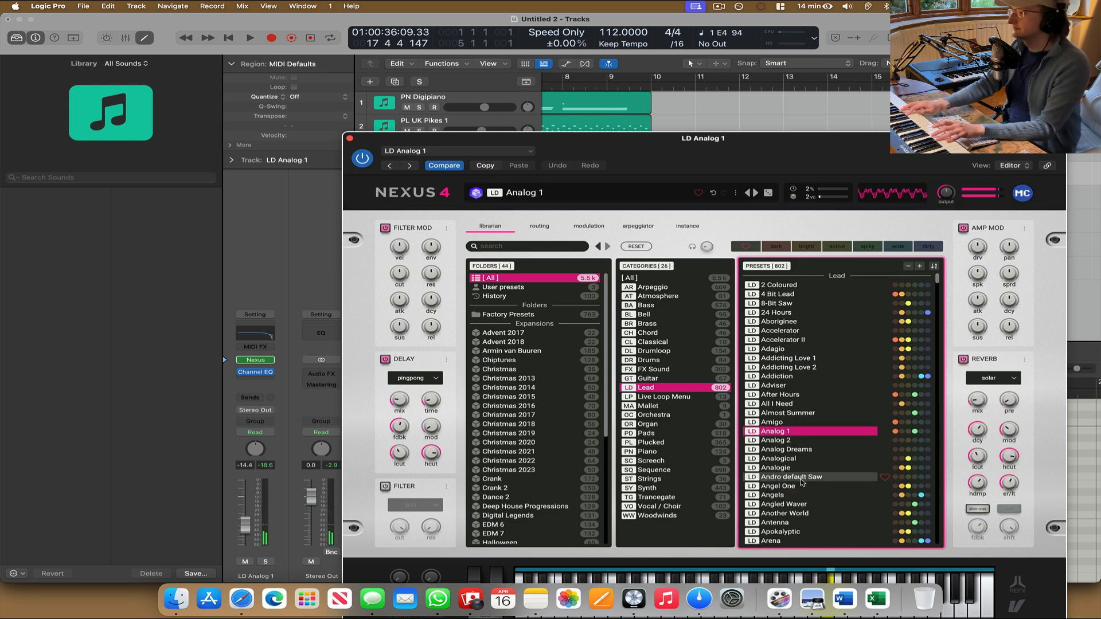
{"action": "scroll", "coordinate": [823, 408], "scroll_direction": "down", "scroll_amount": 10}
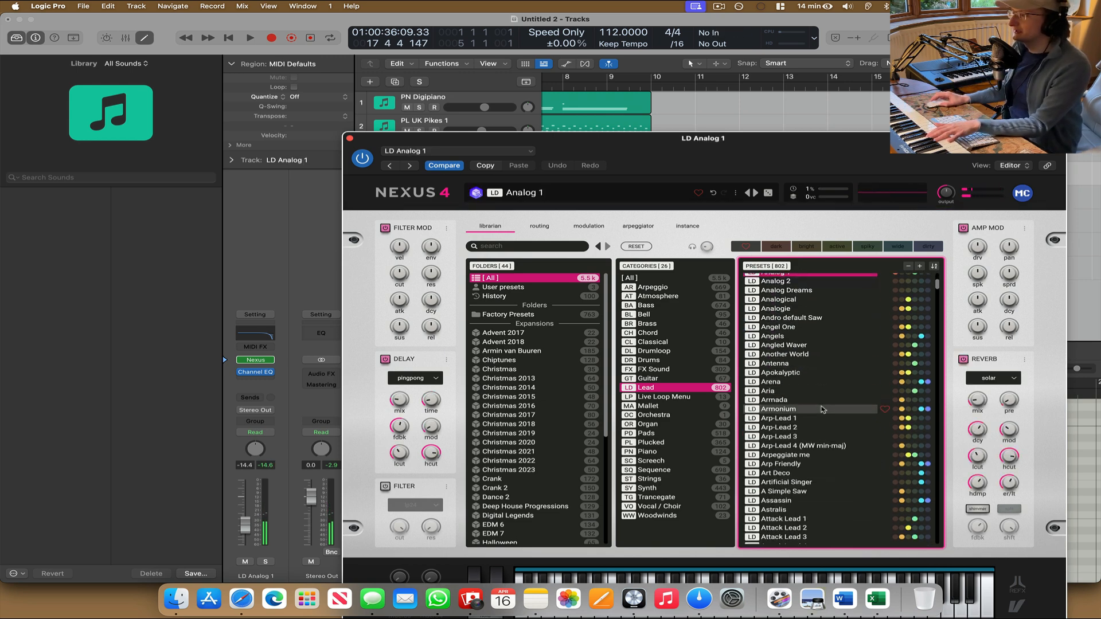
{"action": "scroll", "coordinate": [824, 409], "scroll_direction": "down", "scroll_amount": 20}
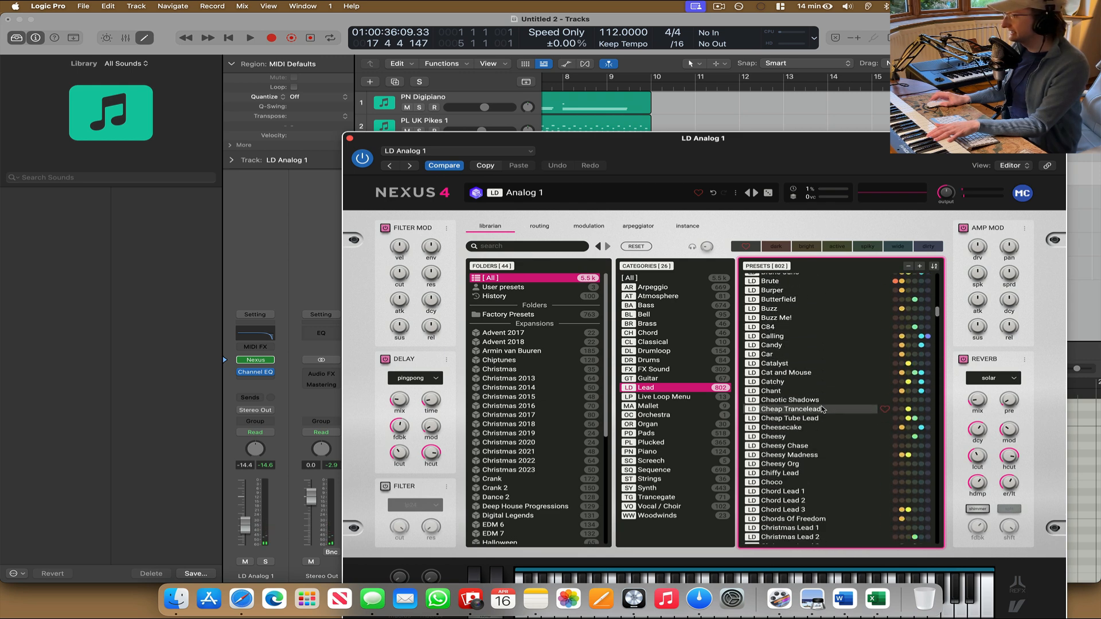
{"action": "scroll", "coordinate": [824, 409], "scroll_direction": "down", "scroll_amount": 15}
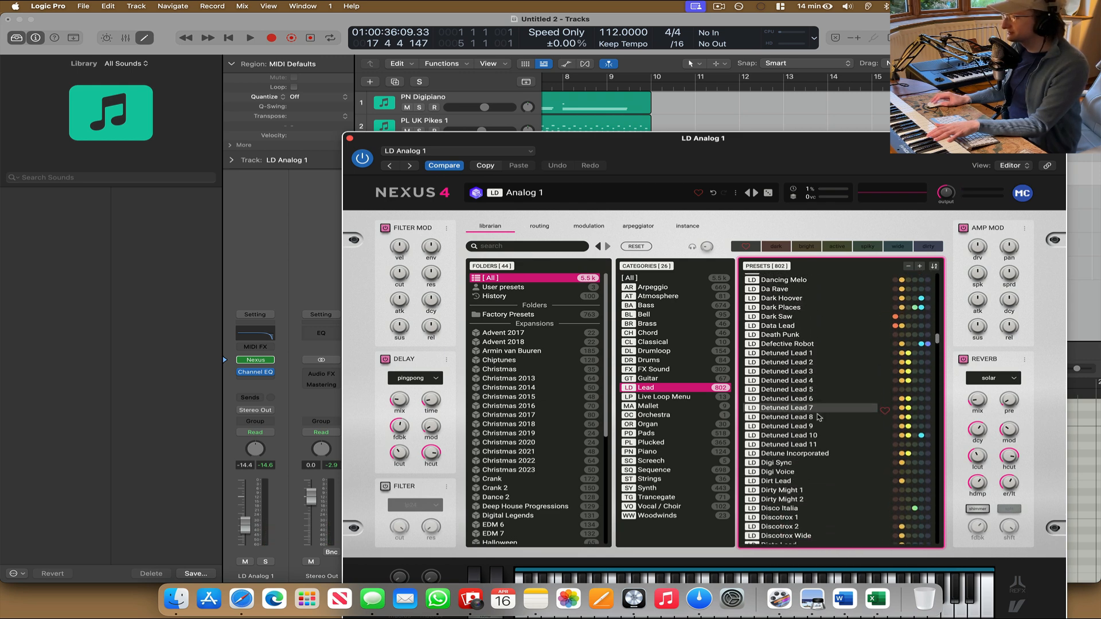
{"action": "scroll", "coordinate": [802, 504], "scroll_direction": "down", "scroll_amount": 10}
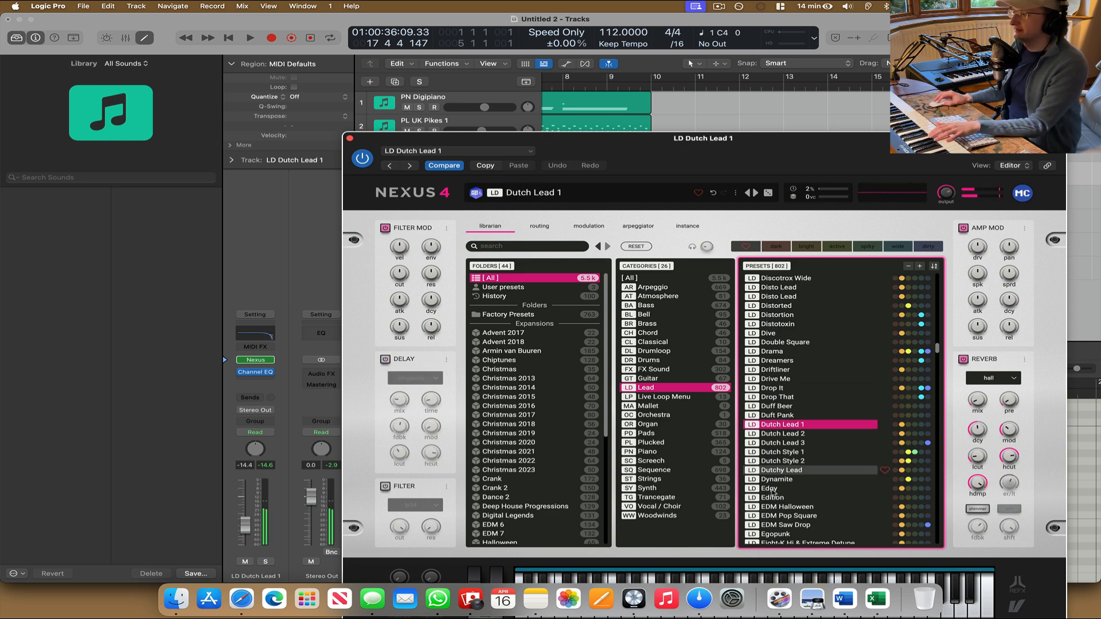
{"action": "left_click", "coordinate": [775, 515]}
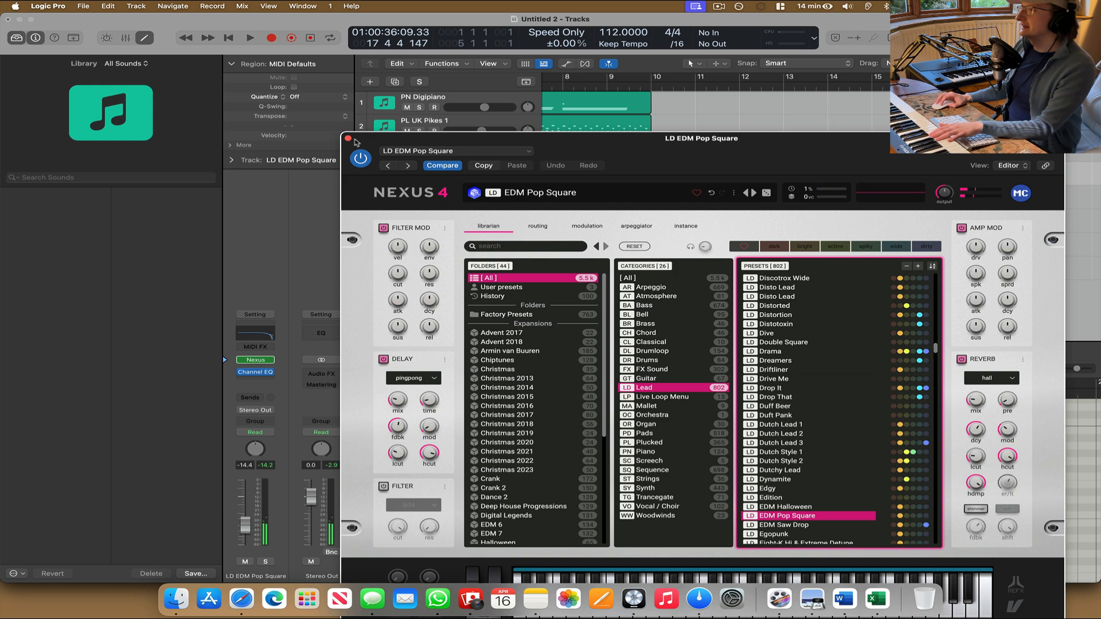
Start playback from bar 9, record a one-bar lead pattern at bar 10 on the LD EDM Pop Square track, and stop.
{"action": "left_click", "coordinate": [350, 139]}
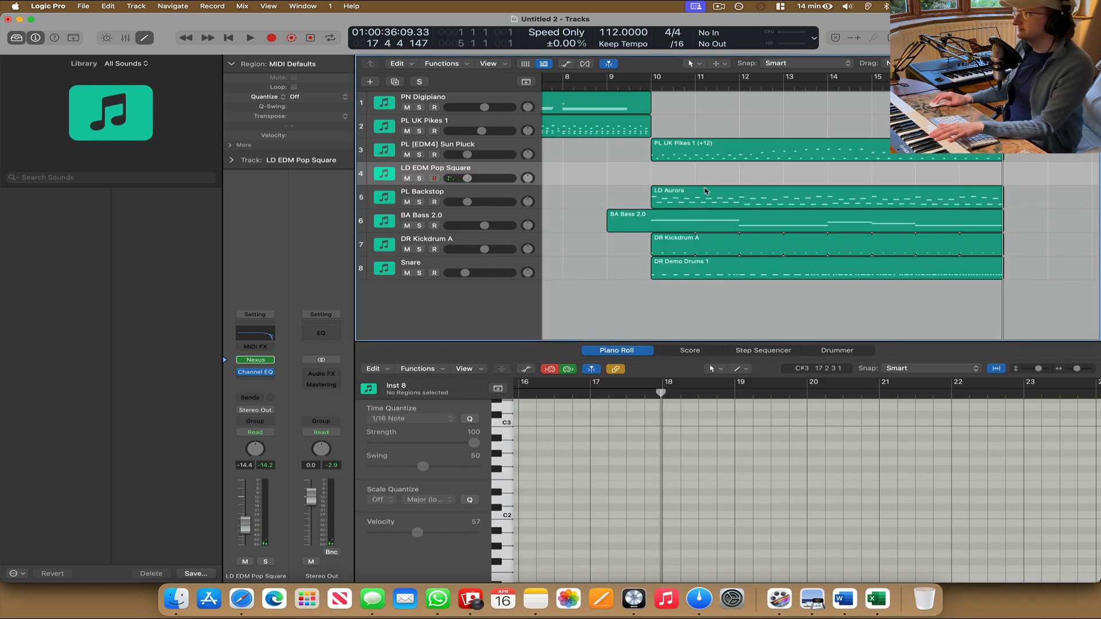
{"action": "left_click", "coordinate": [692, 65]}
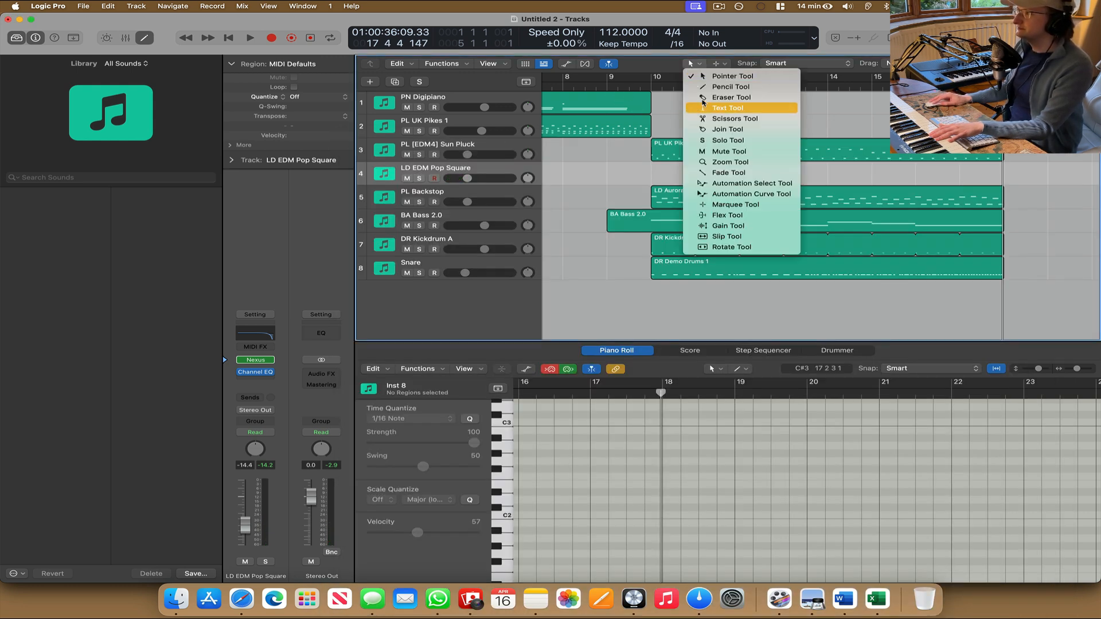
{"action": "left_click", "coordinate": [711, 81]}
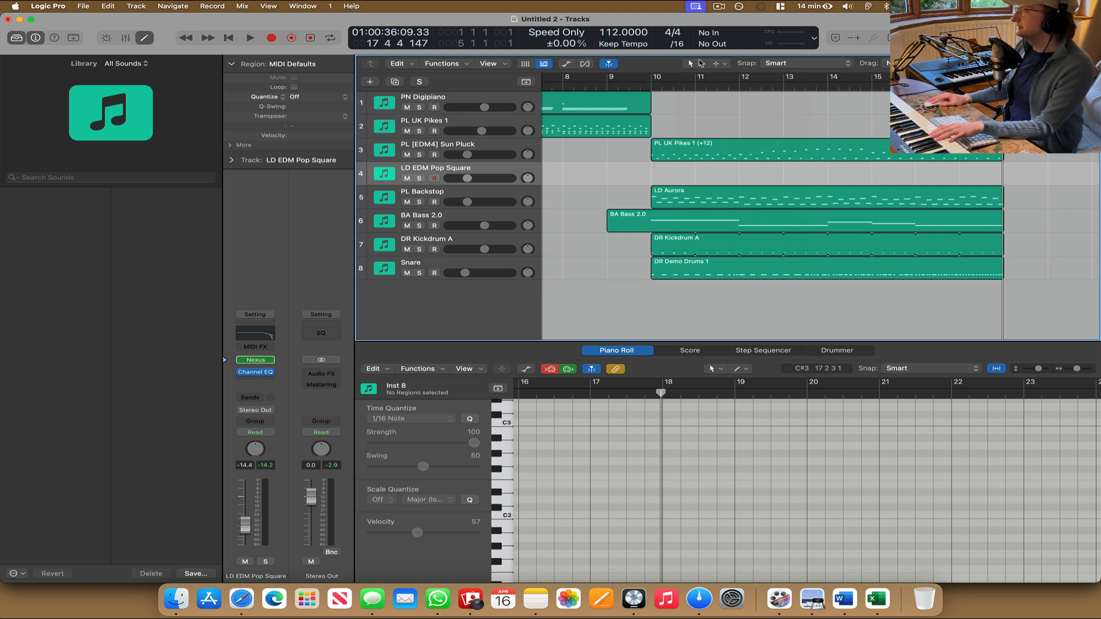
{"action": "left_click", "coordinate": [700, 63]}
{"action": "left_click", "coordinate": [624, 107]}
{"action": "left_click", "coordinate": [609, 86]}
{"action": "key", "text": "space"}
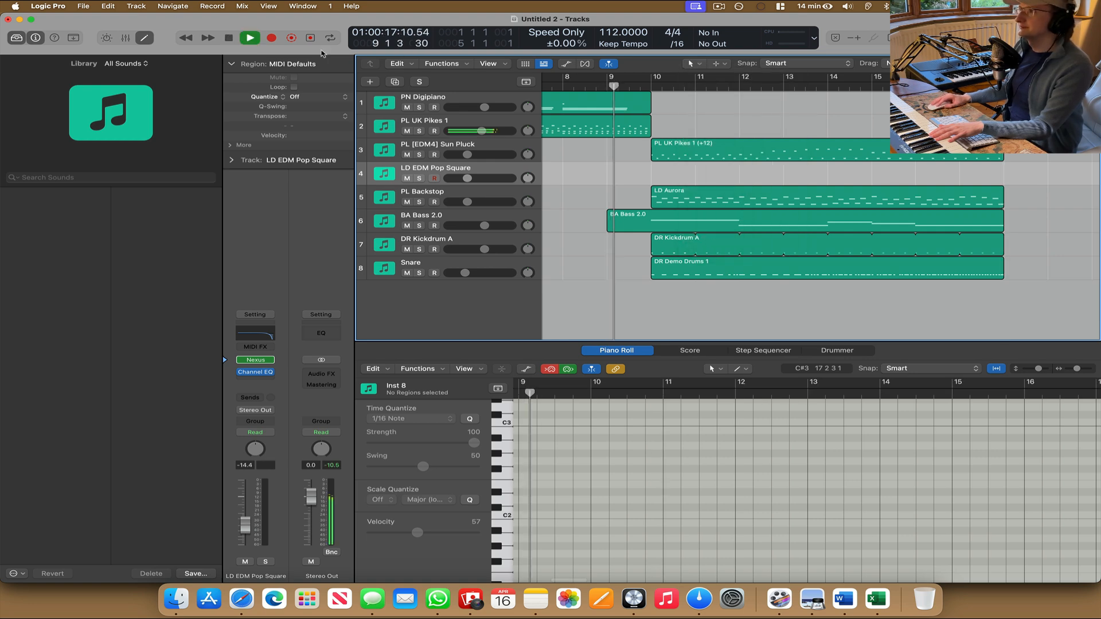
{"action": "left_click", "coordinate": [271, 38]}
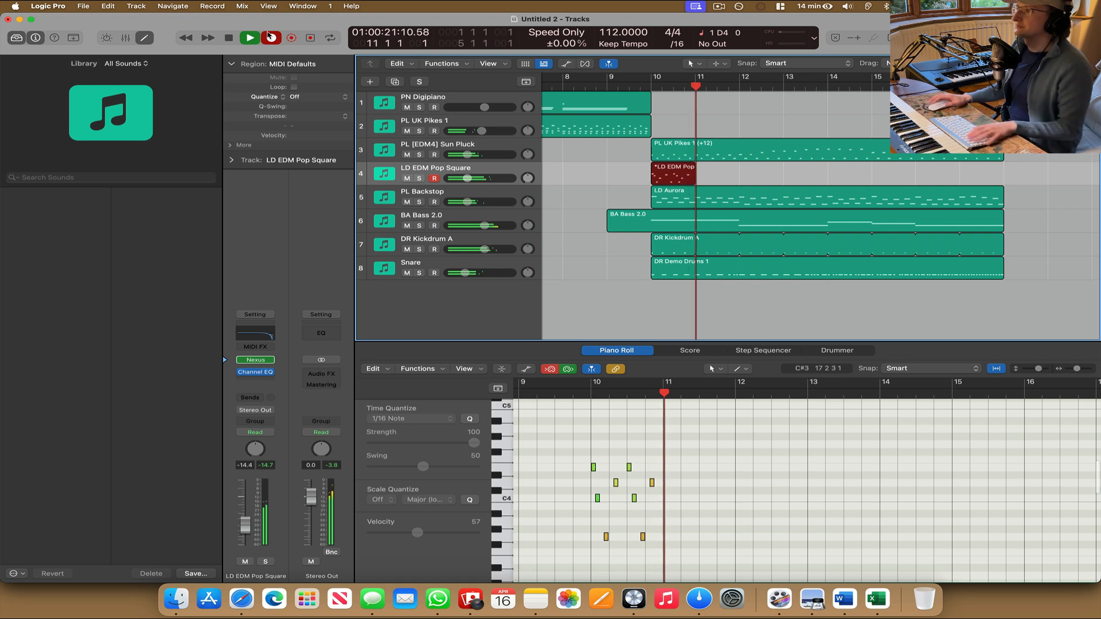
{"action": "key", "text": "space"}
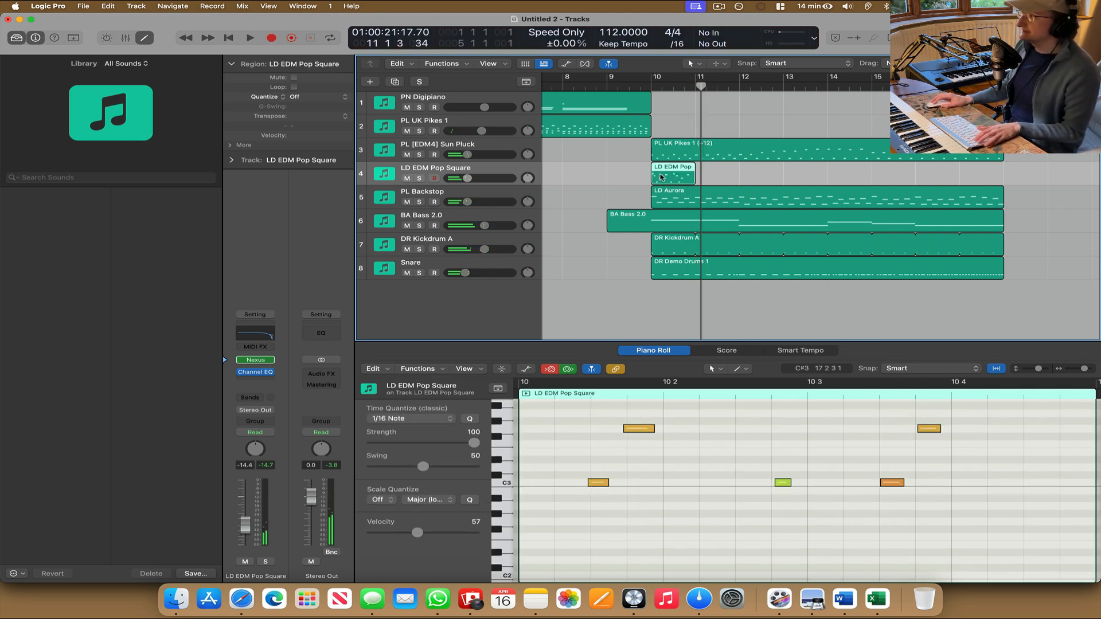
Quantize the recorded region to 1/16 Note, loop it up to bar 18, and lower the track's volume to -29.0 dB.
{"action": "left_click_drag", "start_coordinate": [699, 166], "coordinate": [1008, 185]}
{"action": "key", "text": "space"}
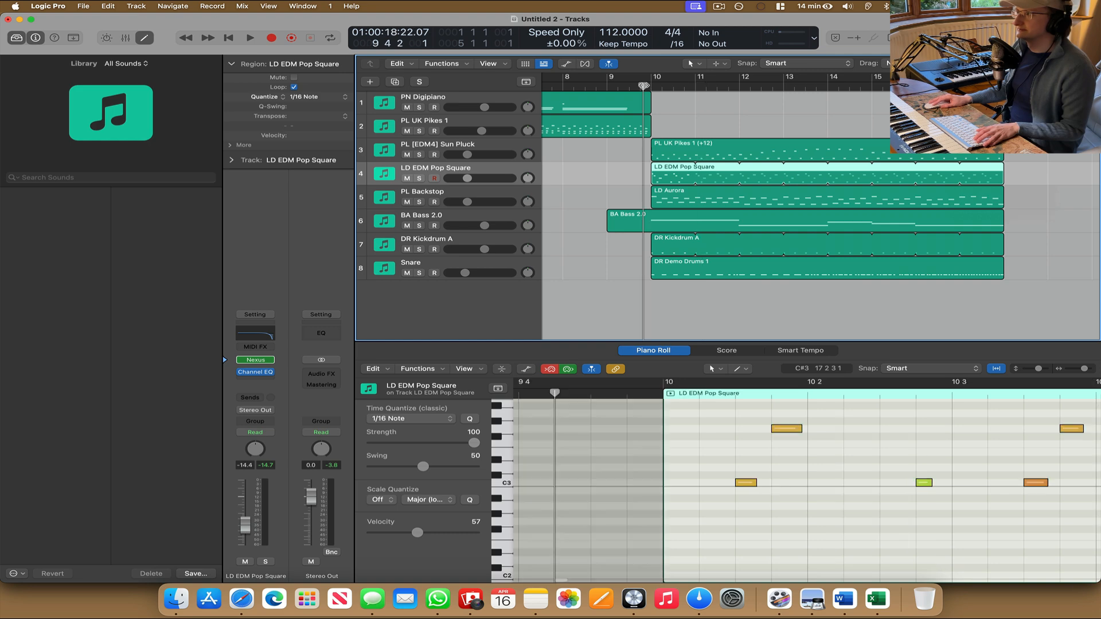
{"action": "left_click_drag", "start_coordinate": [462, 179], "coordinate": [456, 179]}
{"action": "key", "text": "space"}
Audition Lead presets in the track's Nexus during playback, including Electron, Escape A, Eurobuzzer 1, Final Boss and Fizzer.
{"action": "left_click", "coordinate": [256, 361]}
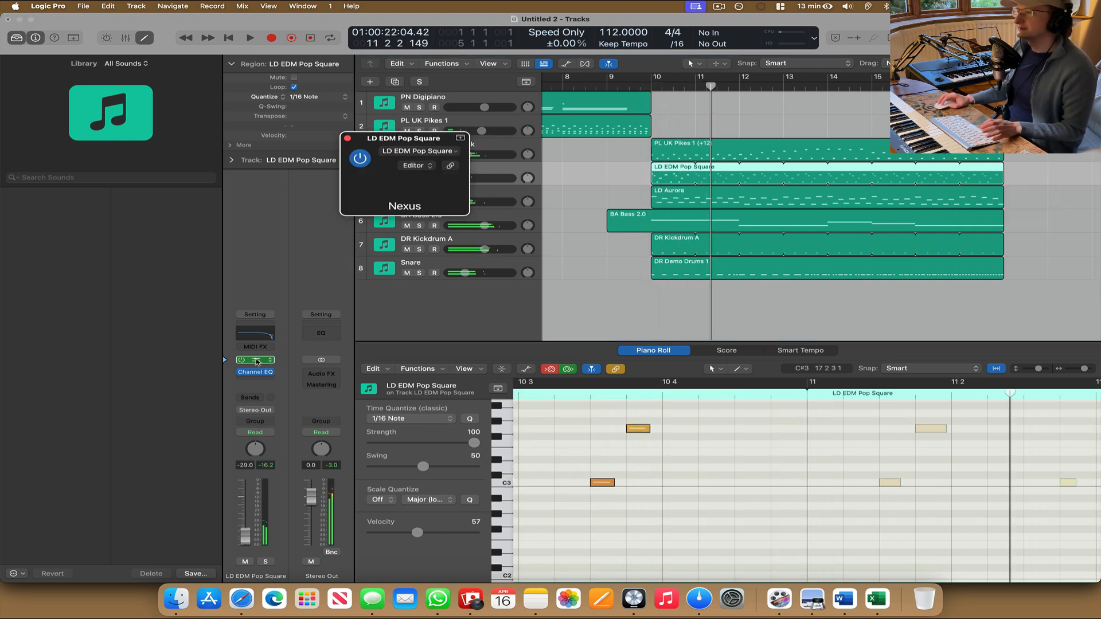
{"action": "scroll", "coordinate": [780, 441], "scroll_direction": "down", "scroll_amount": 5}
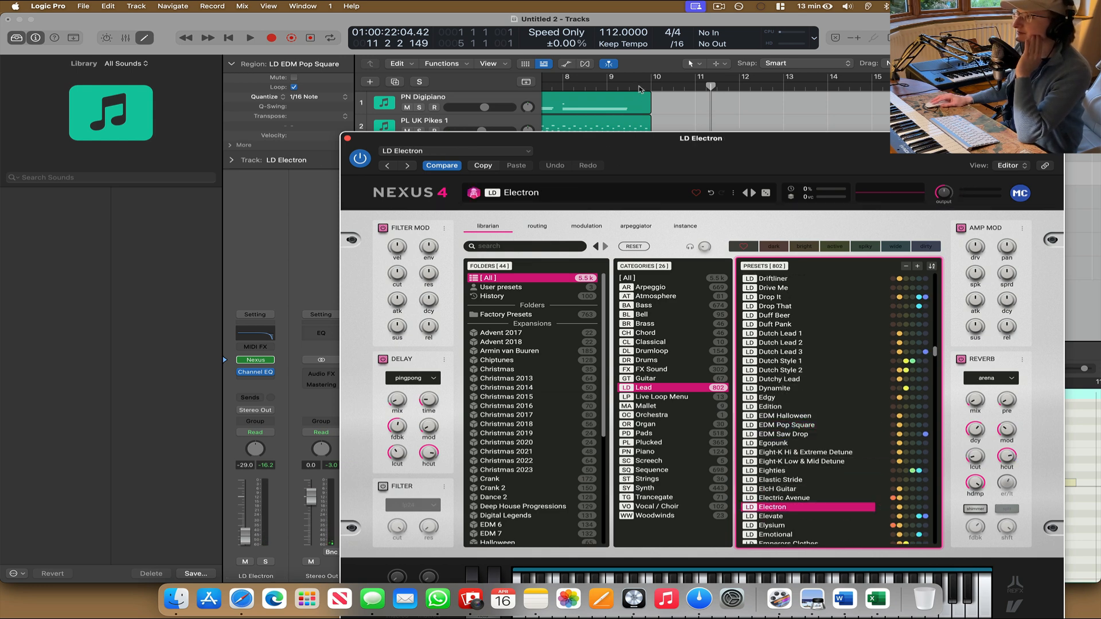
{"action": "left_click", "coordinate": [644, 87]}
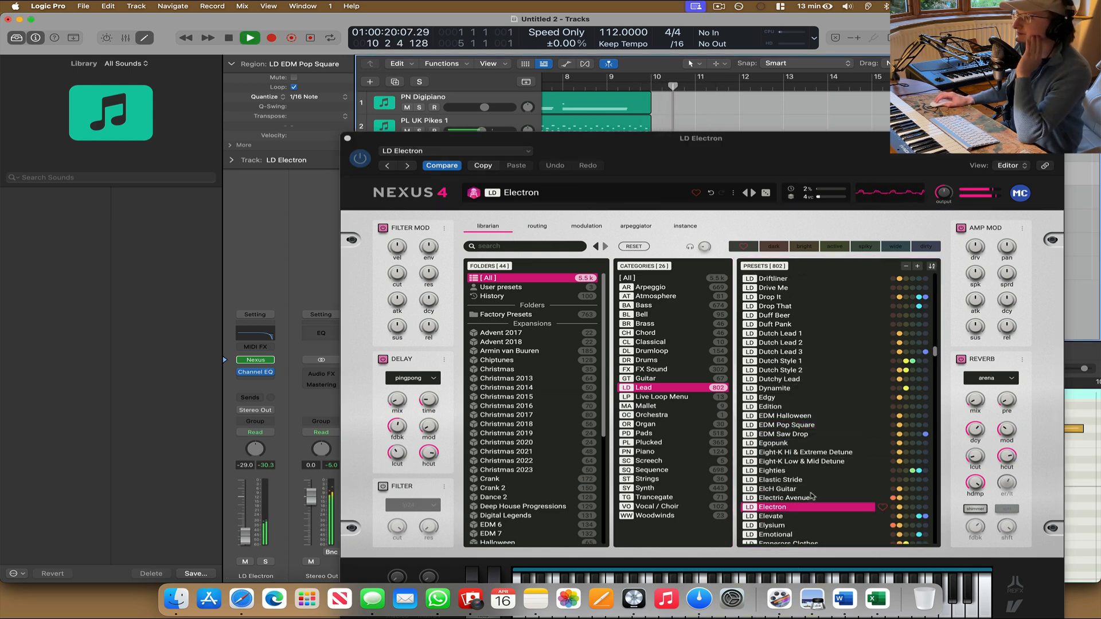
{"action": "scroll", "coordinate": [806, 474], "scroll_direction": "down", "scroll_amount": 7}
{"action": "left_click", "coordinate": [806, 474]}
{"action": "left_click", "coordinate": [805, 484]}
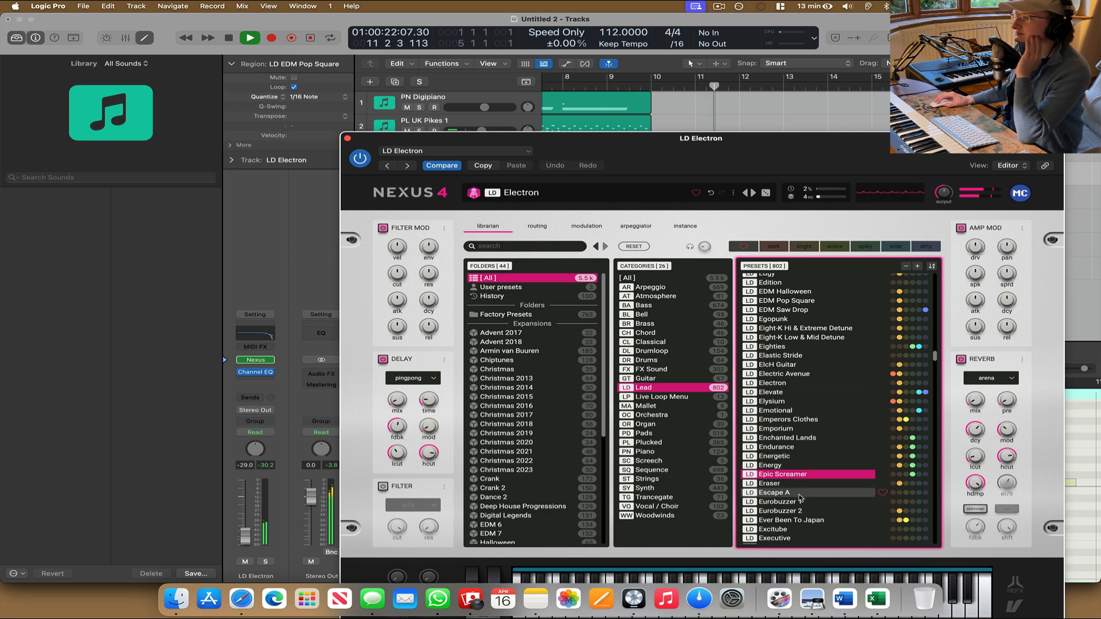
{"action": "left_click", "coordinate": [805, 492]}
{"action": "left_click", "coordinate": [805, 503]}
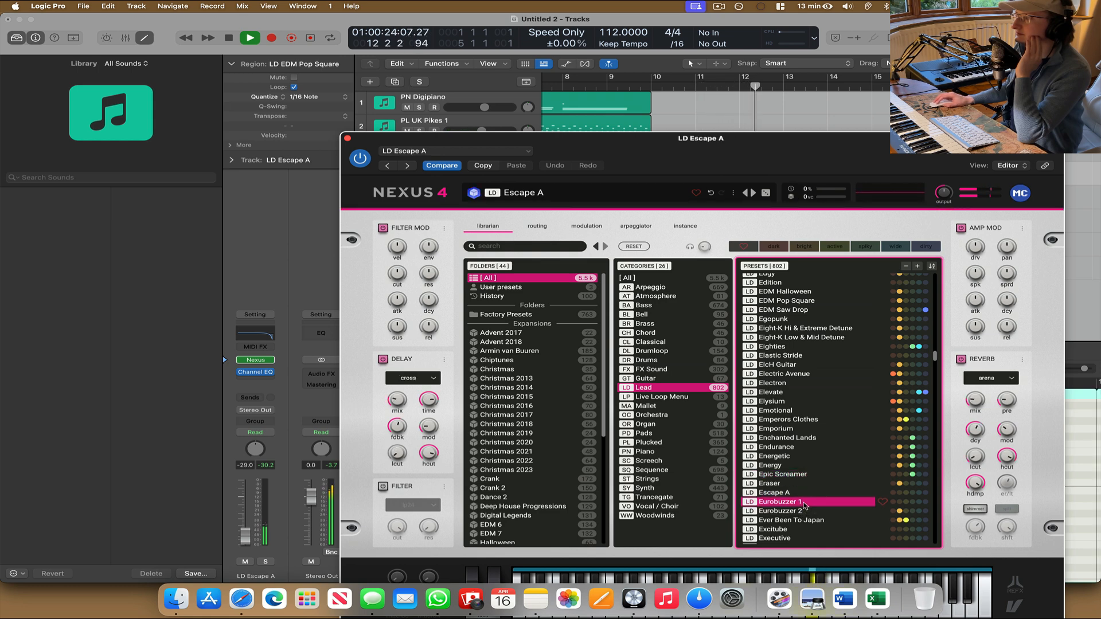
{"action": "scroll", "coordinate": [806, 505], "scroll_direction": "down", "scroll_amount": 6}
{"action": "left_click", "coordinate": [806, 507]}
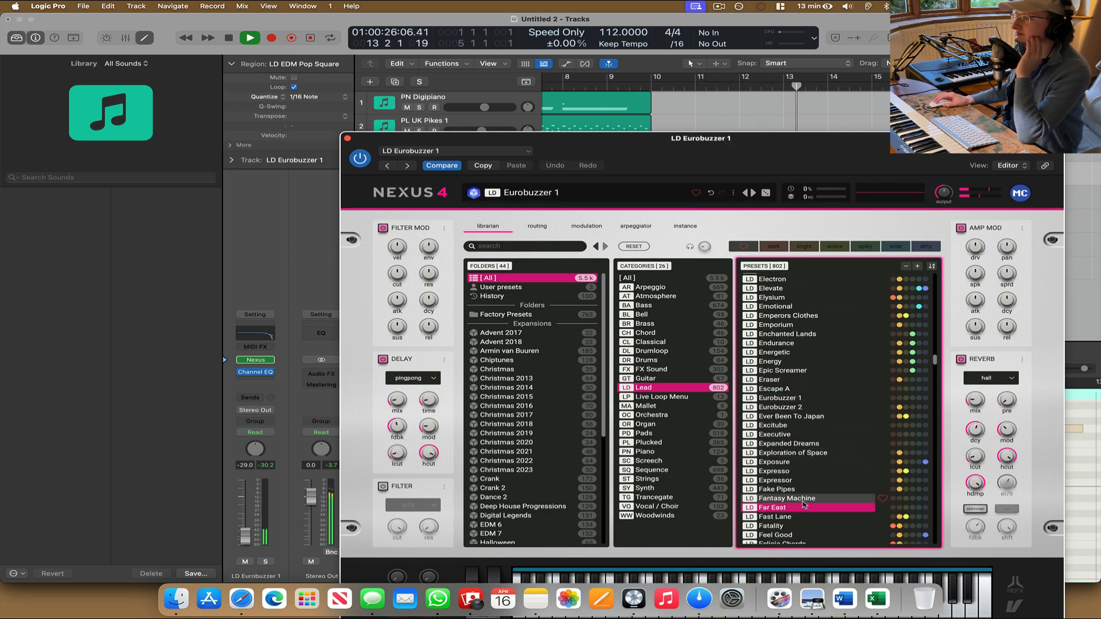
{"action": "scroll", "coordinate": [800, 494], "scroll_direction": "down", "scroll_amount": 6}
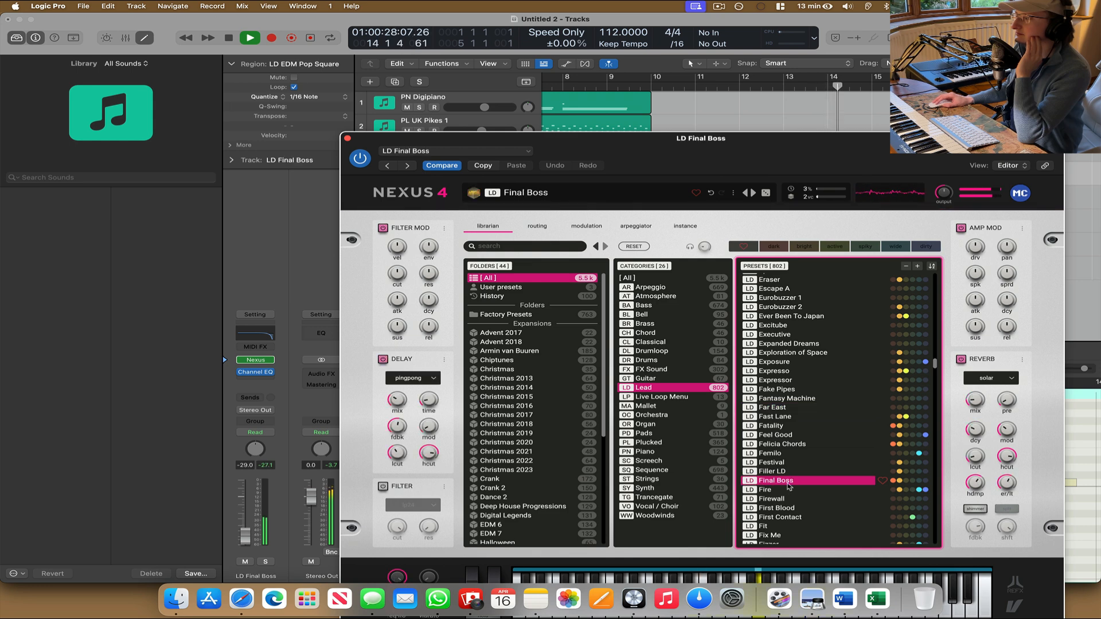
{"action": "scroll", "coordinate": [783, 476], "scroll_direction": "down", "scroll_amount": 3}
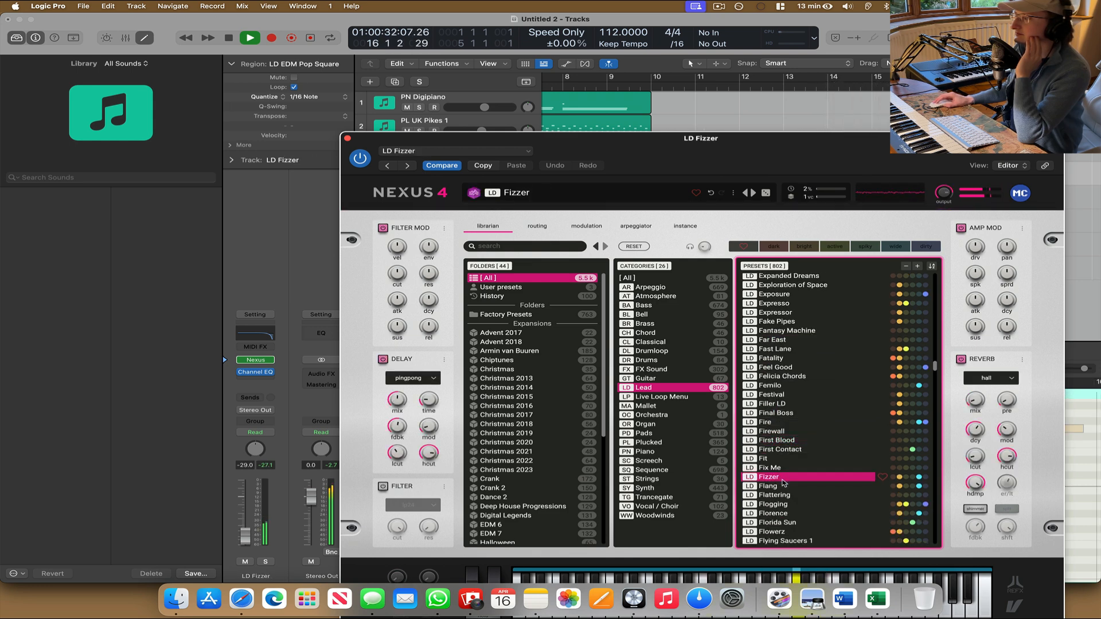
Replay from bar 10 with the Florence preset and raise the track's volume to -24.0 dB.
{"action": "left_click_drag", "start_coordinate": [693, 134], "coordinate": [672, 248]}
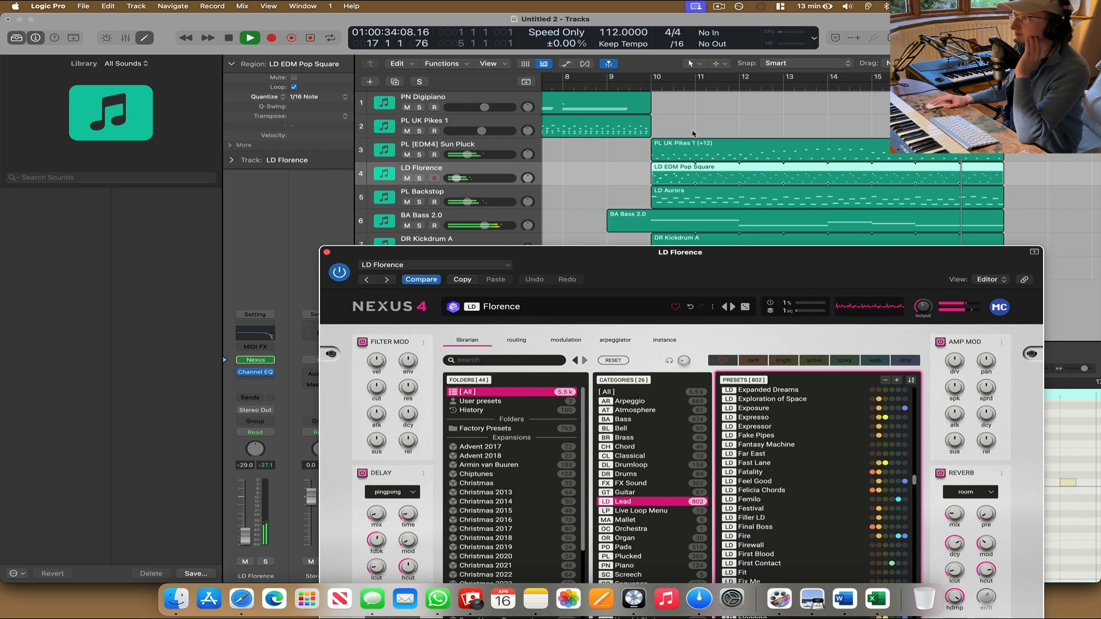
{"action": "left_click", "coordinate": [653, 90]}
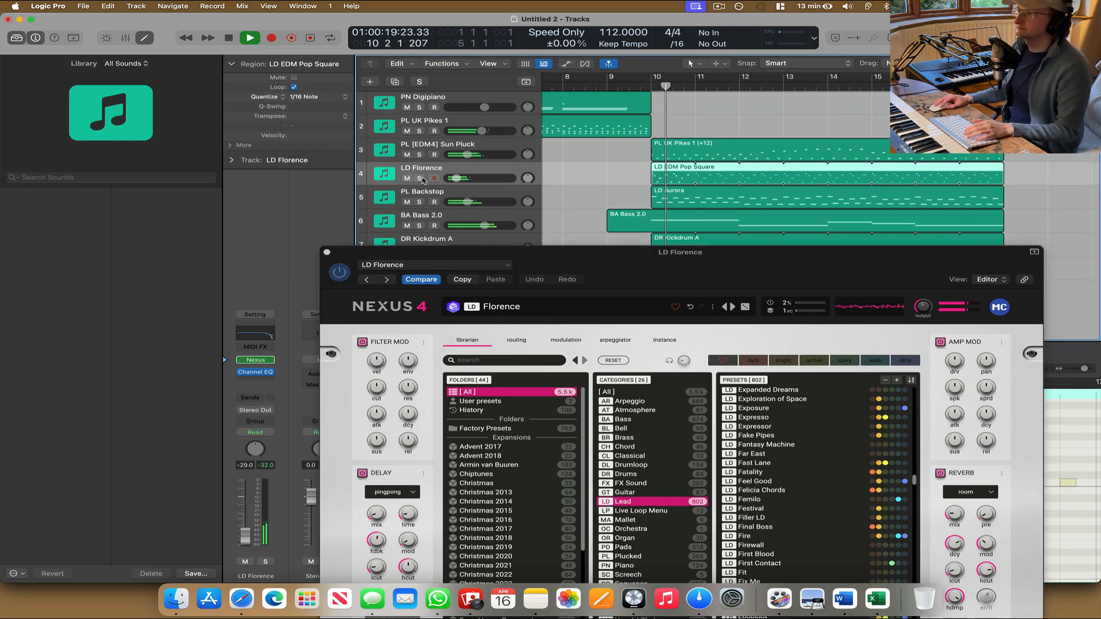
{"action": "left_click_drag", "start_coordinate": [462, 181], "coordinate": [465, 182]}
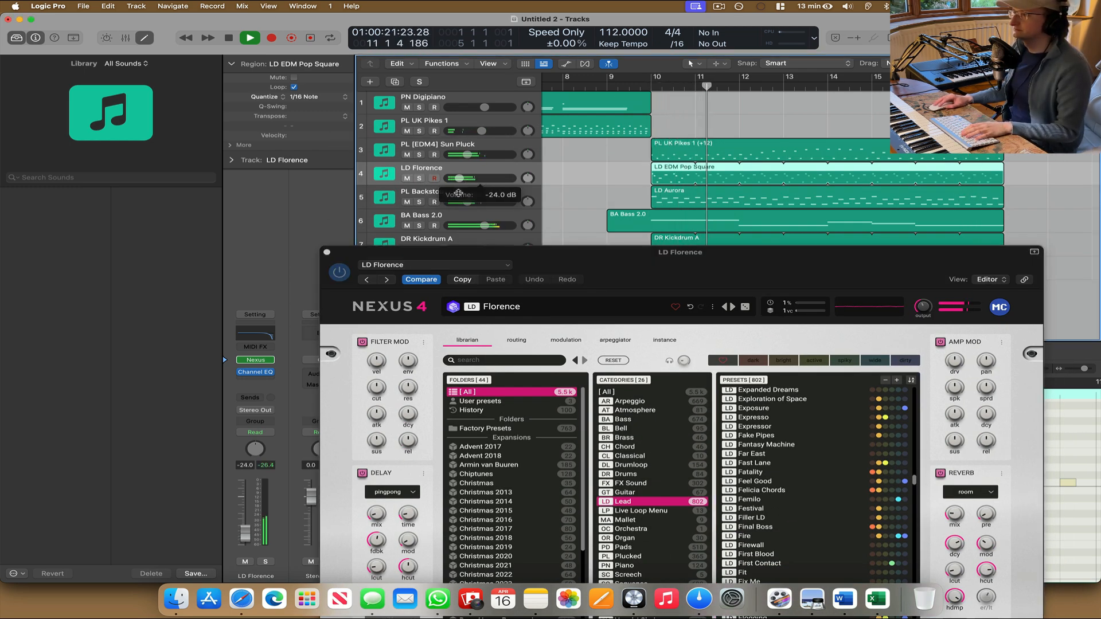
{"action": "left_click_drag", "start_coordinate": [573, 253], "coordinate": [678, 173]}
Load the Funkee Syn Lead preset on the track, close Nexus, and stop playback.
{"action": "scroll", "coordinate": [866, 451], "scroll_direction": "down", "scroll_amount": 3}
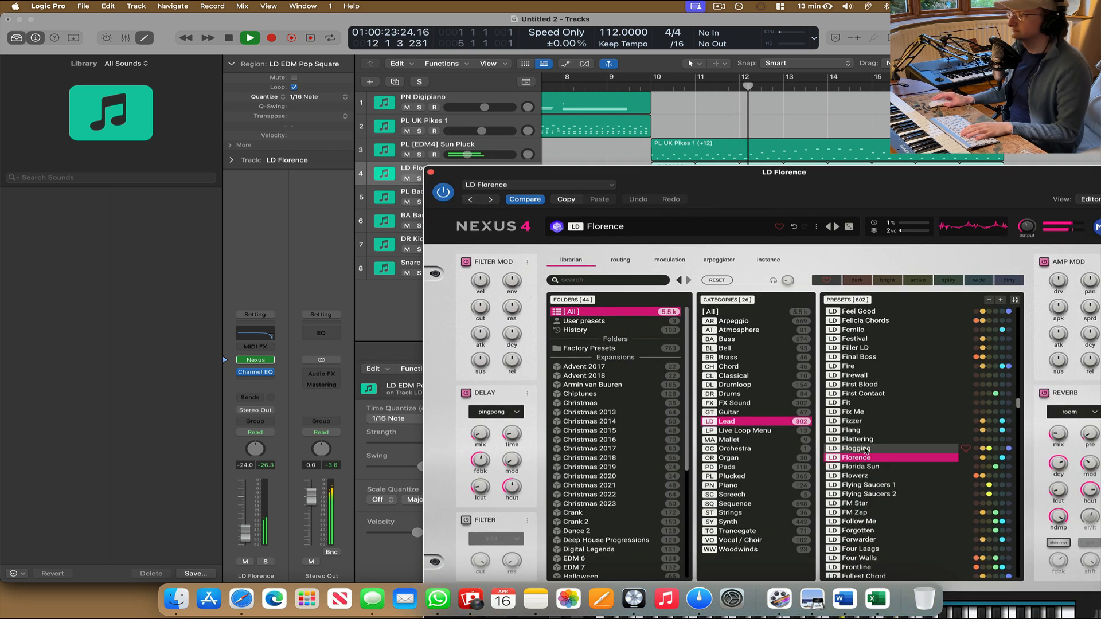
{"action": "scroll", "coordinate": [866, 451], "scroll_direction": "down", "scroll_amount": 3}
{"action": "left_click", "coordinate": [884, 511]}
{"action": "scroll", "coordinate": [886, 512], "scroll_direction": "down", "scroll_amount": 2}
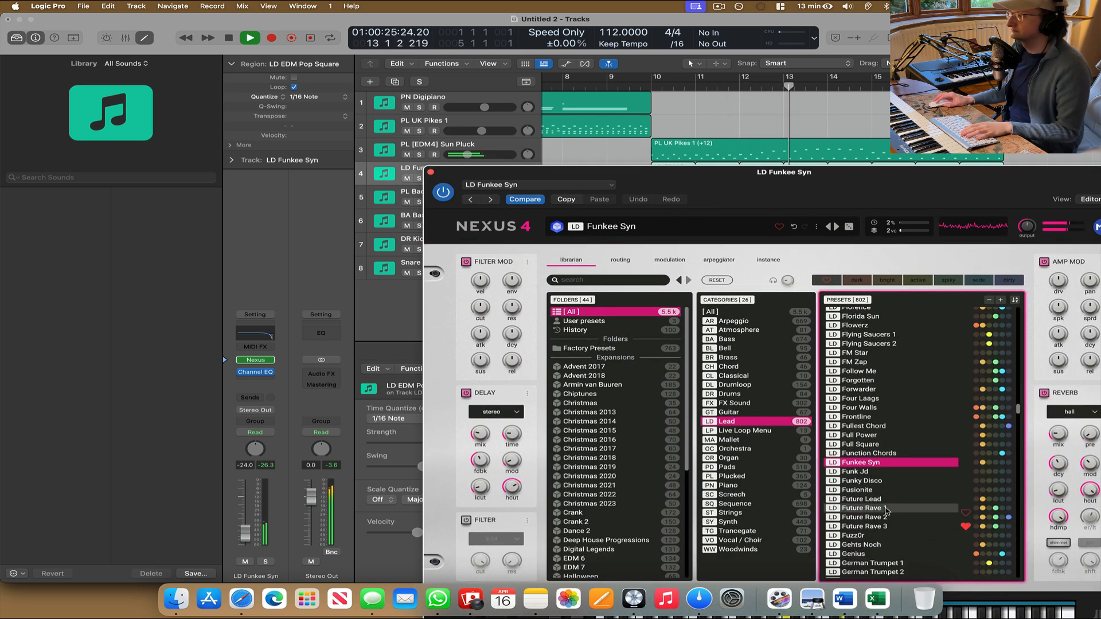
{"action": "left_click", "coordinate": [430, 172]}
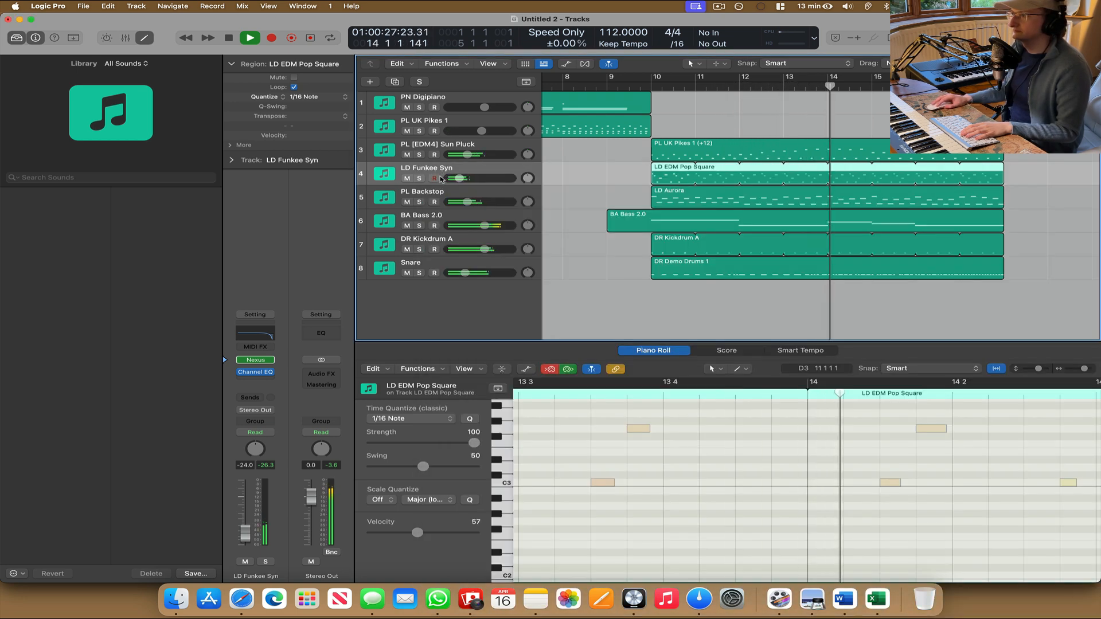
{"action": "key", "text": "space"}
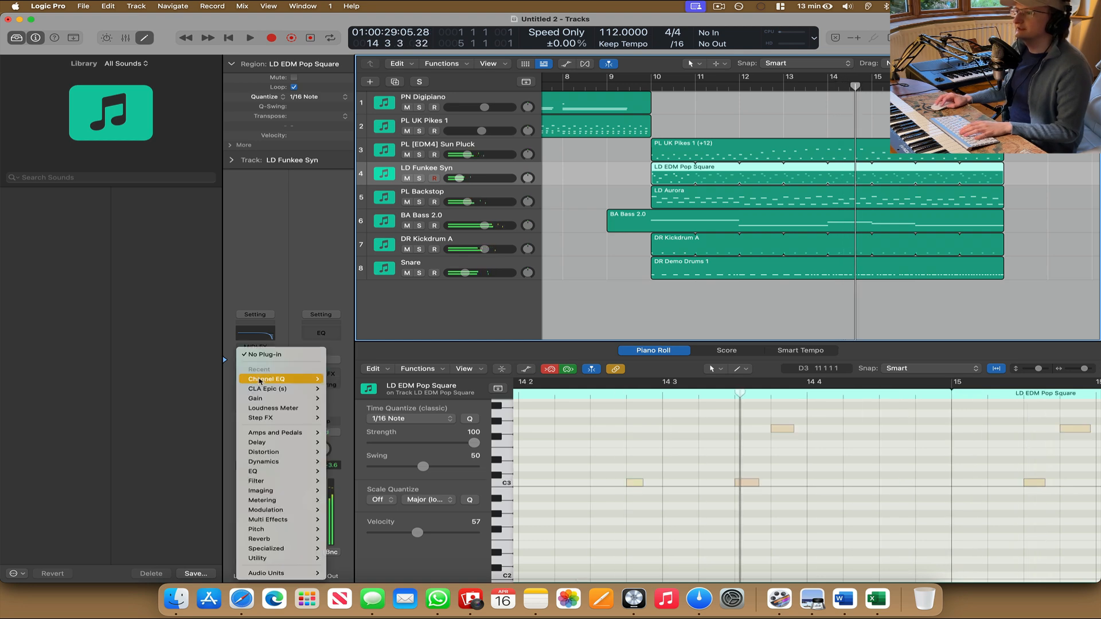
Insert a stereo CLA Epic effect after Channel EQ on the LD Funkee Syn track and listen from bar 10 with its Full Reset preset.
{"action": "left_click", "coordinate": [261, 383]}
{"action": "mouse_move", "coordinate": [259, 391]}
{"action": "left_click", "coordinate": [339, 389]}
{"action": "key", "text": "space"}
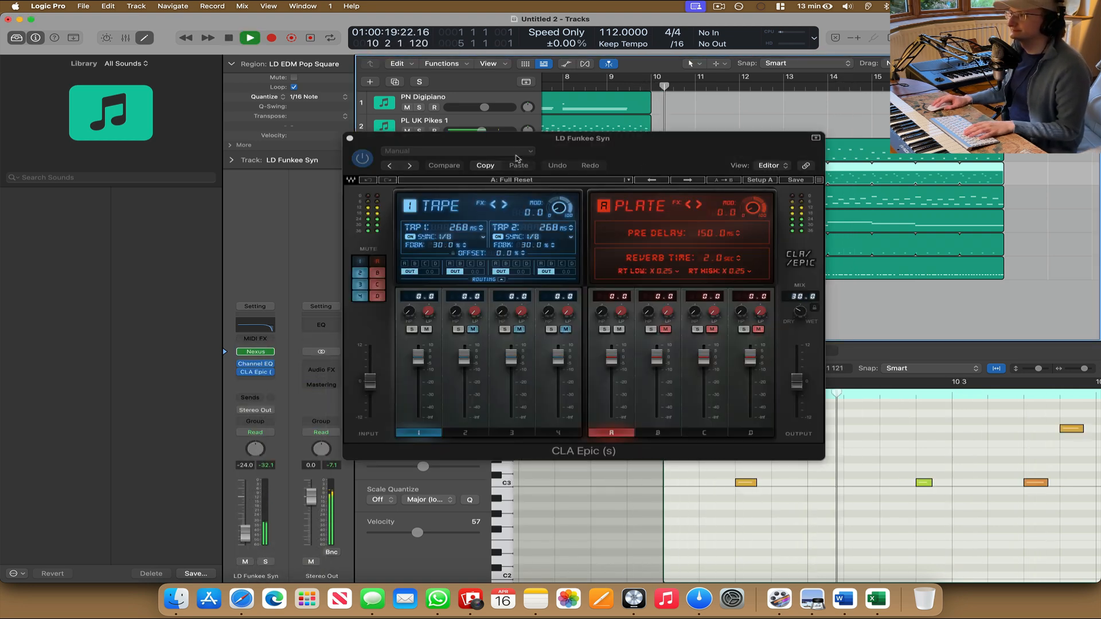
{"action": "left_click", "coordinate": [522, 180]}
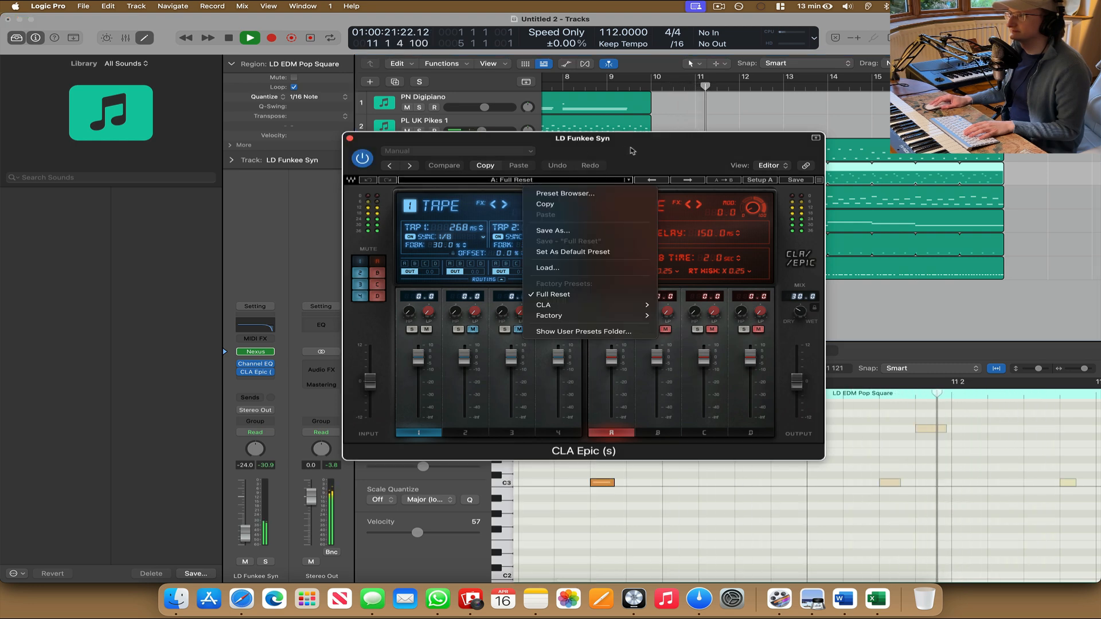
{"action": "left_click", "coordinate": [632, 150]}
{"action": "left_click", "coordinate": [350, 138]}
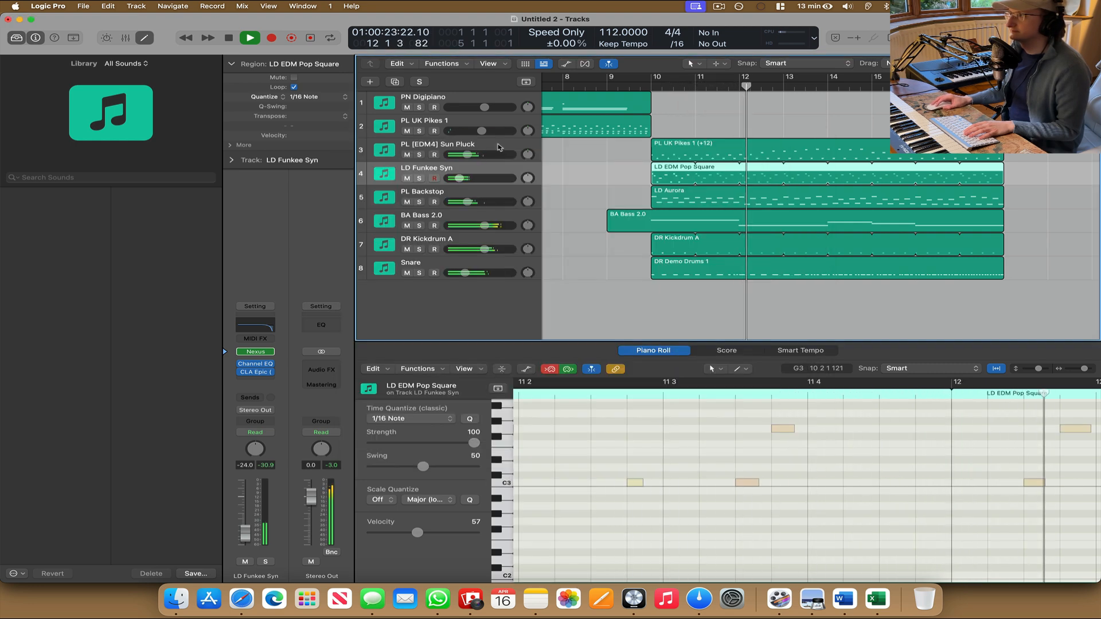
{"action": "key", "text": "space"}
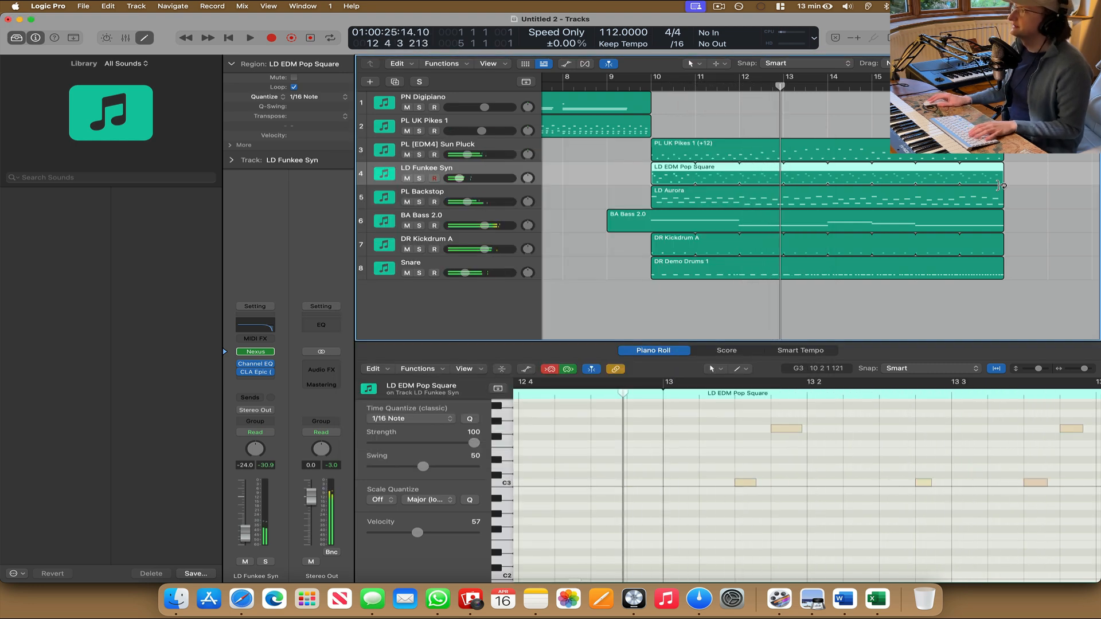
Shorten the looped lead region to end at bar 12 and place a copy of it at bar 12.
{"action": "left_click_drag", "start_coordinate": [1002, 166], "coordinate": [738, 168]}
{"action": "left_click_drag", "start_coordinate": [662, 169], "coordinate": [749, 169]}
Lower the two D4 notes in the copied lead region at bar 12 to C4.
{"action": "scroll", "coordinate": [737, 421], "scroll_direction": "up", "scroll_amount": 5}
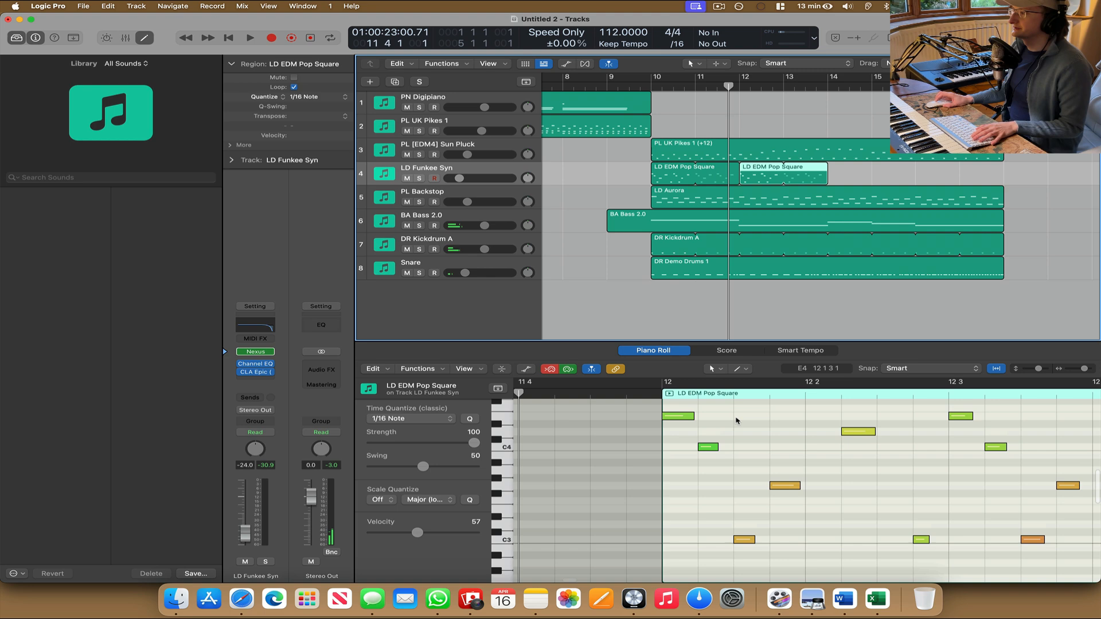
{"action": "key", "text": "space"}
{"action": "key", "text": "space"}
{"action": "scroll", "coordinate": [855, 475], "scroll_direction": "right", "scroll_amount": 8}
{"action": "scroll", "coordinate": [860, 474], "scroll_direction": "right", "scroll_amount": 4}
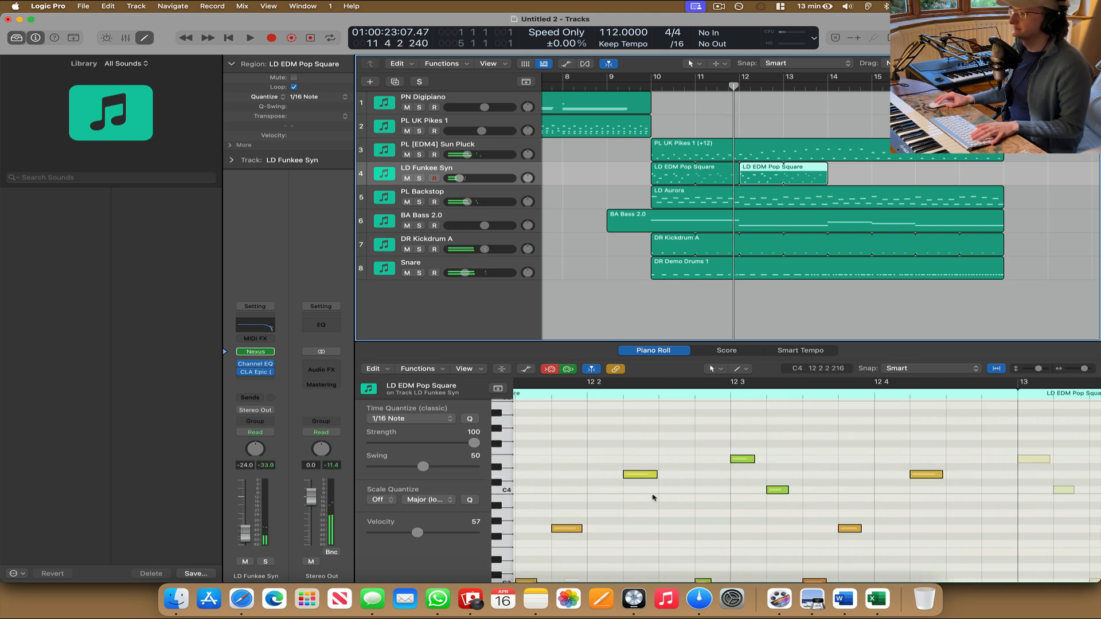
{"action": "left_click", "coordinate": [642, 475]}
{"action": "left_click_drag", "start_coordinate": [933, 476], "coordinate": [933, 490]}
While playing from bar 10, copy the bar 10 and bar 12 lead regions to bars 14 and 16, and raise the track's volume to -17.6 dB.
{"action": "double_click", "coordinate": [646, 87]}
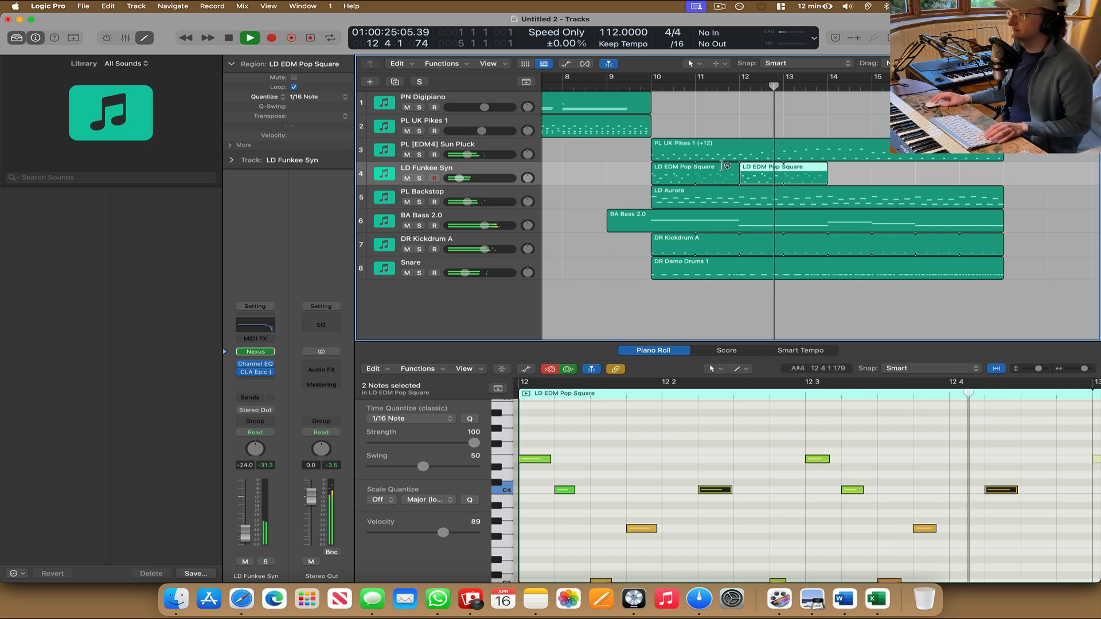
{"action": "left_click_drag", "start_coordinate": [805, 177], "coordinate": [852, 170]}
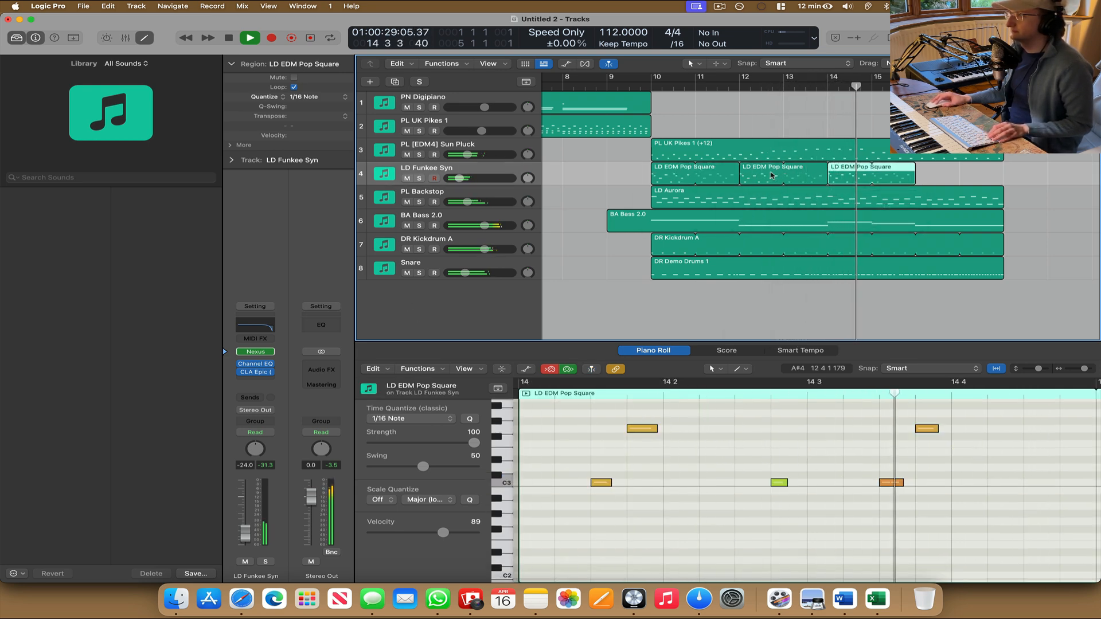
{"action": "left_click_drag", "start_coordinate": [753, 171], "coordinate": [944, 178]}
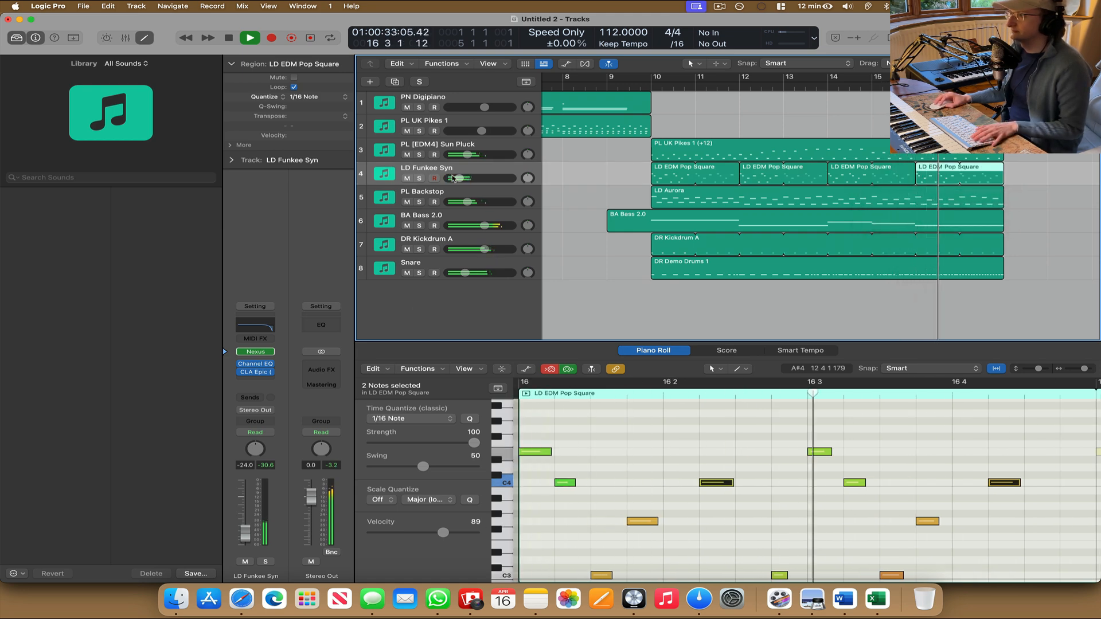
{"action": "left_click_drag", "start_coordinate": [459, 179], "coordinate": [462, 178]}
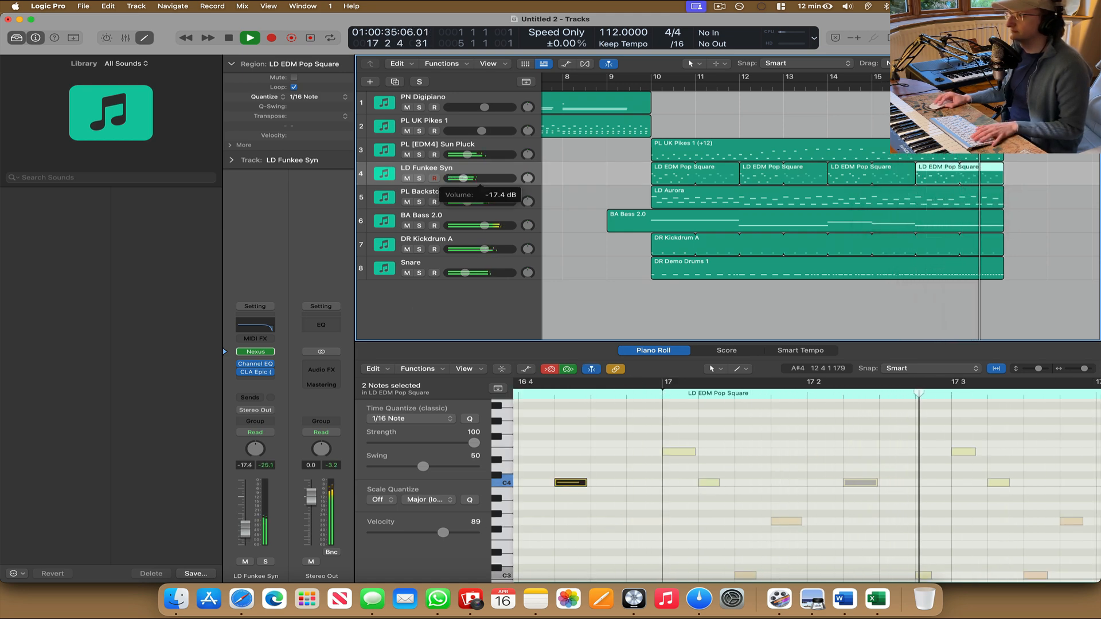
{"action": "key", "text": "space"}
Insert a Dynamics plug-in after CLA Epic on the LD Funkee Syn track.
{"action": "mouse_move", "coordinate": [261, 377]}
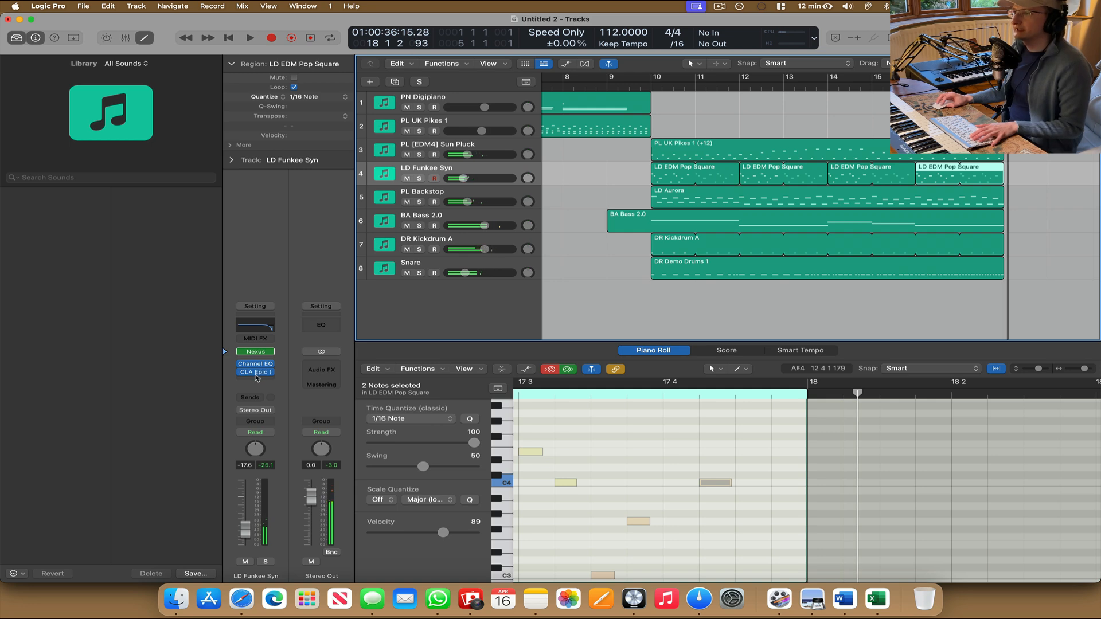
{"action": "left_click", "coordinate": [256, 381]}
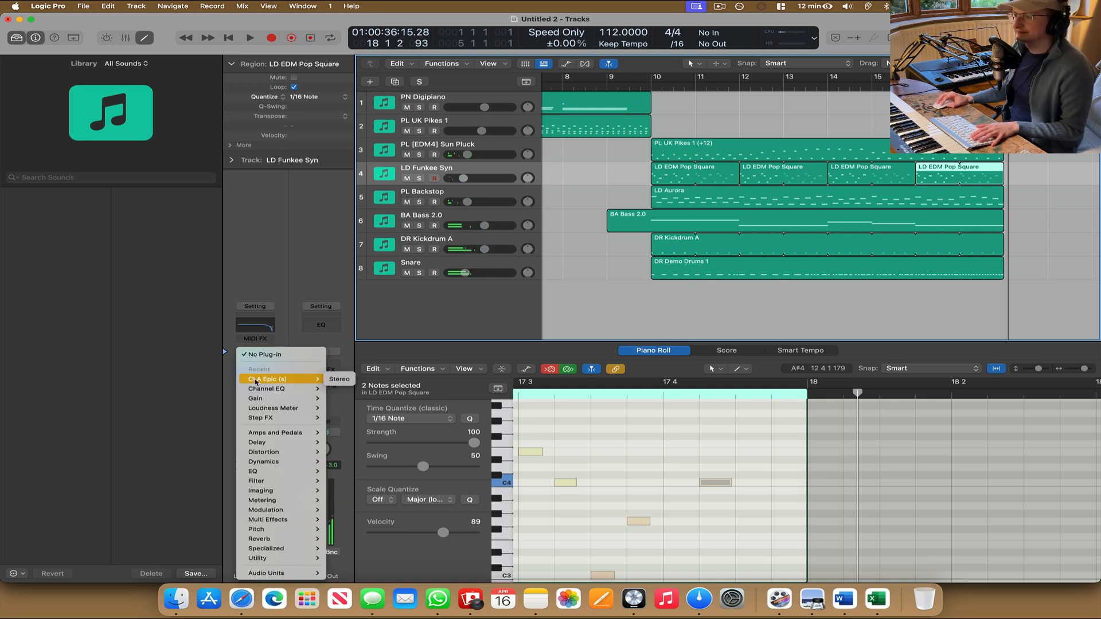
{"action": "mouse_move", "coordinate": [269, 461]}
{"action": "left_click", "coordinate": [361, 456]}
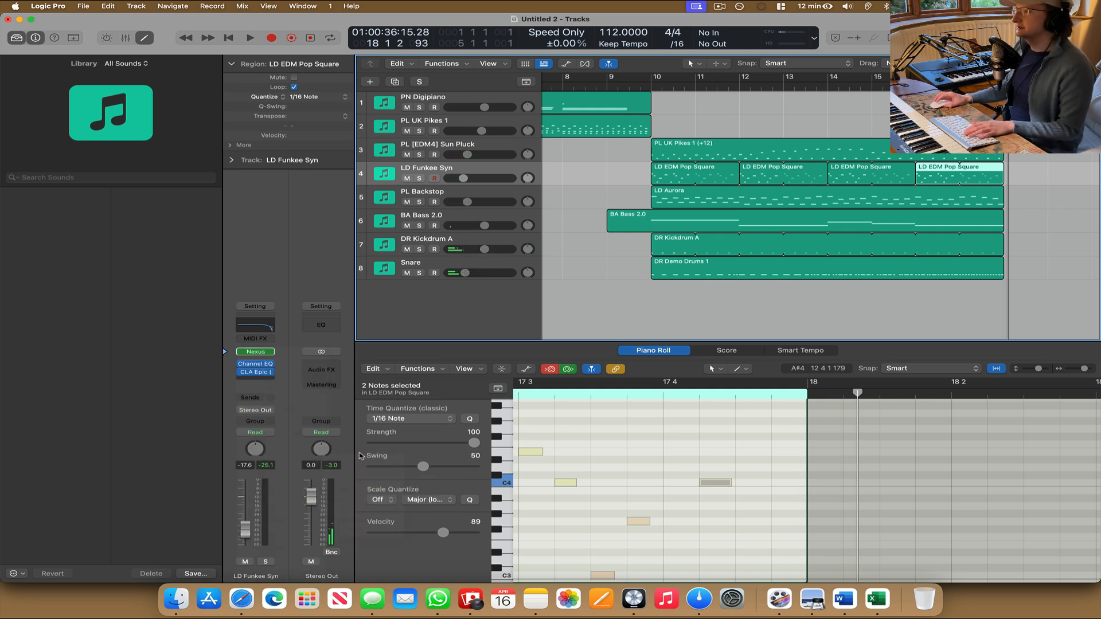
Close the Compressor window during playback, and split the BA Bass 2.0 region at bar 10 with the Scissors tool.
{"action": "key", "text": "space"}
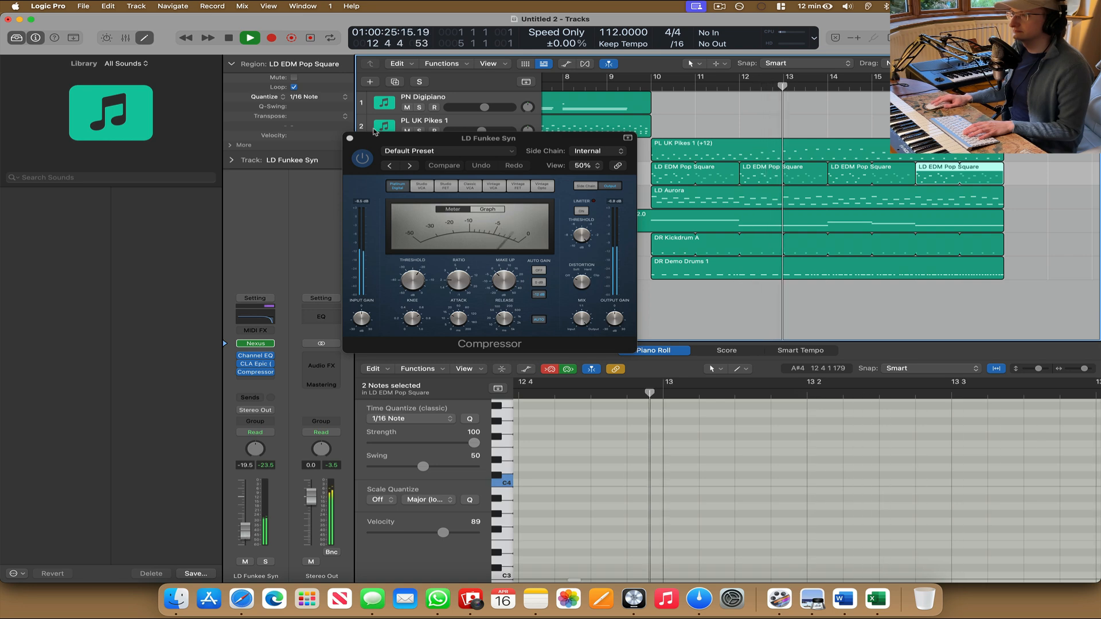
{"action": "left_click", "coordinate": [349, 138]}
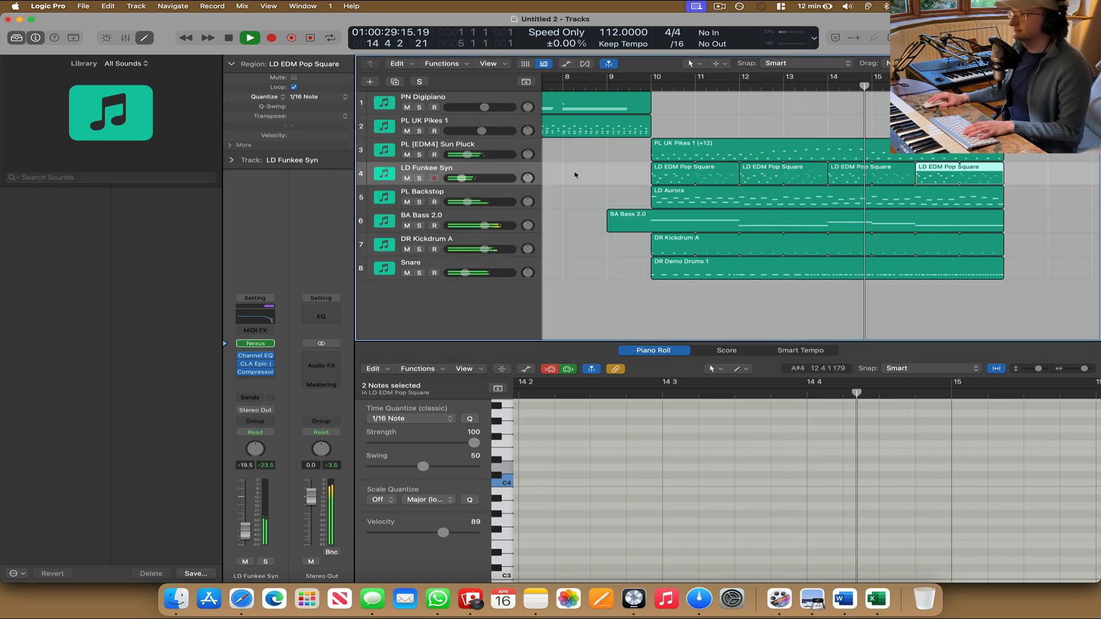
{"action": "left_click", "coordinate": [694, 64]}
{"action": "left_click", "coordinate": [709, 118]}
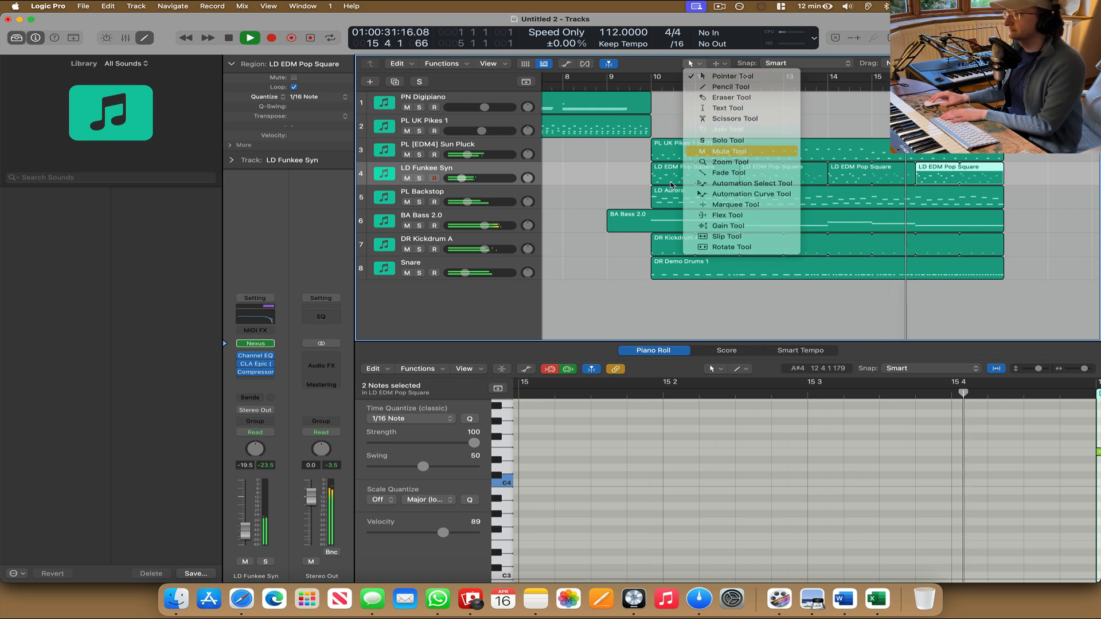
{"action": "left_click", "coordinate": [652, 223]}
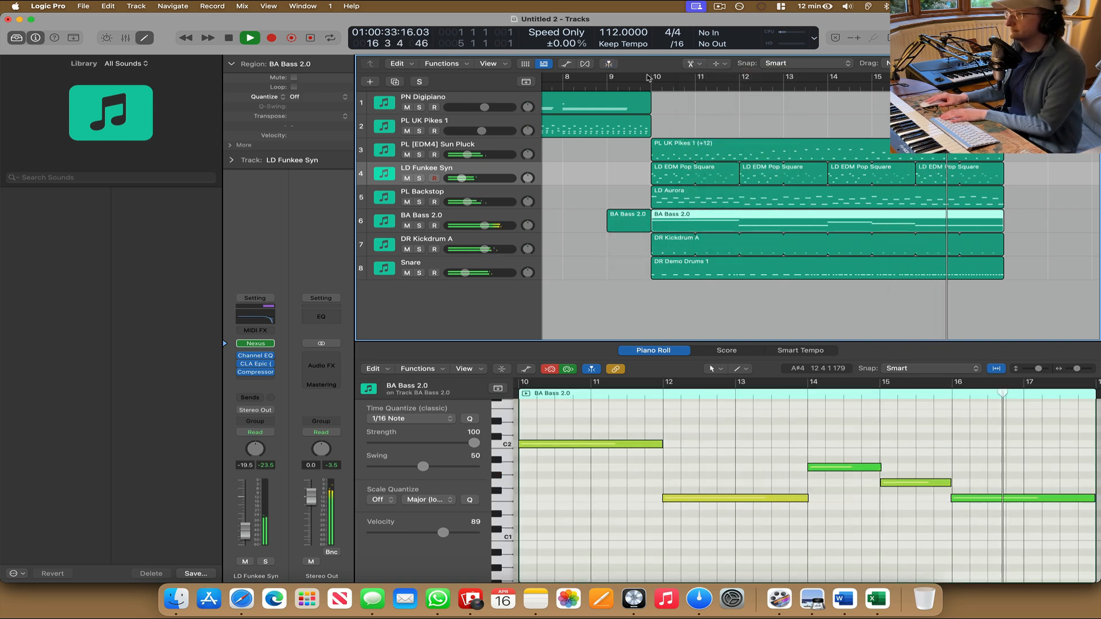
{"action": "left_click", "coordinate": [692, 64]}
{"action": "left_click", "coordinate": [729, 76]}
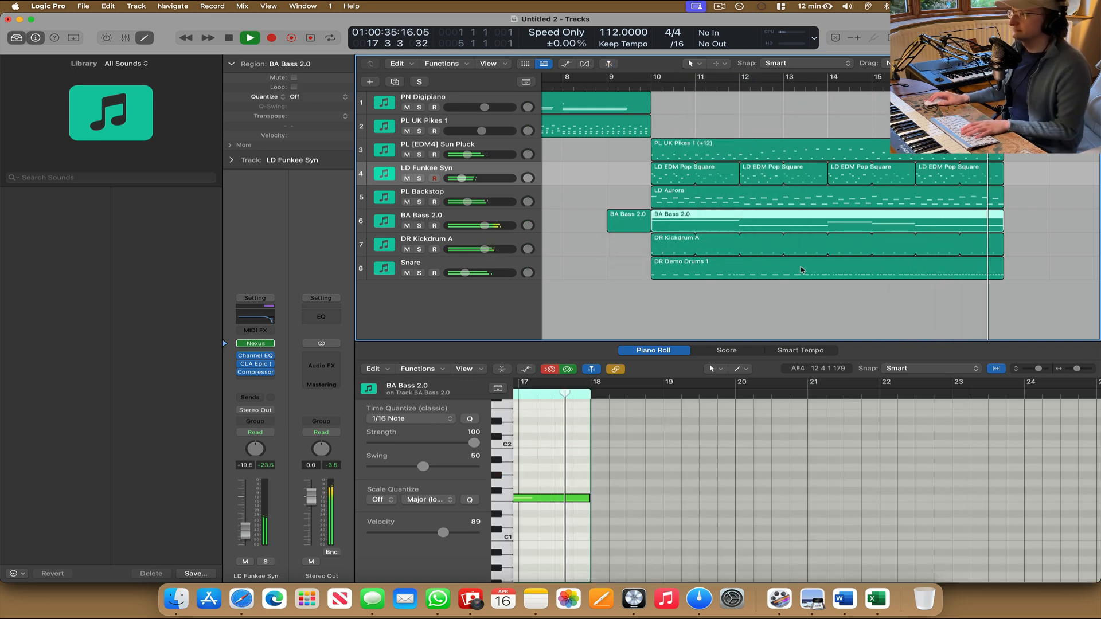
{"action": "key", "text": "space"}
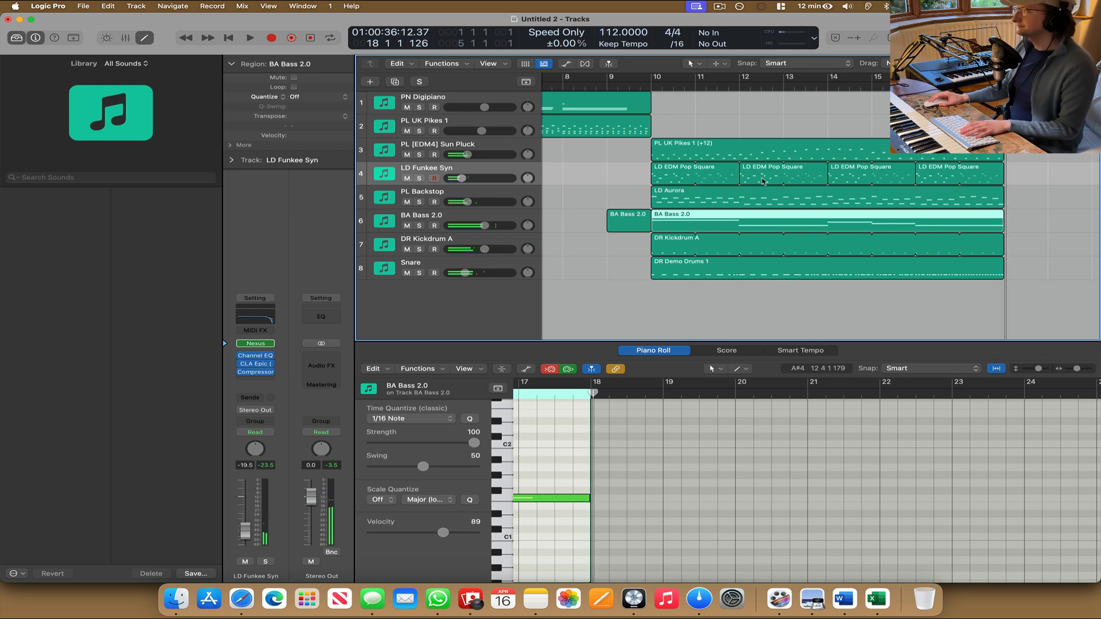
Transpose all the piano, pluck, lead and bass regions up by 4 semitones, leaving out the kick and snare regions.
{"action": "scroll", "coordinate": [836, 110], "scroll_direction": "left", "scroll_amount": 2}
{"action": "scroll", "coordinate": [826, 201], "scroll_direction": "left", "scroll_amount": 8}
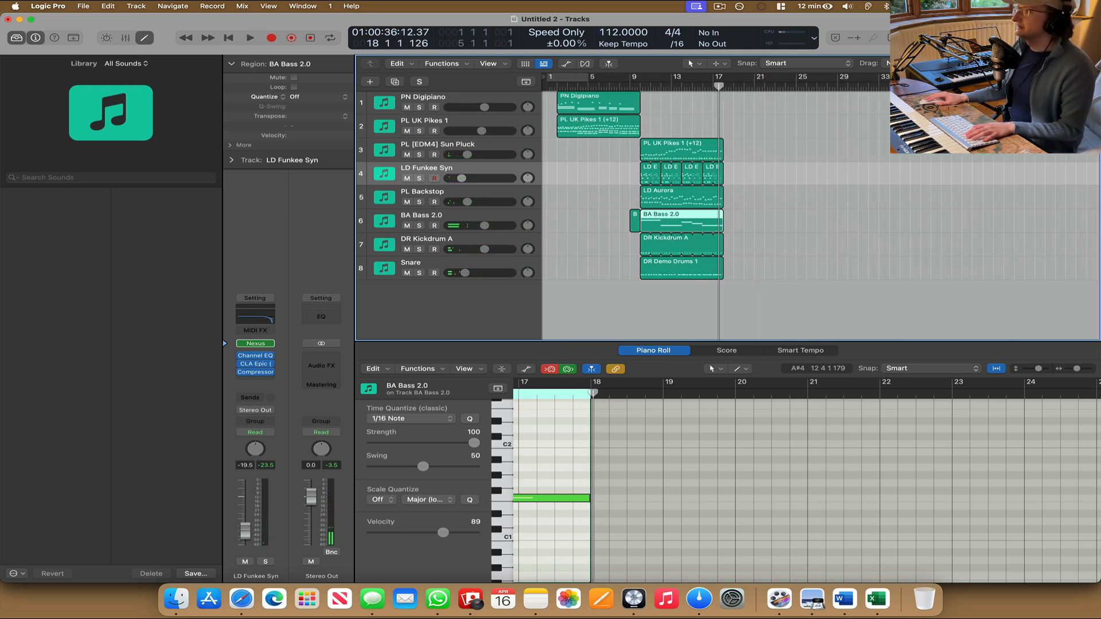
{"action": "left_click", "coordinate": [697, 67]}
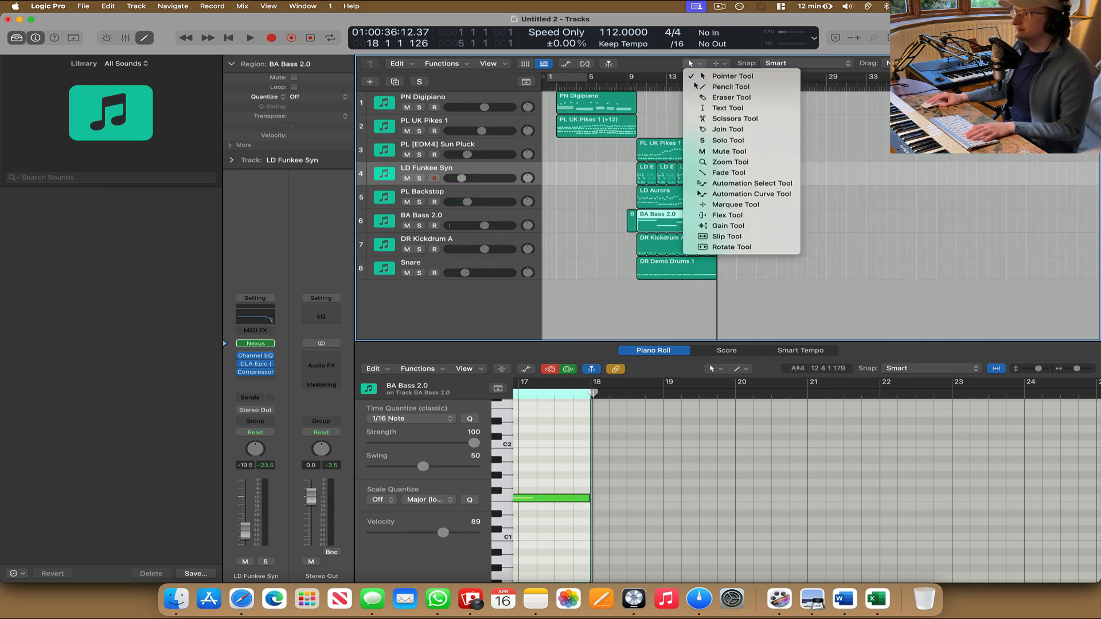
{"action": "left_click", "coordinate": [703, 75]}
{"action": "left_click_drag", "start_coordinate": [769, 221], "coordinate": [550, 93]}
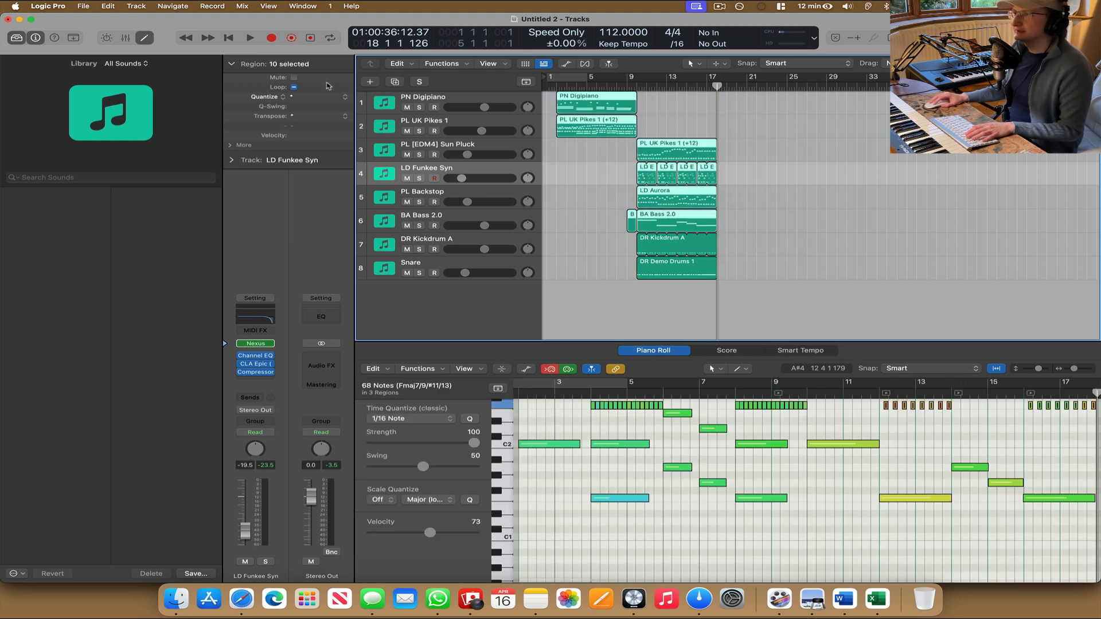
{"action": "left_click_drag", "start_coordinate": [319, 115], "coordinate": [320, 111]}
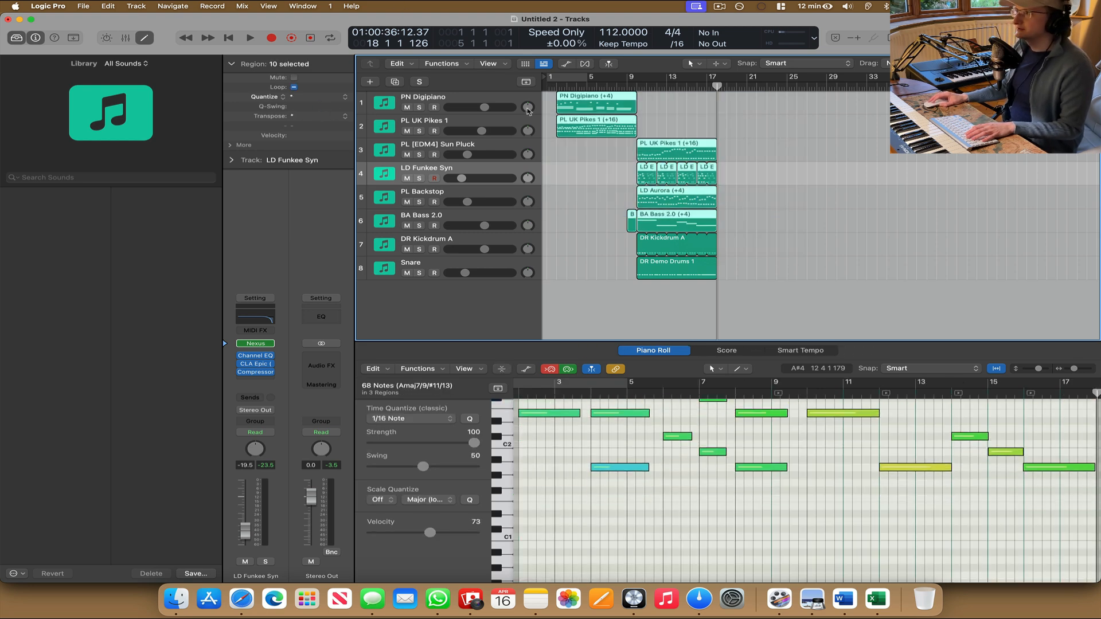
While playing from about bar 9, raise the LD Funkee Syn track's volume to -13.2 dB and turn up PL Backstop.
{"action": "left_click", "coordinate": [628, 86]}
{"action": "key", "text": "space"}
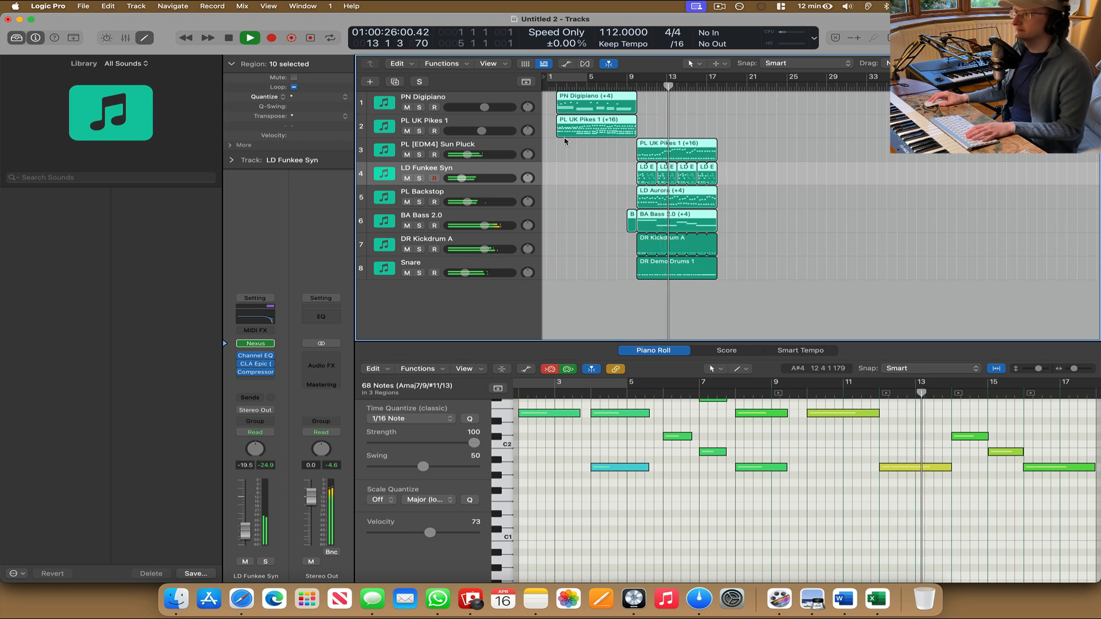
{"action": "mouse_move", "coordinate": [464, 179]}
{"action": "left_mouse_down"}
{"action": "mouse_move", "coordinate": [480, 182]}
{"action": "mouse_move", "coordinate": [467, 179]}
{"action": "mouse_move", "coordinate": [485, 226]}
{"action": "mouse_move", "coordinate": [470, 178]}
{"action": "left_mouse_up"}
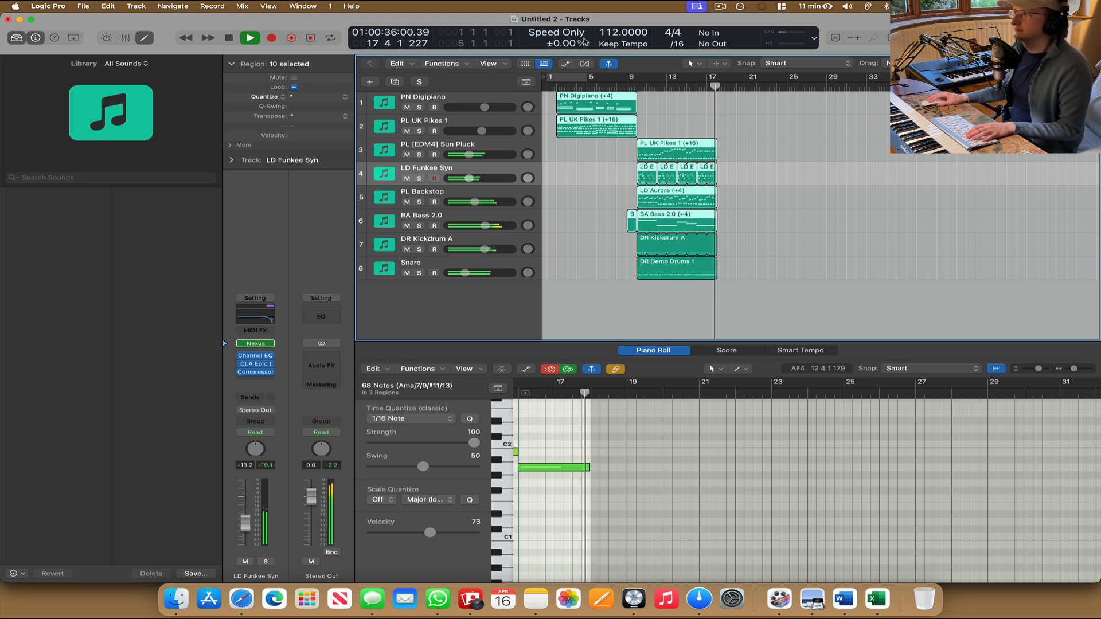
{"action": "key", "text": "space"}
Set the project tempo to 130 BPM and play the arrangement from about bar 8.
{"action": "double_click", "coordinate": [623, 33]}
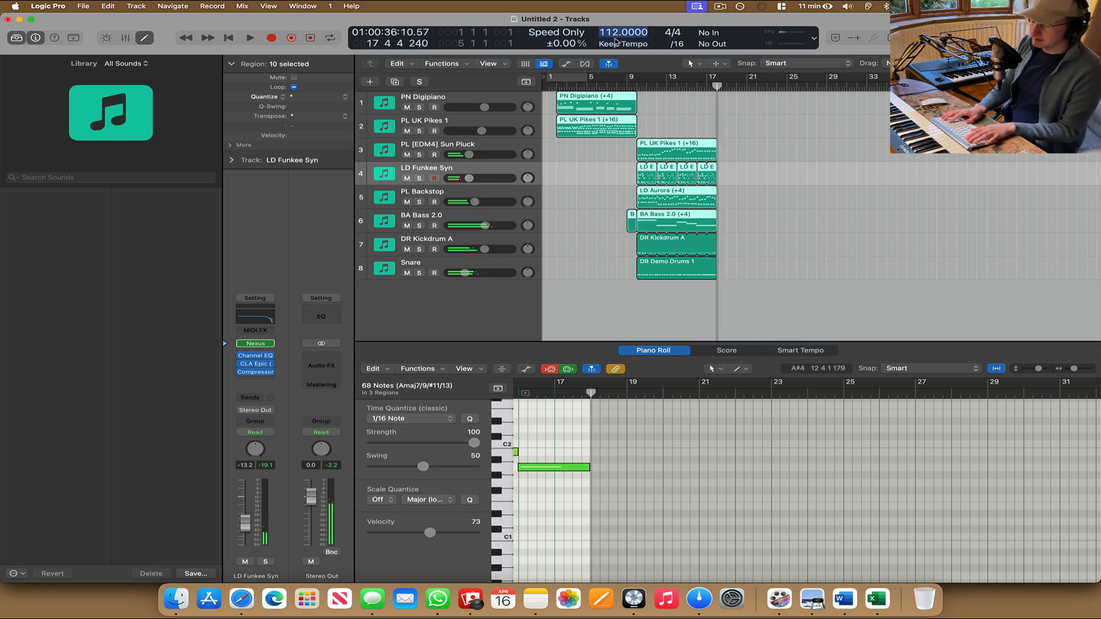
{"action": "type", "text": "130"}
{"action": "key", "text": "Return"}
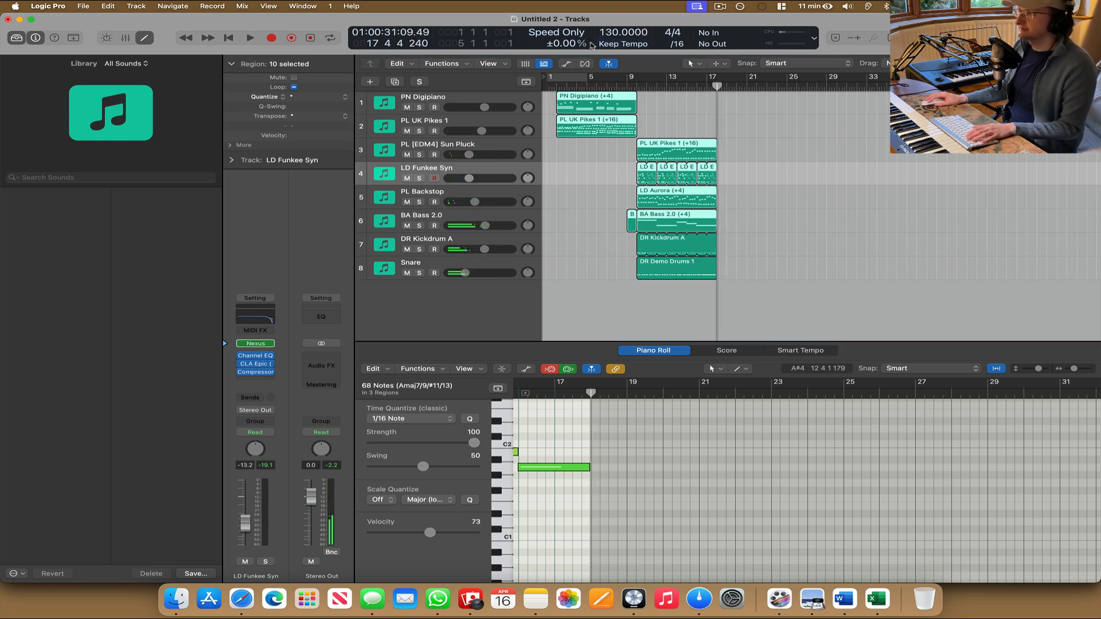
{"action": "left_click", "coordinate": [618, 85]}
{"action": "key", "text": "space"}
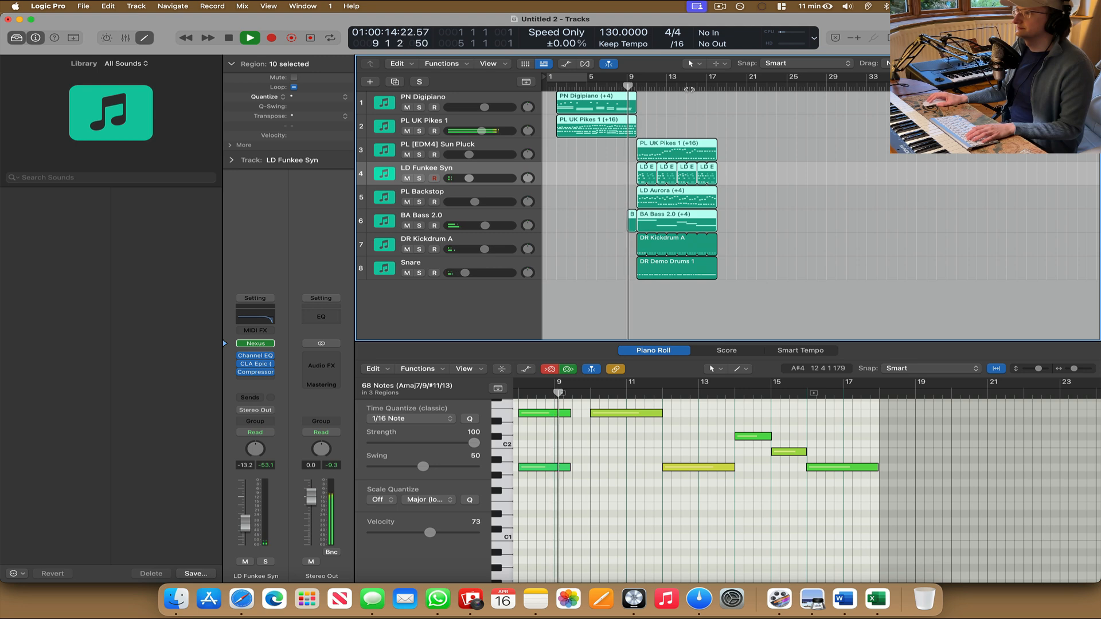
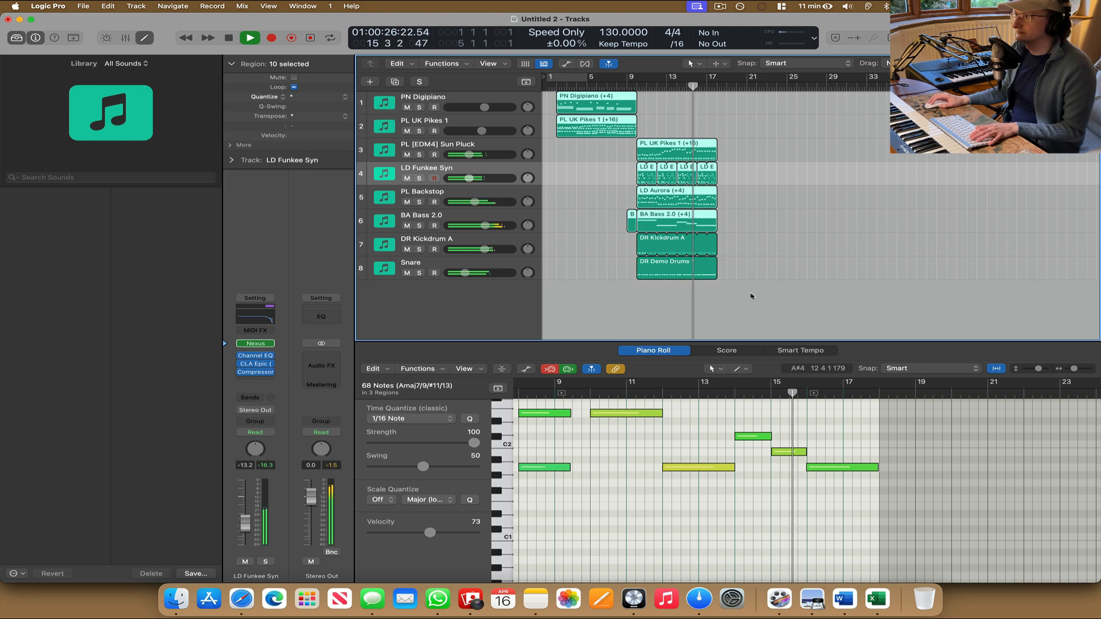
Group the four tracks from PL [EDM4] Sun Pluck to BA Bass 2.0 in a summing stack named Kickstart.
{"action": "left_click", "coordinate": [786, 289]}
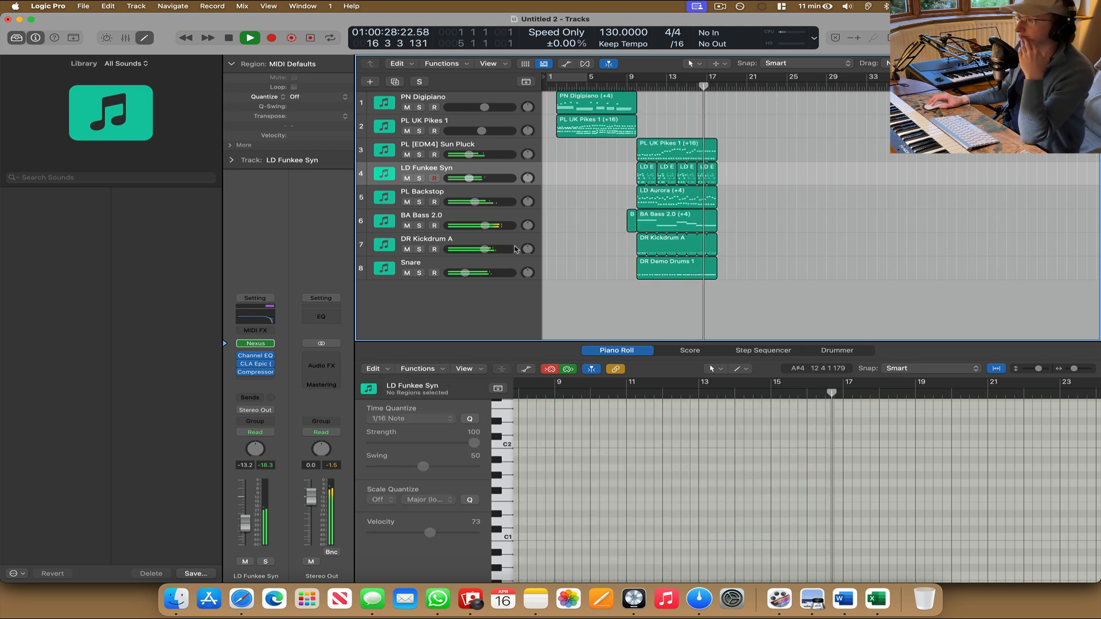
{"action": "left_click", "coordinate": [469, 213]}
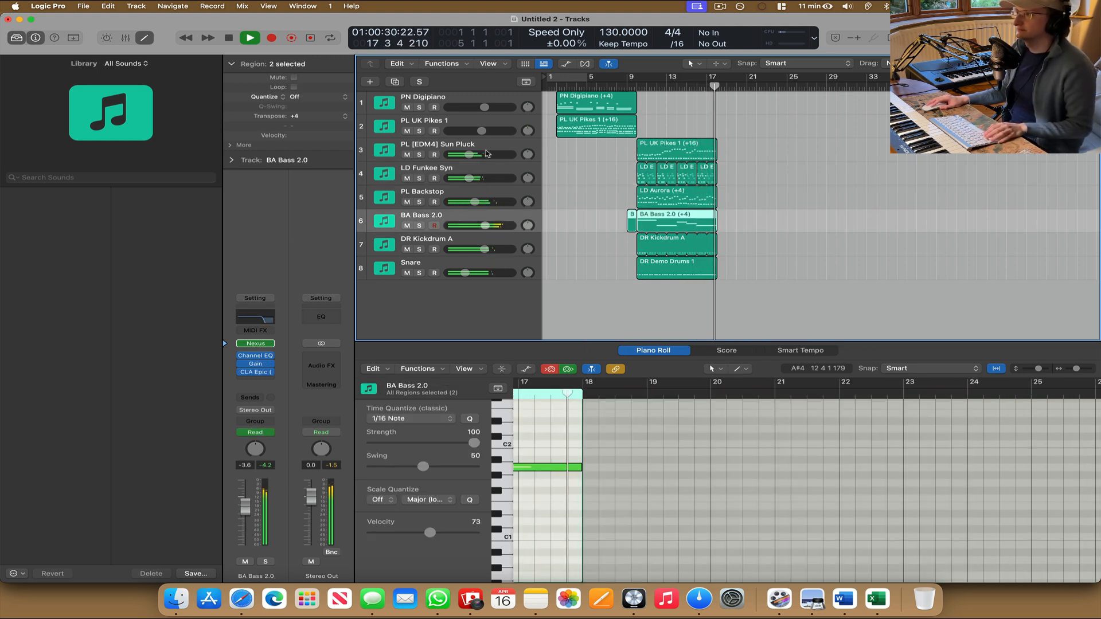
{"action": "left_click", "coordinate": [470, 147], "text": "shift"}
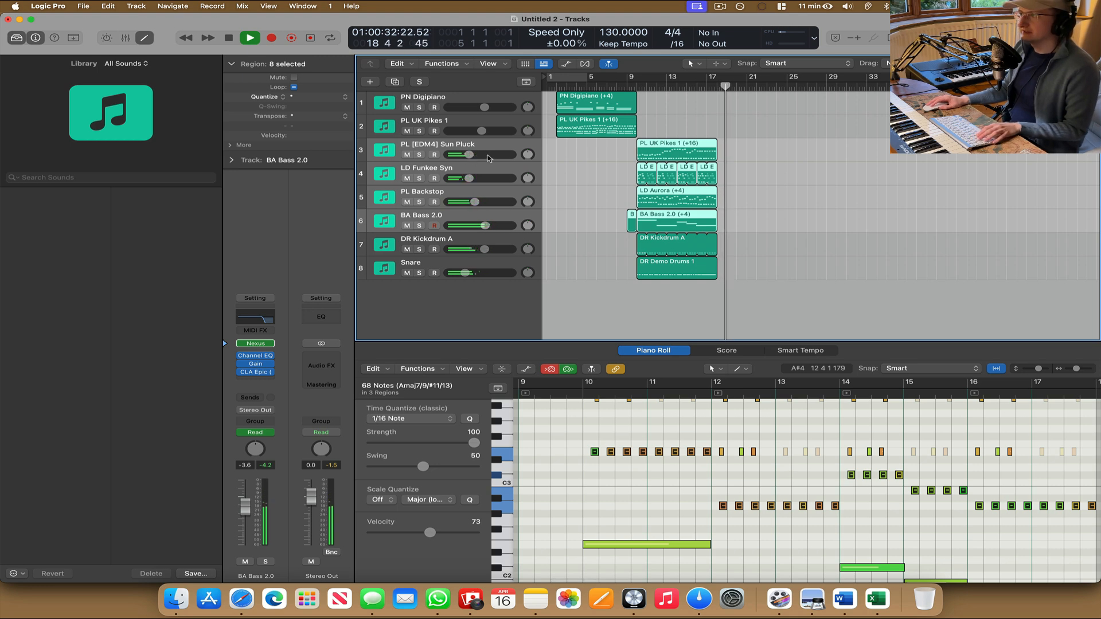
{"action": "right_click", "coordinate": [454, 144]}
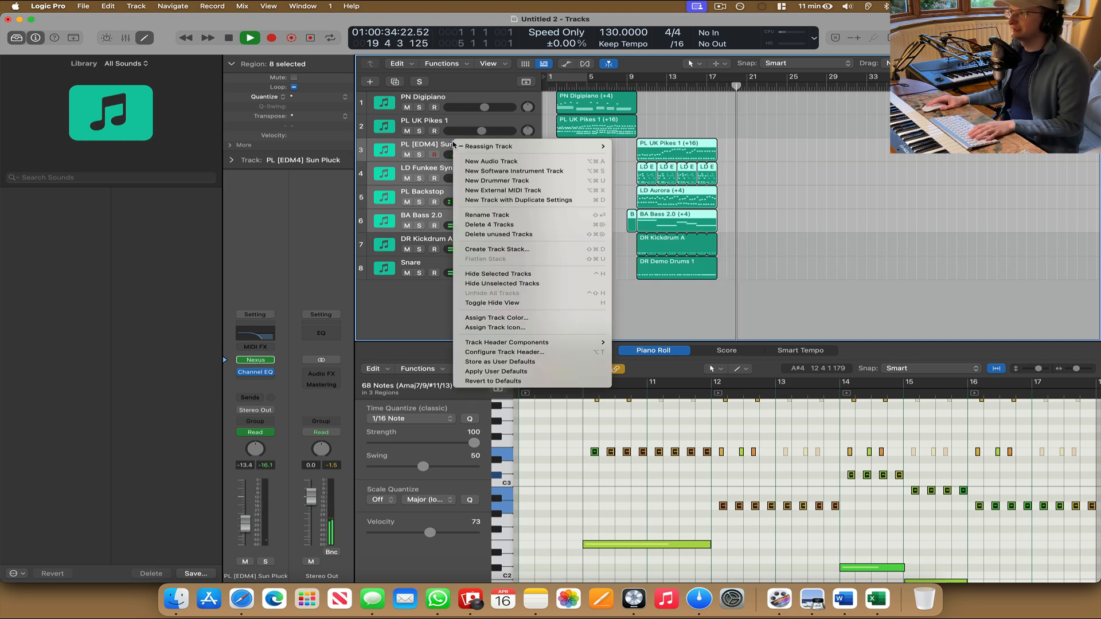
{"action": "left_click", "coordinate": [528, 251]}
{"action": "left_click", "coordinate": [642, 342]}
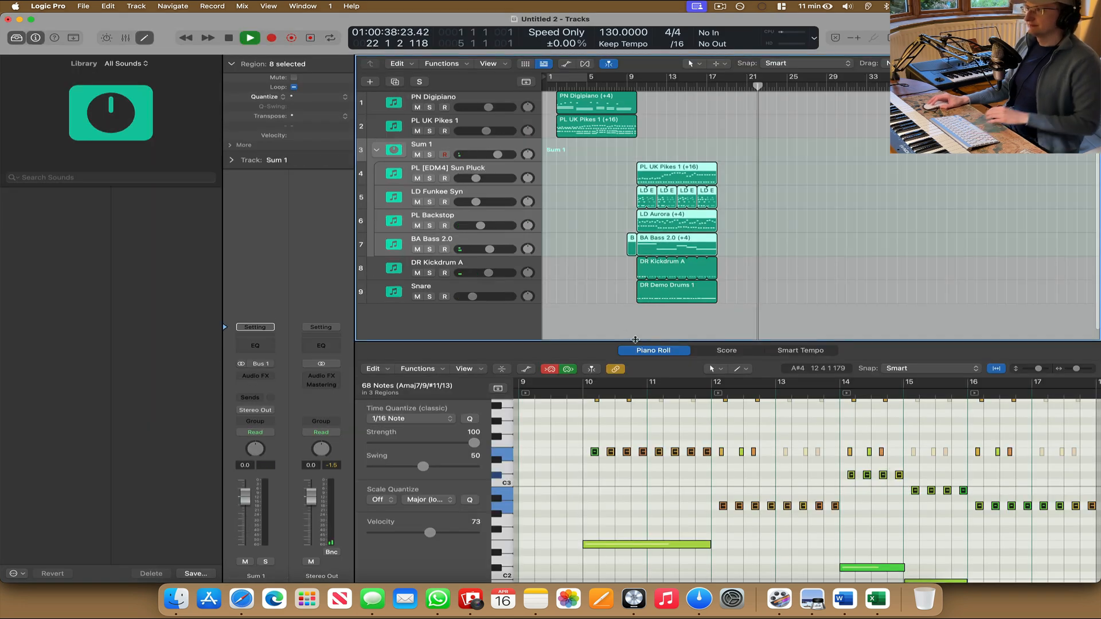
{"action": "left_click", "coordinate": [441, 145]}
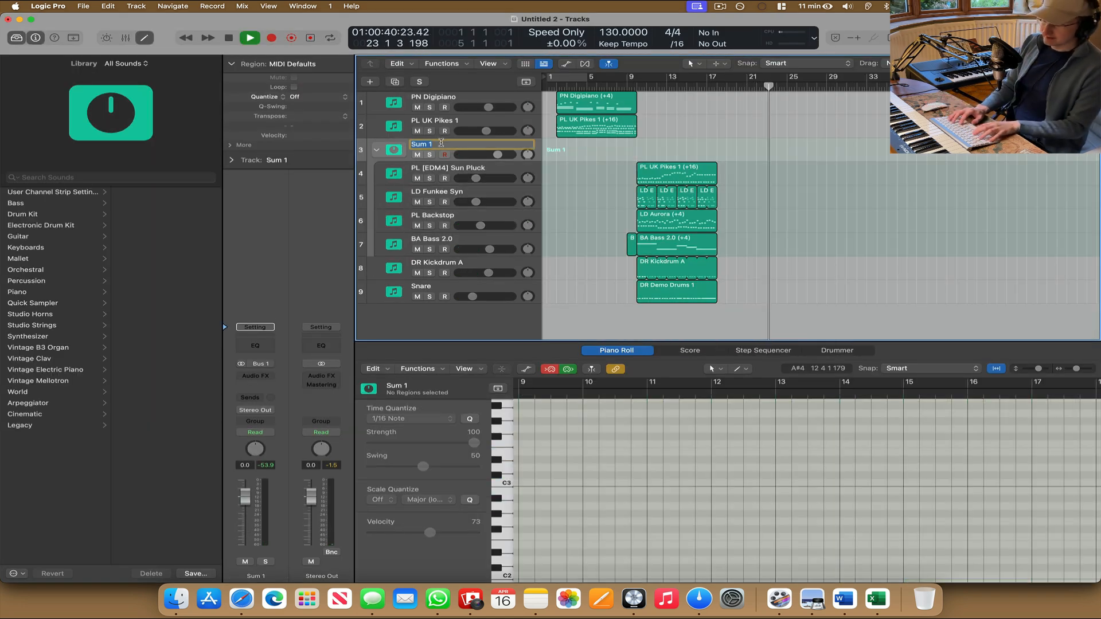
Insert Nicky Romero's Kickstart plug-in on the stack, and raise the Snare track's volume slightly during playback.
{"action": "left_click", "coordinate": [256, 378]}
{"action": "mouse_move", "coordinate": [298, 575]}
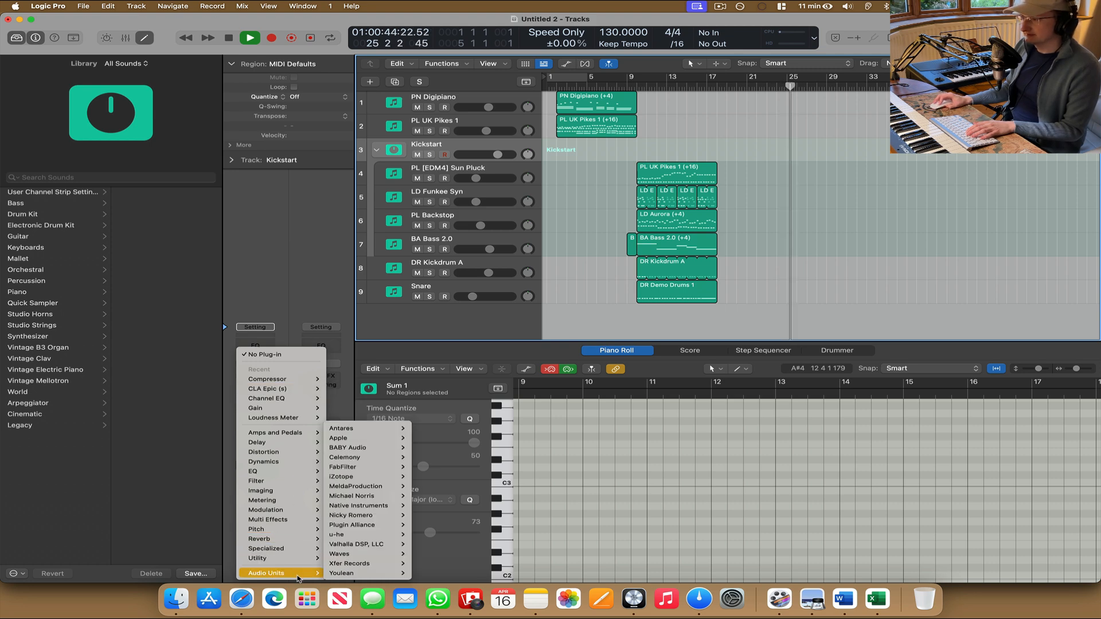
{"action": "mouse_move", "coordinate": [370, 519]}
{"action": "left_click", "coordinate": [485, 515]}
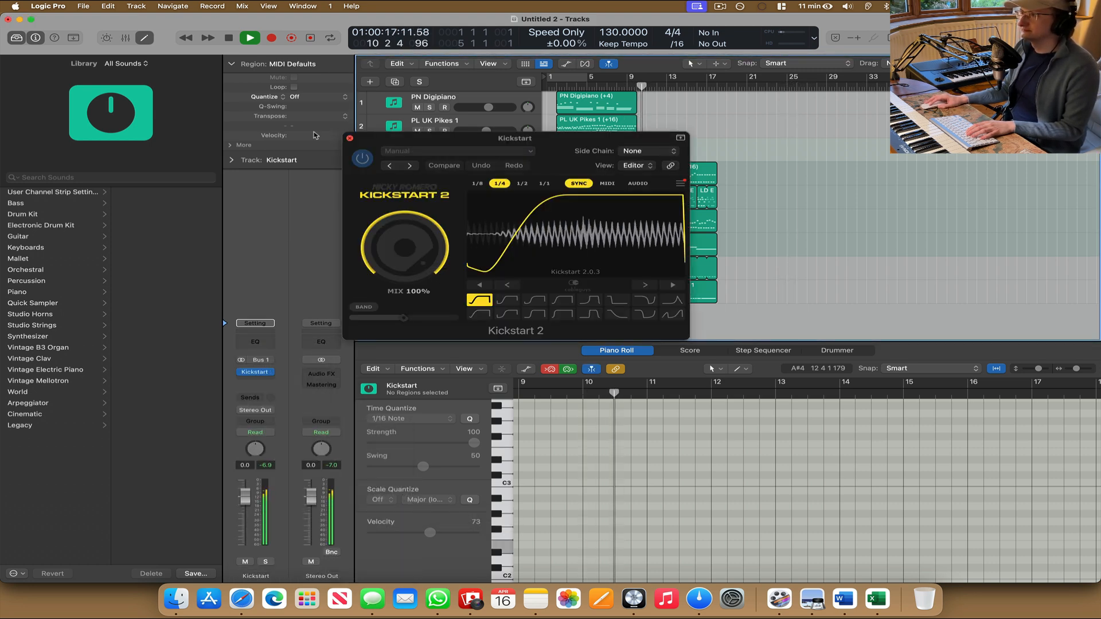
{"action": "left_click", "coordinate": [349, 138]}
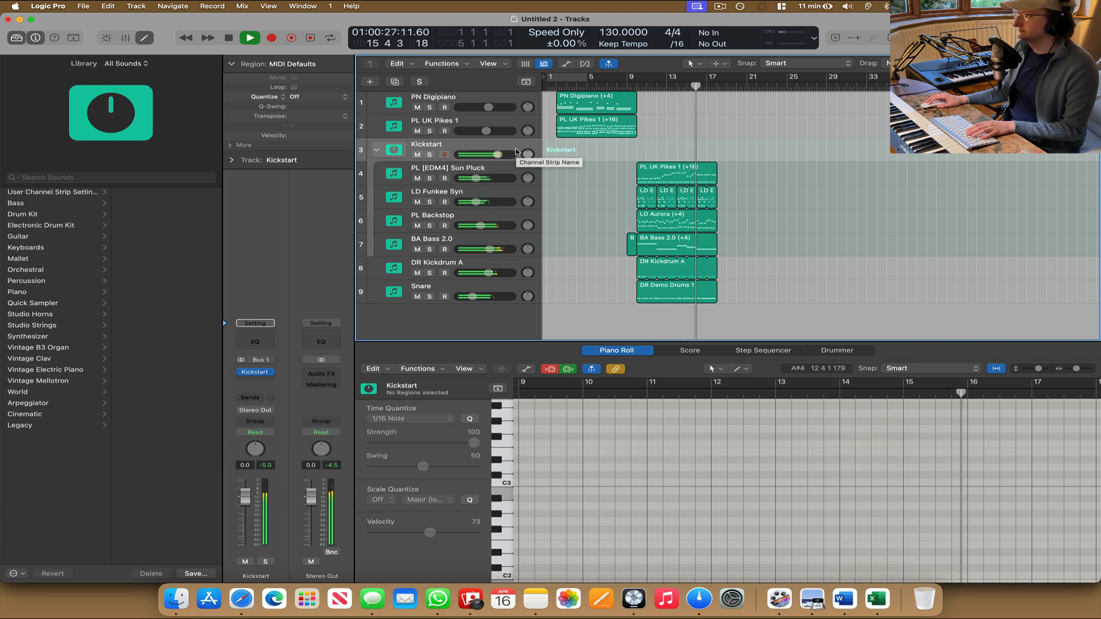
{"action": "left_click_drag", "start_coordinate": [473, 296], "coordinate": [473, 297]}
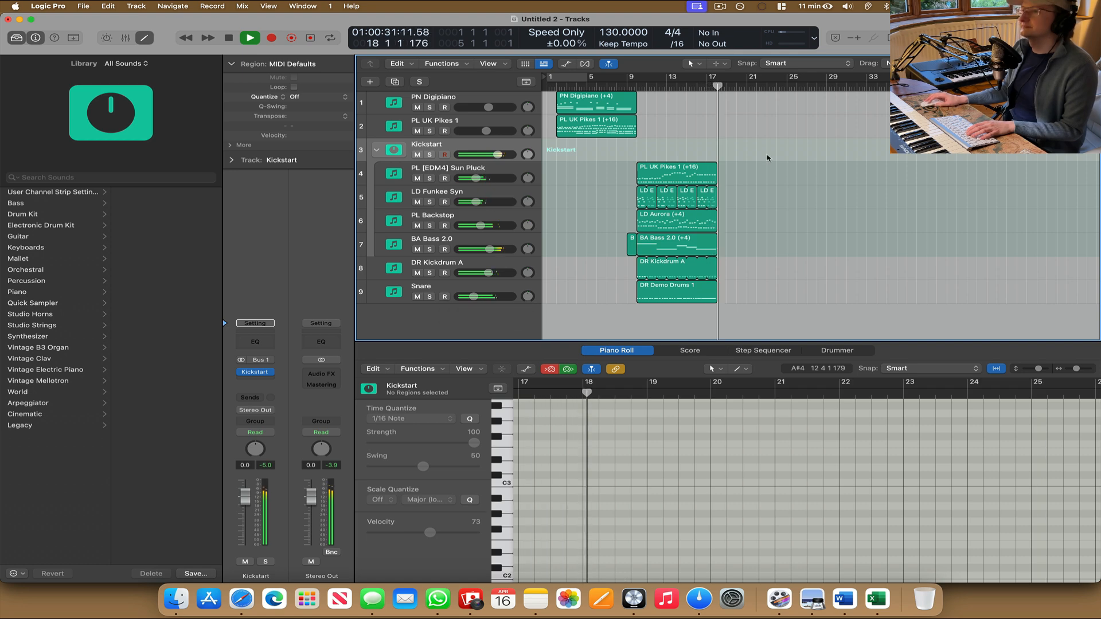
{"action": "key", "text": "space"}
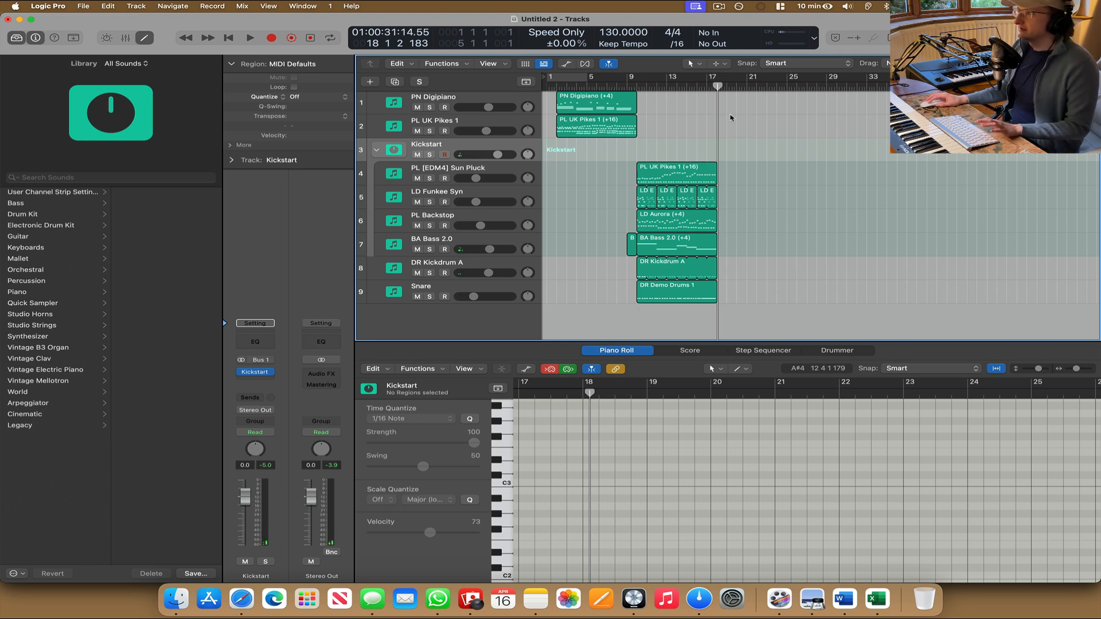
Copy the DR Kickdrum A region from bar 10 to bar 18.
{"action": "key", "text": "super+Right"}
{"action": "key", "text": "super+Right"}
{"action": "key", "text": "super+Right"}
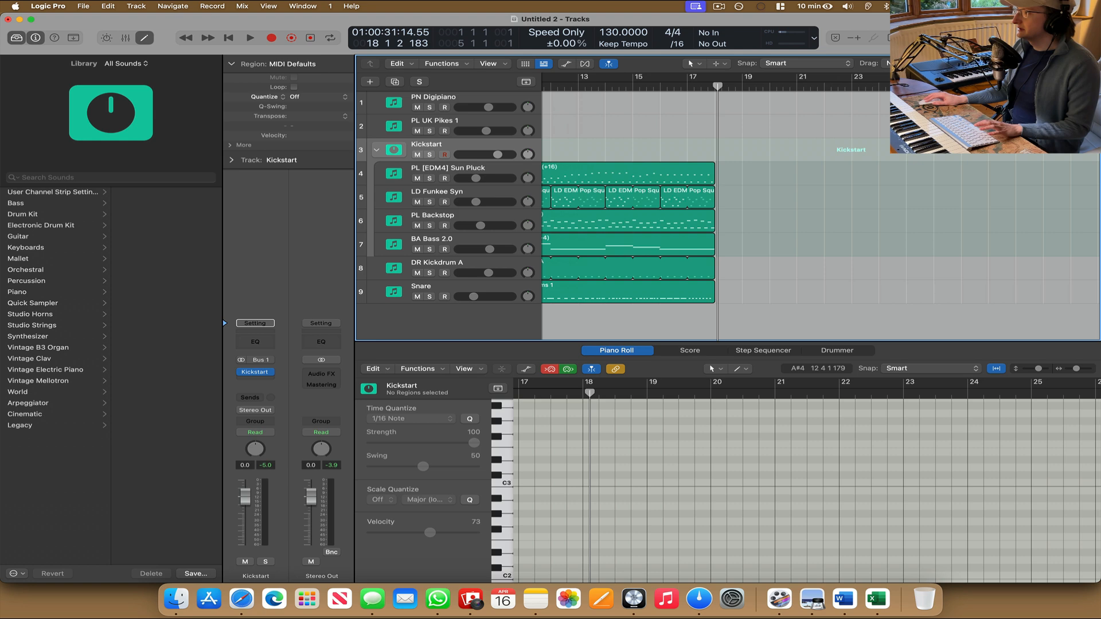
{"action": "scroll", "coordinate": [665, 207], "scroll_direction": "left", "scroll_amount": 2}
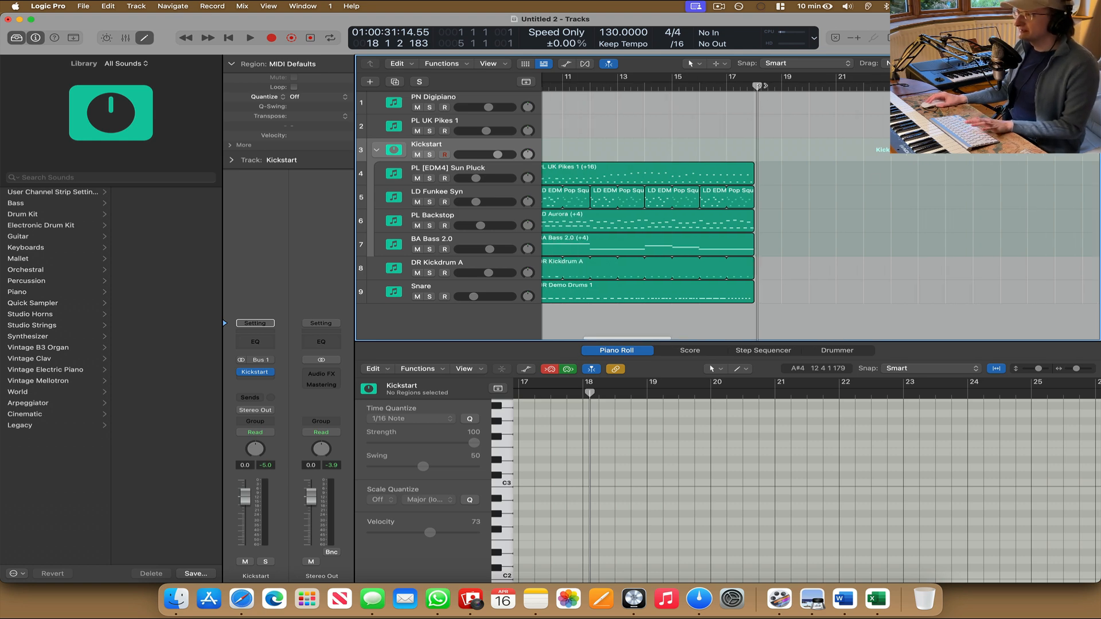
{"action": "left_click", "coordinate": [453, 269]}
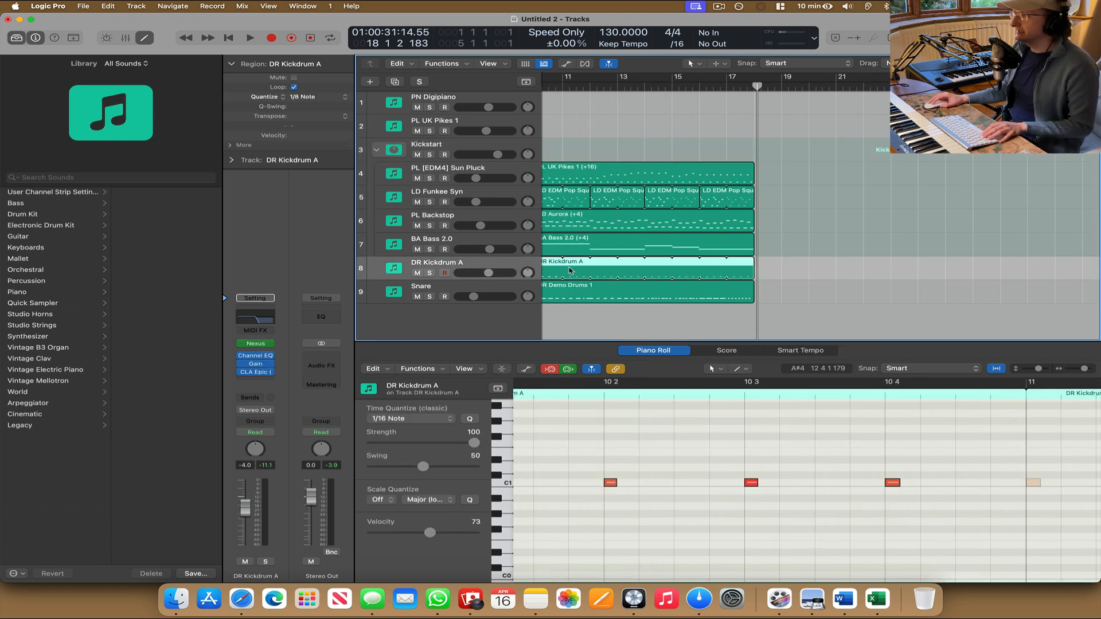
{"action": "scroll", "coordinate": [572, 272], "scroll_direction": "left", "scroll_amount": 5}
{"action": "left_click_drag", "start_coordinate": [658, 270], "coordinate": [878, 271]}
Select the three kick notes on beats 2, 3 and 4 of bar 18 in the copied region.
{"action": "left_click_drag", "start_coordinate": [606, 532], "coordinate": [979, 451]}
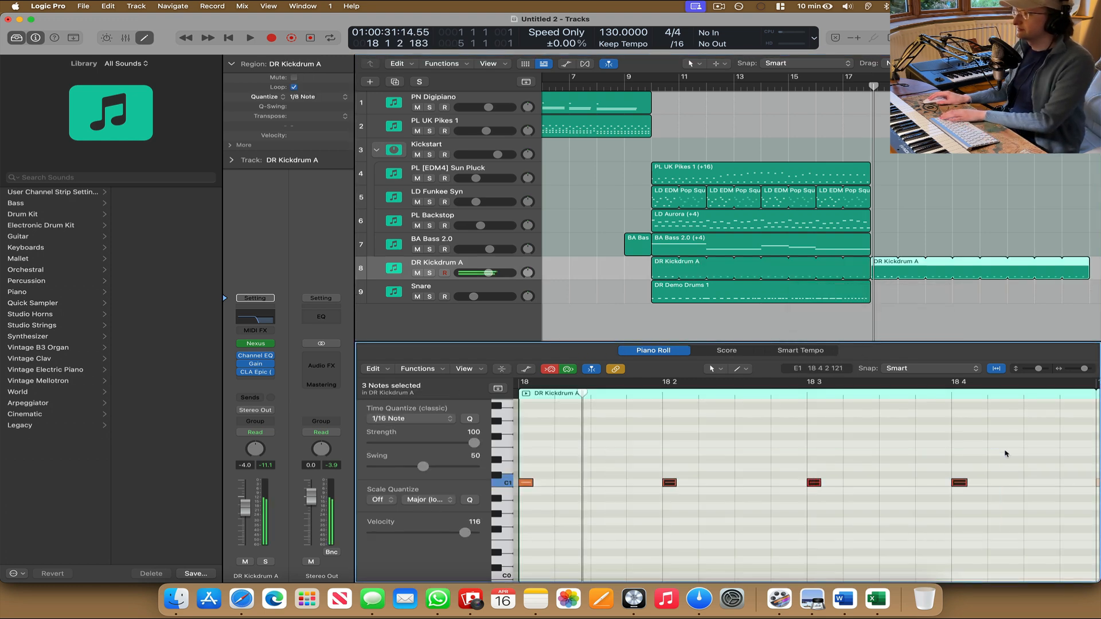
Copy the BA Bass 2.0 region that starts at bar 10 so a duplicate begins at bar 18.
{"action": "key", "text": "space"}
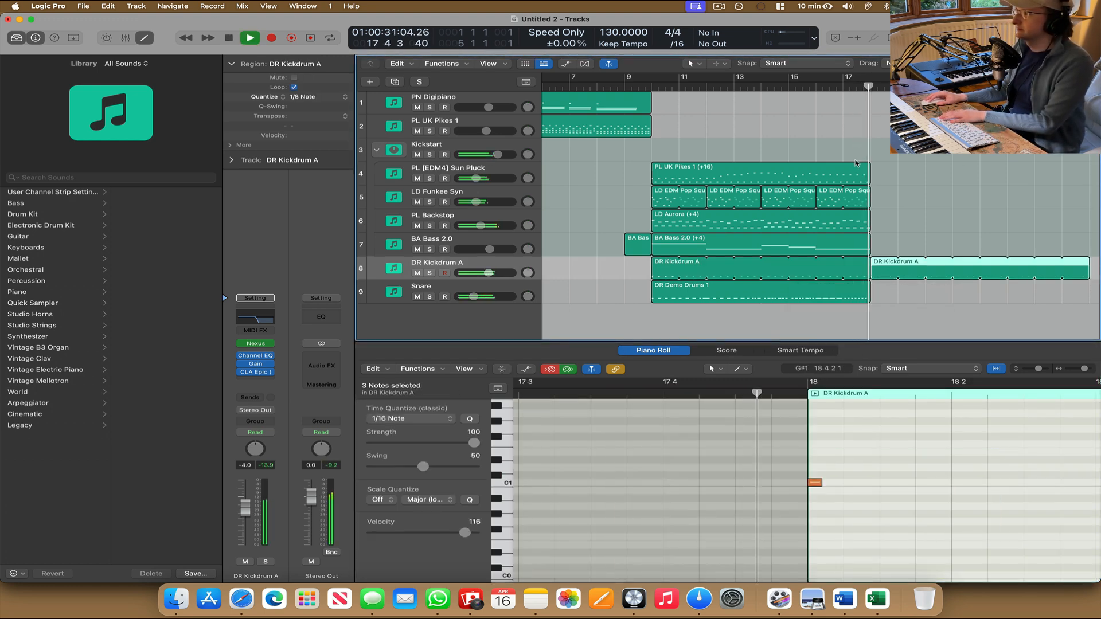
{"action": "scroll", "coordinate": [816, 209], "scroll_direction": "right", "scroll_amount": 3}
{"action": "key", "text": "space"}
{"action": "left_click_drag", "start_coordinate": [616, 245], "coordinate": [534, 245]}
Duplicate the BA Bass 2.0 track and move the bass region at bar 18 onto the new track.
{"action": "key", "text": "super+d"}
{"action": "left_click", "coordinate": [478, 240]}
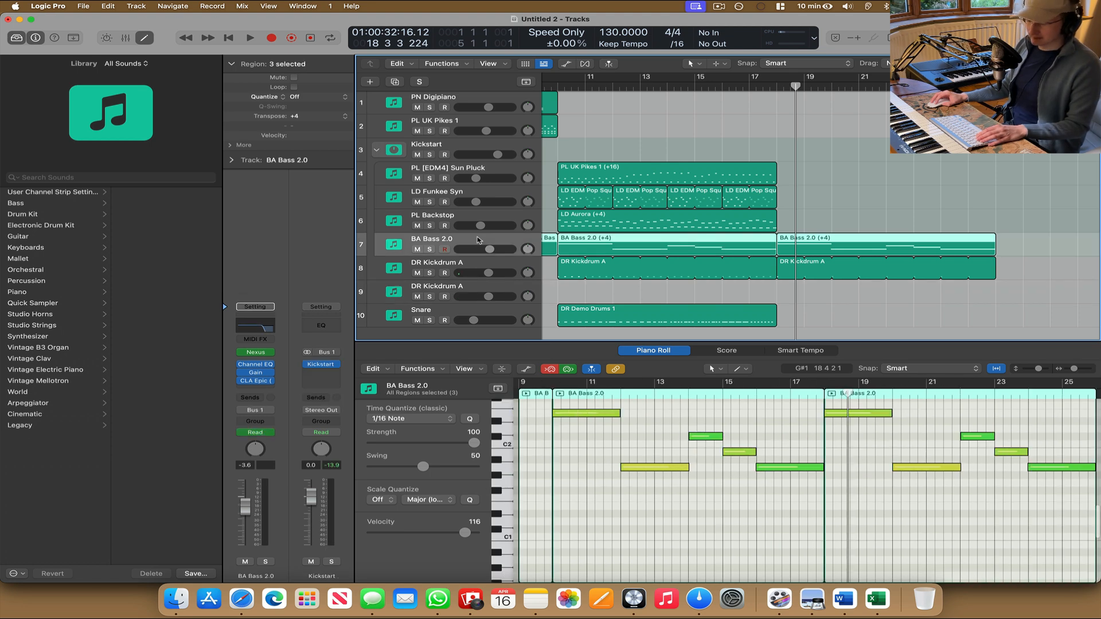
{"action": "key", "text": "super+d"}
{"action": "left_click_drag", "start_coordinate": [809, 249], "coordinate": [809, 274]}
Open Nexus on the duplicated bass track, load the Basegroove 3 preset and audition it.
{"action": "left_click", "coordinate": [257, 354]}
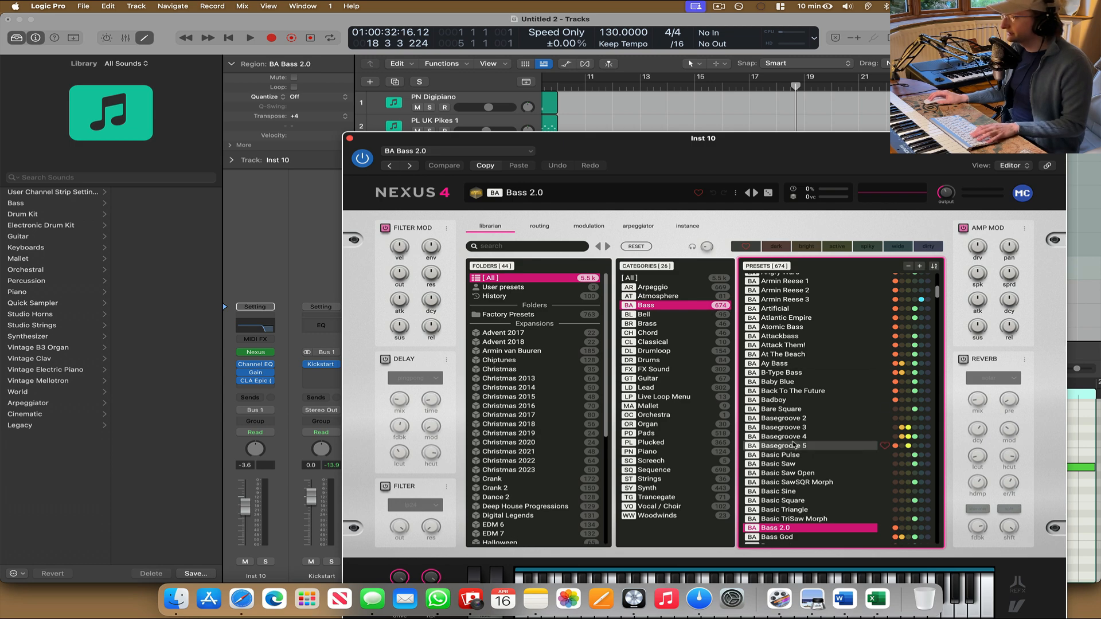
{"action": "left_click", "coordinate": [797, 428]}
{"action": "left_click_drag", "start_coordinate": [821, 138], "coordinate": [814, 376]}
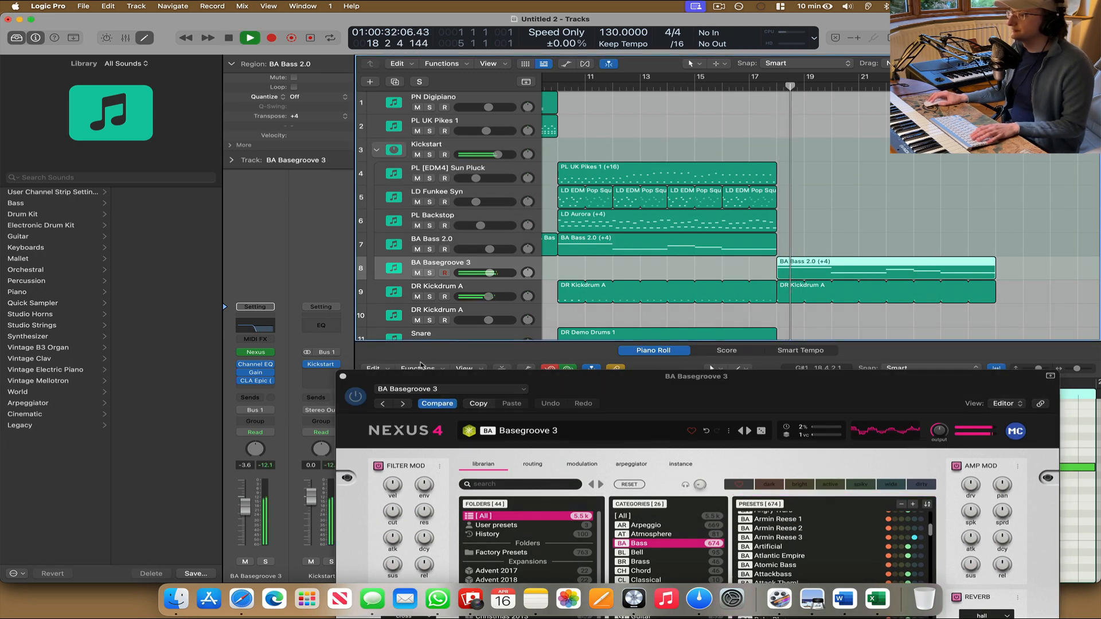
{"action": "key", "text": "space"}
Add the Arpeggiator MIDI effect to the BA Basegroove 3 track and listen to it from bar 18.
{"action": "left_click", "coordinate": [256, 339]}
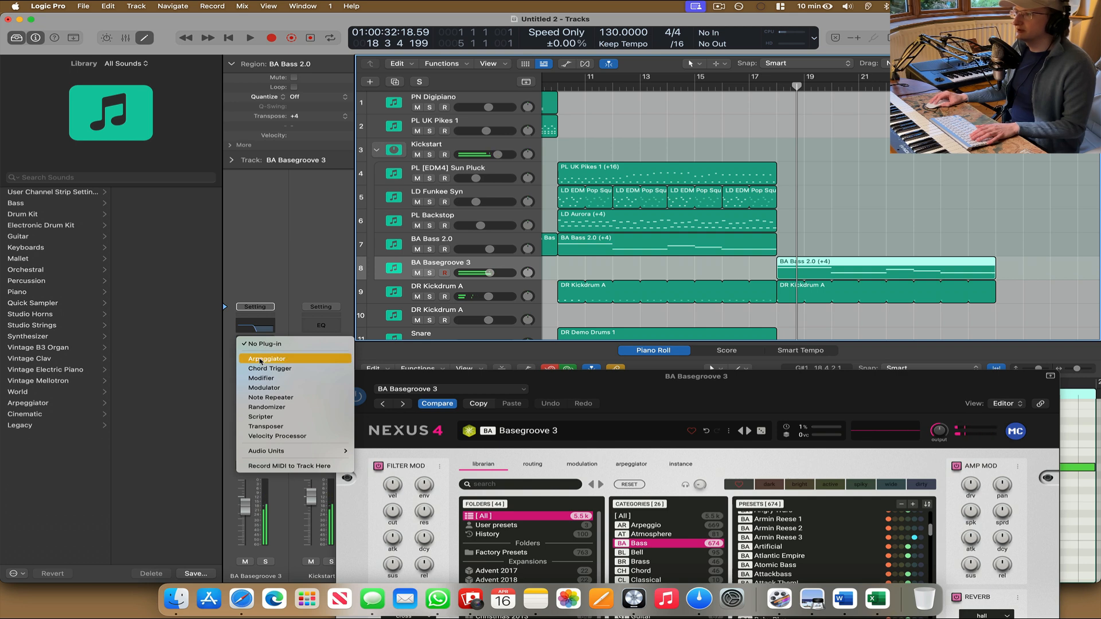
{"action": "left_click", "coordinate": [261, 359]}
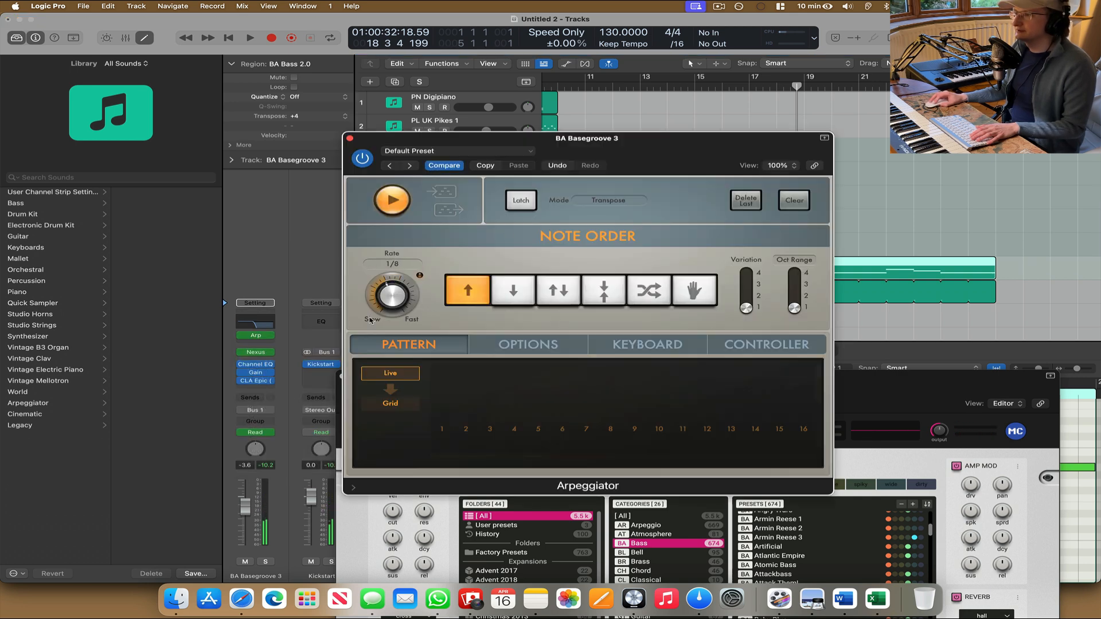
{"action": "left_click_drag", "start_coordinate": [749, 140], "coordinate": [435, 142]}
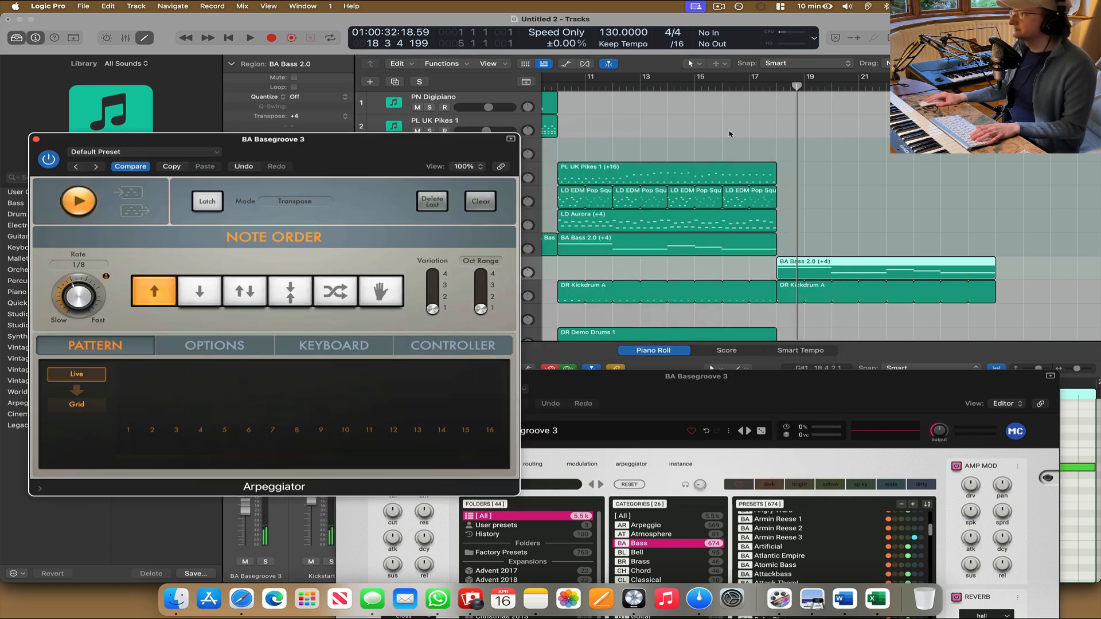
{"action": "left_click", "coordinate": [778, 85]}
{"action": "key", "text": "space"}
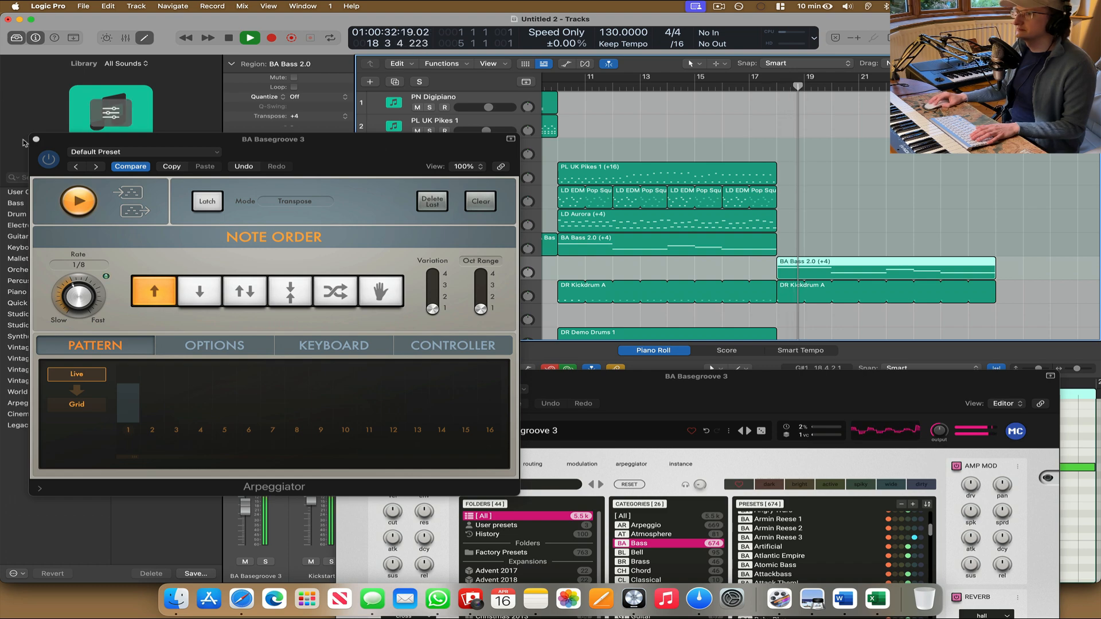
{"action": "left_click", "coordinate": [36, 140]}
Load the Blast Off bass preset in Nexus and audition it from bar 18.
{"action": "left_click_drag", "start_coordinate": [713, 412], "coordinate": [677, 292]}
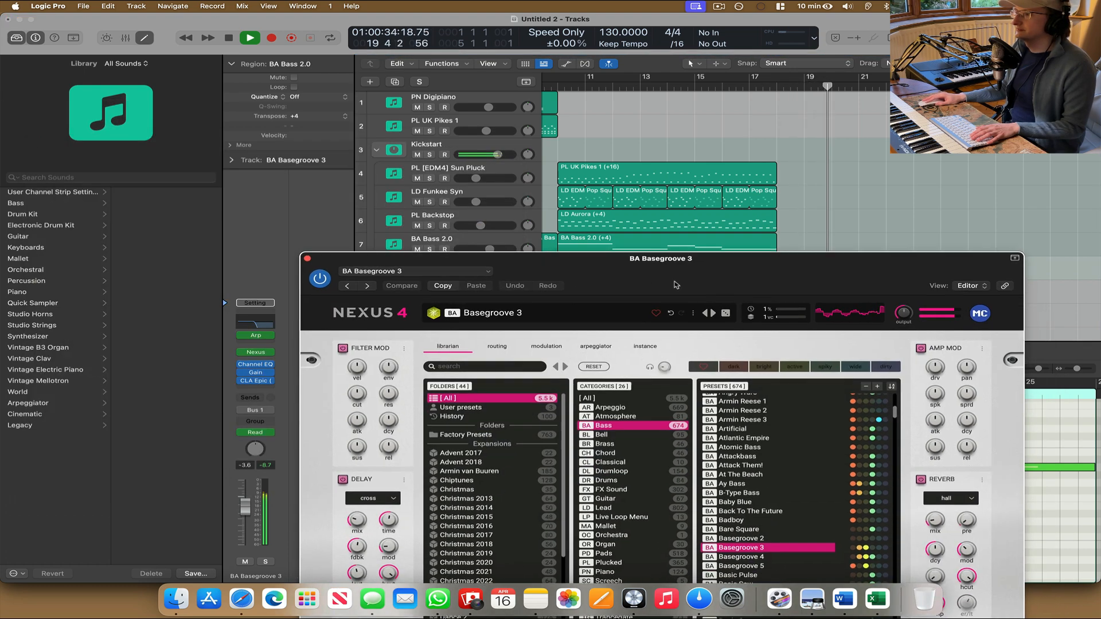
{"action": "left_click_drag", "start_coordinate": [794, 286], "coordinate": [681, 192]}
{"action": "key", "text": "space"}
{"action": "scroll", "coordinate": [669, 467], "scroll_direction": "down", "scroll_amount": 8}
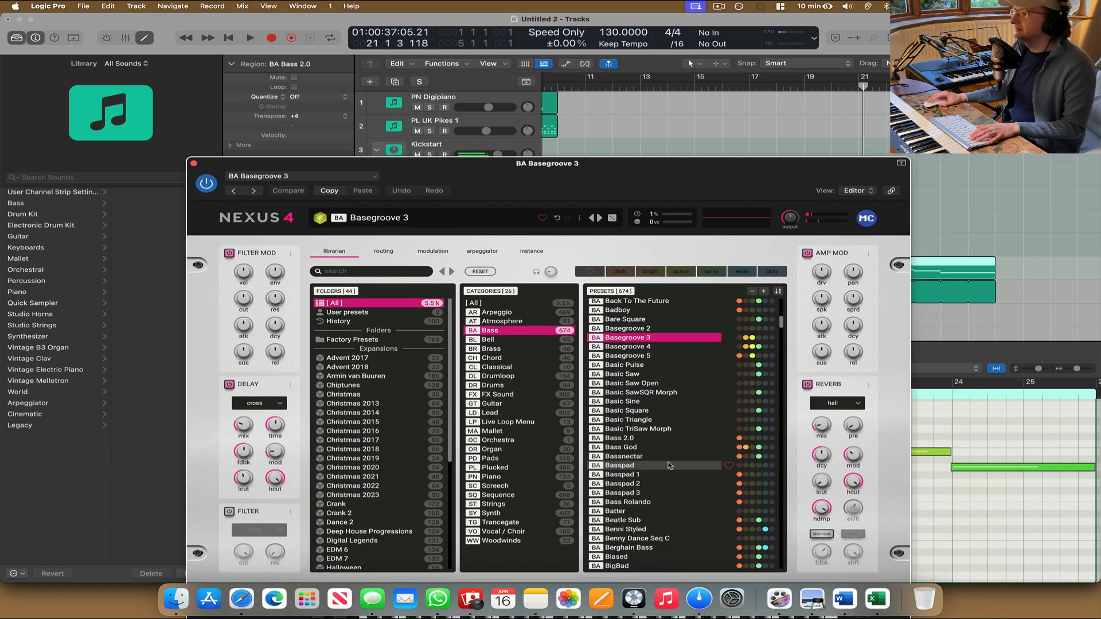
{"action": "left_click", "coordinate": [648, 523]}
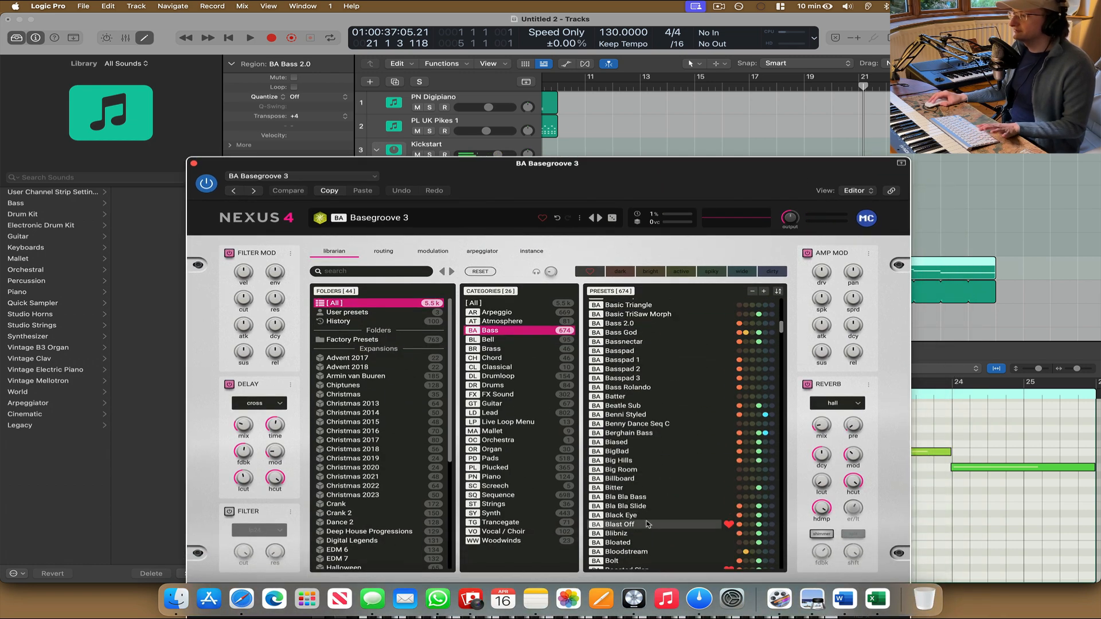
{"action": "left_click_drag", "start_coordinate": [795, 193], "coordinate": [700, 291]}
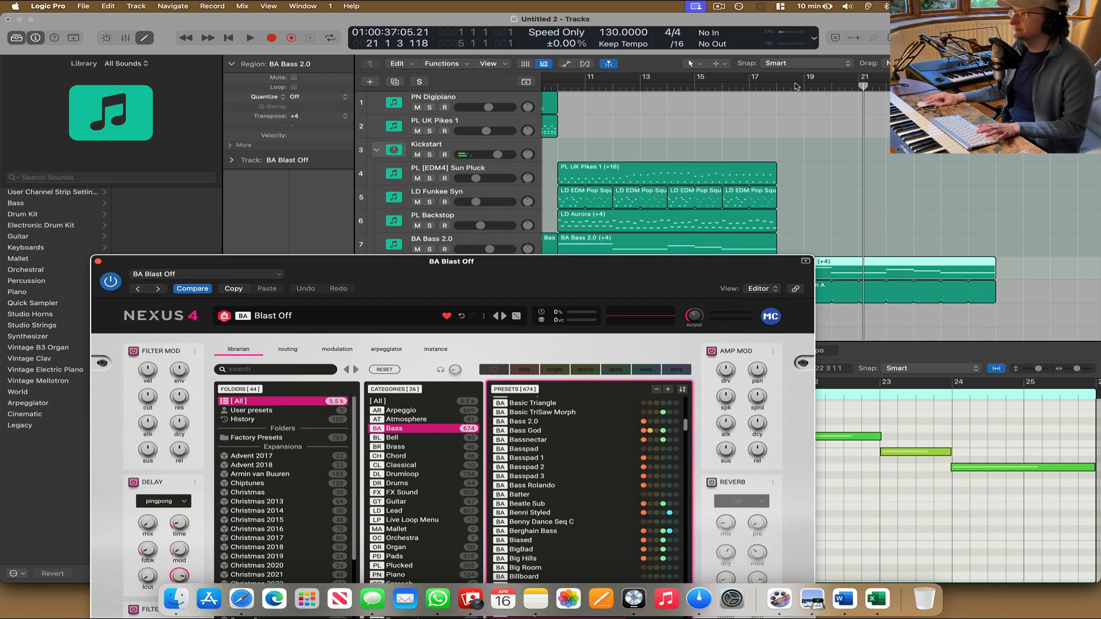
{"action": "left_click", "coordinate": [778, 88]}
{"action": "key", "text": "space"}
{"action": "left_click_drag", "start_coordinate": [625, 273], "coordinate": [840, 337]}
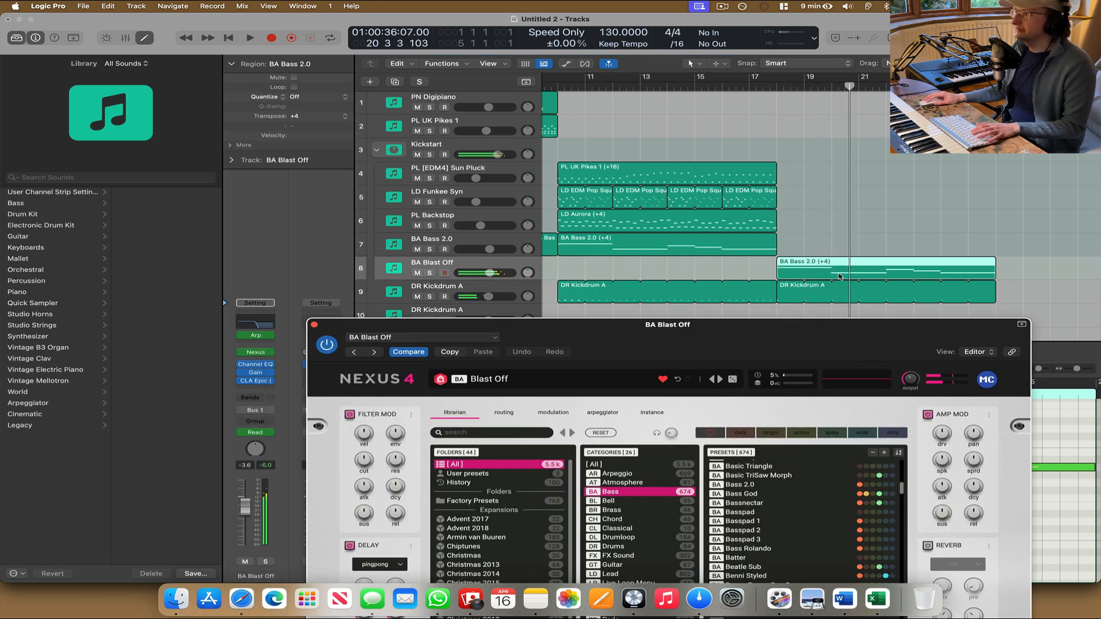
Set the transpose of the bass region at bar 18 to +8 and audition it.
{"action": "left_click", "coordinate": [499, 157]}
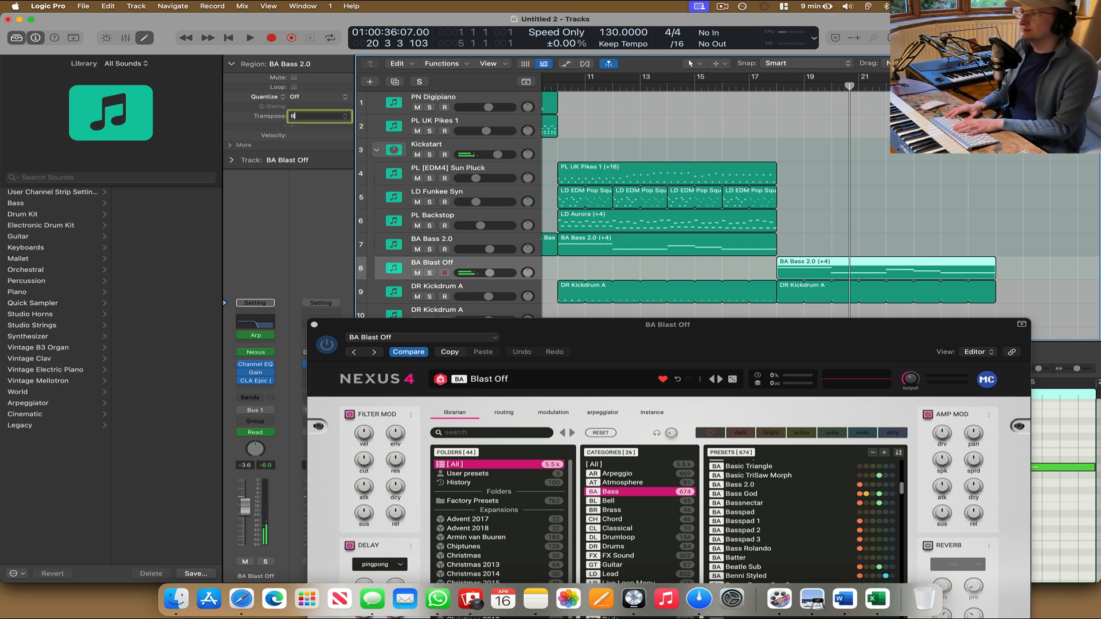
{"action": "type", "text": "8"}
{"action": "key", "text": "Return"}
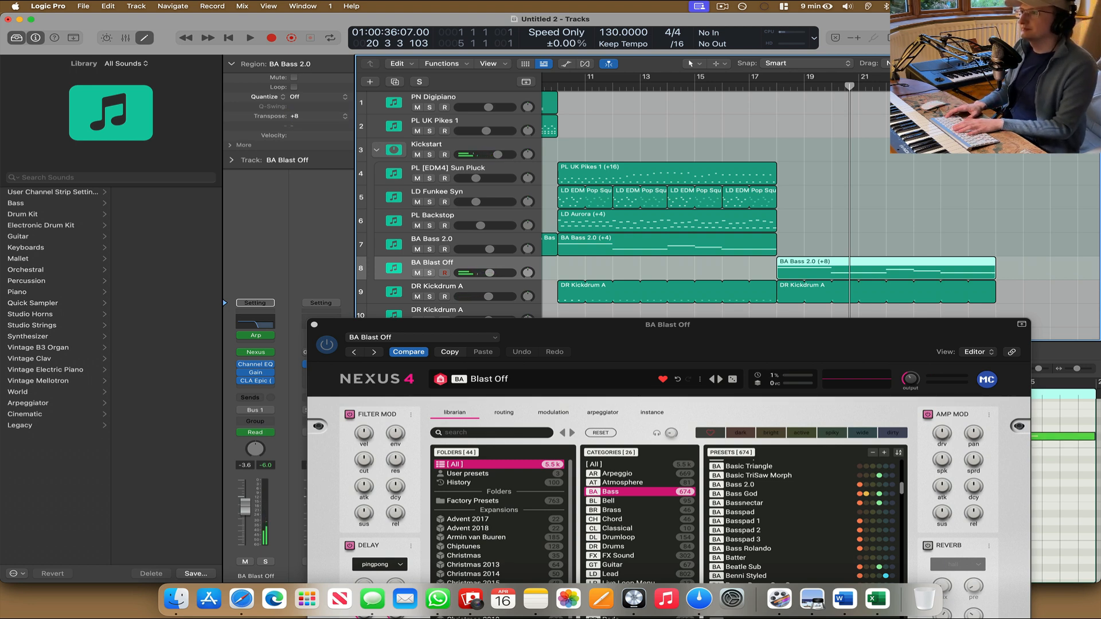
{"action": "left_click", "coordinate": [766, 87]}
{"action": "key", "text": "space"}
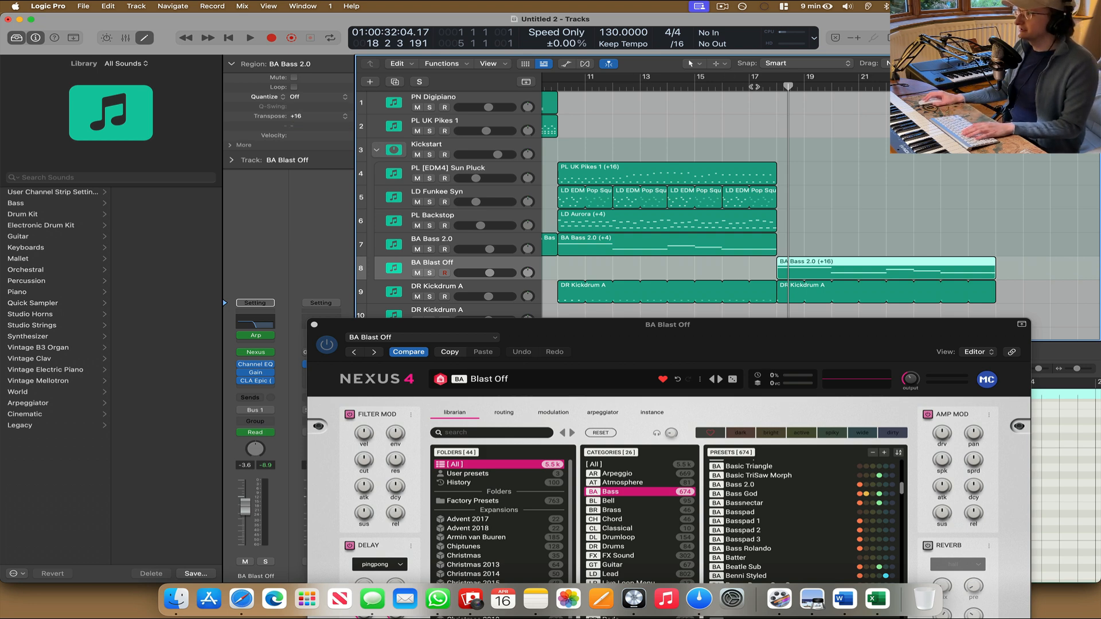
Lower the BA Blast Off track volume to -4.0 dB during playback and close the Nexus window.
{"action": "key", "text": "space"}
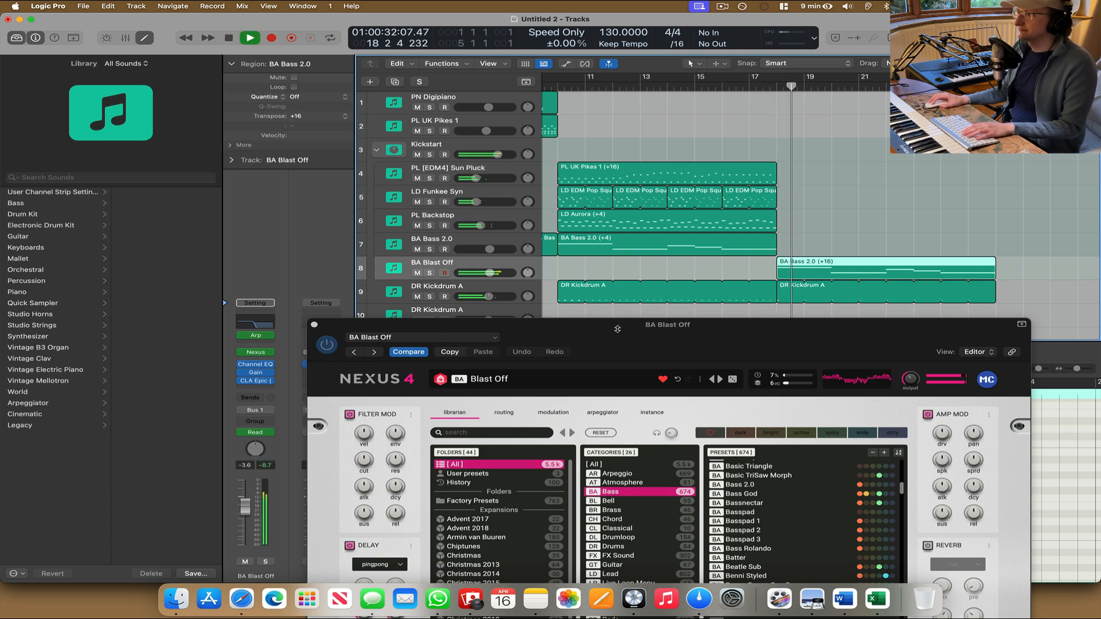
{"action": "left_click_drag", "start_coordinate": [489, 273], "coordinate": [487, 272]}
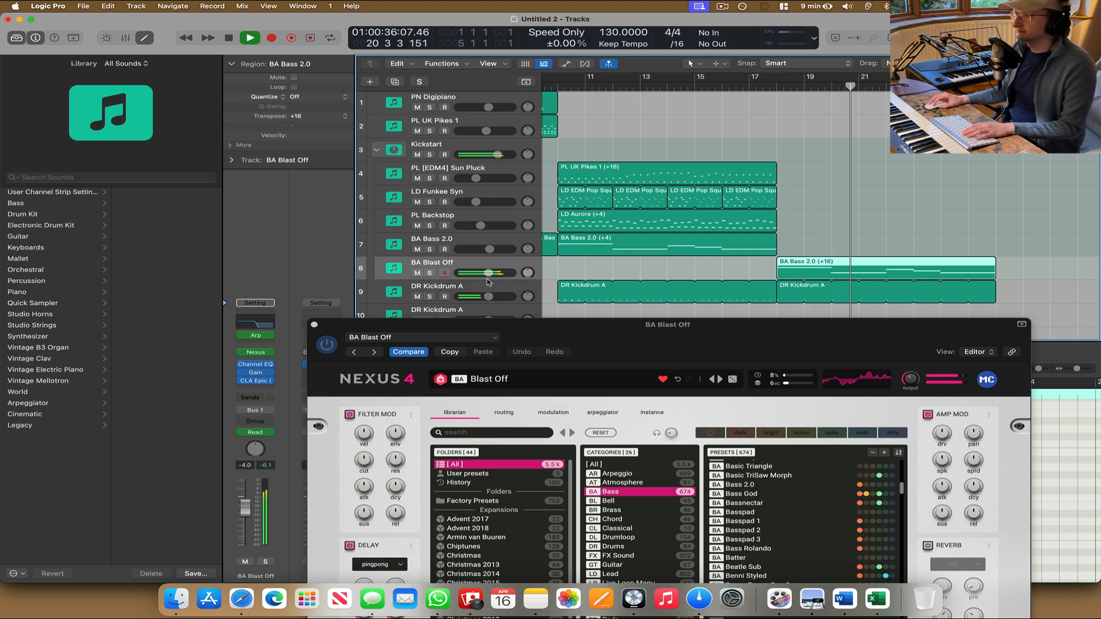
{"action": "key", "text": "space"}
{"action": "left_click", "coordinate": [314, 324]}
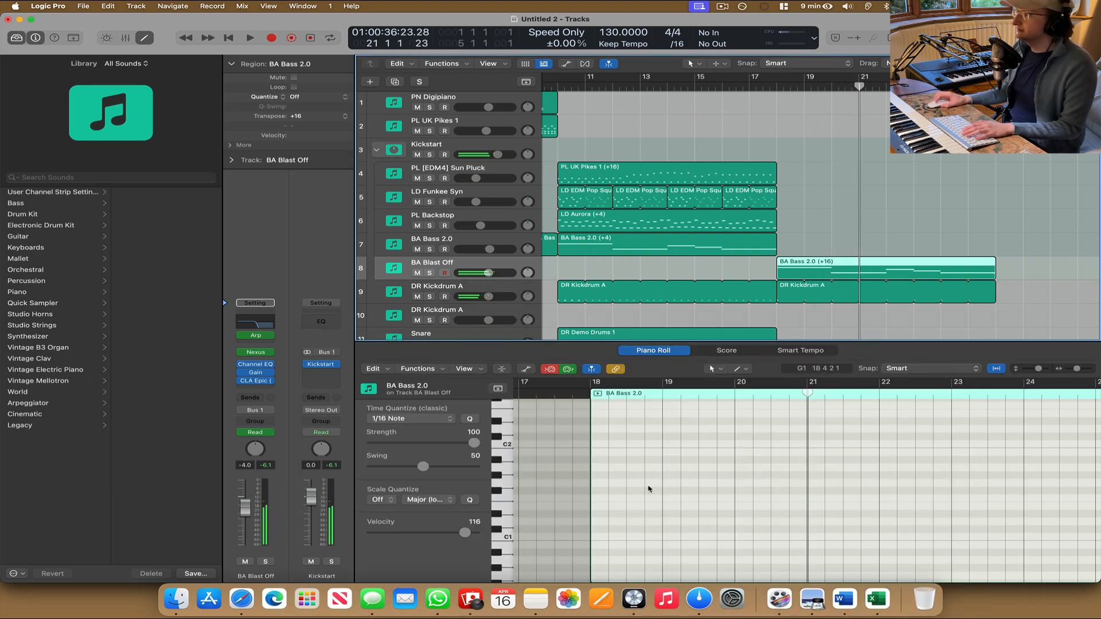
Shorten the bass note at bar 18 to a length of 1 3 2 237 and play the region back.
{"action": "scroll", "coordinate": [648, 488], "scroll_direction": "up", "scroll_amount": 5}
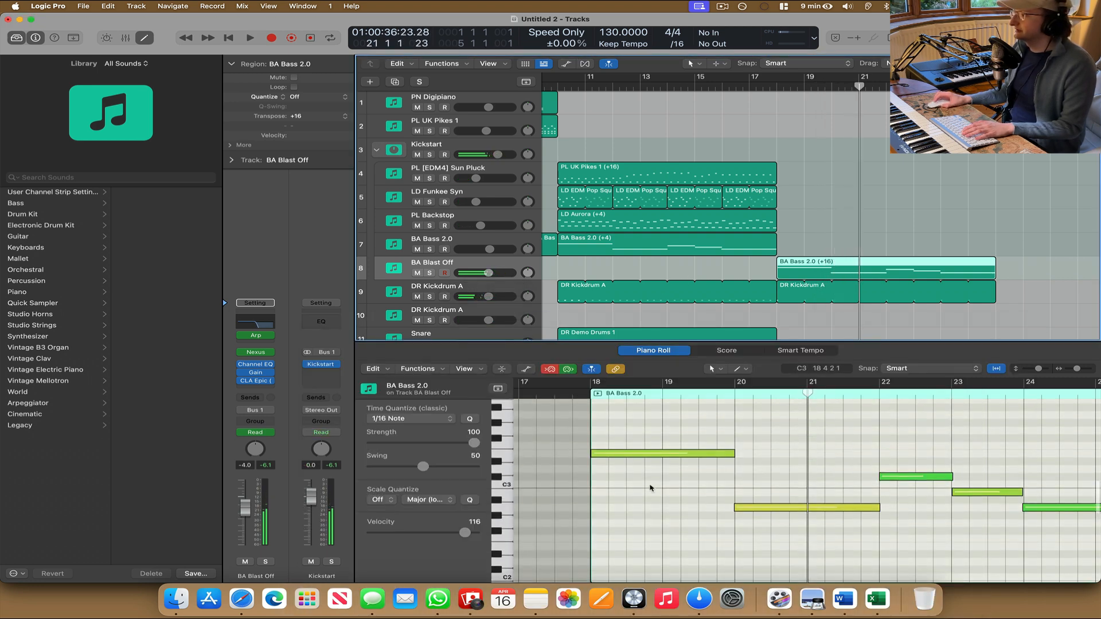
{"action": "left_click", "coordinate": [731, 448]}
{"action": "left_click_drag", "start_coordinate": [732, 453], "coordinate": [728, 453]}
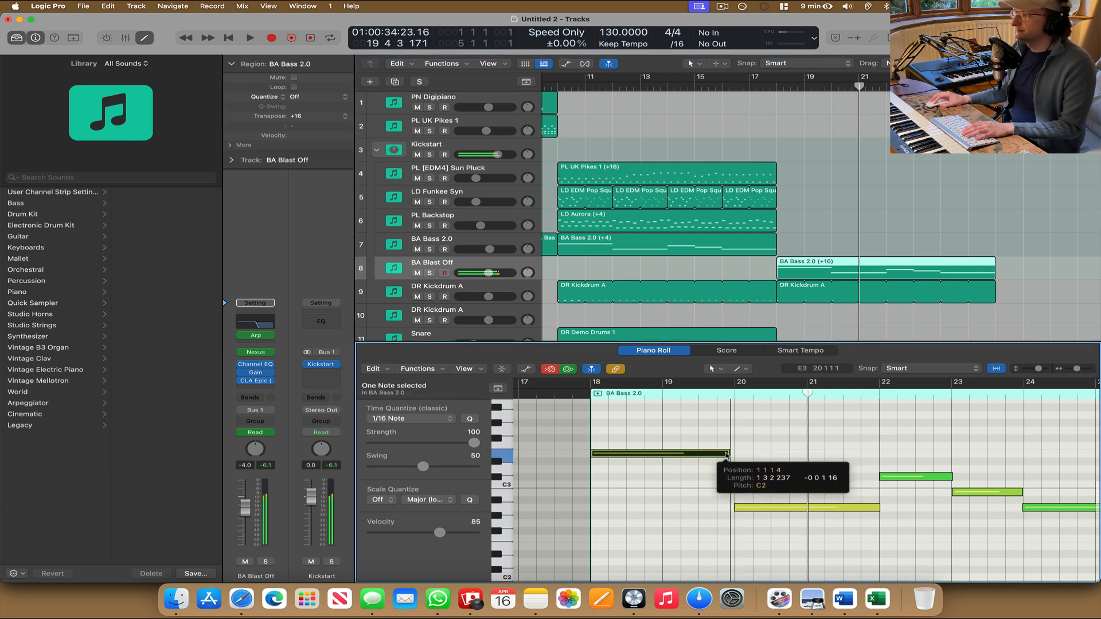
{"action": "left_click", "coordinate": [578, 384]}
{"action": "key", "text": "space"}
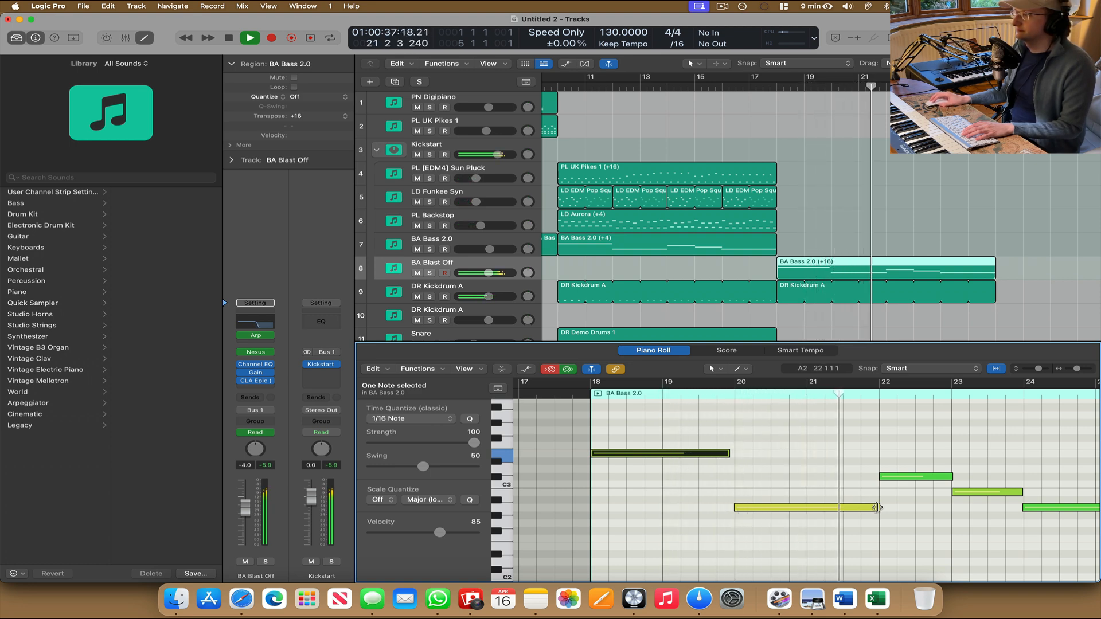
{"action": "key", "text": "space"}
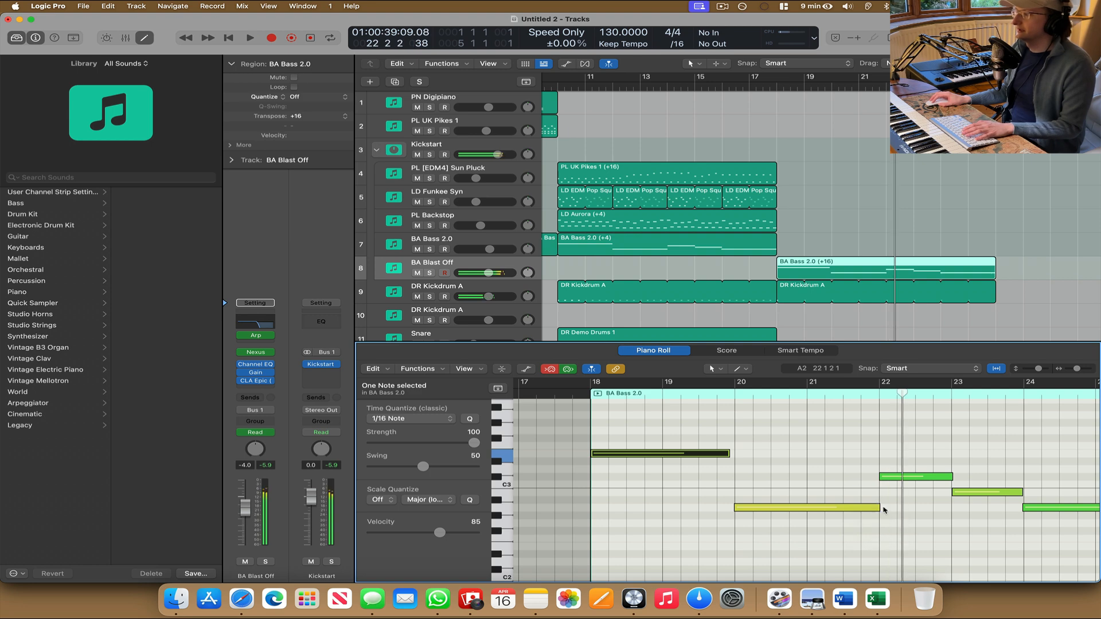
Shorten the bass note at bar 20 so it ends just before bar 22, and play back from bar 20.
{"action": "left_click_drag", "start_coordinate": [881, 508], "coordinate": [874, 508]}
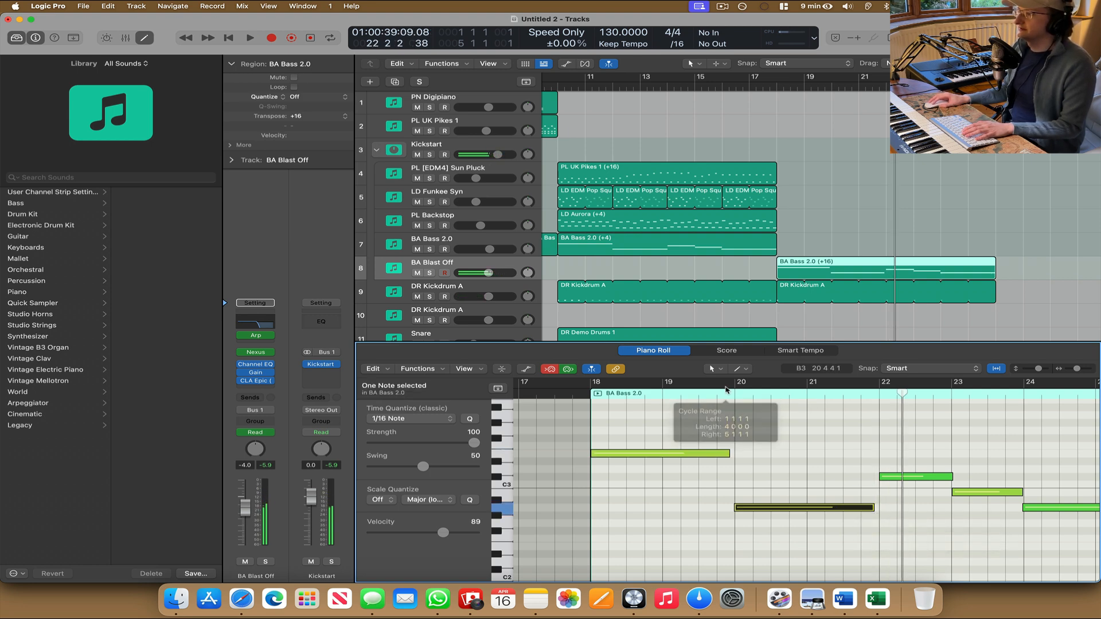
{"action": "left_click", "coordinate": [728, 392]}
{"action": "key", "text": "space"}
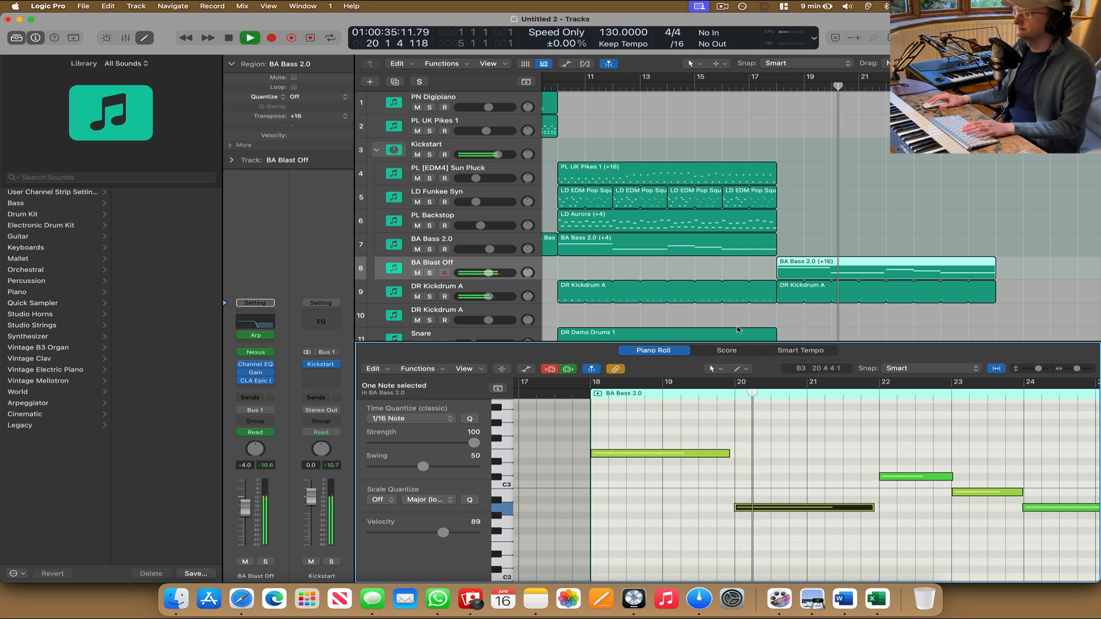
{"action": "mouse_move", "coordinate": [864, 515]}
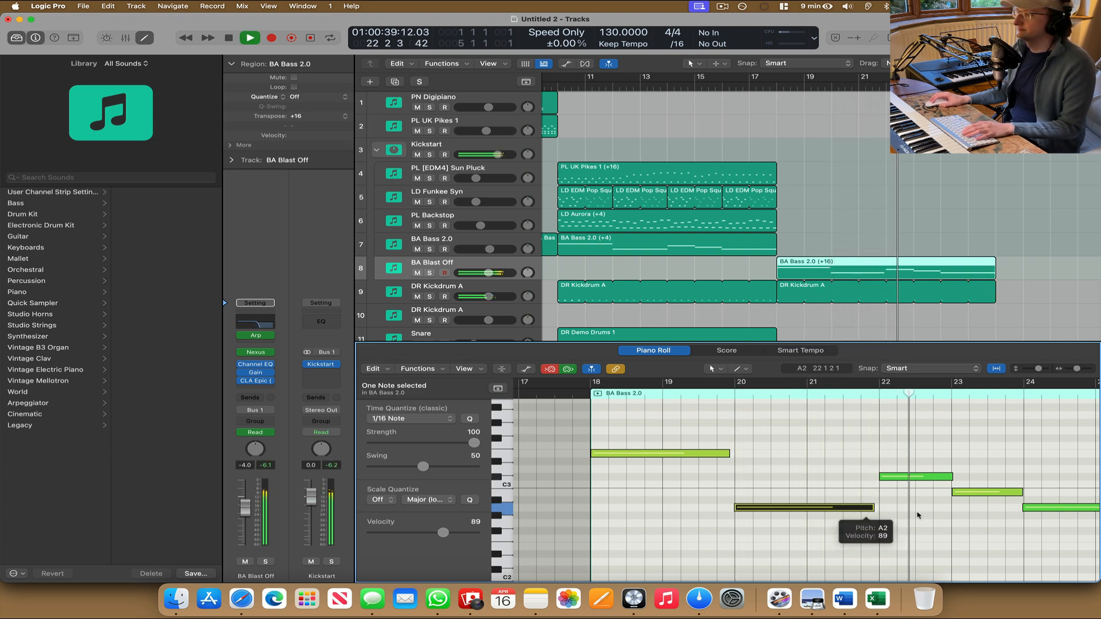
{"action": "key", "text": "space"}
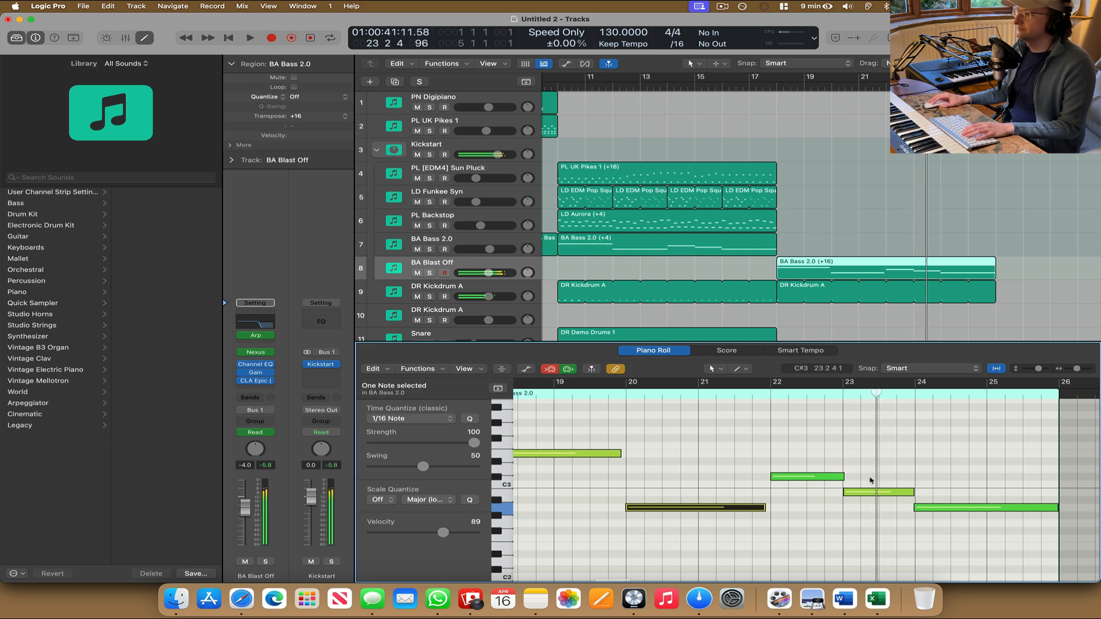
Shorten the bass notes at bars 22 and 23 so each ends slightly before the next bar.
{"action": "left_click", "coordinate": [859, 475]}
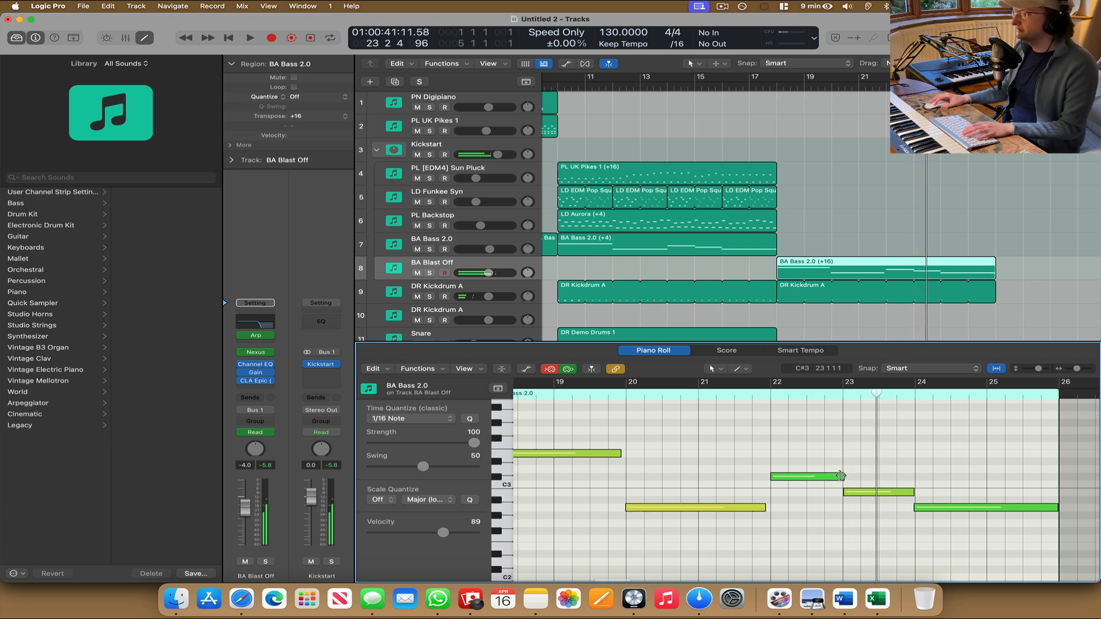
{"action": "mouse_move", "coordinate": [840, 476]}
{"action": "mouse_move", "coordinate": [841, 476]}
{"action": "left_mouse_down"}
{"action": "mouse_move", "coordinate": [823, 475]}
{"action": "mouse_move", "coordinate": [837, 476]}
{"action": "left_mouse_up"}
{"action": "left_click_drag", "start_coordinate": [911, 492], "coordinate": [909, 491]}
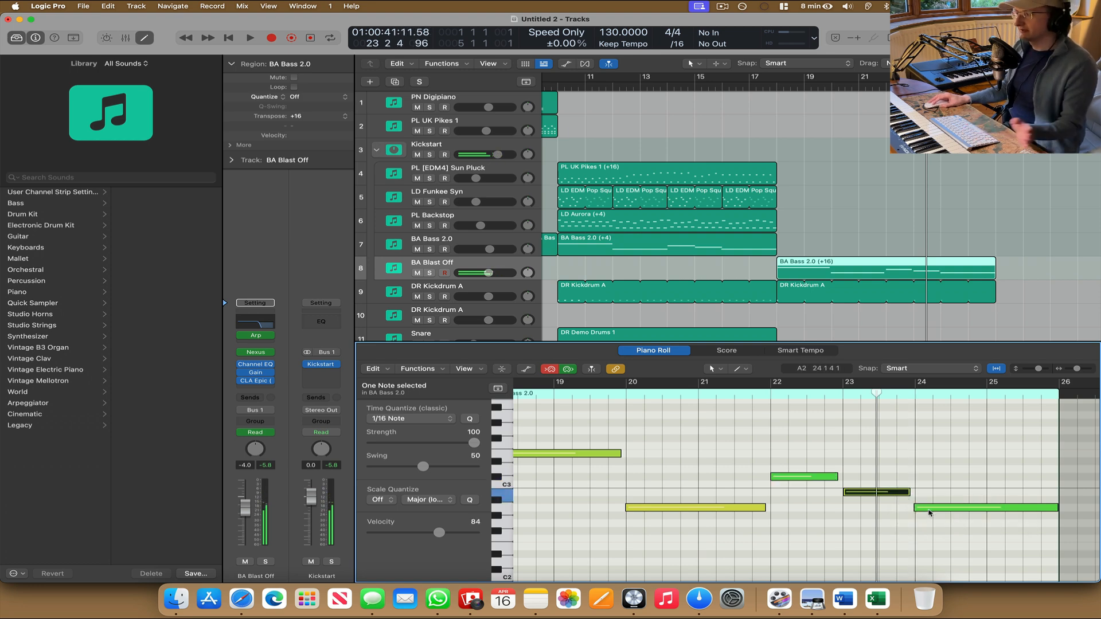
Trim the start of the last bass note to position 24 1 1 1 and play the section from bar 18.
{"action": "left_click", "coordinate": [929, 513]}
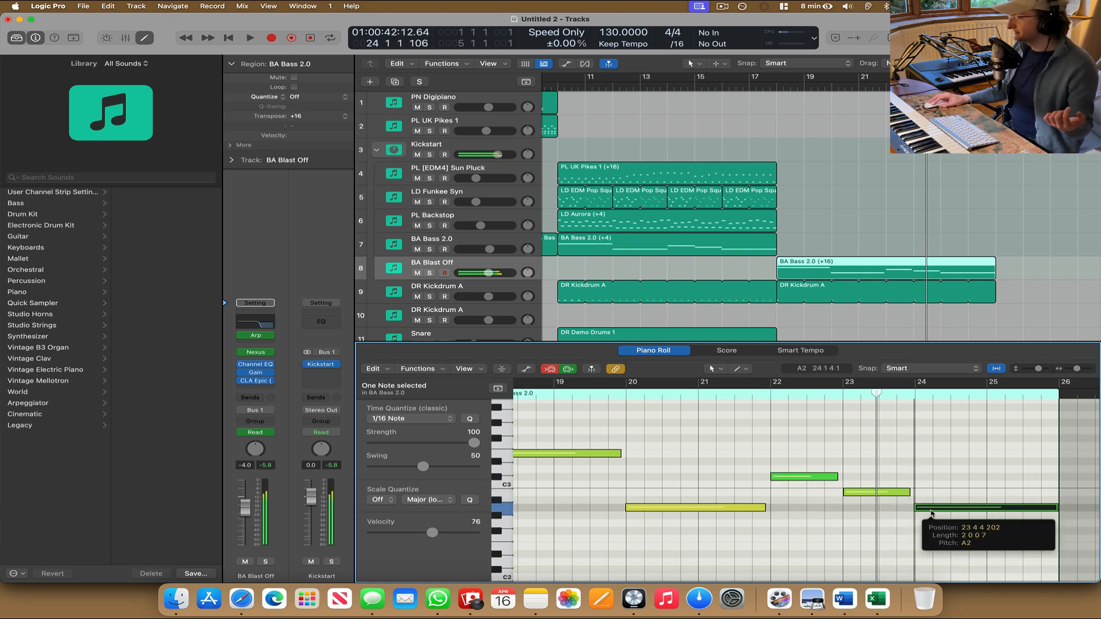
{"action": "left_click_drag", "start_coordinate": [916, 510], "coordinate": [917, 510]}
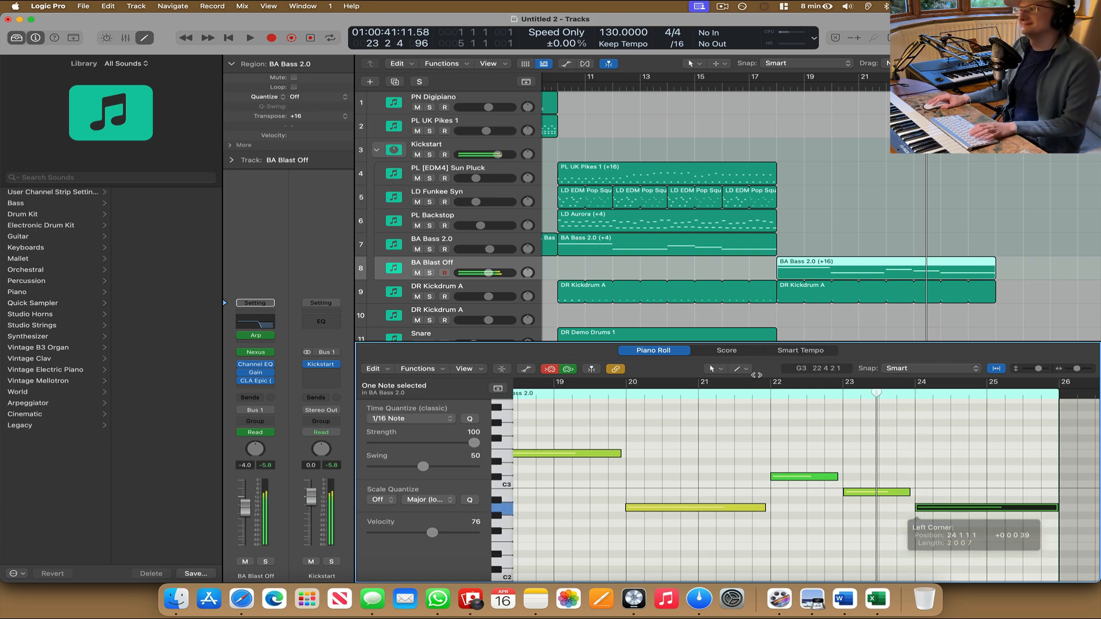
{"action": "double_click", "coordinate": [762, 87]}
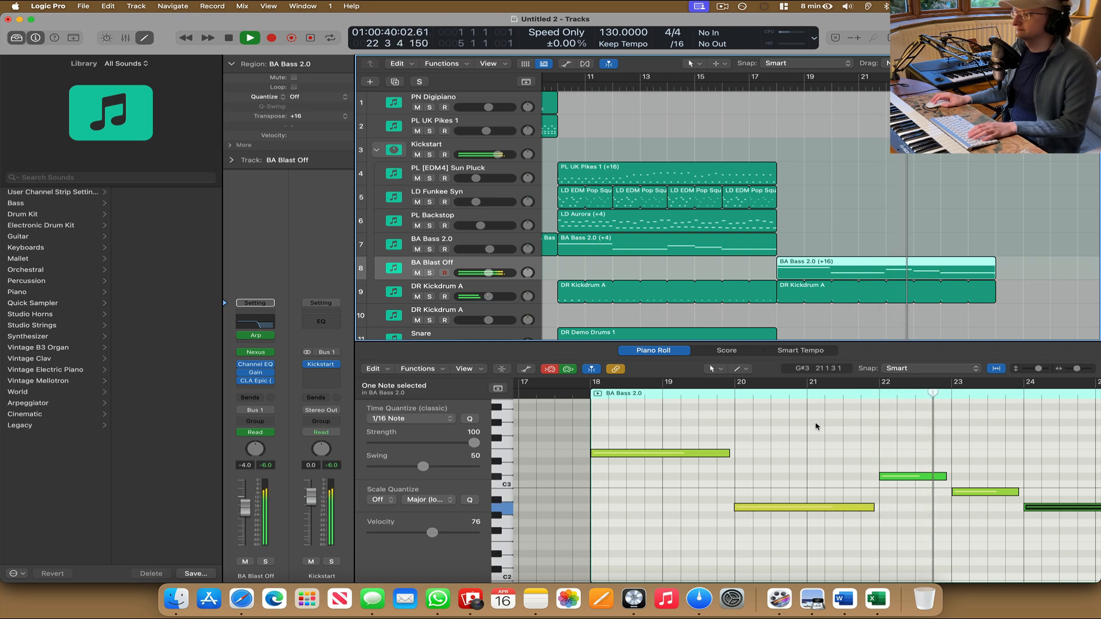
{"action": "key", "text": "space"}
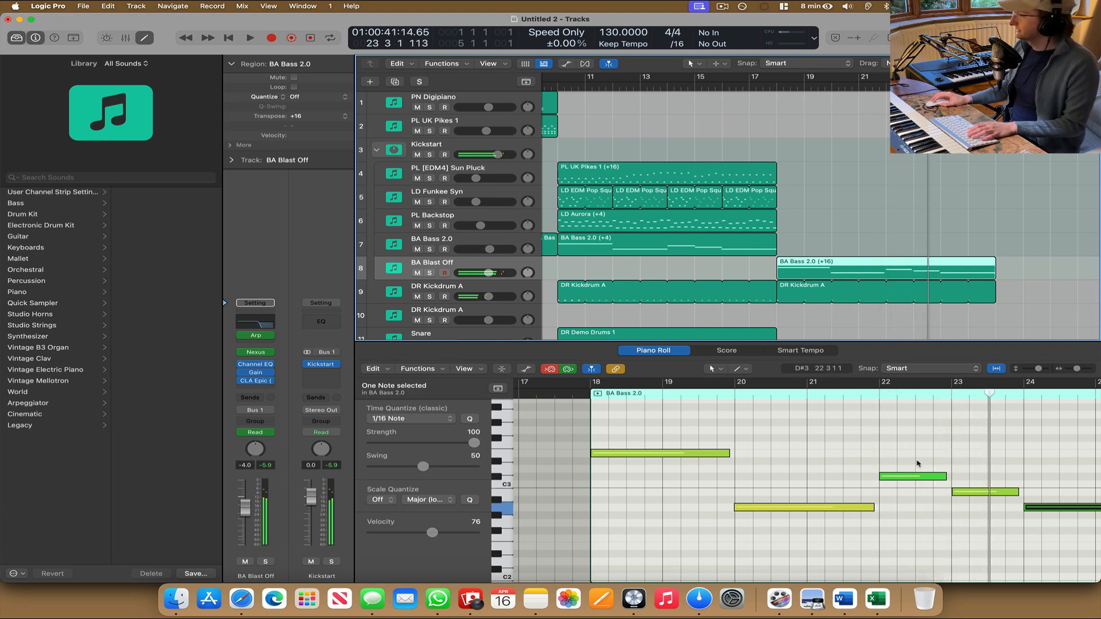
Shorten the bass note at bar 22 slightly further and play back from around bar 21.
{"action": "scroll", "coordinate": [915, 461], "scroll_direction": "right", "scroll_amount": 3}
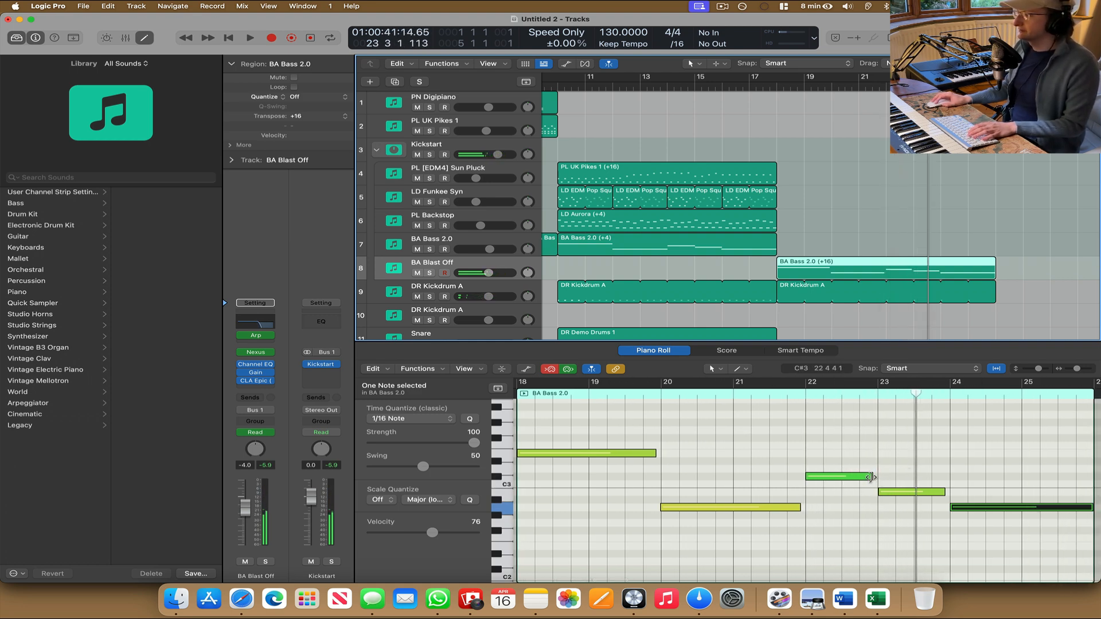
{"action": "left_click_drag", "start_coordinate": [870, 476], "coordinate": [867, 477]}
{"action": "double_click", "coordinate": [874, 89]}
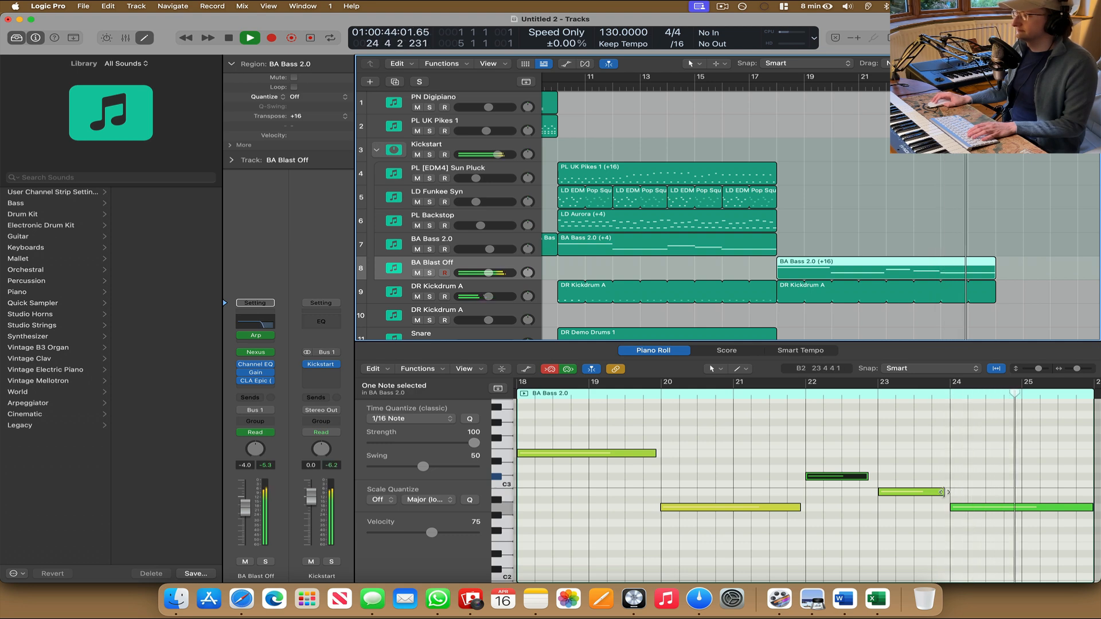
{"action": "left_click", "coordinate": [944, 492]}
{"action": "key", "text": "space"}
{"action": "scroll", "coordinate": [835, 457], "scroll_direction": "left", "scroll_amount": 4}
{"action": "scroll", "coordinate": [835, 457], "scroll_direction": "left", "scroll_amount": 3}
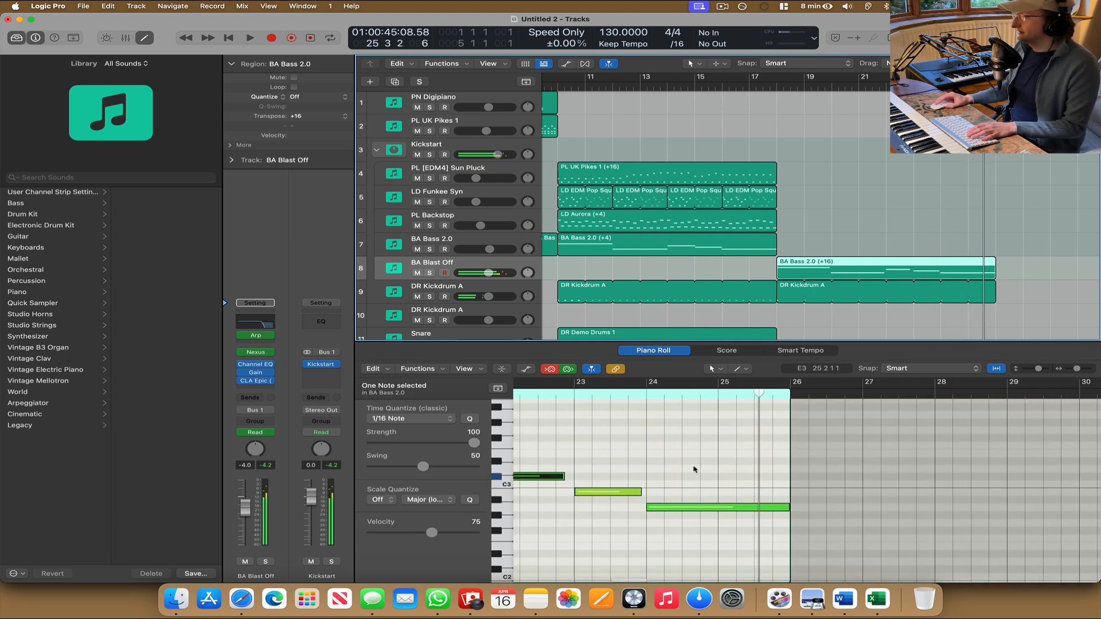
{"action": "left_click_drag", "start_coordinate": [595, 523], "coordinate": [519, 459]}
{"action": "scroll", "coordinate": [574, 459], "scroll_direction": "left", "scroll_amount": 4}
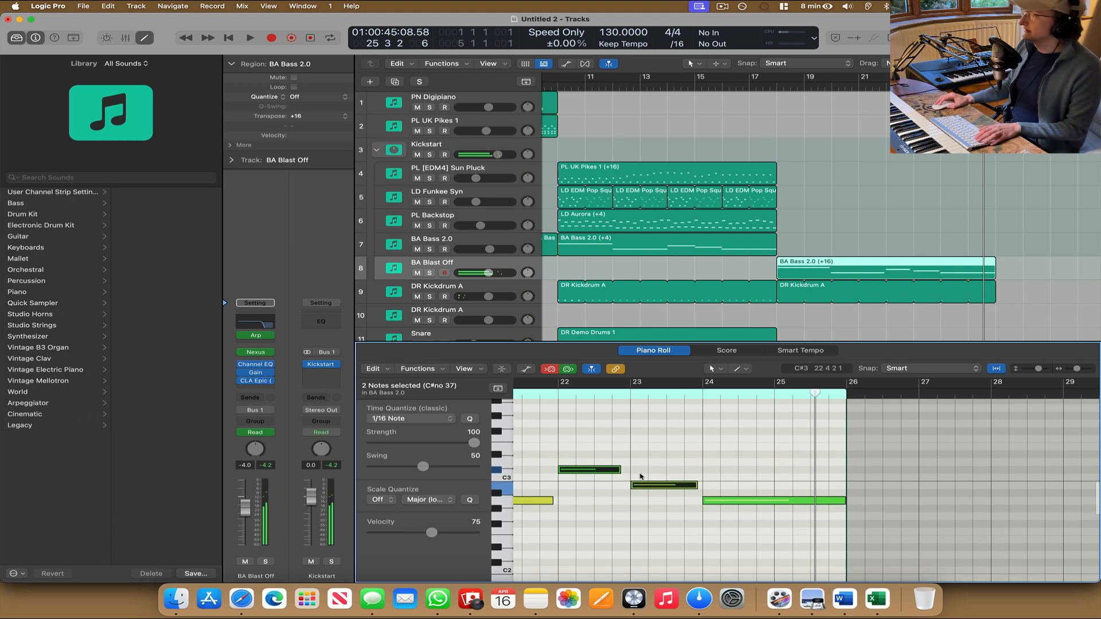
{"action": "scroll", "coordinate": [643, 487], "scroll_direction": "right", "scroll_amount": 1}
{"action": "left_click", "coordinate": [636, 493]}
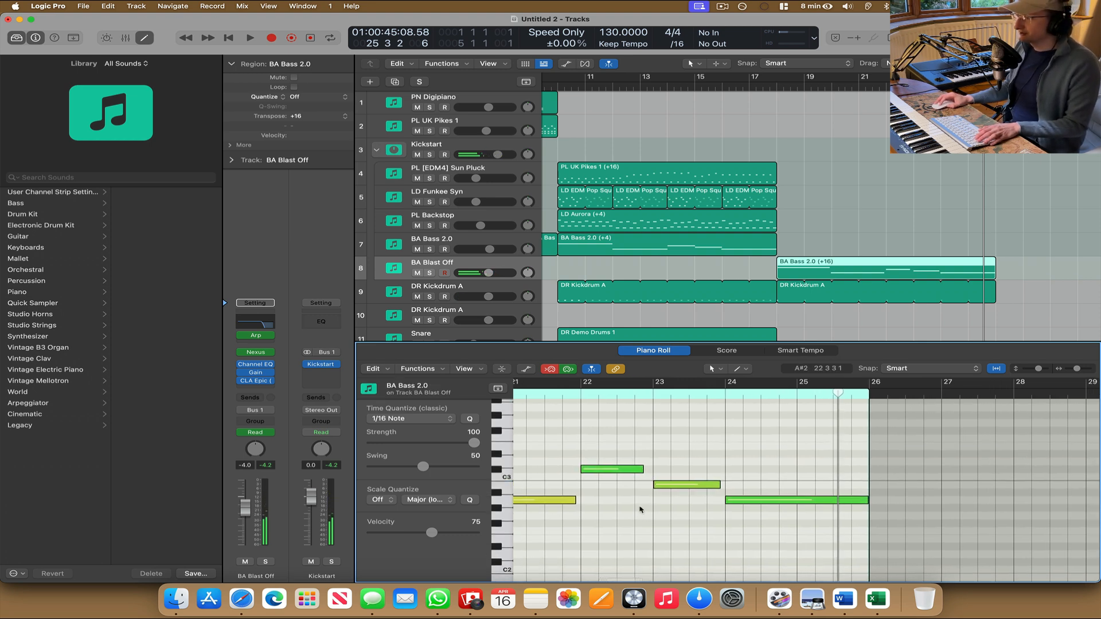
{"action": "left_click_drag", "start_coordinate": [686, 523], "coordinate": [615, 461]}
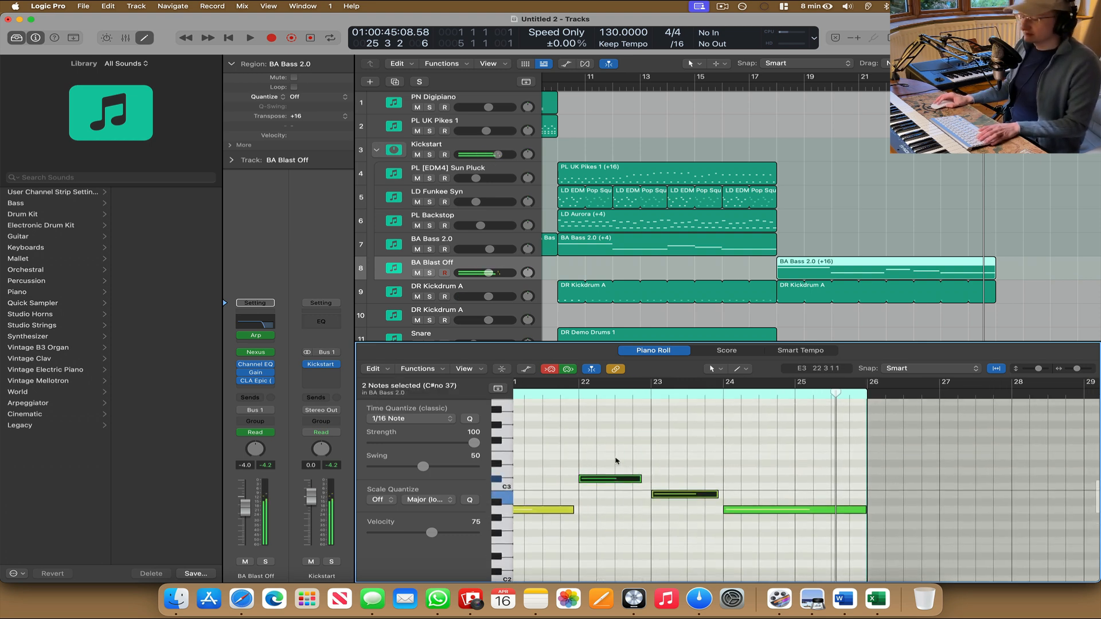
{"action": "scroll", "coordinate": [618, 460], "scroll_direction": "left", "scroll_amount": 10}
{"action": "left_click", "coordinate": [853, 513]}
{"action": "scroll", "coordinate": [853, 504], "scroll_direction": "right", "scroll_amount": 2}
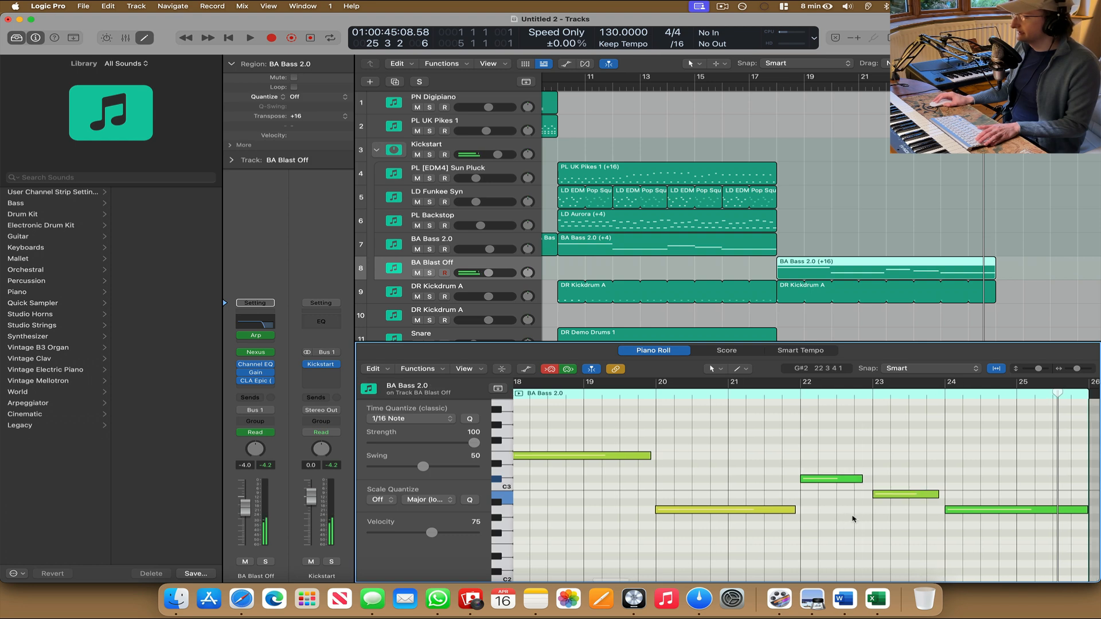
Shorten the bass notes at bars 22 and 23 to three beats each and play back the section.
{"action": "left_click_drag", "start_coordinate": [854, 479], "coordinate": [850, 480]}
{"action": "left_click_drag", "start_coordinate": [932, 494], "coordinate": [919, 495]}
{"action": "scroll", "coordinate": [918, 495], "scroll_direction": "up", "scroll_amount": 1}
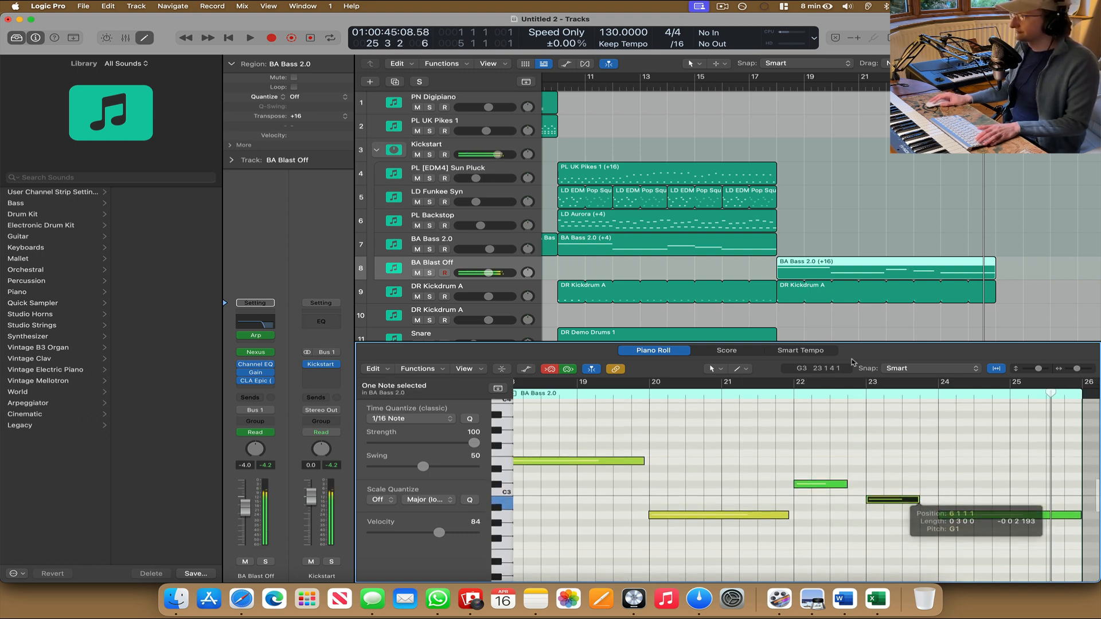
{"action": "left_click", "coordinate": [881, 76]}
{"action": "key", "text": "space"}
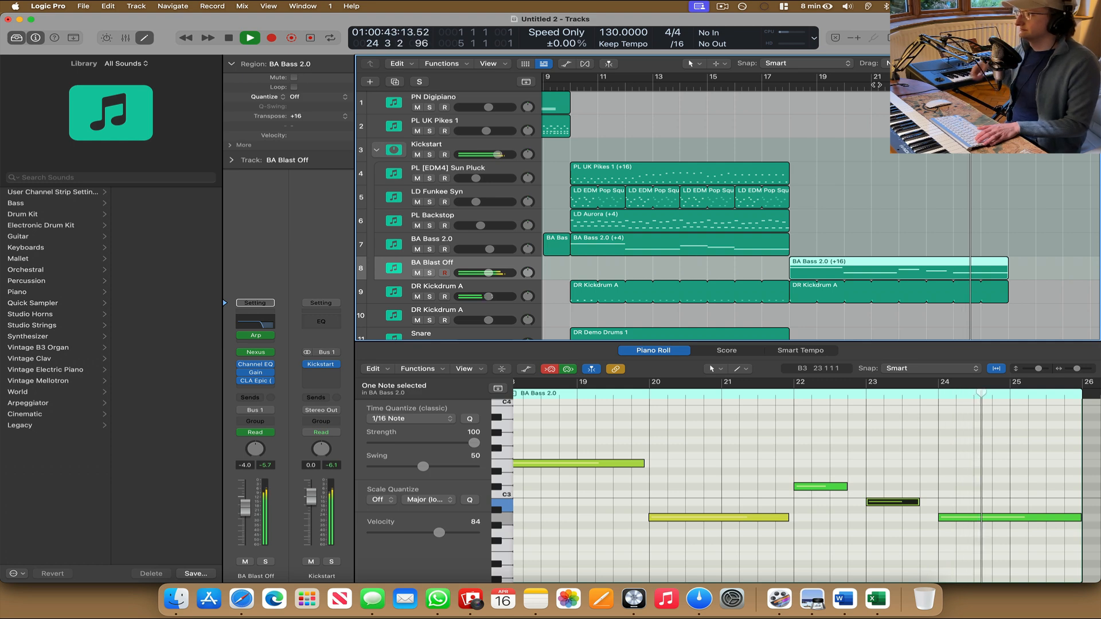
{"action": "scroll", "coordinate": [905, 179], "scroll_direction": "down", "scroll_amount": 5}
{"action": "scroll", "coordinate": [905, 179], "scroll_direction": "up", "scroll_amount": 5}
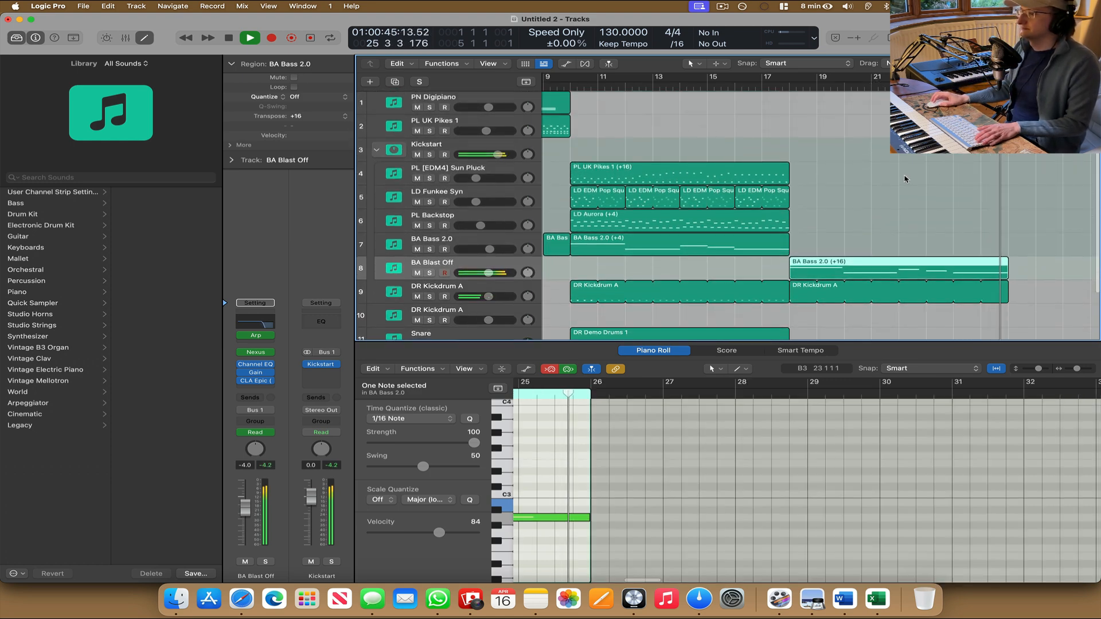
{"action": "key", "text": "space"}
Duplicate the LD Funkee Syn track with its channel settings.
{"action": "left_click", "coordinate": [485, 181]}
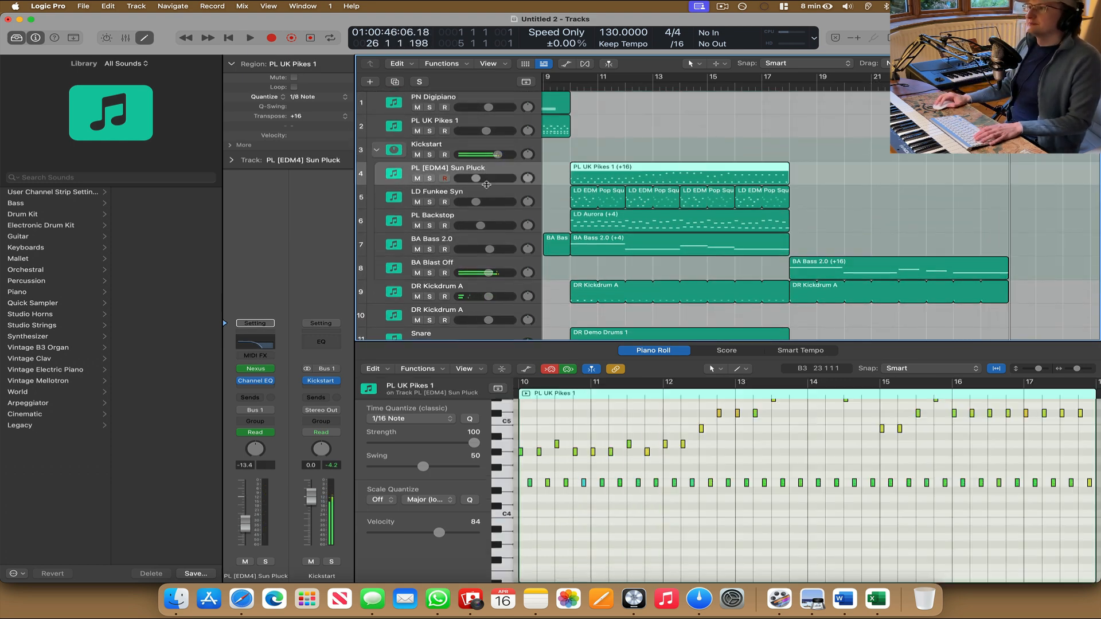
{"action": "left_click", "coordinate": [474, 200]}
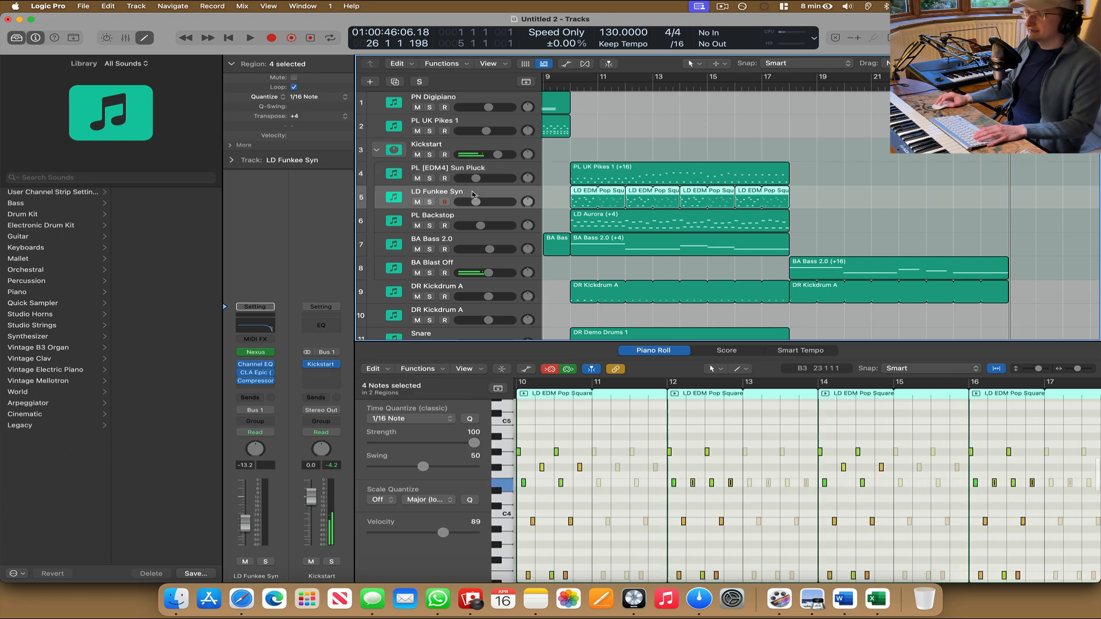
{"action": "key", "text": "super+d"}
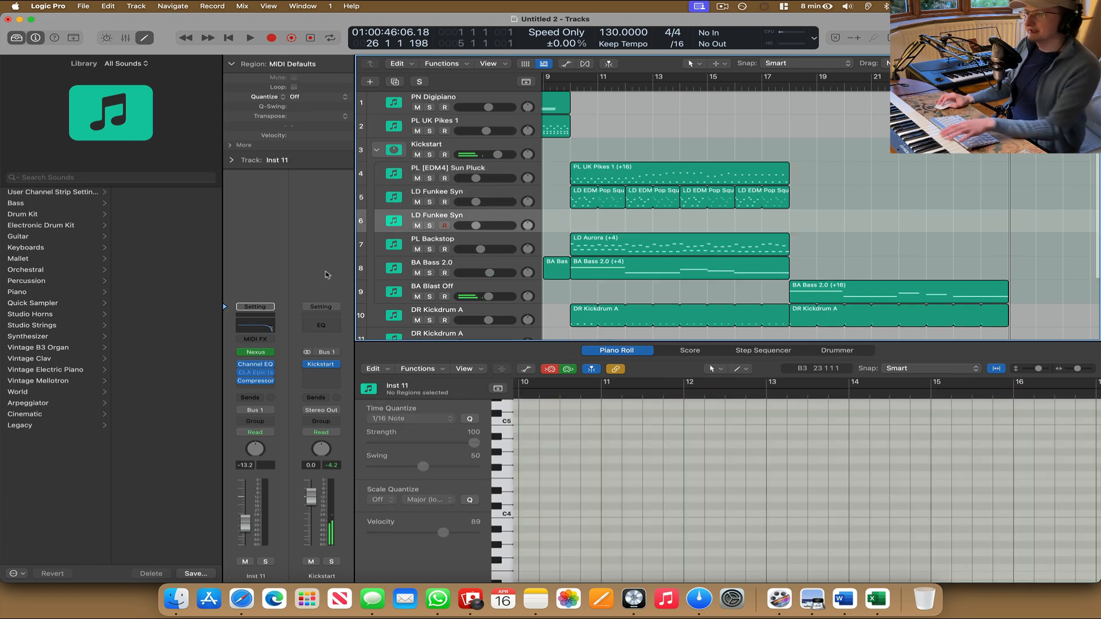
Audition the Nexus lead presets Four Walls and Funky Disco on the duplicated track, and load Hard Mid Booster.
{"action": "left_click", "coordinate": [256, 352]}
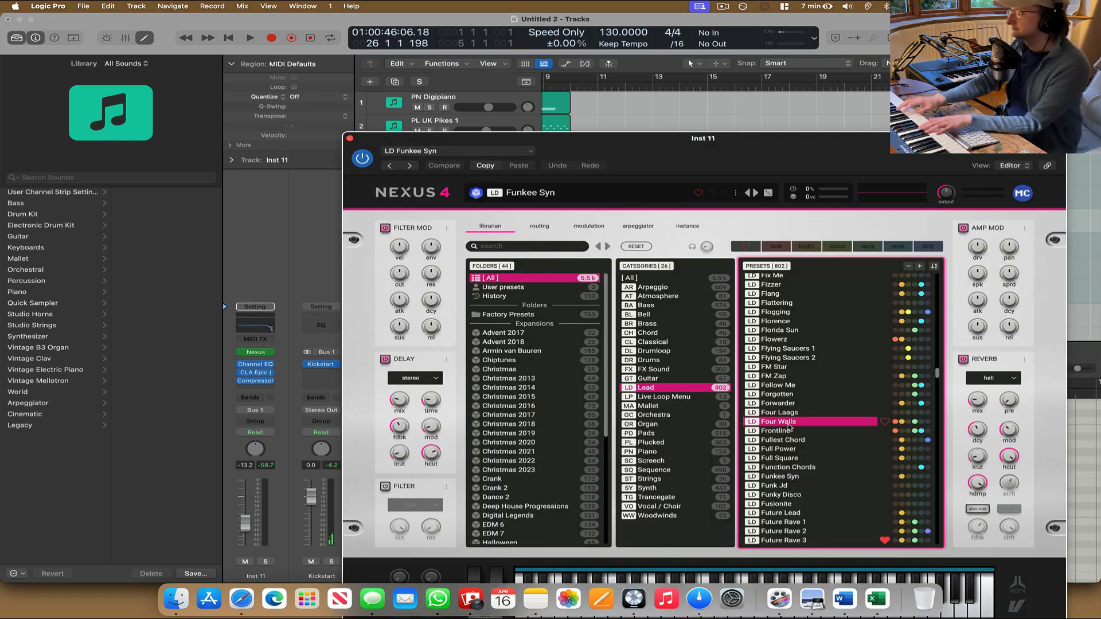
{"action": "left_click", "coordinate": [789, 426]}
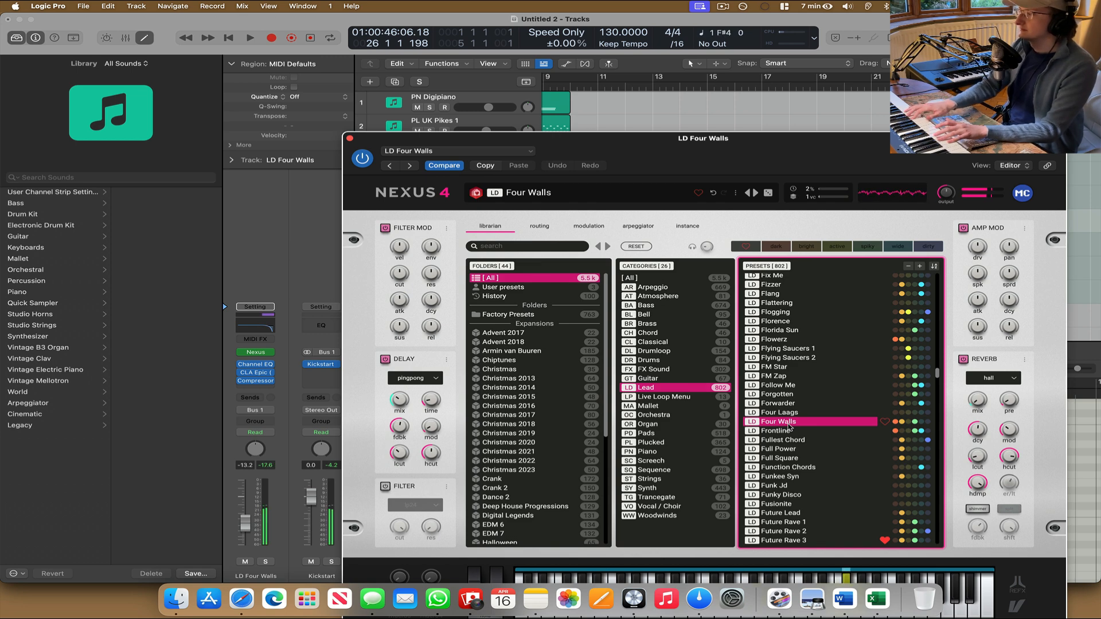
{"action": "left_click", "coordinate": [787, 495]}
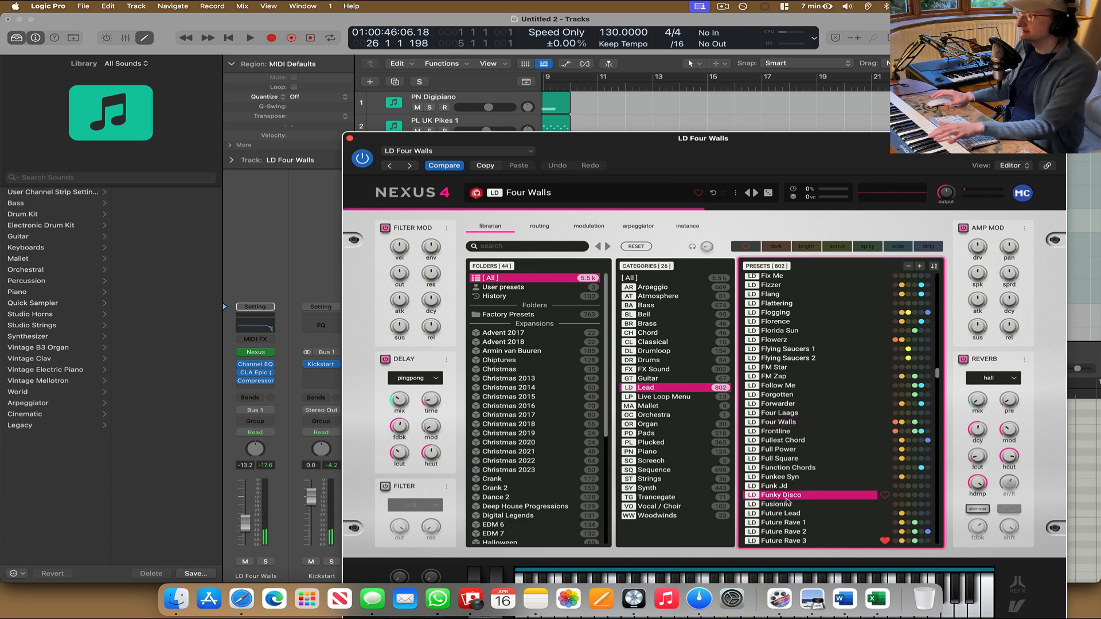
{"action": "scroll", "coordinate": [791, 493], "scroll_direction": "down", "scroll_amount": 15}
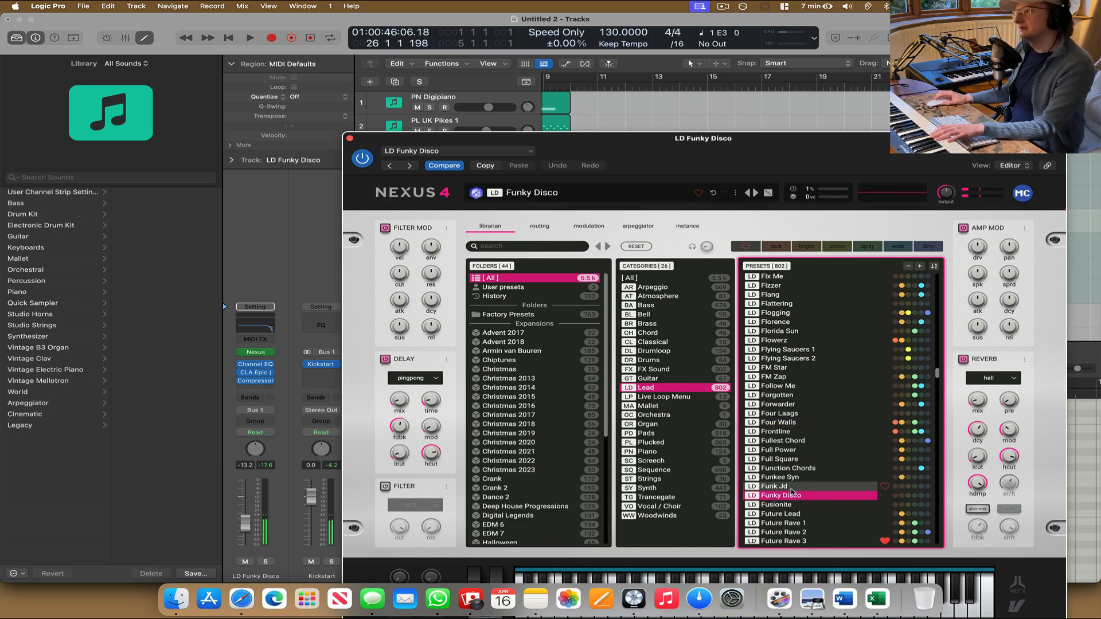
{"action": "left_click", "coordinate": [801, 482]}
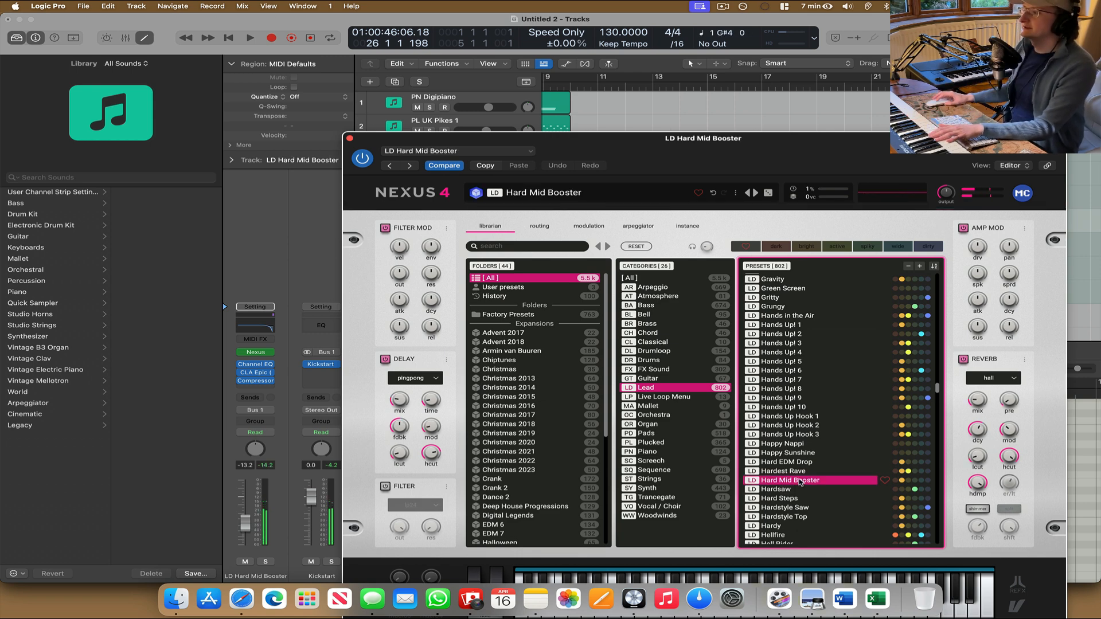
{"action": "left_click", "coordinate": [351, 139]}
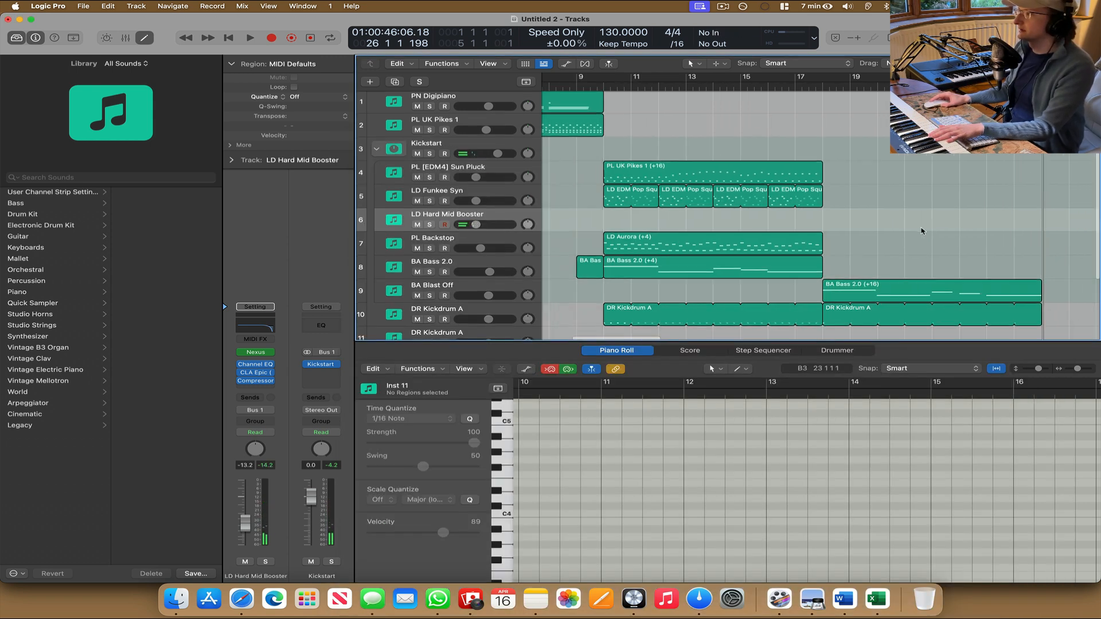
Draw an empty region with the Pencil Tool on the LD Hard Mid Booster track from bar 18 to bar 26.
{"action": "left_click", "coordinate": [693, 64]}
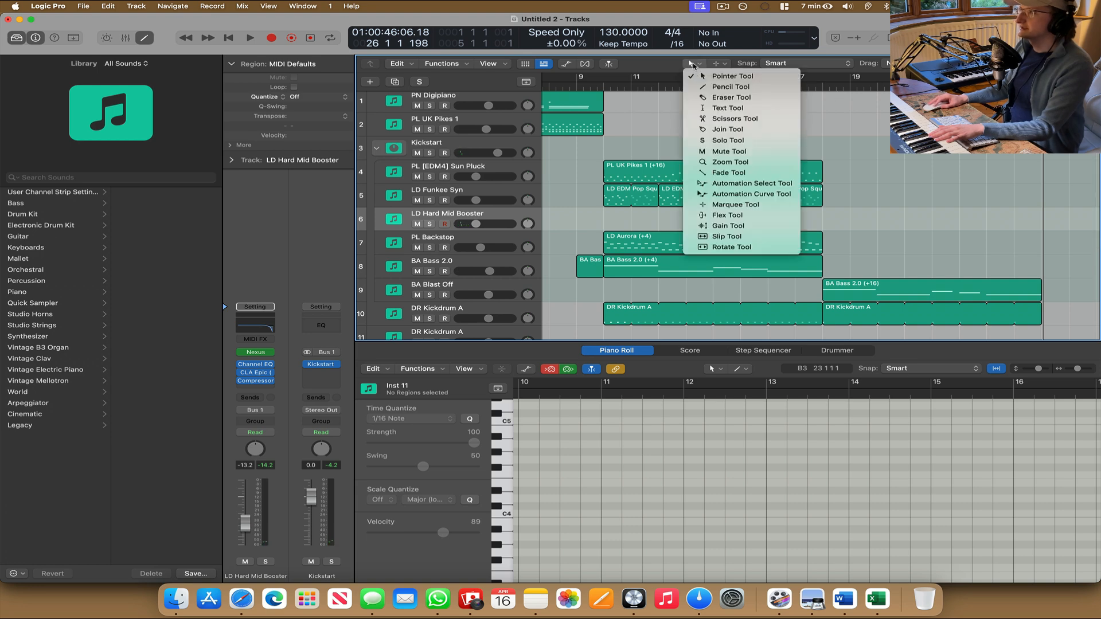
{"action": "left_click", "coordinate": [724, 97]}
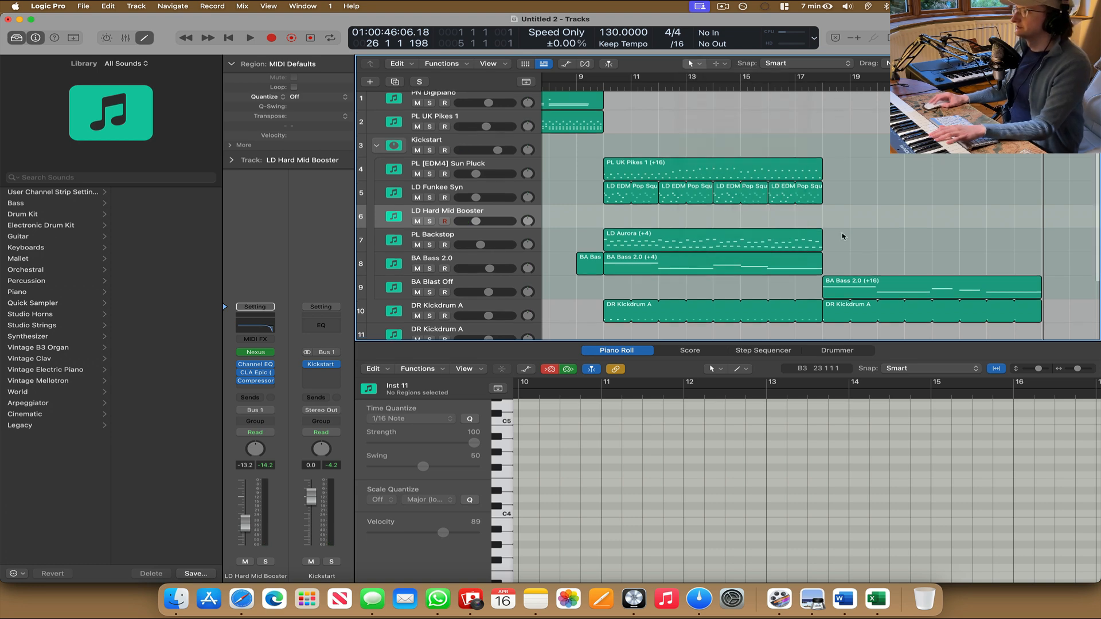
{"action": "left_click", "coordinate": [697, 64]}
{"action": "left_click", "coordinate": [724, 86]}
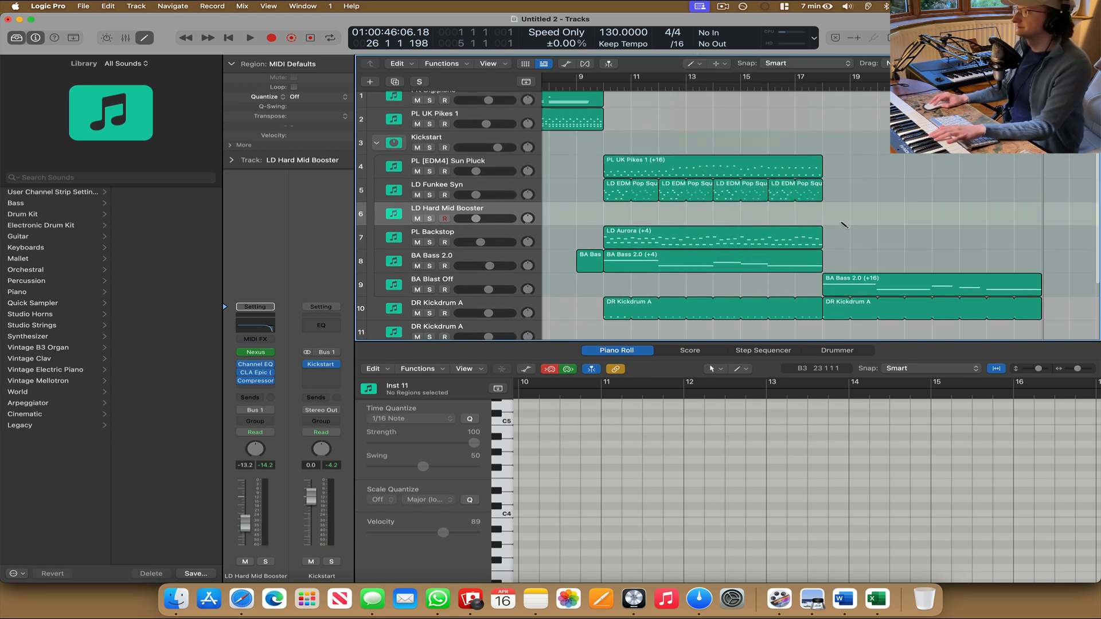
{"action": "left_click", "coordinate": [843, 218]}
{"action": "left_click_drag", "start_coordinate": [846, 220], "coordinate": [1039, 224]}
Set the playhead to bar 18 and enter an eighth-note lead pattern through the LD Hard Mid Booster region up to bar 26.
{"action": "left_click", "coordinate": [821, 87]}
{"action": "scroll", "coordinate": [835, 177], "scroll_direction": "down", "scroll_amount": 1}
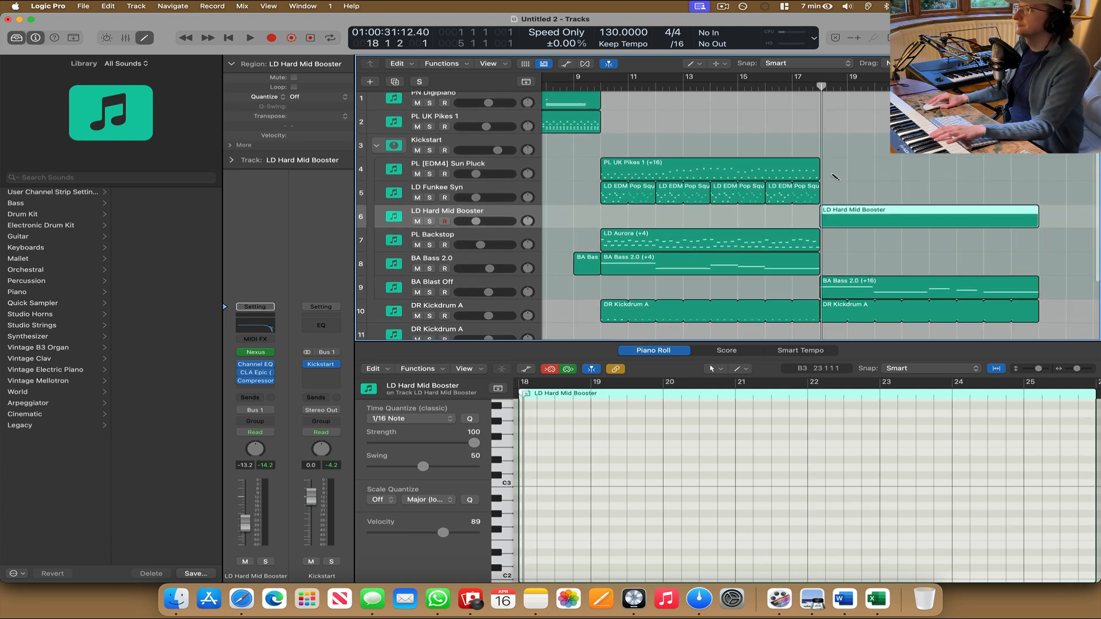
{"action": "double_click", "coordinate": [847, 210]}
{"action": "double_click", "coordinate": [846, 200]}
{"action": "left_click", "coordinate": [848, 215]}
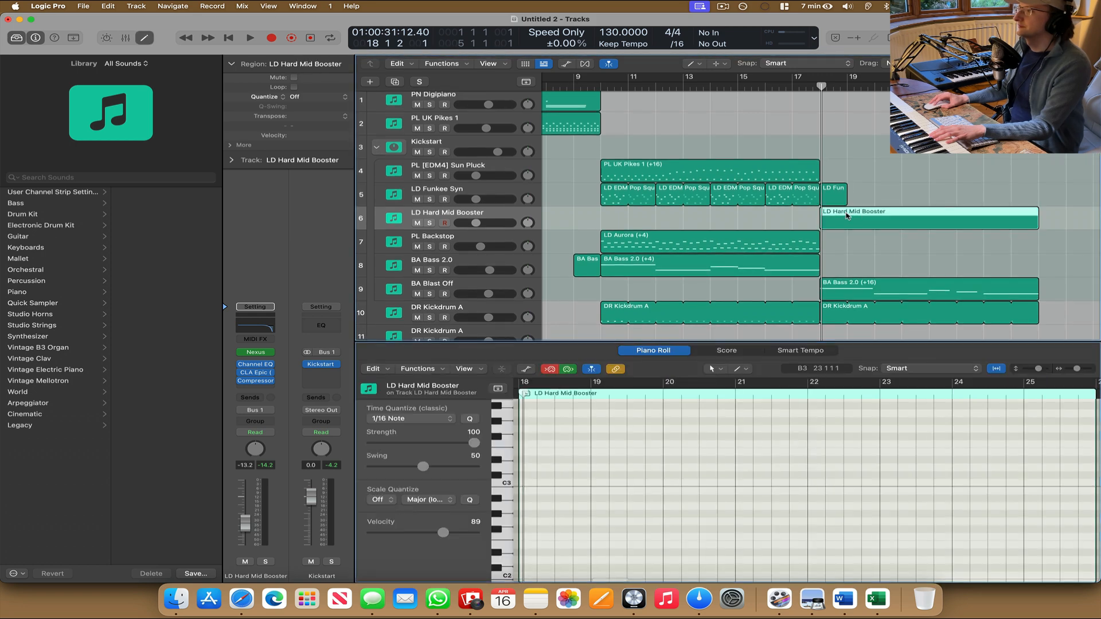
{"action": "left_click", "coordinate": [524, 396]}
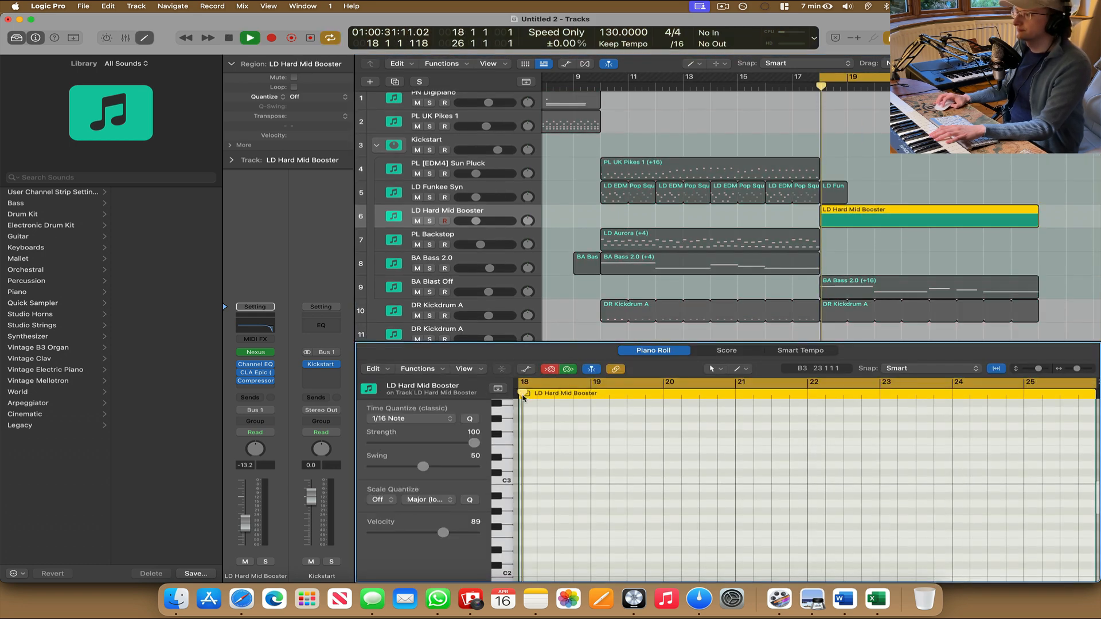
{"action": "scroll", "coordinate": [524, 398], "scroll_direction": "up", "scroll_amount": 1}
{"action": "key", "text": "space"}
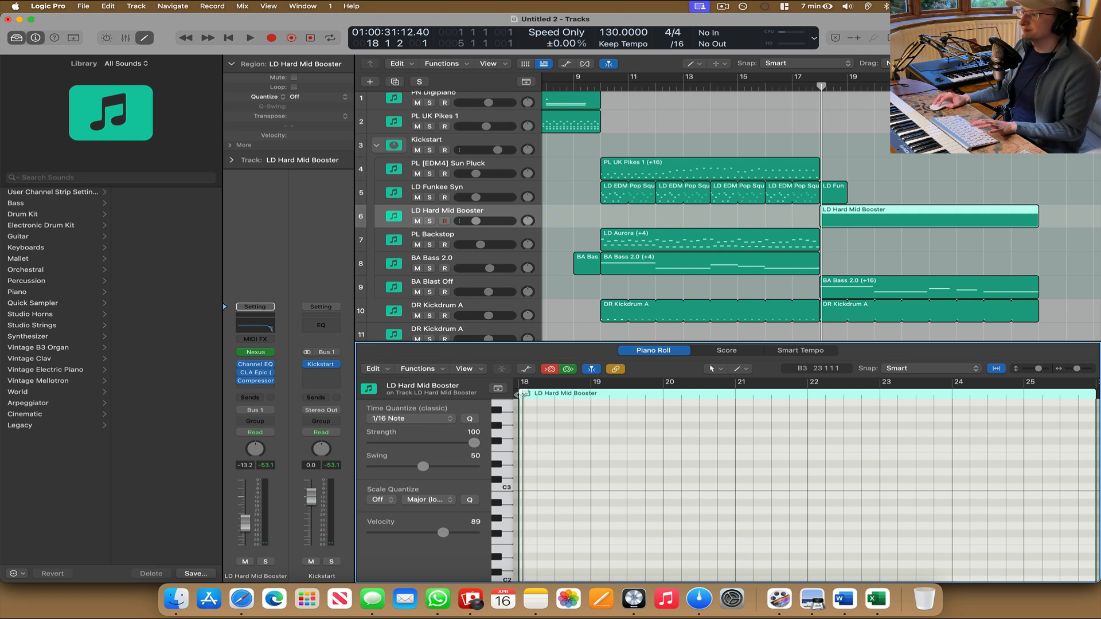
{"action": "key", "text": "comma"}
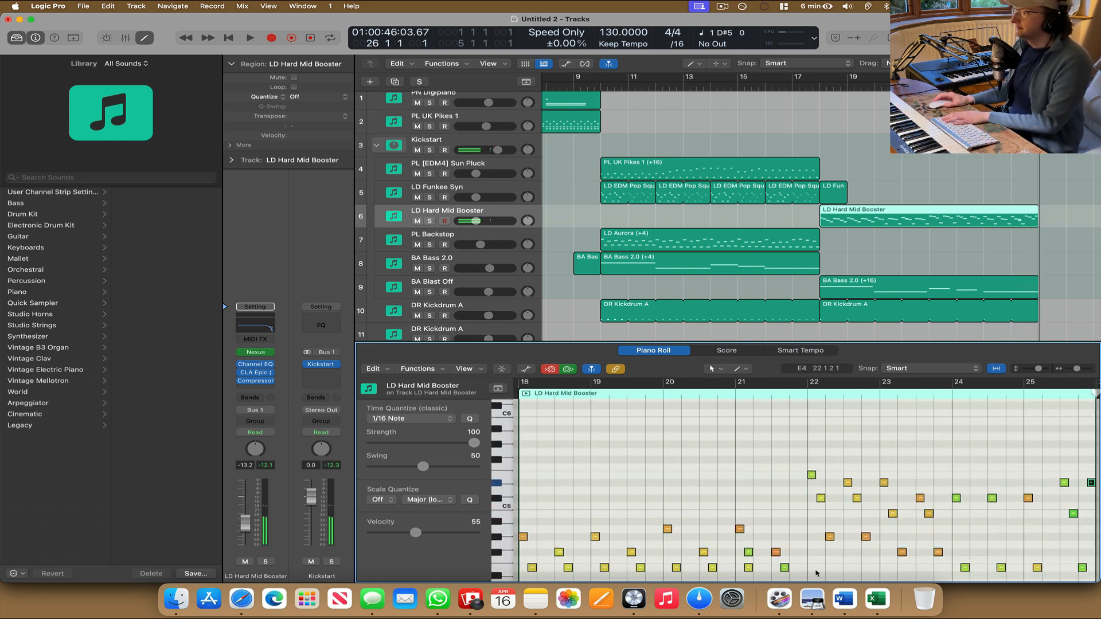
Examine the entered lead notes across bars 18 to 26, from the lowest to the highest pitches.
{"action": "scroll", "coordinate": [825, 519], "scroll_direction": "left", "scroll_amount": 6}
{"action": "scroll", "coordinate": [825, 519], "scroll_direction": "down", "scroll_amount": 4}
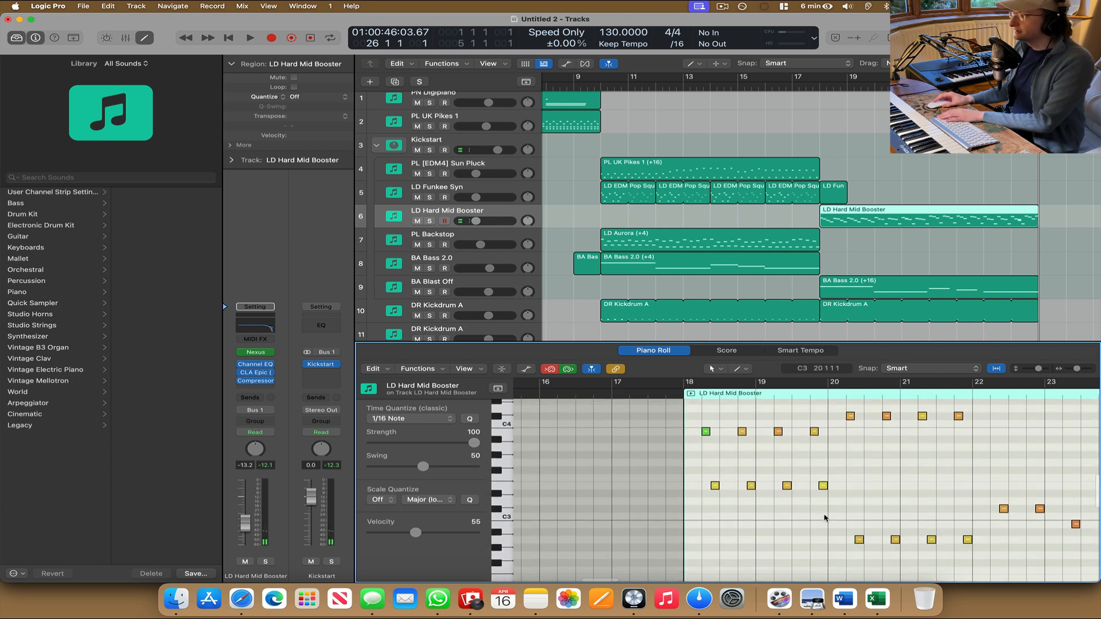
{"action": "scroll", "coordinate": [825, 518], "scroll_direction": "right", "scroll_amount": 7}
{"action": "scroll", "coordinate": [825, 520], "scroll_direction": "up", "scroll_amount": 3}
{"action": "scroll", "coordinate": [824, 519], "scroll_direction": "up", "scroll_amount": 4}
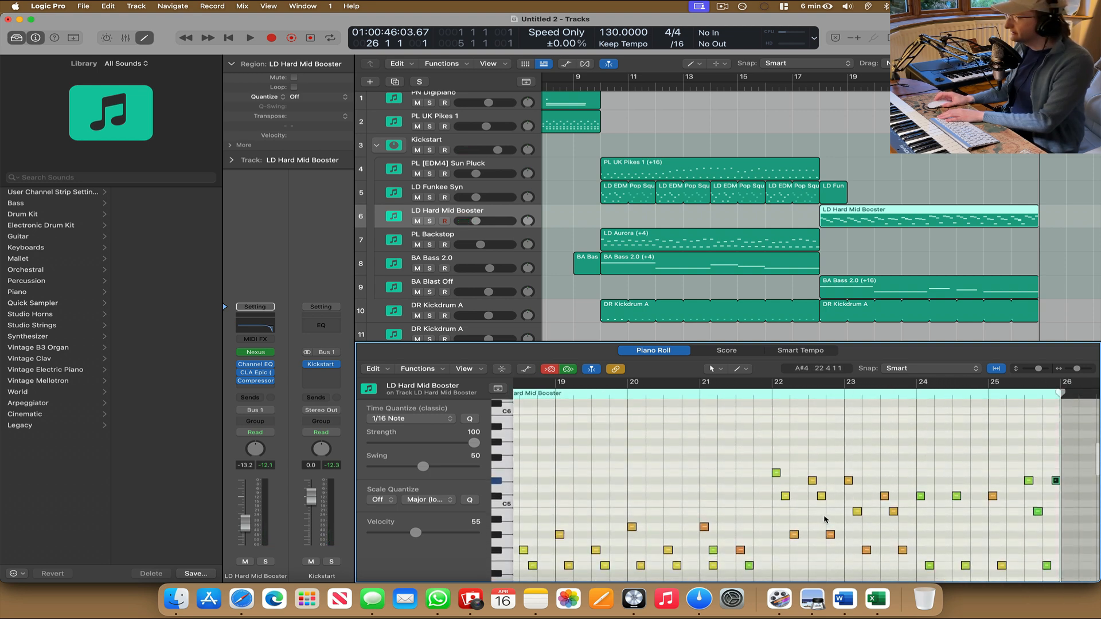
{"action": "scroll", "coordinate": [825, 519], "scroll_direction": "right", "scroll_amount": 5}
{"action": "scroll", "coordinate": [824, 519], "scroll_direction": "left", "scroll_amount": 7}
{"action": "scroll", "coordinate": [825, 519], "scroll_direction": "down", "scroll_amount": 7}
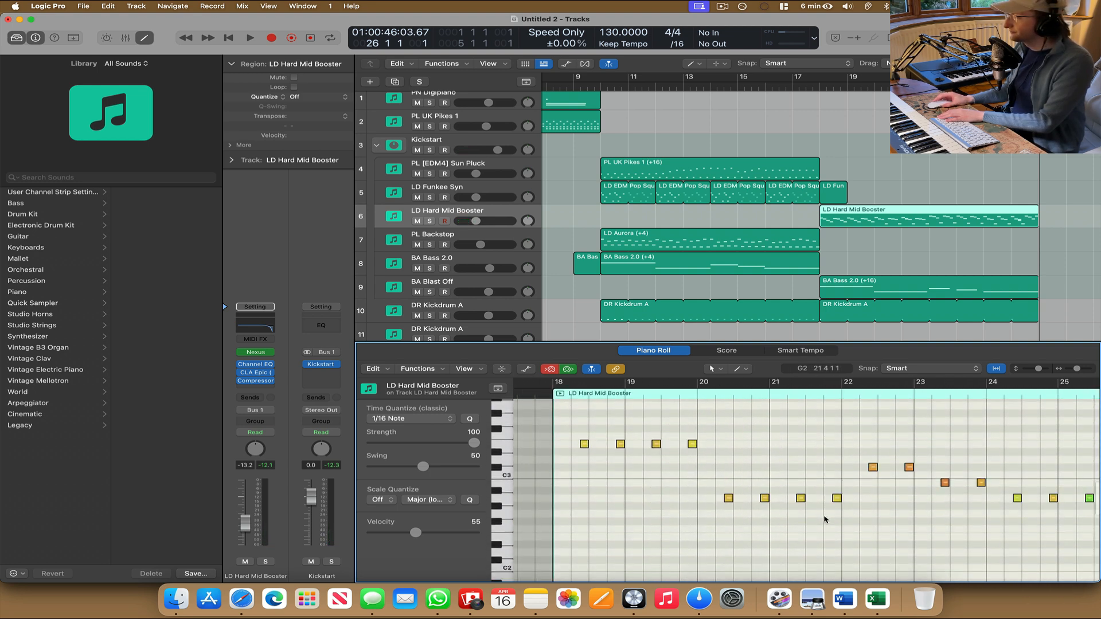
{"action": "scroll", "coordinate": [825, 520], "scroll_direction": "right", "scroll_amount": 5}
{"action": "scroll", "coordinate": [825, 520], "scroll_direction": "up", "scroll_amount": 6}
{"action": "scroll", "coordinate": [824, 520], "scroll_direction": "up", "scroll_amount": 3}
{"action": "scroll", "coordinate": [828, 521], "scroll_direction": "left", "scroll_amount": 5}
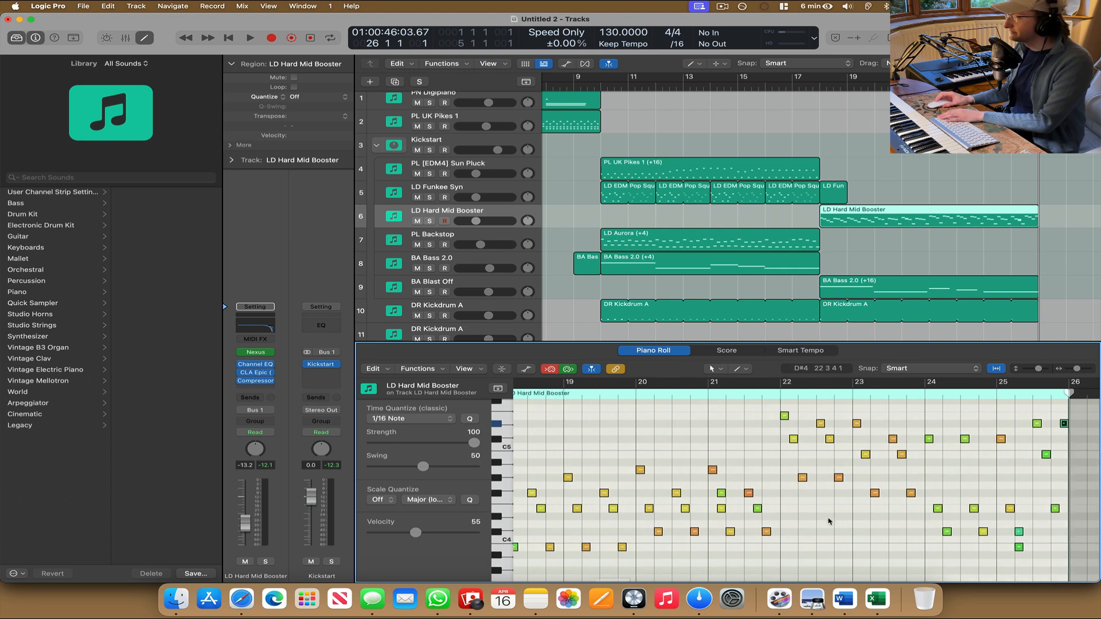
{"action": "scroll", "coordinate": [828, 520], "scroll_direction": "up", "scroll_amount": 6}
{"action": "scroll", "coordinate": [825, 521], "scroll_direction": "down", "scroll_amount": 4}
Play back the new lead pattern from just before bar 18 and stop around bar 20.
{"action": "left_click", "coordinate": [809, 109]}
{"action": "key", "text": "space"}
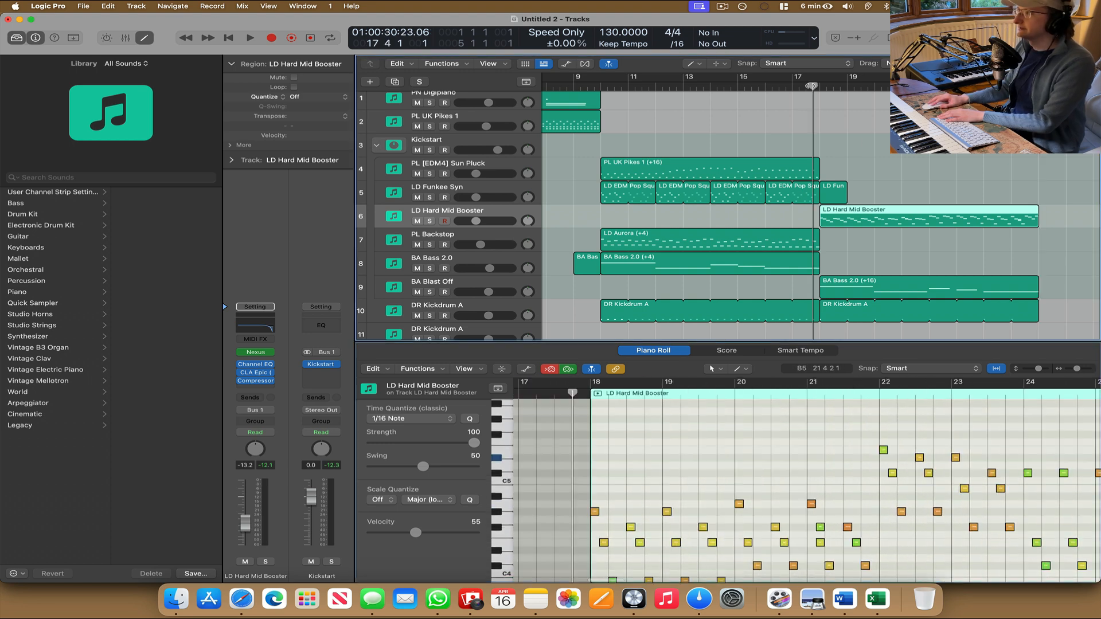
{"action": "scroll", "coordinate": [664, 569], "scroll_direction": "down", "scroll_amount": 5}
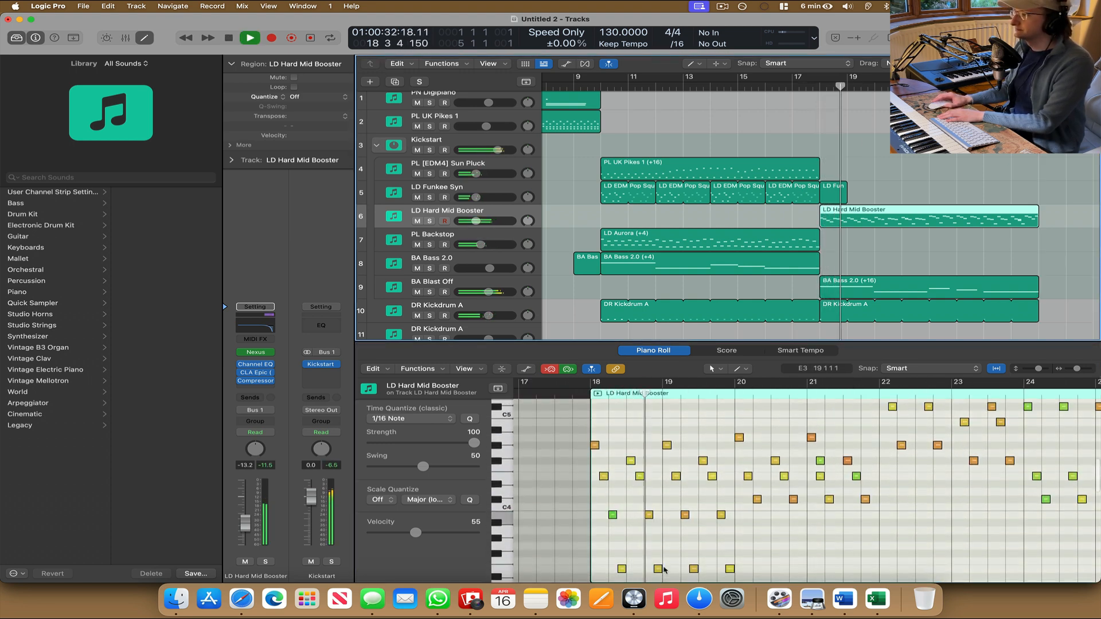
{"action": "scroll", "coordinate": [690, 551], "scroll_direction": "right", "scroll_amount": 2}
{"action": "scroll", "coordinate": [690, 551], "scroll_direction": "up", "scroll_amount": 1}
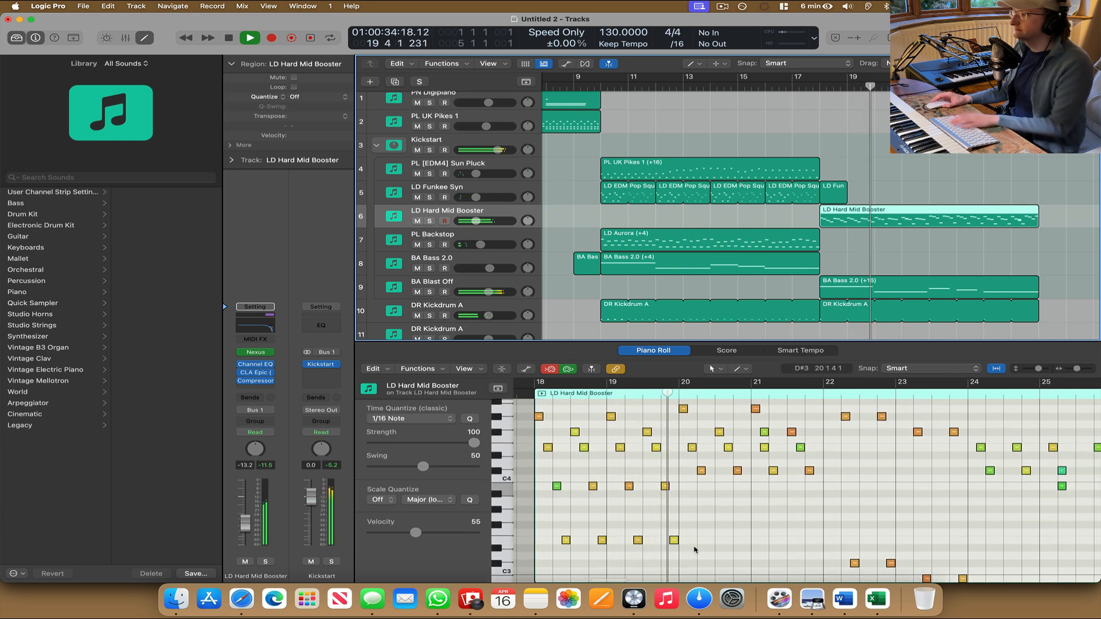
{"action": "scroll", "coordinate": [677, 545], "scroll_direction": "left", "scroll_amount": 2}
{"action": "key", "text": "space"}
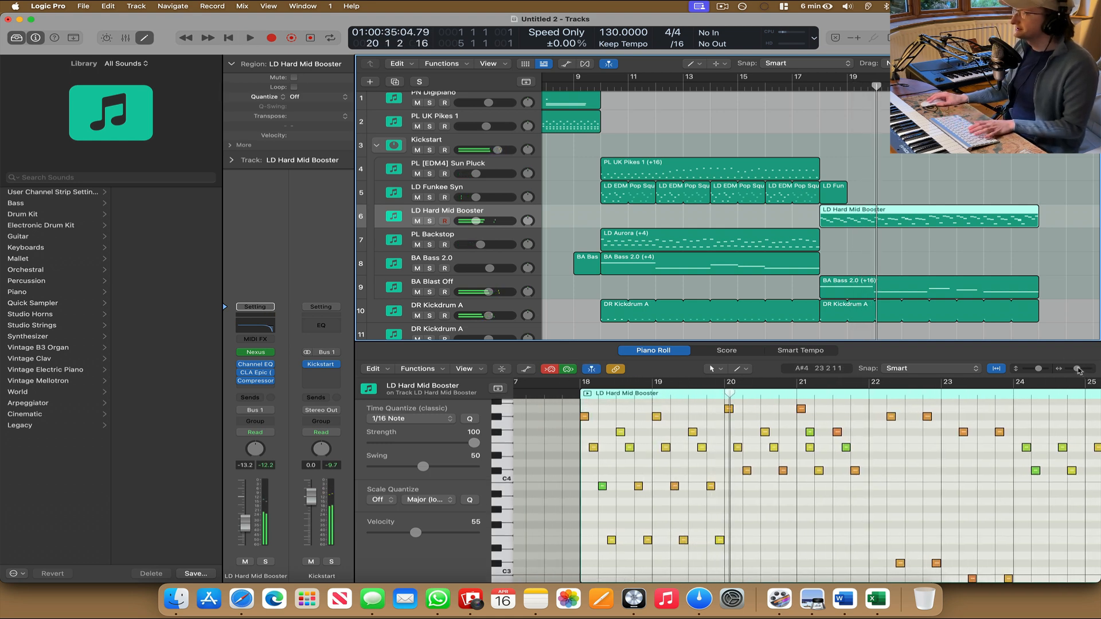
Turn the A4 lead note on beat 3 of bar 19 into two consecutive shorter notes.
{"action": "left_click_drag", "start_coordinate": [1078, 370], "coordinate": [1082, 371]}
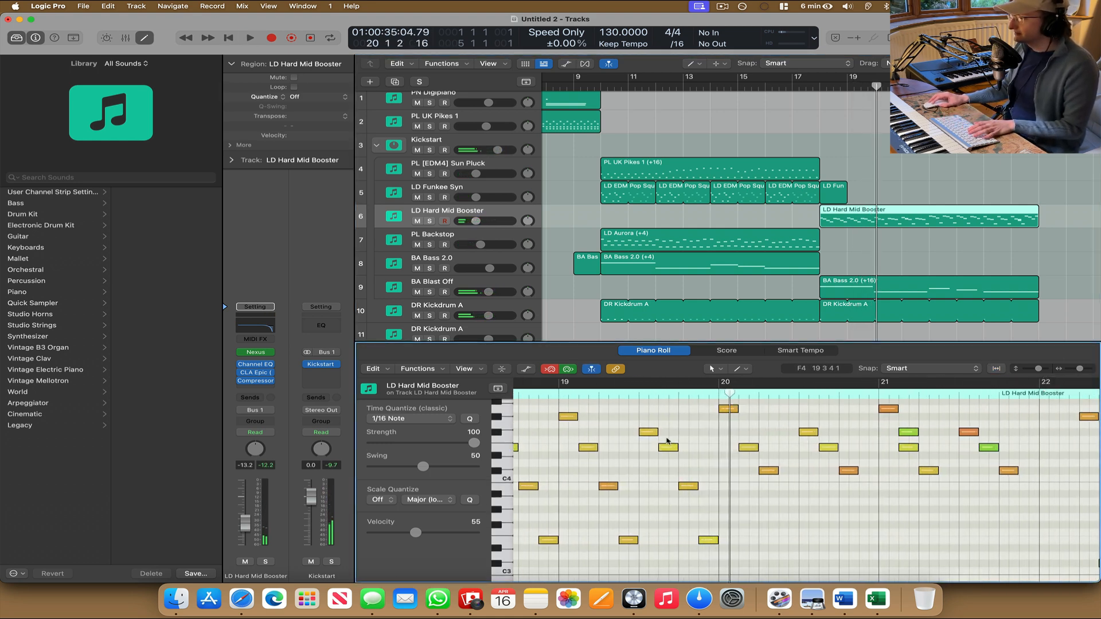
{"action": "mouse_move", "coordinate": [653, 431]}
{"action": "left_mouse_down"}
{"action": "mouse_move", "coordinate": [641, 433]}
{"action": "mouse_move", "coordinate": [653, 435]}
{"action": "left_mouse_up"}
{"action": "left_click", "coordinate": [648, 438]}
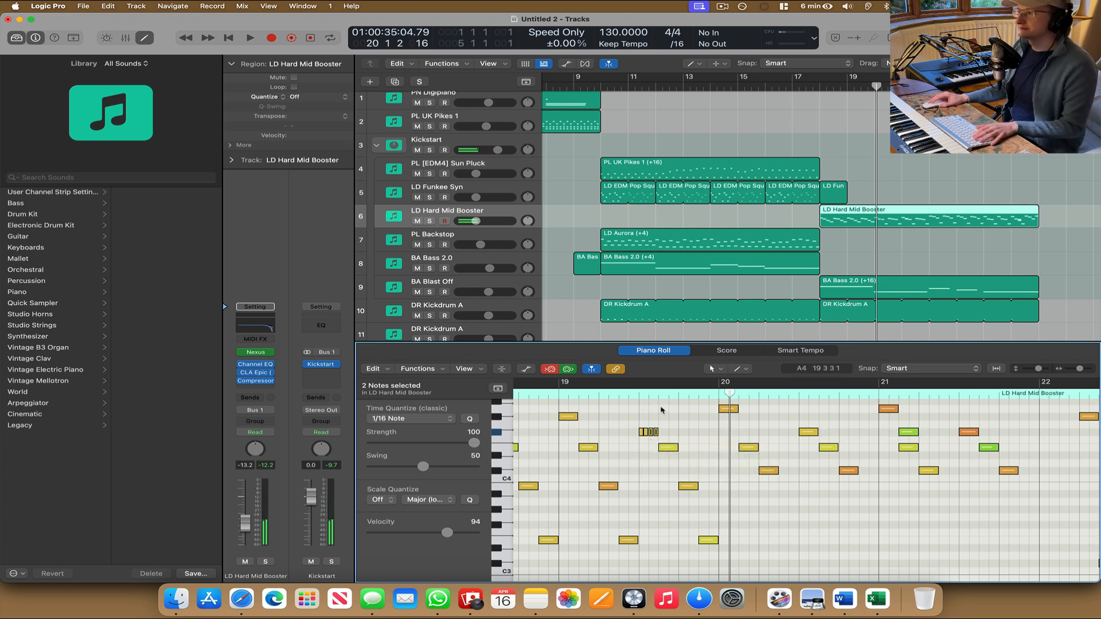
Play back the lead pattern from just before bar 18 and stop around beat 4 of bar 19.
{"action": "scroll", "coordinate": [662, 409], "scroll_direction": "left", "scroll_amount": 5}
{"action": "left_click", "coordinate": [630, 394]}
{"action": "key", "text": "space"}
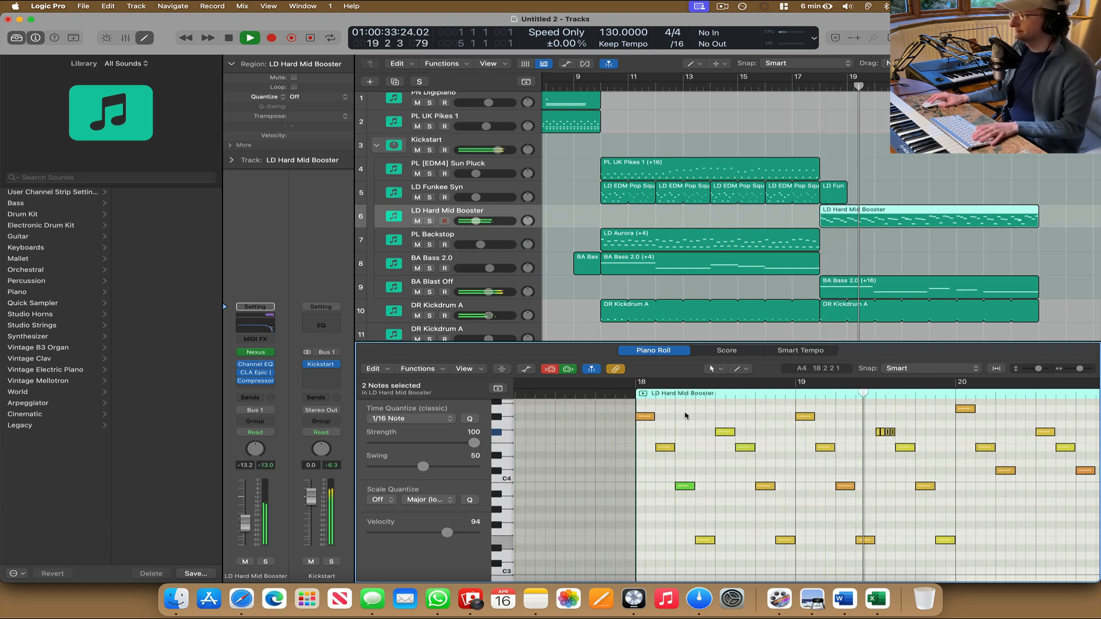
{"action": "key", "text": "space"}
Lengthen the four short F#4 lead notes on beat 3 of bar 19 together and play back the pattern.
{"action": "left_click_drag", "start_coordinate": [1077, 370], "coordinate": [1085, 370]}
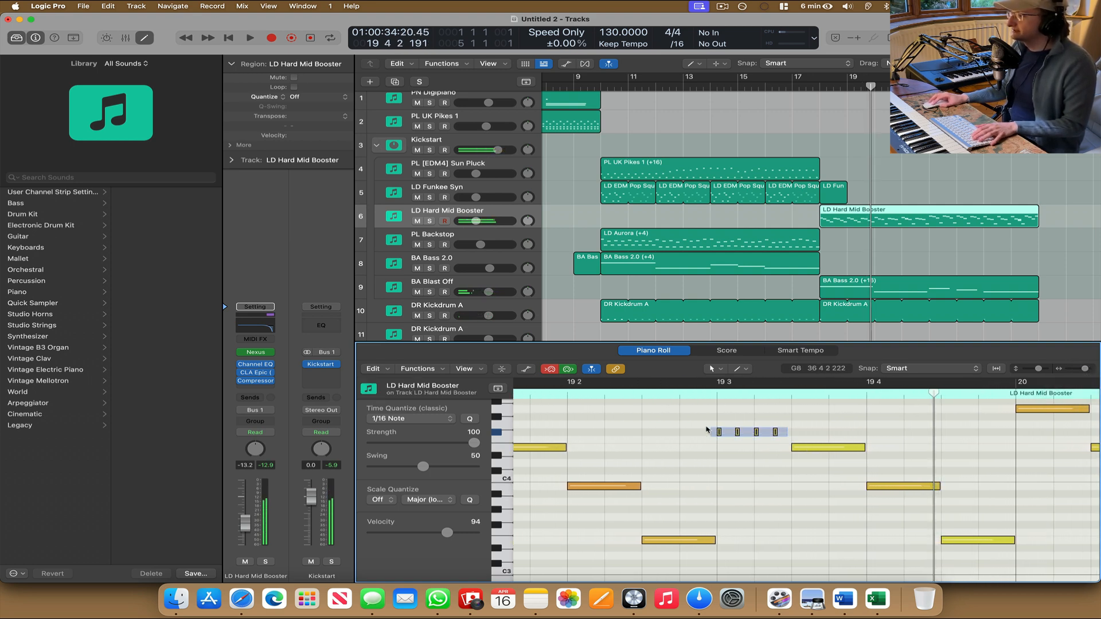
{"action": "left_click_drag", "start_coordinate": [721, 433], "coordinate": [730, 433]}
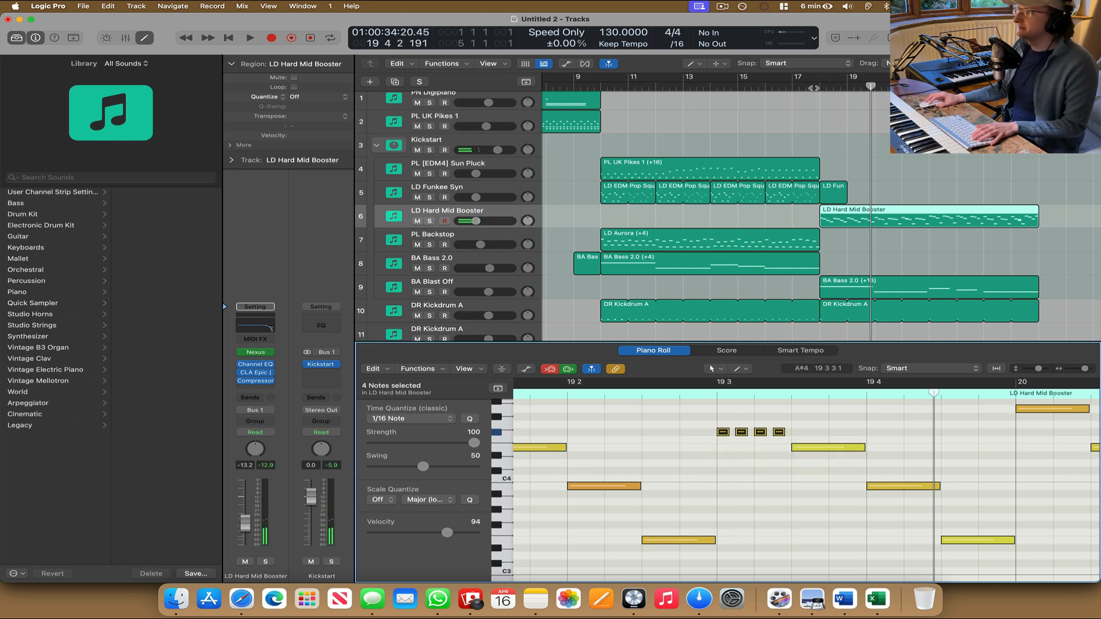
{"action": "key", "text": "space"}
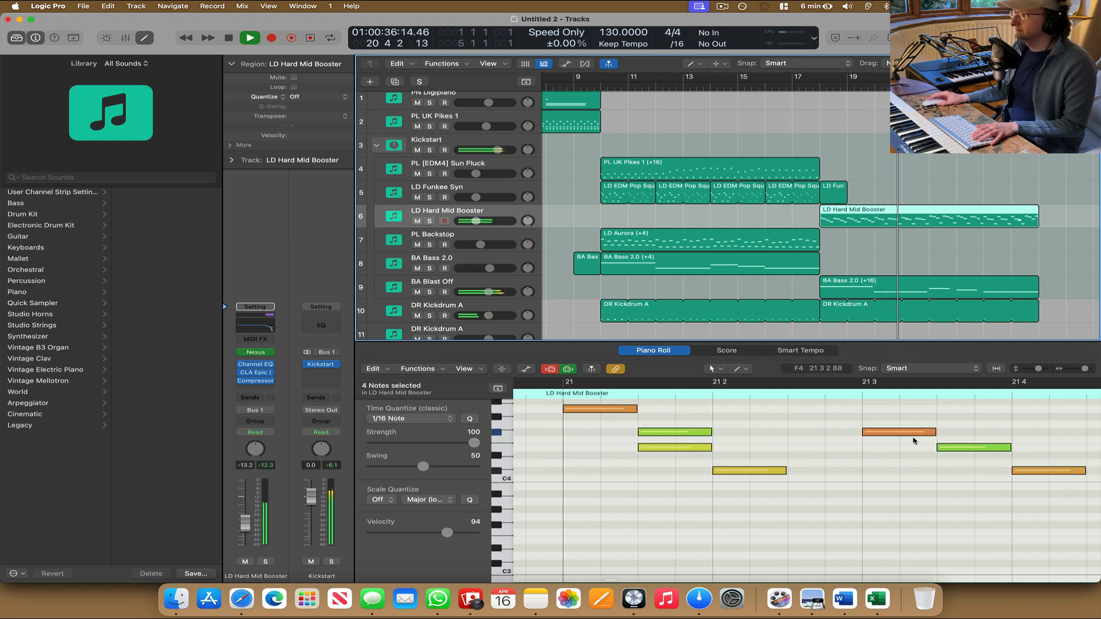
{"action": "key", "text": "space"}
Delete the E4 note on the second half of beat 1 in bar 21 and lower the F#4 note above it to E4.
{"action": "left_click", "coordinate": [624, 431]}
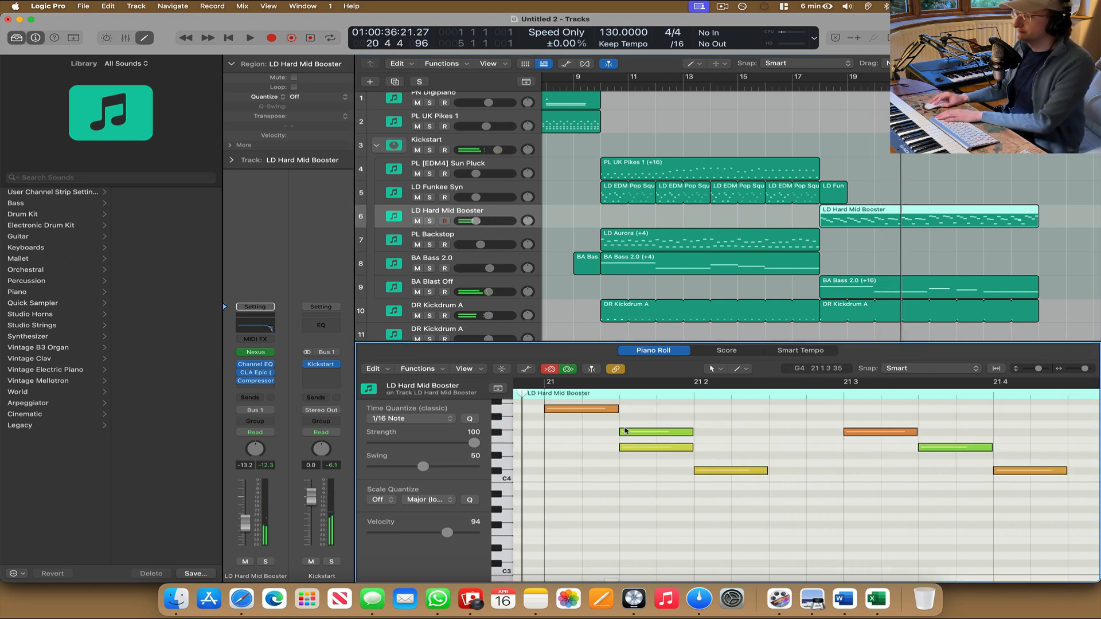
{"action": "left_click", "coordinate": [635, 451]}
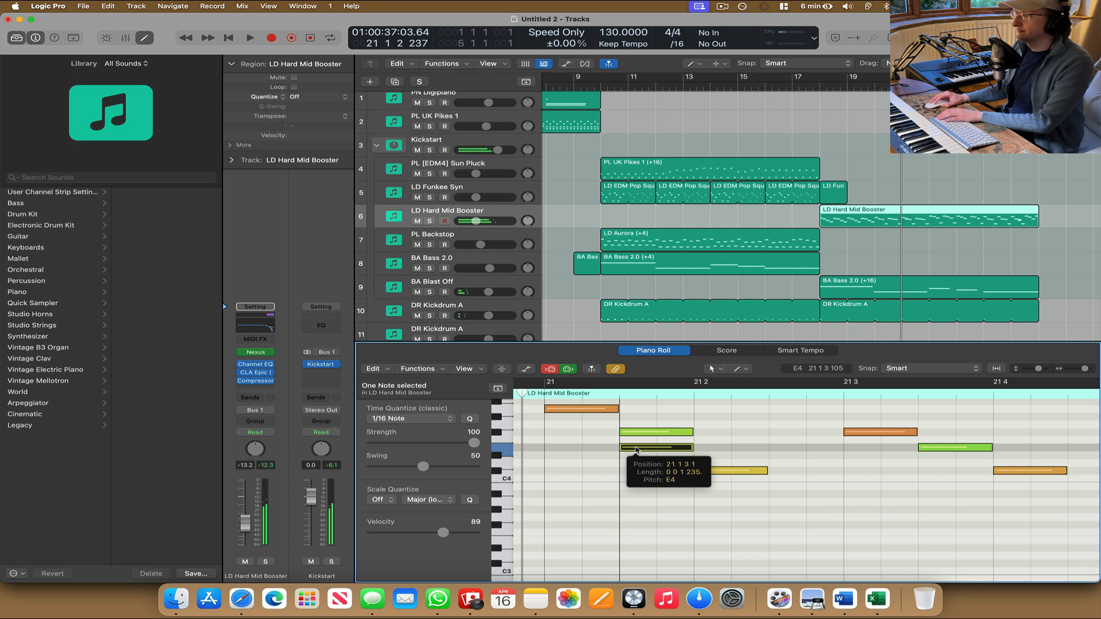
{"action": "key", "text": "space"}
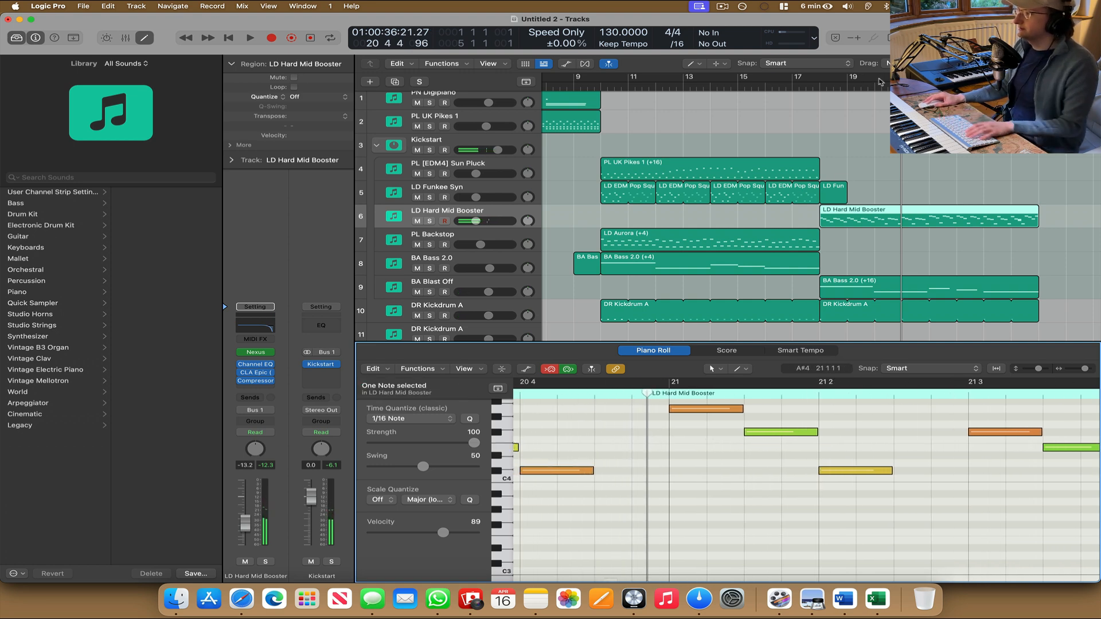
{"action": "key", "text": "space"}
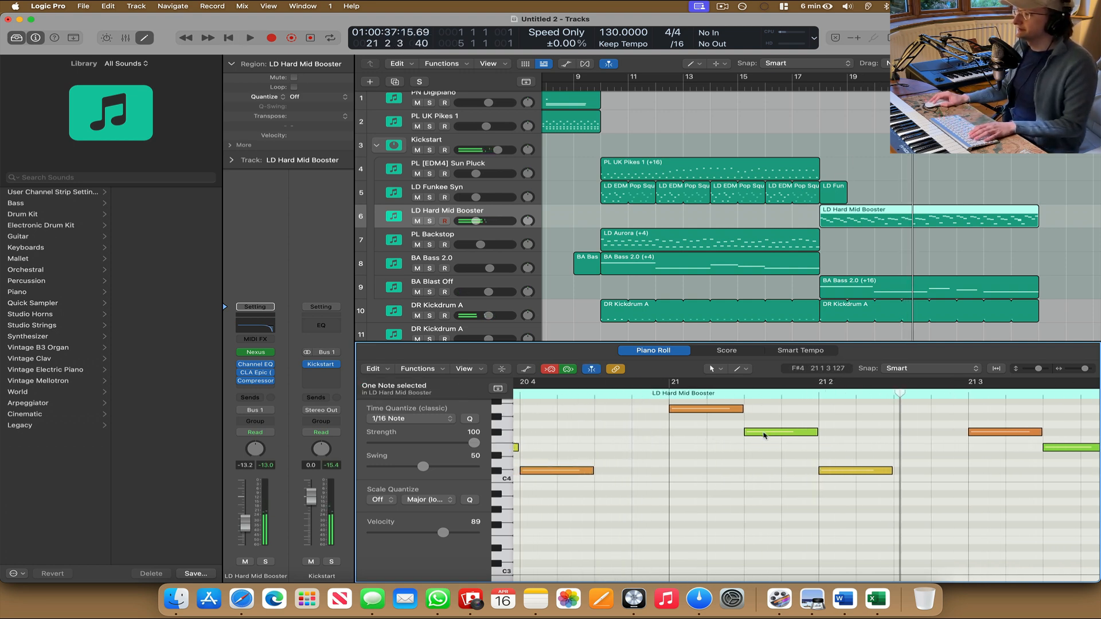
{"action": "left_click_drag", "start_coordinate": [764, 436], "coordinate": [764, 452]}
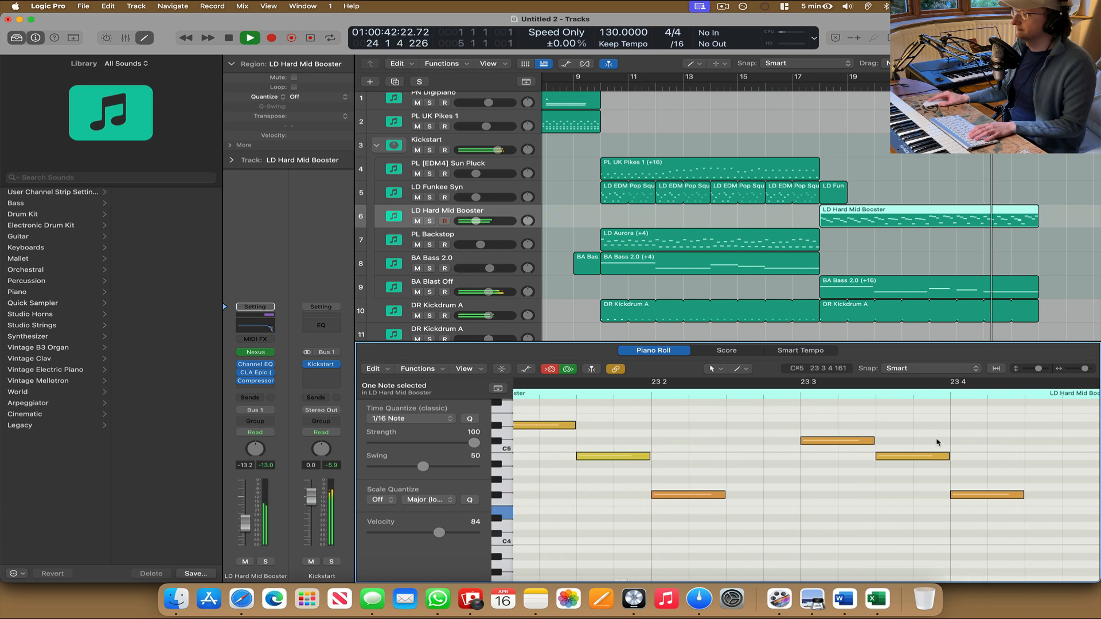
Delete the lower of the two stacked lead notes on beat 2 of bar 25 and play back to the region's end.
{"action": "key", "text": "space"}
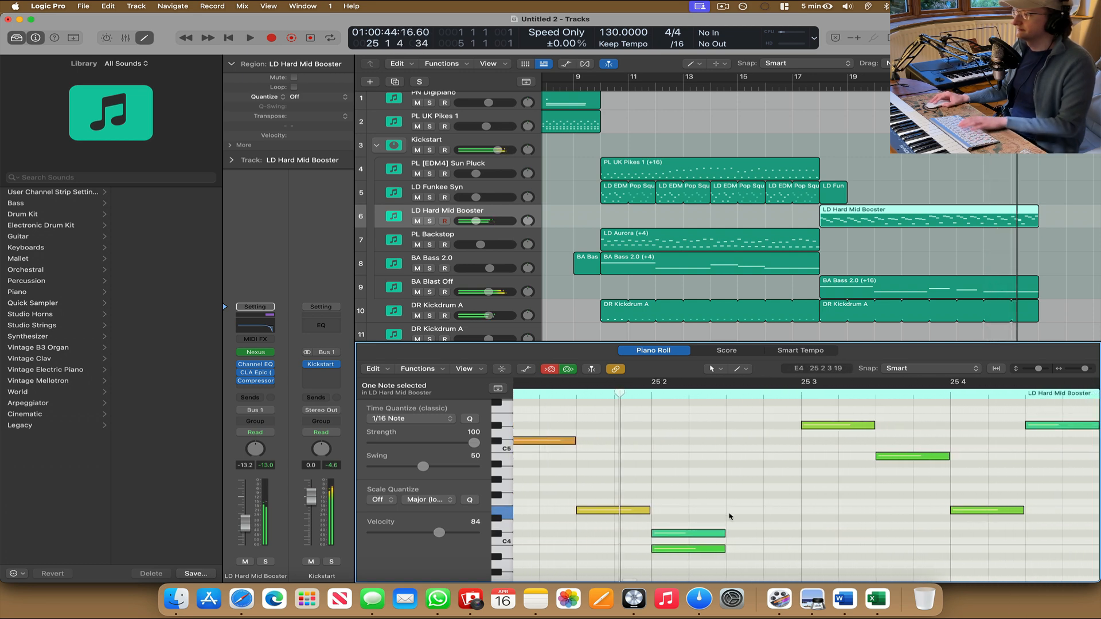
{"action": "left_click_drag", "start_coordinate": [692, 549], "coordinate": [690, 555]}
{"action": "key", "text": "BackSpace"}
{"action": "key", "text": "space"}
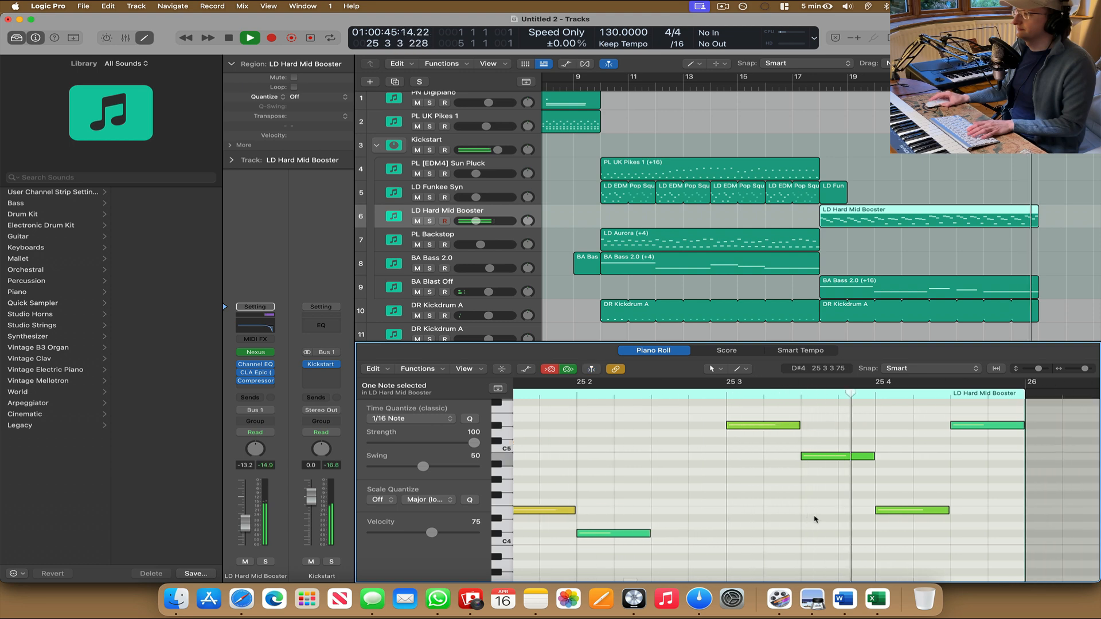
{"action": "key", "text": "space"}
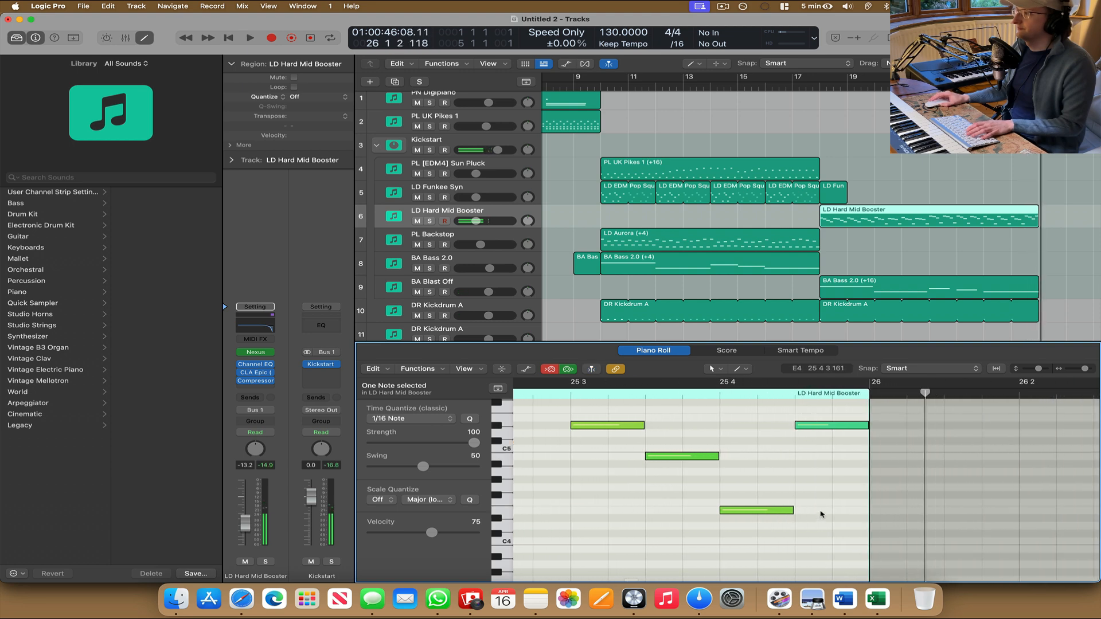
Move the playhead to just before bar 18 and reduce the four short notes on beat 3 of bar 19 to two longer ones.
{"action": "left_click", "coordinate": [815, 90]}
{"action": "scroll", "coordinate": [855, 486], "scroll_direction": "right", "scroll_amount": 15}
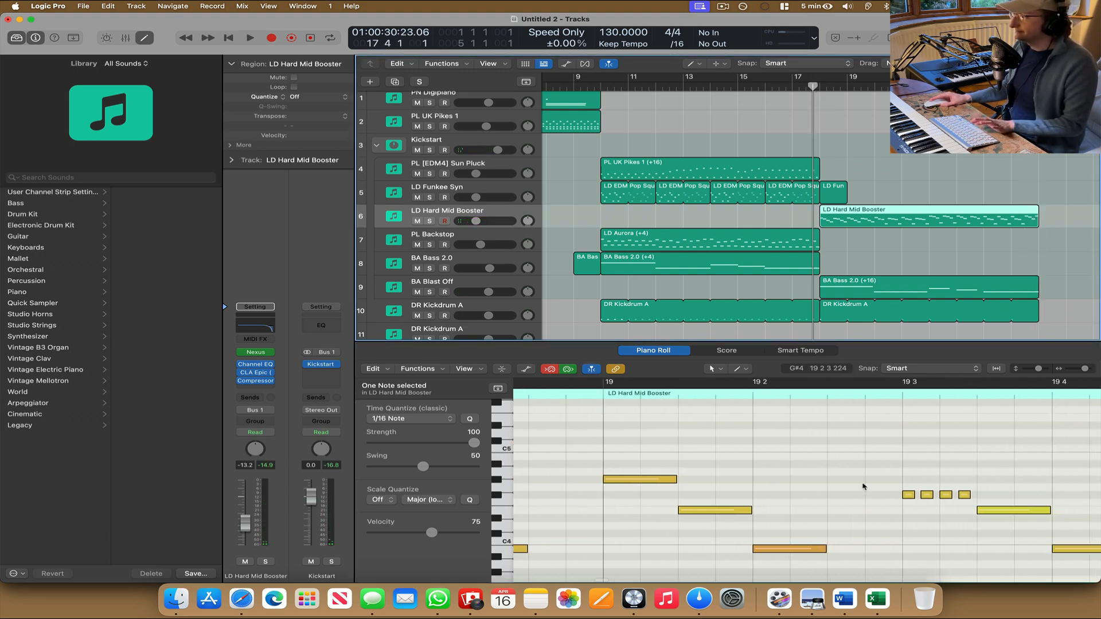
{"action": "scroll", "coordinate": [864, 486], "scroll_direction": "right", "scroll_amount": 2}
{"action": "left_click", "coordinate": [597, 494]}
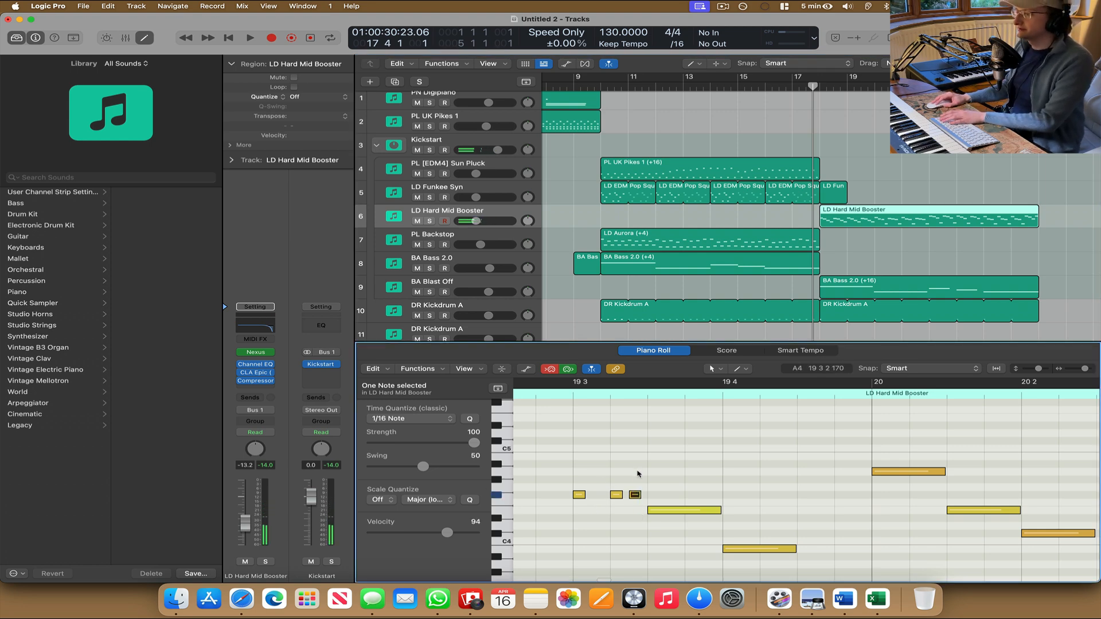
{"action": "left_click", "coordinate": [579, 494], "text": "shift"}
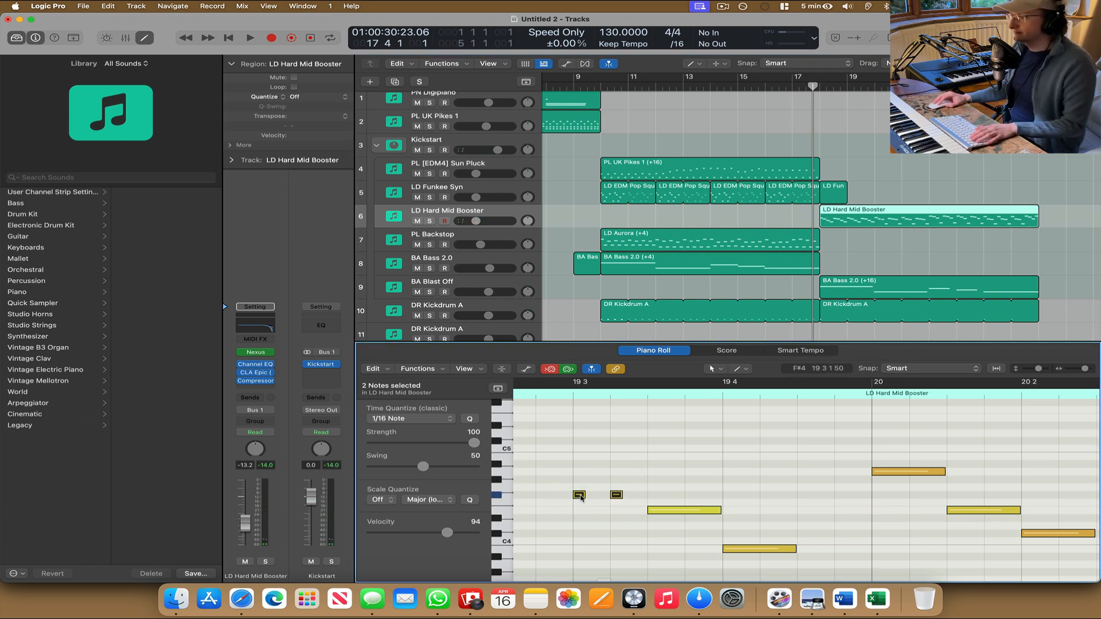
{"action": "left_click_drag", "start_coordinate": [581, 498], "coordinate": [602, 501]}
Play back the lead from just before bar 18 and switch the arrangement's editing tool to the Pointer Tool.
{"action": "key", "text": "space"}
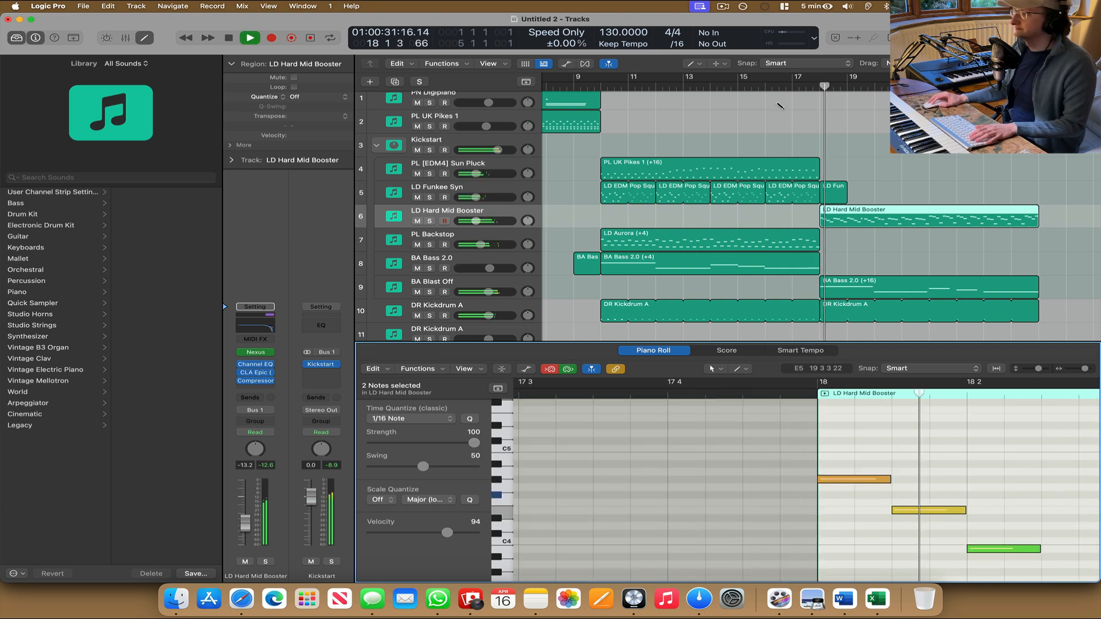
{"action": "key", "text": "t"}
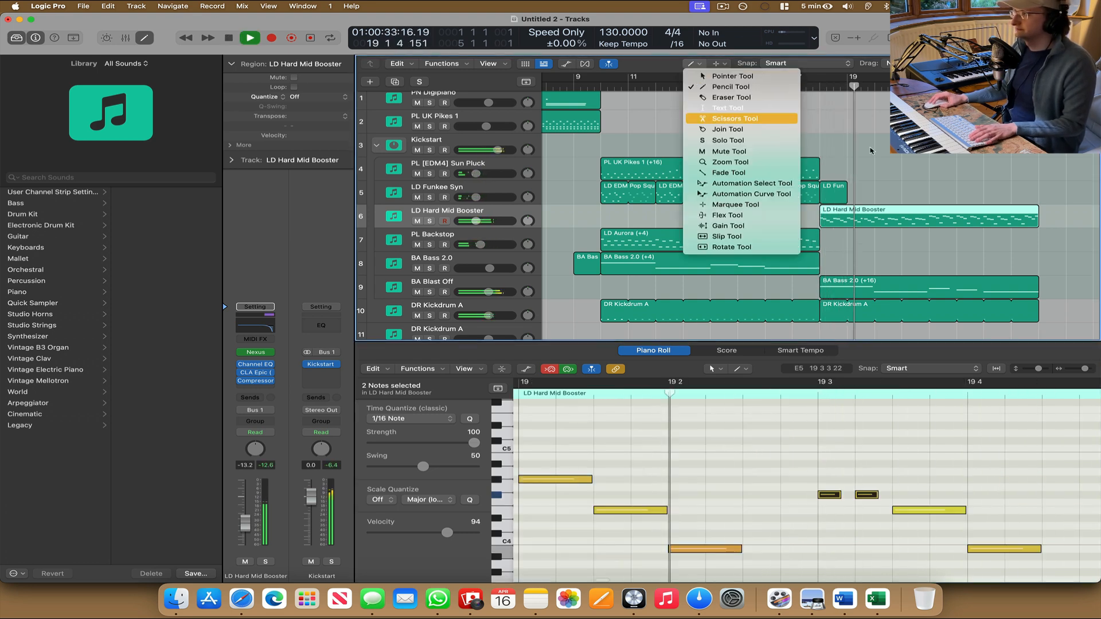
{"action": "key", "text": "t"}
{"action": "key", "text": "space"}
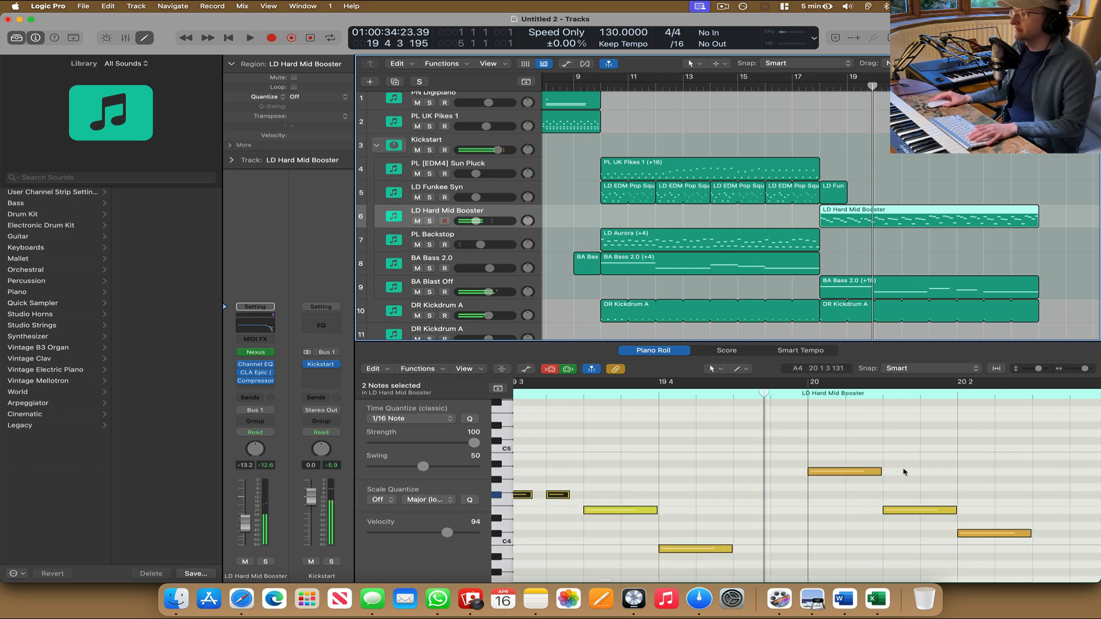
Turn the F#4 lead note on beat 3 of bar 21 into two short separate notes and play back the change.
{"action": "scroll", "coordinate": [903, 471], "scroll_direction": "left", "scroll_amount": 5}
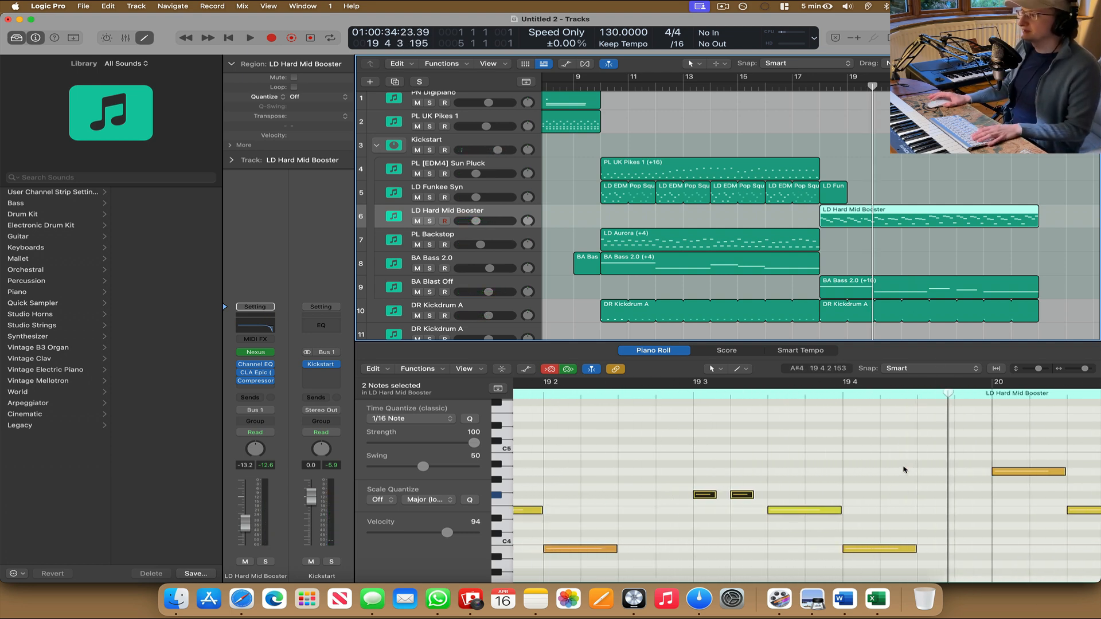
{"action": "key", "text": "space"}
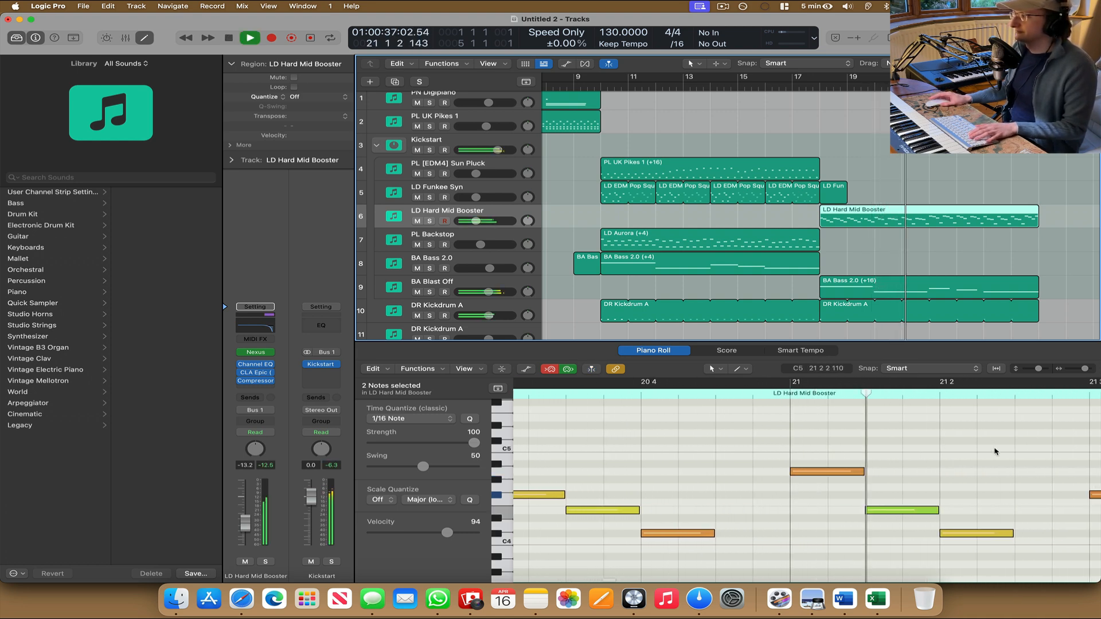
{"action": "key", "text": "space"}
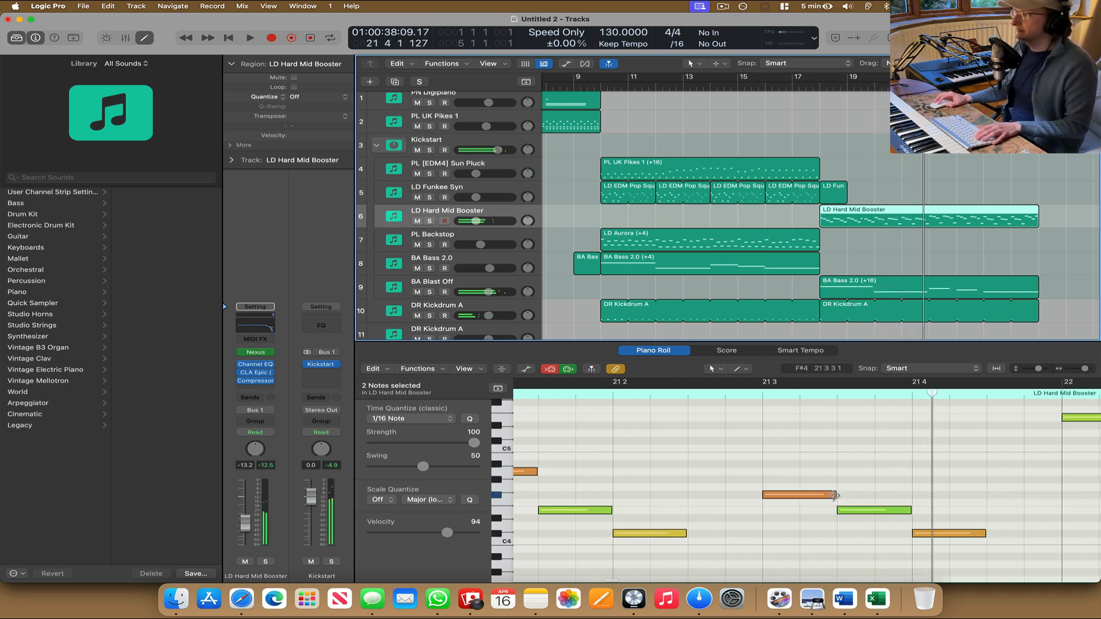
{"action": "left_click_drag", "start_coordinate": [835, 495], "coordinate": [807, 499]}
{"action": "key", "text": "space"}
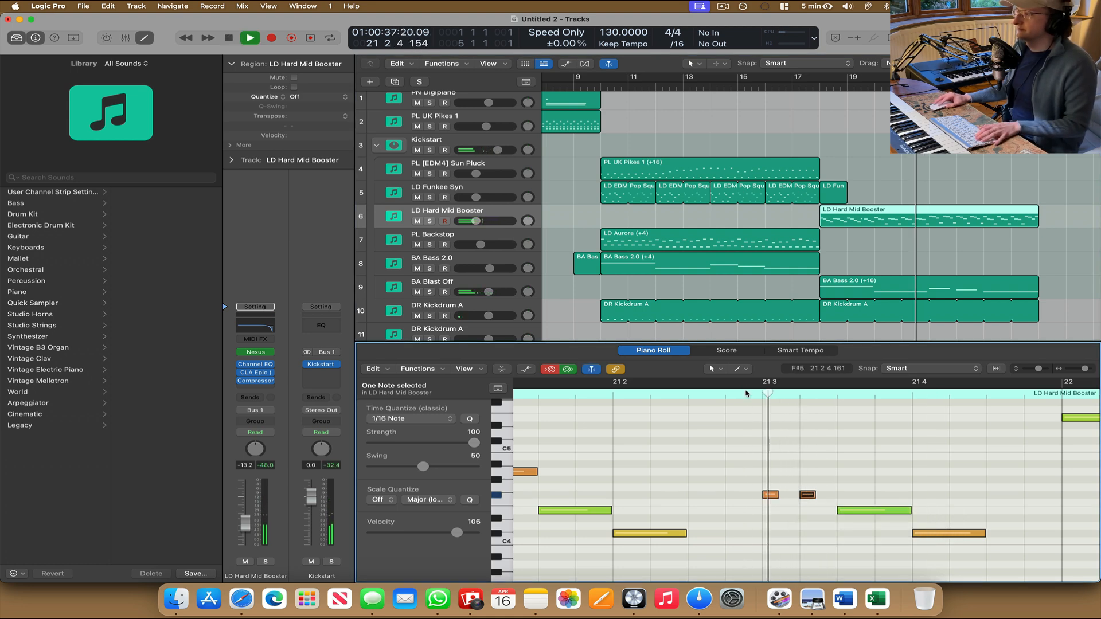
{"action": "key", "text": "space"}
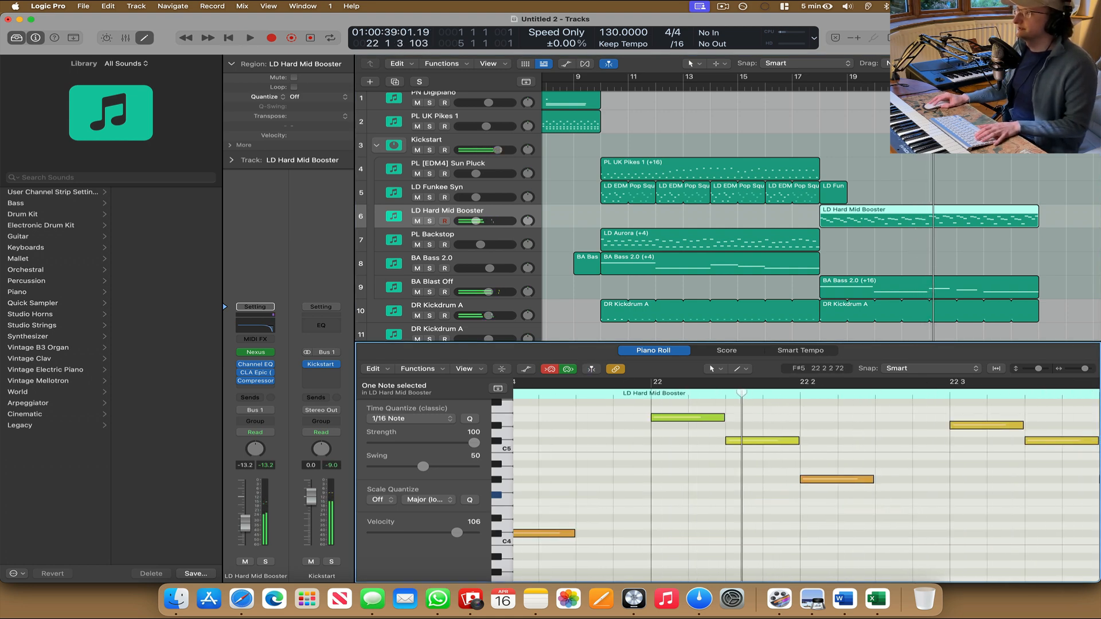
Raise the low lead note on the second half of beat 2 in bar 25 to E4 and play back the phrase.
{"action": "key", "text": "space"}
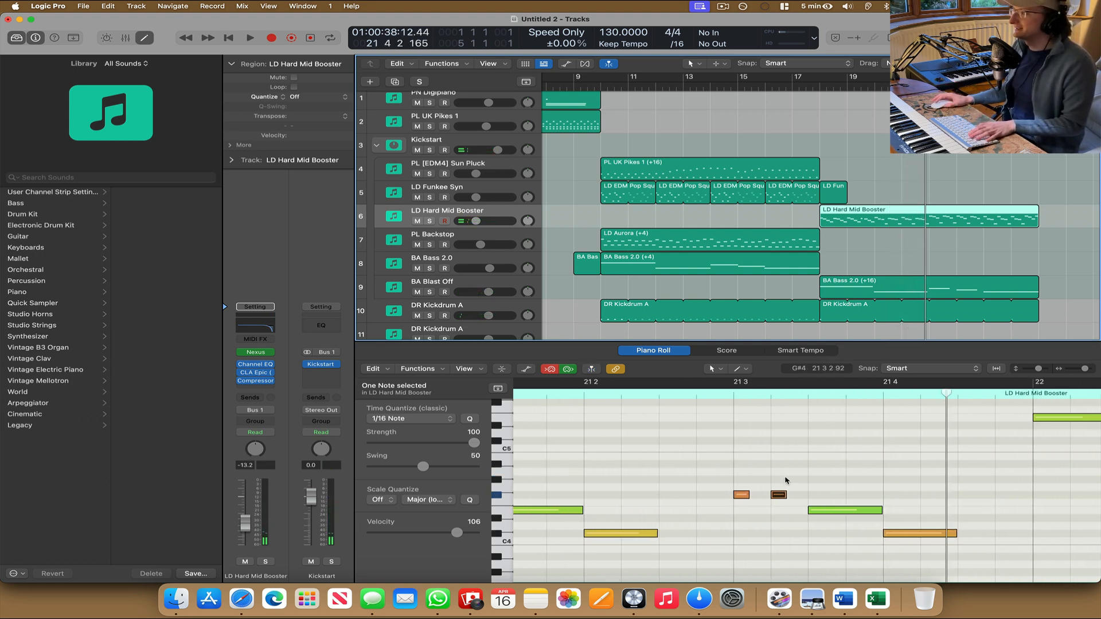
{"action": "key", "text": "space"}
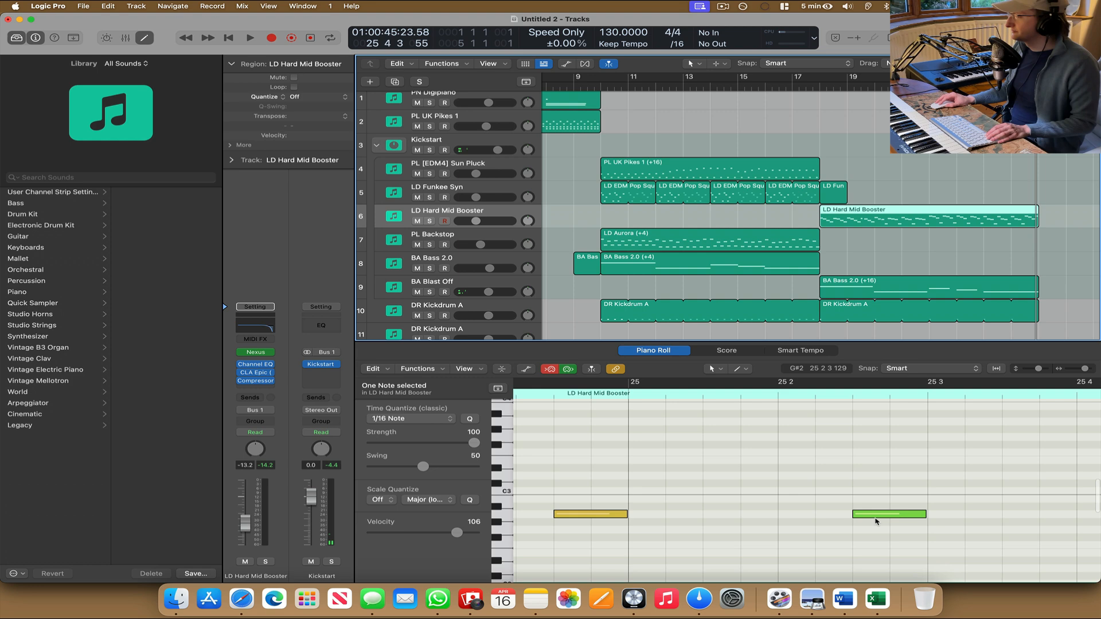
{"action": "left_click", "coordinate": [878, 516]}
{"action": "scroll", "coordinate": [881, 520], "scroll_direction": "up", "scroll_amount": 3}
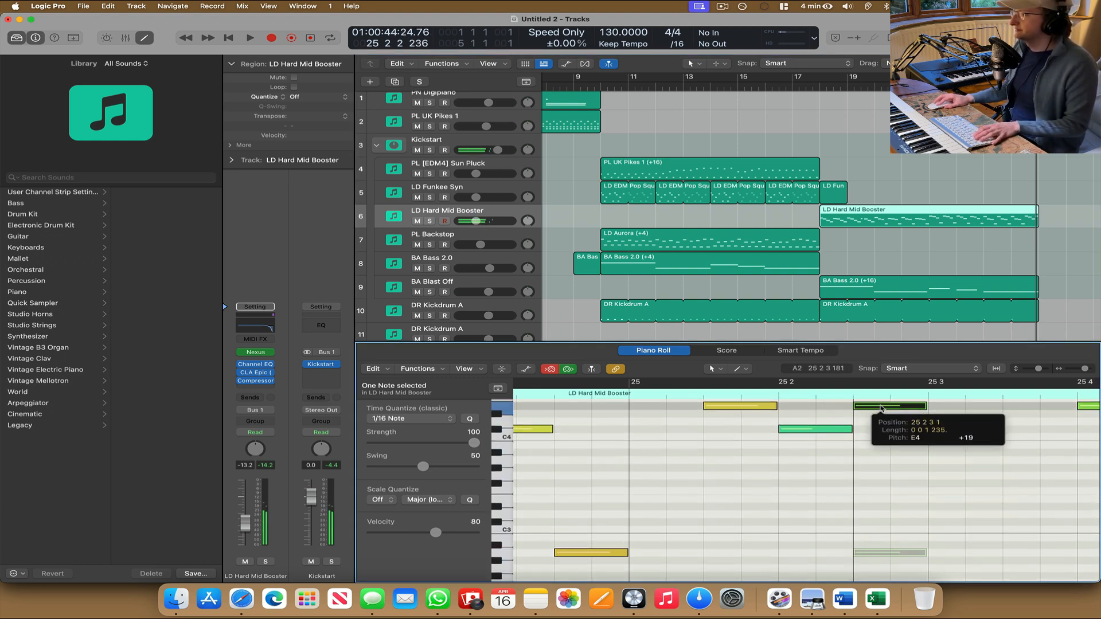
{"action": "key", "text": "space"}
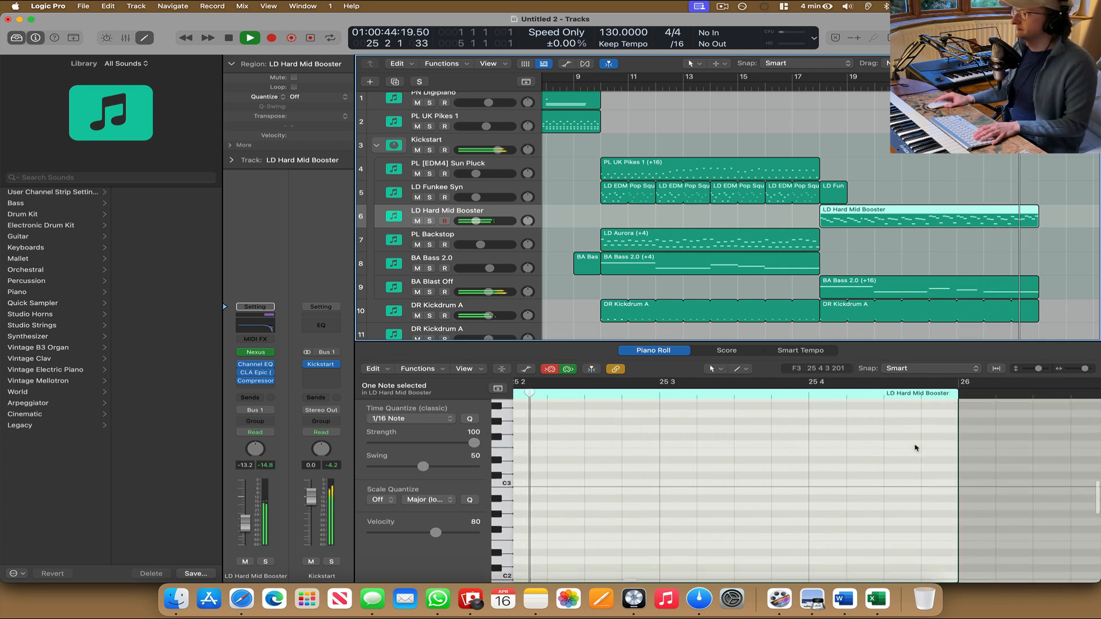
{"action": "key", "text": "space"}
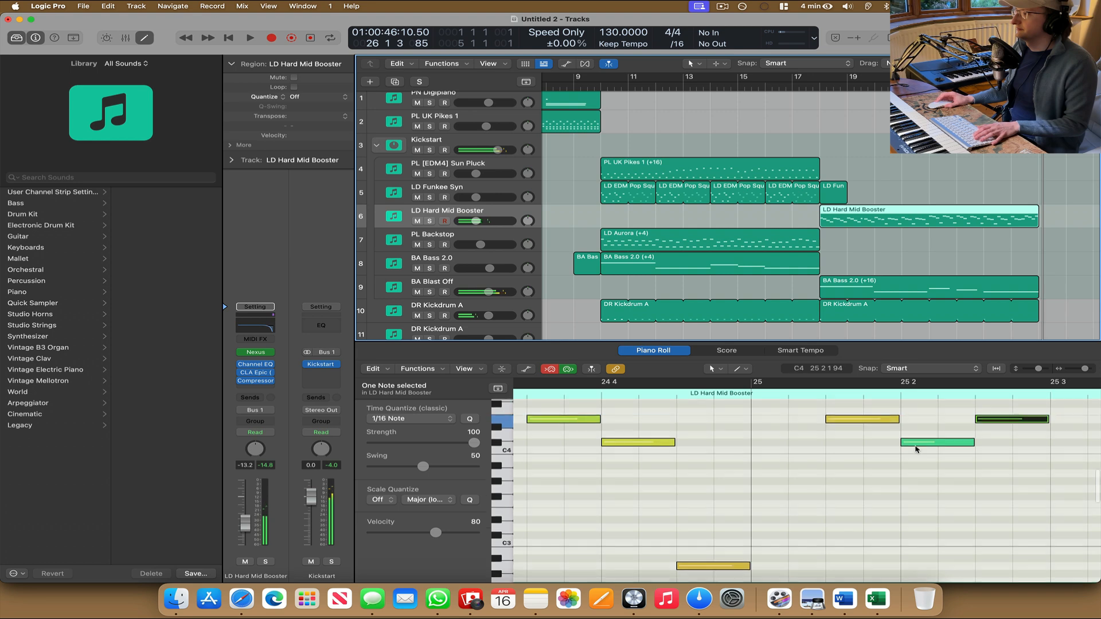
Raise the low A2 lead note on the second half of beat 4 in bar 24 to E4 and play back the ending.
{"action": "scroll", "coordinate": [916, 449], "scroll_direction": "left", "scroll_amount": 1}
{"action": "scroll", "coordinate": [720, 532], "scroll_direction": "down", "scroll_amount": 1}
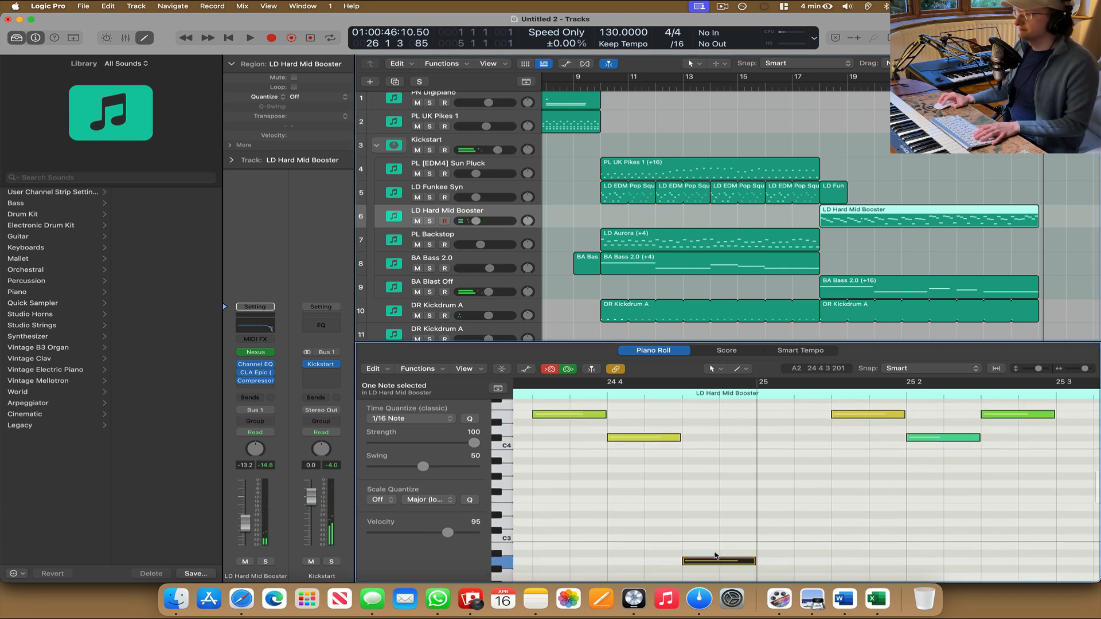
{"action": "left_click_drag", "start_coordinate": [713, 561], "coordinate": [736, 389]}
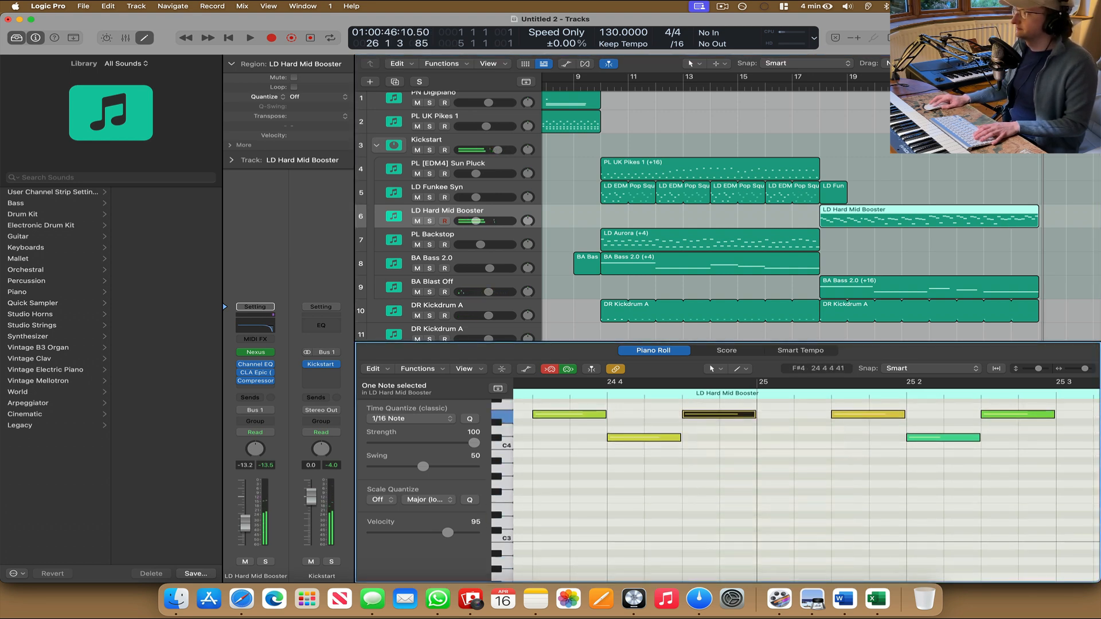
{"action": "key", "text": "space"}
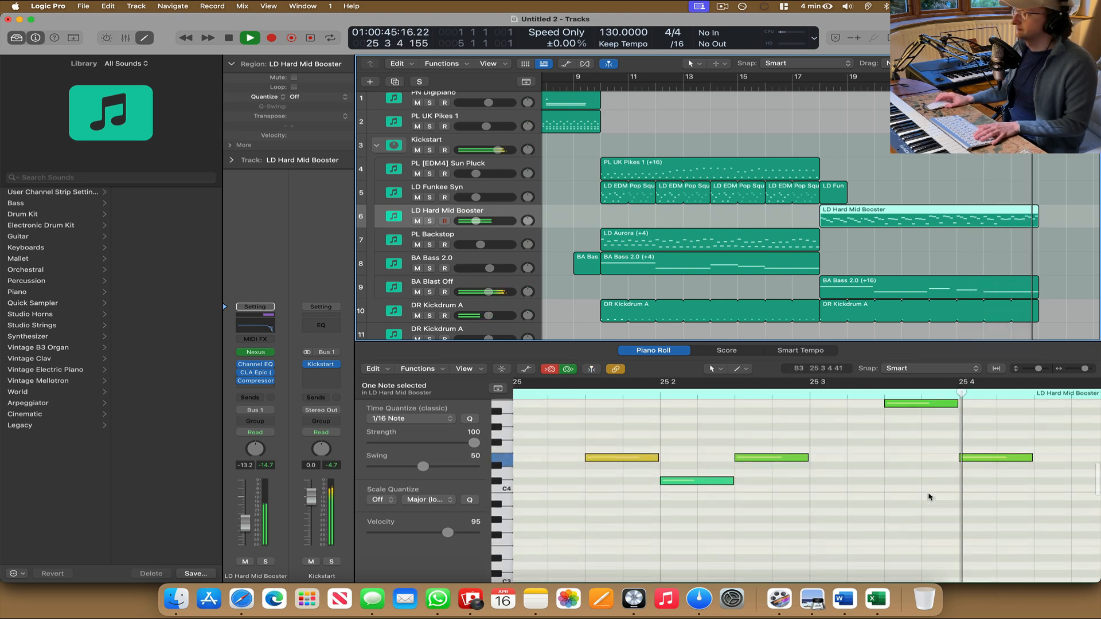
Duplicate the DR Kickdrum A track with its settings and copy the kick region starting at bar 18 onto the new track.
{"action": "scroll", "coordinate": [929, 498], "scroll_direction": "down", "scroll_amount": 3}
{"action": "left_click_drag", "start_coordinate": [1085, 369], "coordinate": [1082, 368]}
{"action": "scroll", "coordinate": [756, 134], "scroll_direction": "left", "scroll_amount": 10}
{"action": "scroll", "coordinate": [742, 136], "scroll_direction": "left", "scroll_amount": 4}
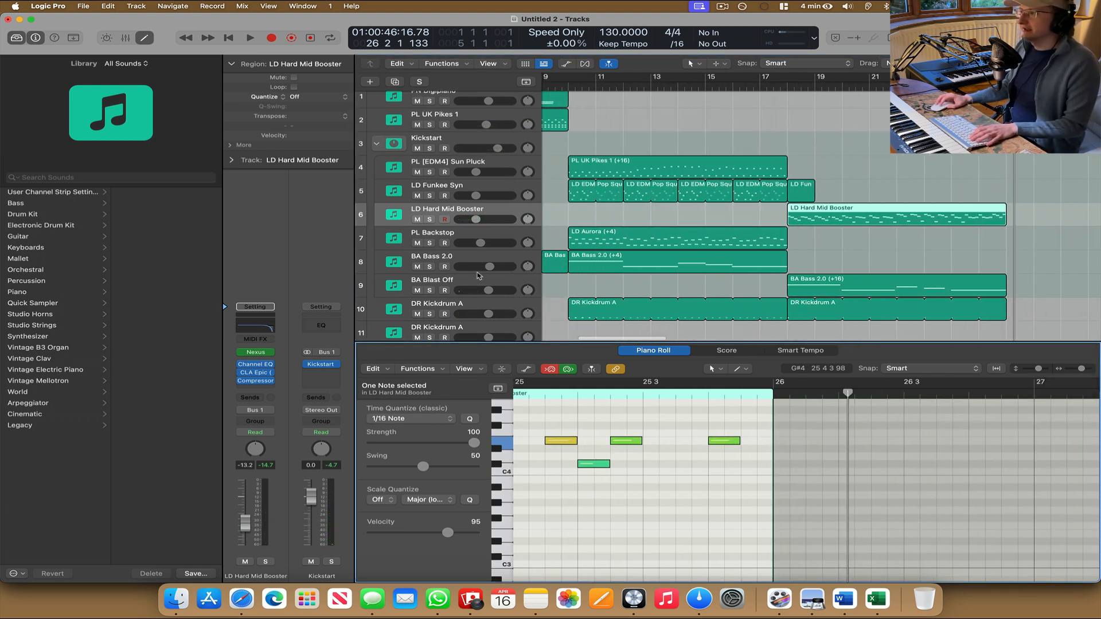
{"action": "left_click", "coordinate": [464, 302]}
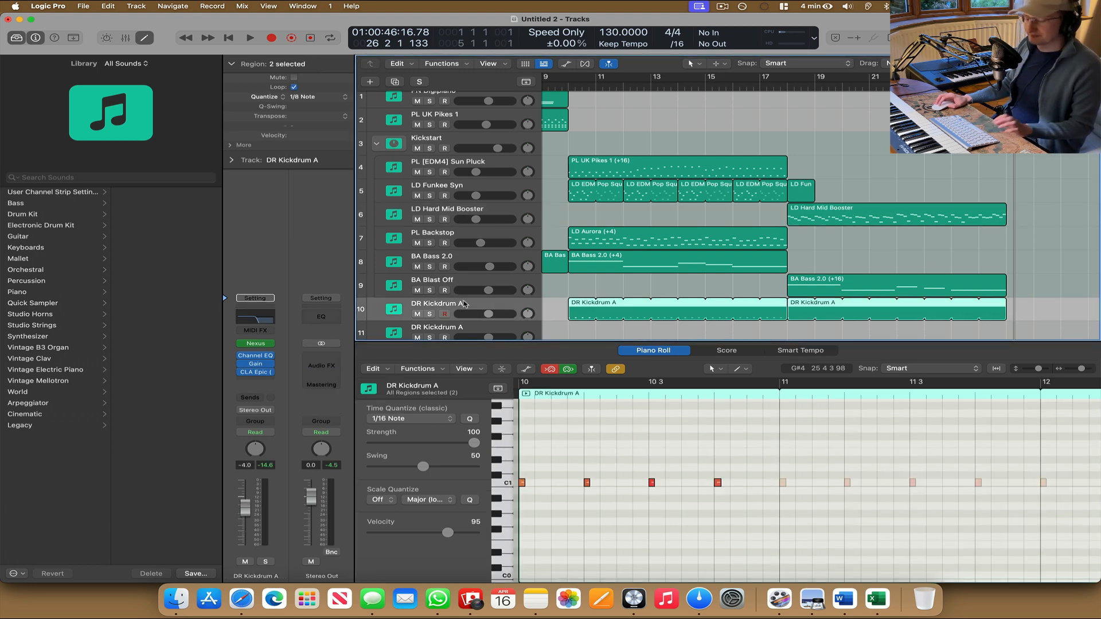
{"action": "key", "text": "super+d"}
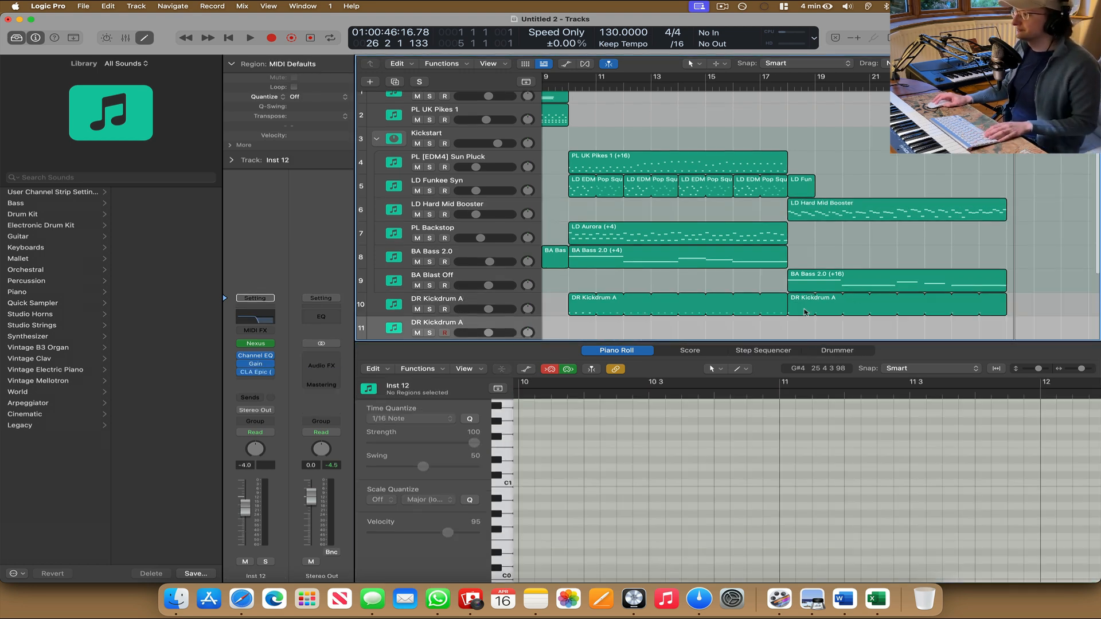
{"action": "left_click_drag", "start_coordinate": [805, 313], "coordinate": [803, 328]}
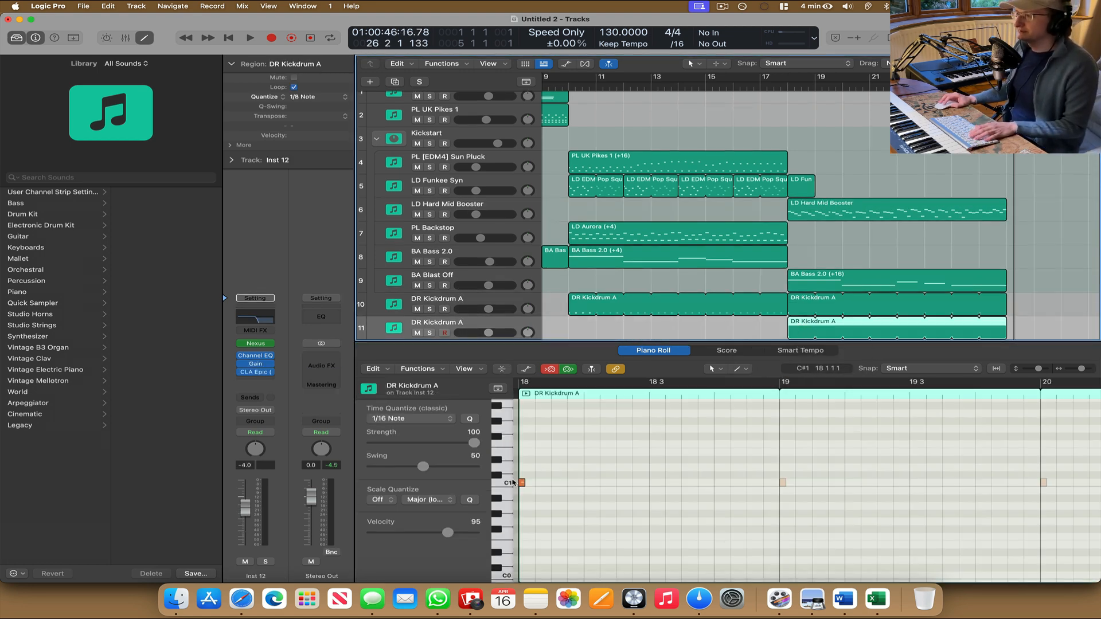
Audition drum sounds across the keyboard of the duplicated DR Kickdrum A track at bar 18.
{"action": "scroll", "coordinate": [522, 493], "scroll_direction": "up", "scroll_amount": 2}
{"action": "left_click_drag", "start_coordinate": [520, 504], "coordinate": [522, 466]}
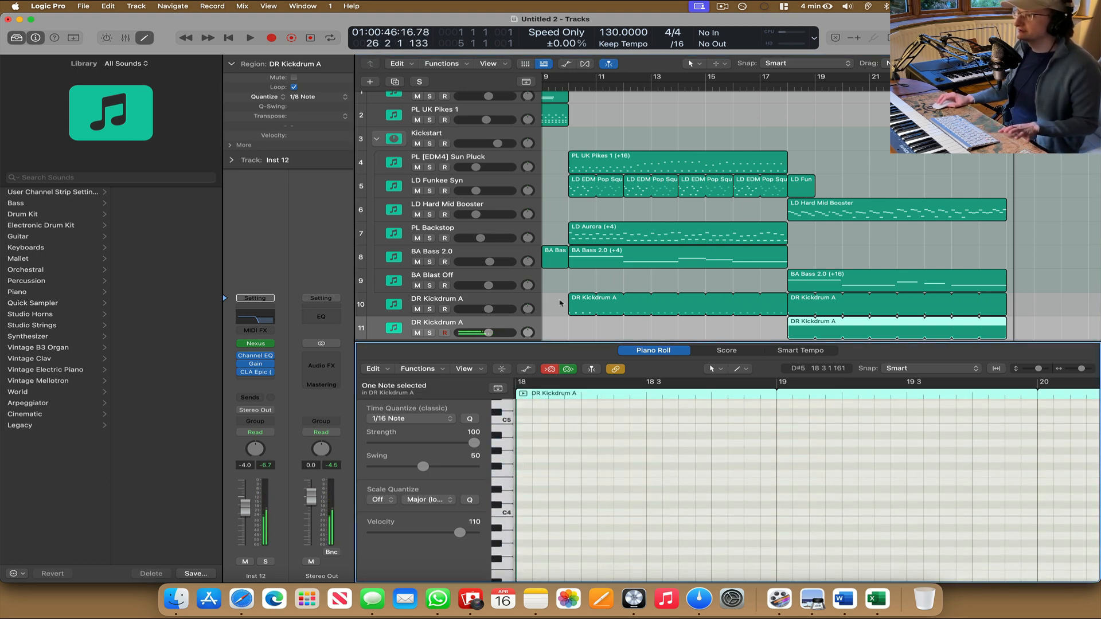
{"action": "scroll", "coordinate": [533, 308], "scroll_direction": "down", "scroll_amount": 4}
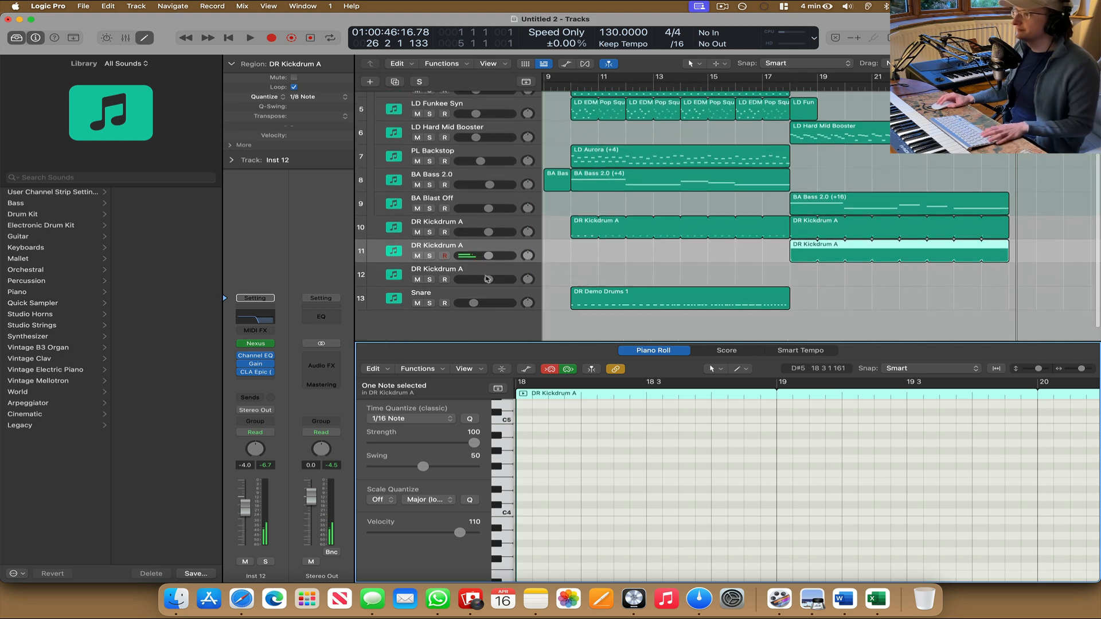
Duplicate the Snare track with its settings and rename the copy.
{"action": "left_click", "coordinate": [456, 300]}
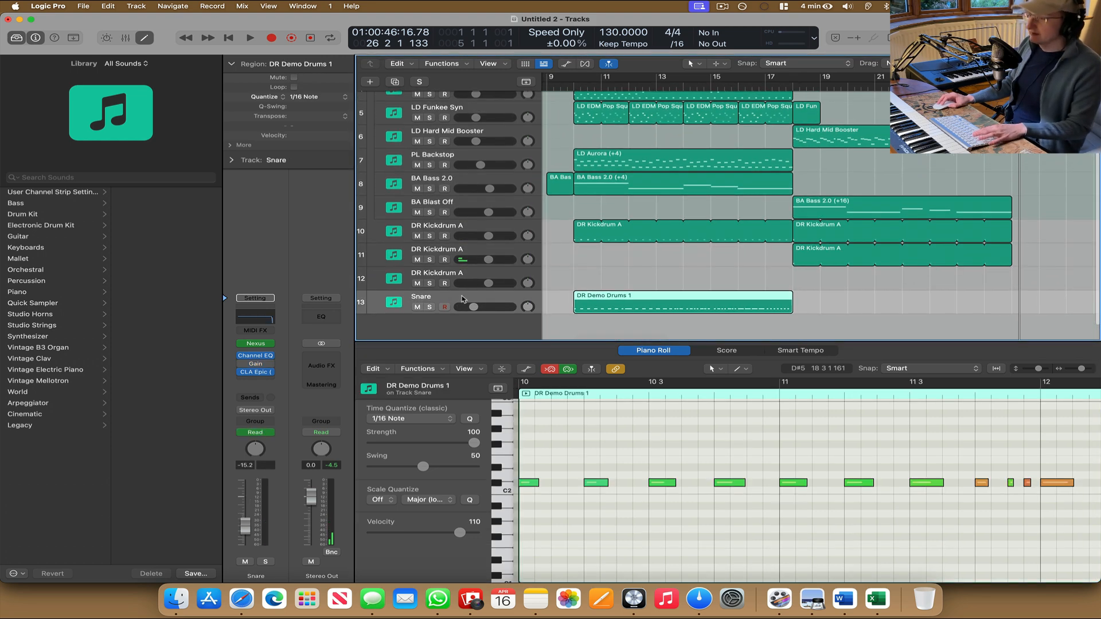
{"action": "key", "text": "super+d"}
{"action": "double_click", "coordinate": [441, 320]}
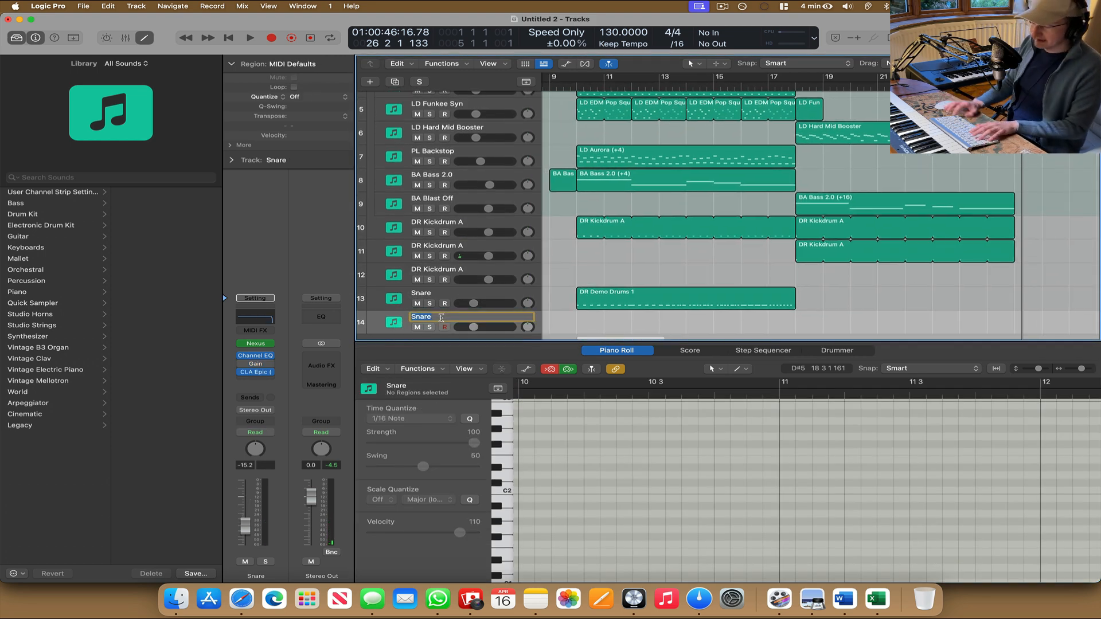
{"action": "key", "text": "Return"}
{"action": "key", "text": "Return"}
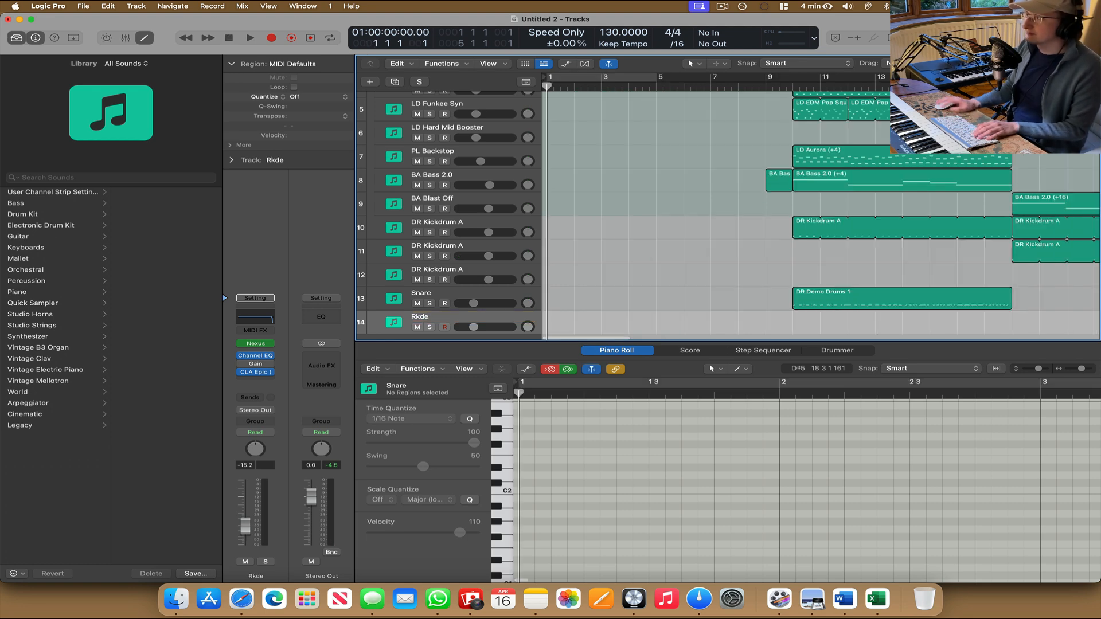
Create an empty region from bar 18 to bar 26 on the new drum track and name both region and track Ride.
{"action": "scroll", "coordinate": [683, 295], "scroll_direction": "up", "scroll_amount": 1}
{"action": "scroll", "coordinate": [733, 295], "scroll_direction": "right", "scroll_amount": 10}
{"action": "scroll", "coordinate": [735, 291], "scroll_direction": "down", "scroll_amount": 3}
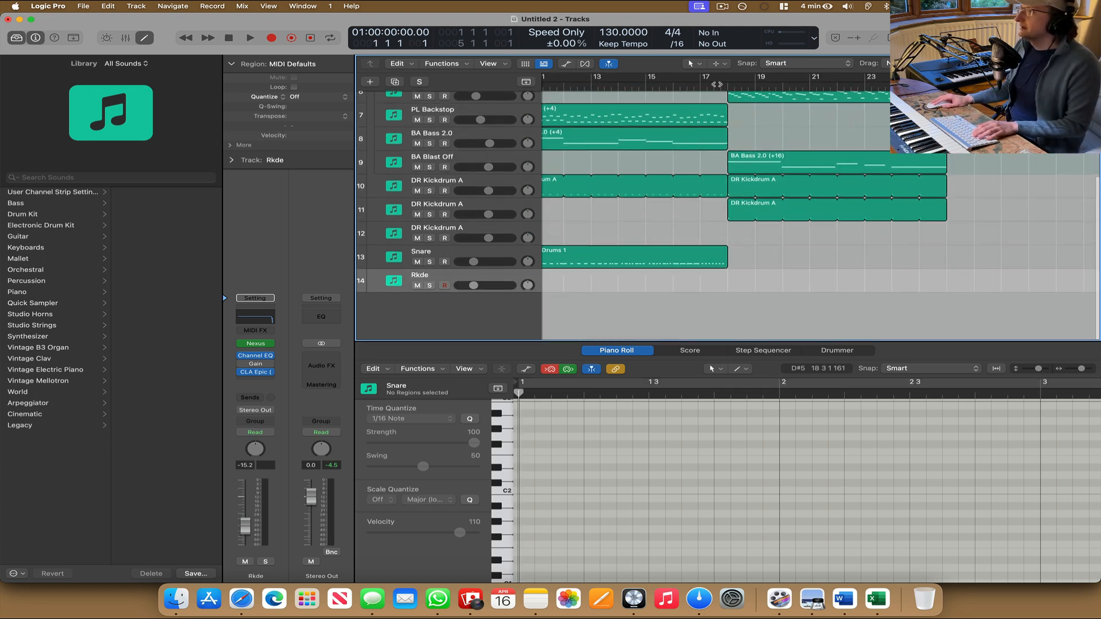
{"action": "left_click", "coordinate": [700, 66]}
{"action": "left_click", "coordinate": [719, 88]}
{"action": "left_click", "coordinate": [743, 281]}
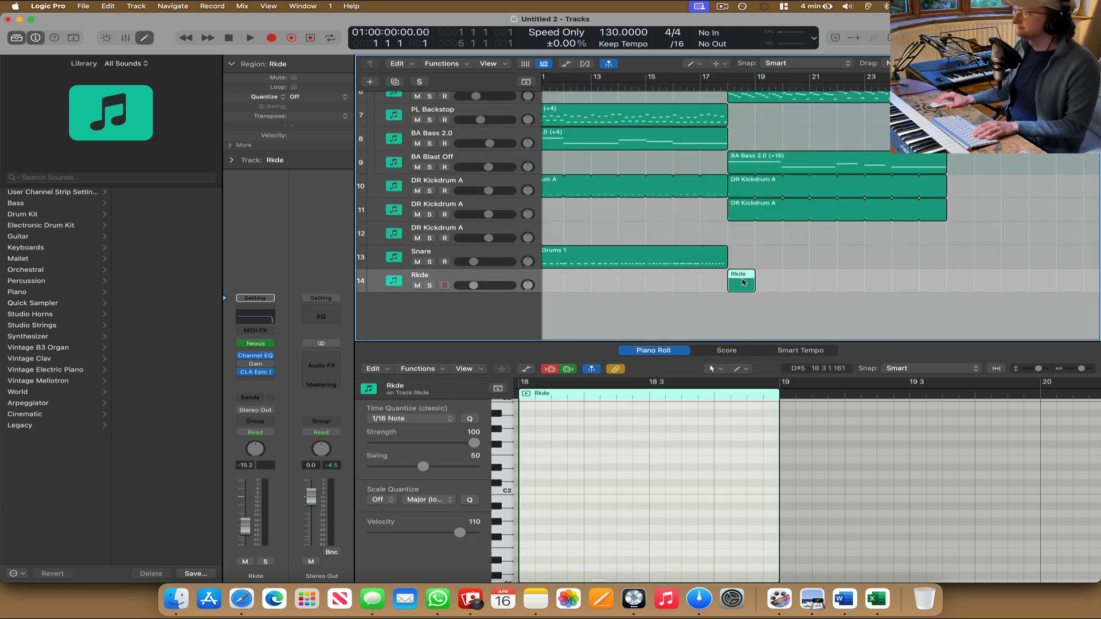
{"action": "left_click_drag", "start_coordinate": [752, 284], "coordinate": [947, 285]}
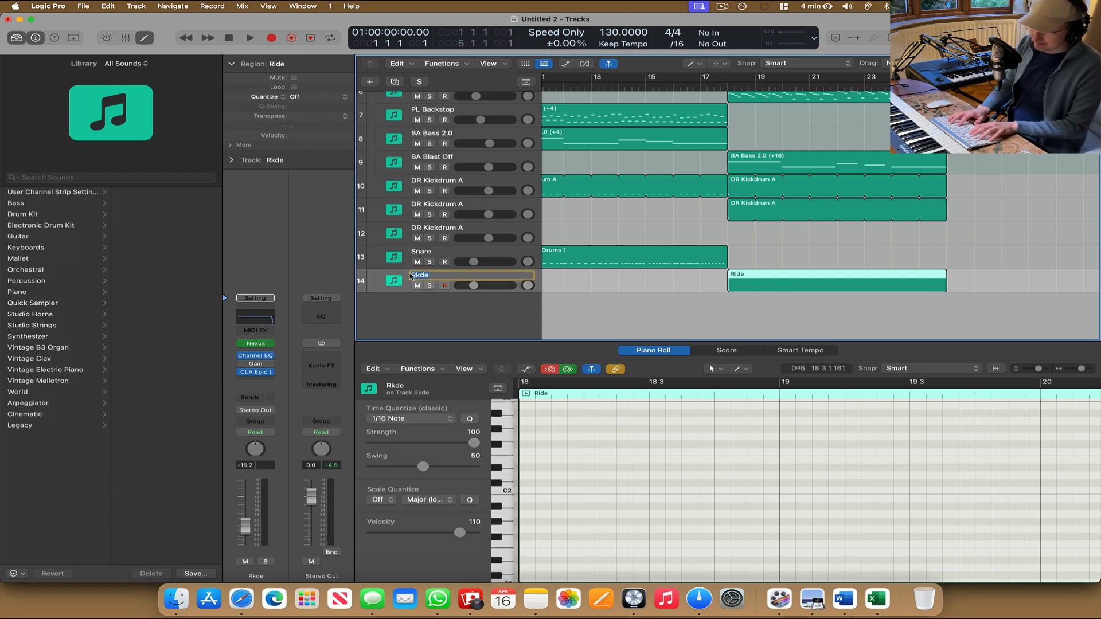
{"action": "scroll", "coordinate": [562, 310], "scroll_direction": "left", "scroll_amount": 1}
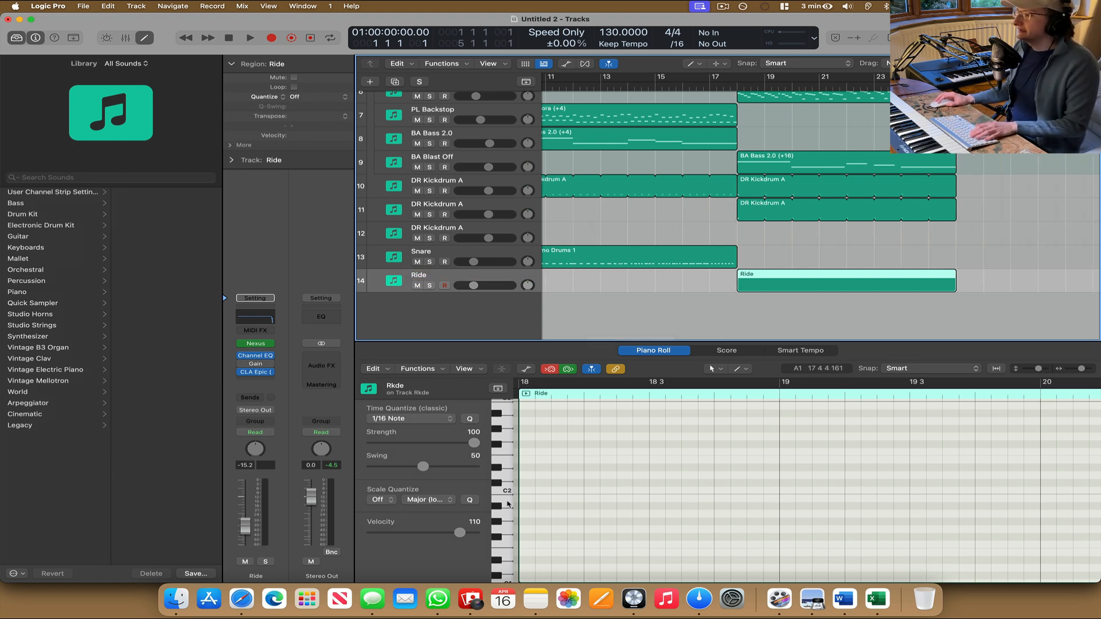
Audition the Ride track's drum sounds from C2 up to the C5 octave to find a suitable cymbal.
{"action": "left_click", "coordinate": [731, 81]}
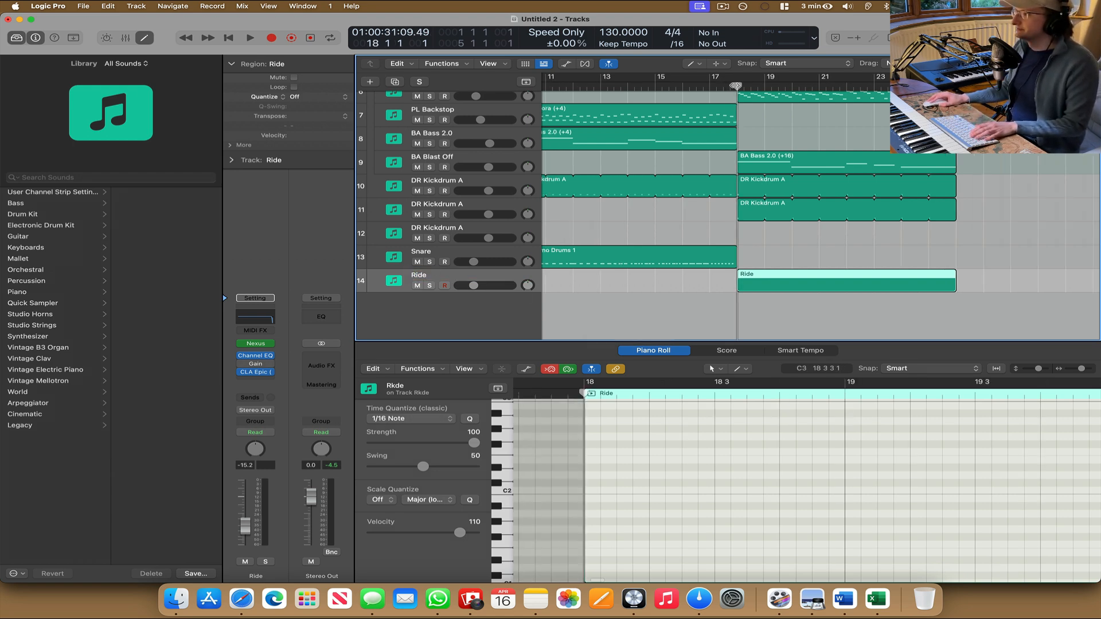
{"action": "left_click", "coordinate": [506, 489]}
{"action": "scroll", "coordinate": [510, 479], "scroll_direction": "up", "scroll_amount": 3}
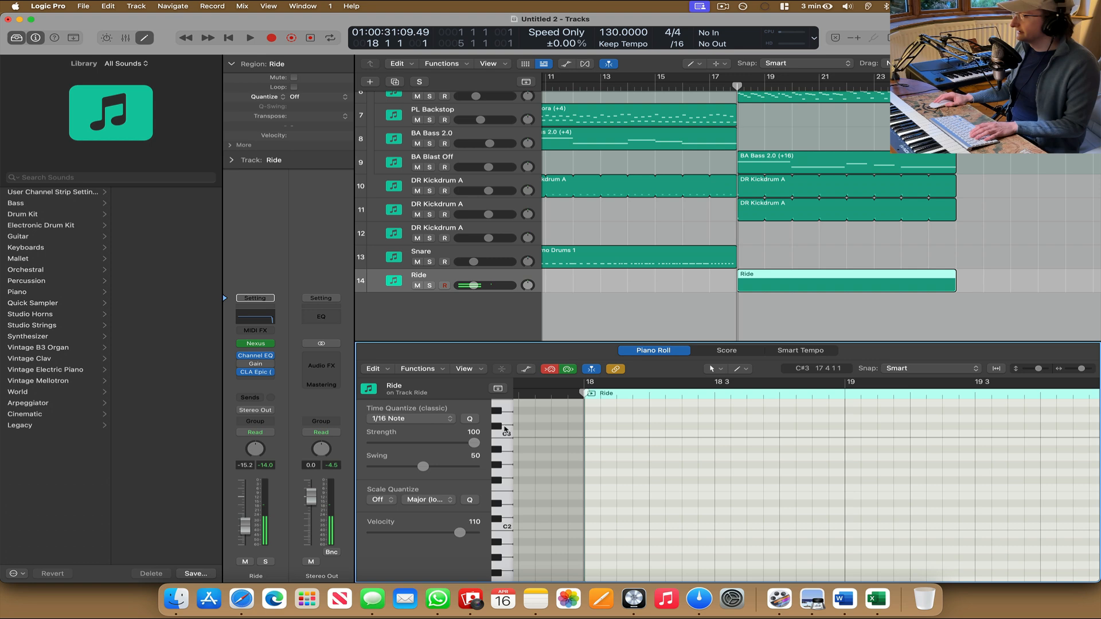
{"action": "scroll", "coordinate": [505, 429], "scroll_direction": "up", "scroll_amount": 3}
{"action": "scroll", "coordinate": [501, 436], "scroll_direction": "up", "scroll_amount": 3}
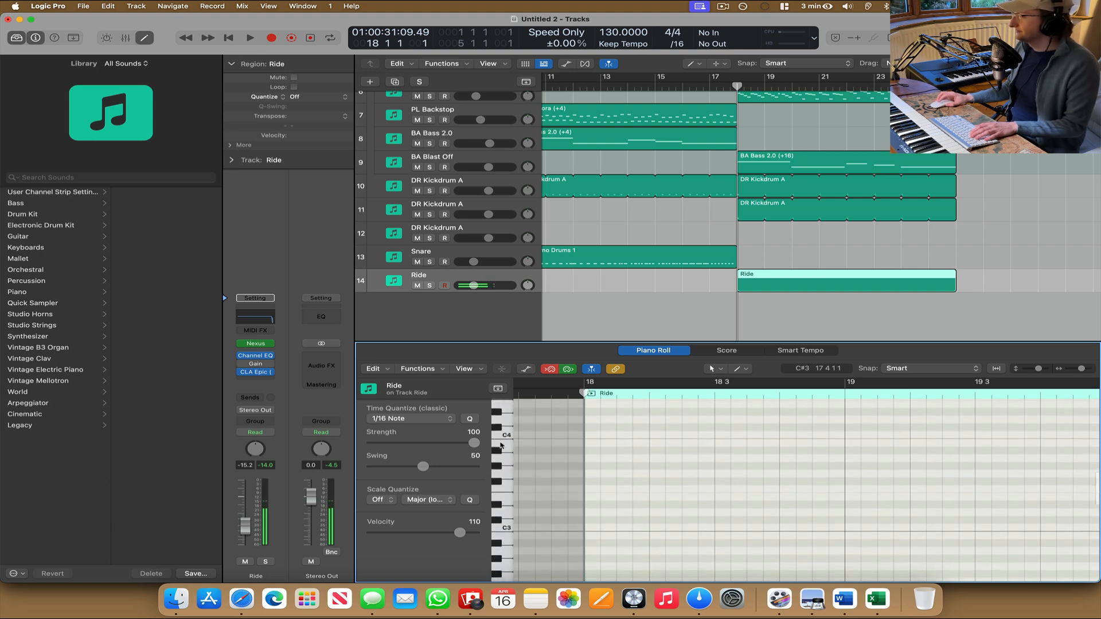
{"action": "scroll", "coordinate": [501, 435], "scroll_direction": "up", "scroll_amount": 4}
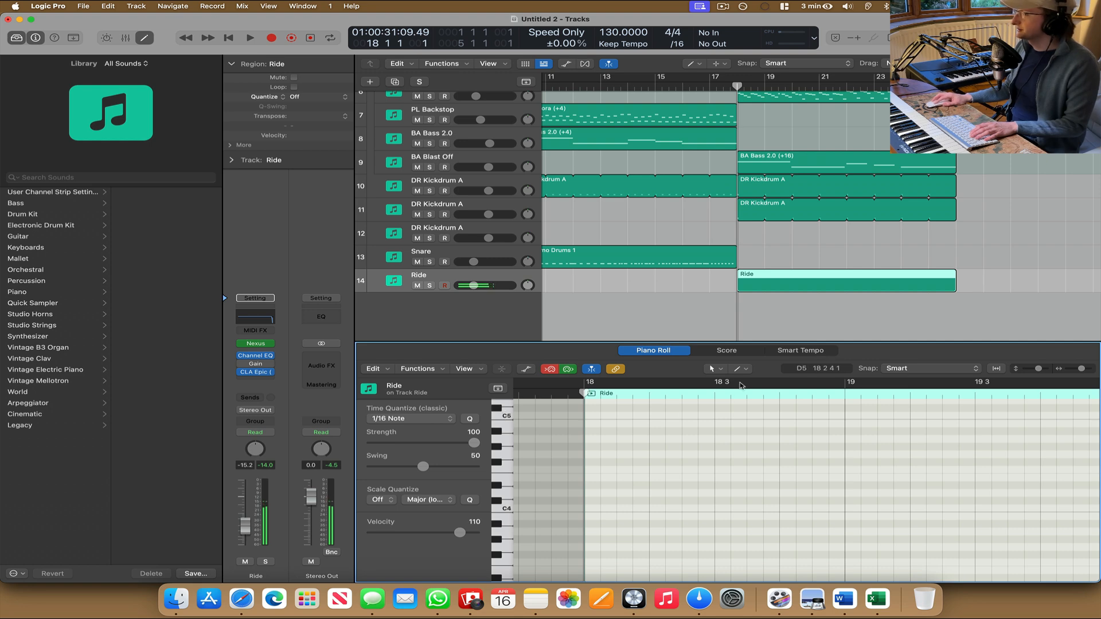
Draw four C#5 notes on the beats of bar 18 in the Ride region and lengthen them to about 0 0 1 139.
{"action": "left_click", "coordinate": [715, 369]}
{"action": "left_click", "coordinate": [727, 393]}
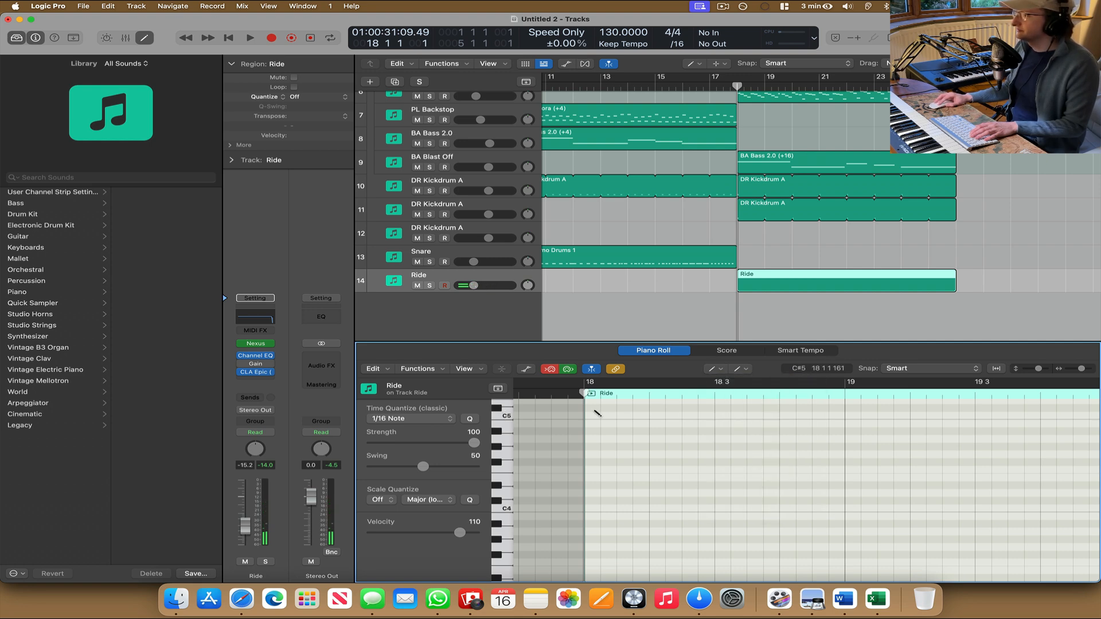
{"action": "left_click", "coordinate": [587, 407]}
{"action": "left_click", "coordinate": [653, 408]}
{"action": "left_click", "coordinate": [717, 408]}
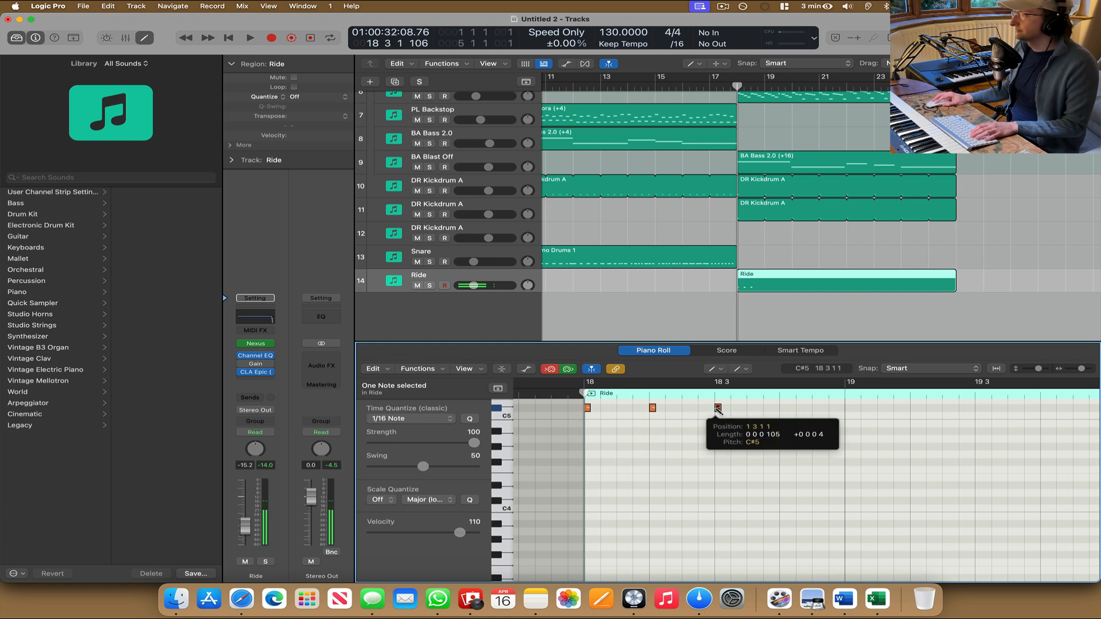
{"action": "left_click", "coordinate": [711, 368]}
{"action": "left_click", "coordinate": [716, 382]}
{"action": "left_click_drag", "start_coordinate": [797, 438], "coordinate": [610, 461]}
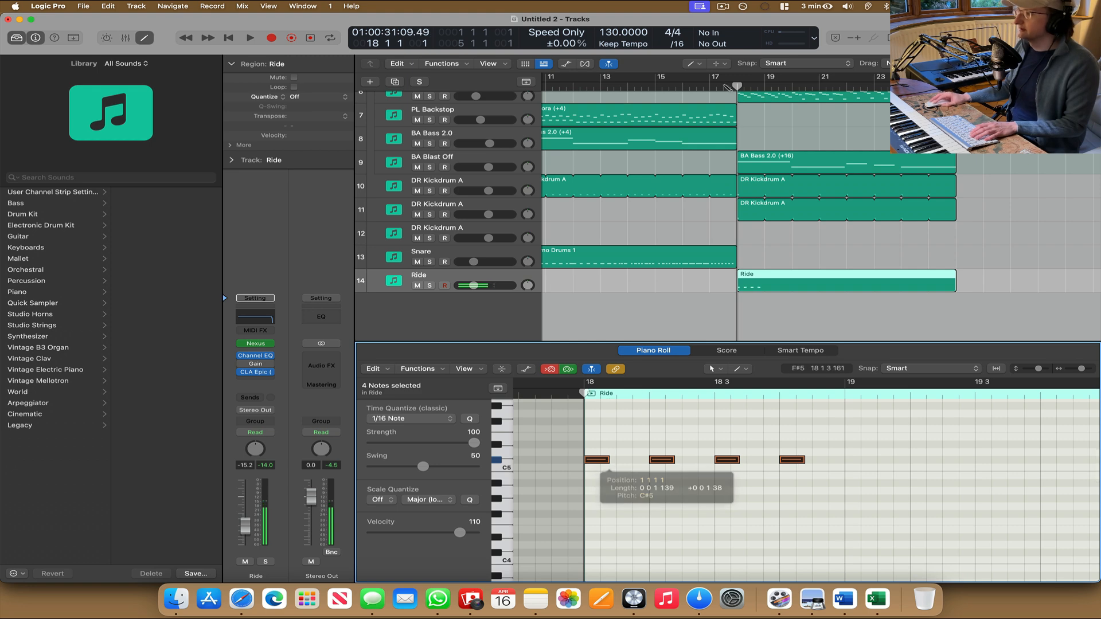
Play back the ride pattern from bar 18, lengthen all four notes to about 0.8 of a beat and listen again.
{"action": "left_click", "coordinate": [720, 87]}
{"action": "key", "text": "space"}
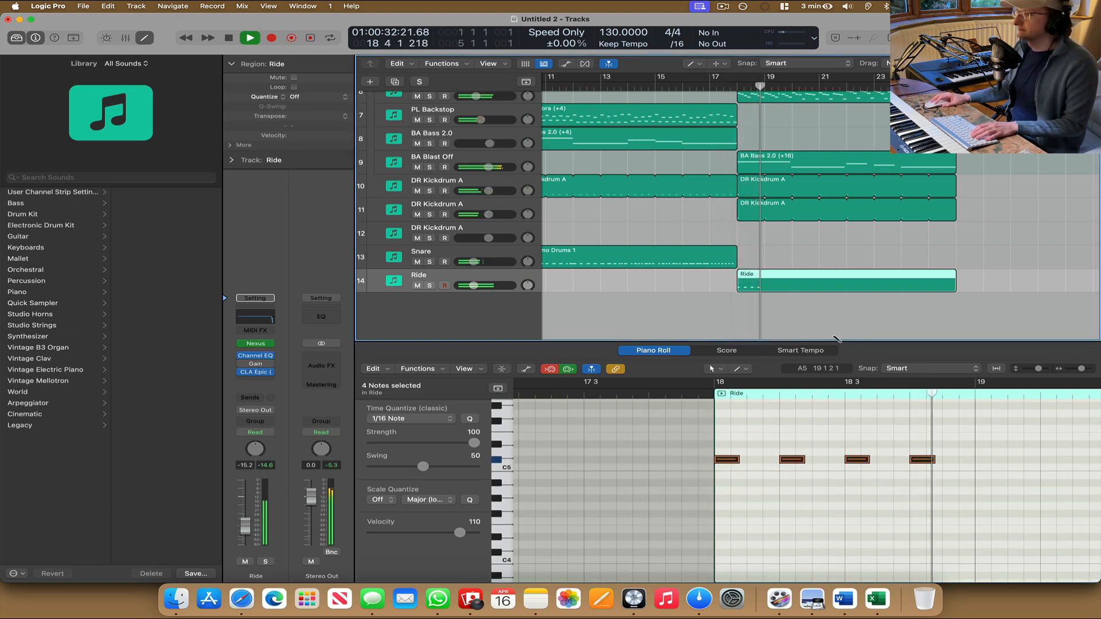
{"action": "key", "text": "space"}
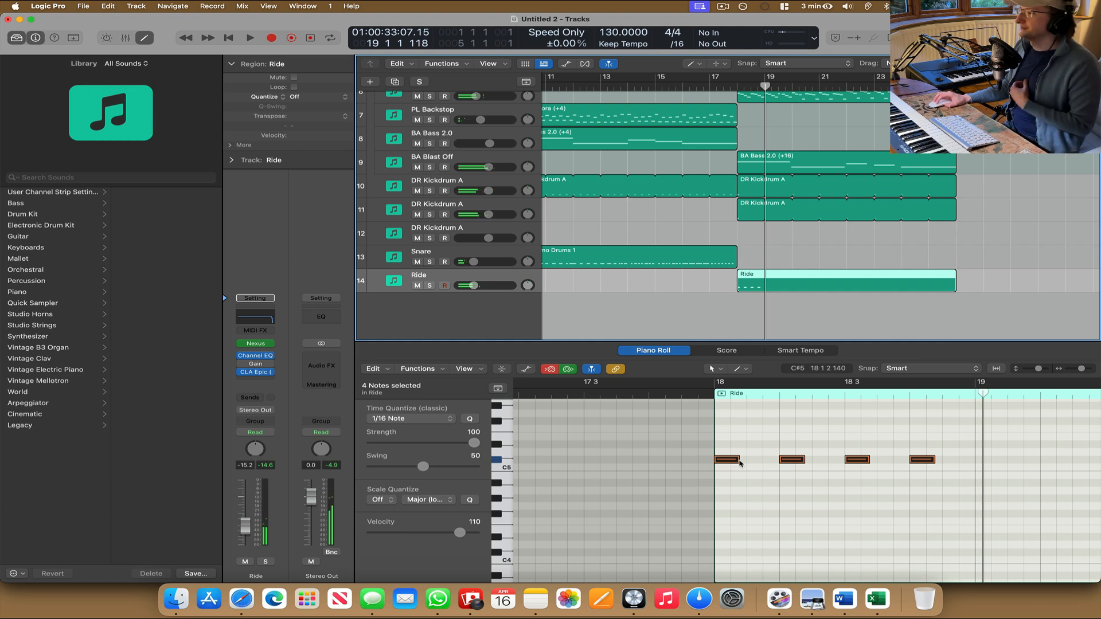
{"action": "left_click_drag", "start_coordinate": [736, 462], "coordinate": [767, 463]}
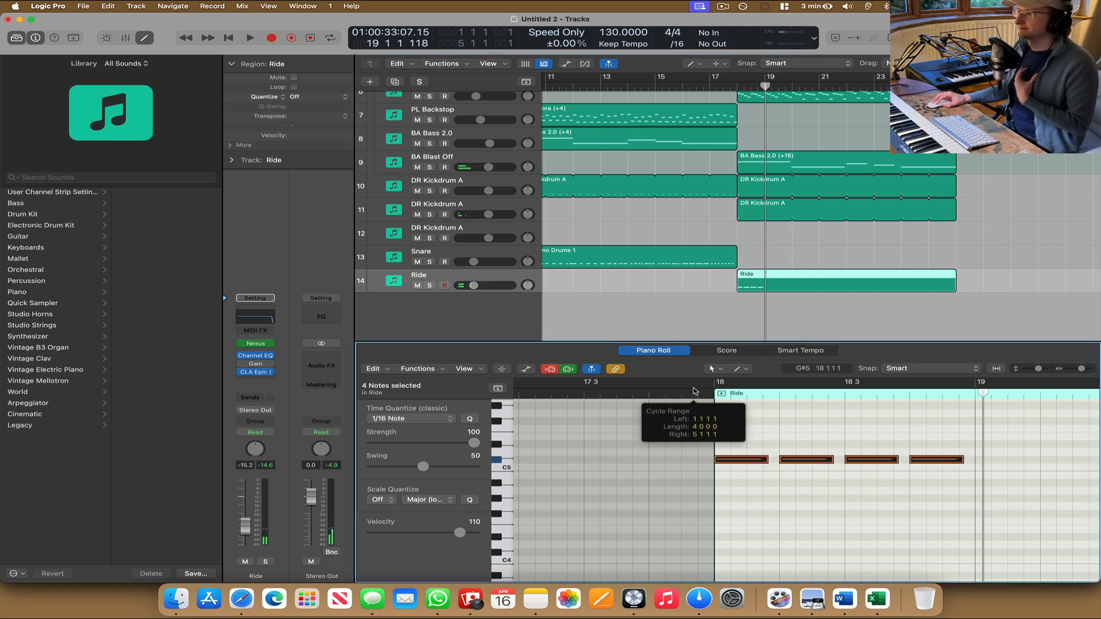
{"action": "left_click", "coordinate": [694, 393]}
{"action": "key", "text": "space"}
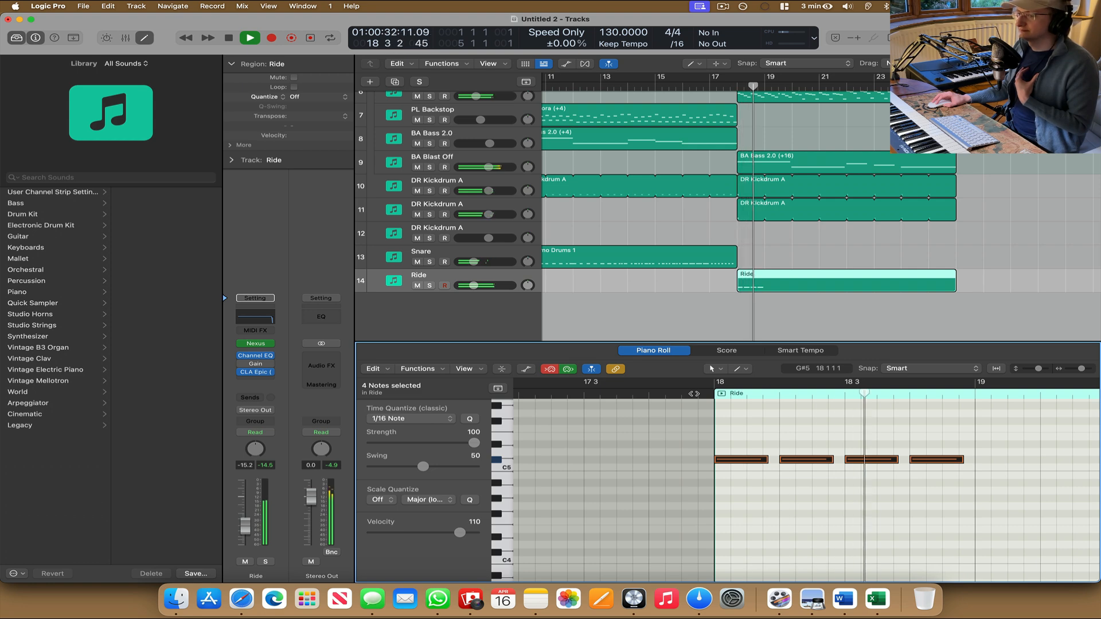
{"action": "key", "text": "space"}
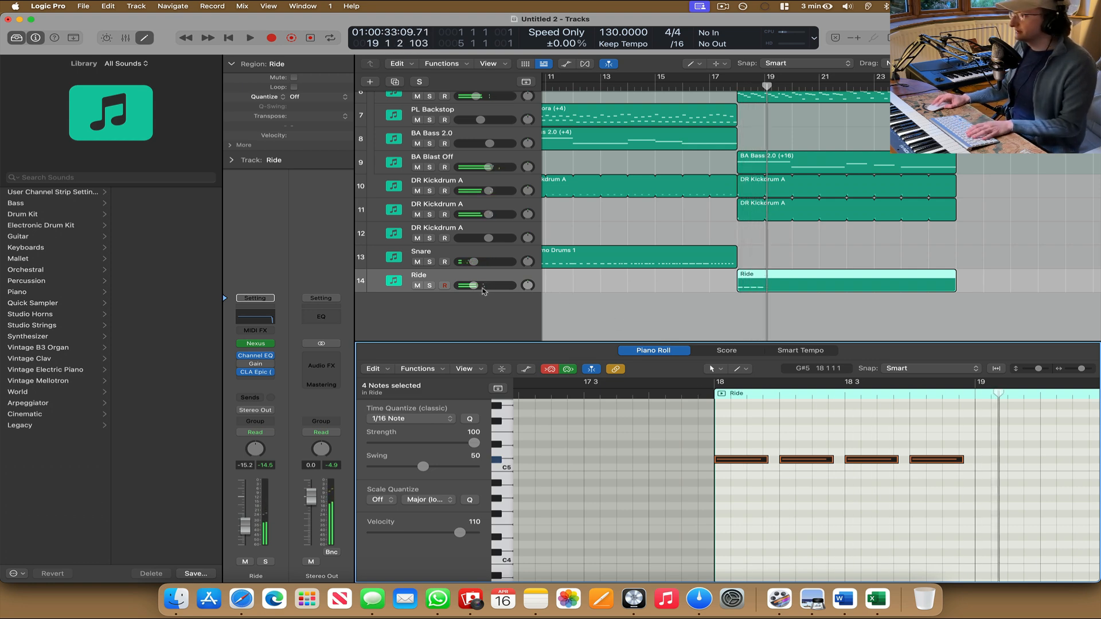
Lower the Ride track's volume to -28.5 dB and loop its region, shortened to one bar, from bar 18 to bar 26.
{"action": "left_click_drag", "start_coordinate": [475, 287], "coordinate": [467, 286]}
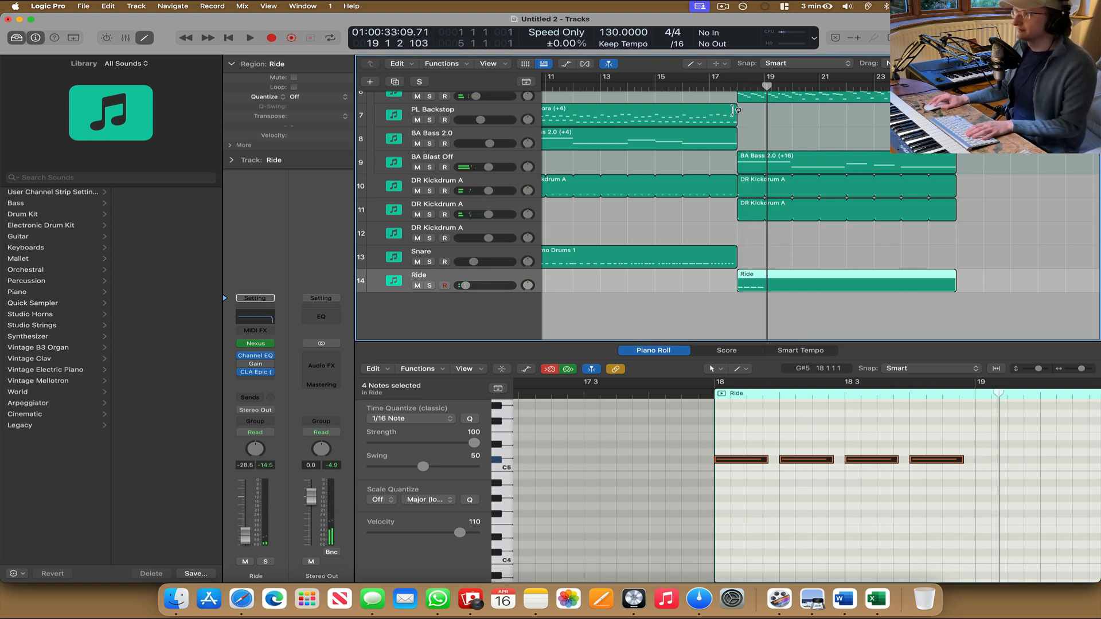
{"action": "key", "text": "space"}
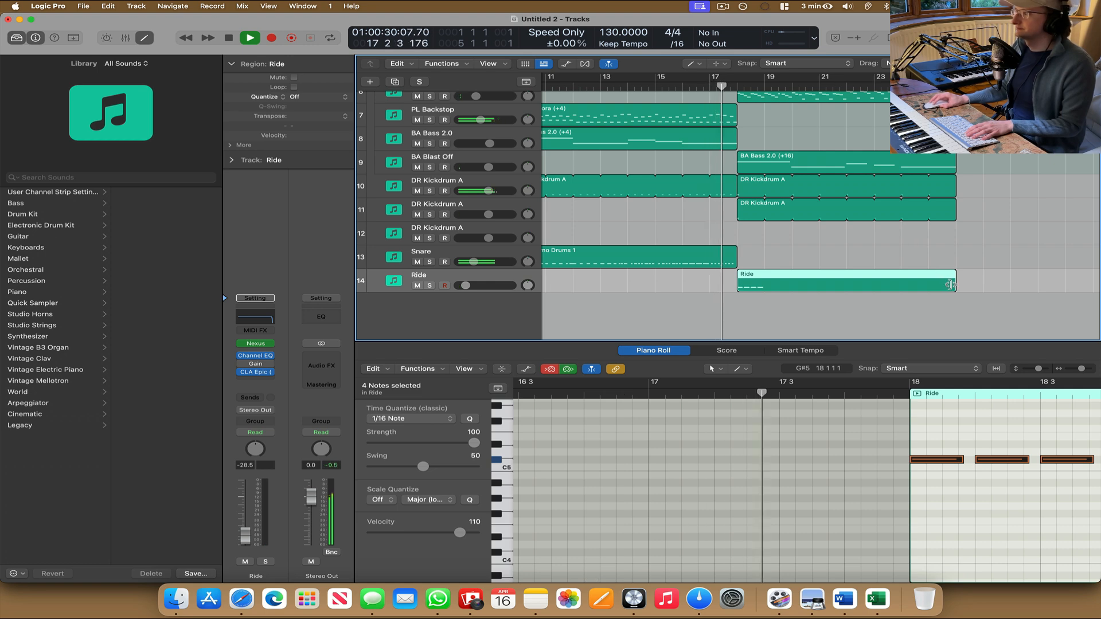
{"action": "left_click_drag", "start_coordinate": [950, 285], "coordinate": [764, 285]}
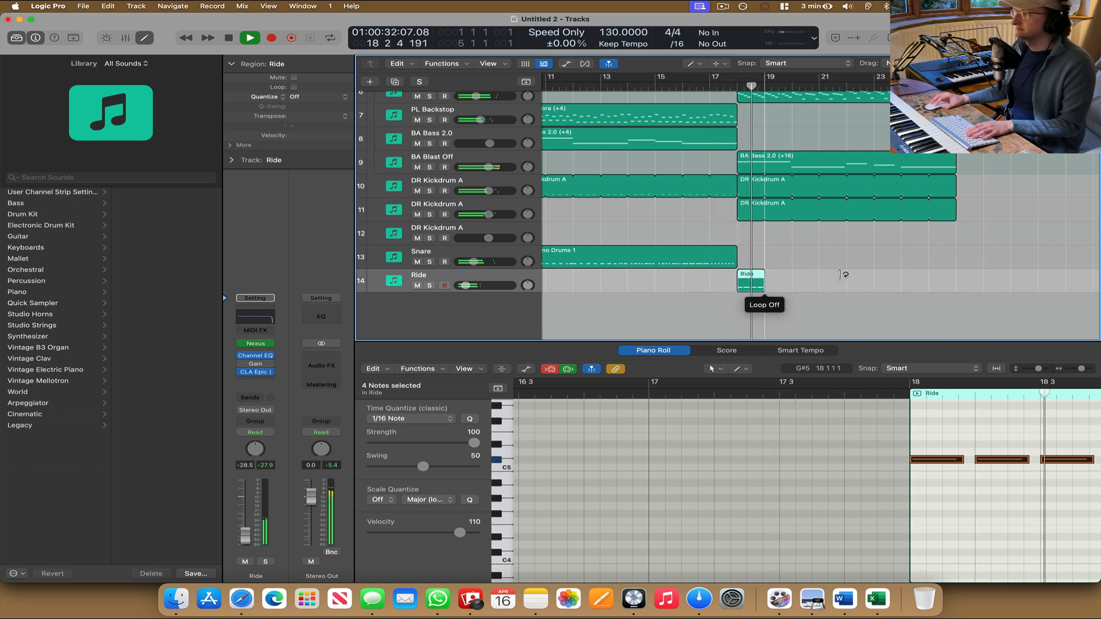
{"action": "left_click_drag", "start_coordinate": [843, 275], "coordinate": [953, 278]}
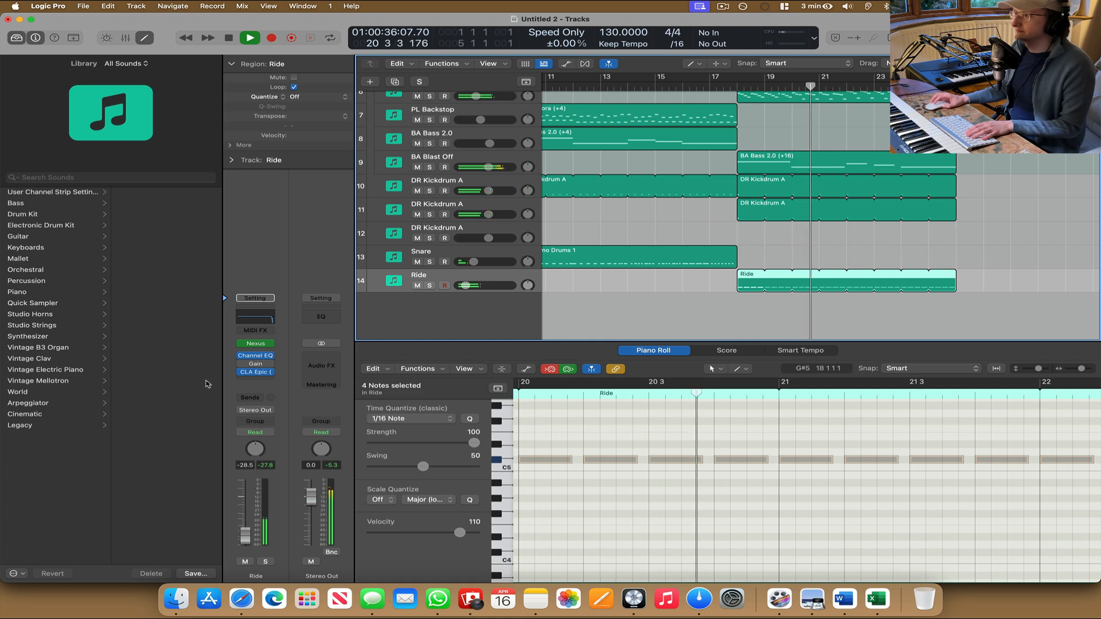
Set the mix of the Ride track's CLA Epic effect to 49.4 and listen to the end of the section.
{"action": "left_click", "coordinate": [258, 372]}
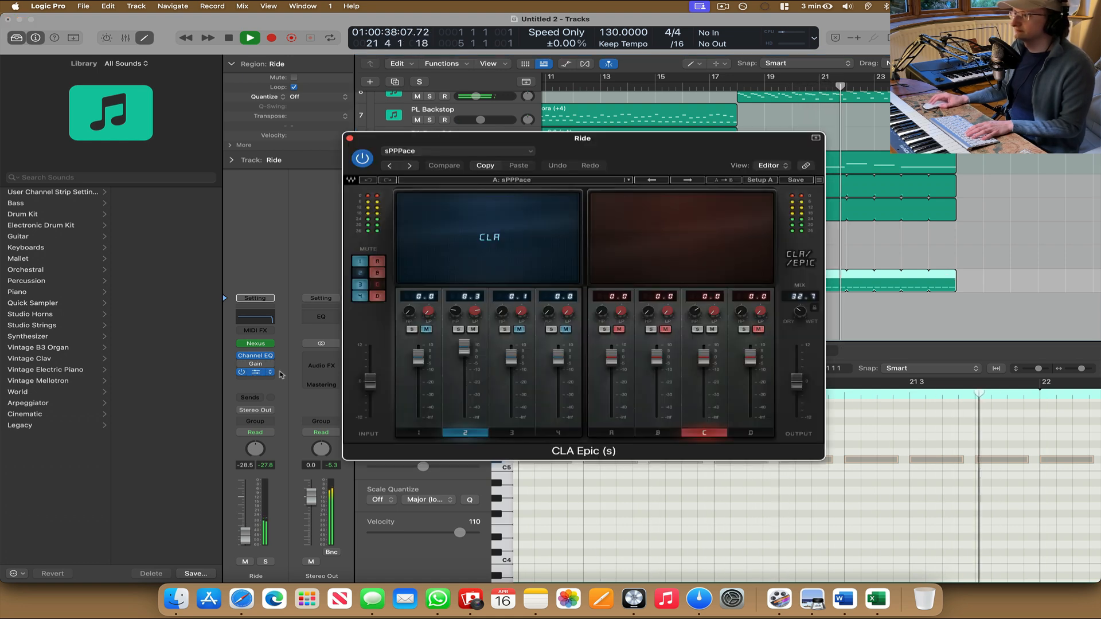
{"action": "left_click_drag", "start_coordinate": [800, 311], "coordinate": [794, 270]}
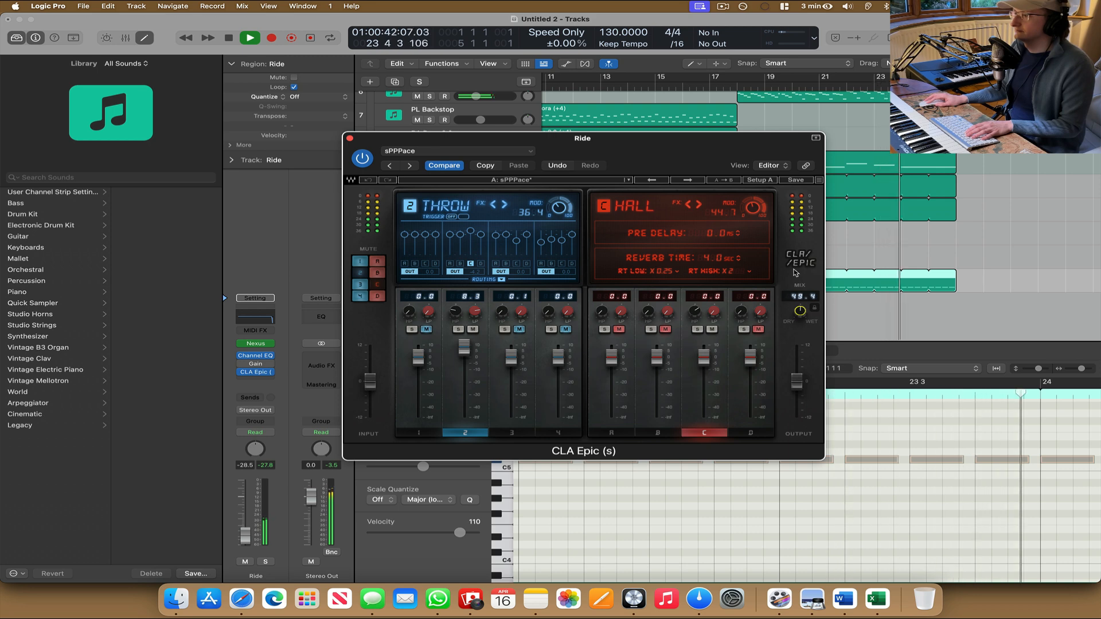
{"action": "left_click", "coordinate": [350, 139]}
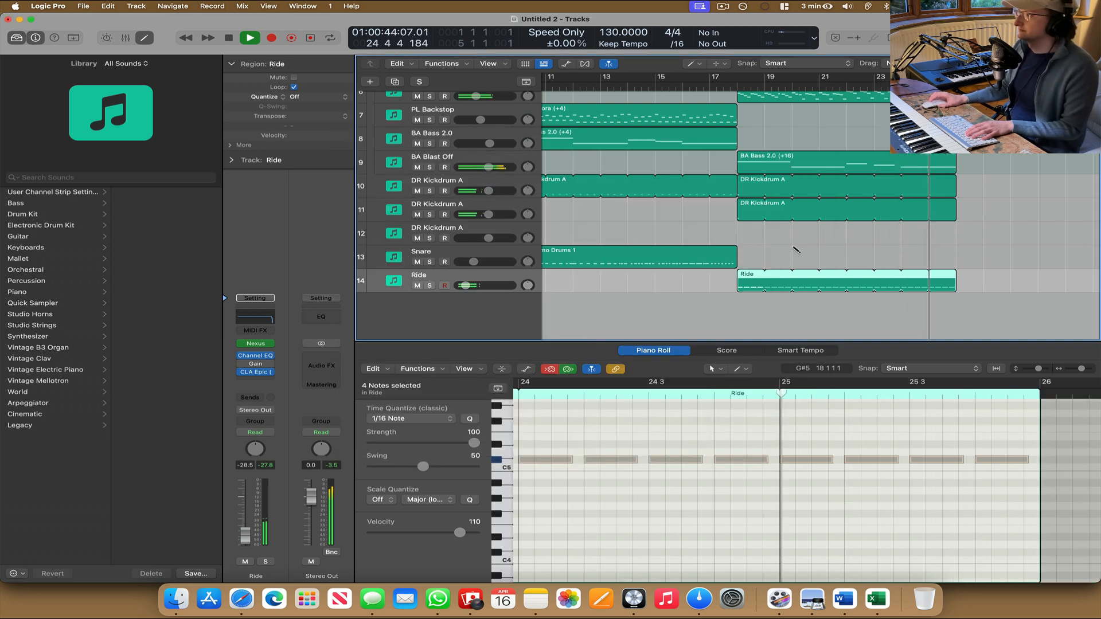
{"action": "scroll", "coordinate": [796, 249], "scroll_direction": "up", "scroll_amount": 3}
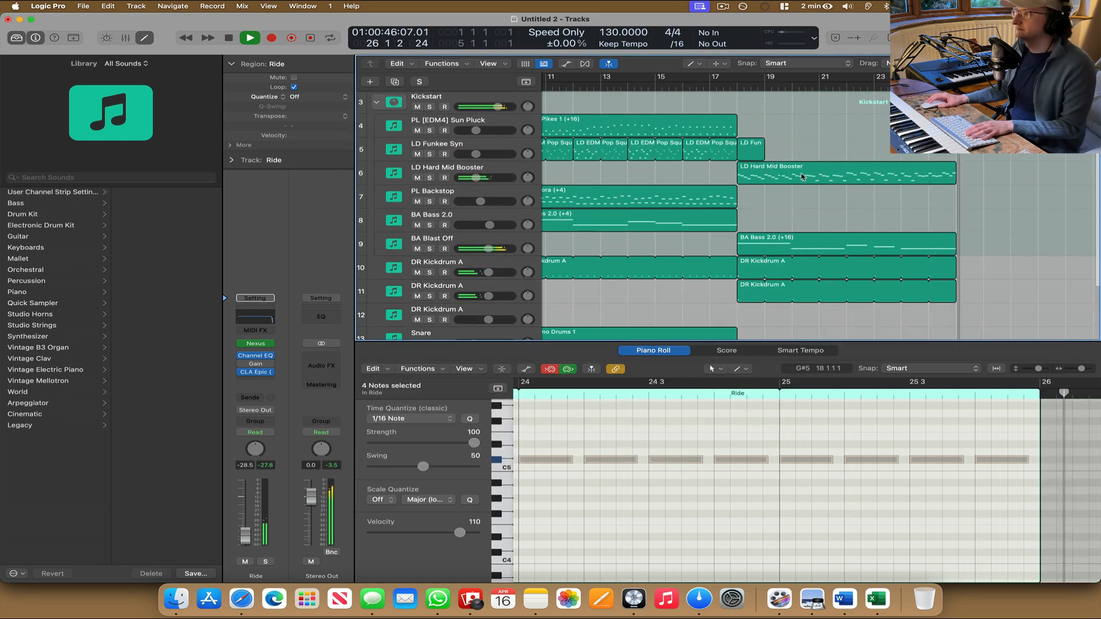
{"action": "key", "text": "space"}
Play the section from just before bar 18 with the LD Hard Mid Booster region selected and switch to the Pointer tool.
{"action": "left_click", "coordinate": [901, 169]}
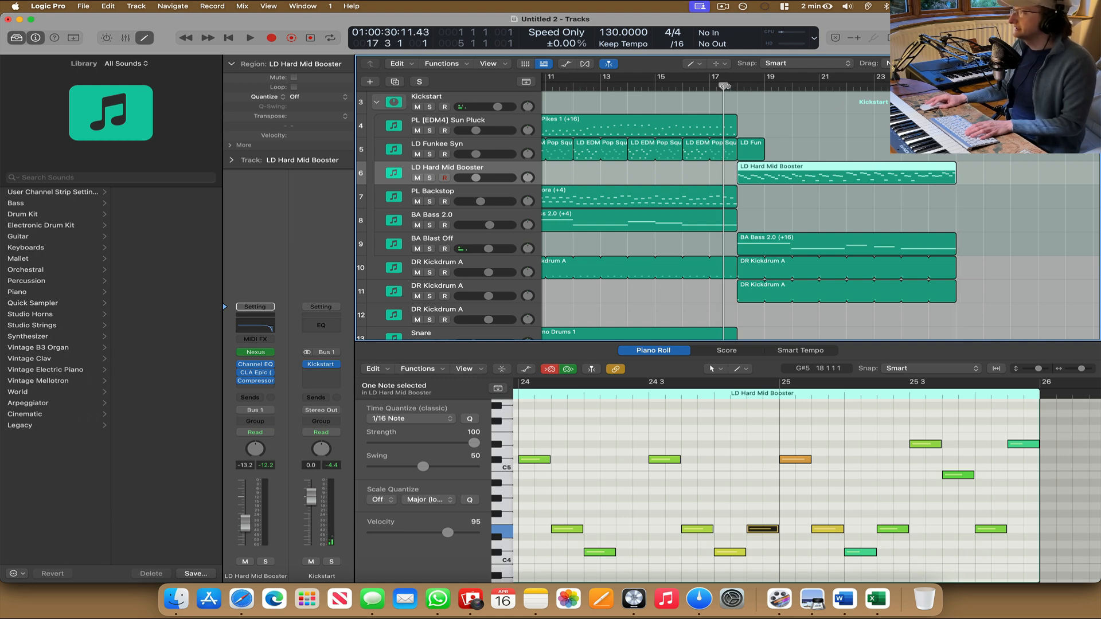
{"action": "key", "text": "space"}
{"action": "left_click", "coordinate": [803, 63]}
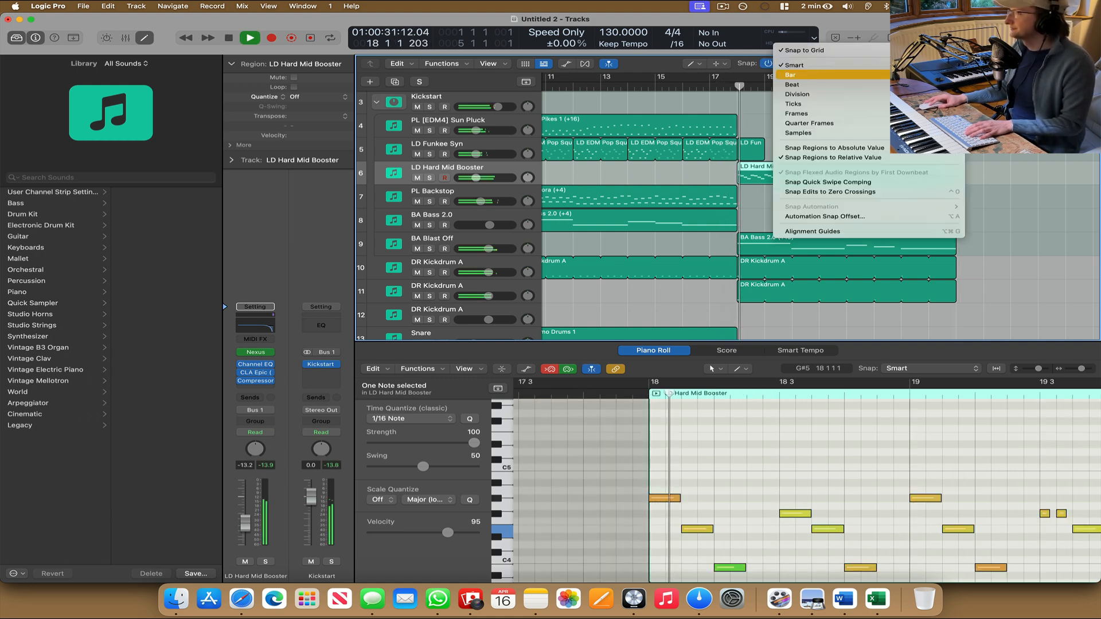
{"action": "left_click", "coordinate": [694, 64]}
{"action": "left_click", "coordinate": [694, 64]}
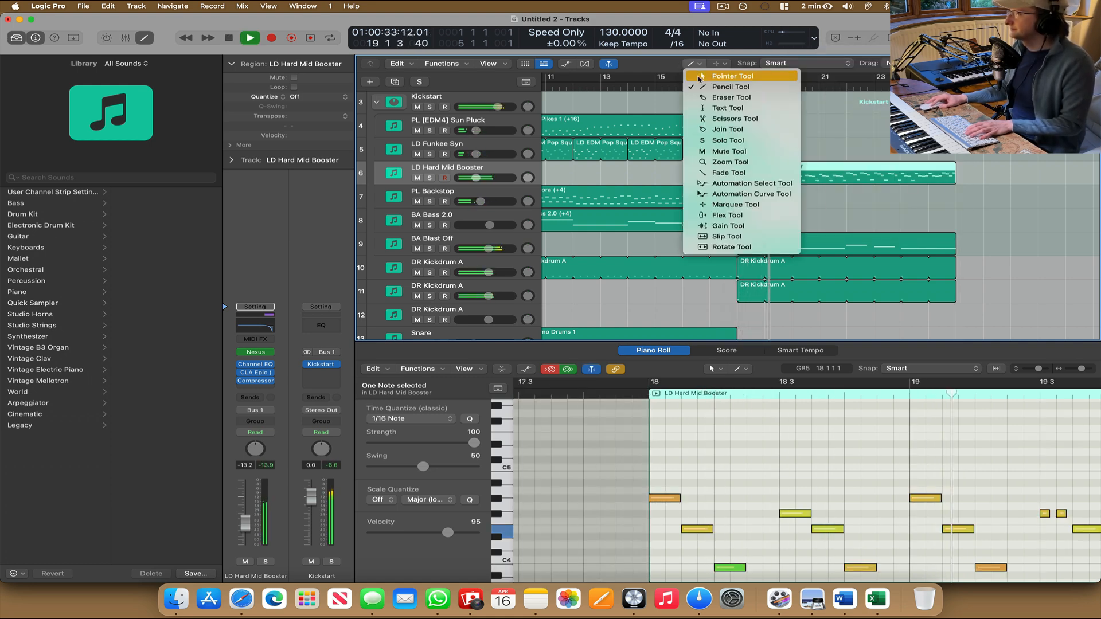
{"action": "left_click", "coordinate": [699, 78]}
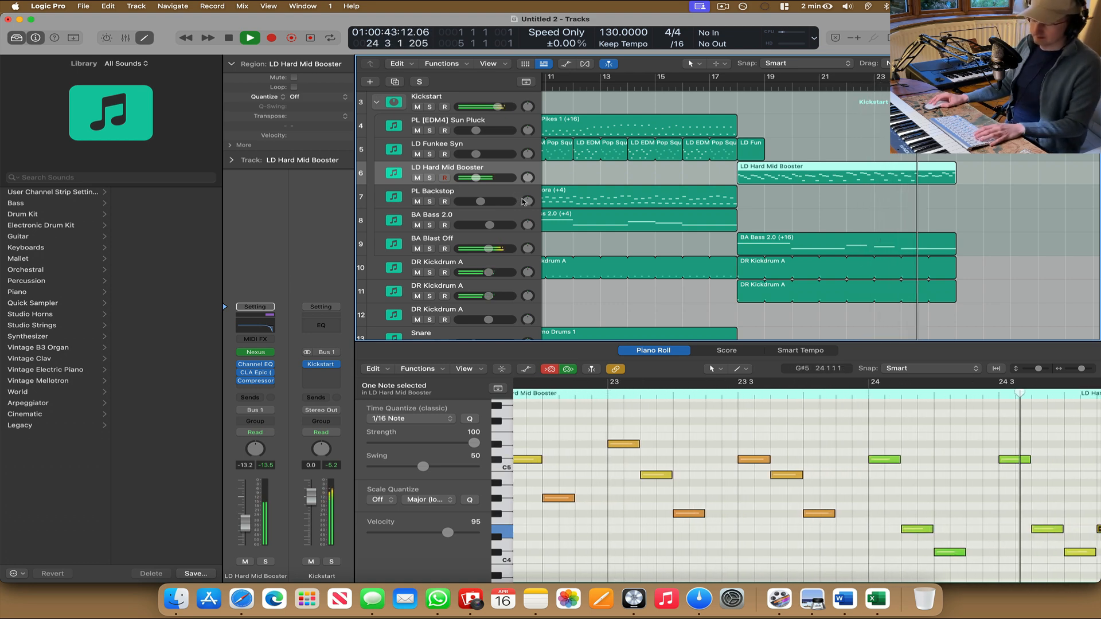
Duplicate the LD Hard Mid Booster track with its settings and split the original lead region at bar 22.
{"action": "key", "text": "super+d"}
{"action": "key", "text": "space"}
{"action": "left_click", "coordinate": [694, 64]}
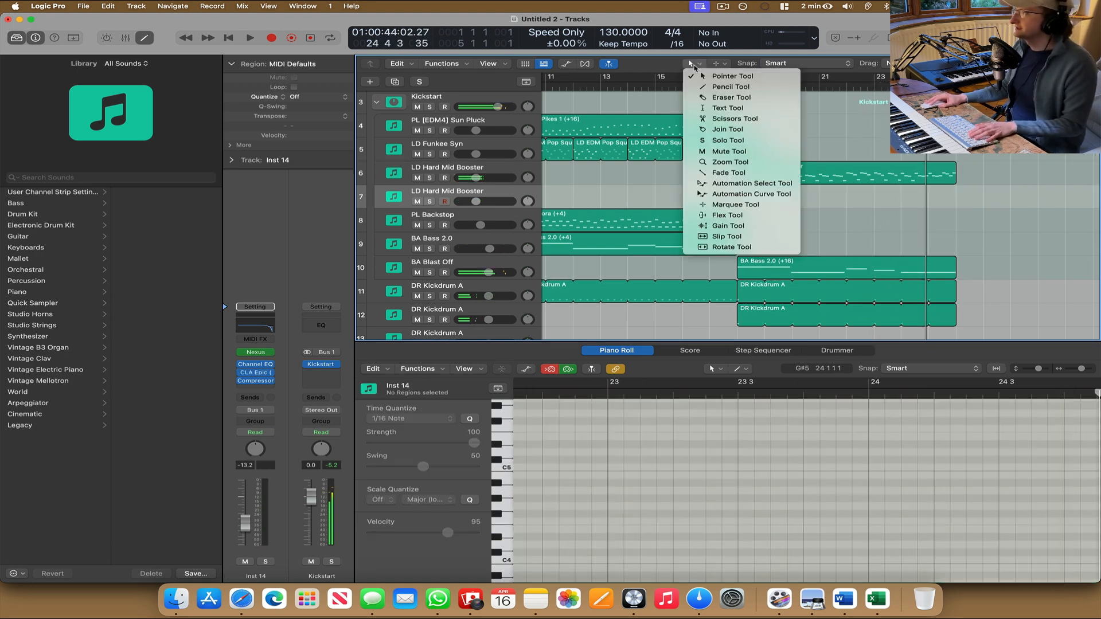
{"action": "left_click", "coordinate": [714, 118]}
{"action": "left_click", "coordinate": [845, 179]}
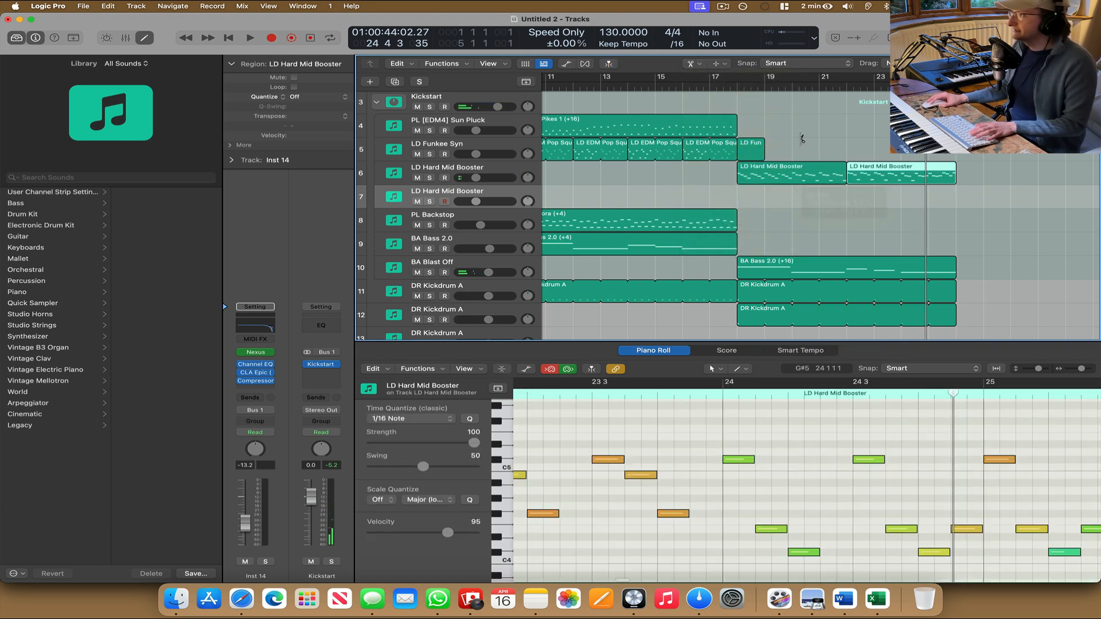
Move the split LD Hard Mid Booster region starting at bar 22 down onto the duplicate track.
{"action": "left_click", "coordinate": [701, 67]}
{"action": "left_click", "coordinate": [723, 76]}
{"action": "left_click_drag", "start_coordinate": [870, 177], "coordinate": [870, 200]}
Insert a Phaser on the duplicate LD Hard Mid Booster track and set its output mix to +18% while listening.
{"action": "left_click", "coordinate": [254, 388]}
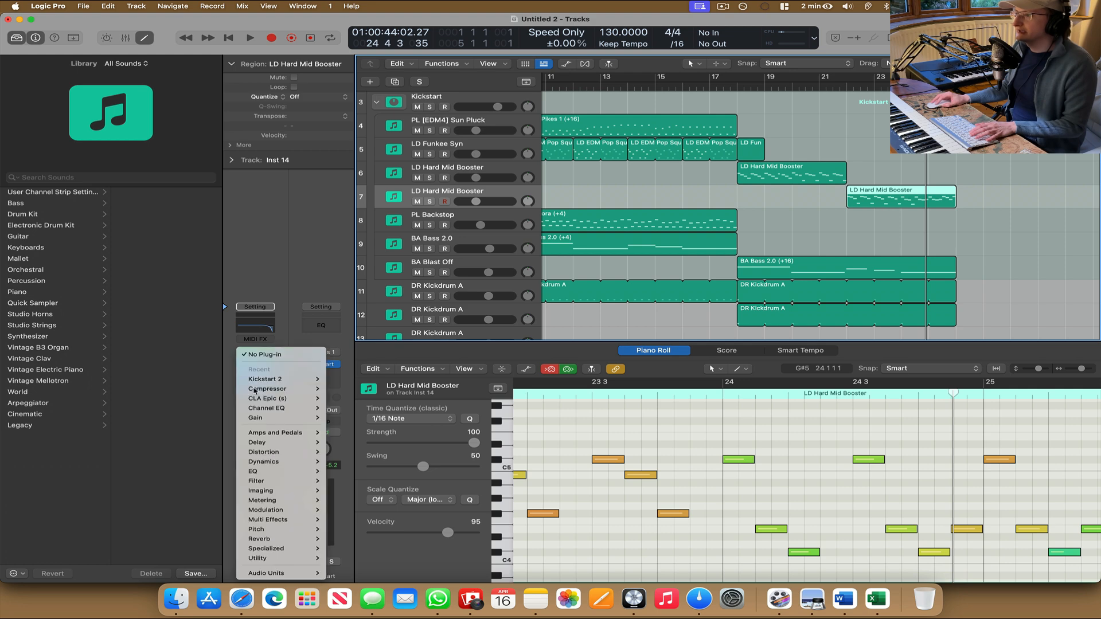
{"action": "mouse_move", "coordinate": [287, 519]}
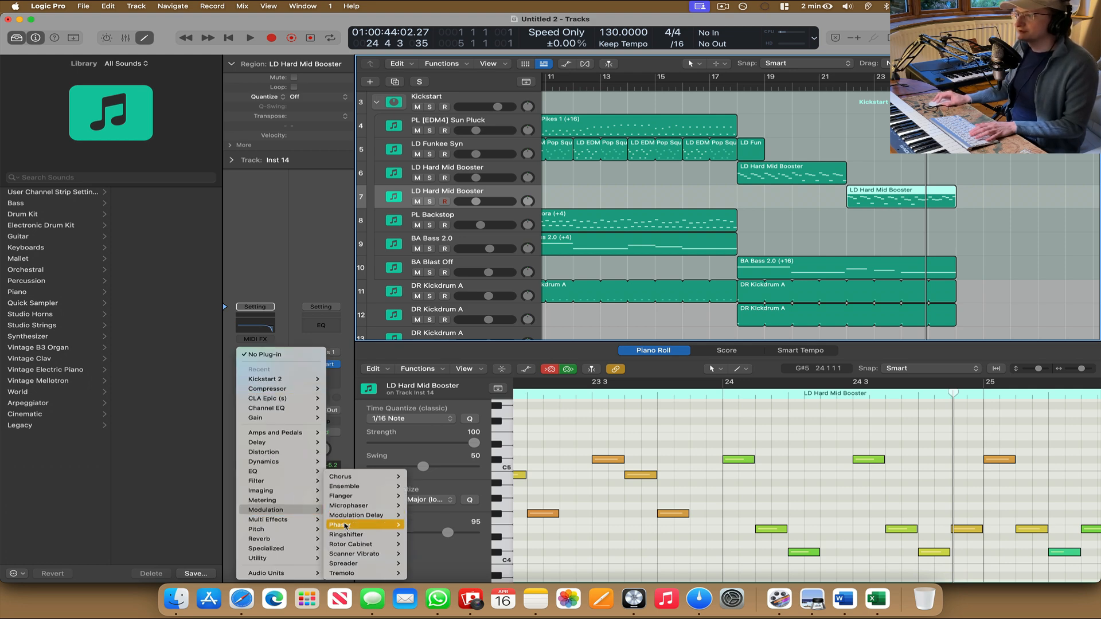
{"action": "left_click", "coordinate": [346, 525]}
{"action": "key", "text": "space"}
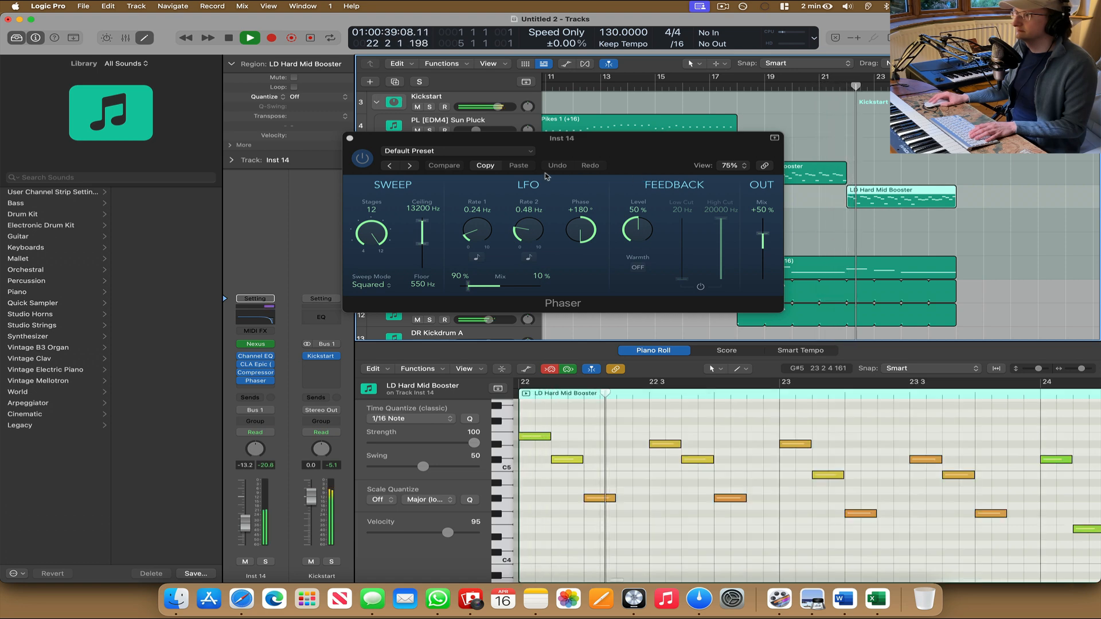
{"action": "key", "text": "space"}
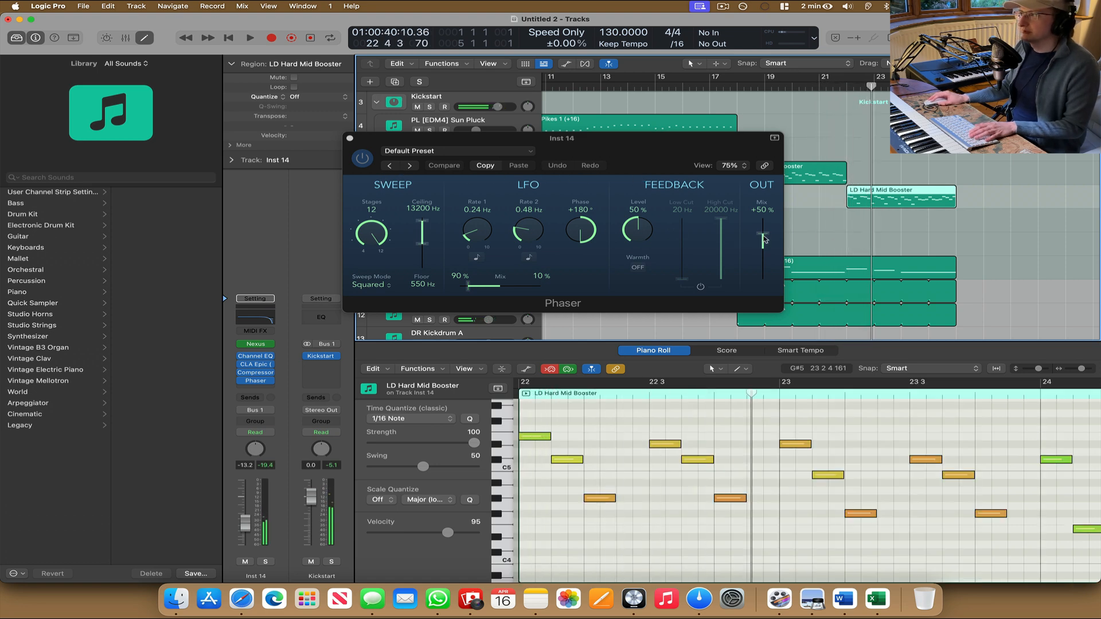
{"action": "left_click_drag", "start_coordinate": [764, 239], "coordinate": [764, 244]}
{"action": "key", "text": "space"}
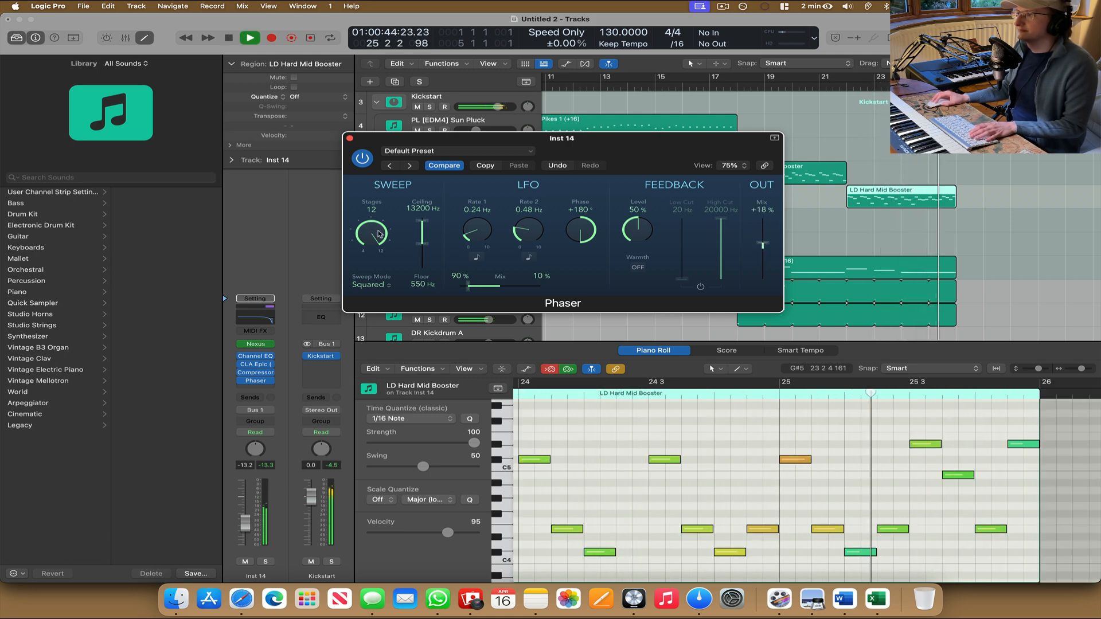
{"action": "left_click", "coordinate": [350, 139]}
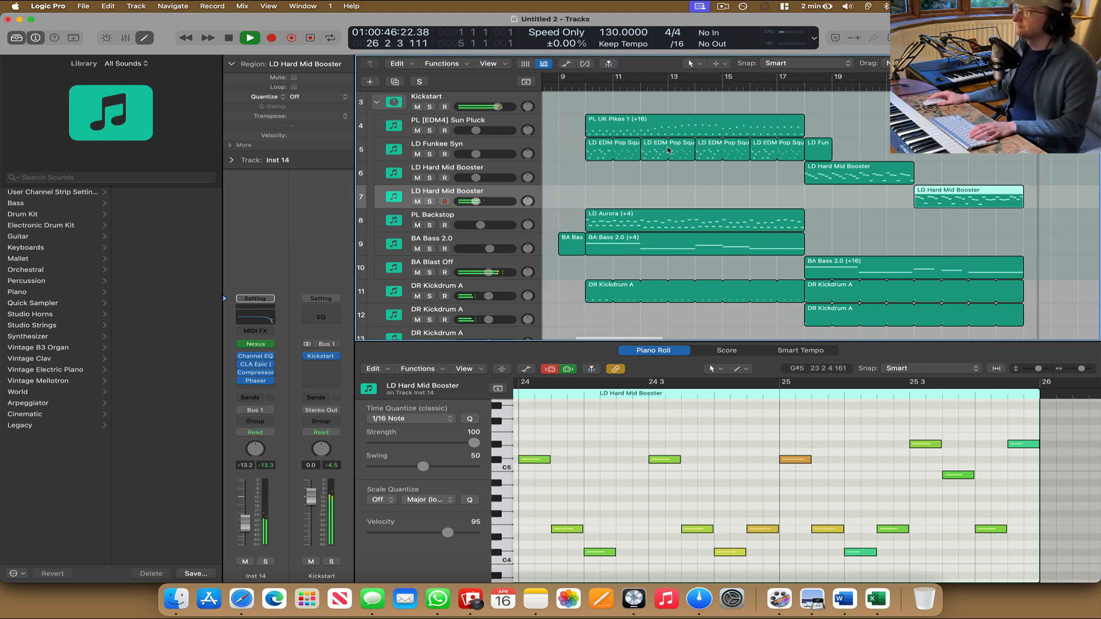
{"action": "key", "text": "space"}
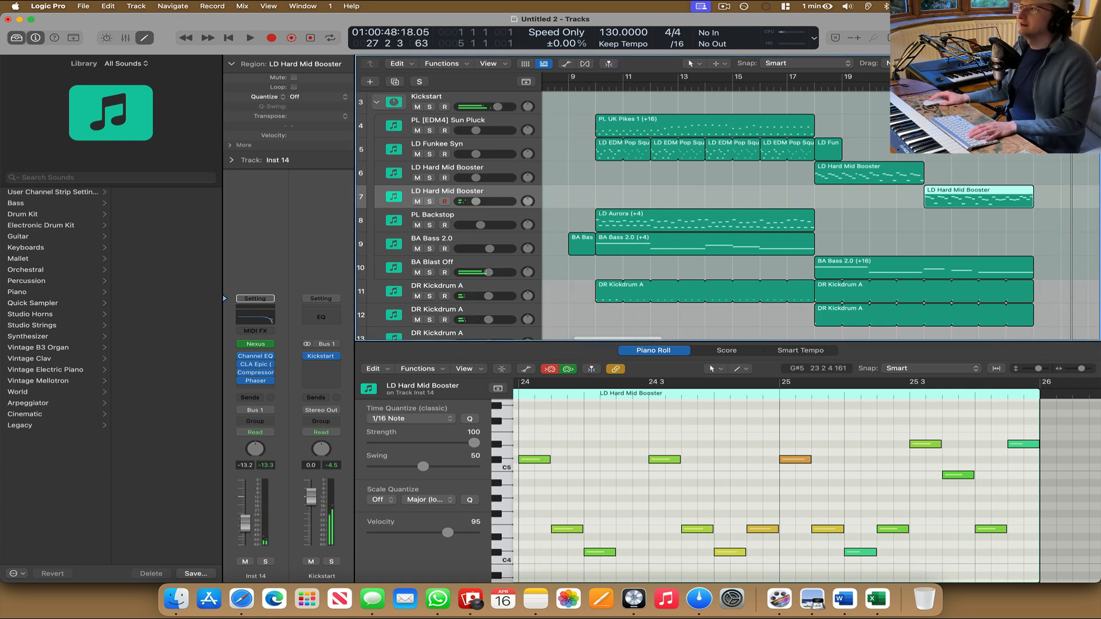
Duplicate the PL [EDM4] Sun Pluck track with its settings.
{"action": "key", "text": "super+Left"}
{"action": "key", "text": "super+Left"}
{"action": "key", "text": "super+Left"}
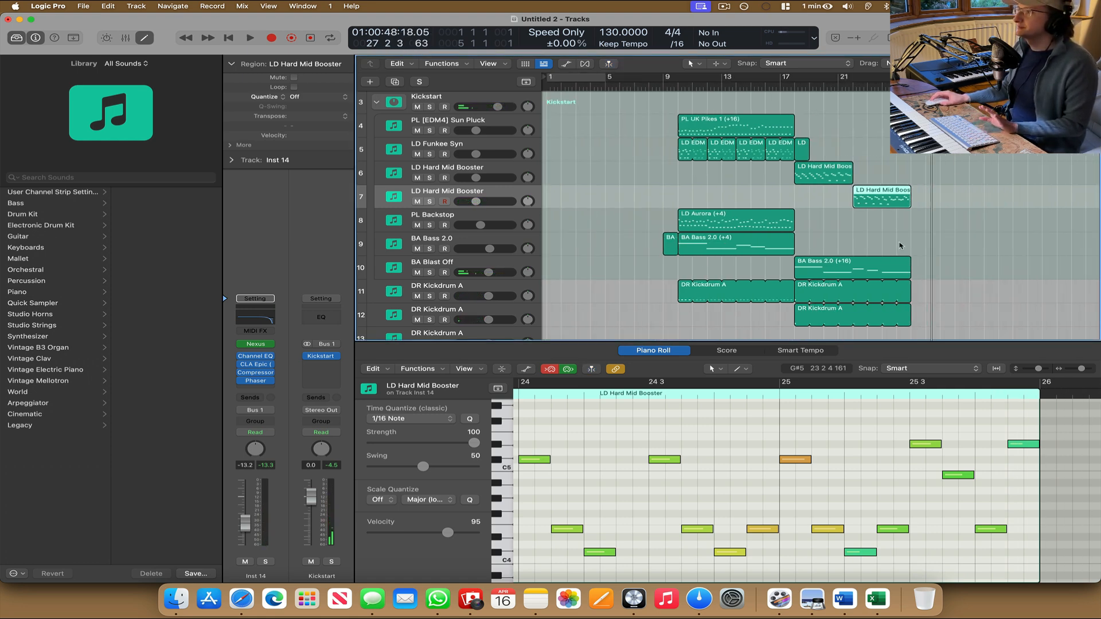
{"action": "scroll", "coordinate": [899, 246], "scroll_direction": "down", "scroll_amount": 5}
{"action": "scroll", "coordinate": [900, 246], "scroll_direction": "right", "scroll_amount": 5}
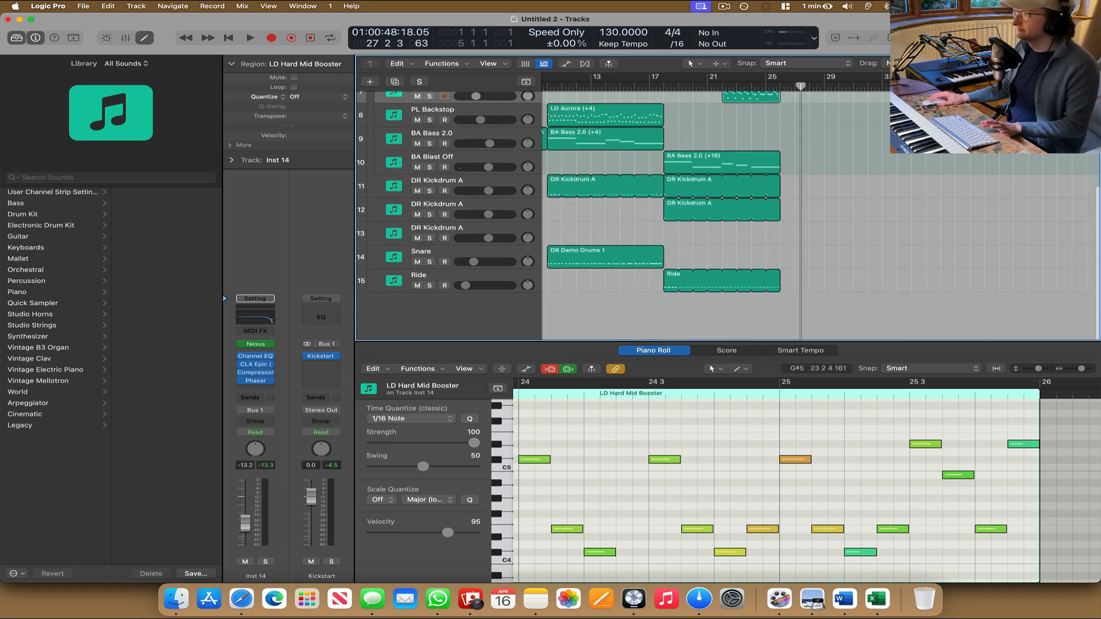
{"action": "key", "text": "super+Left"}
{"action": "key", "text": "super+Left"}
{"action": "key", "text": "super+Left"}
{"action": "scroll", "coordinate": [507, 188], "scroll_direction": "up", "scroll_amount": 5}
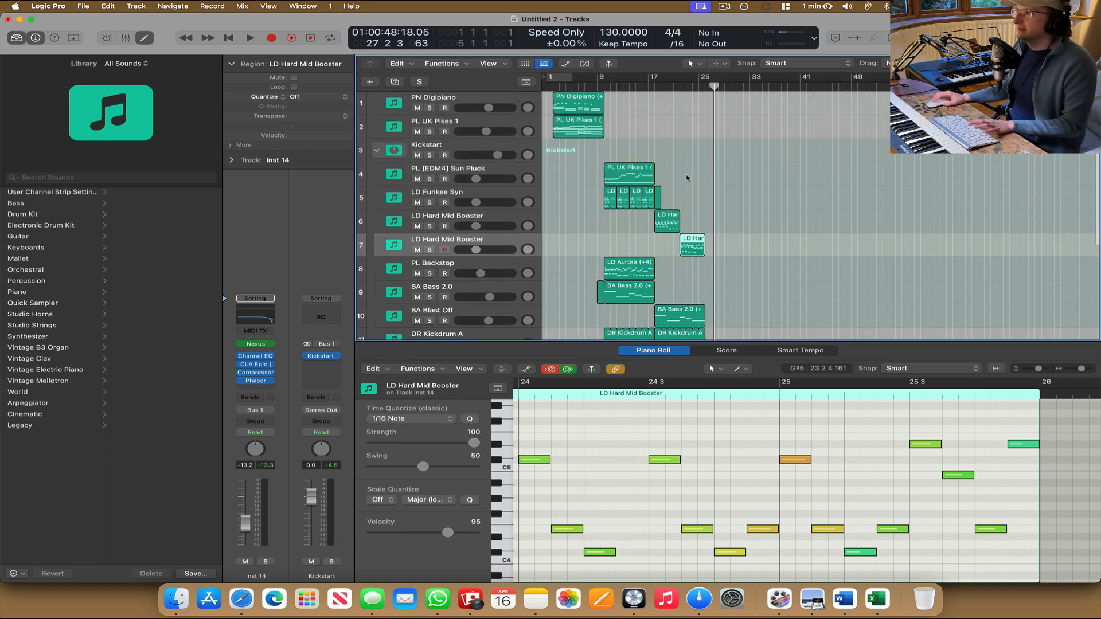
{"action": "left_click", "coordinate": [474, 170]}
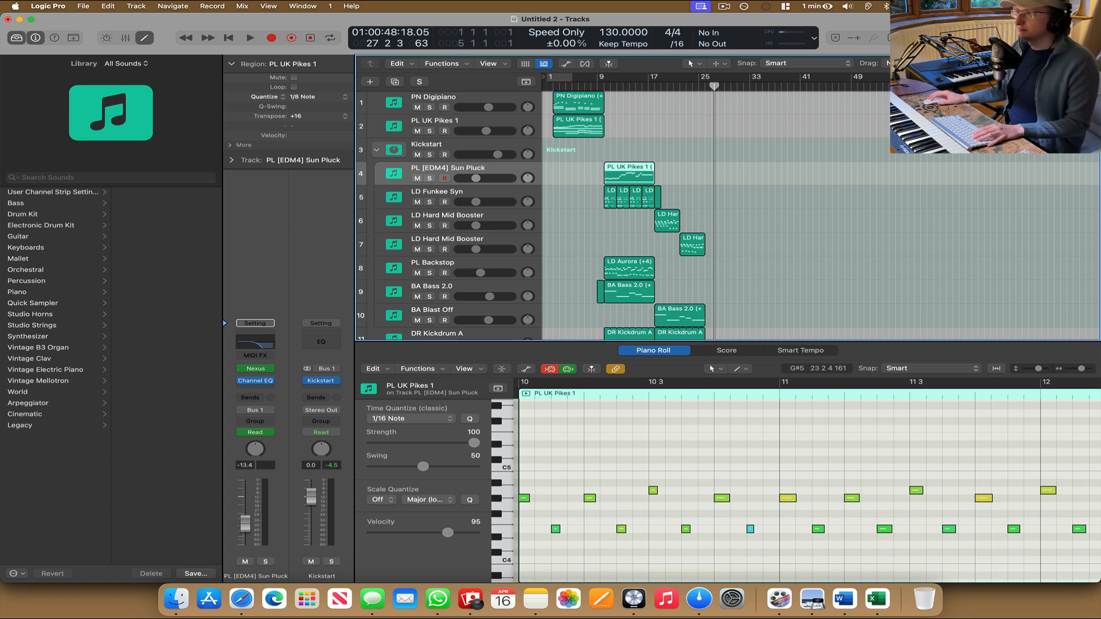
{"action": "key", "text": "super+d"}
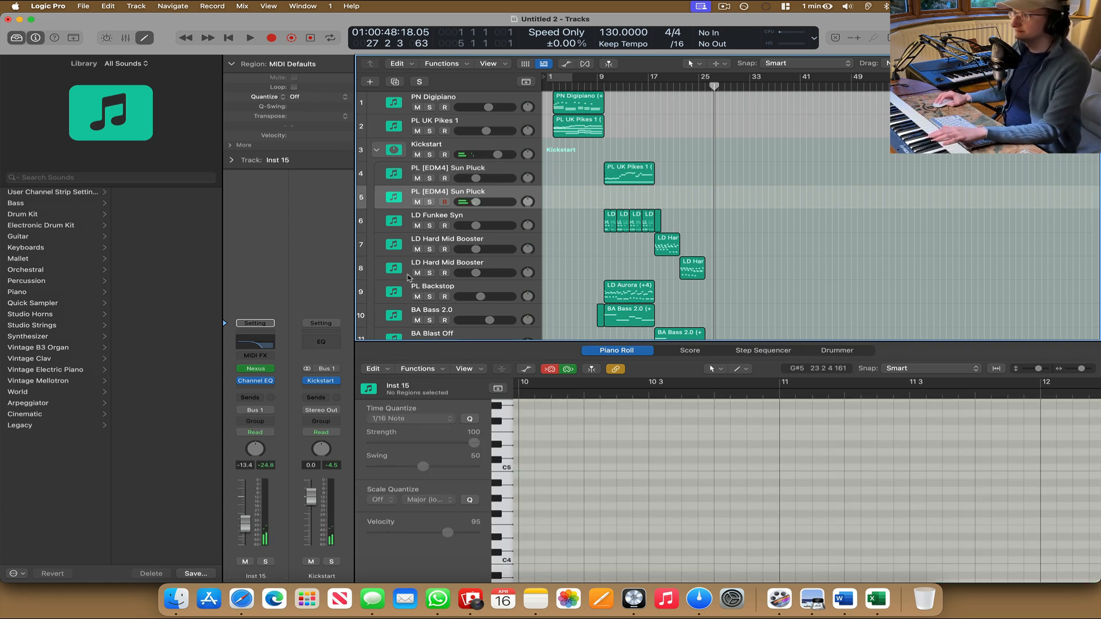
Try recording a new part on the PL Backstop track from bar 26, then undo the take.
{"action": "left_click", "coordinate": [440, 289]}
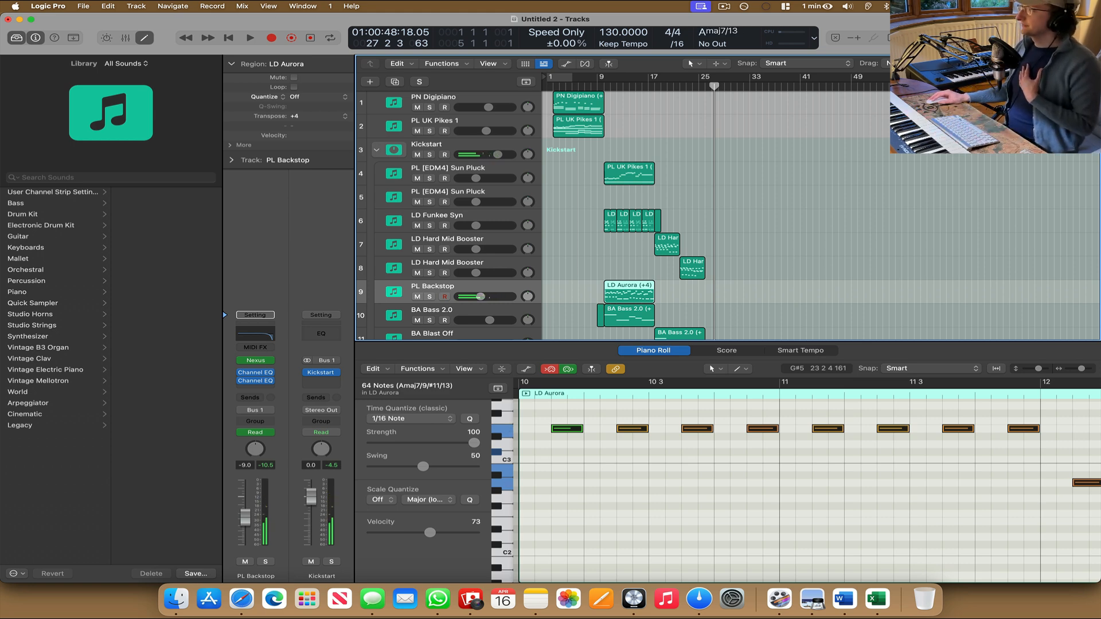
{"action": "left_click_drag", "start_coordinate": [1073, 64], "coordinate": [1081, 63]}
{"action": "scroll", "coordinate": [949, 167], "scroll_direction": "right", "scroll_amount": 10}
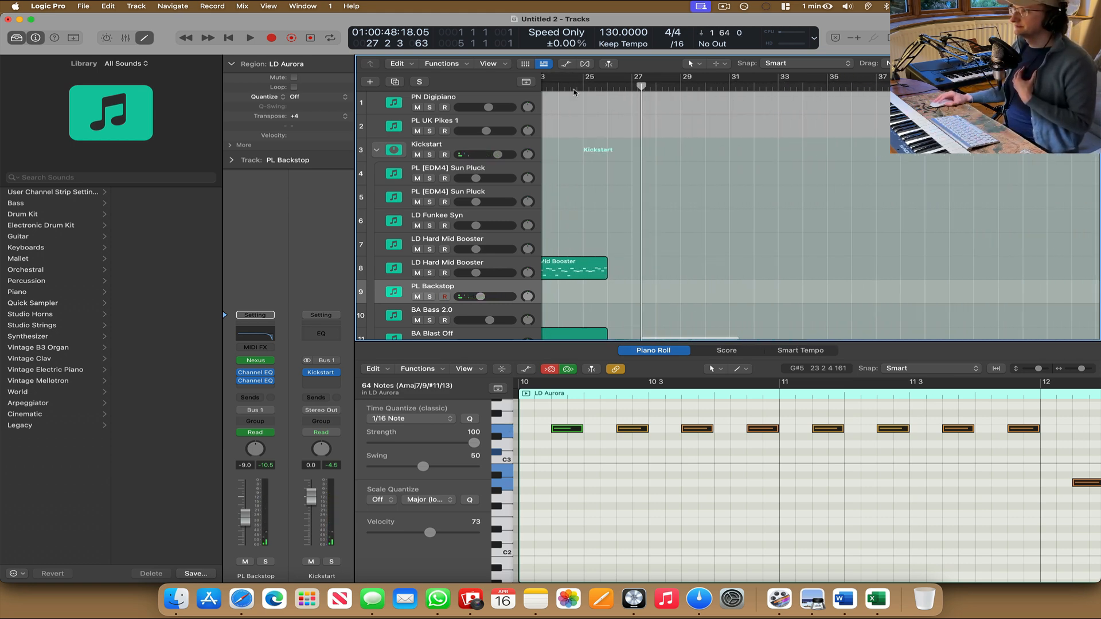
{"action": "scroll", "coordinate": [638, 111], "scroll_direction": "left", "scroll_amount": 5}
{"action": "key", "text": "r"}
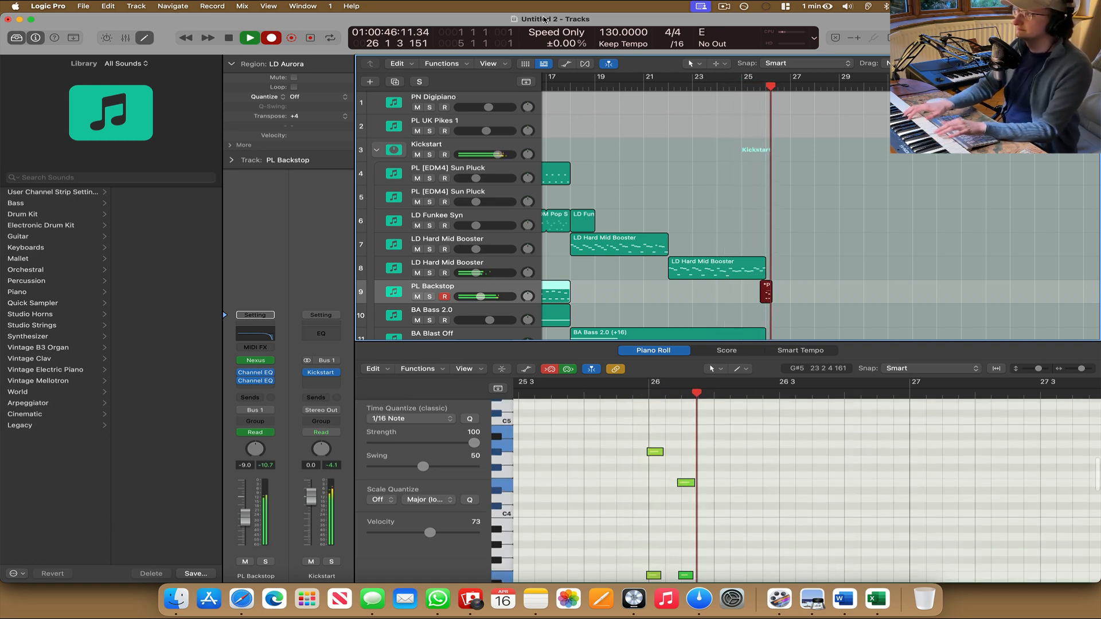
{"action": "key", "text": "space"}
{"action": "key", "text": "super+z"}
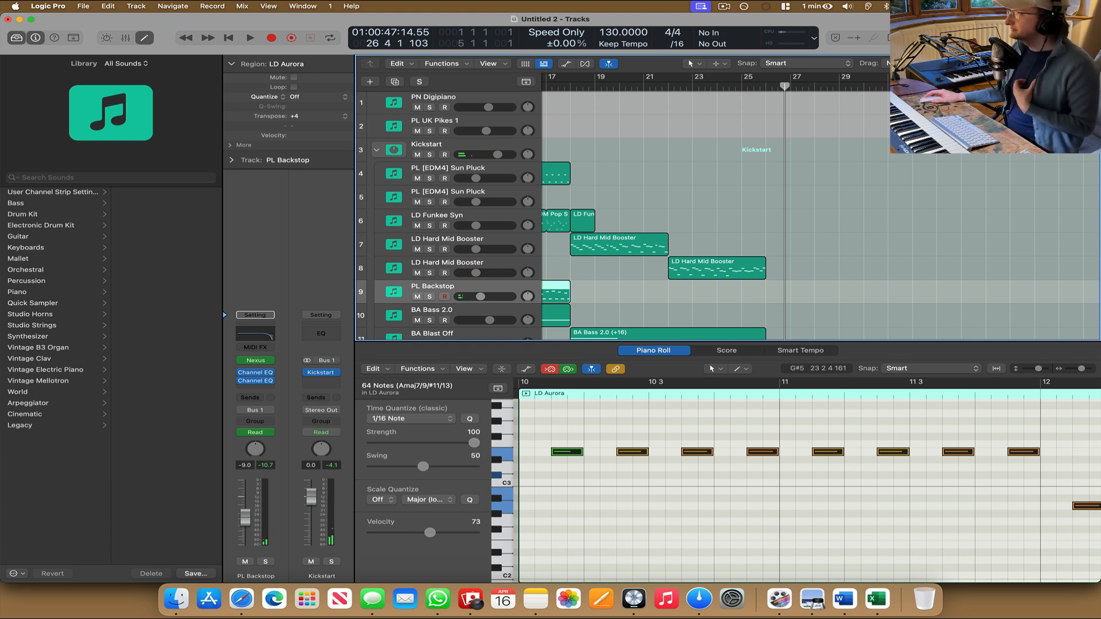
{"action": "key", "text": "alt+k"}
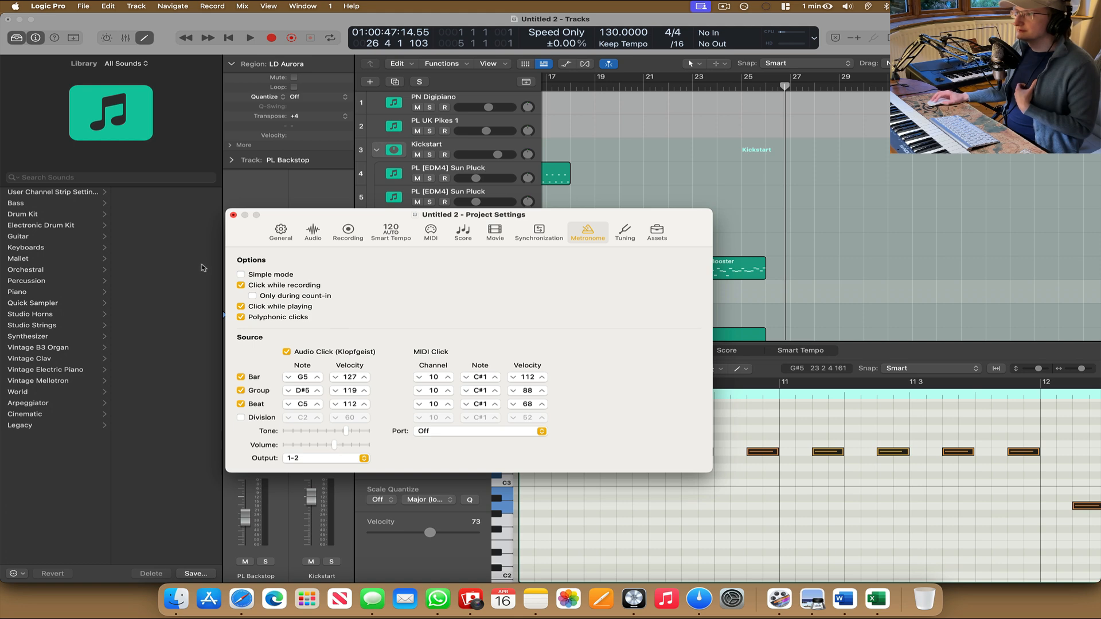
{"action": "left_click", "coordinate": [234, 215]}
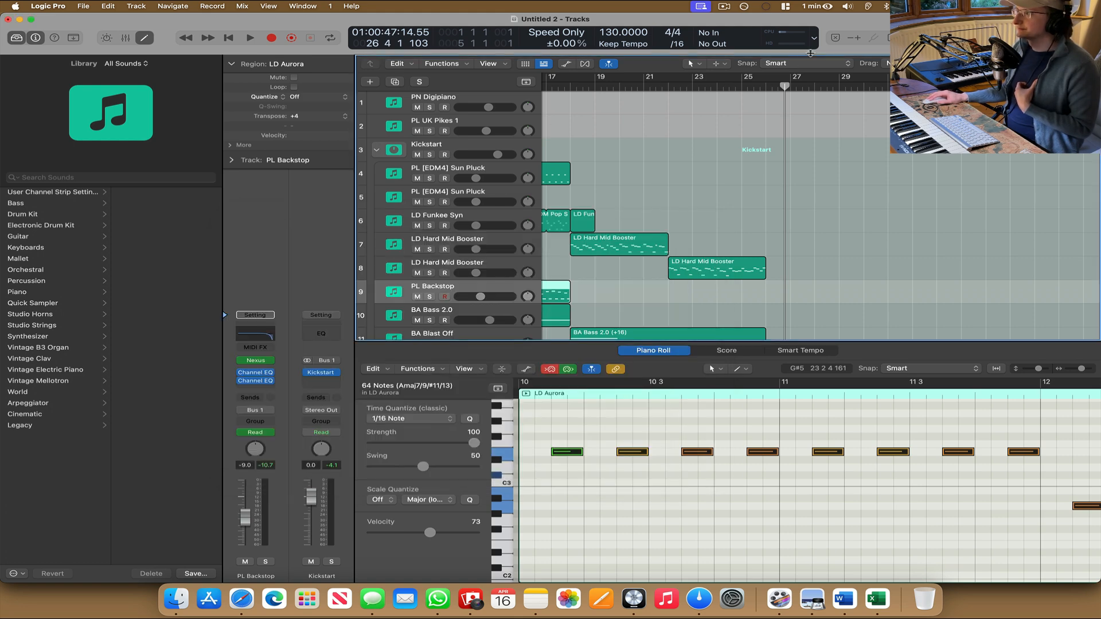
Record a new keyboard part on the PL Backstop track from bar 26 and quantize the recorded region to 1/16 notes.
{"action": "double_click", "coordinate": [697, 93]}
{"action": "left_click", "coordinate": [275, 38]}
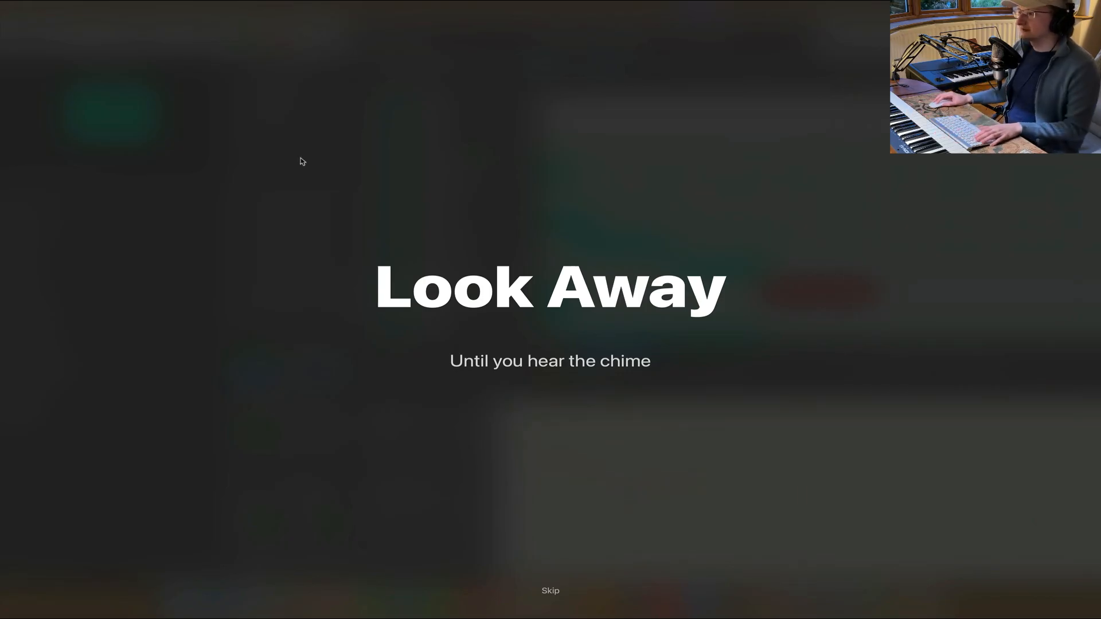
{"action": "left_click", "coordinate": [551, 591]}
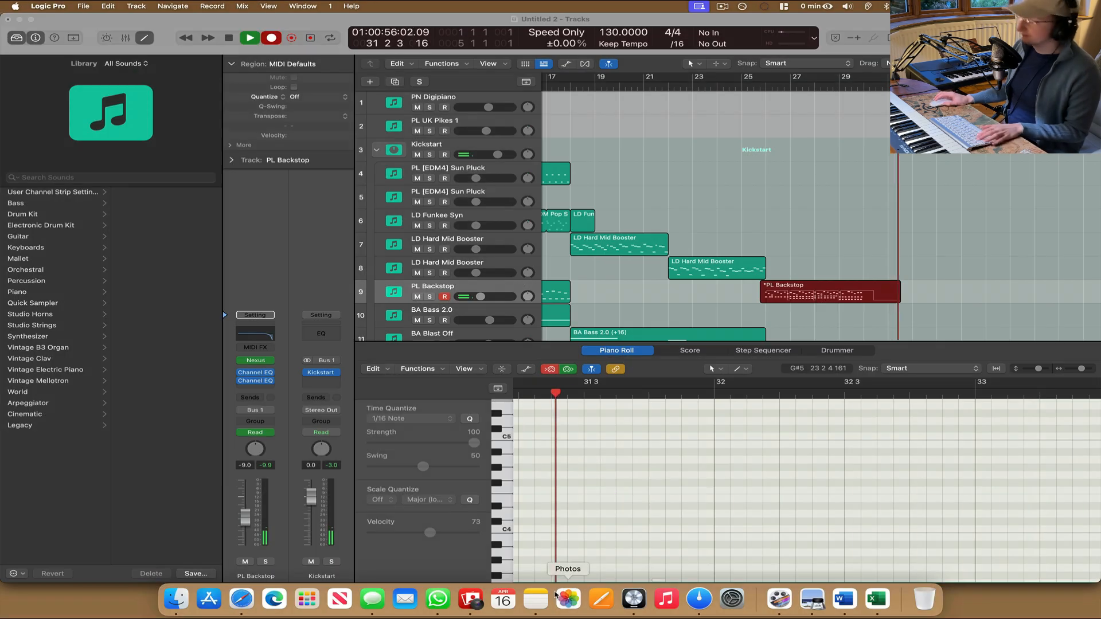
{"action": "key", "text": "space"}
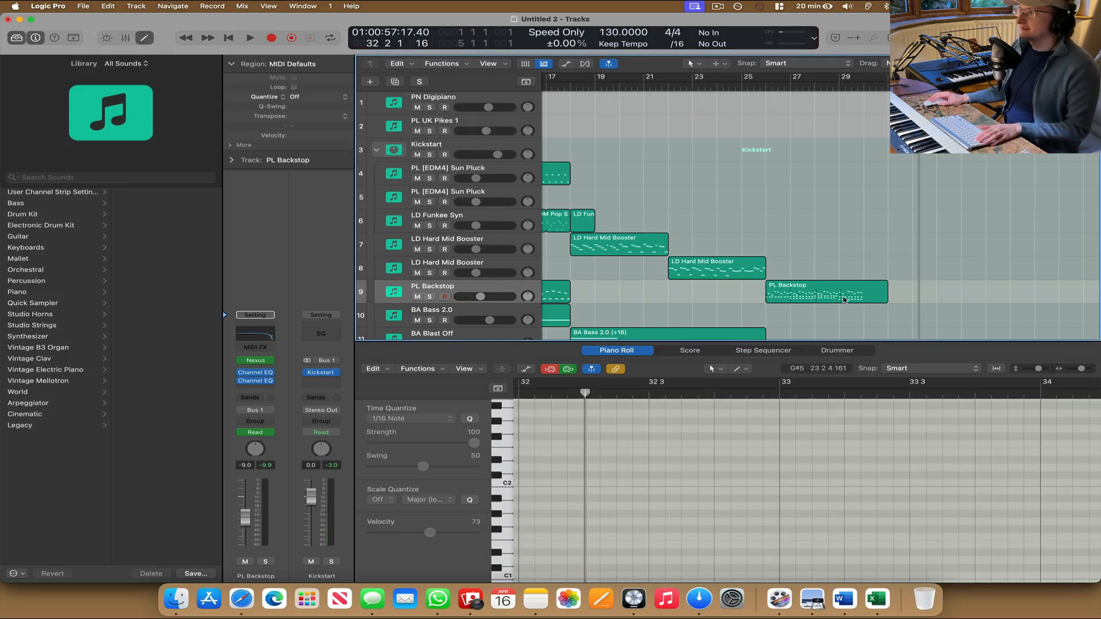
{"action": "left_click", "coordinate": [843, 298]}
{"action": "key", "text": "space"}
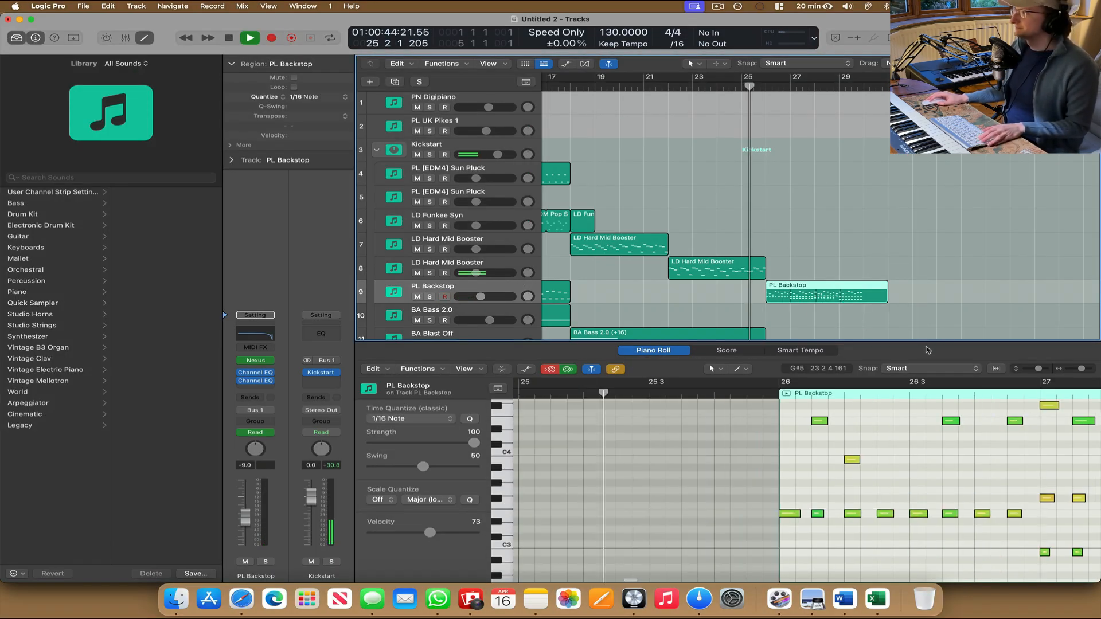
Trim the new PL Backstop region to four bars and copy it with its automation data to bars 30, 34 and 38.
{"action": "mouse_move", "coordinate": [885, 297]}
{"action": "left_mouse_down"}
{"action": "mouse_move", "coordinate": [853, 301]}
{"action": "mouse_move", "coordinate": [904, 294]}
{"action": "mouse_move", "coordinate": [891, 293]}
{"action": "left_mouse_up"}
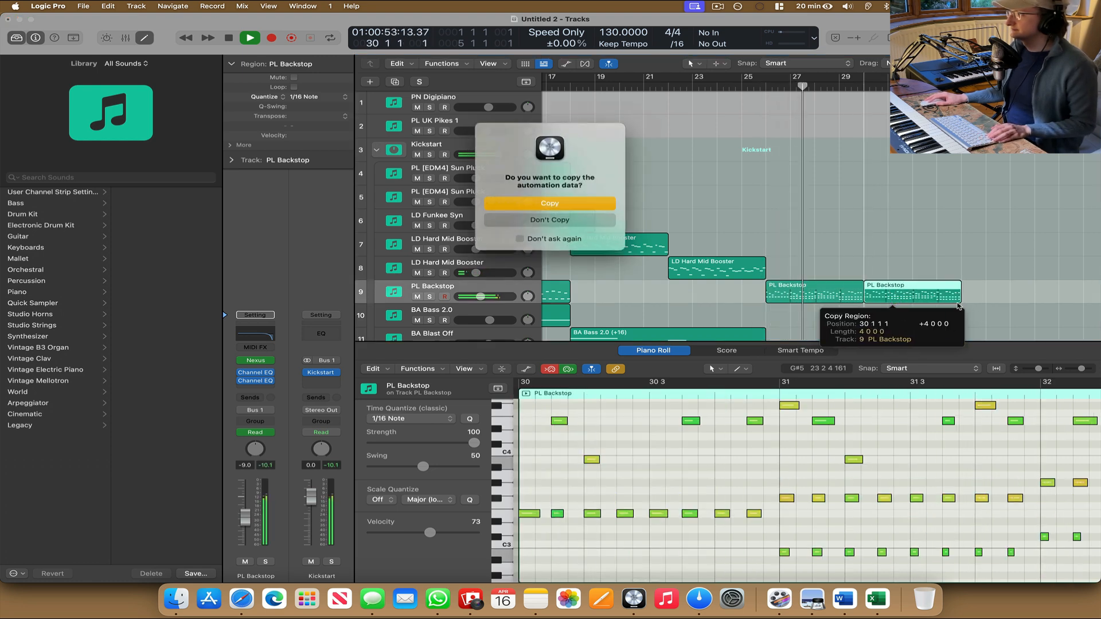
{"action": "left_click", "coordinate": [609, 208]}
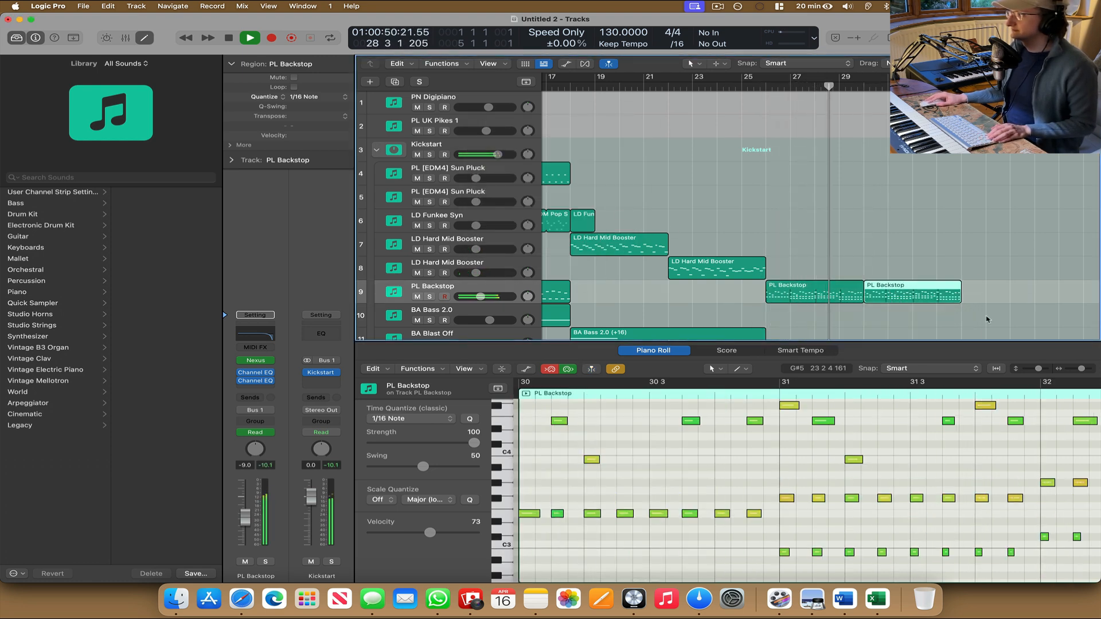
{"action": "left_click_drag", "start_coordinate": [985, 316], "coordinate": [756, 289]}
{"action": "left_click_drag", "start_coordinate": [788, 289], "coordinate": [978, 289]}
{"action": "left_click", "coordinate": [547, 207]}
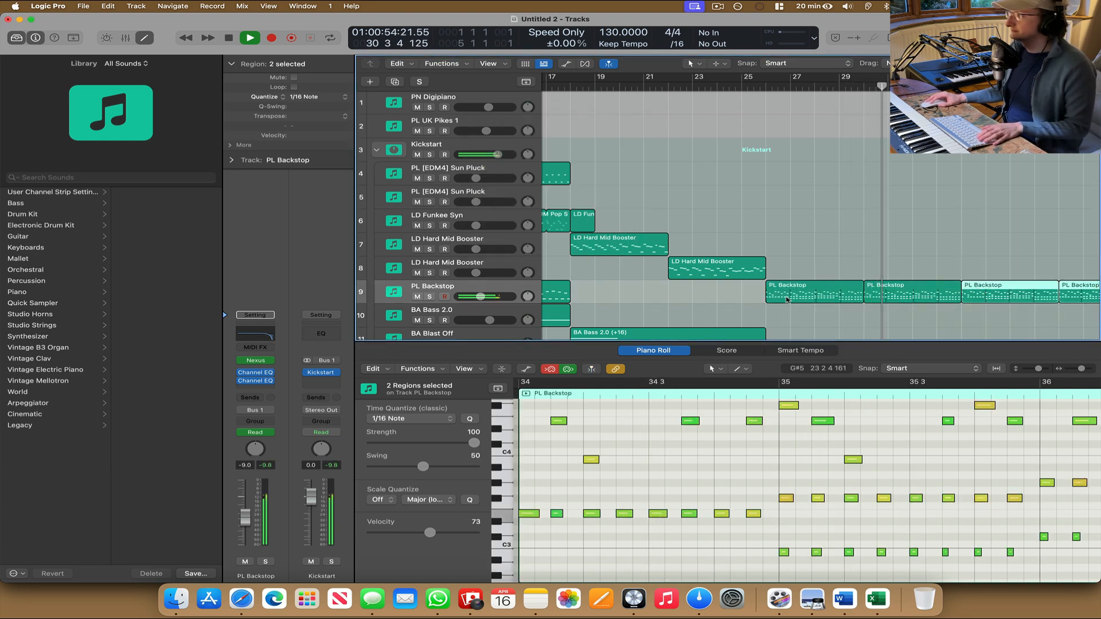
Join the four PL Backstop regions from bar 26 into one region and place the playhead just after bar 25.
{"action": "left_click_drag", "start_coordinate": [796, 317], "coordinate": [1099, 254]}
{"action": "key", "text": "space"}
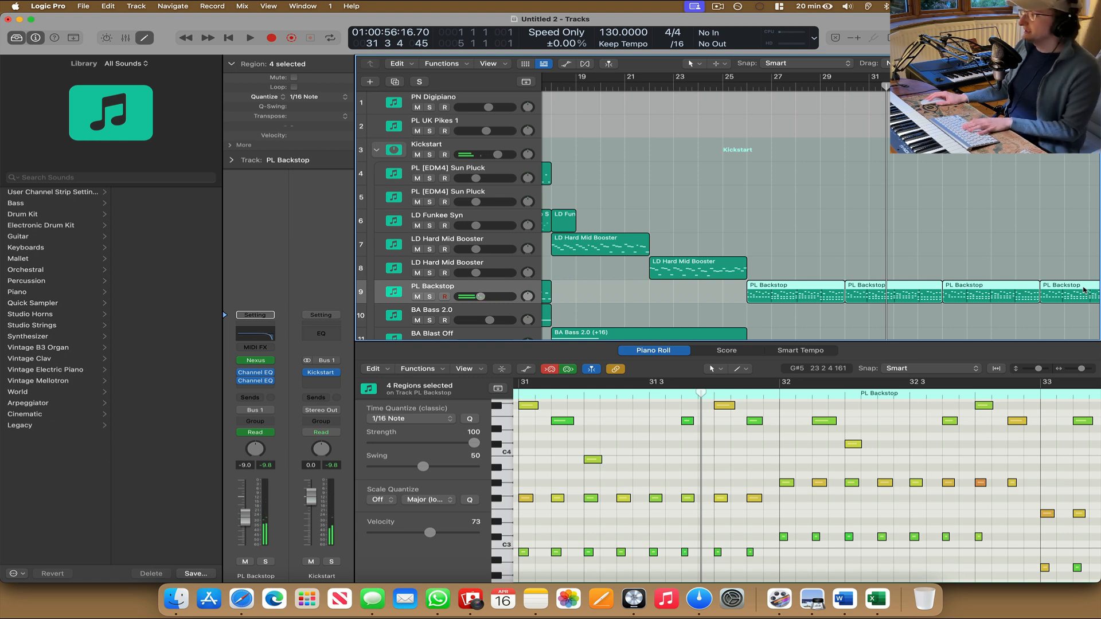
{"action": "left_click", "coordinate": [731, 86]}
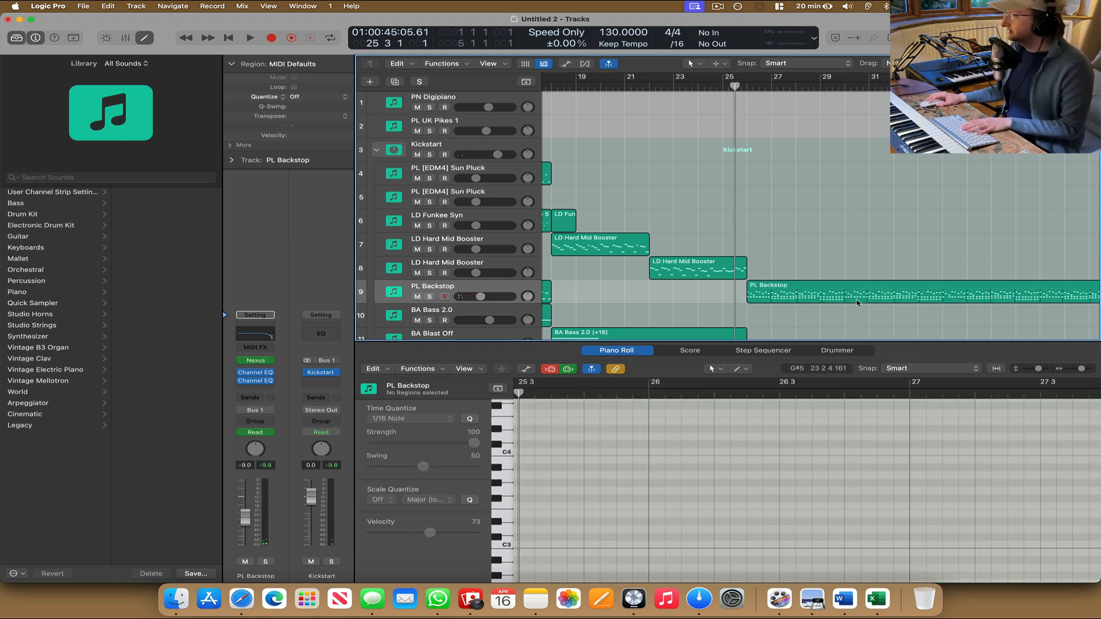
Copy the last C#3 note of bar 28 in the PL Backstop region one eighth note later.
{"action": "scroll", "coordinate": [872, 506], "scroll_direction": "right", "scroll_amount": 5}
{"action": "scroll", "coordinate": [918, 499], "scroll_direction": "up", "scroll_amount": 2}
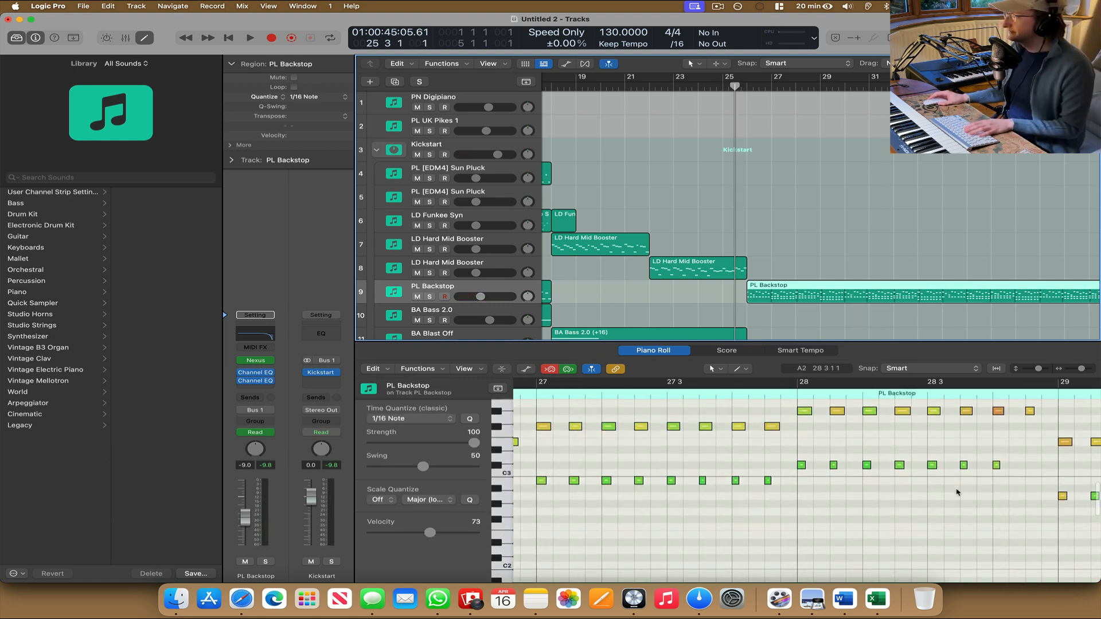
{"action": "left_click_drag", "start_coordinate": [996, 468], "coordinate": [1030, 467]}
Play the joined PL Backstop region from bar 25 to bar 33 while following its notes in the Piano Roll.
{"action": "key", "text": "space"}
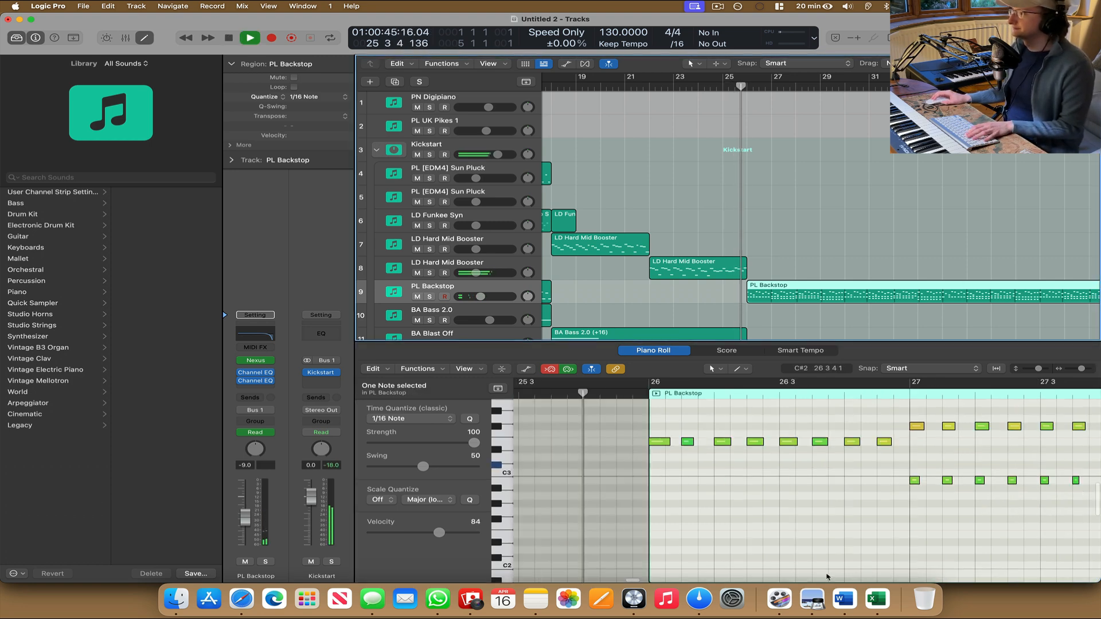
{"action": "scroll", "coordinate": [845, 562], "scroll_direction": "right", "scroll_amount": 3}
{"action": "scroll", "coordinate": [847, 557], "scroll_direction": "up", "scroll_amount": 2}
{"action": "scroll", "coordinate": [847, 554], "scroll_direction": "right", "scroll_amount": 1}
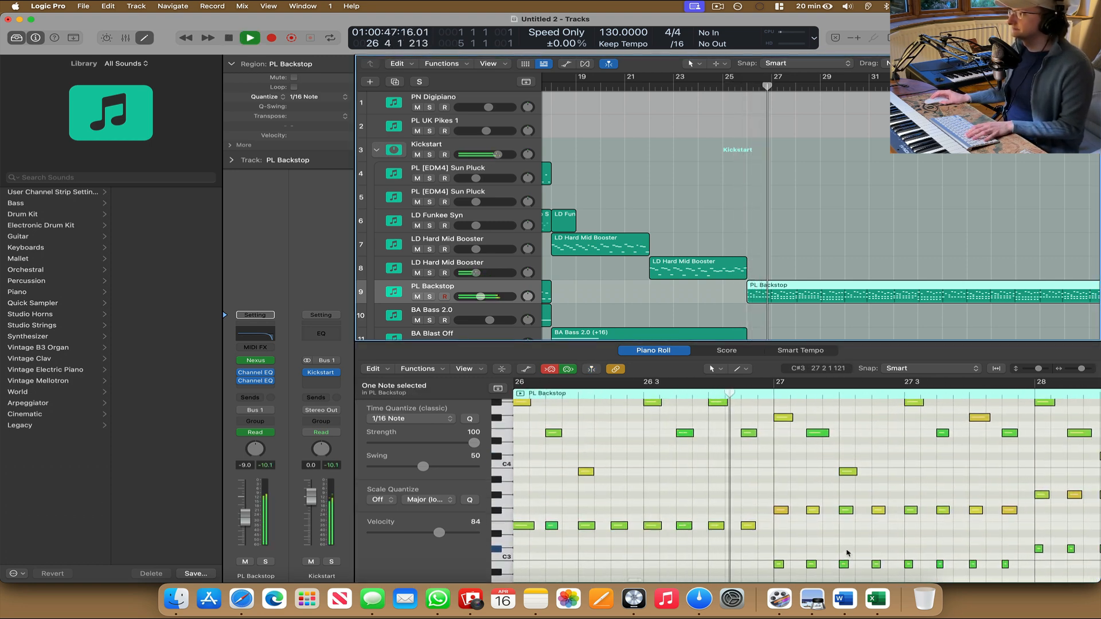
{"action": "scroll", "coordinate": [847, 552], "scroll_direction": "right", "scroll_amount": 4}
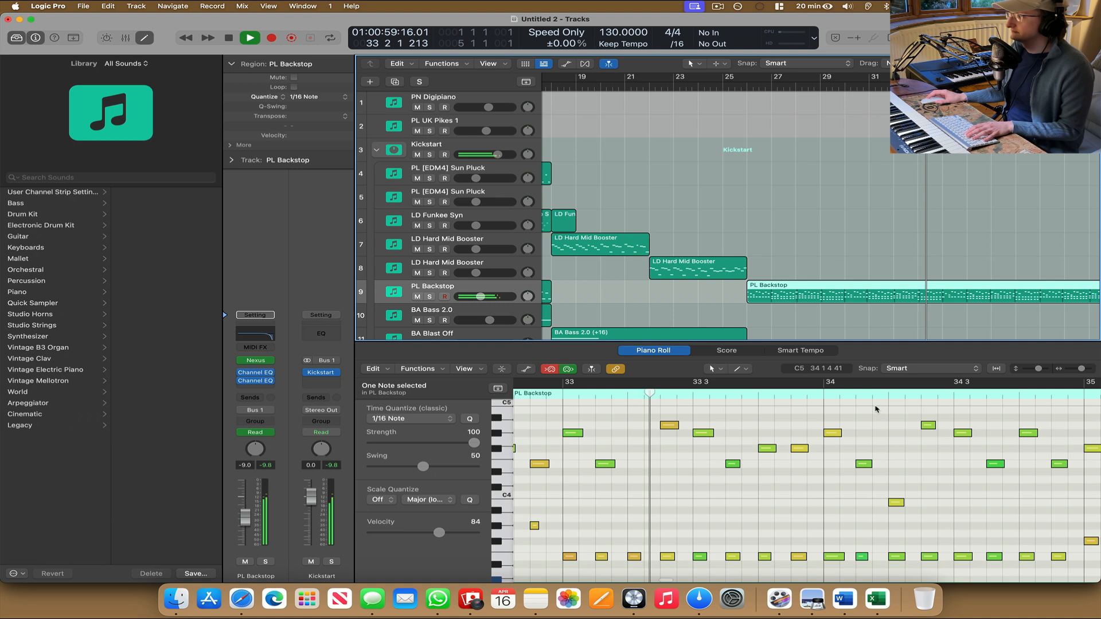
{"action": "key", "text": "space"}
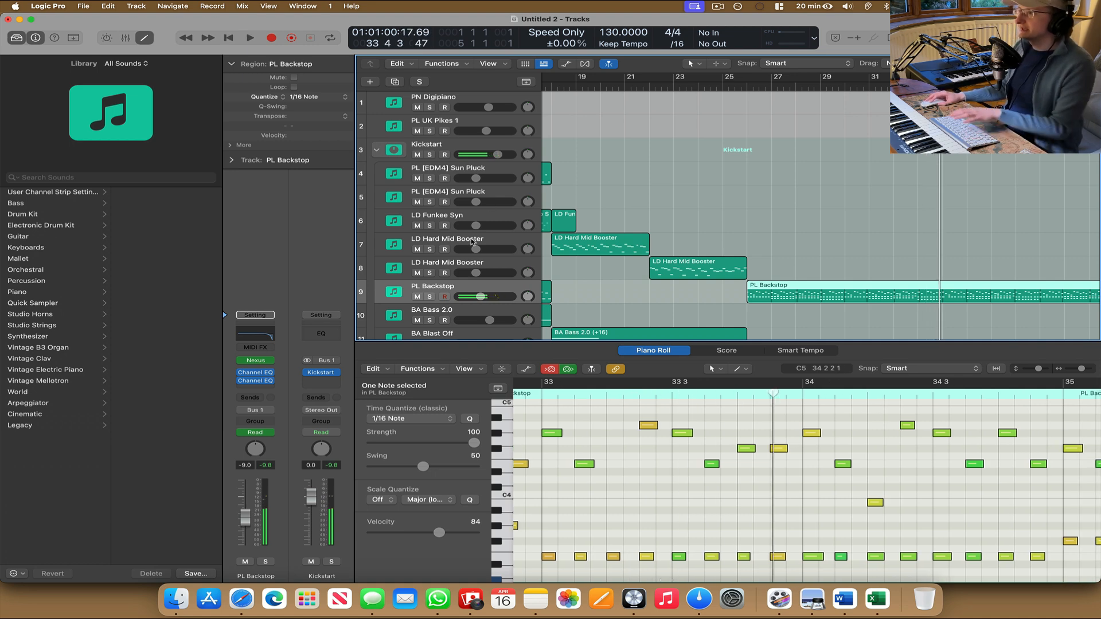
Duplicate the LD Hard Mid Booster lead track 7 and record a lead phrase over bars 33 and 34, starting playback from bar 29.
{"action": "left_click", "coordinate": [471, 241]}
{"action": "key", "text": "super+d"}
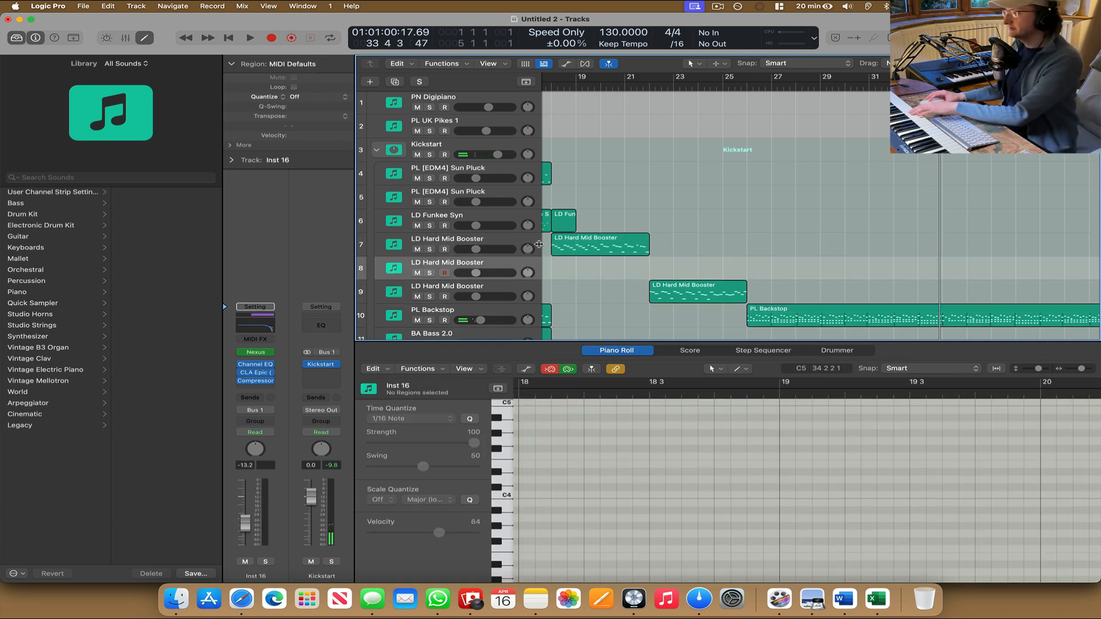
{"action": "double_click", "coordinate": [832, 88]}
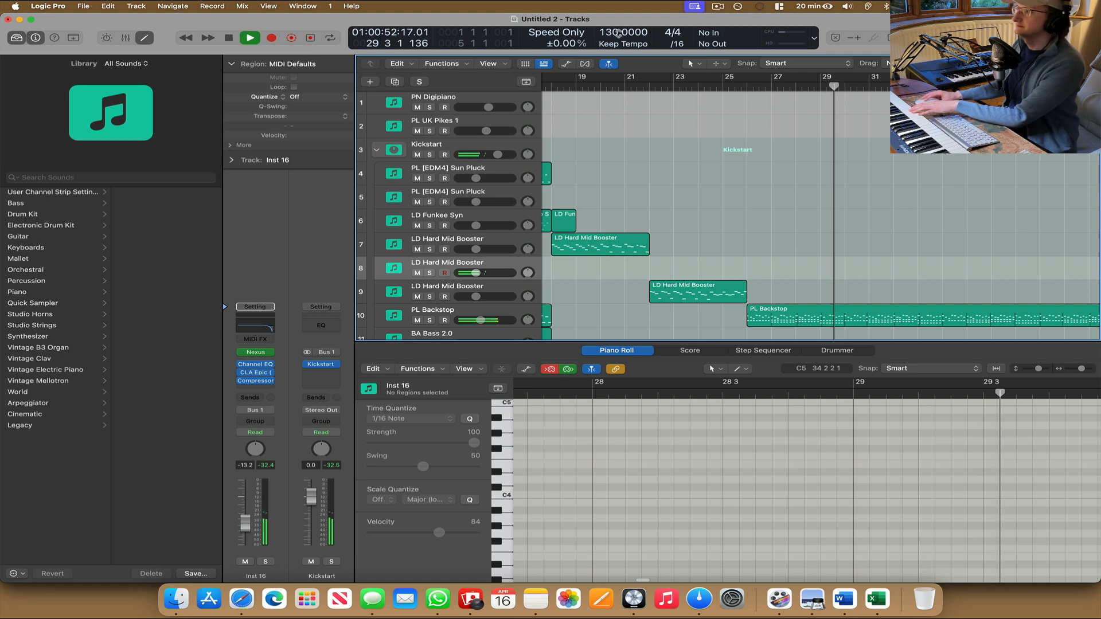
{"action": "left_click", "coordinate": [273, 40]}
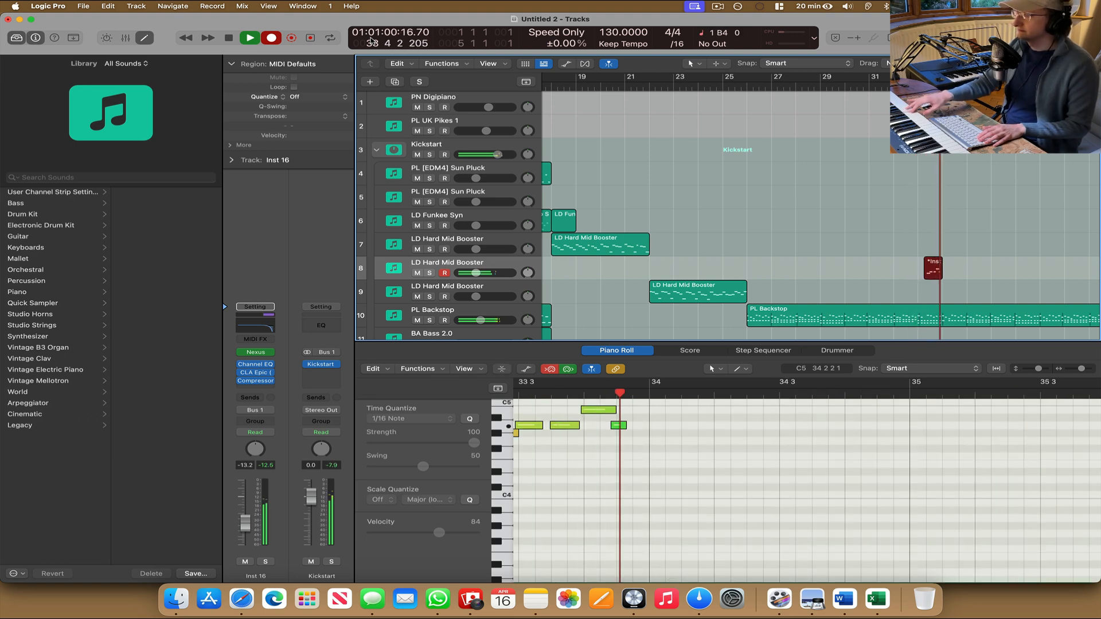
{"action": "key", "text": "space"}
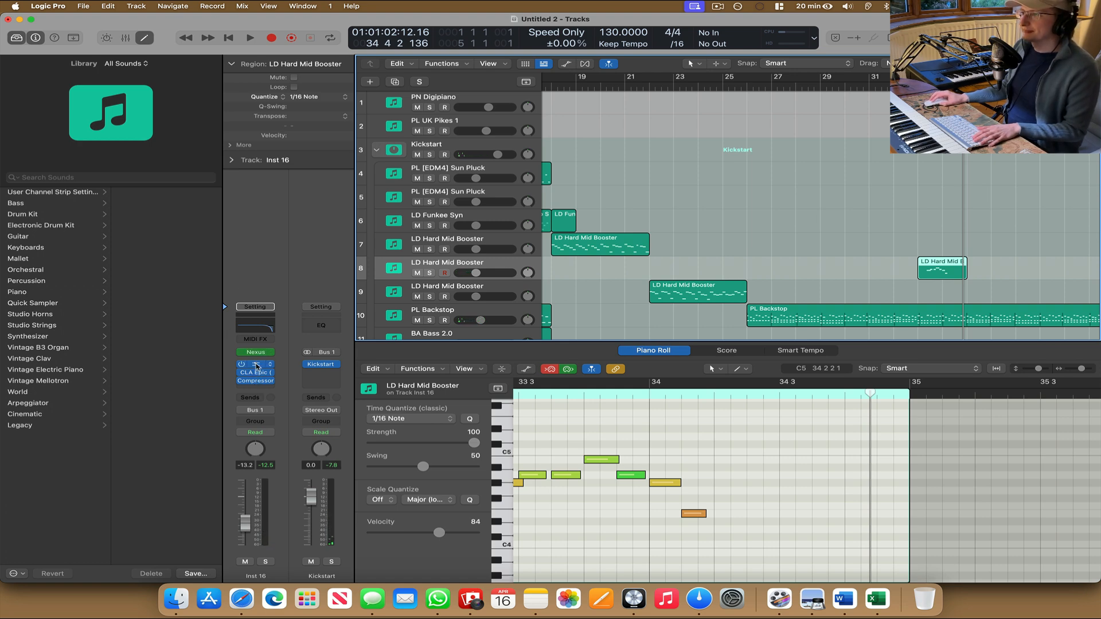
Set the new lead track's automation to Latch and record a downward sweep of the Channel EQ's high-cut frequency from bar 33.
{"action": "left_click", "coordinate": [257, 366]}
{"action": "left_click", "coordinate": [253, 434]}
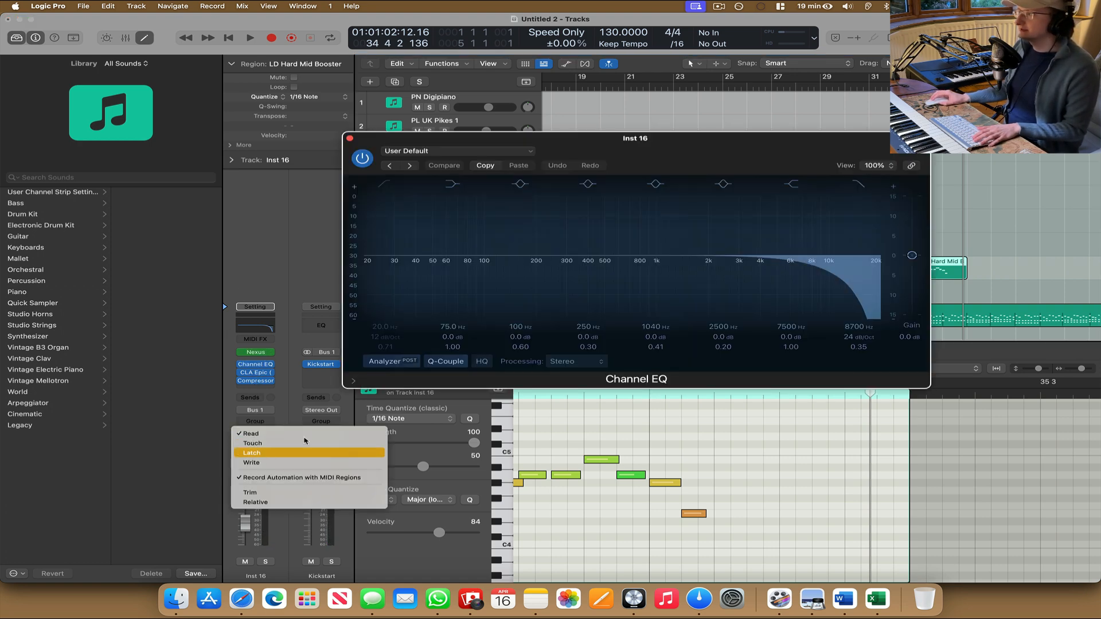
{"action": "left_click", "coordinate": [265, 455]}
{"action": "left_click_drag", "start_coordinate": [742, 158], "coordinate": [670, 142]}
{"action": "key", "text": "space"}
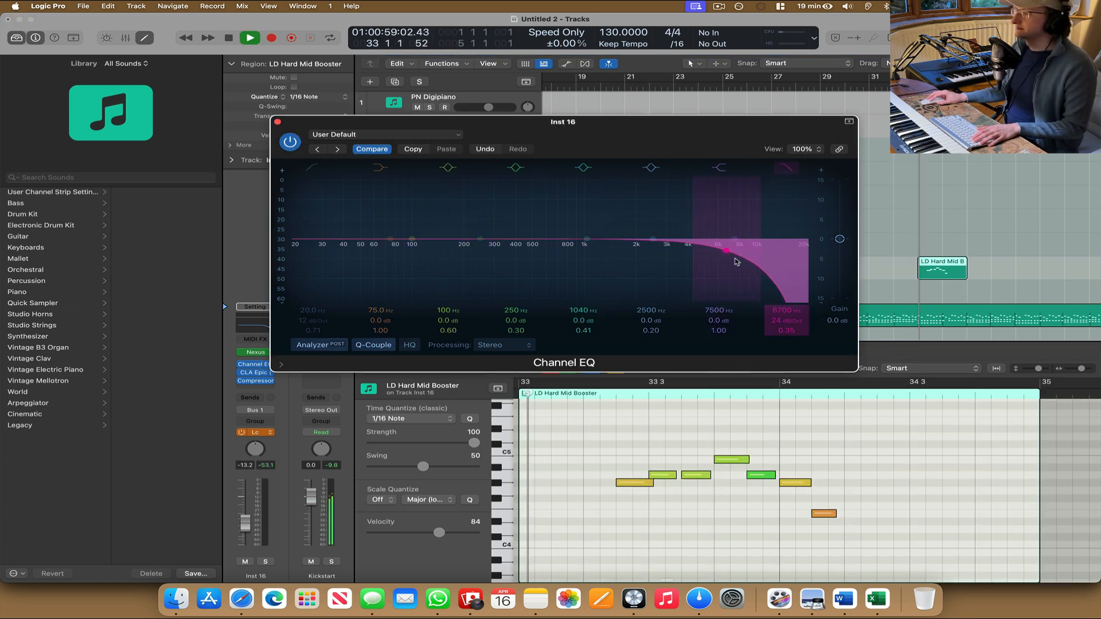
{"action": "left_click_drag", "start_coordinate": [755, 259], "coordinate": [582, 269]}
{"action": "key", "text": "space"}
{"action": "left_click", "coordinate": [278, 122]}
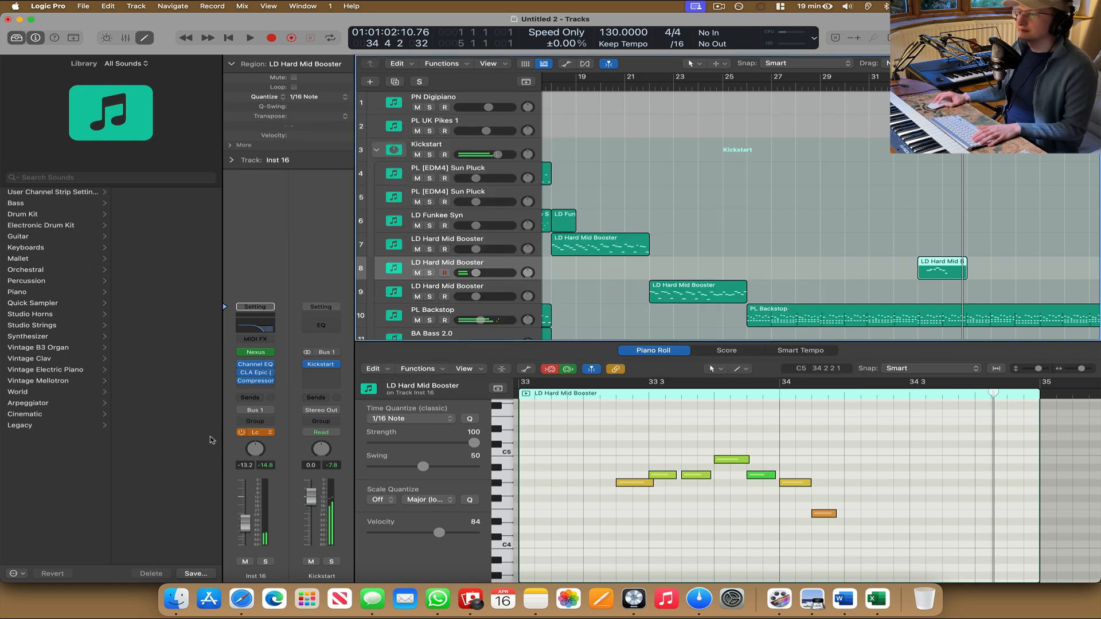
Raise the CLA Epic mix to 49 on the new lead track and play the phrase from bar 33 to check it.
{"action": "left_click", "coordinate": [253, 372]}
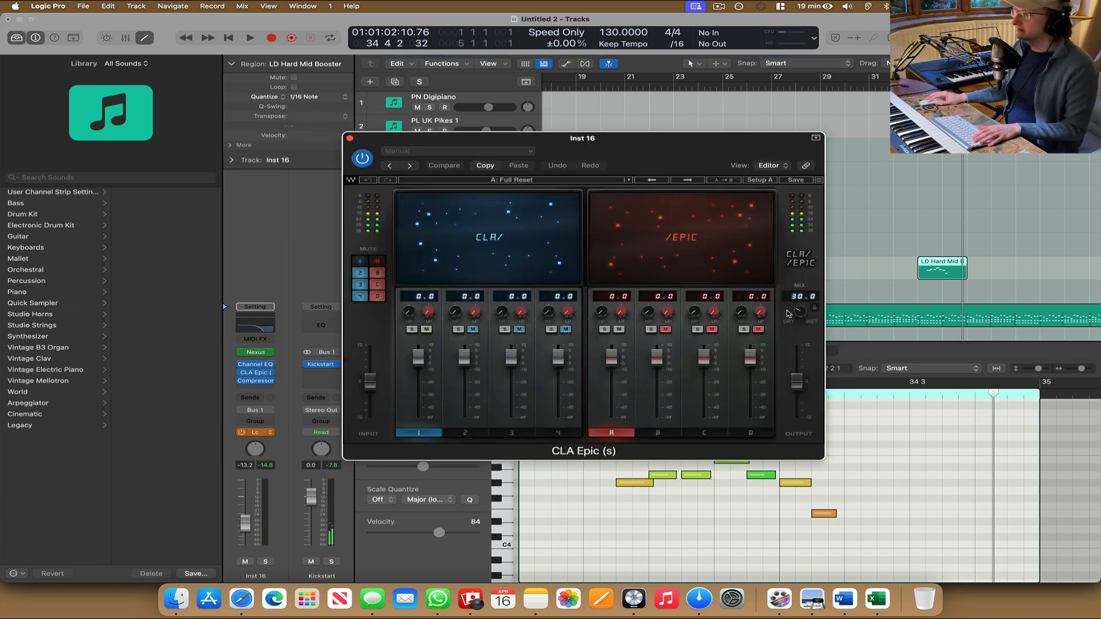
{"action": "left_click_drag", "start_coordinate": [789, 313], "coordinate": [793, 266]}
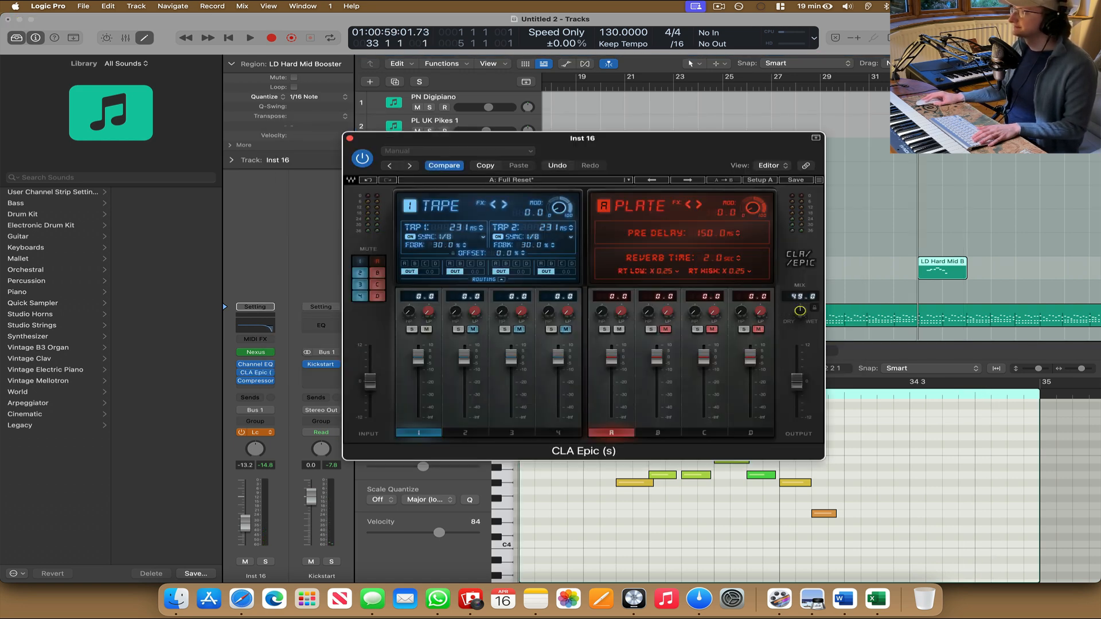
{"action": "left_click", "coordinate": [915, 87]}
{"action": "key", "text": "space"}
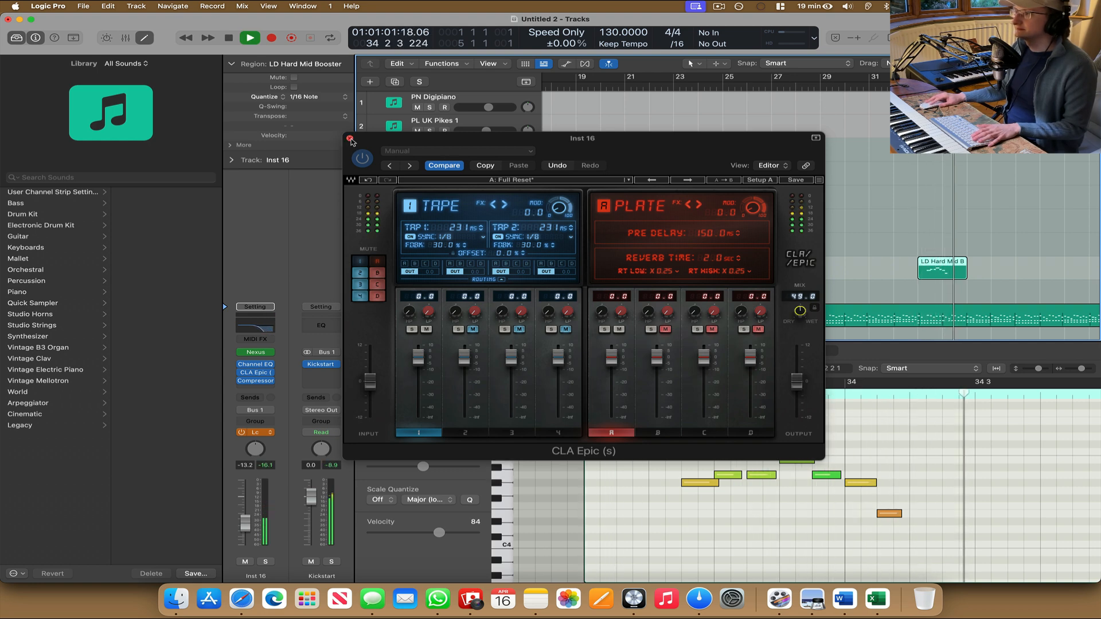
{"action": "left_click", "coordinate": [349, 139]}
{"action": "scroll", "coordinate": [791, 236], "scroll_direction": "right", "scroll_amount": 5}
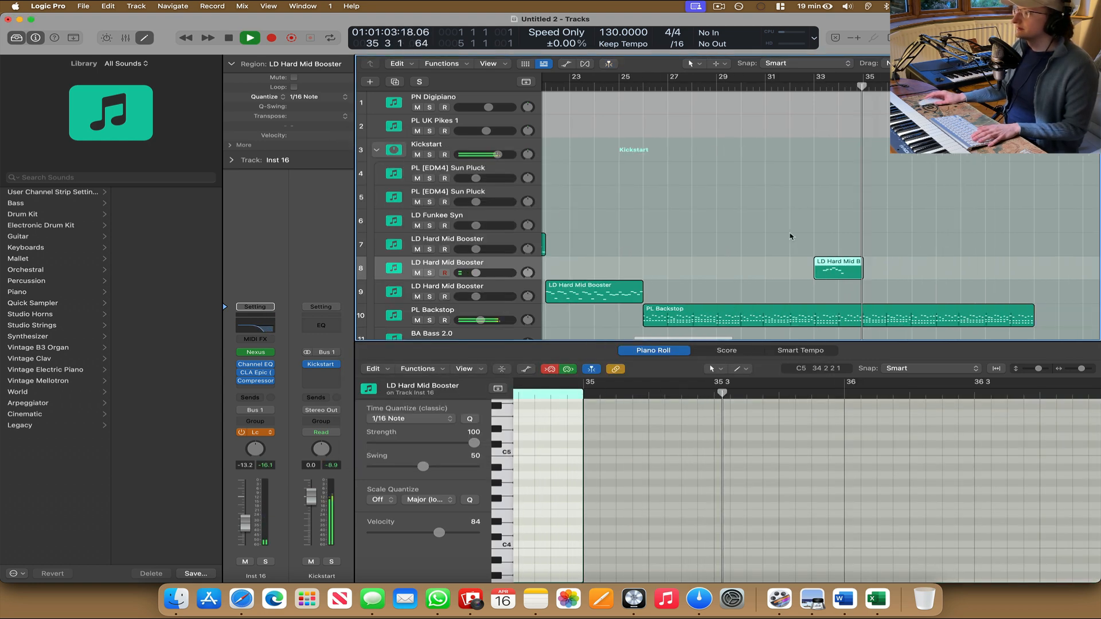
{"action": "scroll", "coordinate": [792, 236], "scroll_direction": "down", "scroll_amount": 4}
{"action": "key", "text": "space"}
Place the playhead on the last beat of bar 25 and clear the region selection.
{"action": "scroll", "coordinate": [768, 164], "scroll_direction": "left", "scroll_amount": 6}
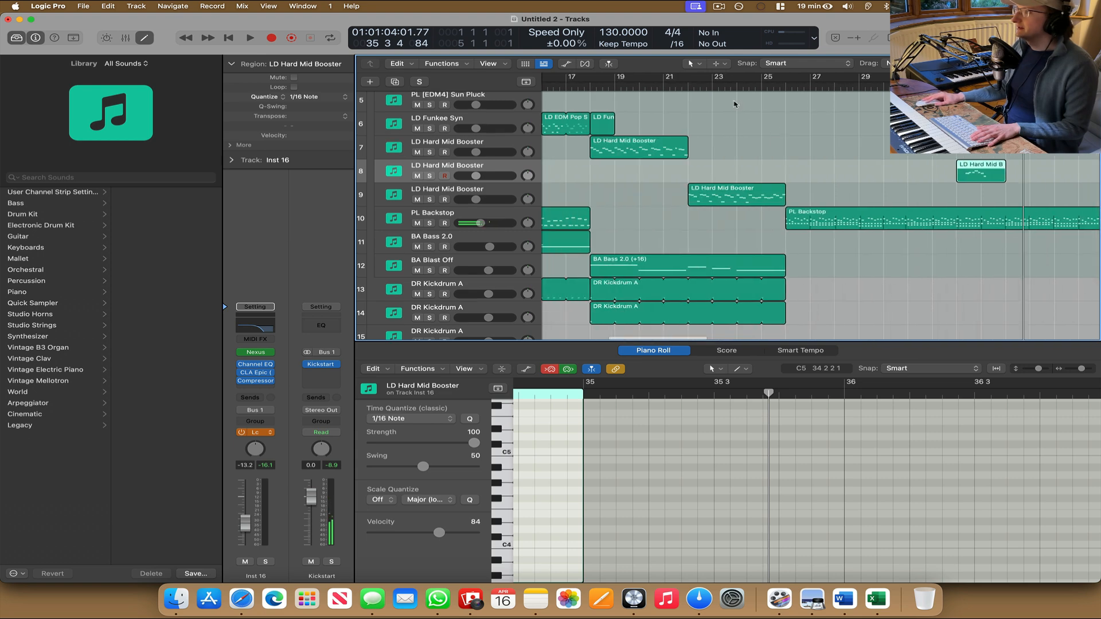
{"action": "left_click", "coordinate": [781, 85]}
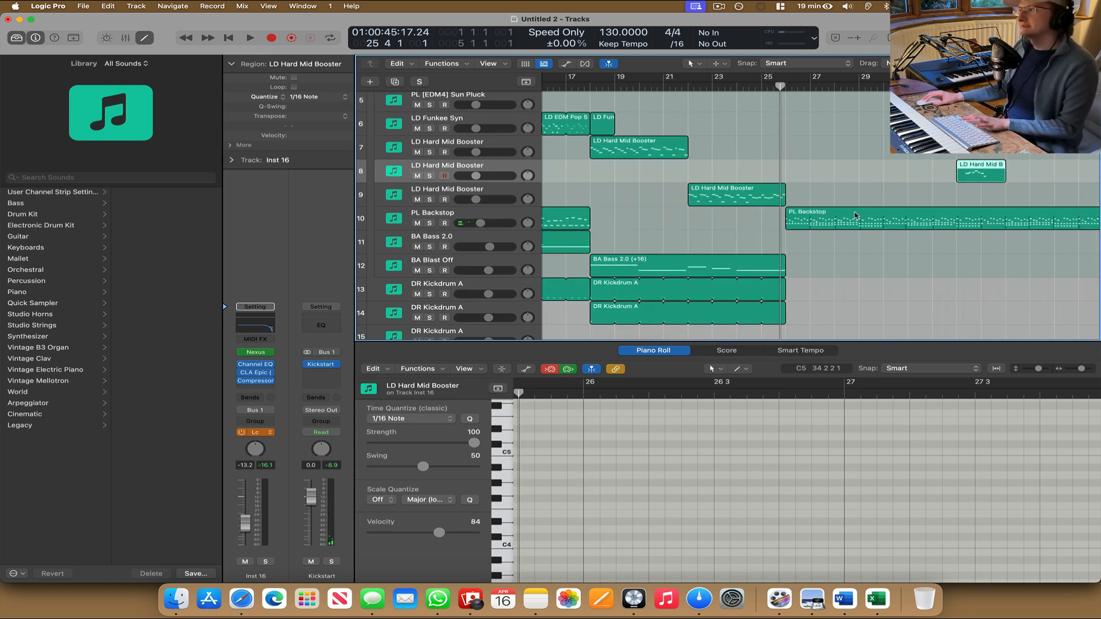
{"action": "key", "text": "super+Left"}
{"action": "key", "text": "super+Left"}
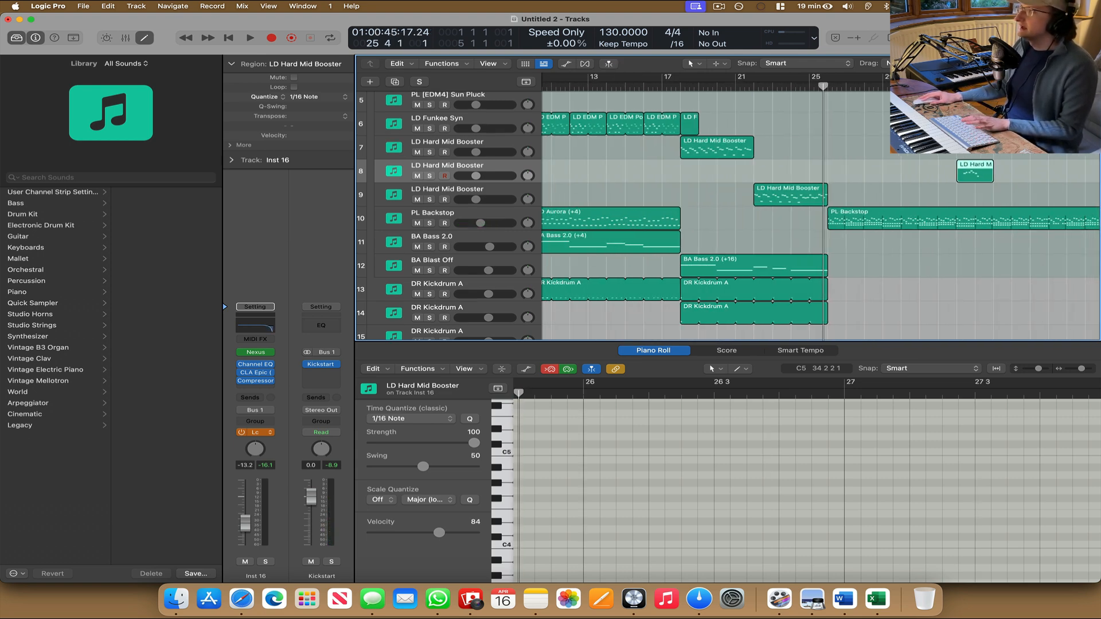
{"action": "scroll", "coordinate": [993, 157], "scroll_direction": "right", "scroll_amount": 4}
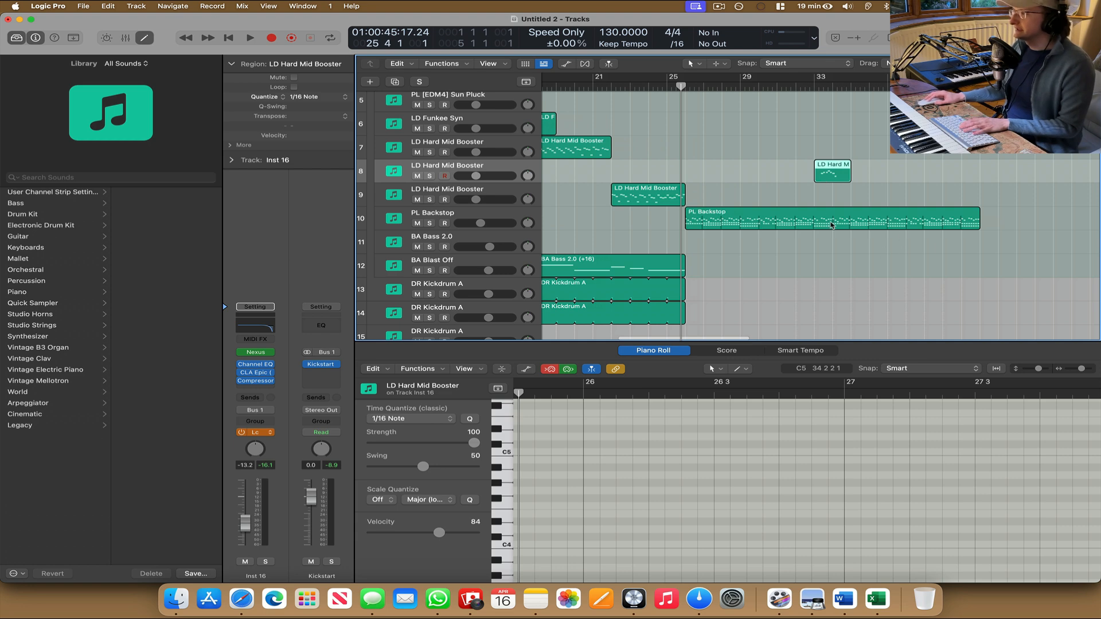
{"action": "left_click", "coordinate": [807, 102]}
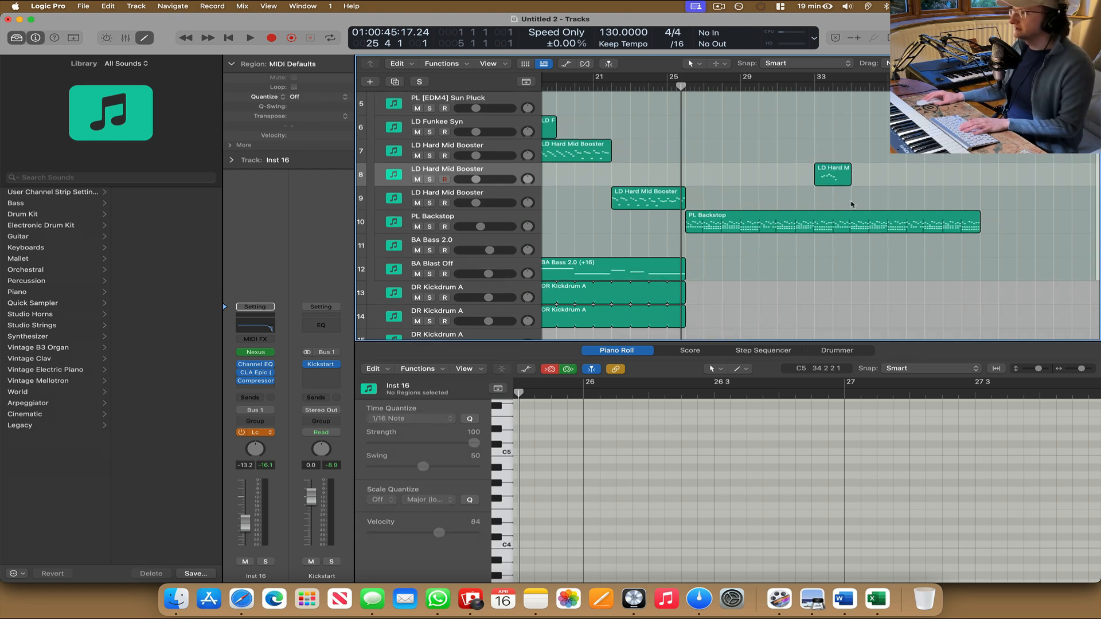
Duplicate the PL Backstop track and list the Sequence presets of all folders in the new track's Nexus instrument.
{"action": "left_click", "coordinate": [495, 223]}
{"action": "key", "text": "super+d"}
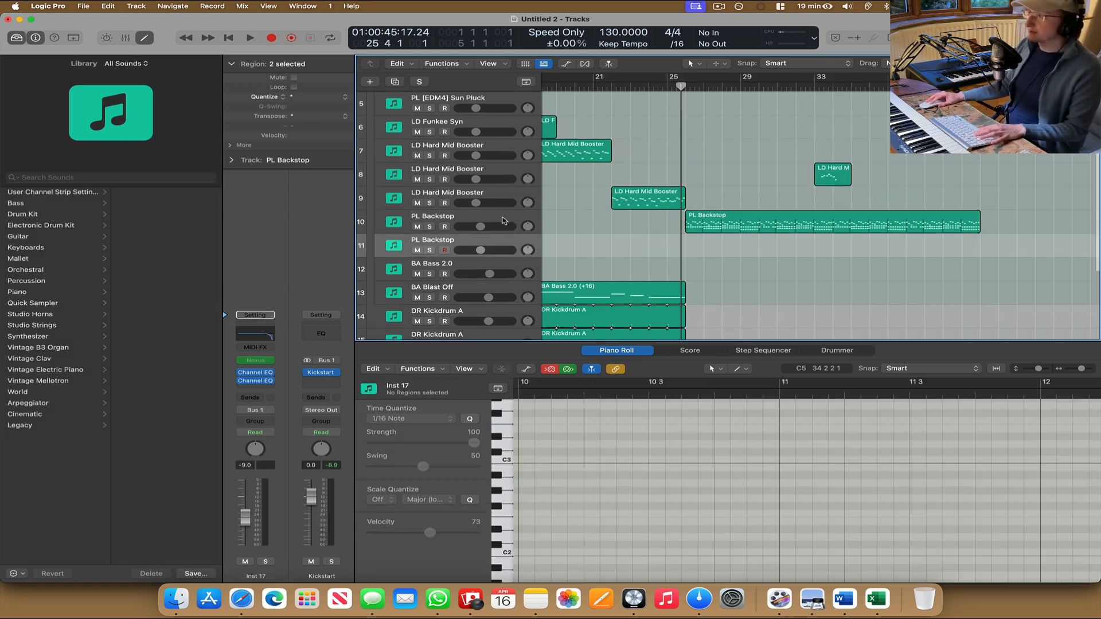
{"action": "left_click", "coordinate": [260, 362]}
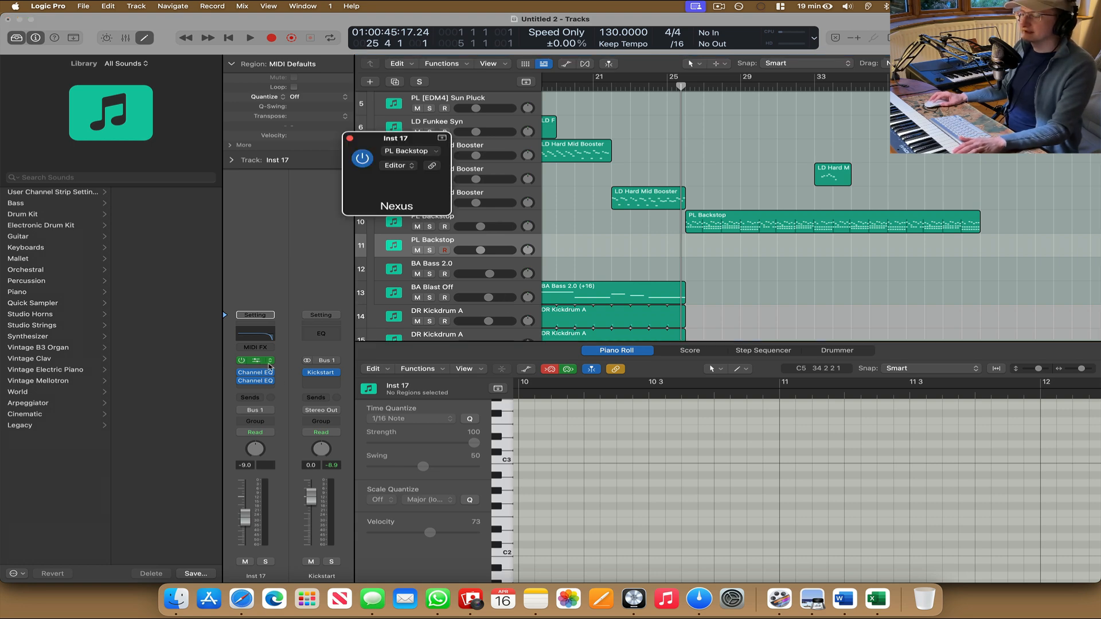
{"action": "left_click", "coordinate": [516, 470]}
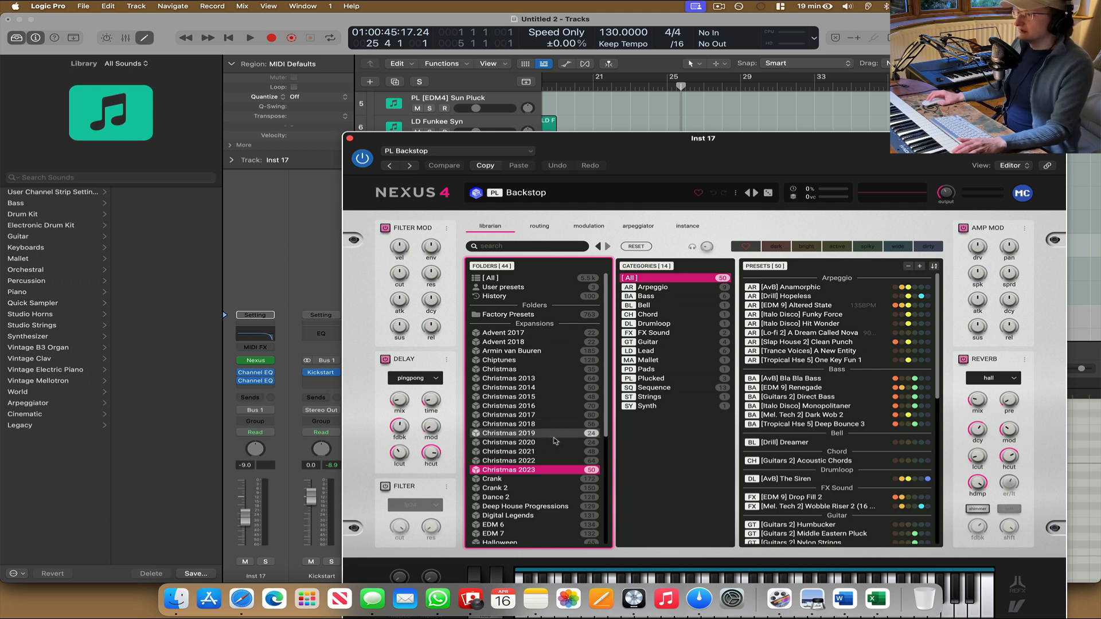
{"action": "left_click", "coordinate": [655, 388]}
{"action": "left_click", "coordinate": [491, 278]}
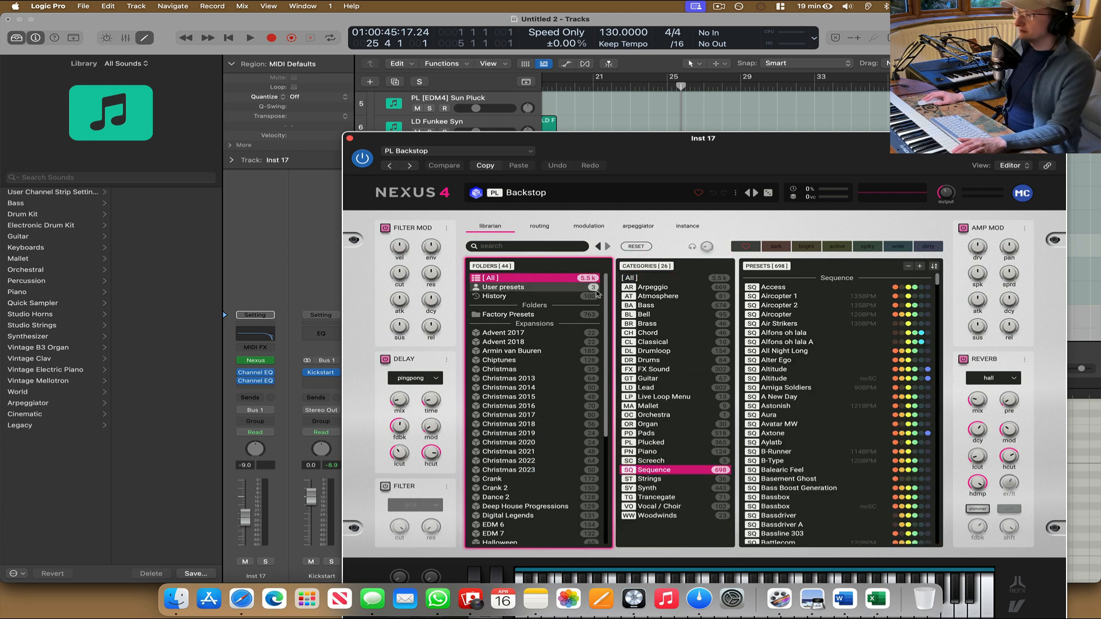
Load the Nexus preset Beat Me 2 and bypass the second Channel EQ on the new track.
{"action": "scroll", "coordinate": [777, 460], "scroll_direction": "down", "scroll_amount": 6}
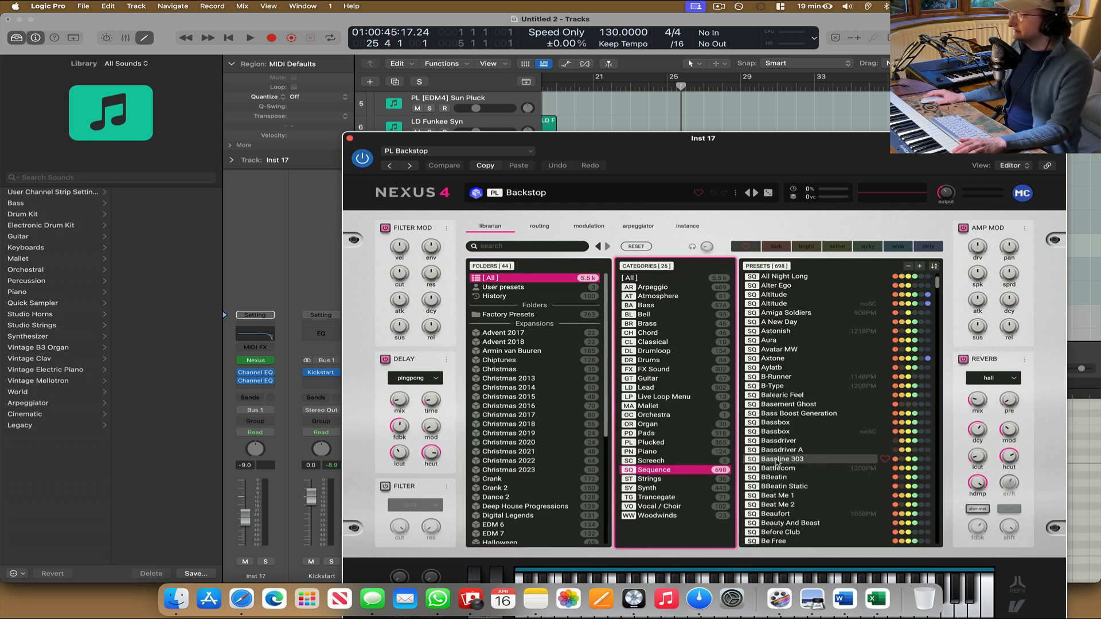
{"action": "left_click", "coordinate": [794, 415]}
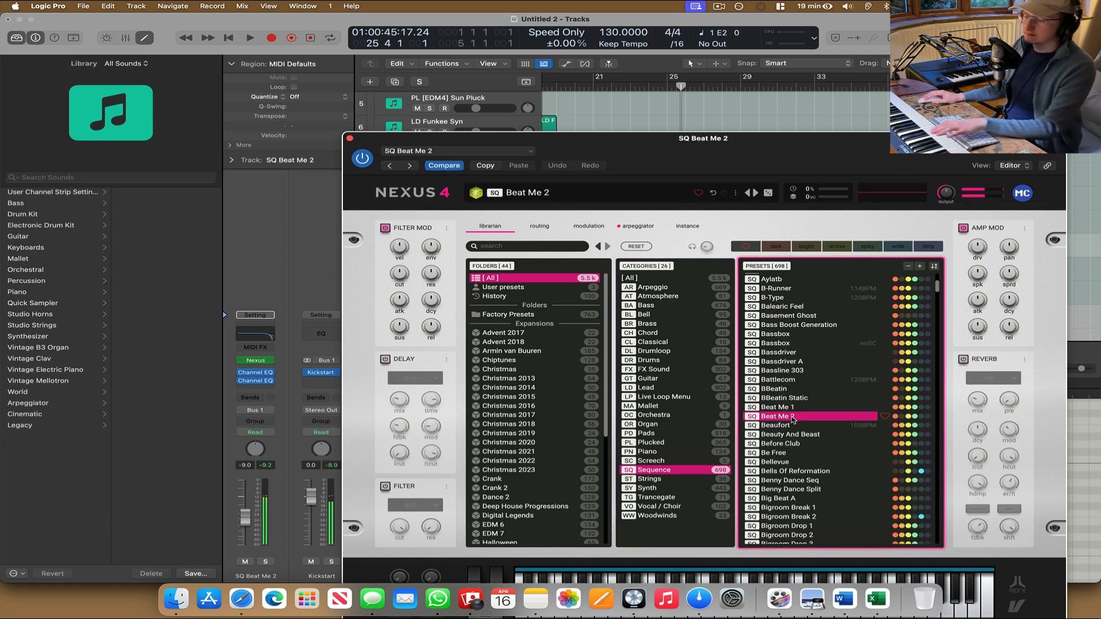
{"action": "left_click", "coordinate": [242, 384]}
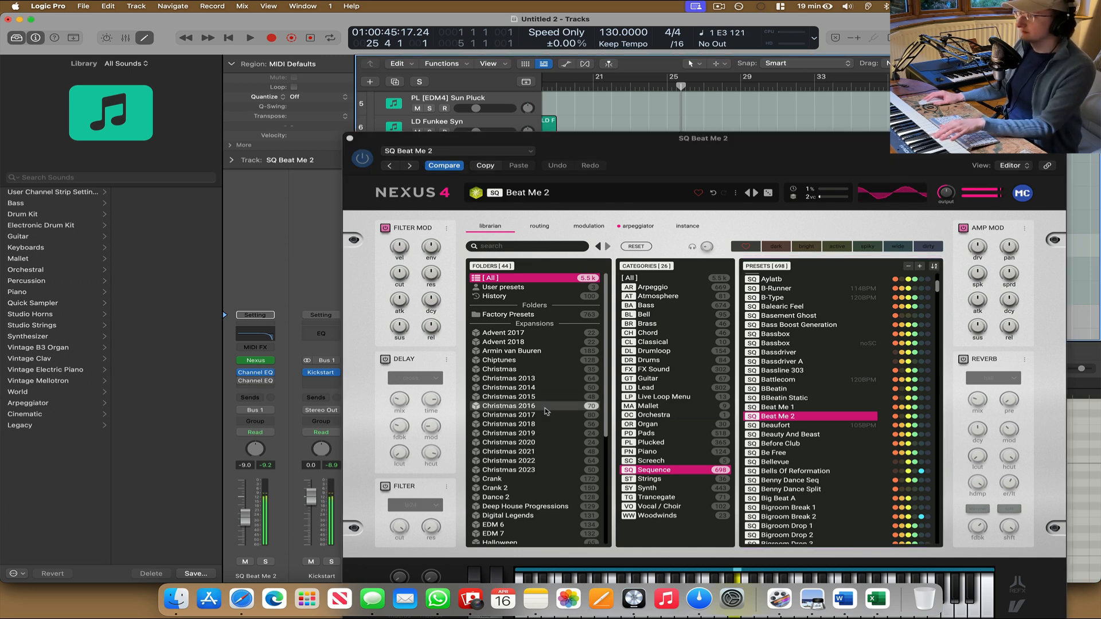
Audition the Sequence presets Benny Dance Split, Big Beat A, Bigroom Break 1, Car Tuner and Classic in Nexus.
{"action": "left_click", "coordinate": [776, 488]}
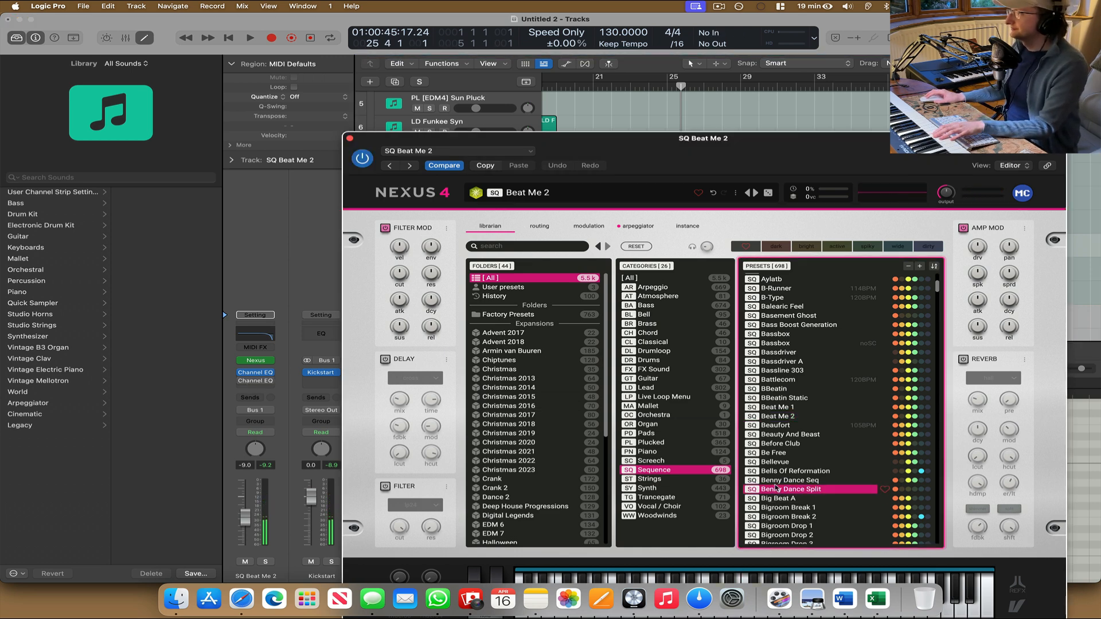
{"action": "left_click", "coordinate": [780, 498]}
{"action": "left_click", "coordinate": [782, 508]}
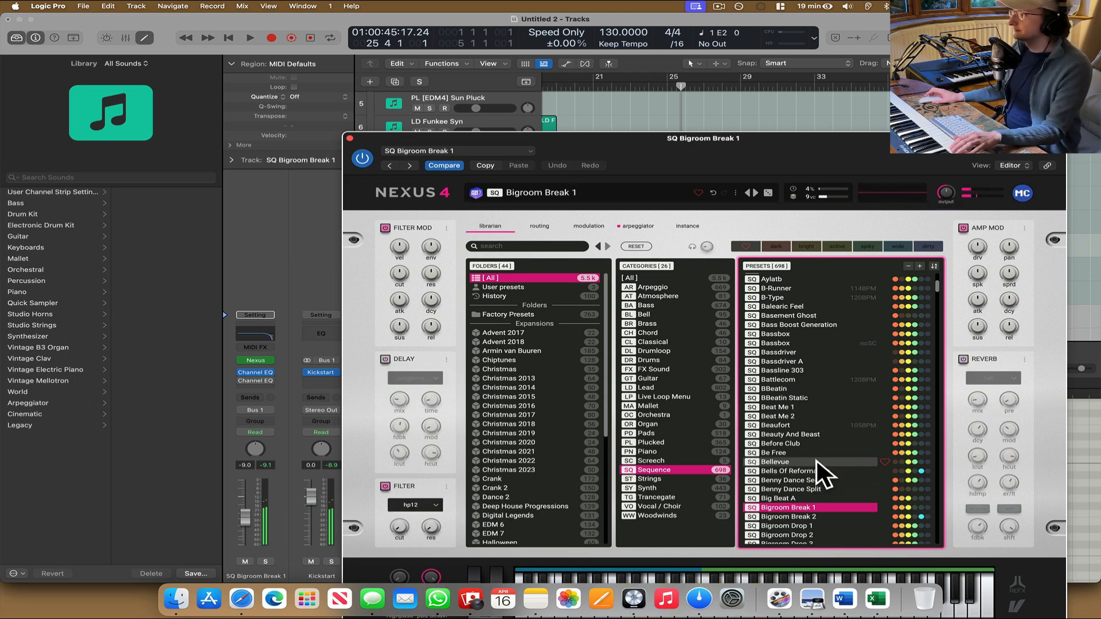
{"action": "scroll", "coordinate": [821, 471], "scroll_direction": "down", "scroll_amount": 10}
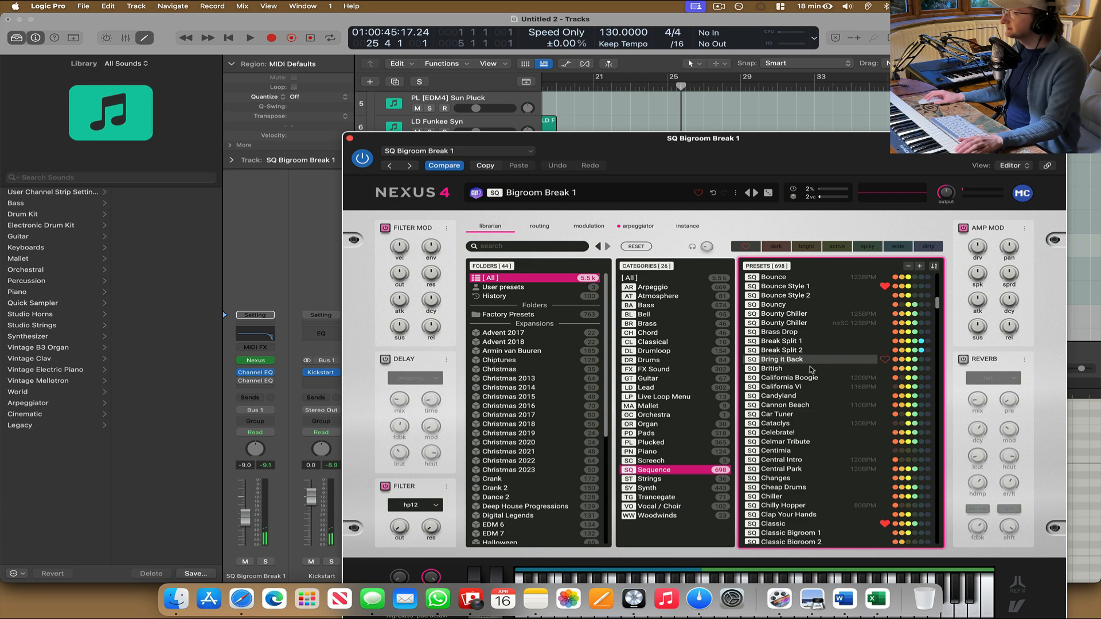
{"action": "left_click", "coordinate": [800, 419]}
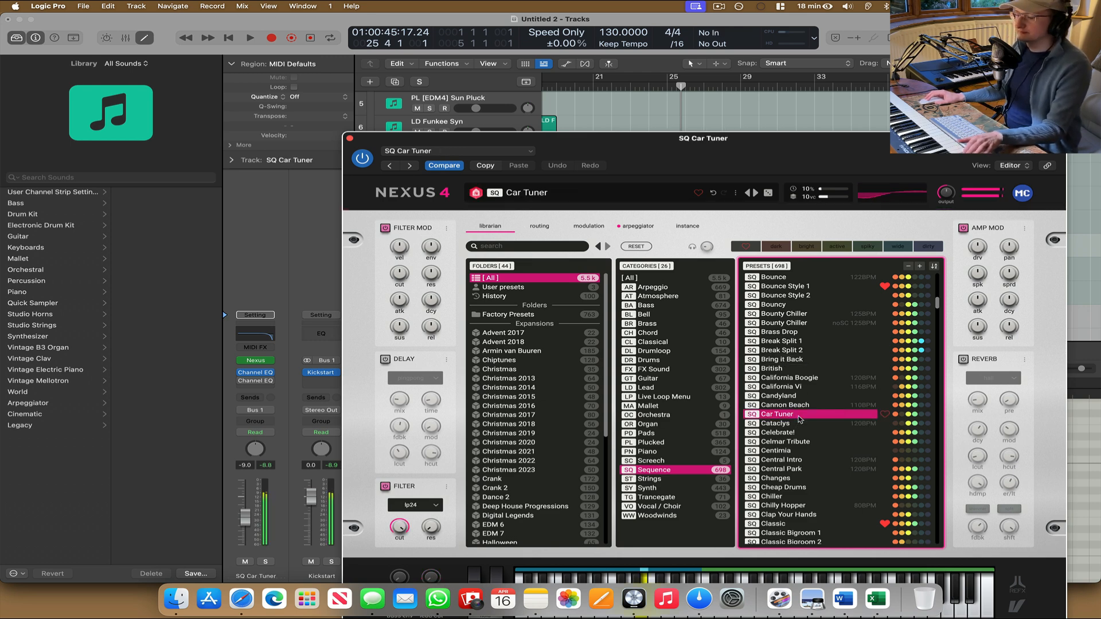
{"action": "left_click", "coordinate": [797, 513]}
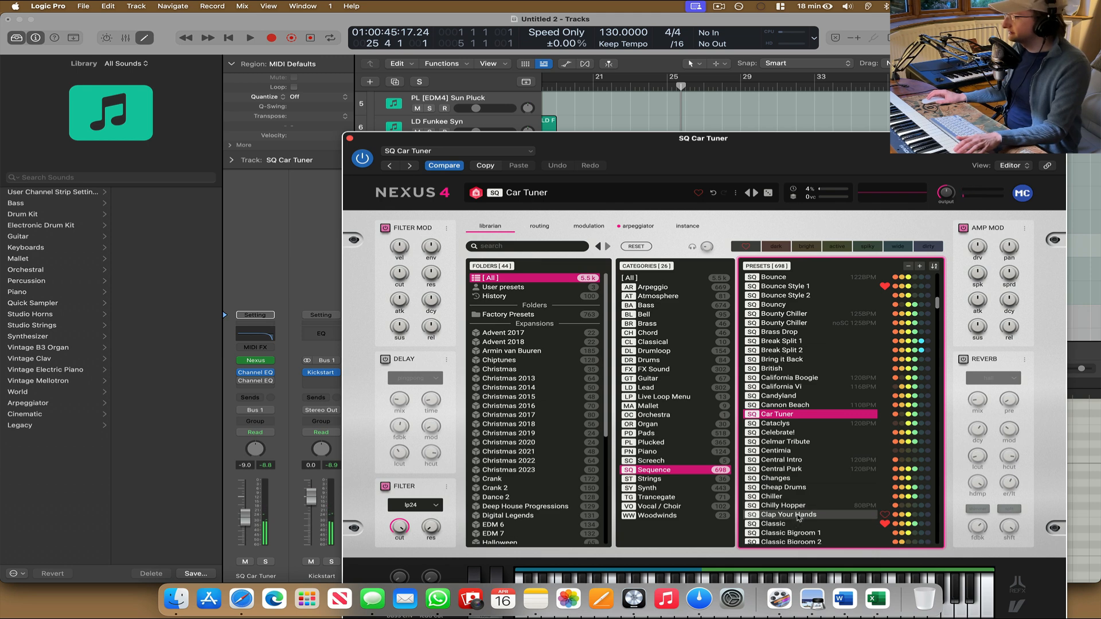
{"action": "scroll", "coordinate": [791, 487], "scroll_direction": "down", "scroll_amount": 3}
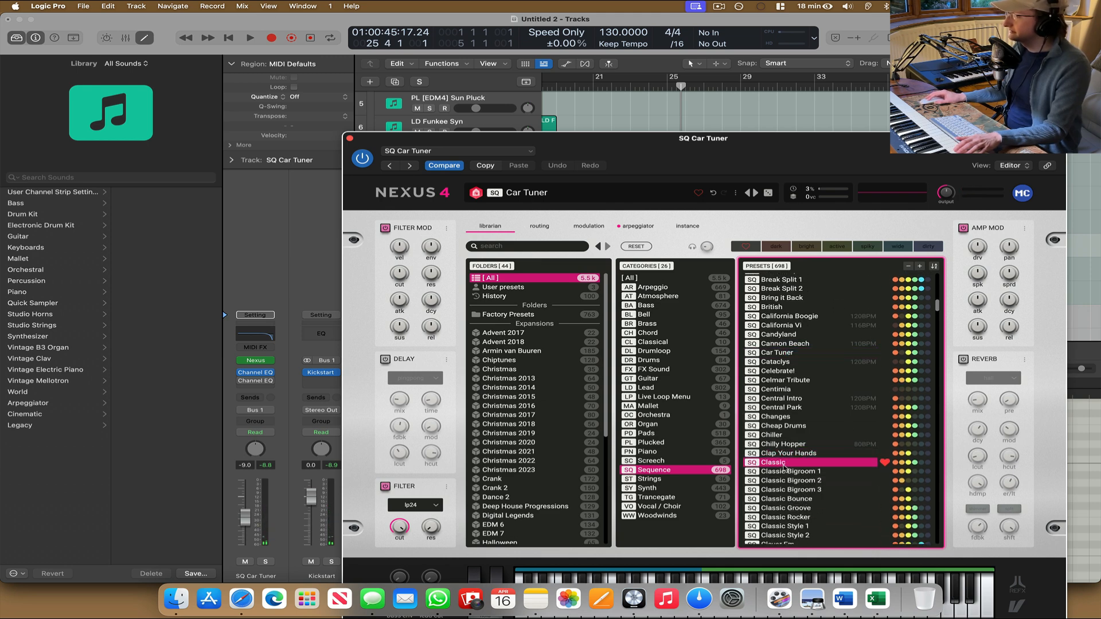
{"action": "left_click", "coordinate": [784, 467]}
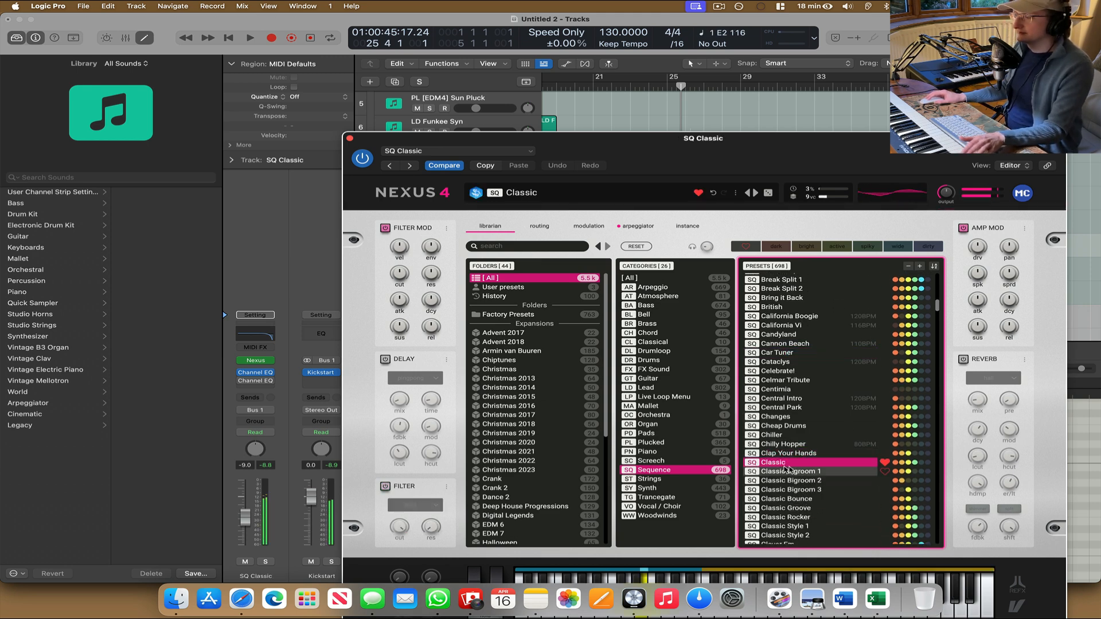
Move the SQ Classic track out of the Kickstart stack to the end of the track list, below Ride.
{"action": "left_click_drag", "start_coordinate": [638, 140], "coordinate": [639, 429]}
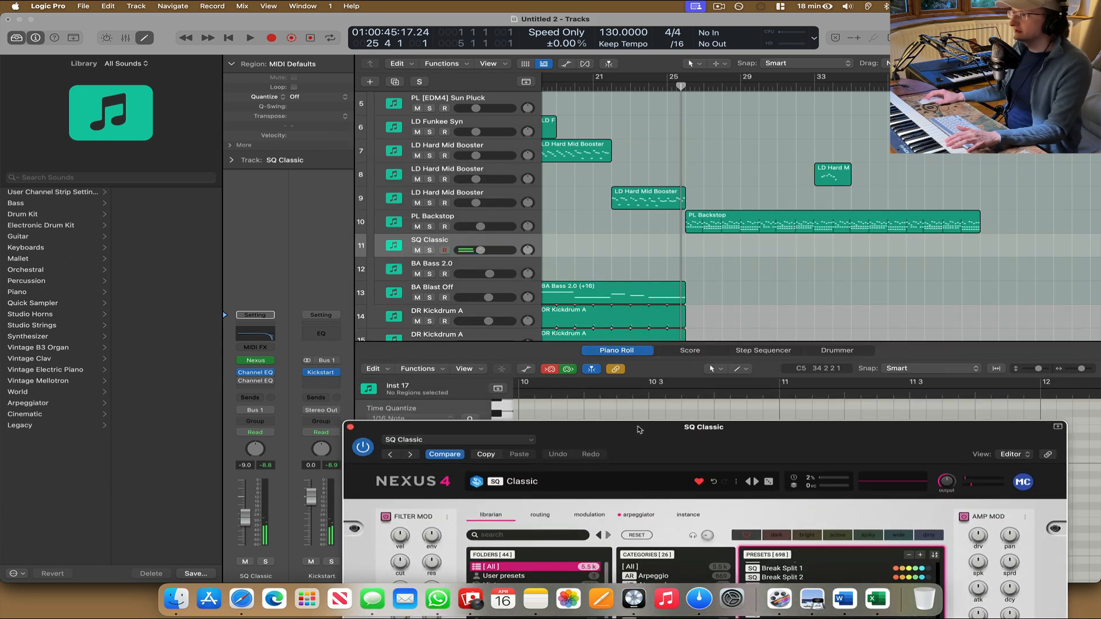
{"action": "scroll", "coordinate": [451, 258], "scroll_direction": "down", "scroll_amount": 5}
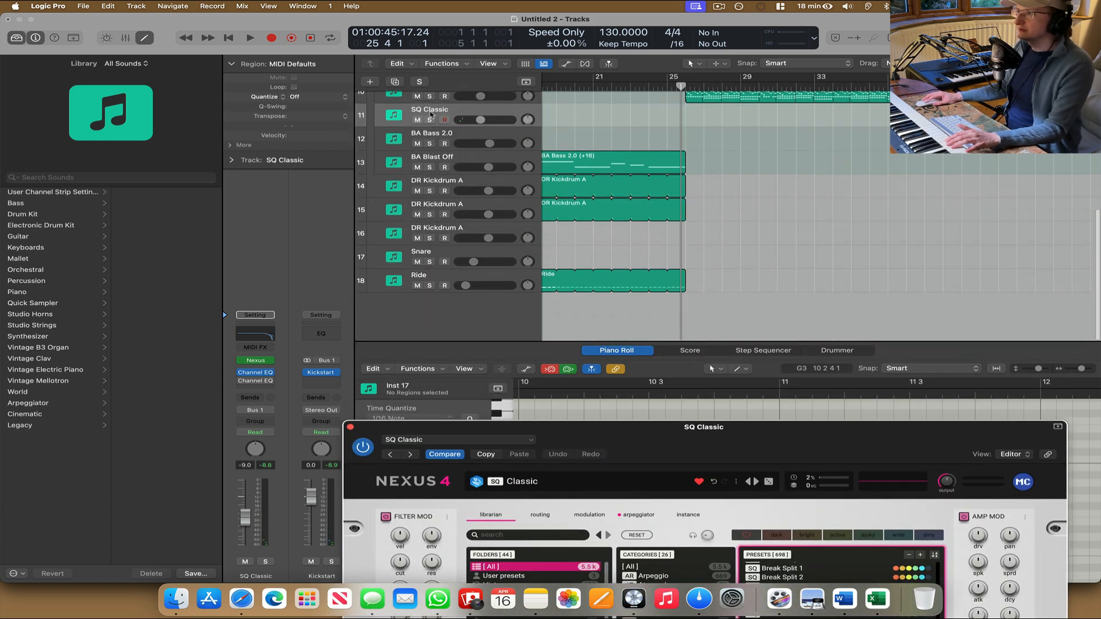
{"action": "left_click_drag", "start_coordinate": [434, 113], "coordinate": [484, 300]}
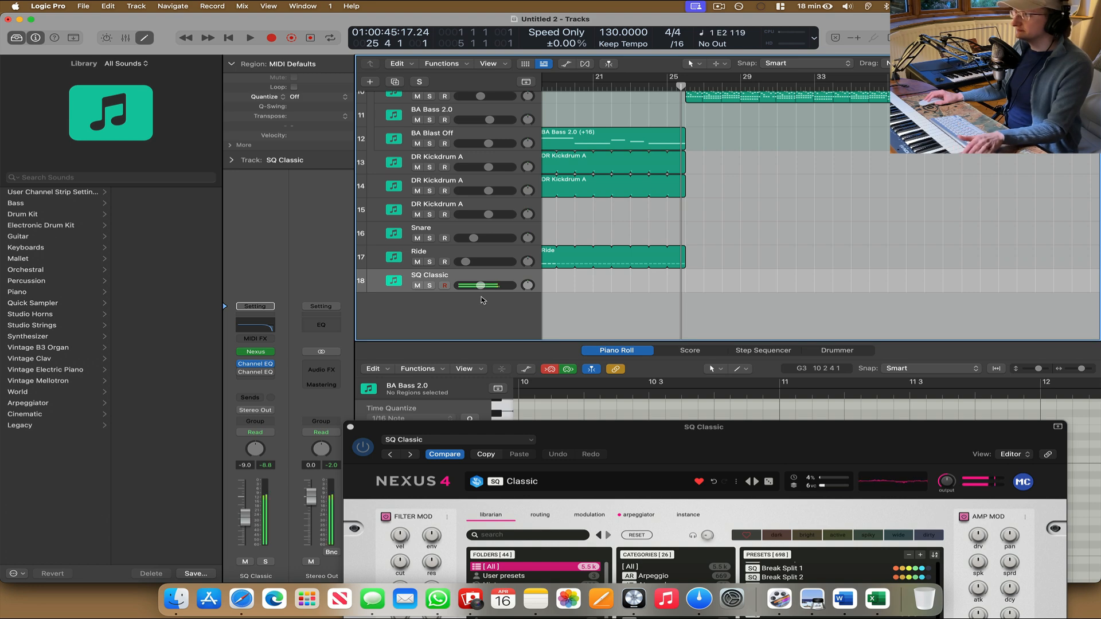
Bring the Nexus preset list back into full view and load the Sequence preset Classic Bounce.
{"action": "left_click_drag", "start_coordinate": [742, 470], "coordinate": [556, 159]}
{"action": "scroll", "coordinate": [650, 480], "scroll_direction": "down", "scroll_amount": 5}
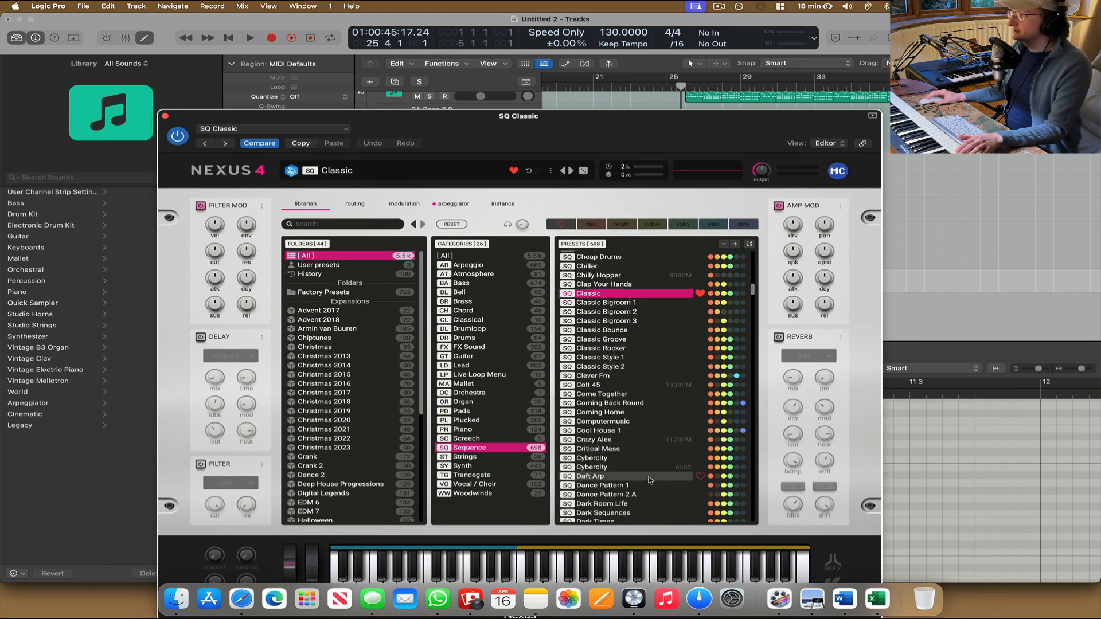
{"action": "left_click", "coordinate": [604, 331]}
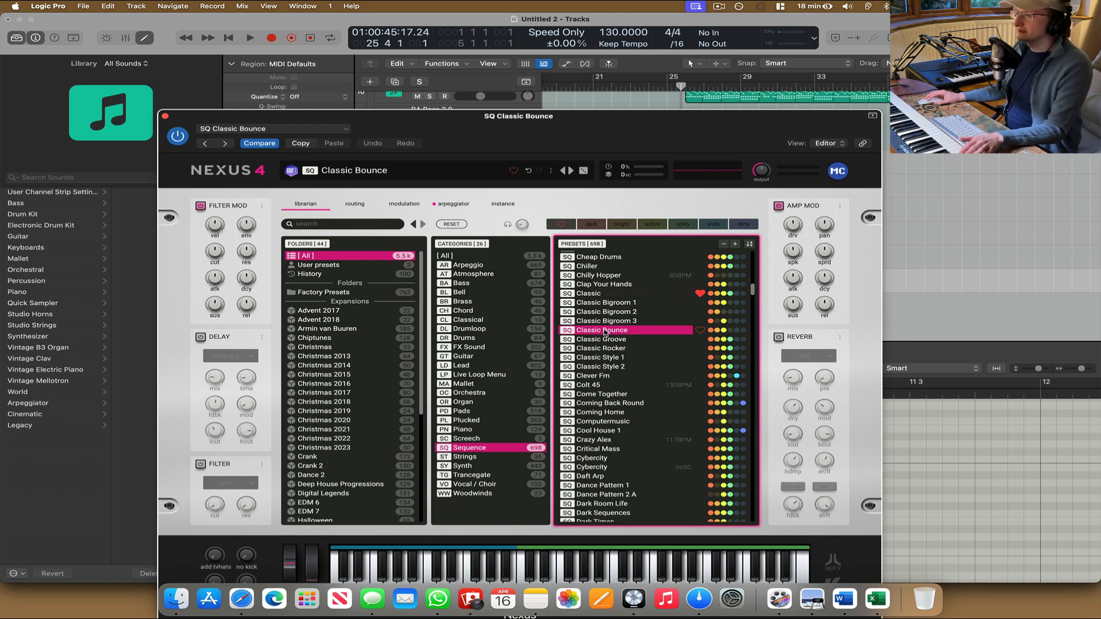
Close the Nexus window and play the arrangement from about bar 30 with the SQ Classic Bounce track ready for recording.
{"action": "left_click_drag", "start_coordinate": [539, 132], "coordinate": [637, 68]}
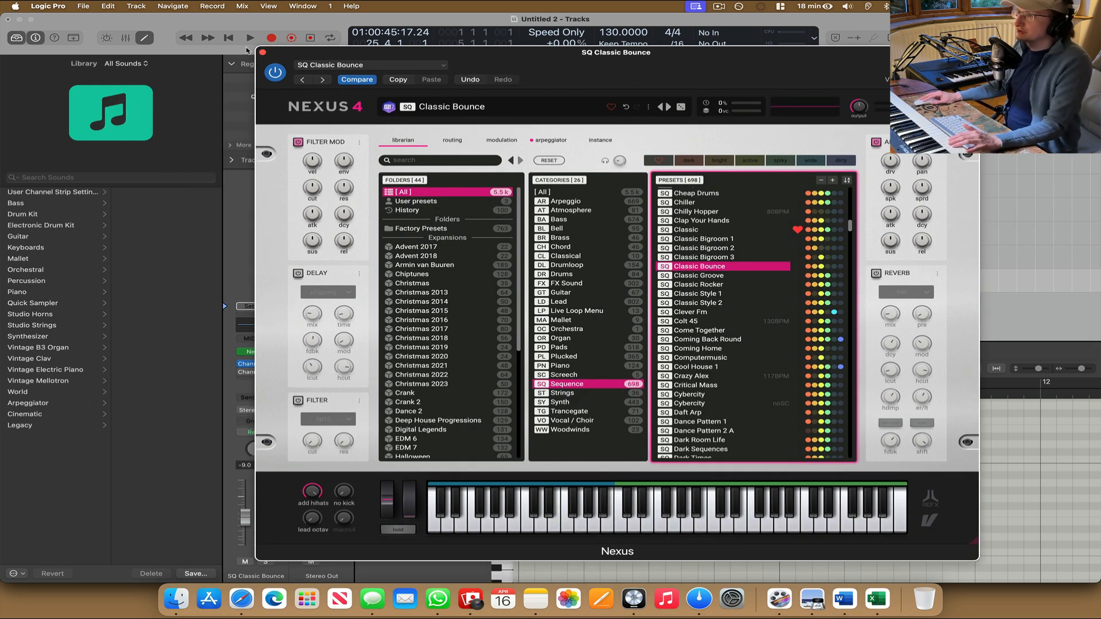
{"action": "left_click", "coordinate": [262, 52]}
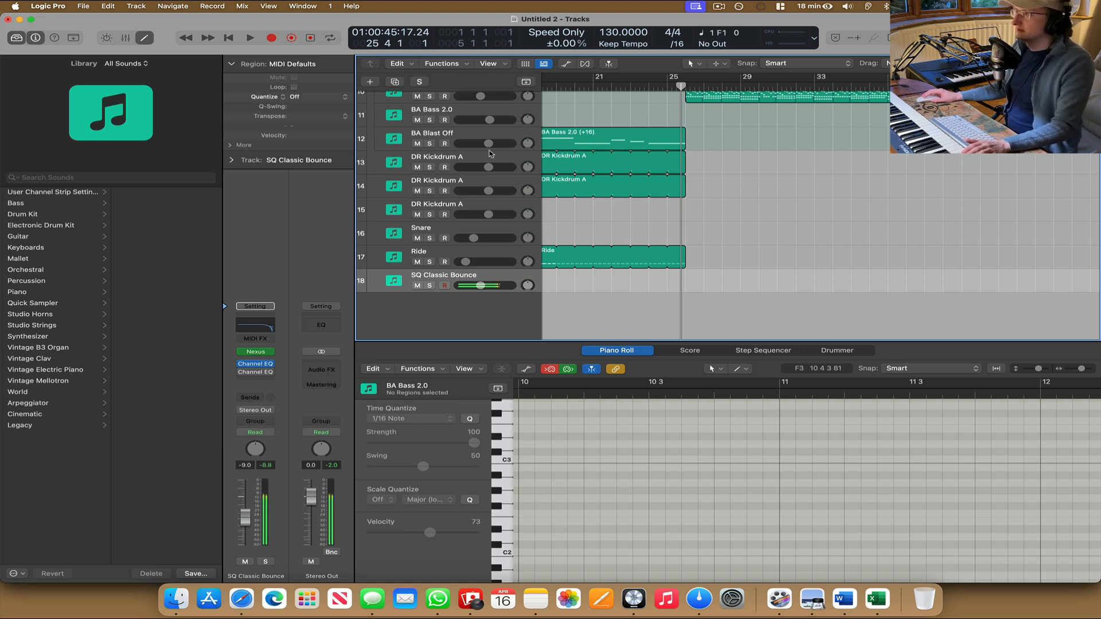
{"action": "scroll", "coordinate": [807, 218], "scroll_direction": "up", "scroll_amount": 2}
{"action": "left_click", "coordinate": [755, 87]}
{"action": "key", "text": "space"}
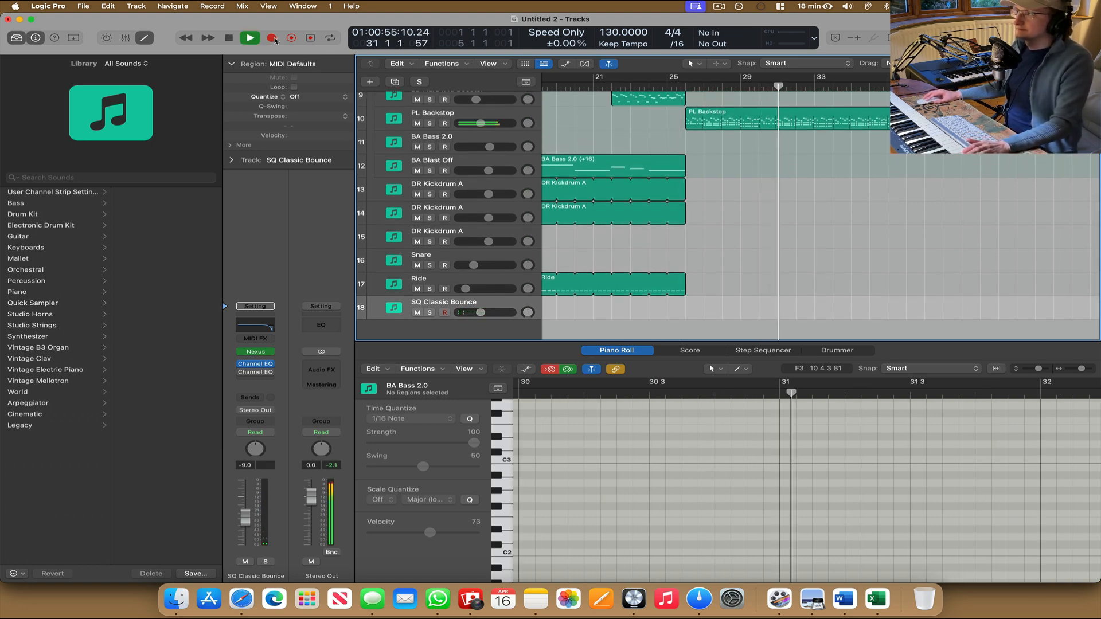
{"action": "scroll", "coordinate": [641, 184], "scroll_direction": "right", "scroll_amount": 2}
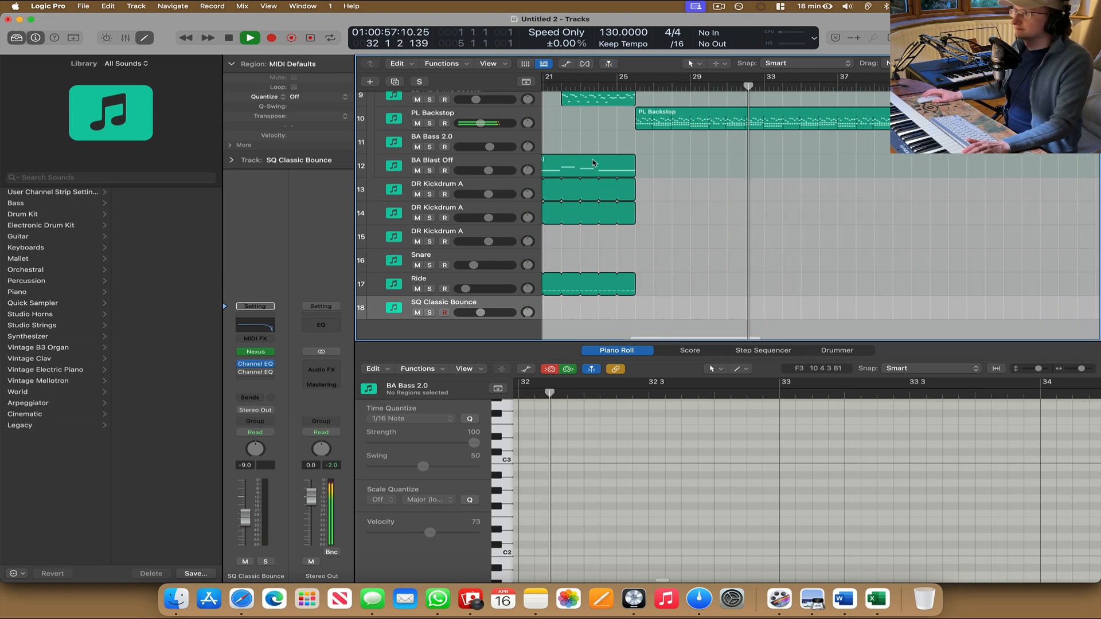
{"action": "left_click", "coordinate": [271, 38]}
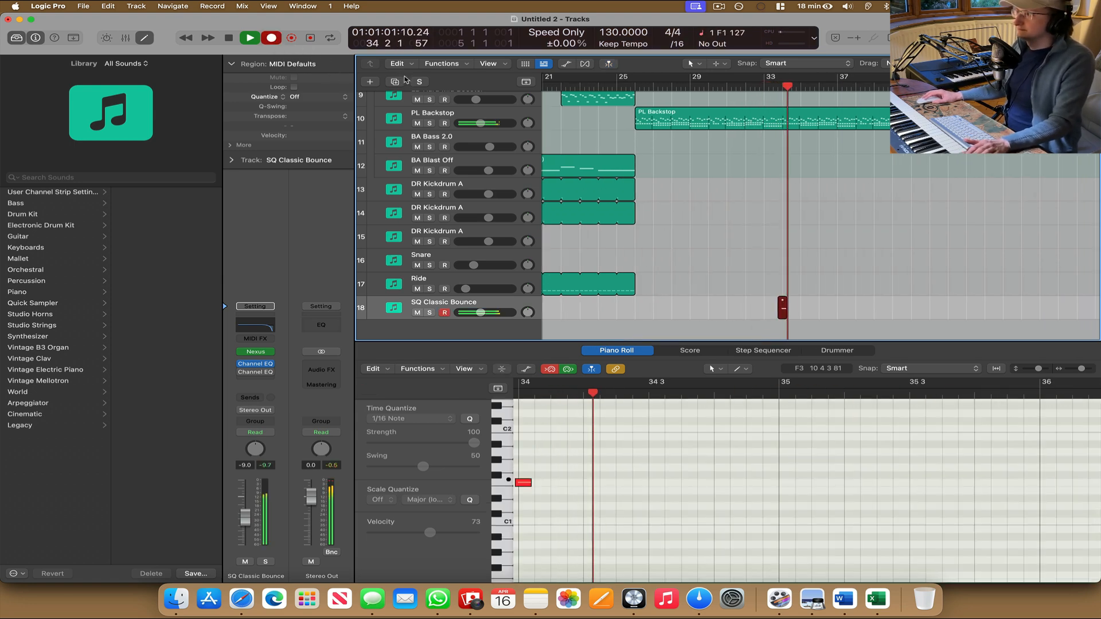
{"action": "key", "text": "space"}
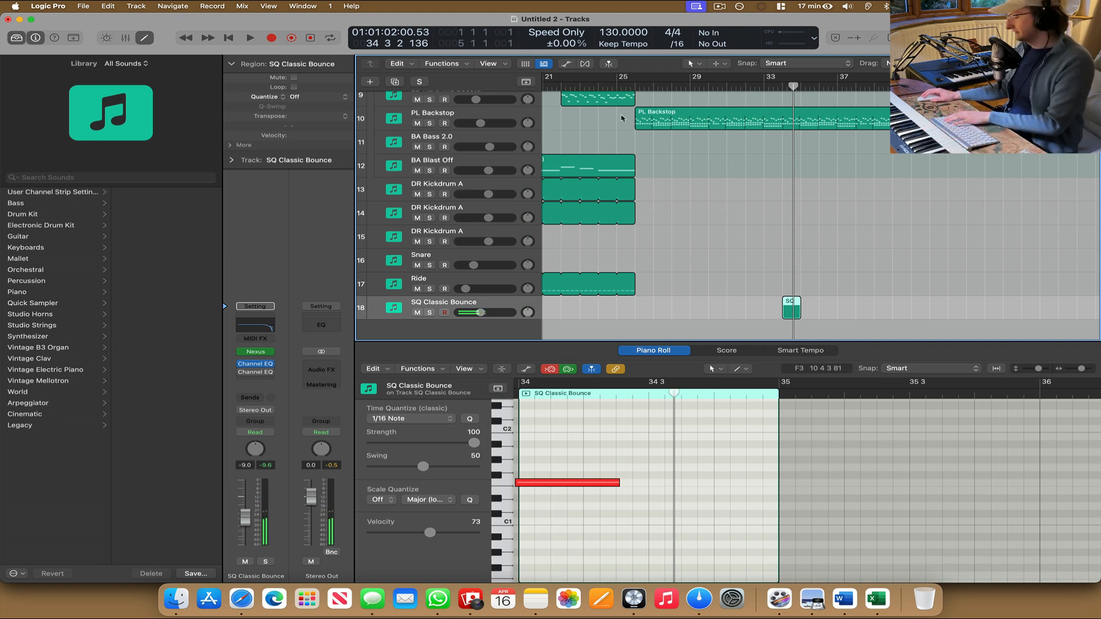
{"action": "key", "text": "Delete"}
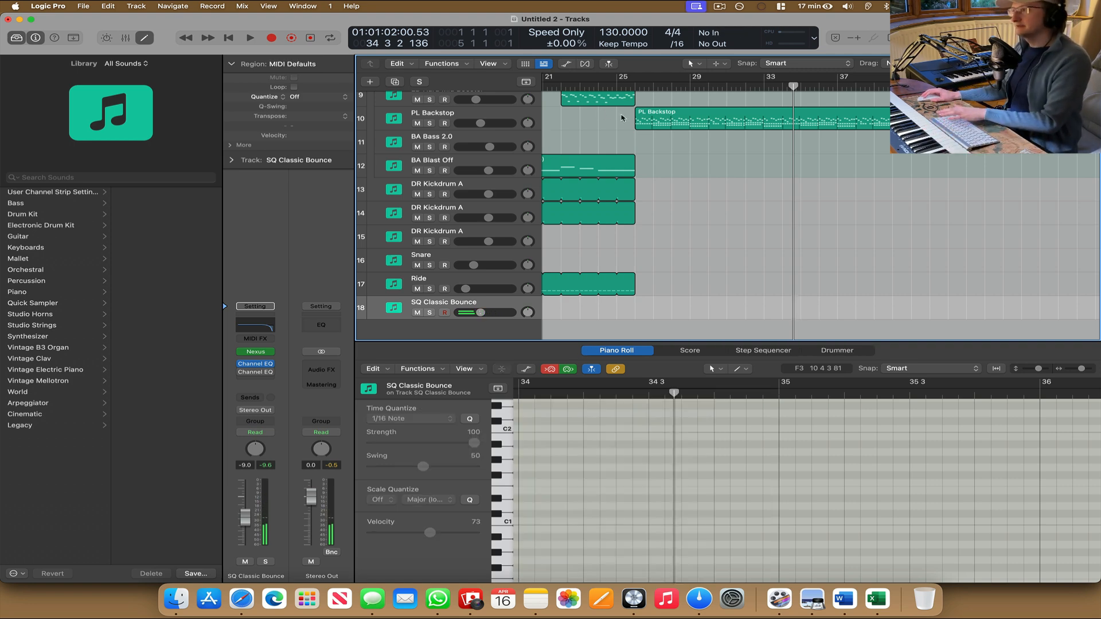
{"action": "left_click", "coordinate": [770, 92]}
{"action": "left_click", "coordinate": [274, 39]}
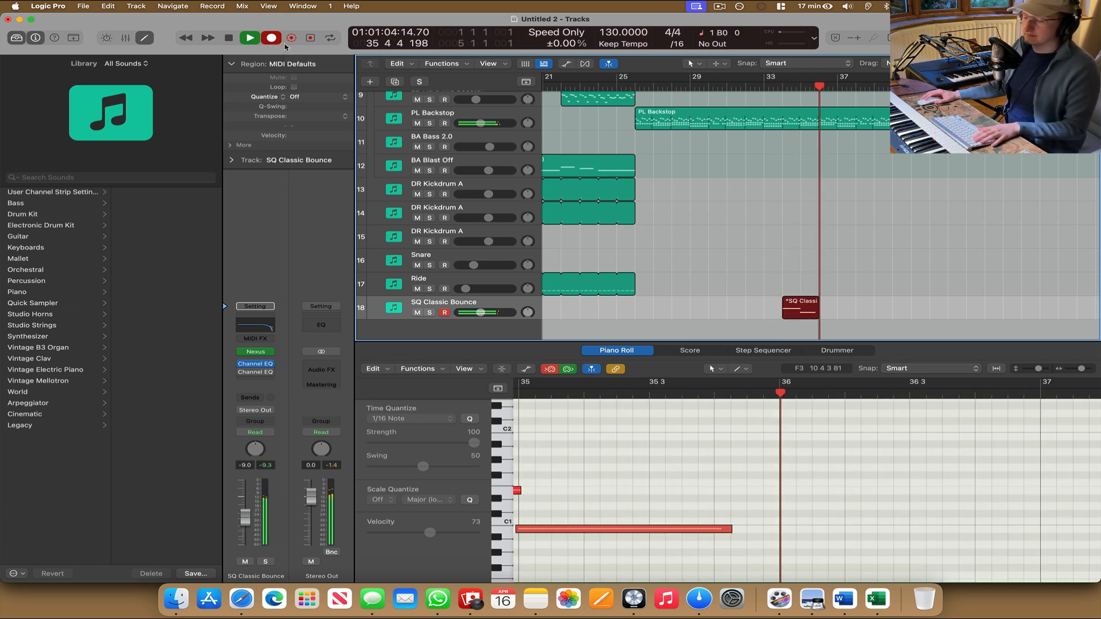
{"action": "key", "text": "space"}
{"action": "key", "text": "super+z"}
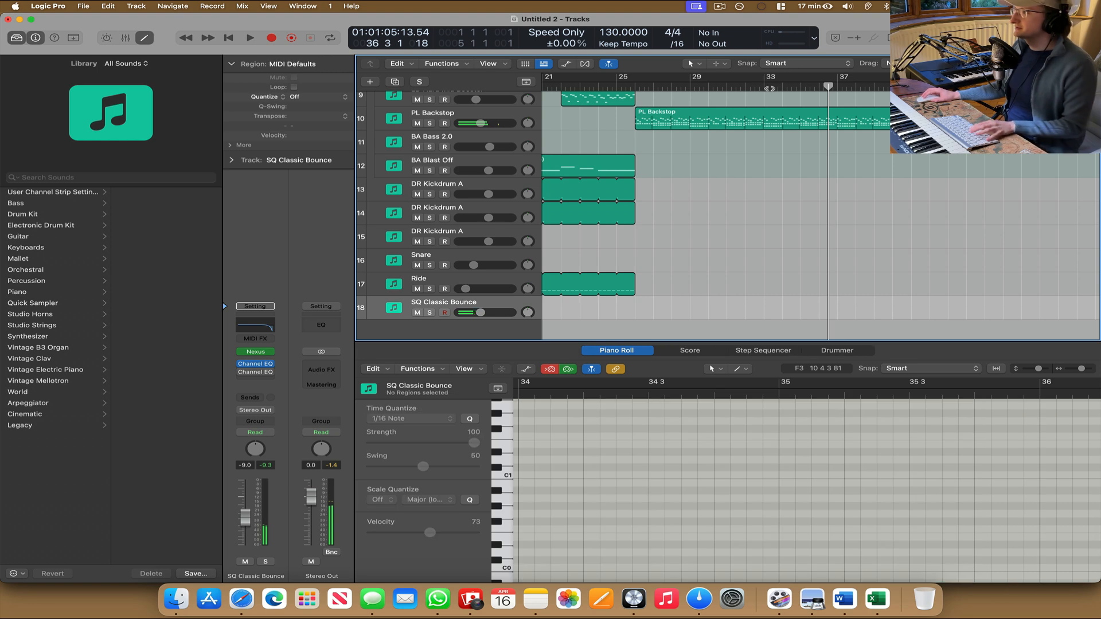
Record a four-note bass phrase on the SQ Classic Bounce track from bar 34 to bar 38, one note per bar.
{"action": "left_click", "coordinate": [756, 88]}
{"action": "key", "text": "r"}
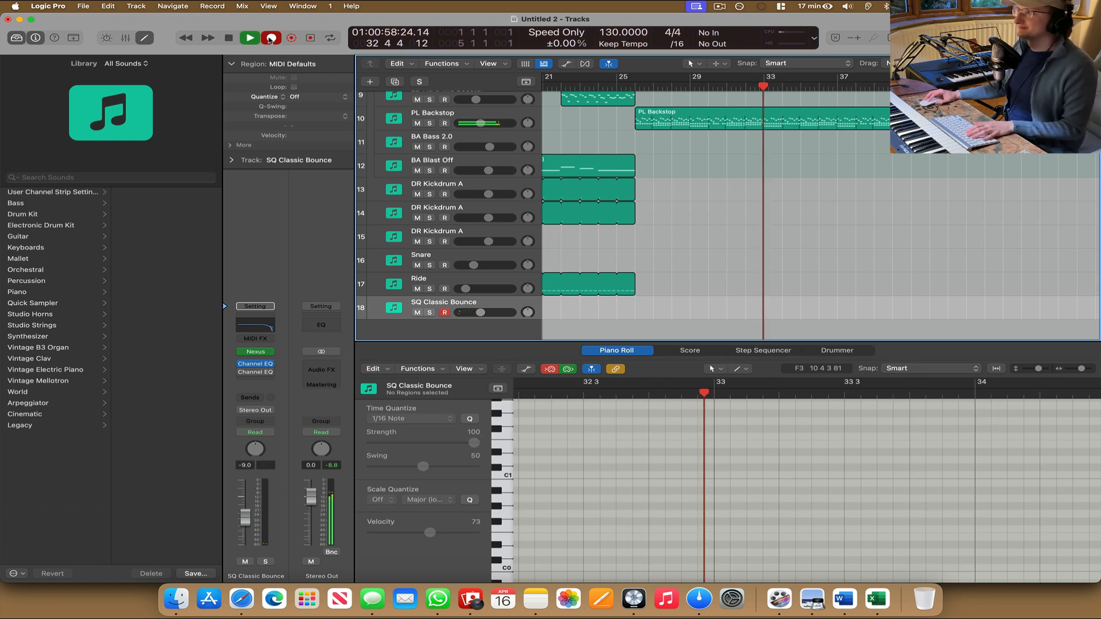
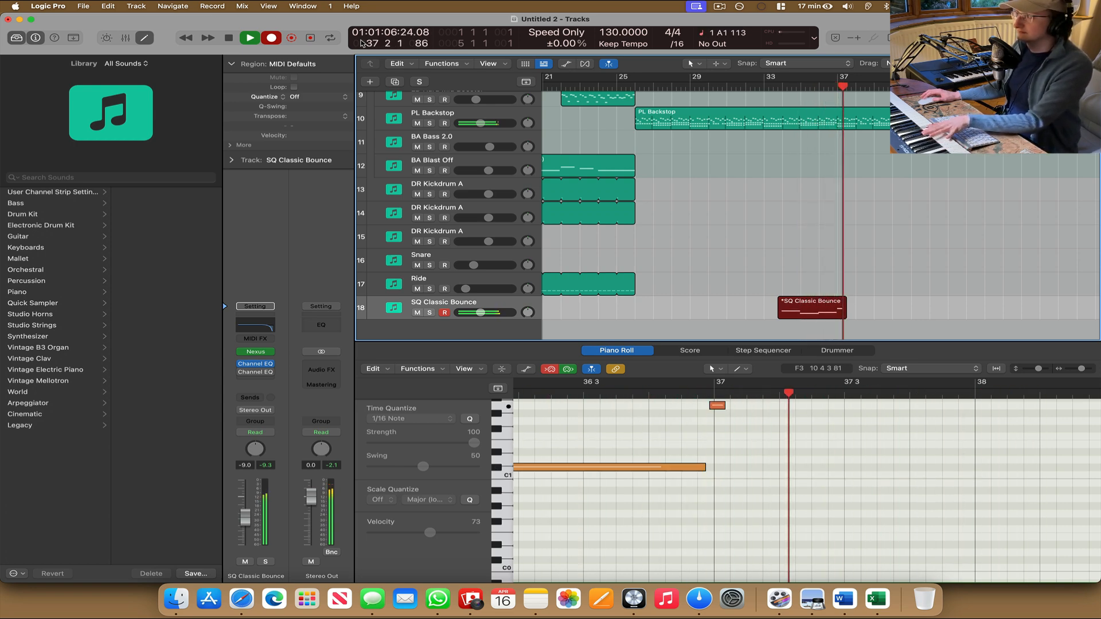
{"action": "key", "text": "space"}
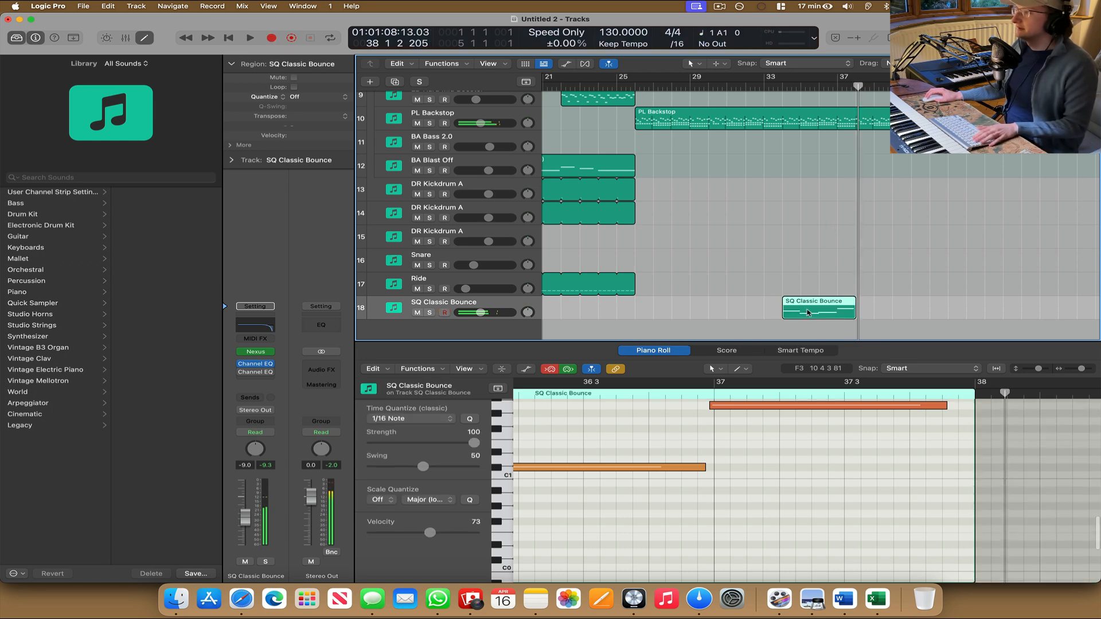
Quantize the recorded phrase to 1/16 notes, copy it to bar 38 and play the section from bar 33.
{"action": "left_click_drag", "start_coordinate": [832, 313], "coordinate": [905, 316]}
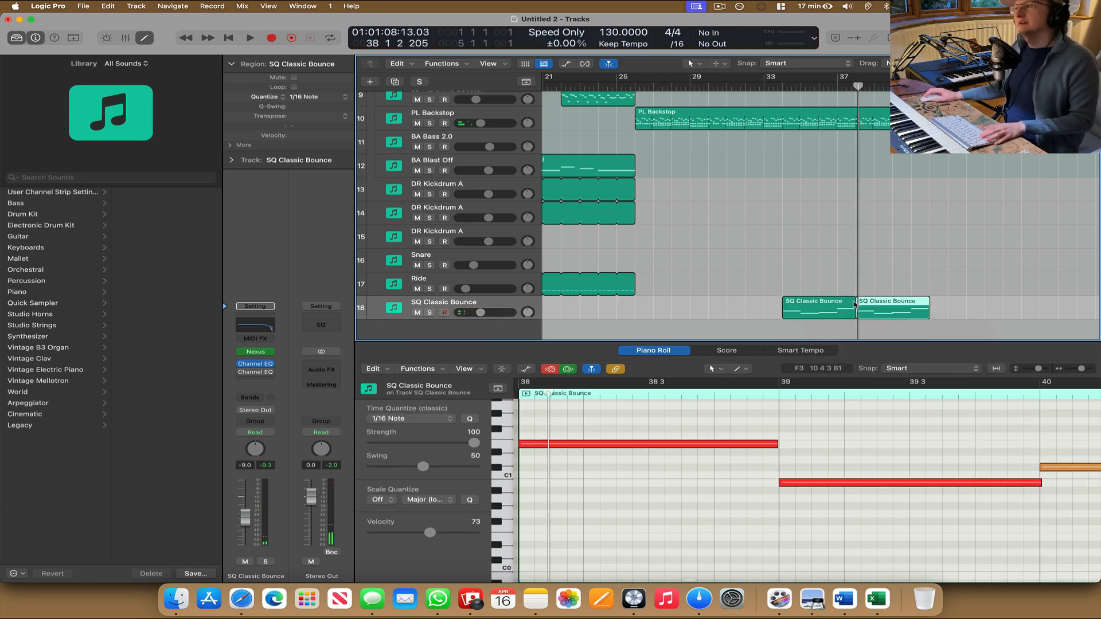
{"action": "left_click", "coordinate": [763, 86]}
{"action": "key", "text": "space"}
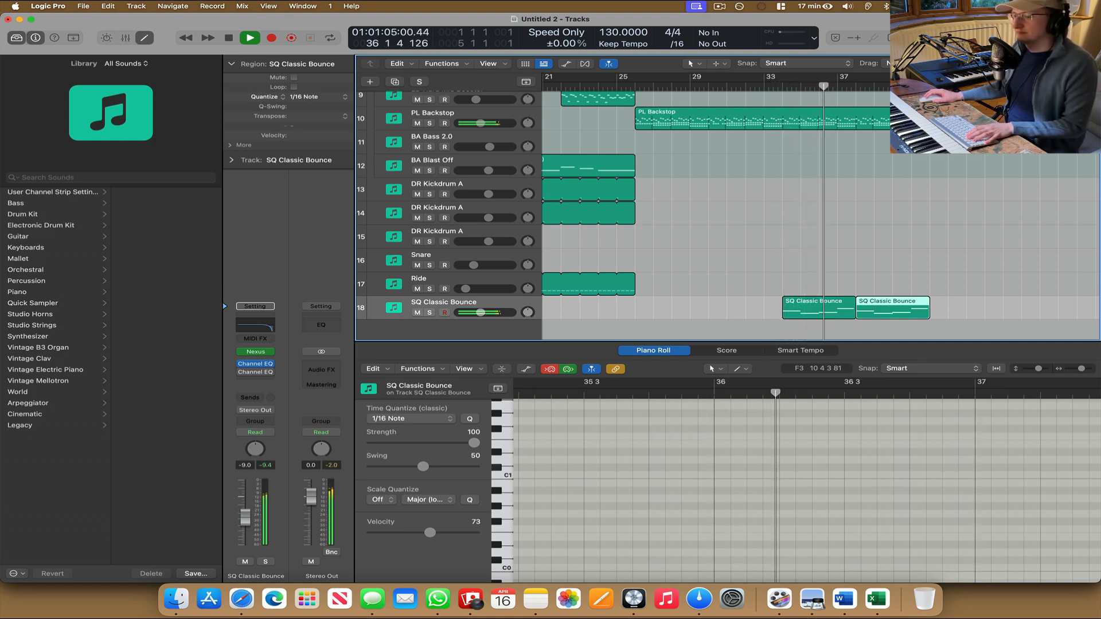
{"action": "key", "text": "space"}
Shorten the notes of the phrase at bar 34 slightly so that each one ends just before the next bar.
{"action": "left_click", "coordinate": [822, 305]}
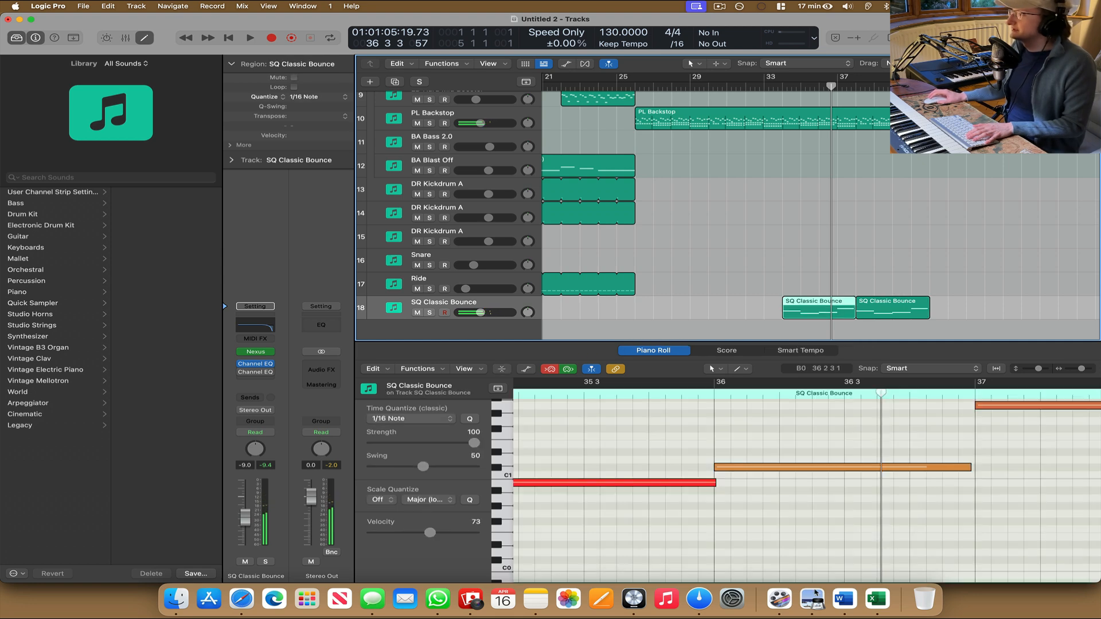
{"action": "scroll", "coordinate": [719, 488], "scroll_direction": "left", "scroll_amount": 5}
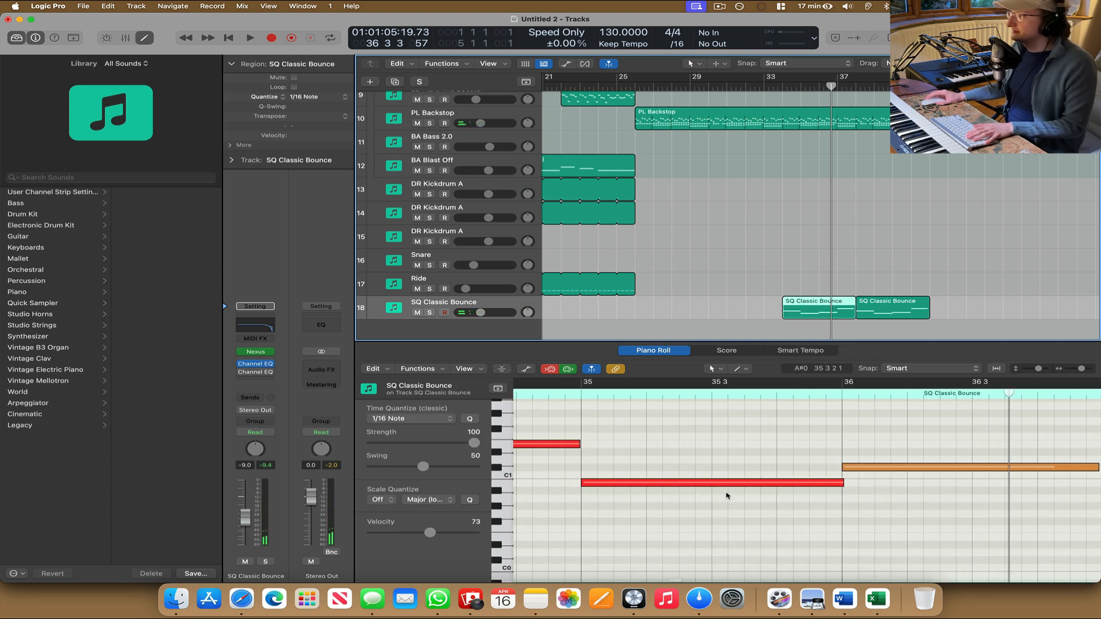
{"action": "scroll", "coordinate": [665, 453], "scroll_direction": "left", "scroll_amount": 5}
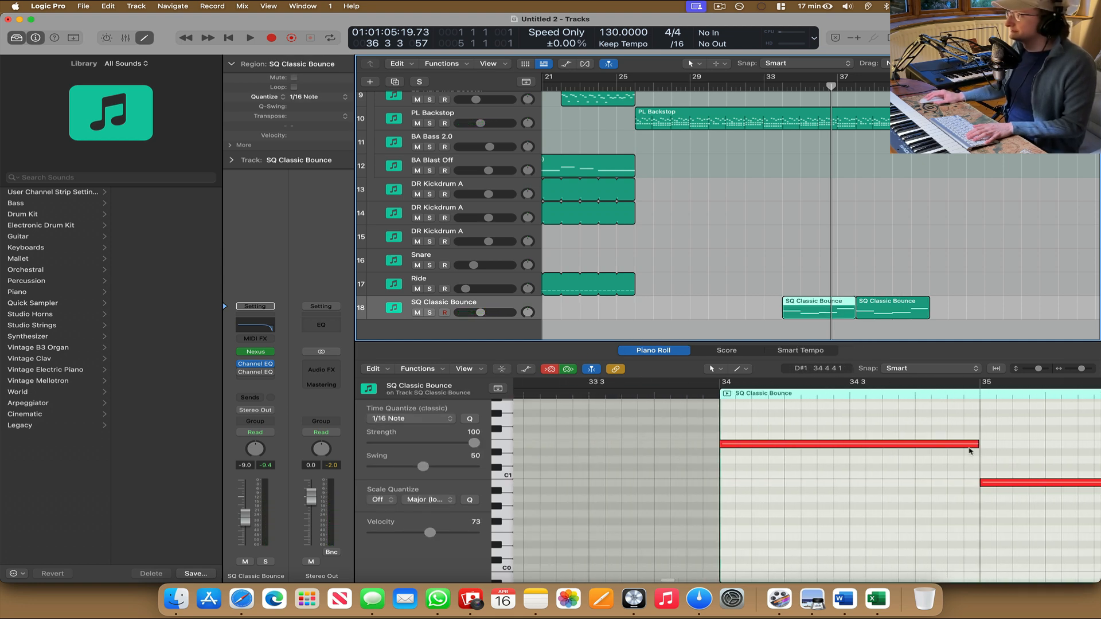
{"action": "left_click", "coordinate": [989, 482]}
{"action": "scroll", "coordinate": [996, 467], "scroll_direction": "right", "scroll_amount": 5}
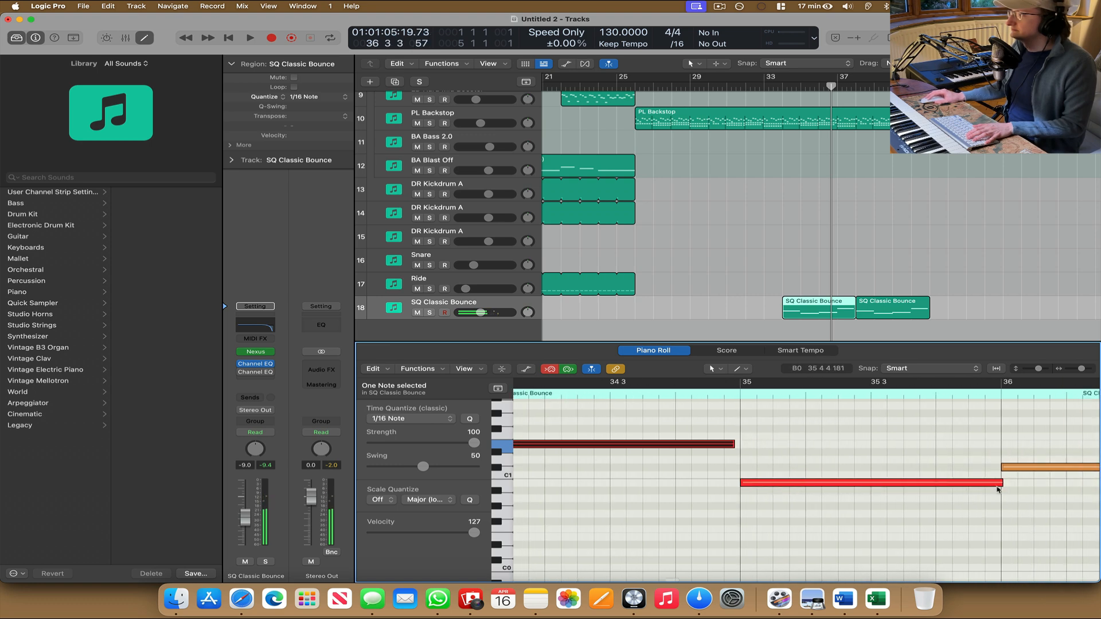
{"action": "left_click_drag", "start_coordinate": [1001, 484], "coordinate": [992, 483]}
{"action": "scroll", "coordinate": [997, 484], "scroll_direction": "right", "scroll_amount": 5}
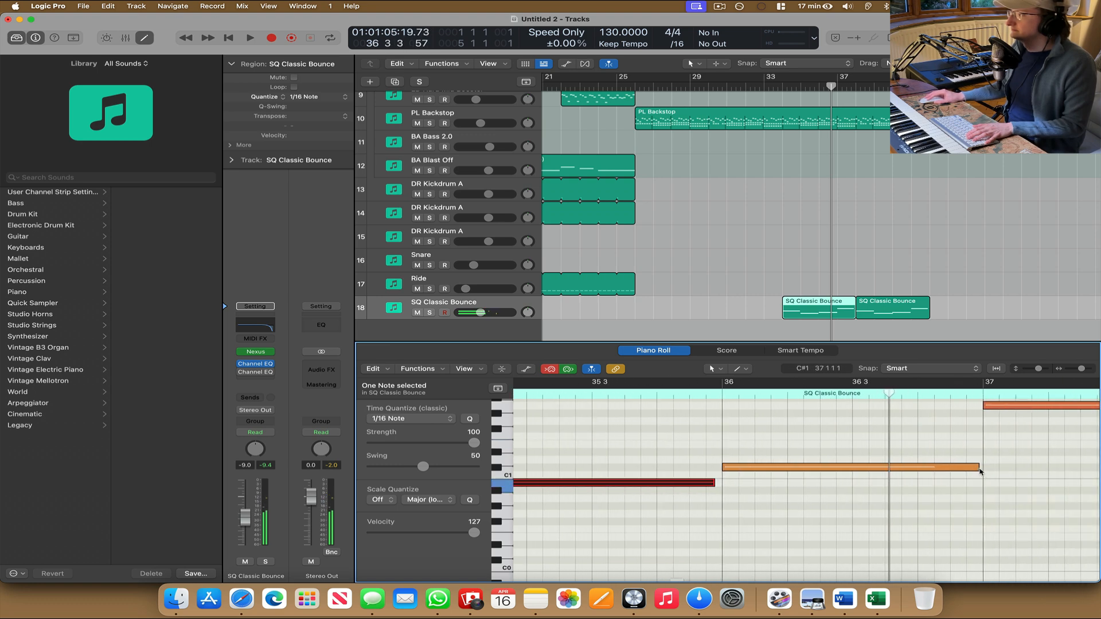
{"action": "left_click", "coordinate": [980, 468]}
{"action": "scroll", "coordinate": [986, 459], "scroll_direction": "right", "scroll_amount": 5}
{"action": "left_click_drag", "start_coordinate": [992, 406], "coordinate": [1010, 406]}
Replace the region at bar 38 with a copy of the edited phrase while playing from bar 33.
{"action": "left_click", "coordinate": [775, 86]}
{"action": "key", "text": "space"}
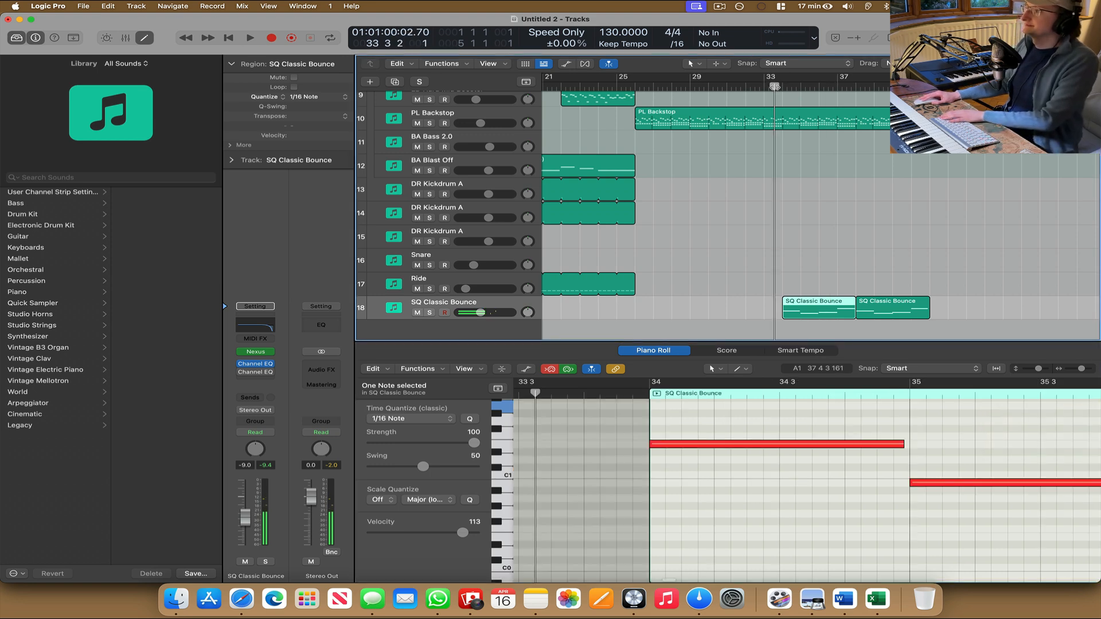
{"action": "left_click", "coordinate": [912, 308]}
{"action": "key", "text": "Delete"}
{"action": "left_click_drag", "start_coordinate": [802, 310], "coordinate": [882, 312]}
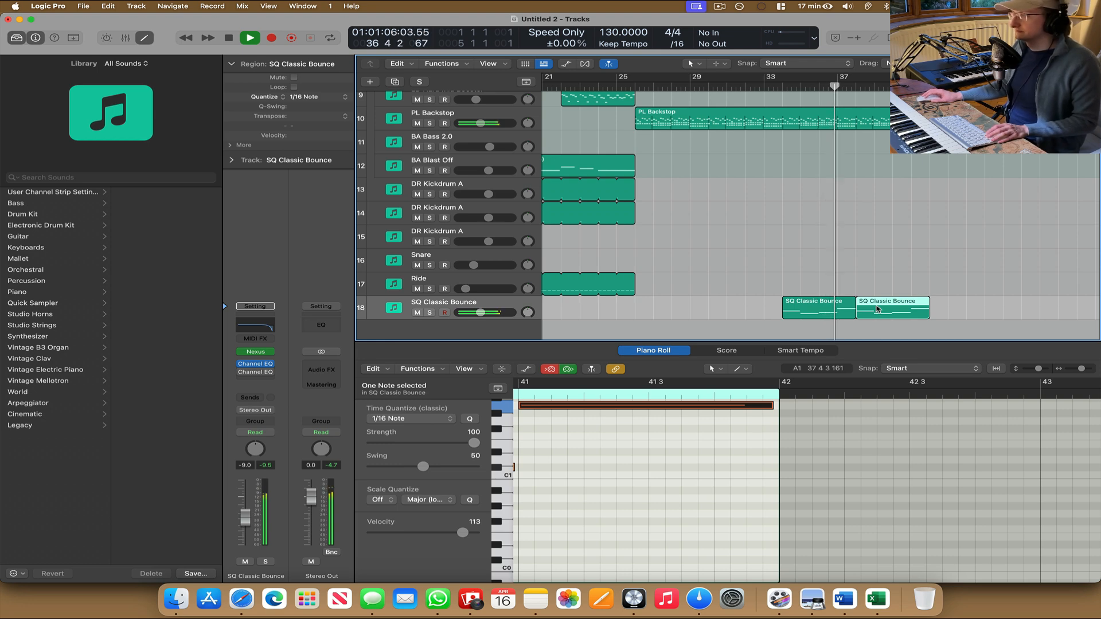
Duplicate the SQ Classic Bounce track and copy the bar 34 phrase to bar 30 on the new track.
{"action": "key", "text": "super+d"}
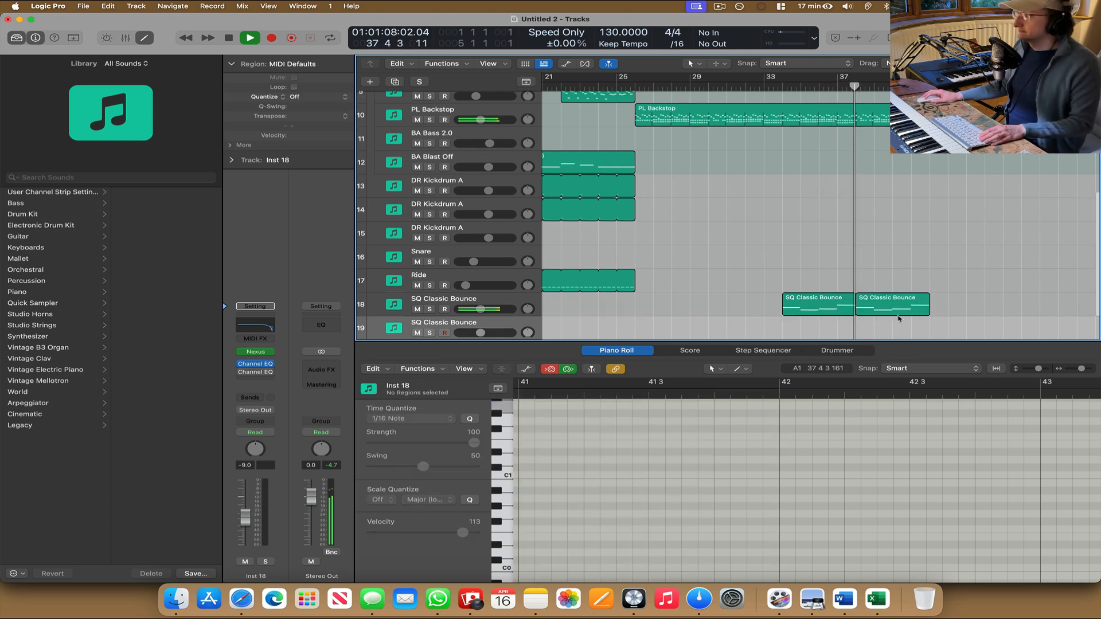
{"action": "scroll", "coordinate": [824, 308], "scroll_direction": "down", "scroll_amount": 2}
{"action": "key", "text": "space"}
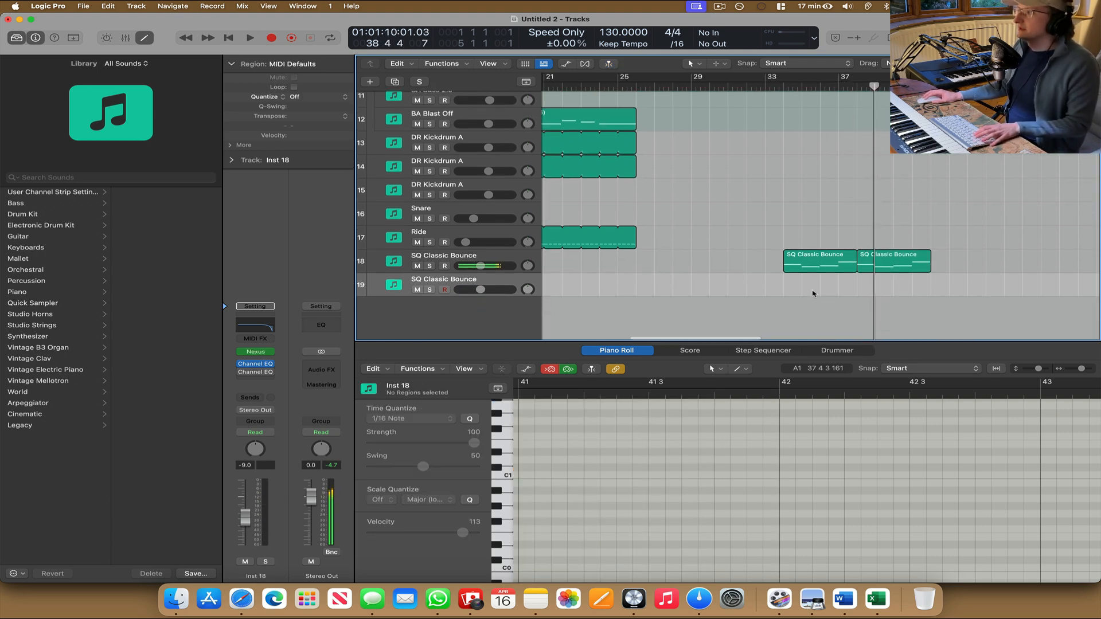
{"action": "left_click_drag", "start_coordinate": [813, 262], "coordinate": [739, 285]}
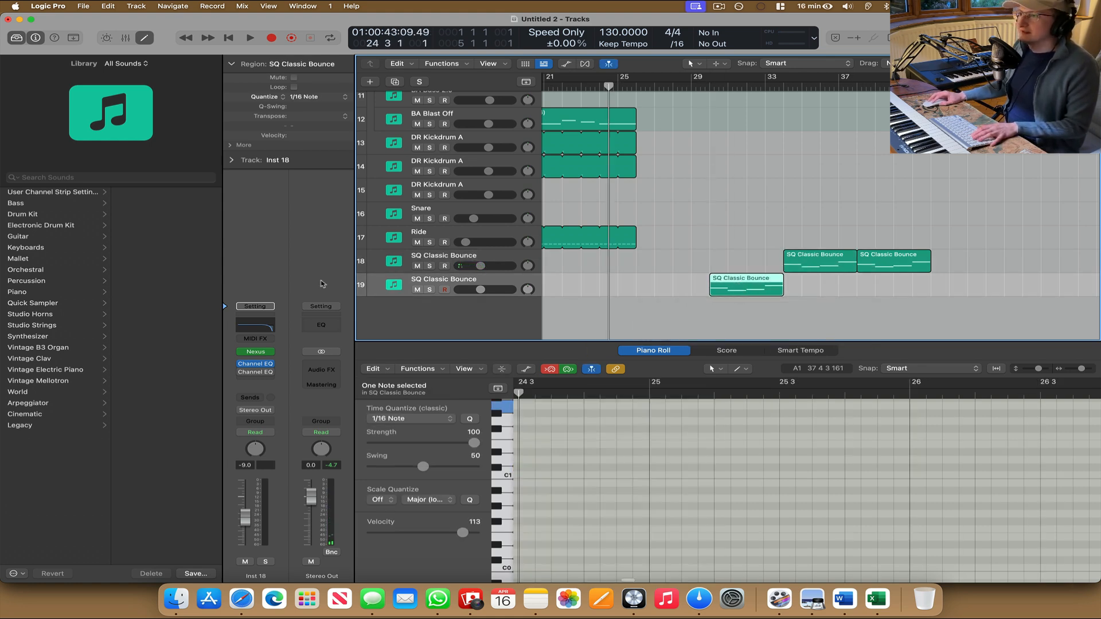
Try a high cut at 74 Hz in the duplicate track's first Channel EQ during playback.
{"action": "key", "text": "space"}
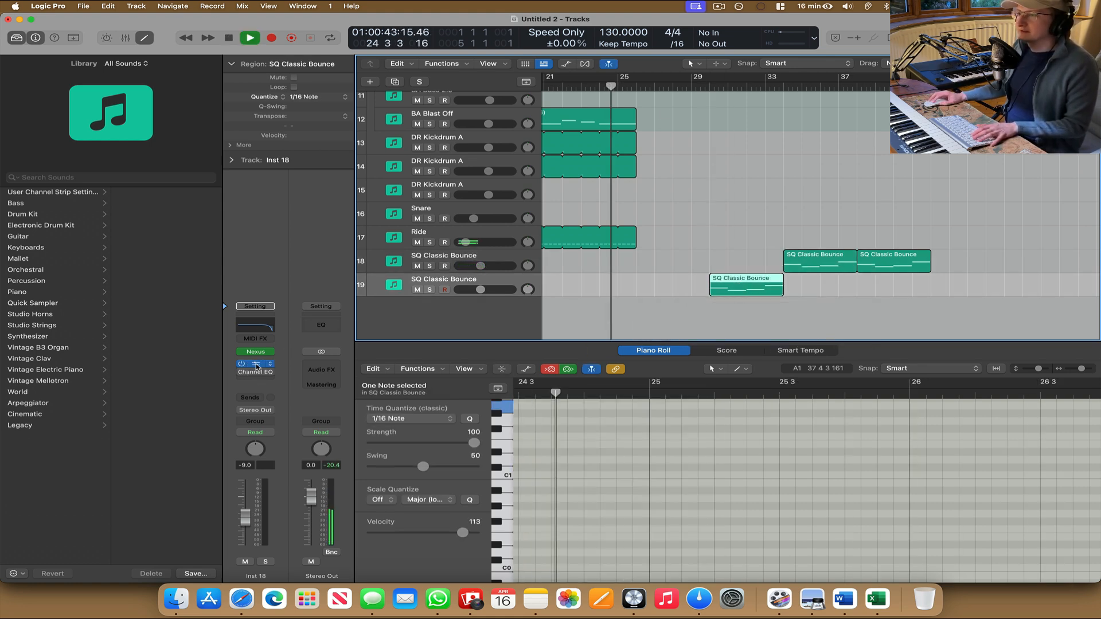
{"action": "left_click", "coordinate": [255, 326]}
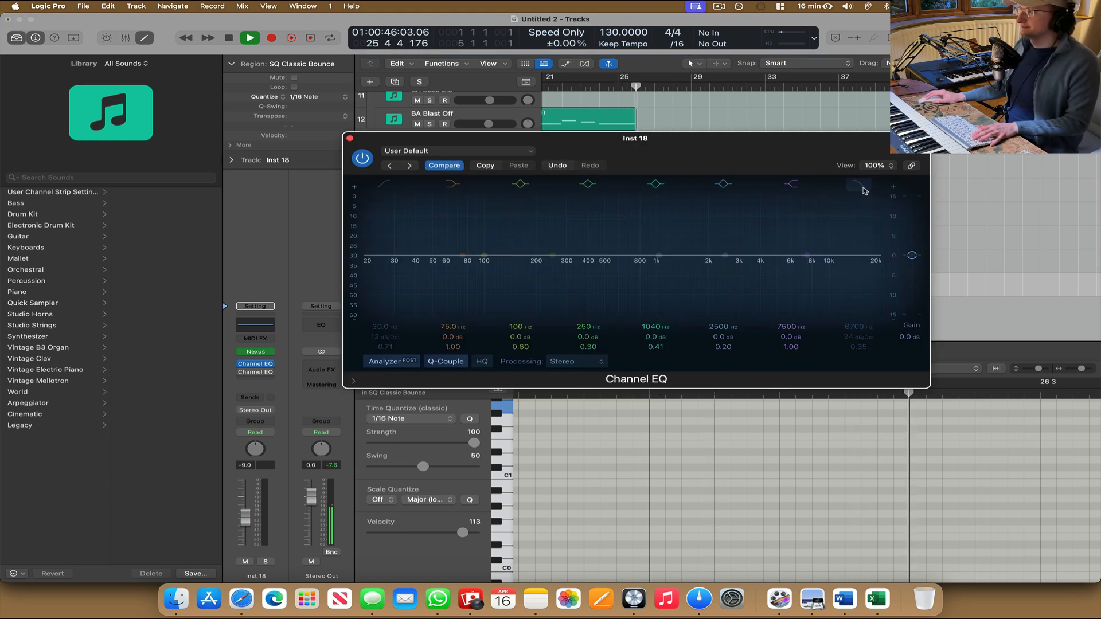
{"action": "left_click_drag", "start_coordinate": [837, 283], "coordinate": [483, 284]}
{"action": "left_click_drag", "start_coordinate": [660, 159], "coordinate": [381, 160]}
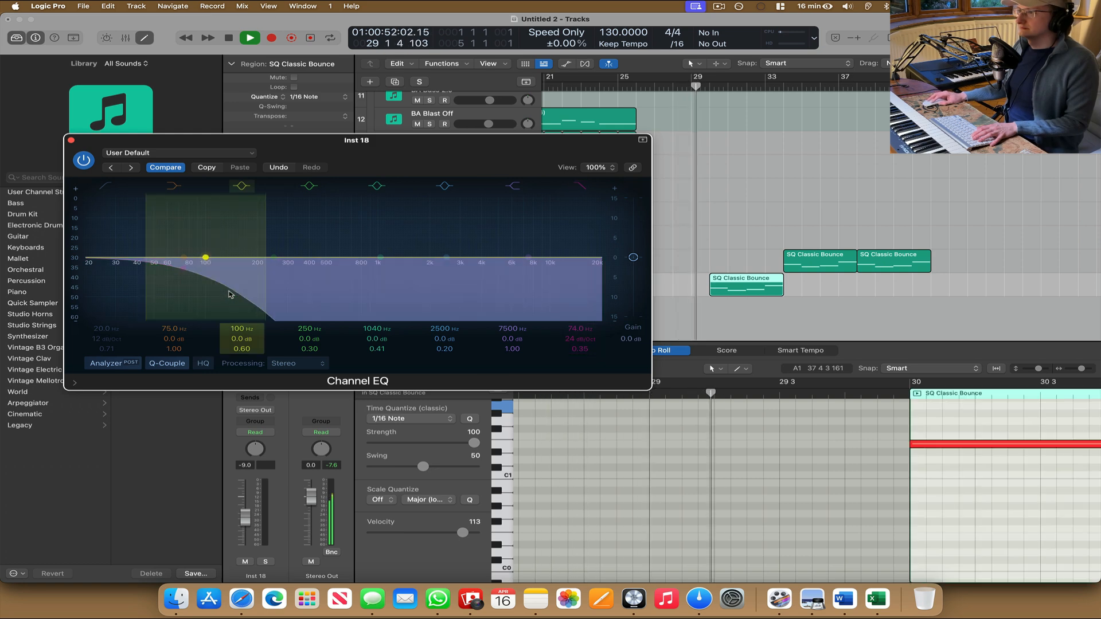
{"action": "left_click_drag", "start_coordinate": [235, 293], "coordinate": [431, 292]}
{"action": "key", "text": "space"}
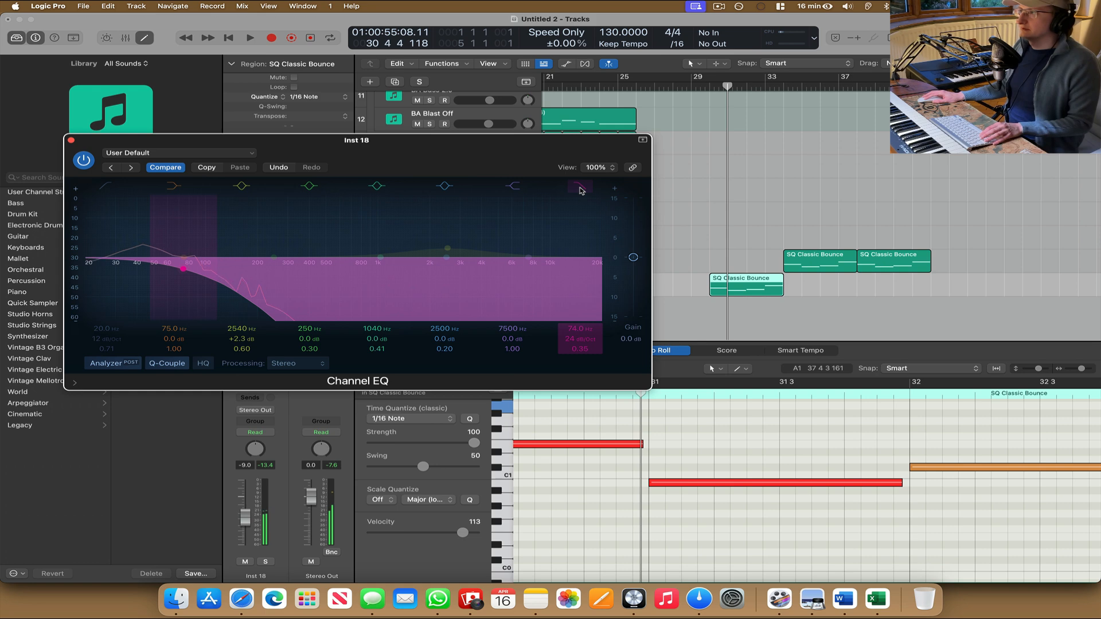
Recall the Channel EQ's default settings and set the duplicate track's automation mode to Latch.
{"action": "left_click", "coordinate": [166, 155]}
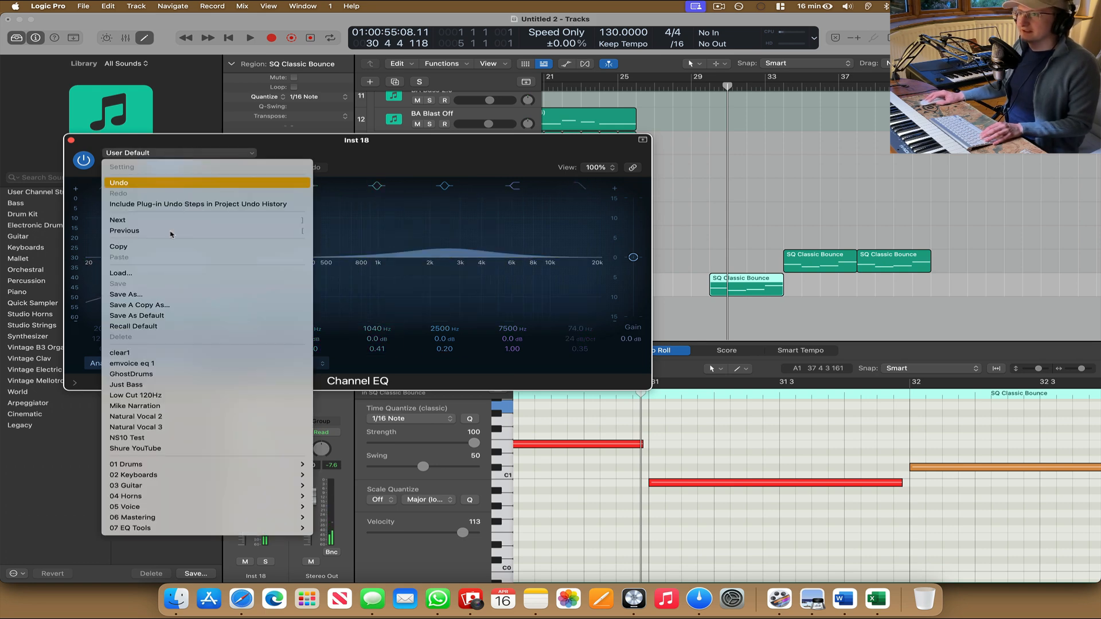
{"action": "left_click", "coordinate": [167, 326]}
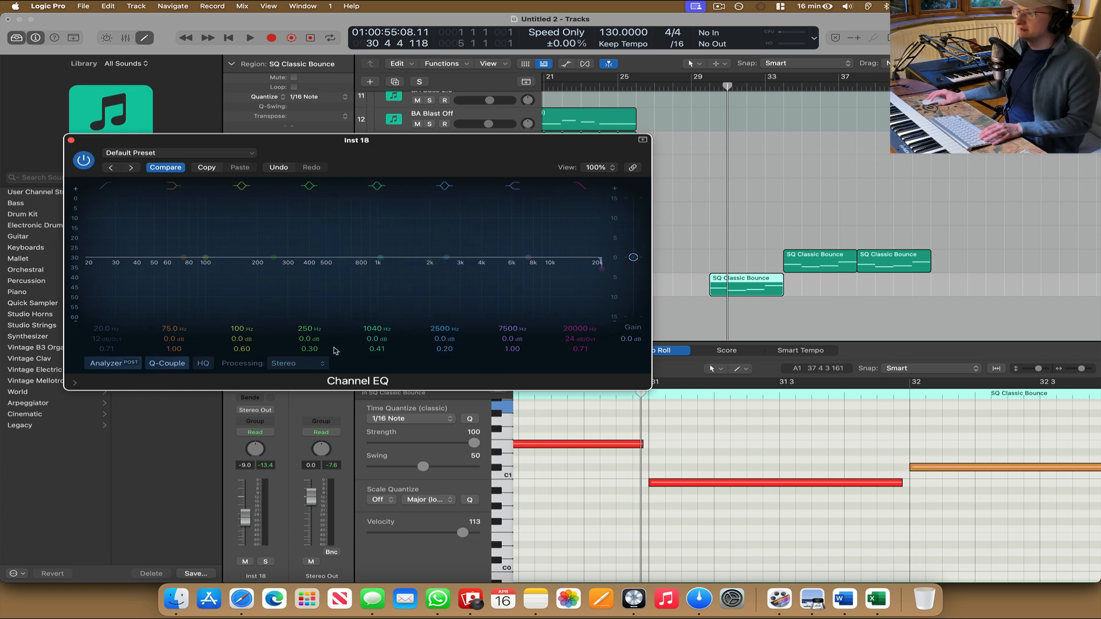
{"action": "left_click", "coordinate": [256, 433]}
{"action": "left_click", "coordinate": [258, 458]}
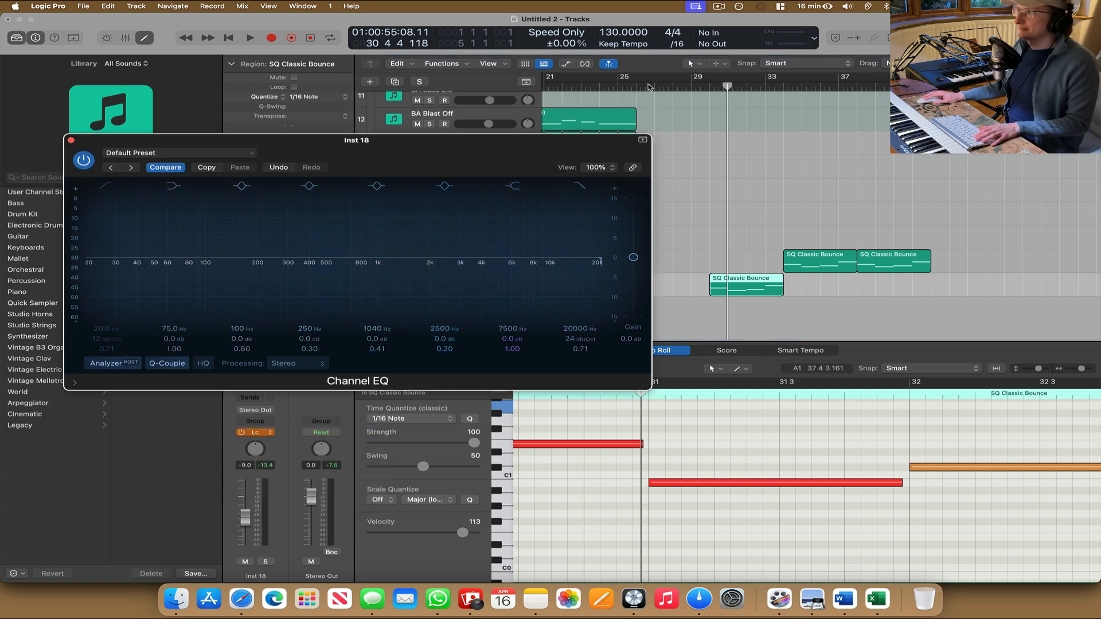
Record Channel EQ high-cut automation during playback from bar 26, ending at 1080 Hz with a Q of 0.15.
{"action": "left_click", "coordinate": [641, 86]}
{"action": "key", "text": "space"}
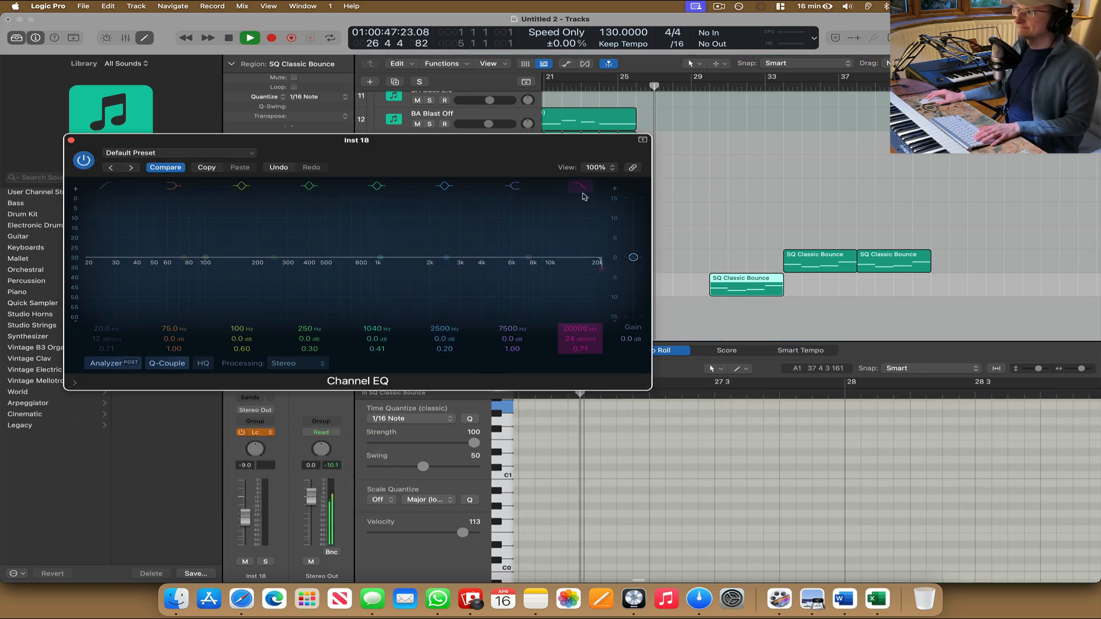
{"action": "left_click_drag", "start_coordinate": [601, 268], "coordinate": [383, 299]}
{"action": "key", "text": "space"}
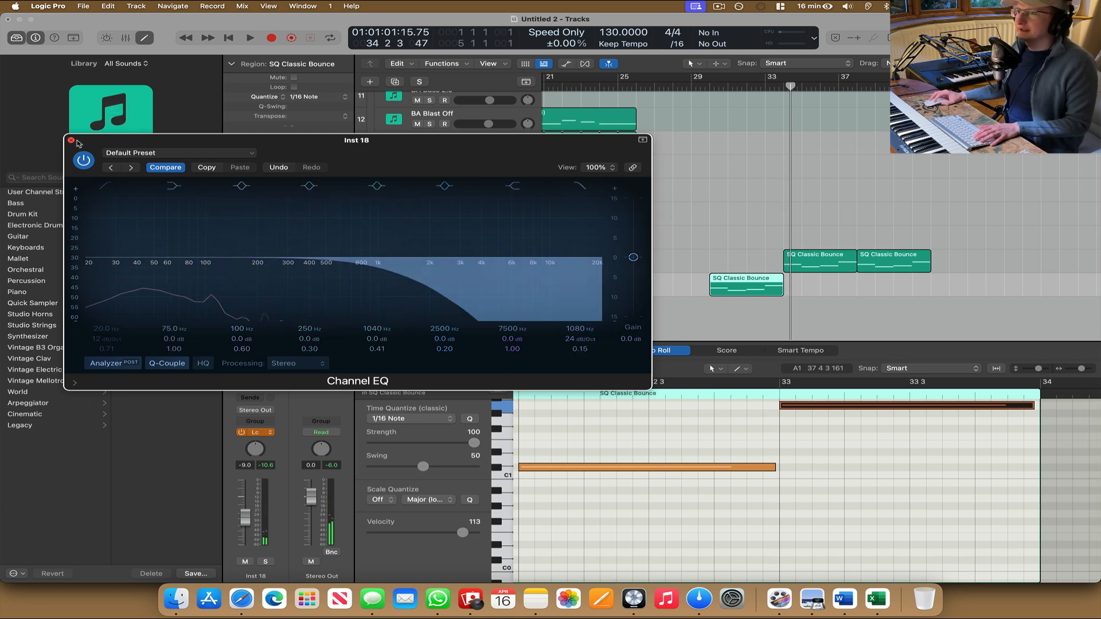
Replace the recorded high-cut frequency automation over the bar 30 phrase with a straight ramp from 236 Hz to 20000 Hz at bar 34.
{"action": "left_click", "coordinate": [71, 141]}
{"action": "left_click", "coordinate": [568, 64]}
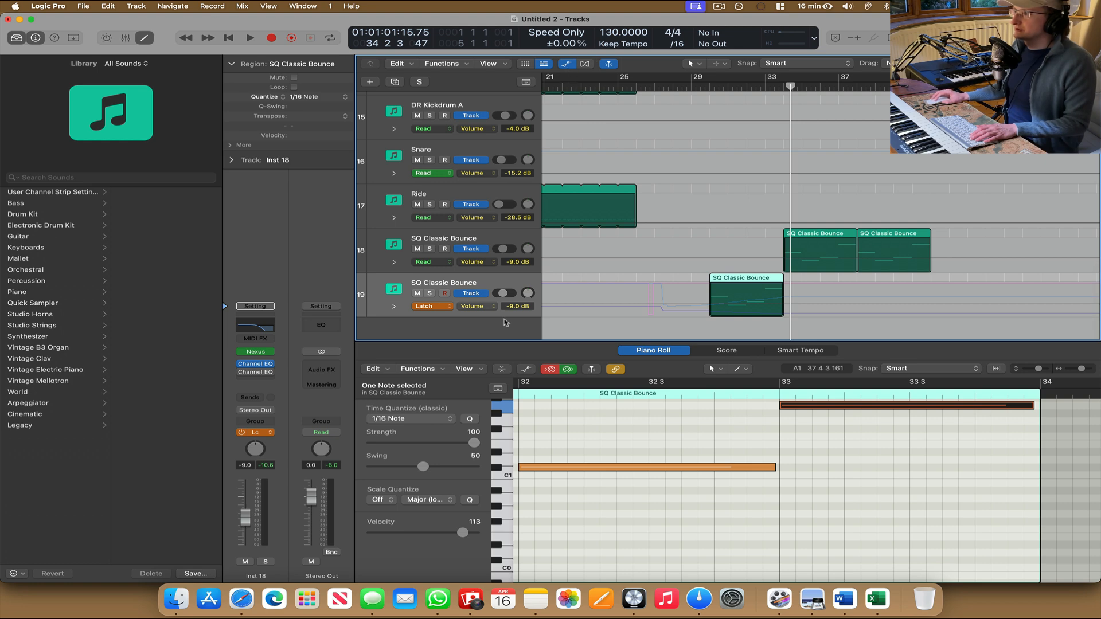
{"action": "left_click", "coordinate": [480, 307]}
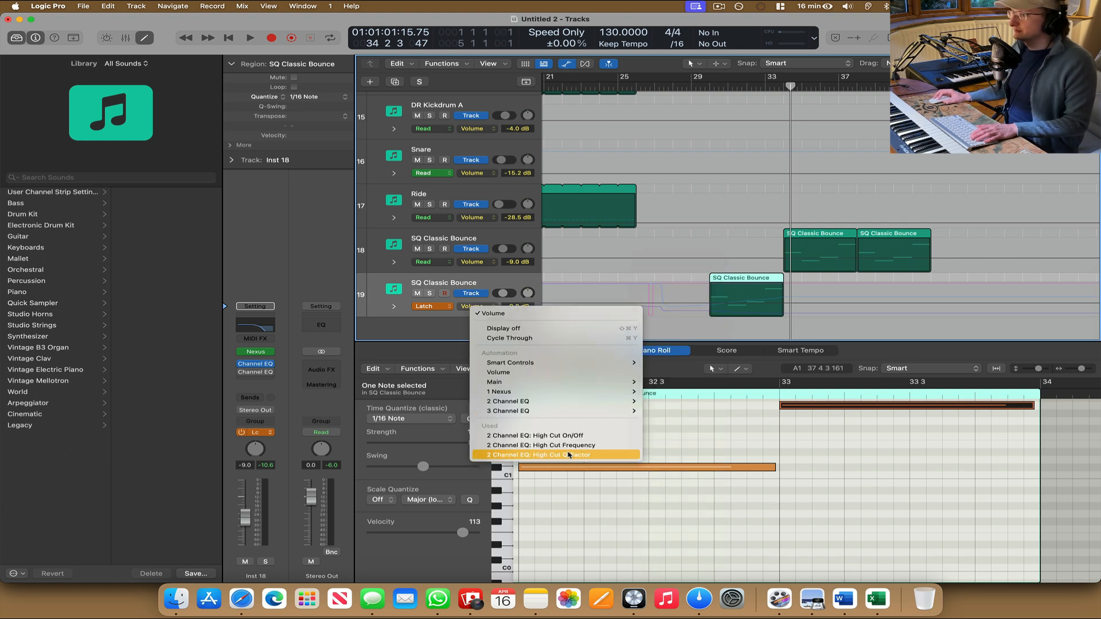
{"action": "left_click", "coordinate": [590, 445]}
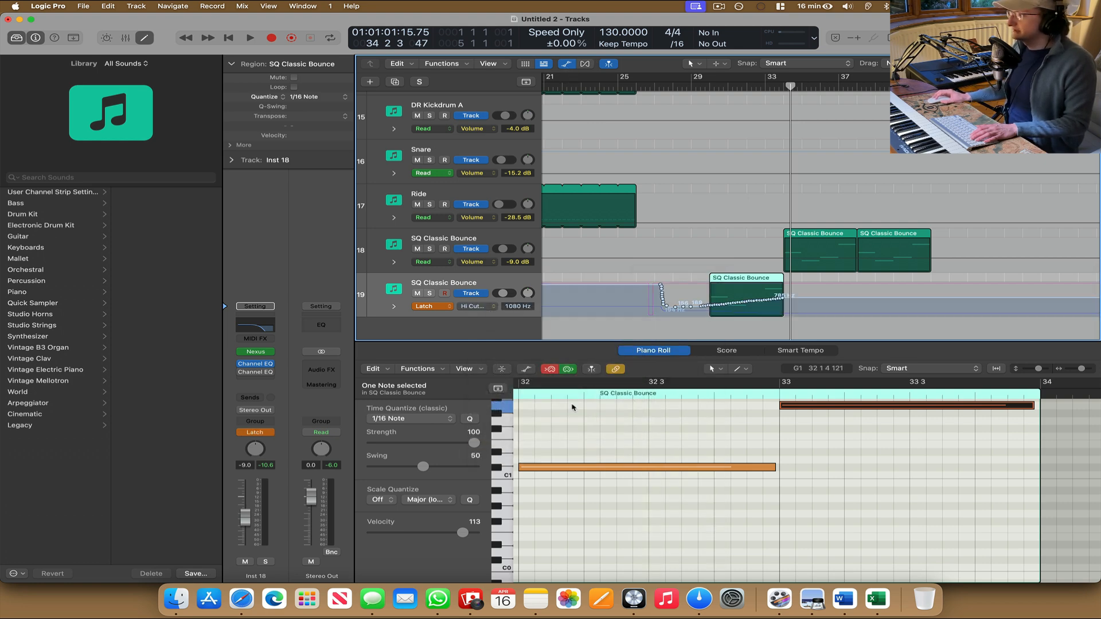
{"action": "left_click_drag", "start_coordinate": [714, 309], "coordinate": [786, 284]}
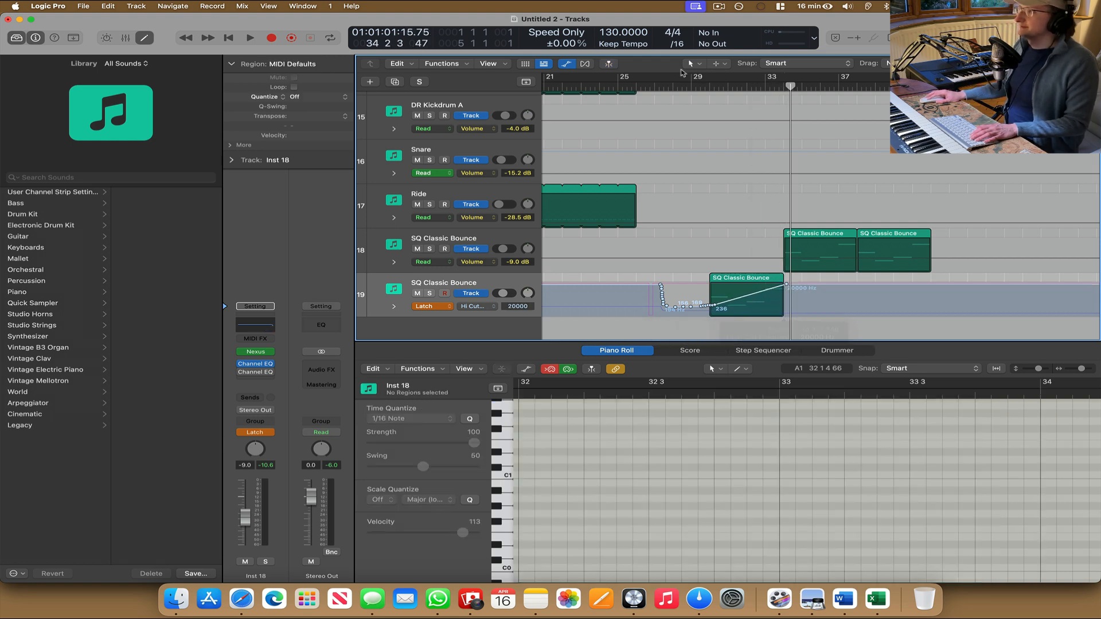
Play the bar 30 phrase with the automation lanes hidden to hear its filter sweep, and select its region.
{"action": "left_click_drag", "start_coordinate": [696, 85], "coordinate": [697, 85]}
{"action": "key", "text": "space"}
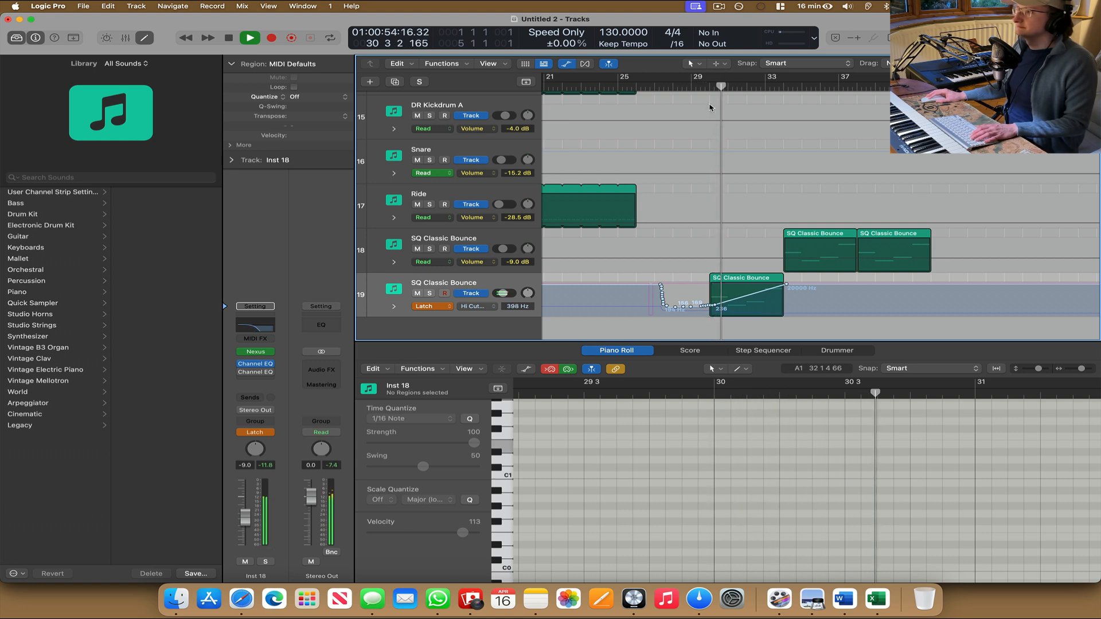
{"action": "left_click", "coordinate": [566, 64]}
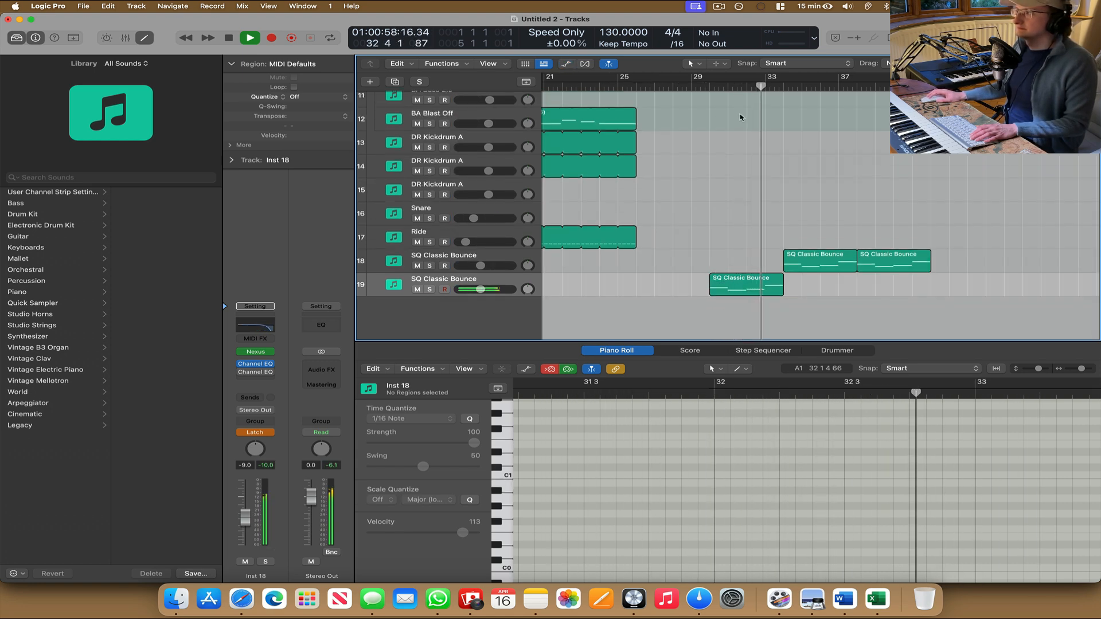
{"action": "key", "text": "space"}
{"action": "key", "text": "space"}
{"action": "left_click", "coordinate": [765, 289]}
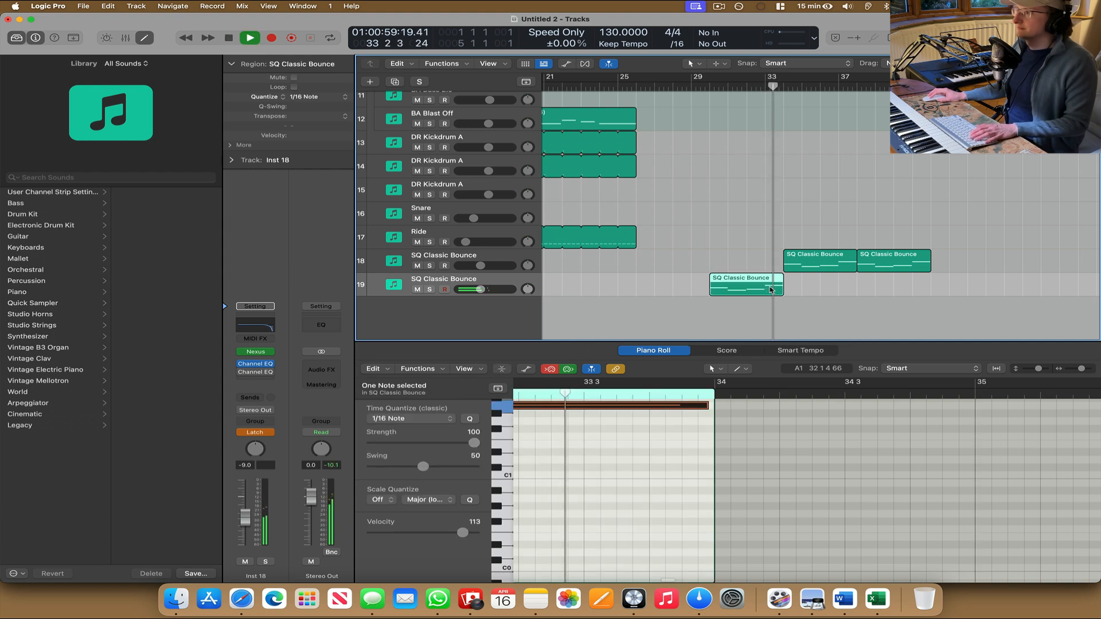
Display the Mute automation lane for the duplicate SQ Classic Bounce track, zoomed in around bars 30 to 34.
{"action": "left_click", "coordinate": [565, 64]}
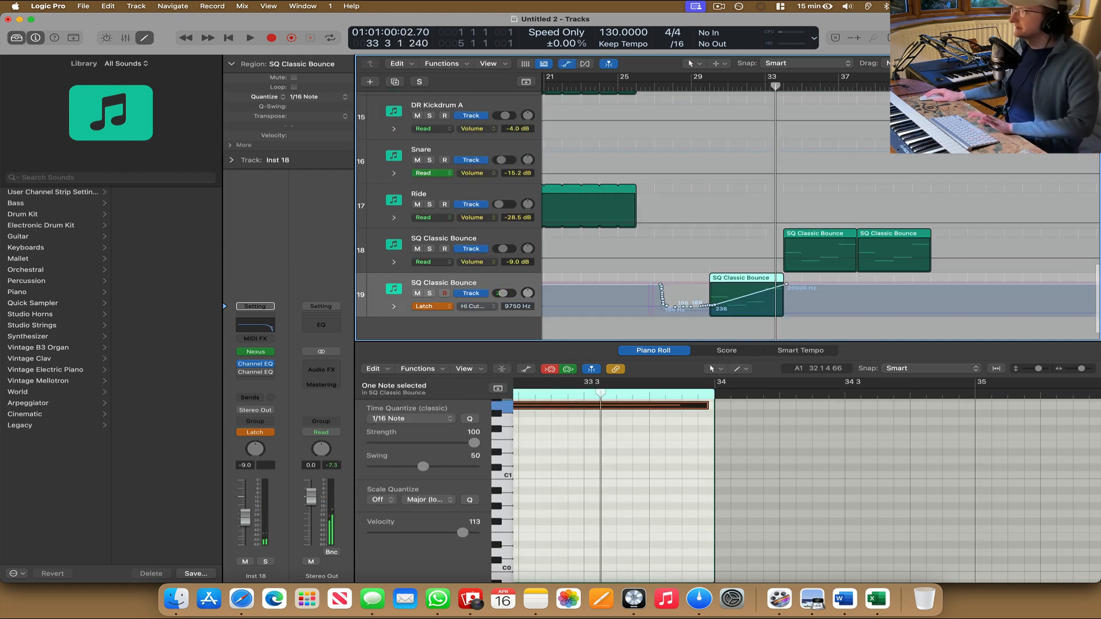
{"action": "left_click_drag", "start_coordinate": [1074, 64], "coordinate": [1077, 64]}
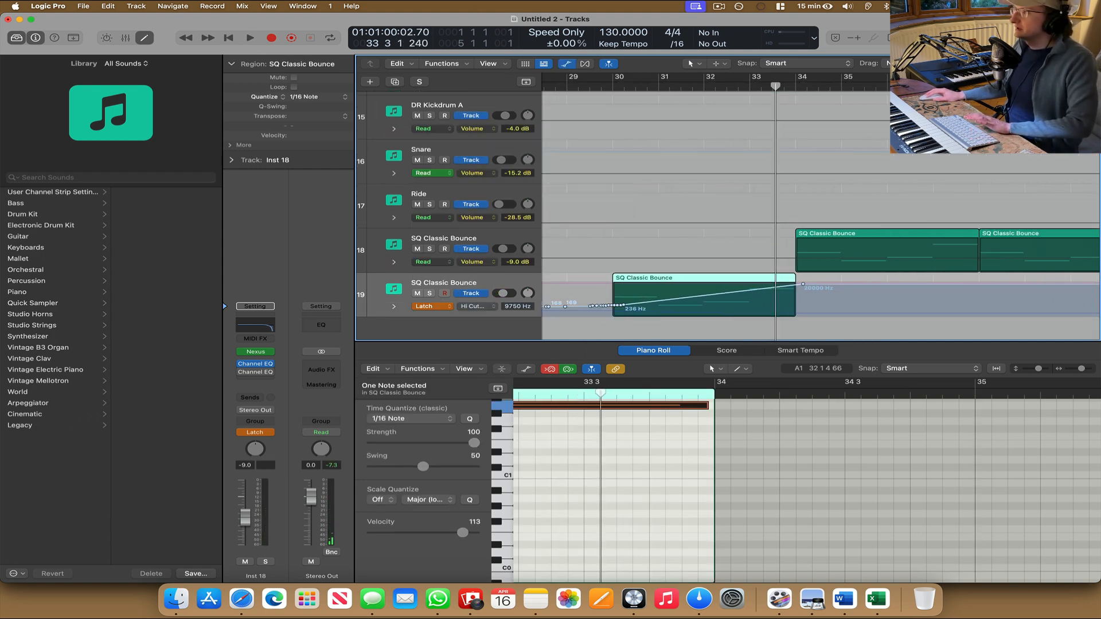
{"action": "left_click", "coordinate": [431, 307]}
{"action": "left_click", "coordinate": [402, 237]}
{"action": "left_click", "coordinate": [476, 309]}
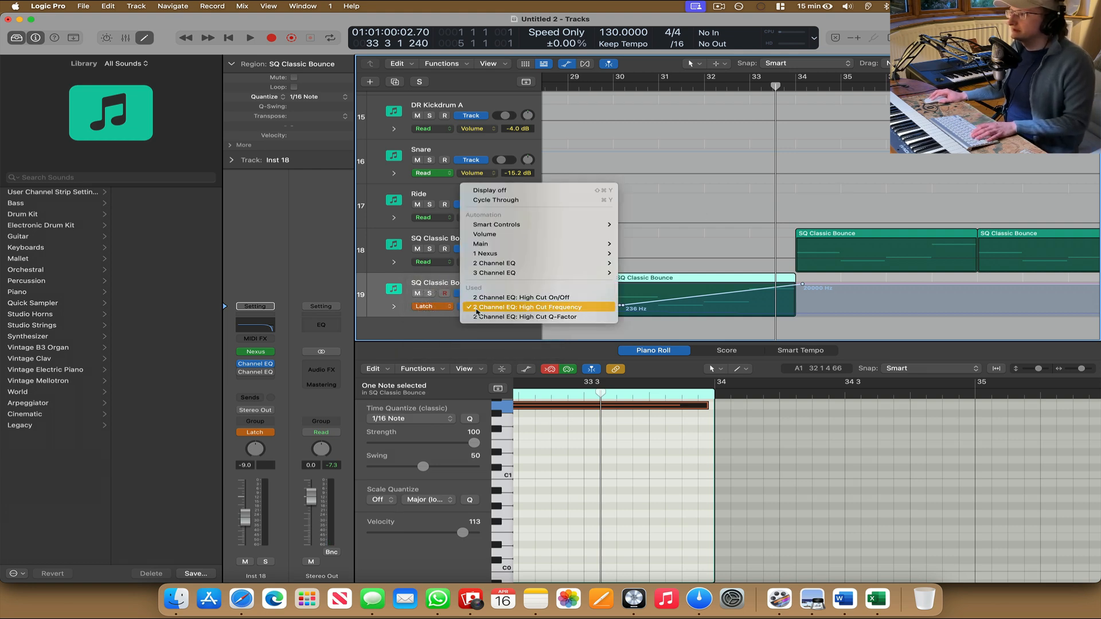
{"action": "left_click", "coordinate": [471, 308]}
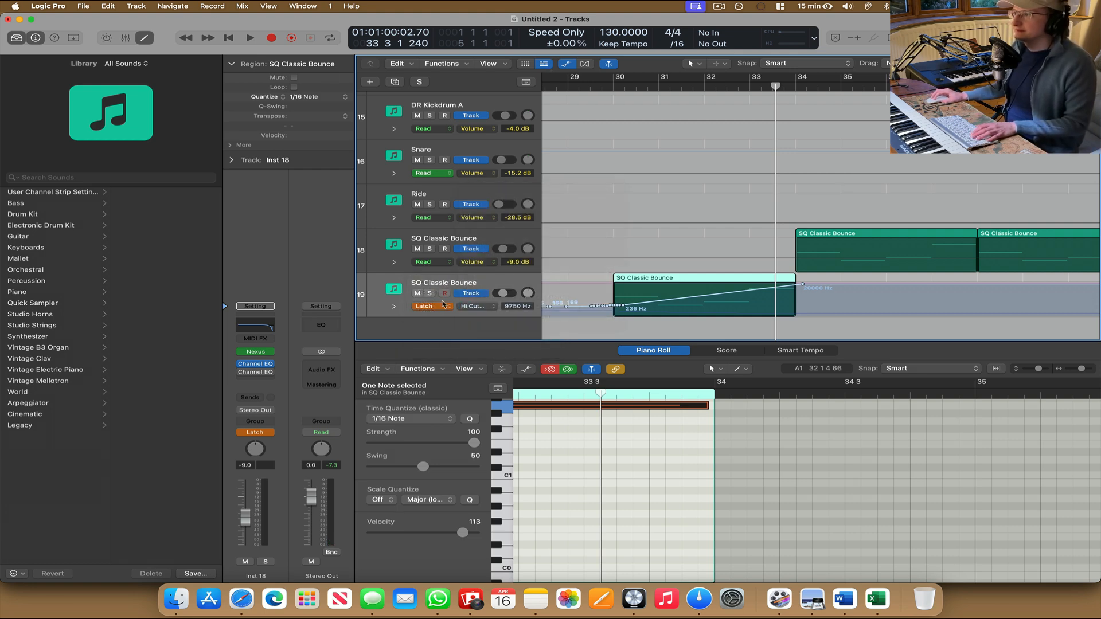
{"action": "left_click", "coordinate": [464, 306]}
{"action": "left_click", "coordinate": [463, 307]}
{"action": "left_click", "coordinate": [476, 307]}
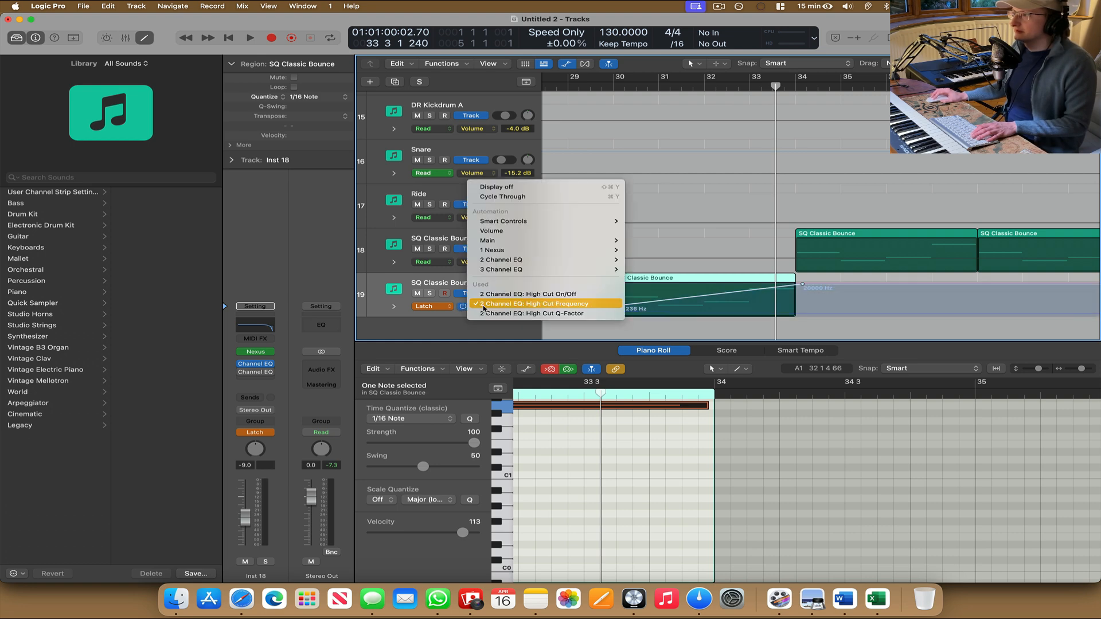
{"action": "mouse_move", "coordinate": [524, 243]}
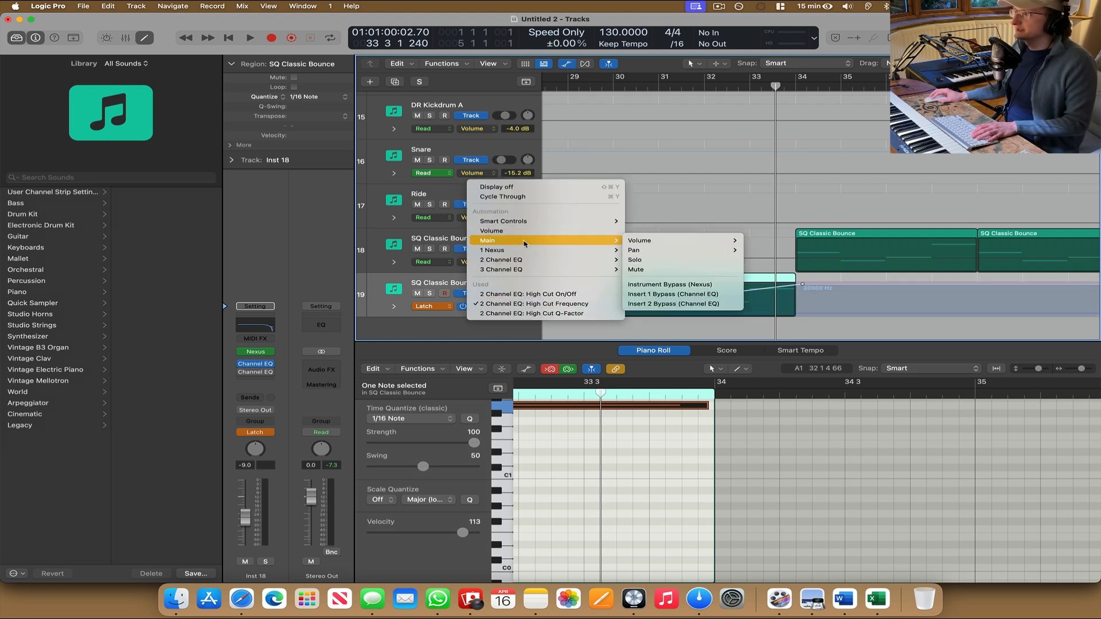
{"action": "left_click", "coordinate": [668, 268]}
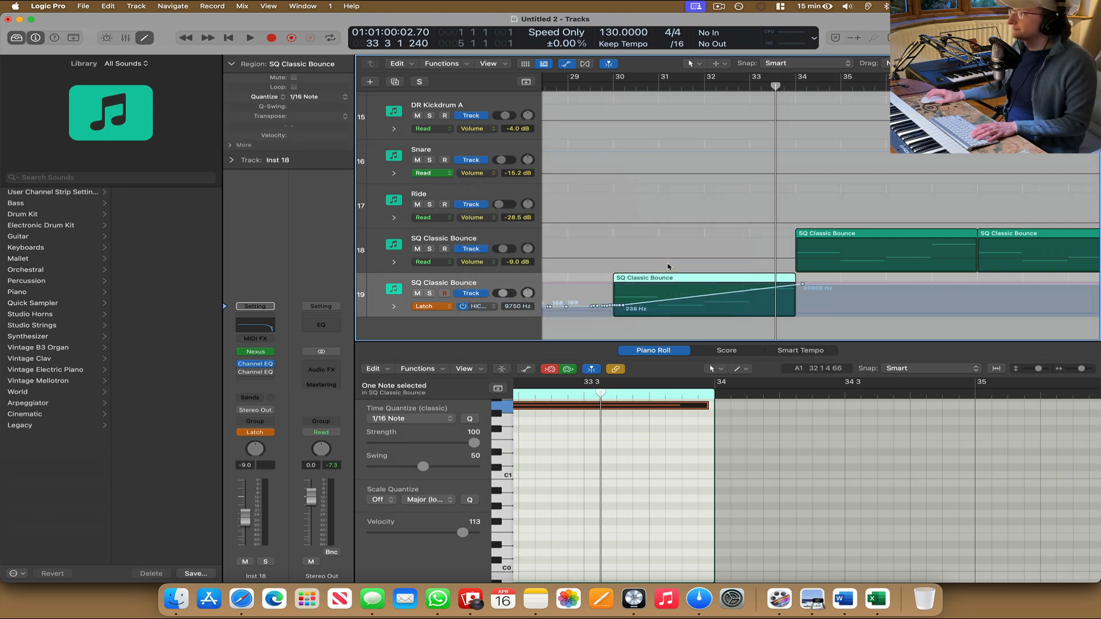
Add Mute automation points to the duplicate SQ Classic Bounce track so the phrase cuts out just before bar 34.
{"action": "right_click", "coordinate": [770, 303]}
{"action": "left_click", "coordinate": [794, 394]}
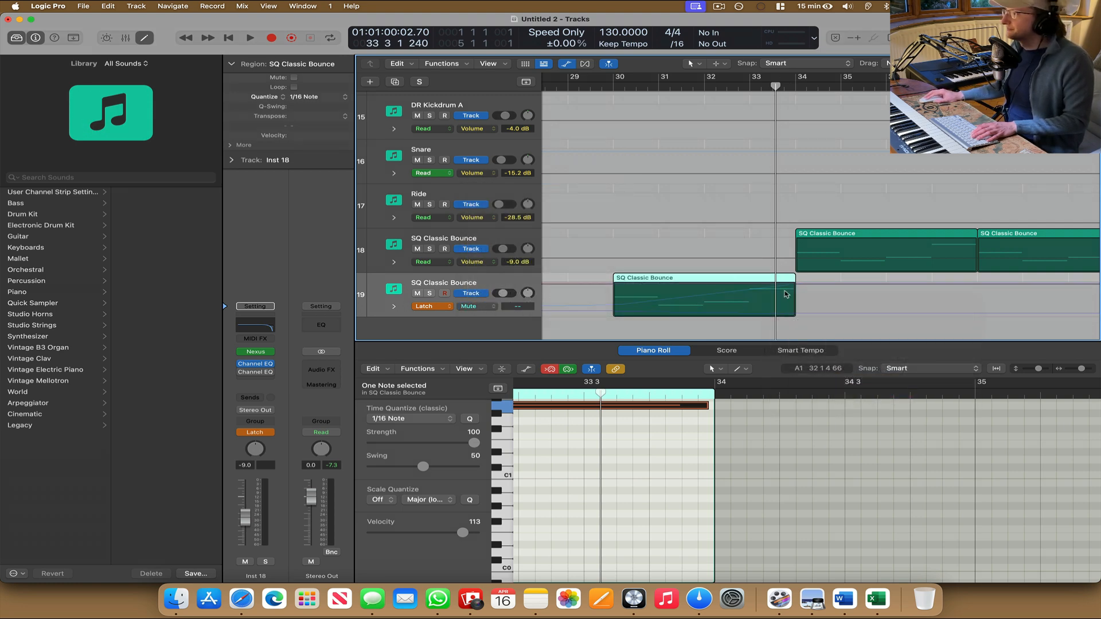
{"action": "key", "text": "p"}
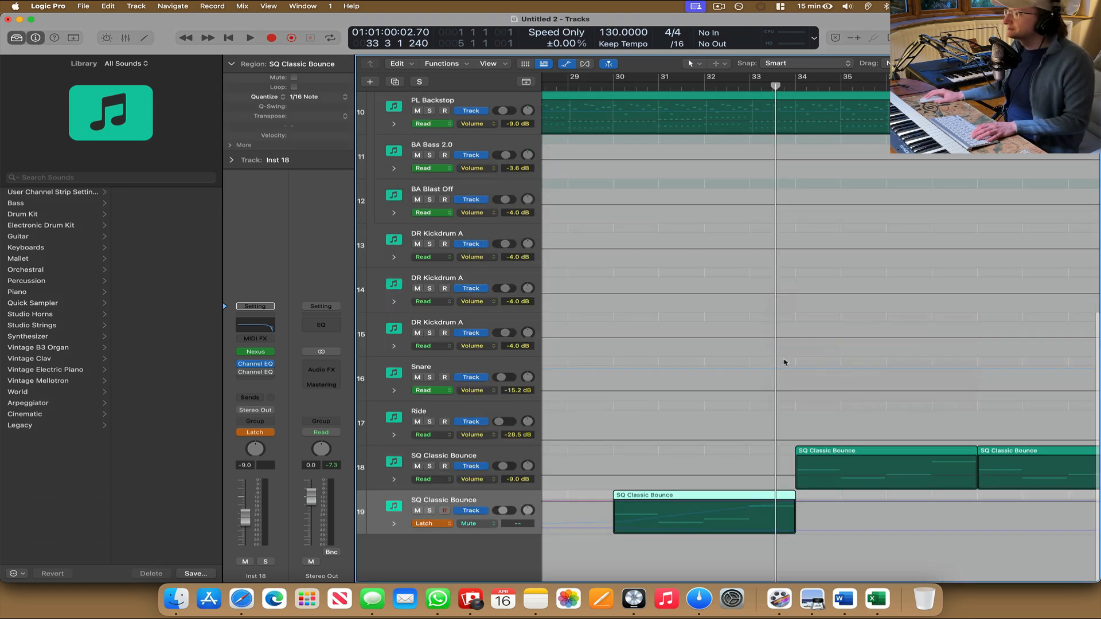
{"action": "left_click", "coordinate": [784, 502]}
{"action": "left_click_drag", "start_coordinate": [785, 502], "coordinate": [785, 534]}
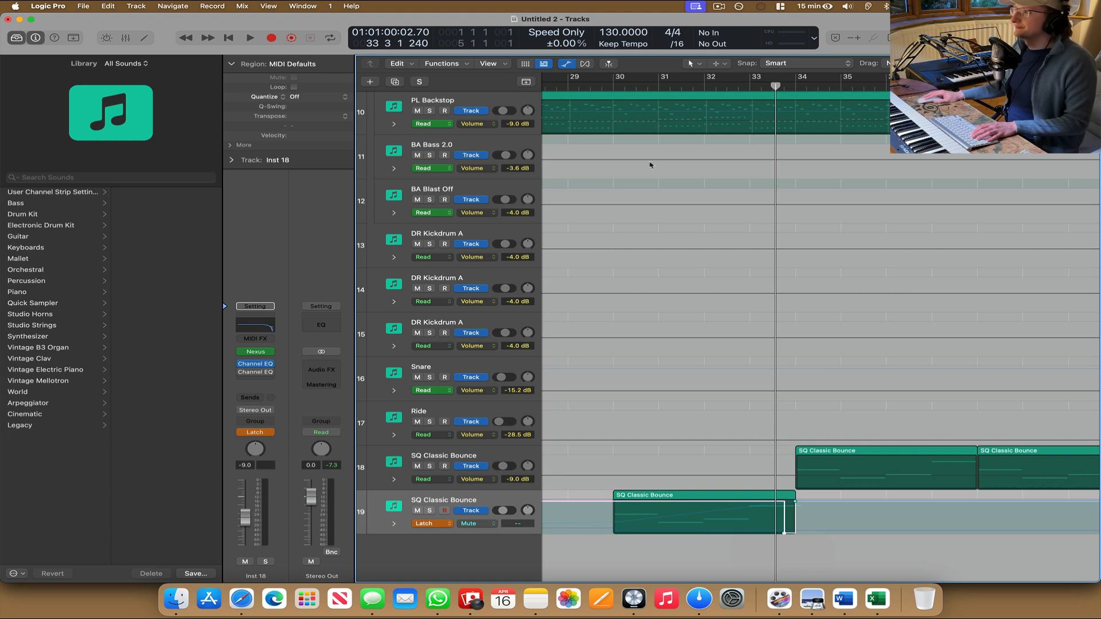
Play from bar 30 past bar 34 to hear the muted gap, and hide the automation lanes.
{"action": "double_click", "coordinate": [609, 96]}
{"action": "double_click", "coordinate": [606, 86]}
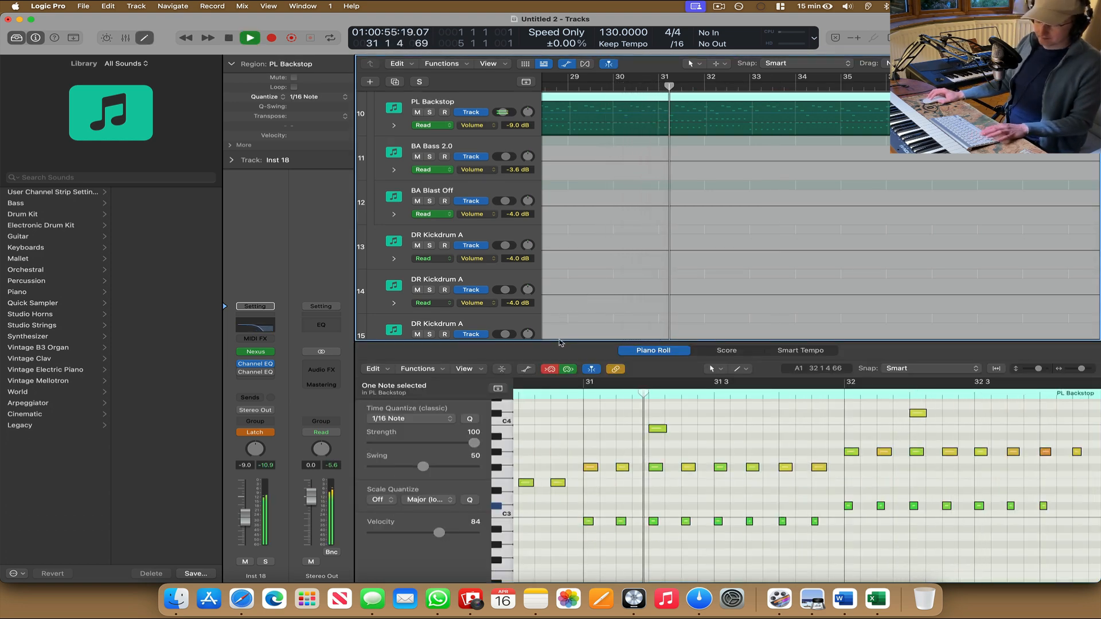
{"action": "key", "text": "x"}
{"action": "key", "text": "x"}
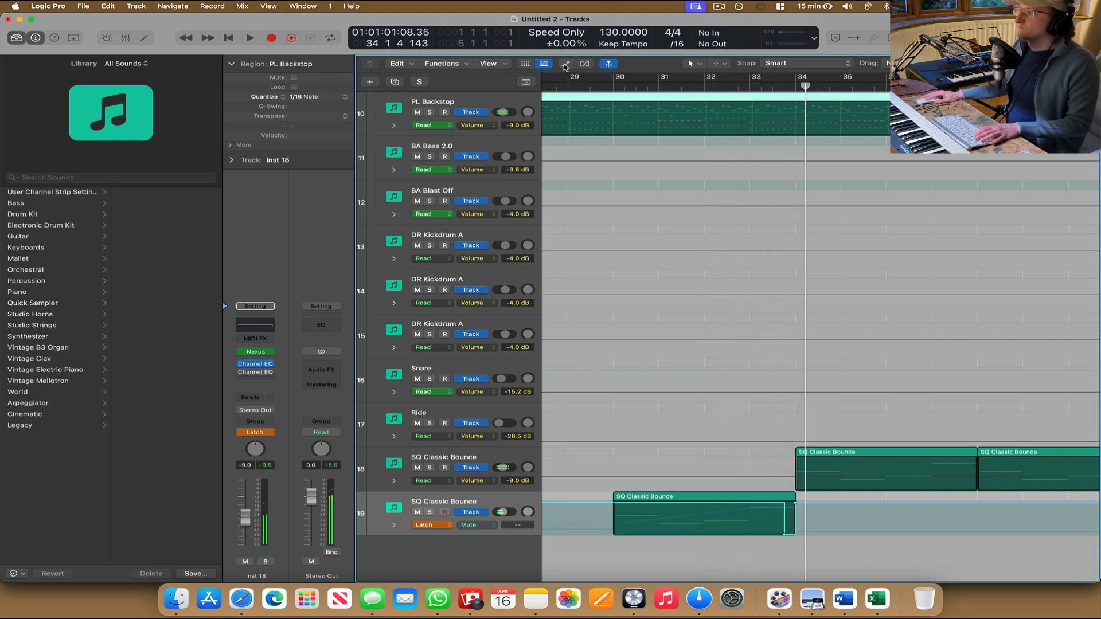
{"action": "left_click", "coordinate": [565, 65]}
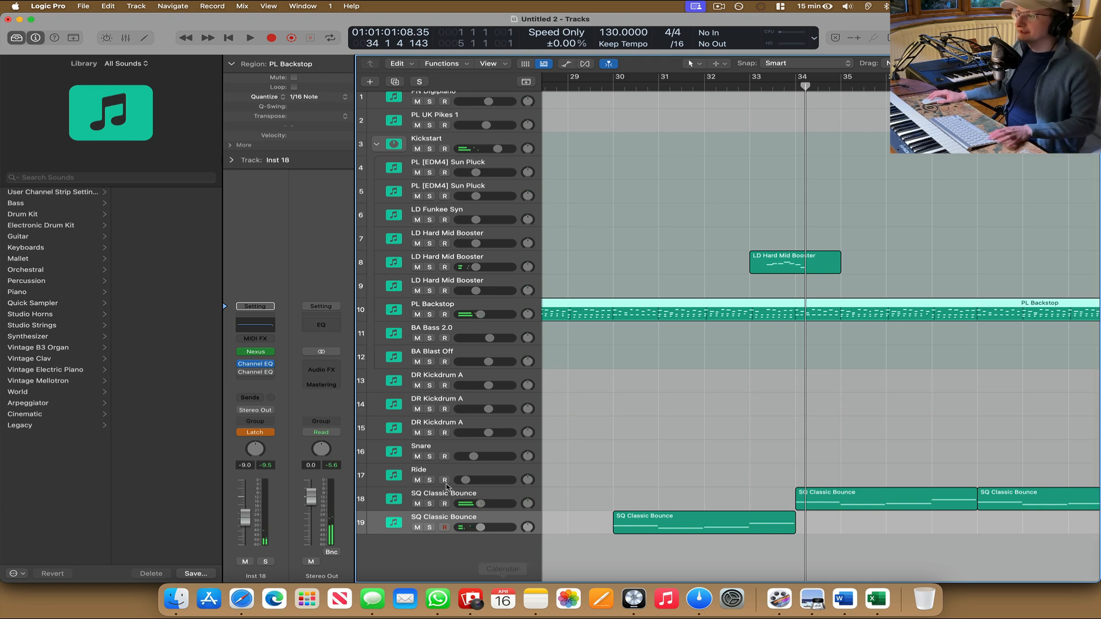
Duplicate the original SQ Classic Bounce track without its regions and place the playhead just before bar 30.
{"action": "left_click", "coordinate": [483, 503]}
{"action": "key", "text": "super+d"}
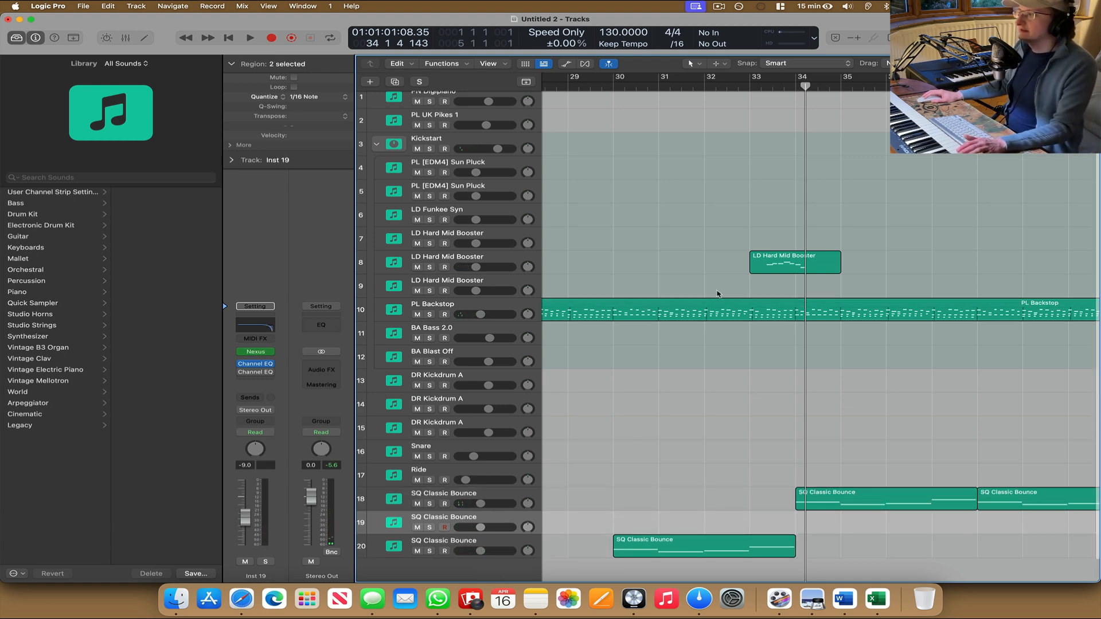
{"action": "left_click", "coordinate": [609, 90]}
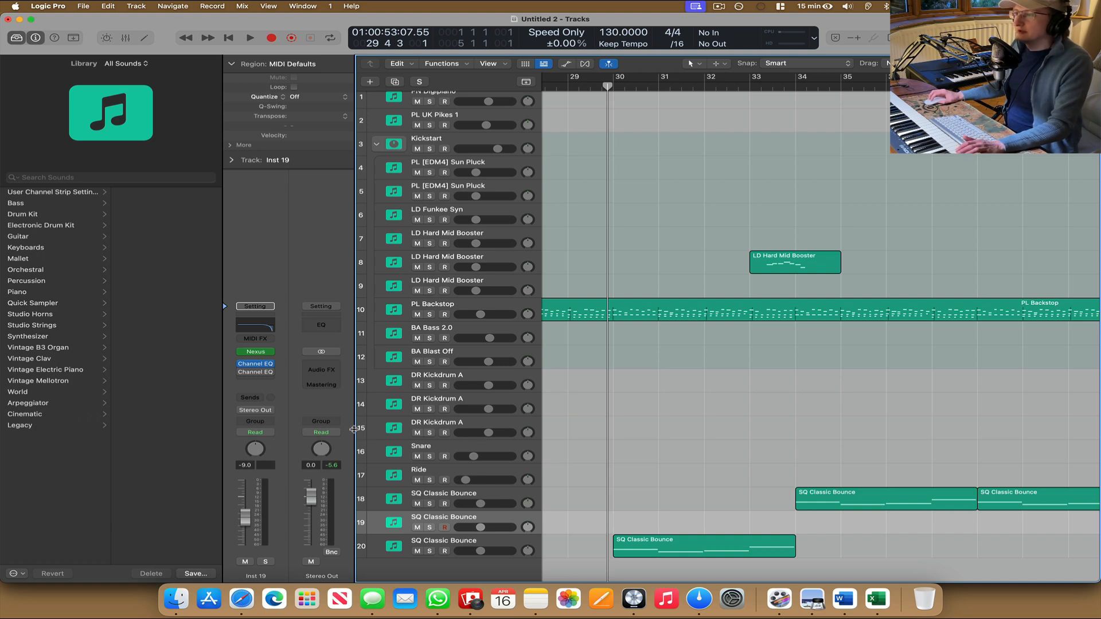
Load the Demo Drums 2 preset from the EDM 7 expansion's Drums category in the new track's Nexus instrument.
{"action": "left_click", "coordinate": [256, 353]}
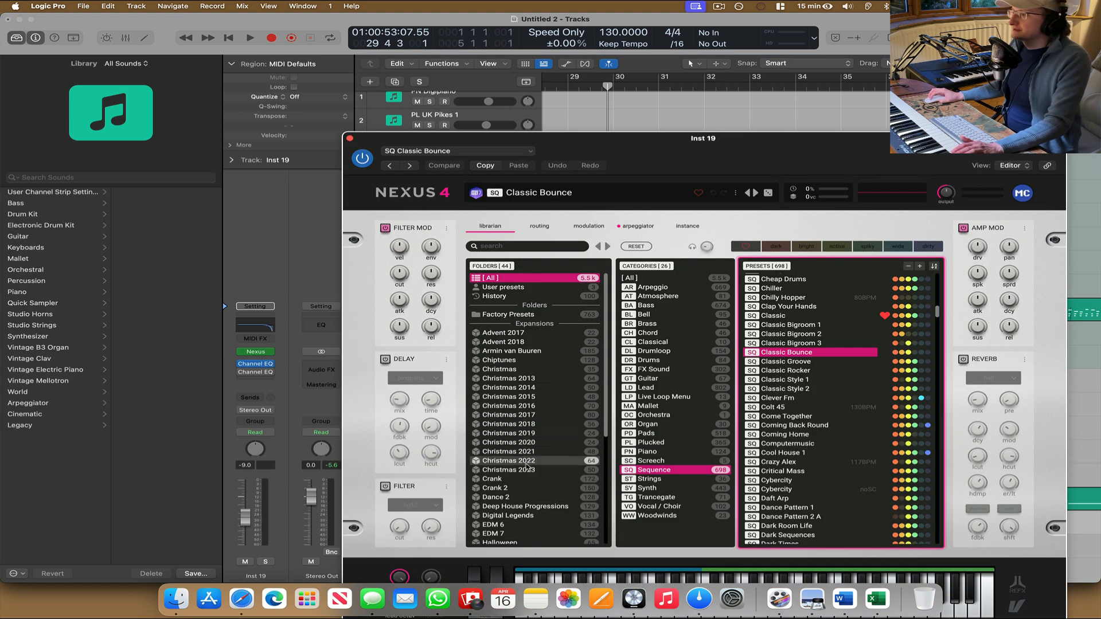
{"action": "left_click", "coordinate": [637, 361]}
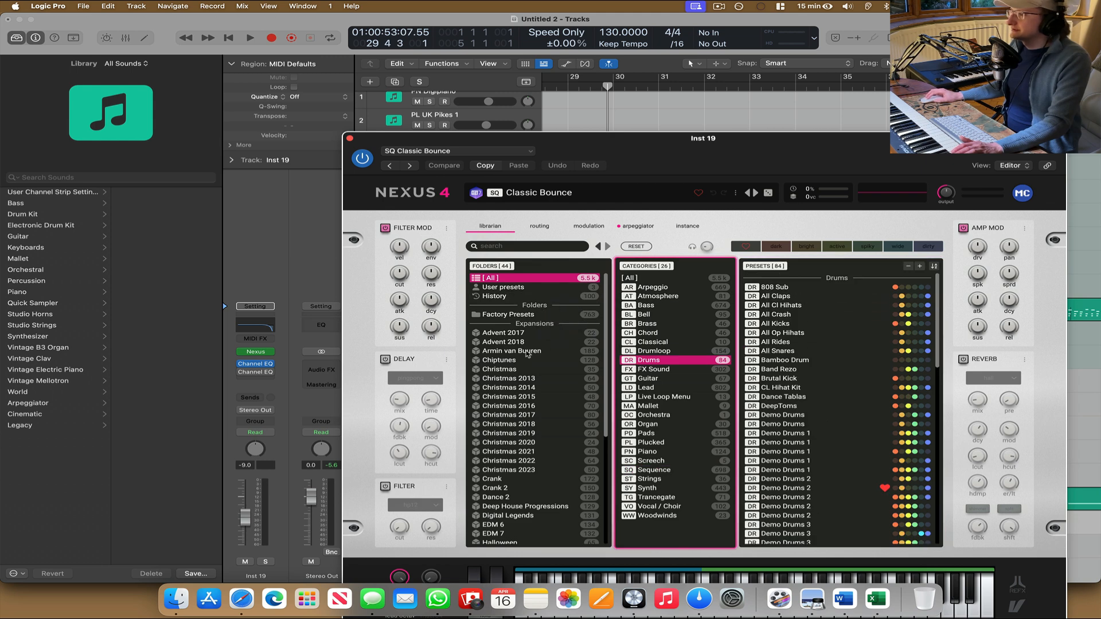
{"action": "scroll", "coordinate": [533, 493], "scroll_direction": "down", "scroll_amount": 3}
{"action": "left_click", "coordinate": [533, 493]}
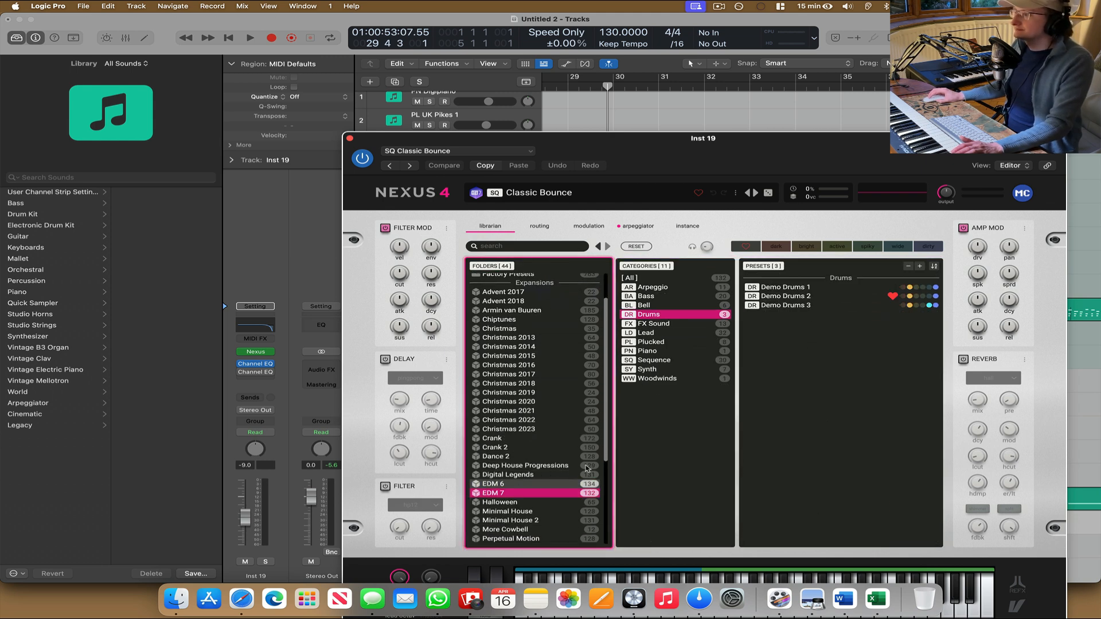
{"action": "left_click", "coordinate": [771, 297]}
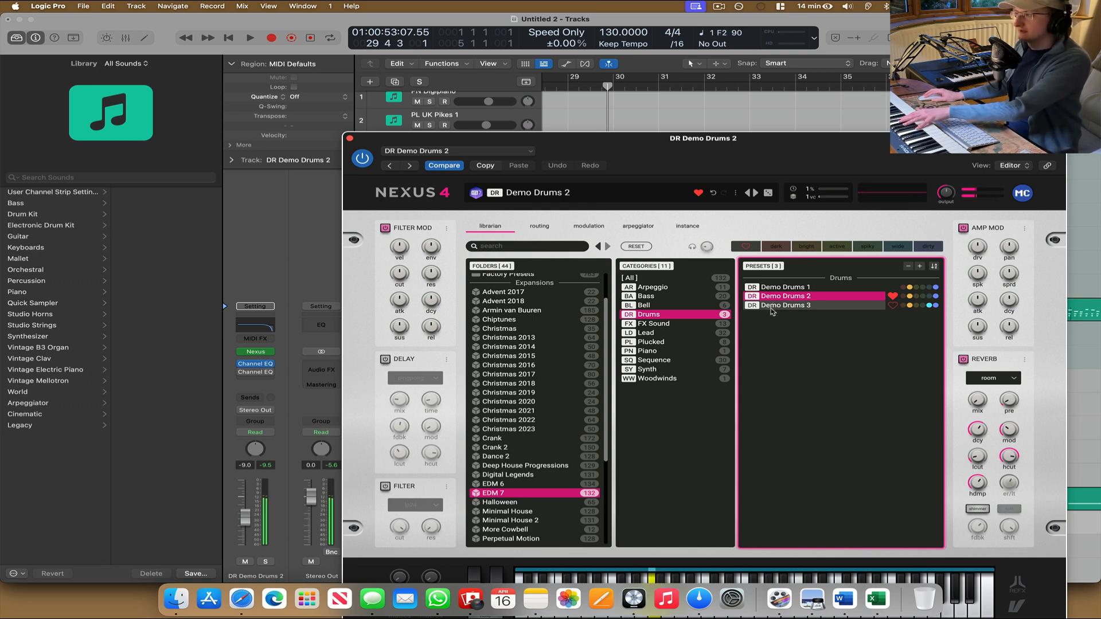
{"action": "left_click", "coordinate": [350, 139]}
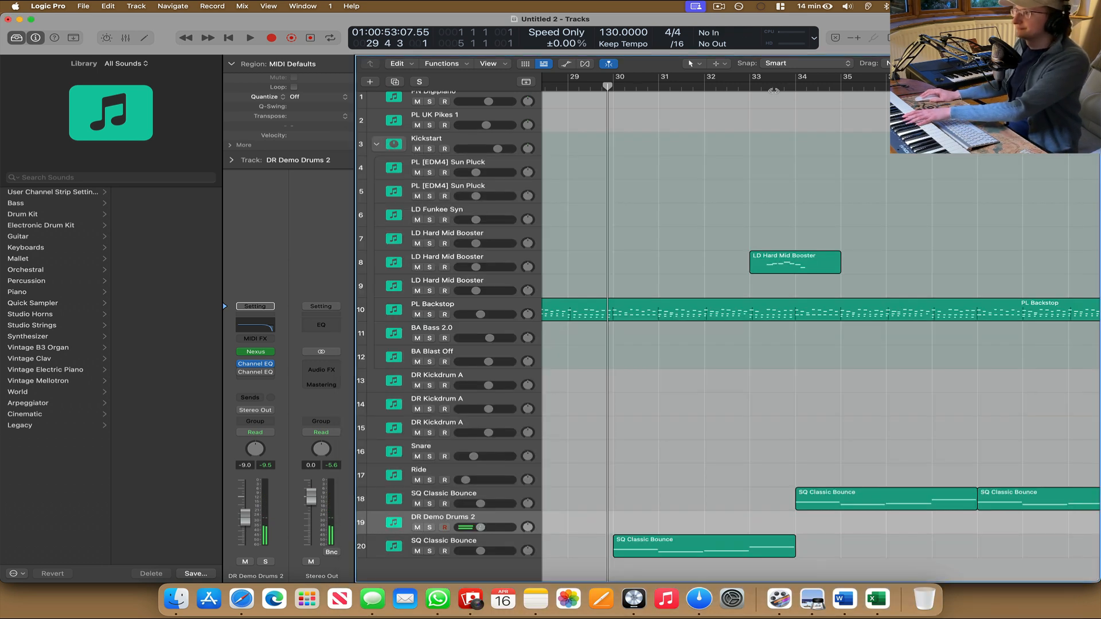
Record drum hits on the DR Demo Drums 2 track just before bar 34.
{"action": "scroll", "coordinate": [749, 113], "scroll_direction": "right", "scroll_amount": 5}
{"action": "scroll", "coordinate": [748, 113], "scroll_direction": "left", "scroll_amount": 6}
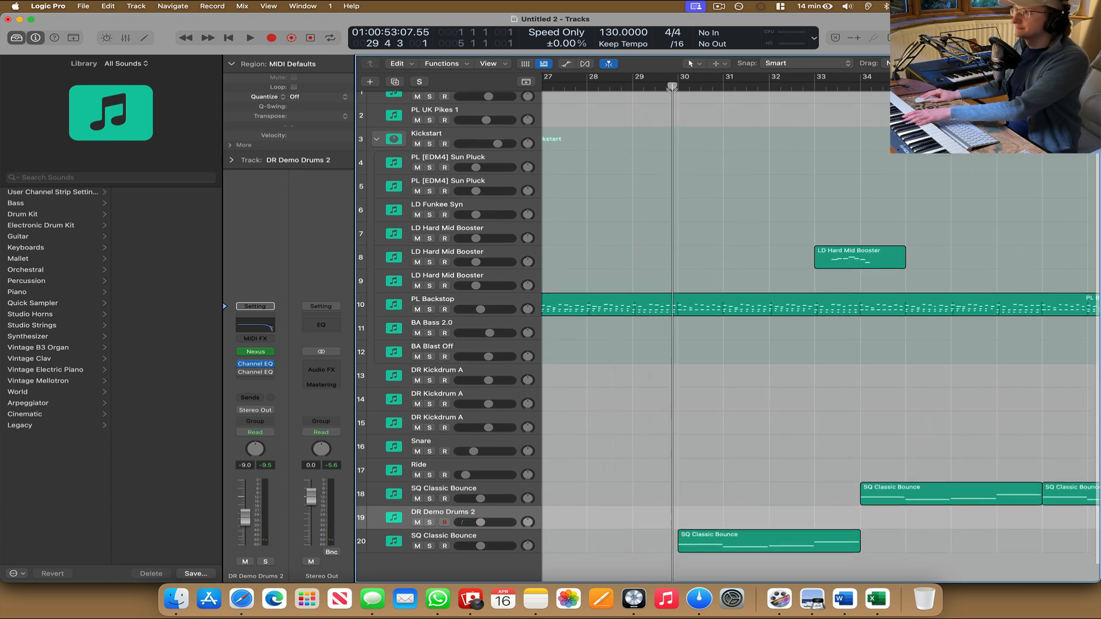
{"action": "key", "text": "r"}
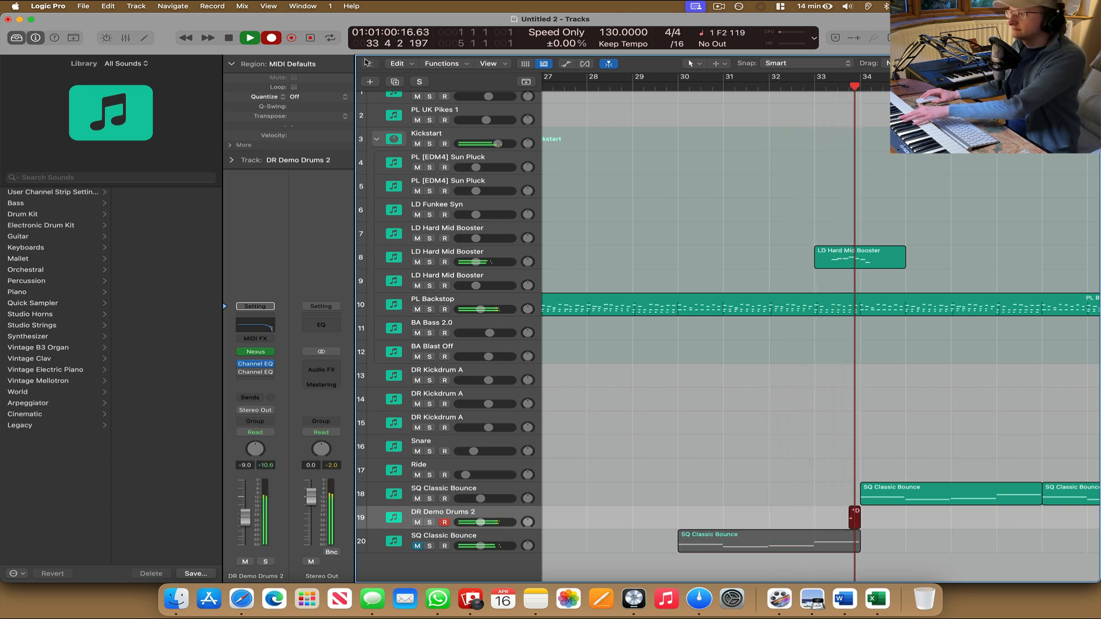
{"action": "key", "text": "space"}
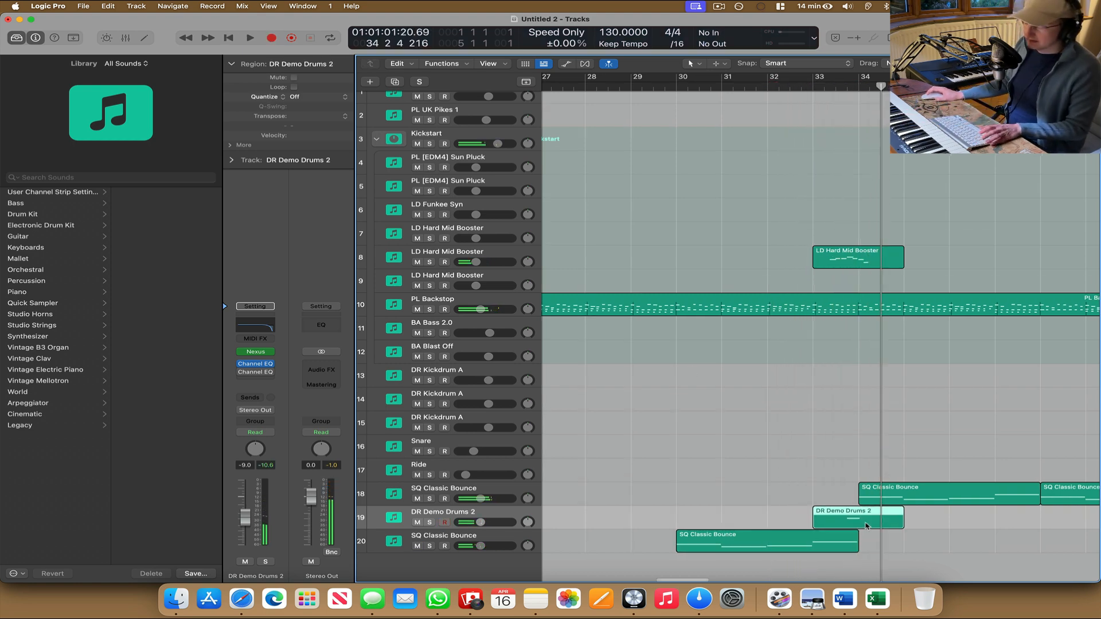
Quantize the recorded drum region to 1/16 notes and trim its end to bar 34.
{"action": "key", "text": "q"}
{"action": "scroll", "coordinate": [867, 526], "scroll_direction": "up", "scroll_amount": 1}
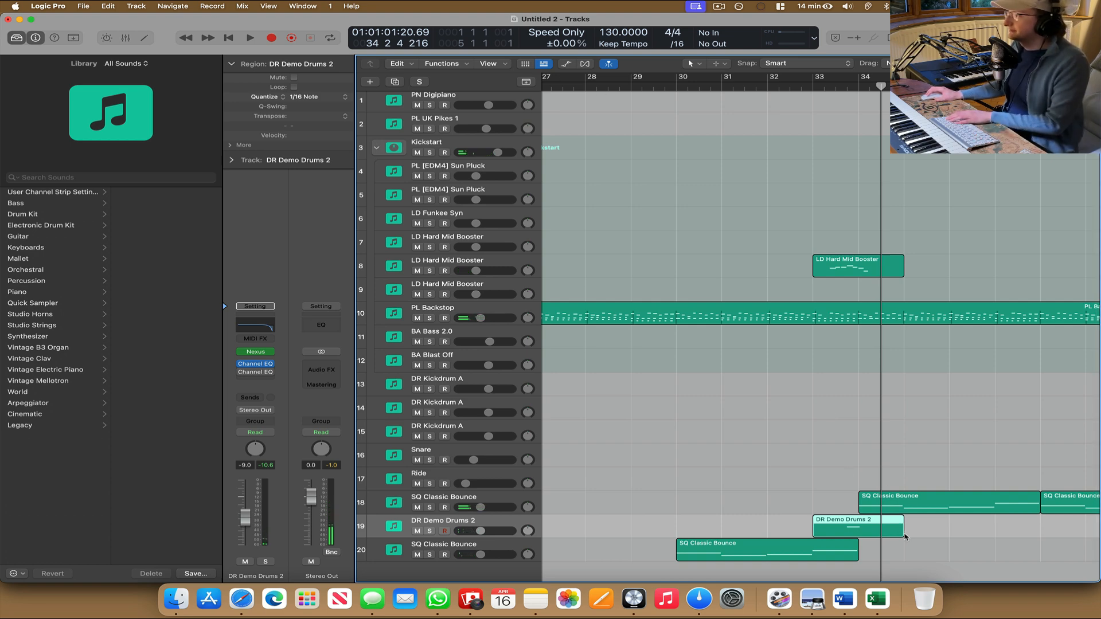
{"action": "left_click_drag", "start_coordinate": [896, 535], "coordinate": [859, 535]}
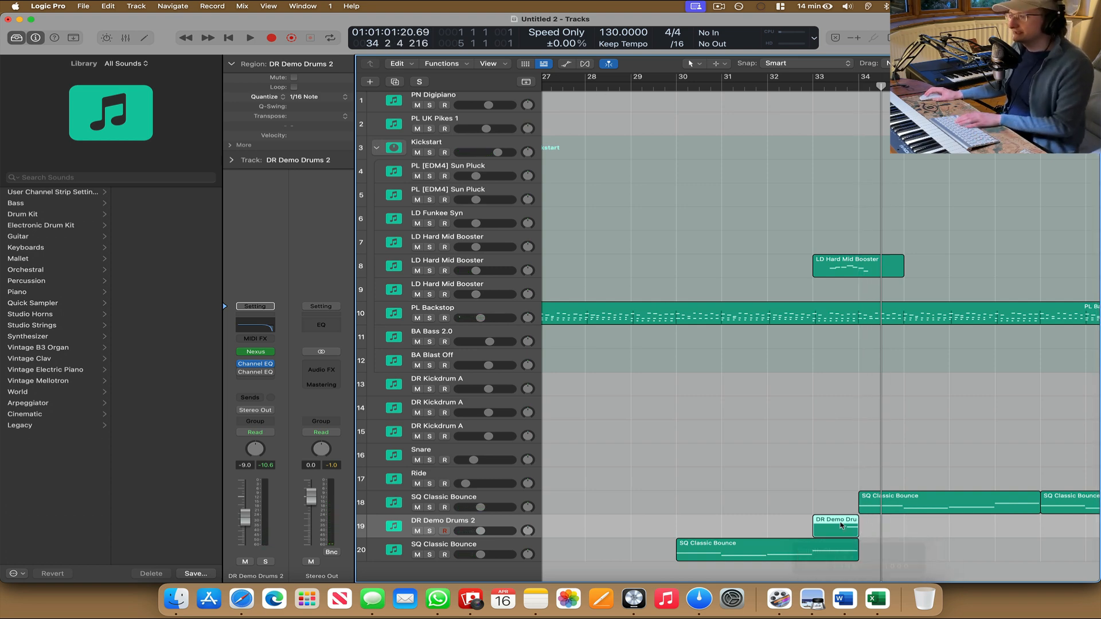
Insert the CLA Epic effect on the DR Demo Drums 2 track and play from bar 33 to hear it.
{"action": "left_click", "coordinate": [253, 381]}
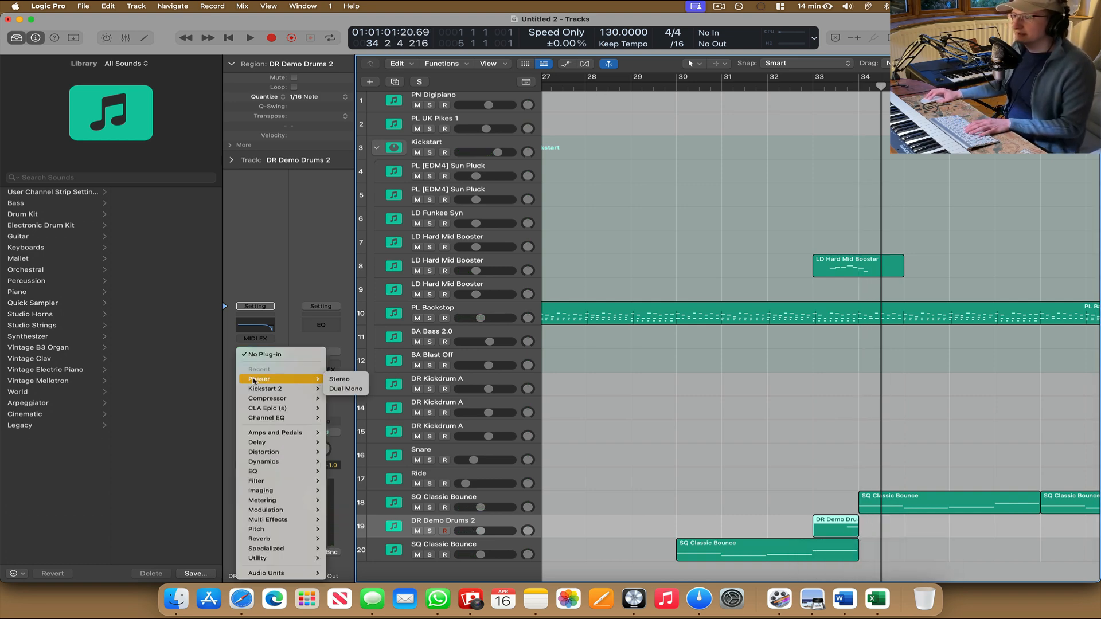
{"action": "left_click", "coordinate": [273, 409]}
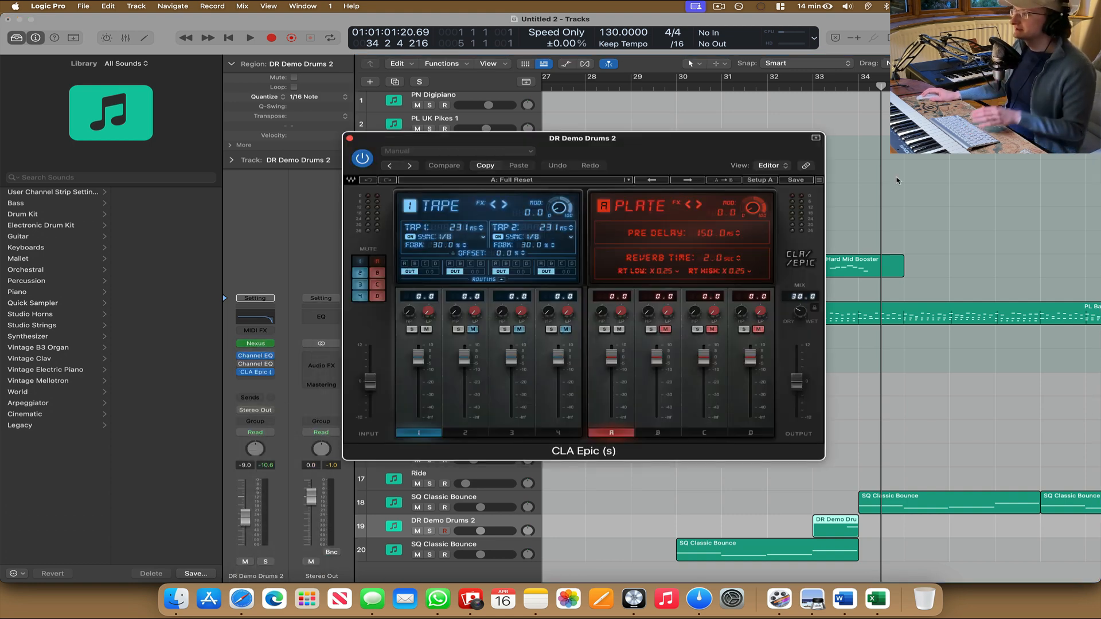
{"action": "left_click", "coordinate": [817, 86]}
{"action": "key", "text": "space"}
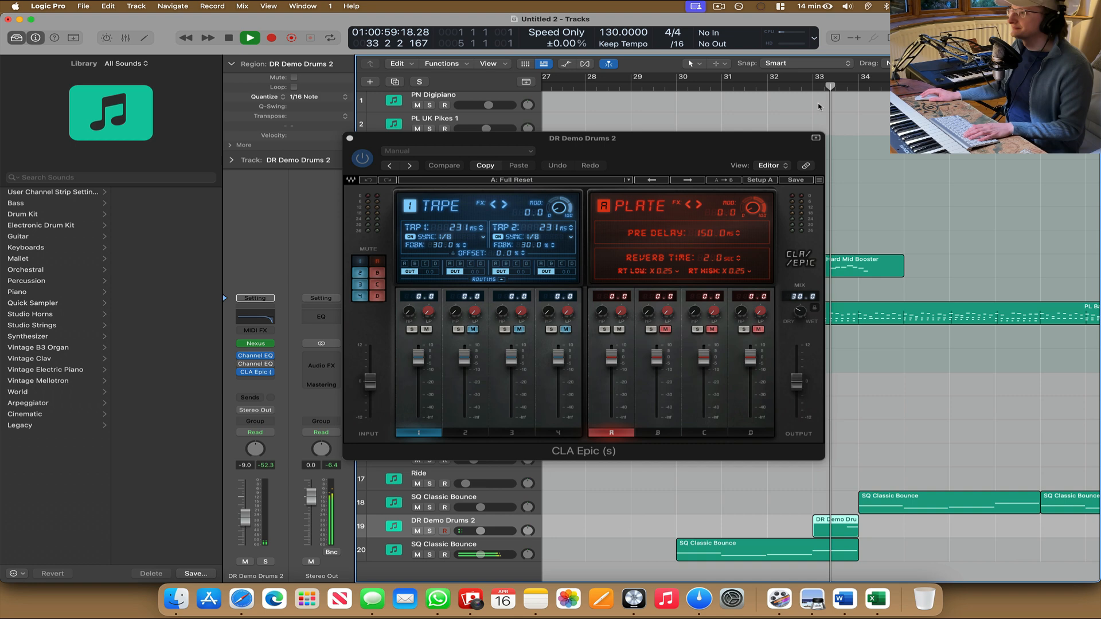
Load the Factory preset Drama in CLA Epic on the DR Demo Drums 2 track and play the drum fill into bar 34.
{"action": "key", "text": "space"}
{"action": "left_click", "coordinate": [554, 180]}
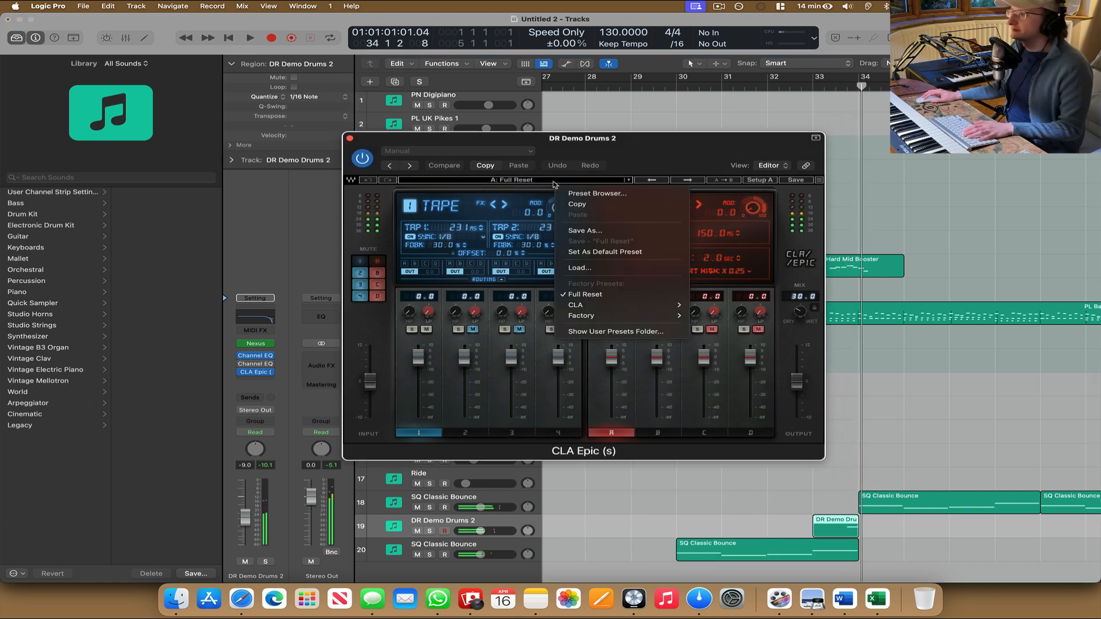
{"action": "mouse_move", "coordinate": [620, 319]}
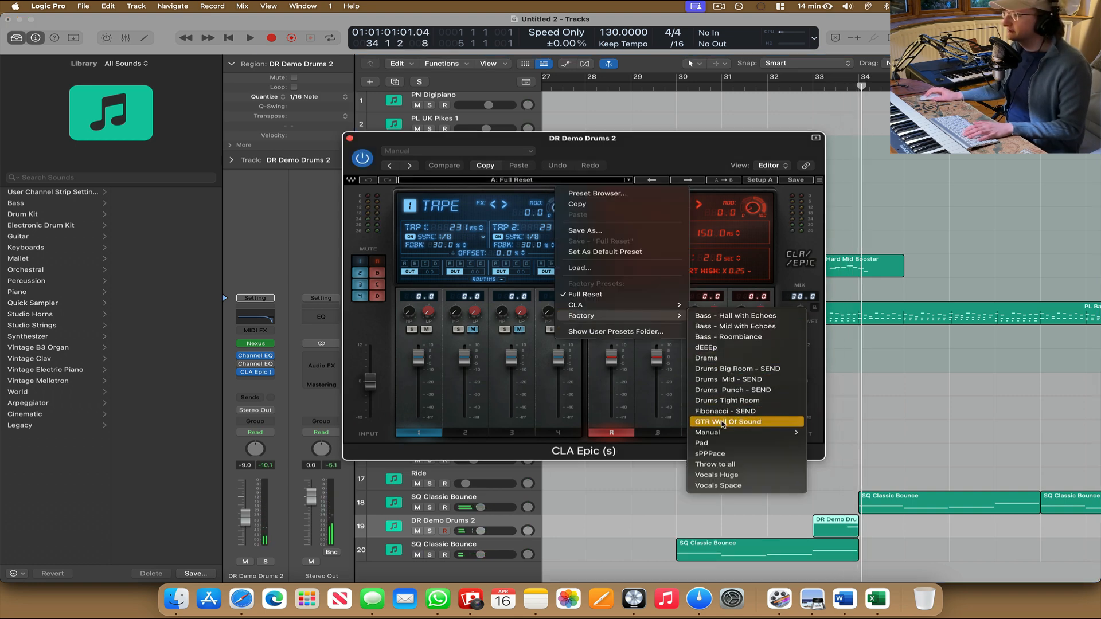
{"action": "left_click", "coordinate": [706, 359]}
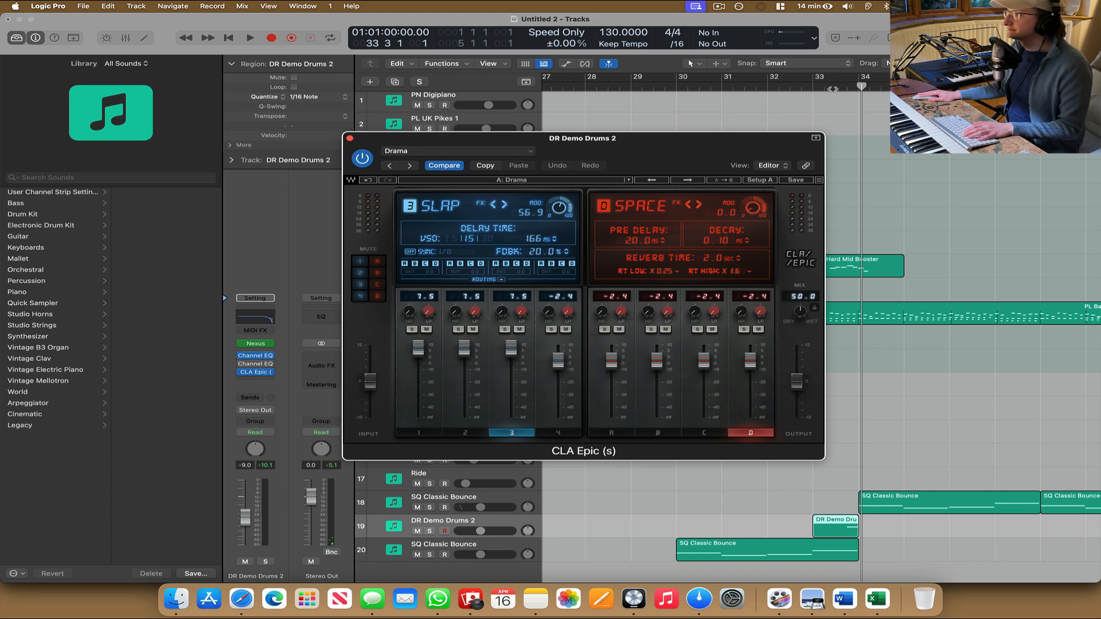
{"action": "key", "text": "space"}
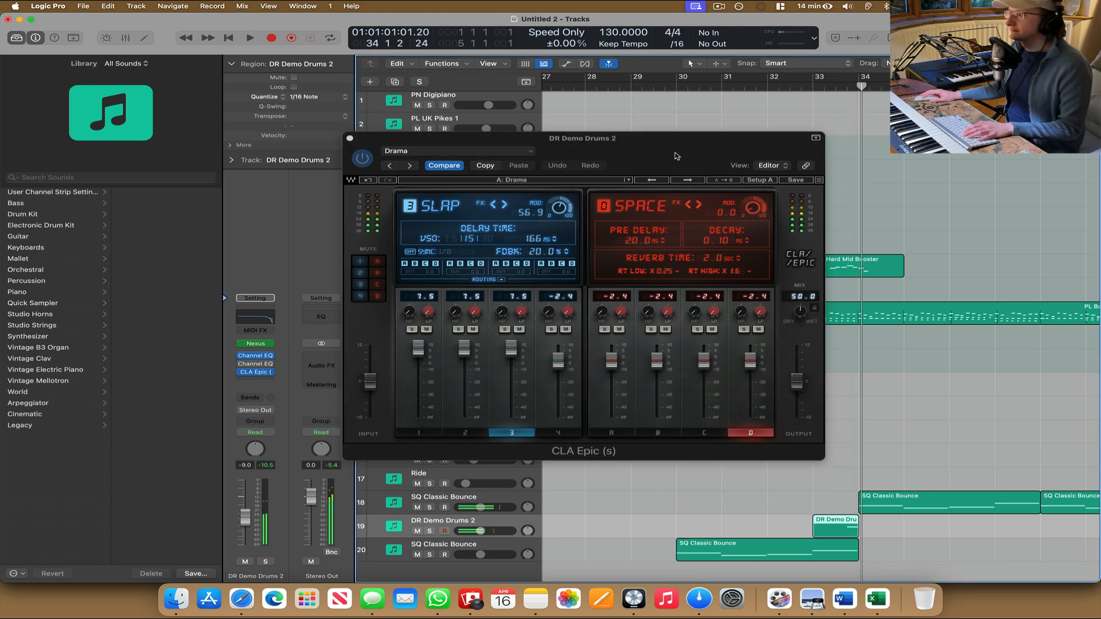
{"action": "left_click", "coordinate": [350, 138]}
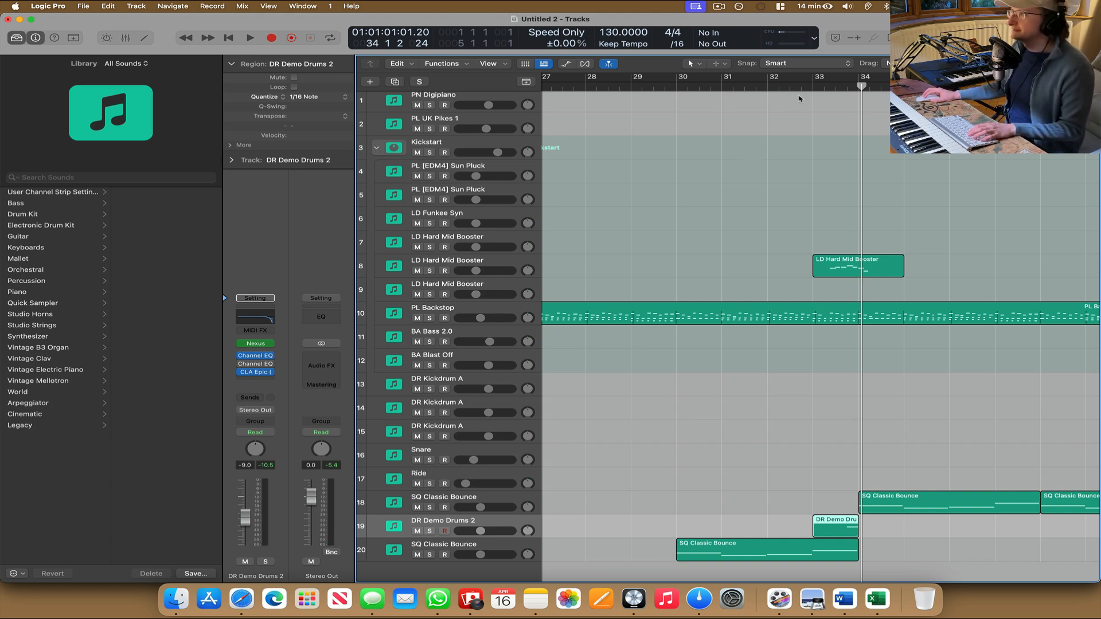
{"action": "key", "text": "space"}
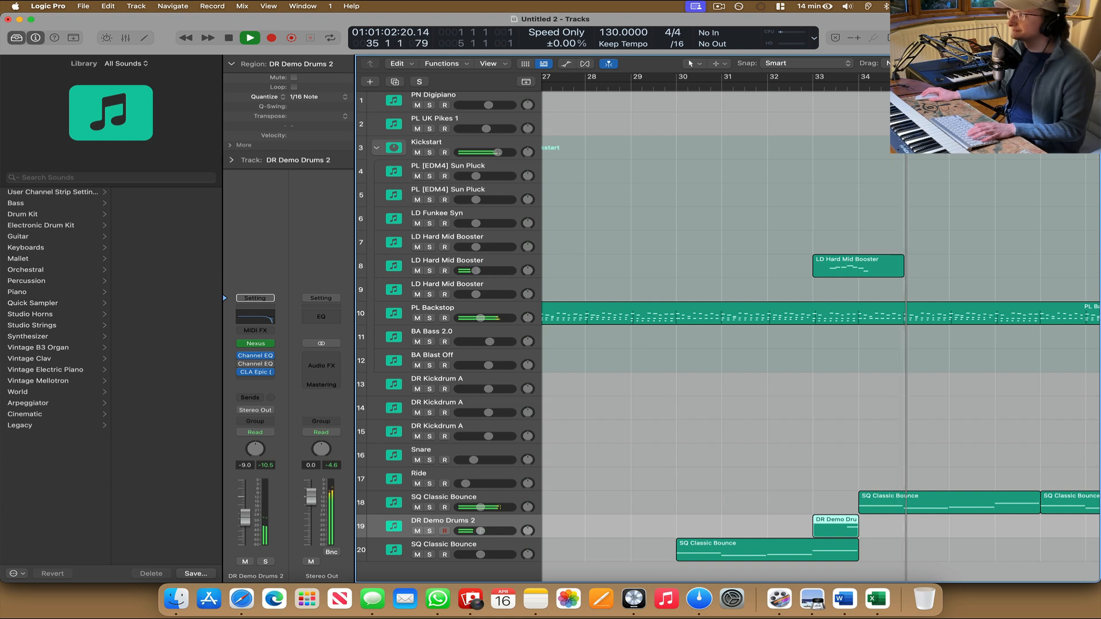
Create a duplicate of the PL Backstop track, with the same instrument and effects, directly below the original.
{"action": "key", "text": "super+Up"}
{"action": "key", "text": "super+Up"}
{"action": "key", "text": "super+Up"}
{"action": "key", "text": "super+Right"}
{"action": "key", "text": "super+Right"}
{"action": "key", "text": "super+Right"}
{"action": "key", "text": "super+Left"}
{"action": "key", "text": "super+Left"}
{"action": "key", "text": "super+Left"}
{"action": "key", "text": "super+Left"}
{"action": "key", "text": "super+Left"}
{"action": "key", "text": "super+Left"}
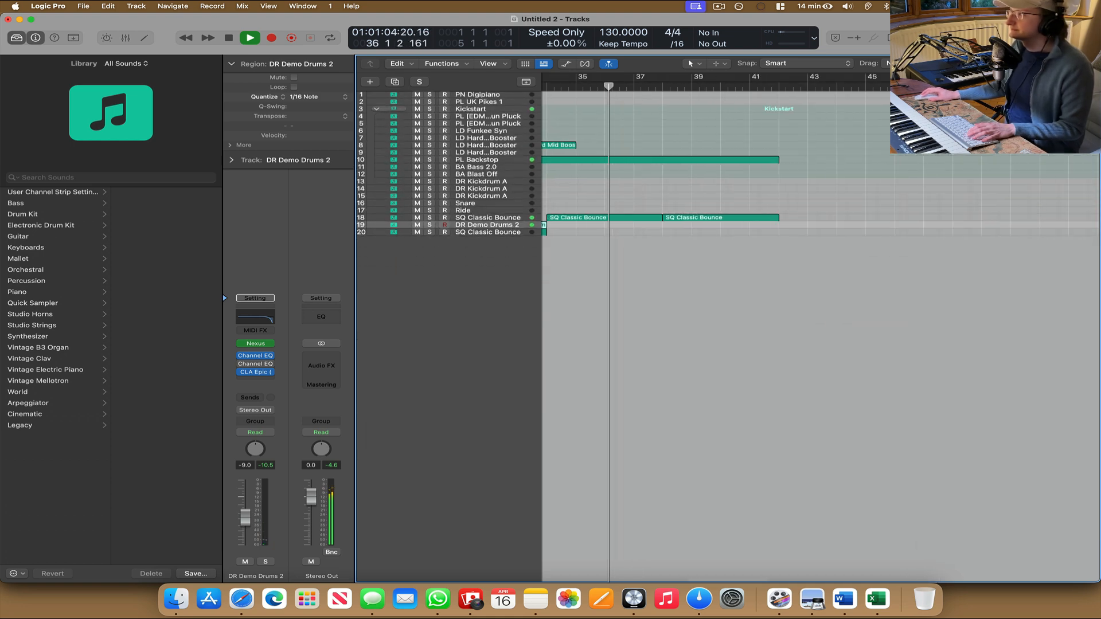
{"action": "key", "text": "super+Left"}
{"action": "key", "text": "super+Left"}
{"action": "scroll", "coordinate": [833, 115], "scroll_direction": "left", "scroll_amount": 6}
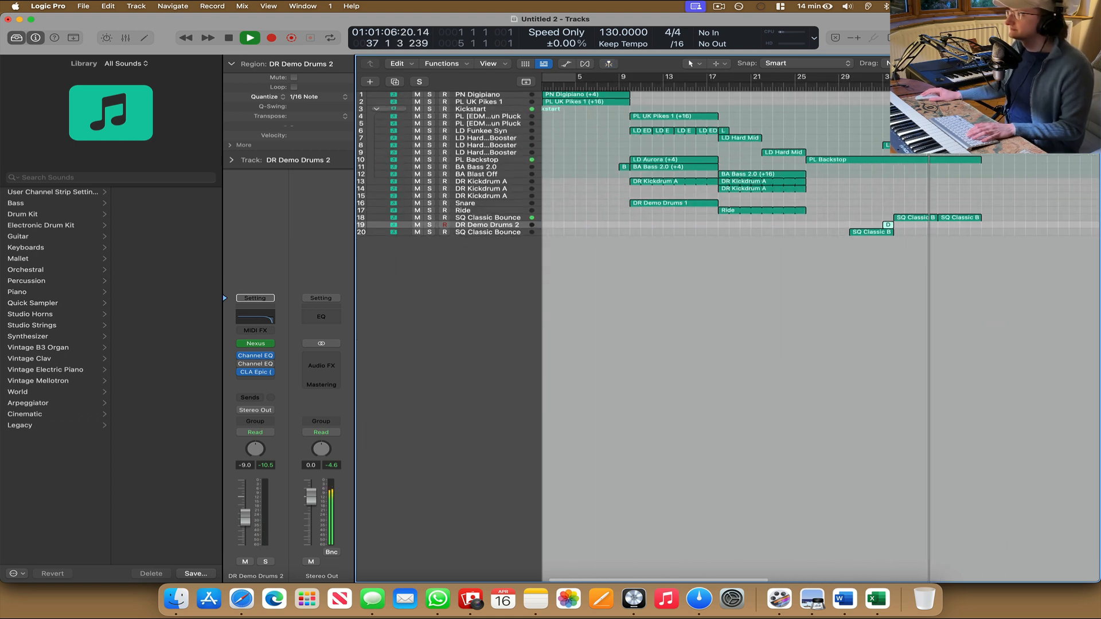
{"action": "left_click", "coordinate": [454, 163]}
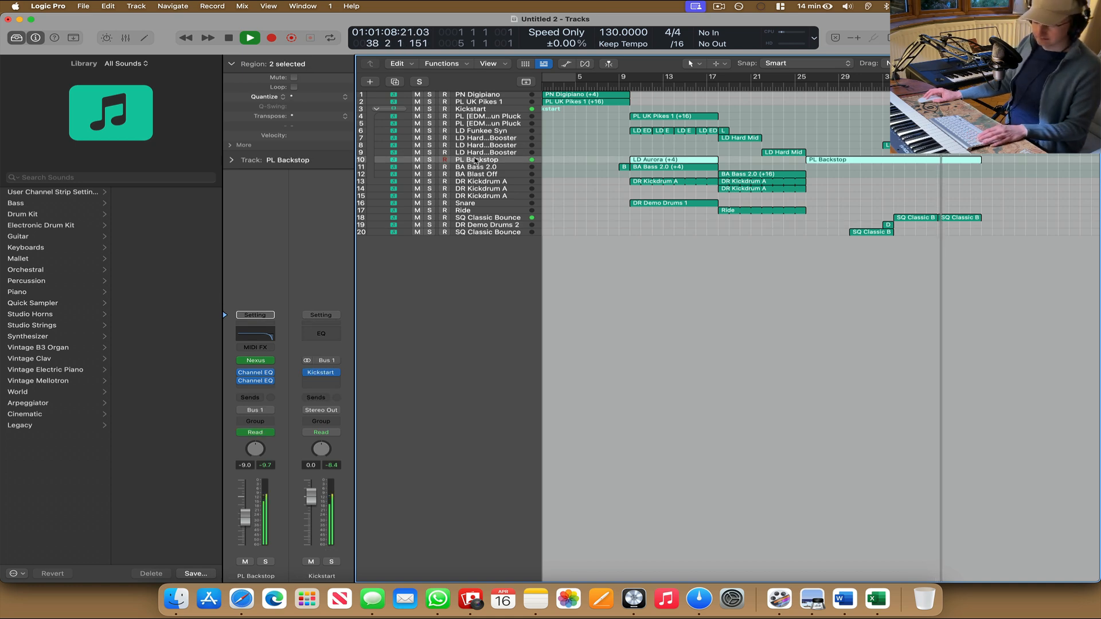
{"action": "key", "text": "super+d"}
{"action": "key", "text": "super+Down"}
{"action": "key", "text": "super+Down"}
{"action": "key", "text": "super+Down"}
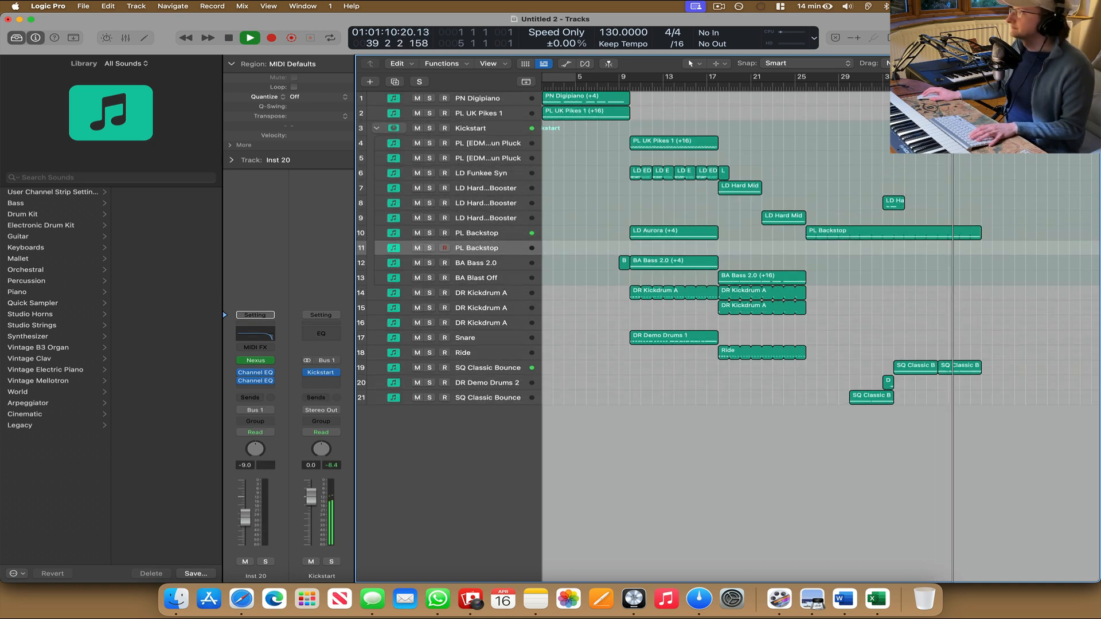
Split the PL Backstop region on track 10 at bar 34 with the Scissors tool and return to the Pointer tool.
{"action": "left_click", "coordinate": [692, 63]}
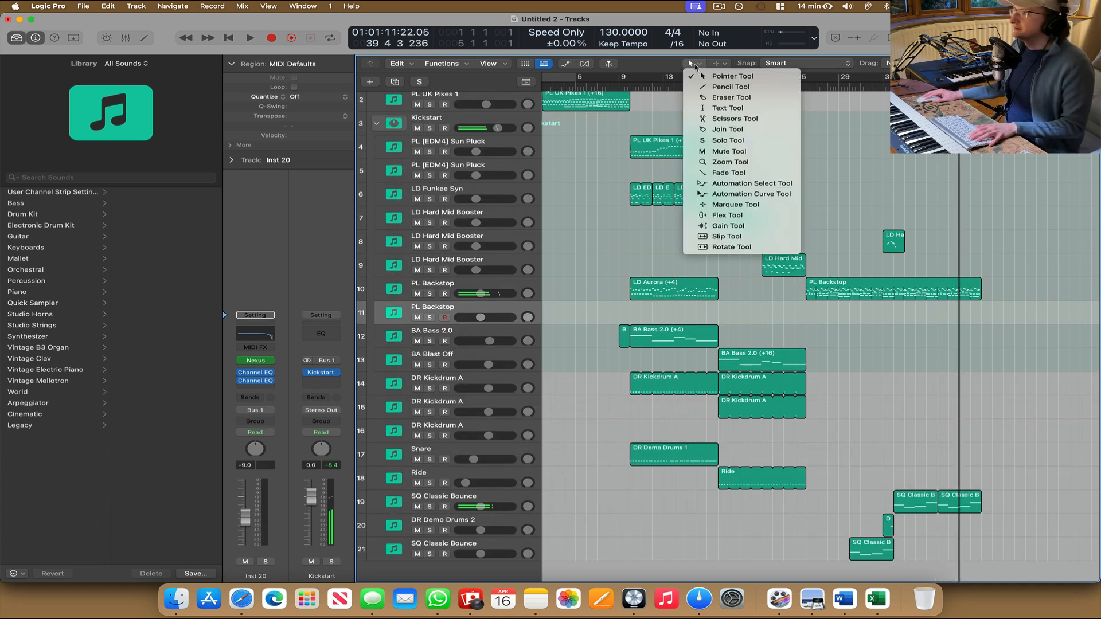
{"action": "key", "text": "i"}
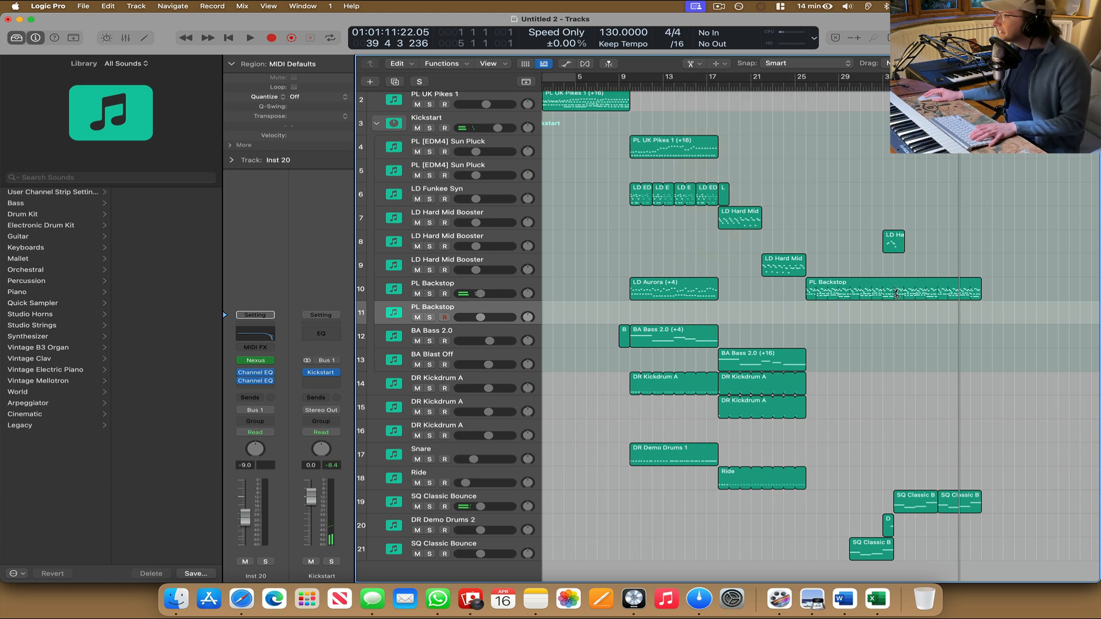
{"action": "left_click", "coordinate": [895, 292]}
{"action": "left_click", "coordinate": [693, 63]}
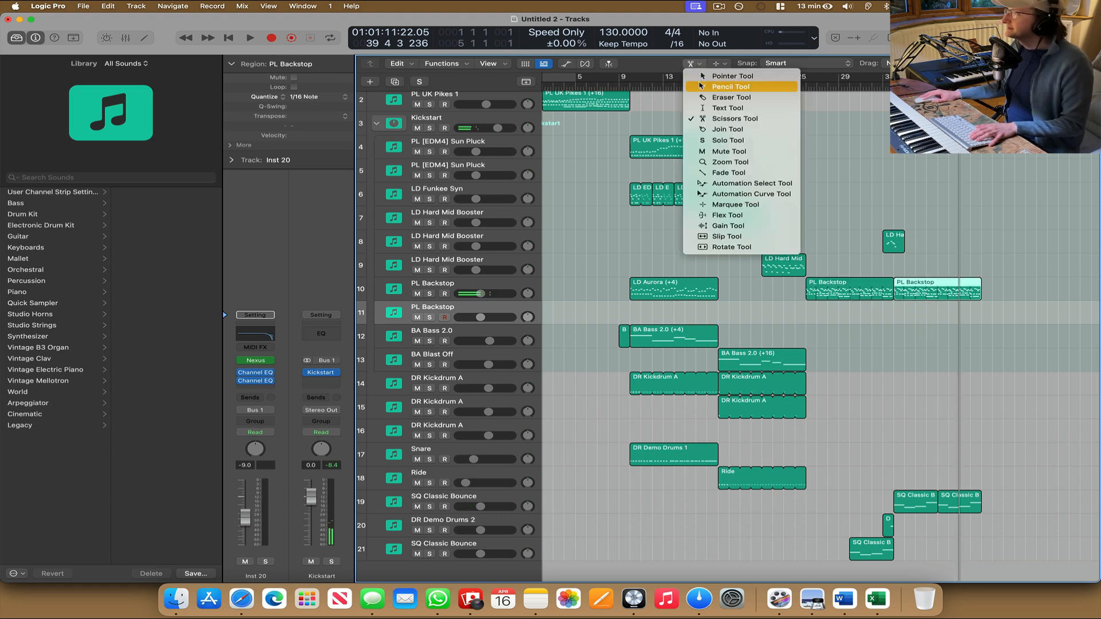
{"action": "left_click", "coordinate": [704, 77]}
Move the split PL Backstop region at bar 34 to the PL [EDM4] Sun Pluck track 4, including its automation, and play it.
{"action": "left_click_drag", "start_coordinate": [935, 282], "coordinate": [935, 151]}
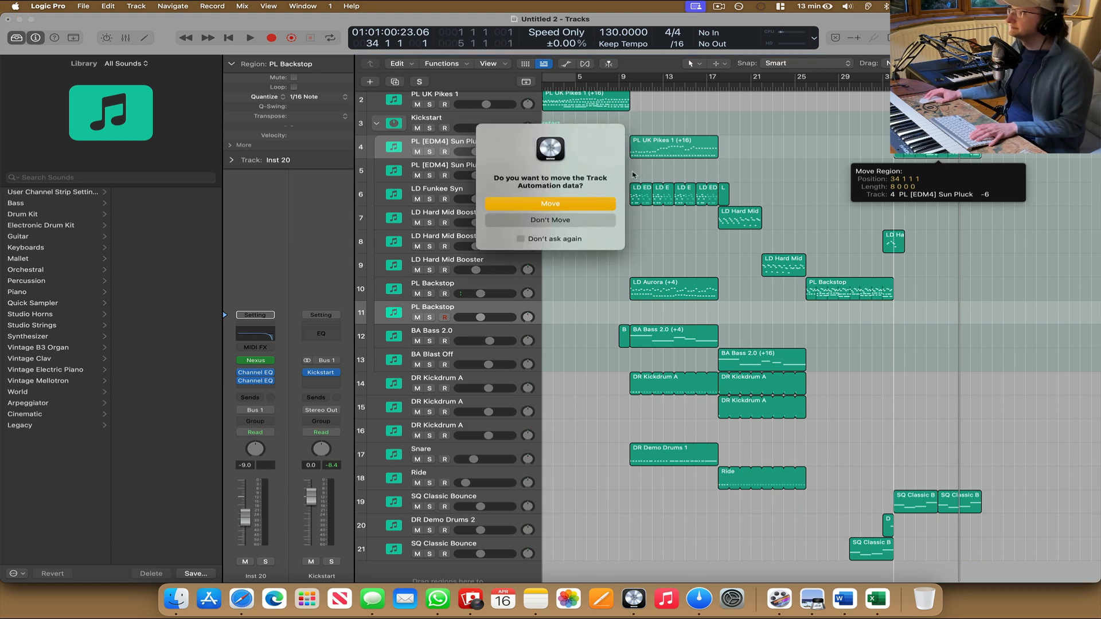
{"action": "left_click", "coordinate": [560, 206]}
{"action": "key", "text": "space"}
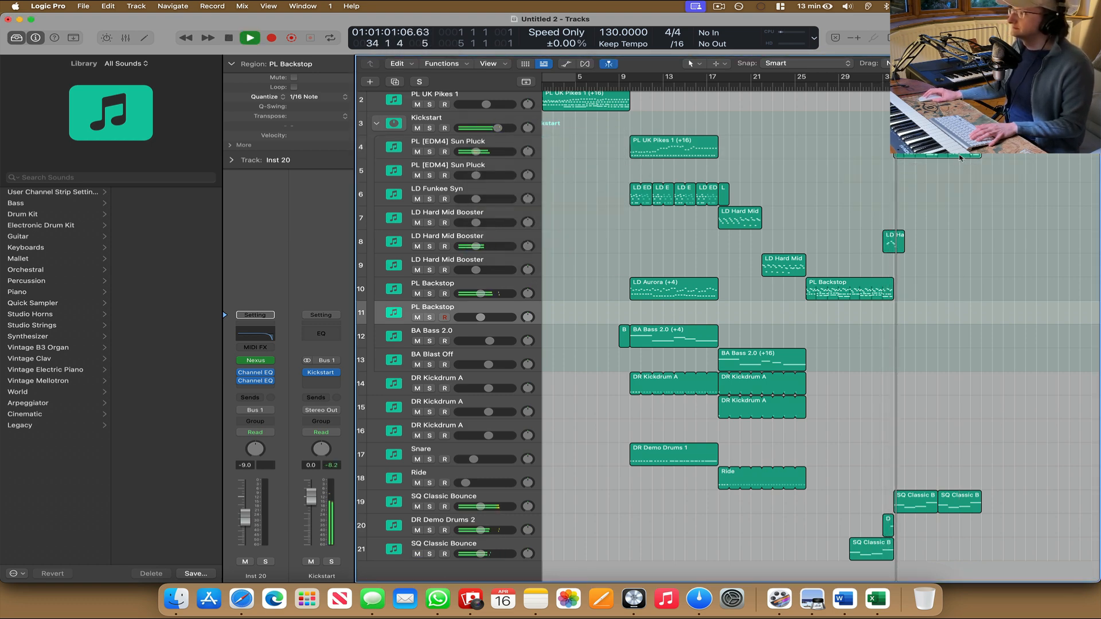
{"action": "key", "text": "space"}
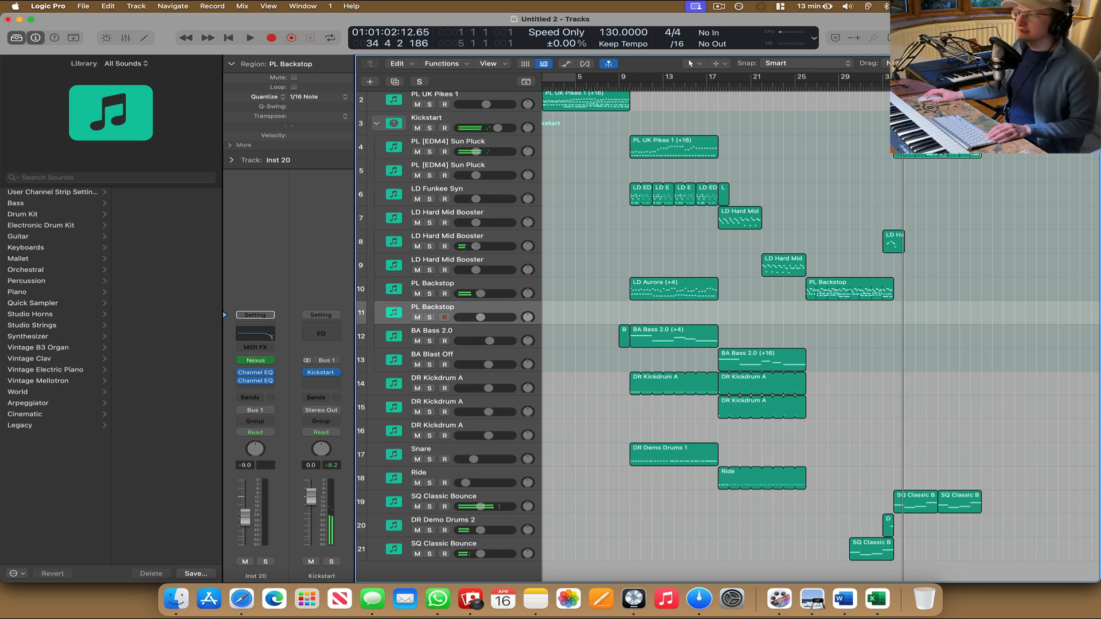
Copy the bar 34 PL Backstop region with its automation to the LD Hard Mid Booster track 7 and play the layered melody.
{"action": "left_click_drag", "start_coordinate": [940, 155], "coordinate": [941, 227]}
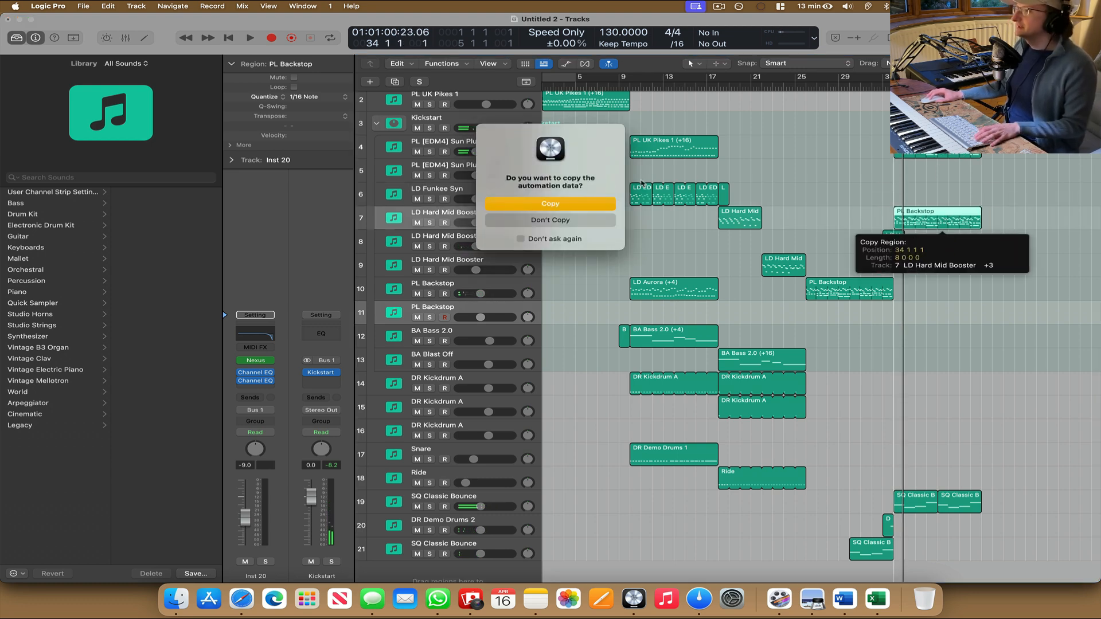
{"action": "left_click", "coordinate": [552, 206]}
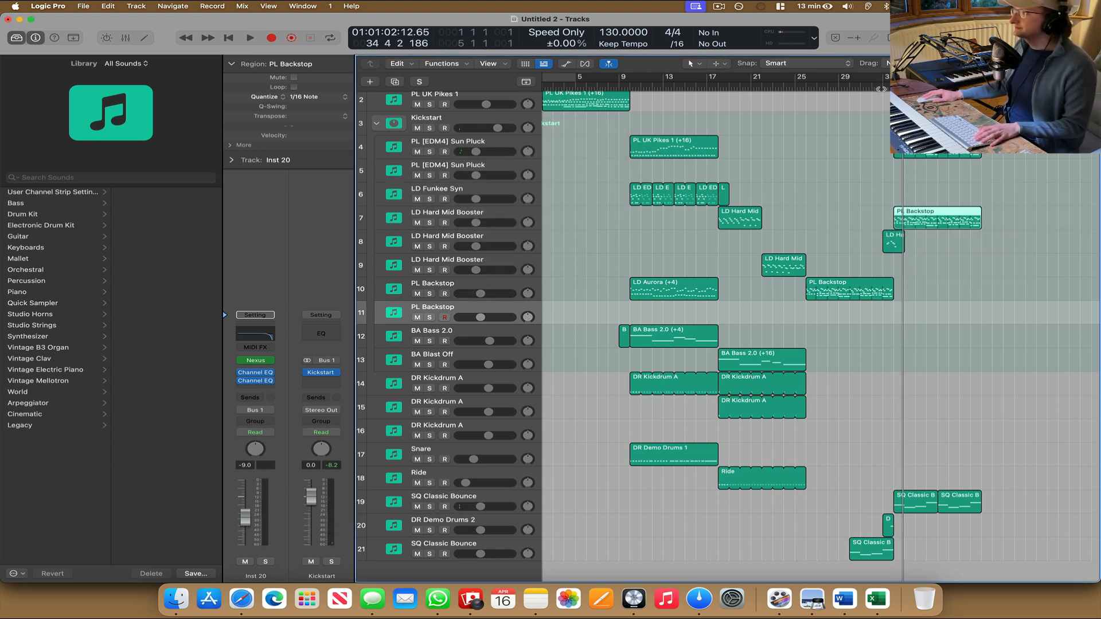
{"action": "key", "text": "space"}
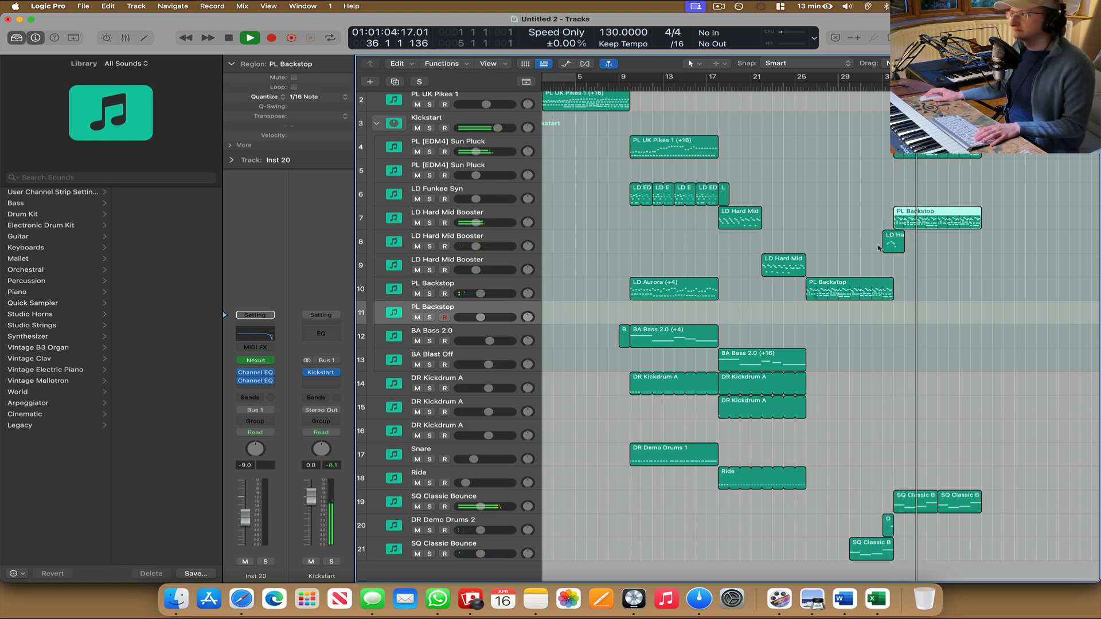
{"action": "key", "text": "space"}
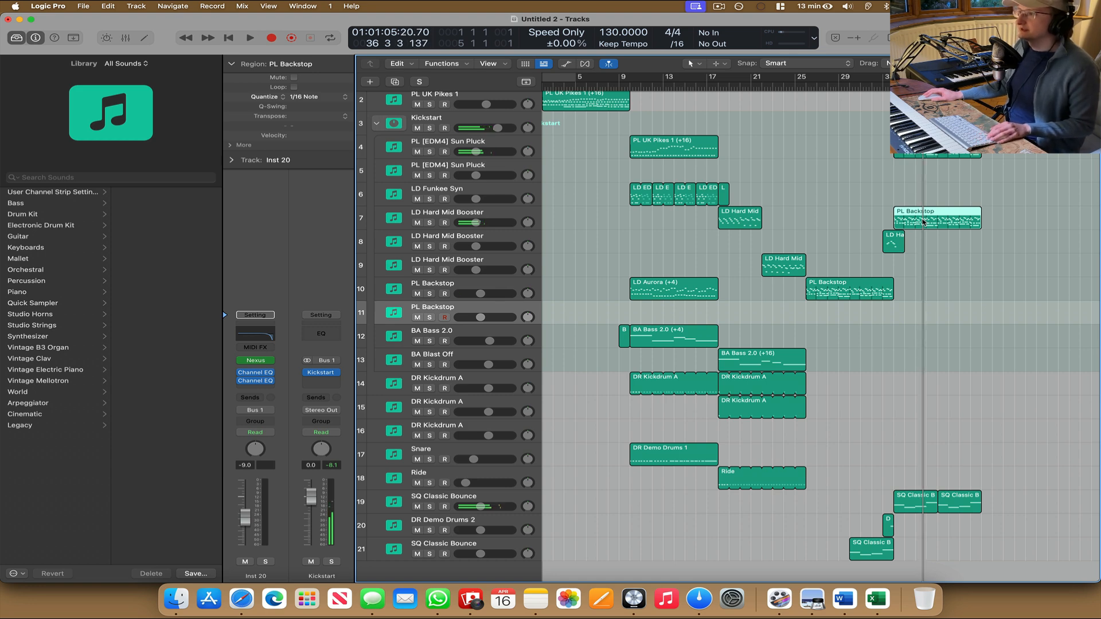
Copy the PL Backstop region with its automation to the PL UK Pikes 1 track at bar 34 and play the section through bar 42.
{"action": "left_click_drag", "start_coordinate": [923, 221], "coordinate": [924, 315]}
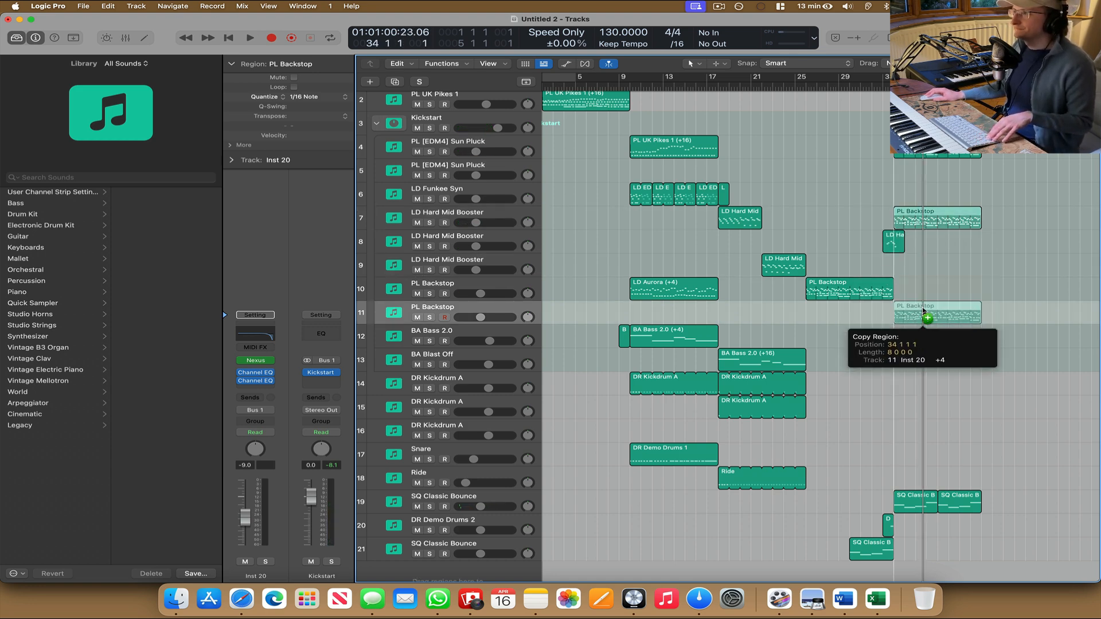
{"action": "left_click_drag", "start_coordinate": [924, 313], "coordinate": [924, 127]}
{"action": "left_click", "coordinate": [496, 206]}
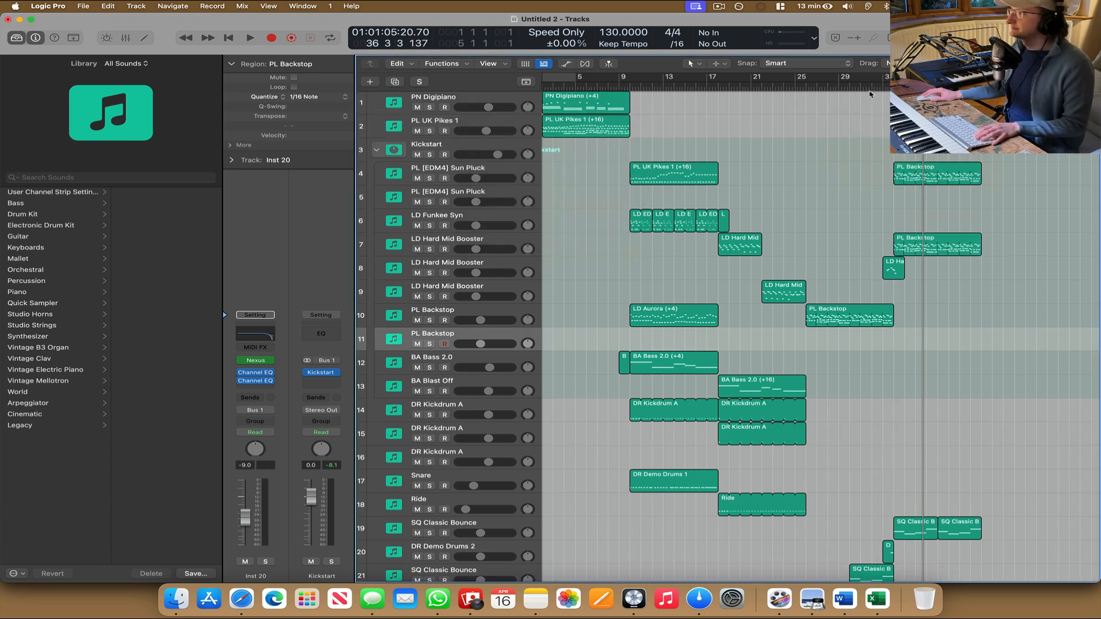
{"action": "key", "text": "space"}
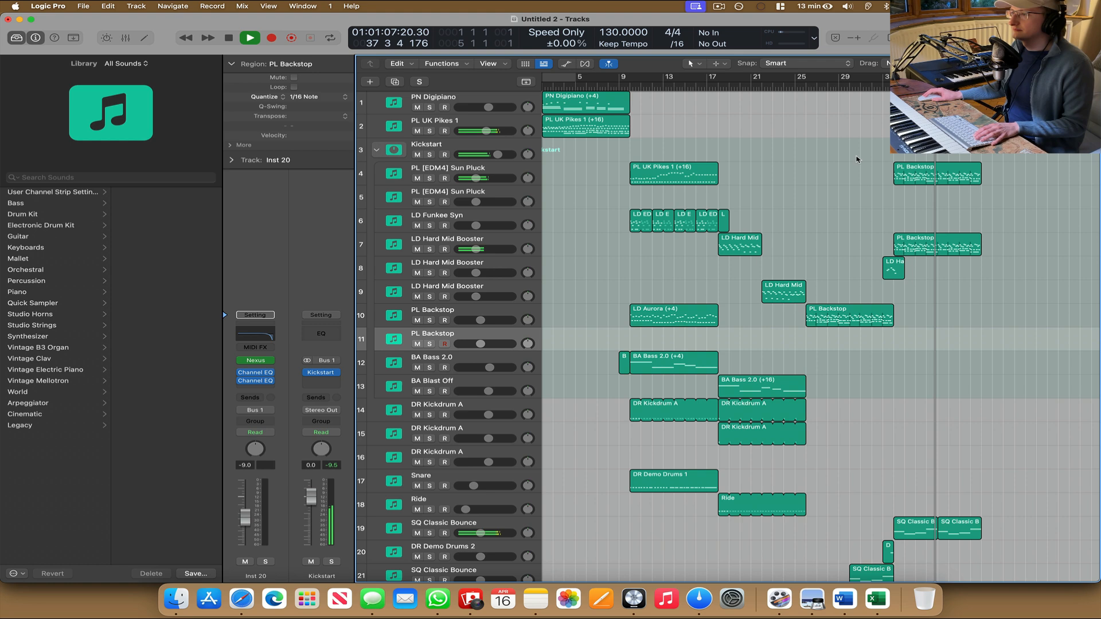
{"action": "scroll", "coordinate": [857, 159], "scroll_direction": "down", "scroll_amount": 3}
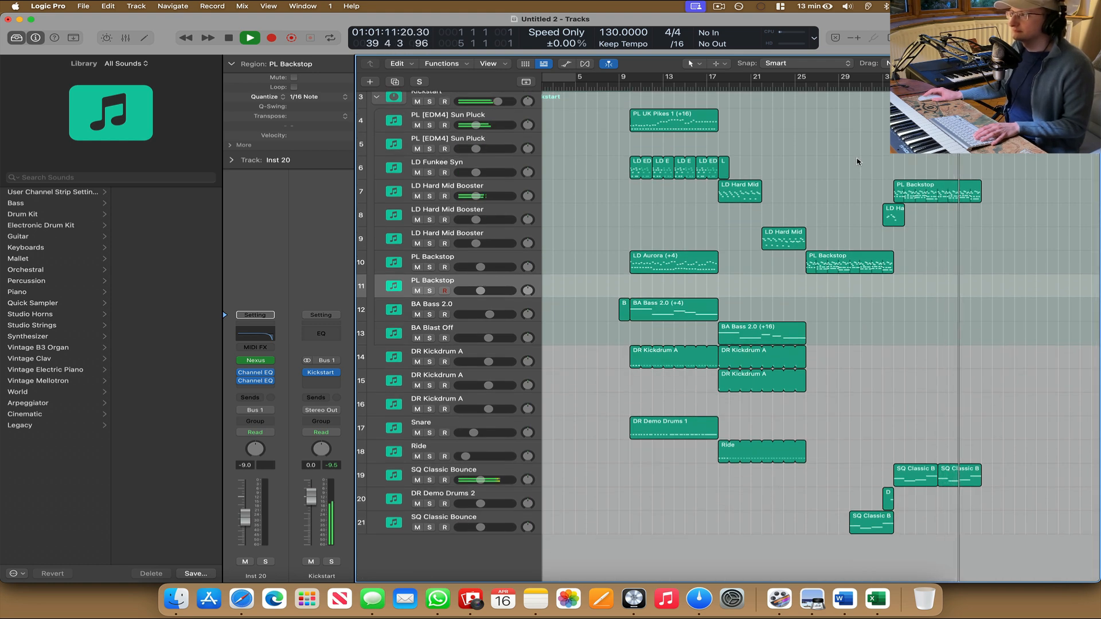
{"action": "scroll", "coordinate": [857, 161], "scroll_direction": "up", "scroll_amount": 2}
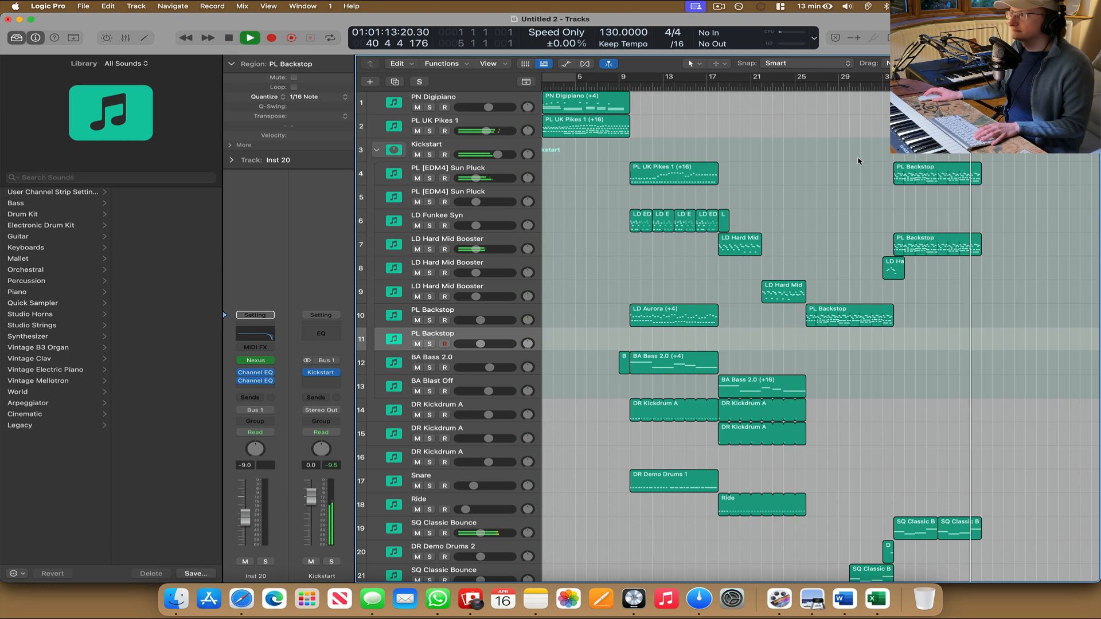
{"action": "key", "text": "space"}
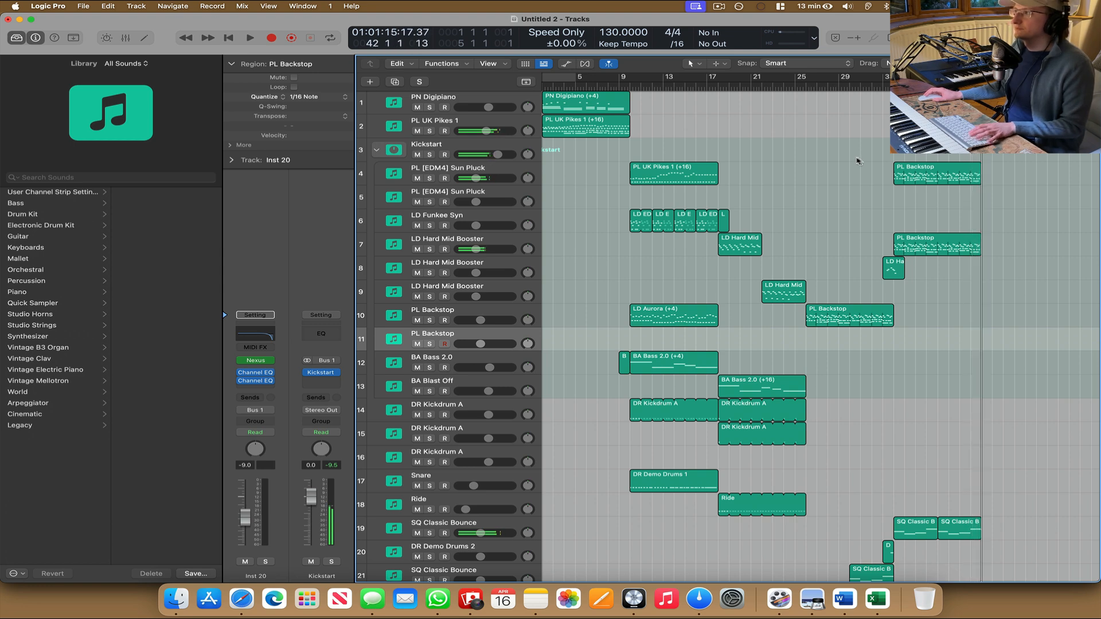
Play the whole arrangement from the start and look over the regions on all tracks.
{"action": "scroll", "coordinate": [603, 111], "scroll_direction": "left", "scroll_amount": 2}
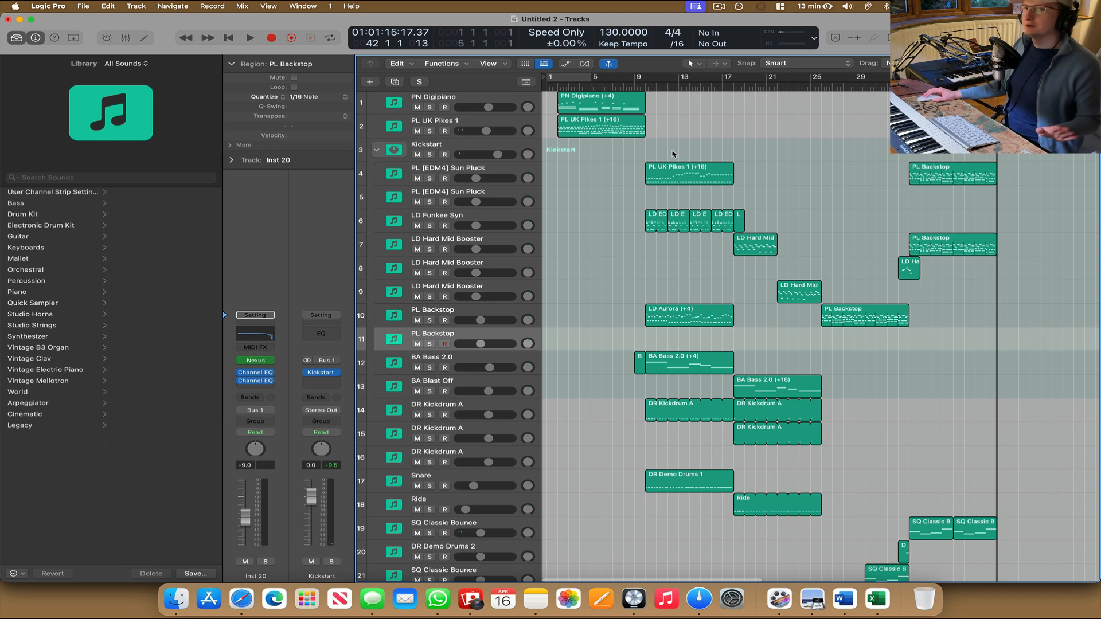
{"action": "left_click", "coordinate": [556, 86]}
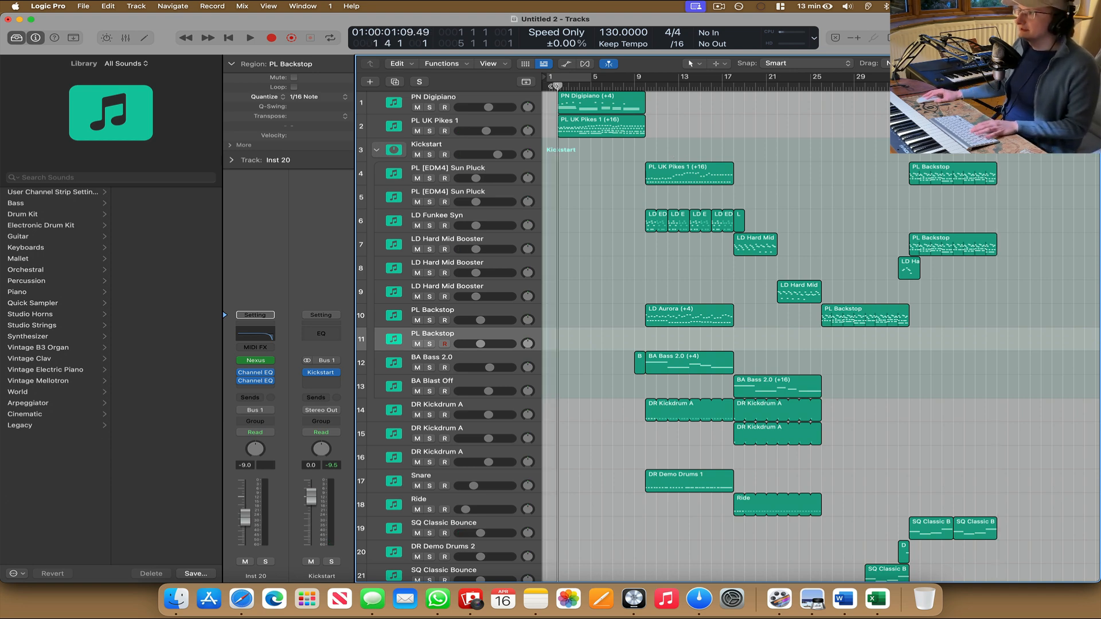
{"action": "key", "text": "space"}
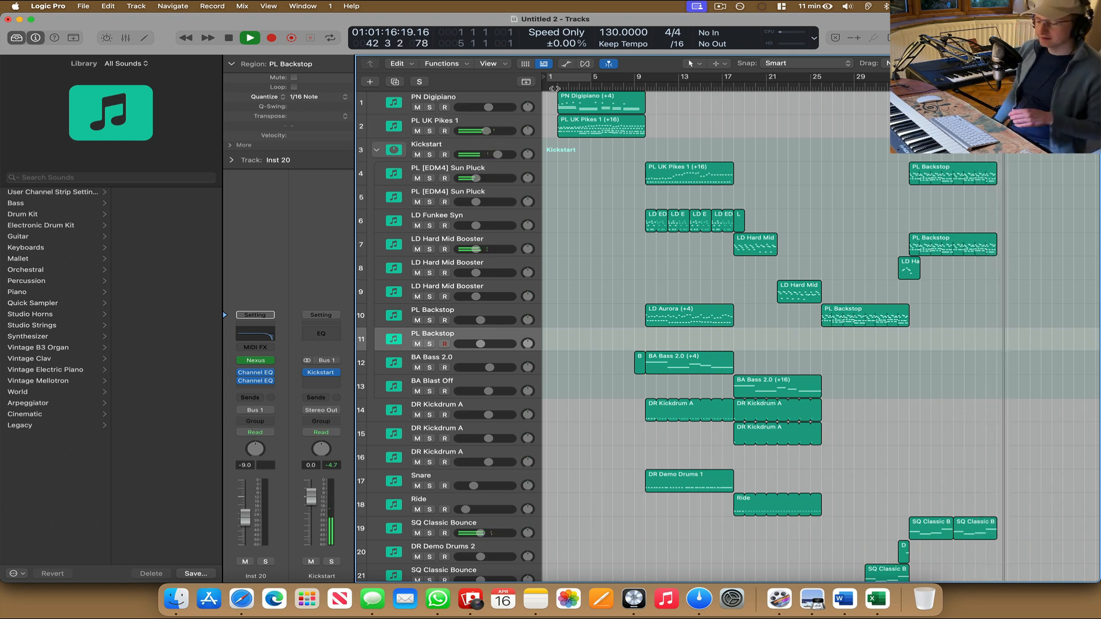
{"action": "scroll", "coordinate": [588, 197], "scroll_direction": "down", "scroll_amount": 2}
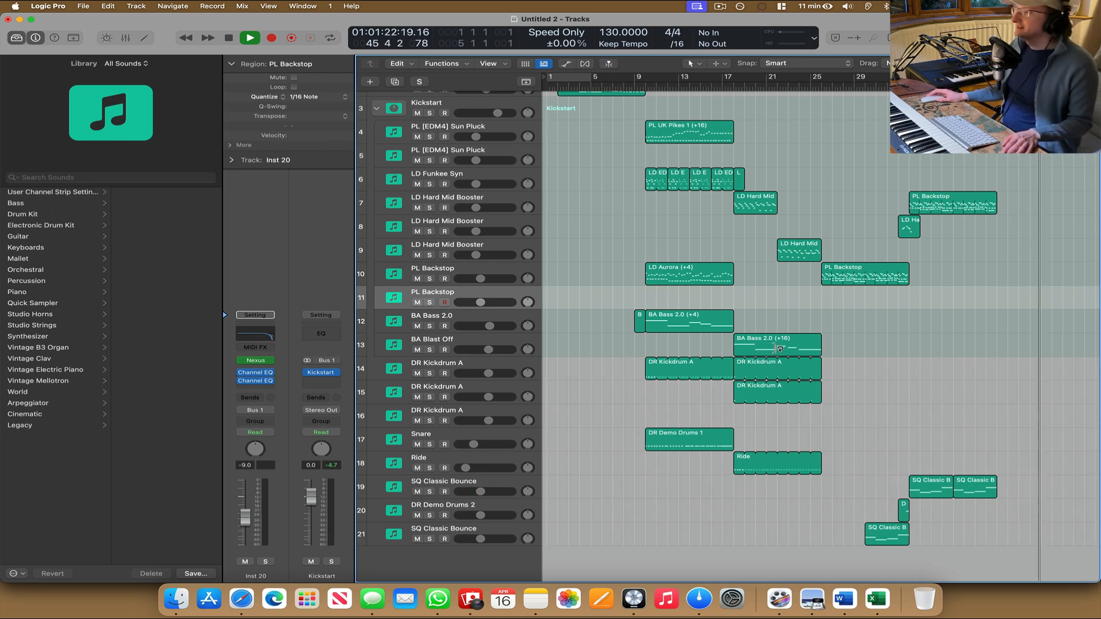
{"action": "scroll", "coordinate": [739, 274], "scroll_direction": "up", "scroll_amount": 2}
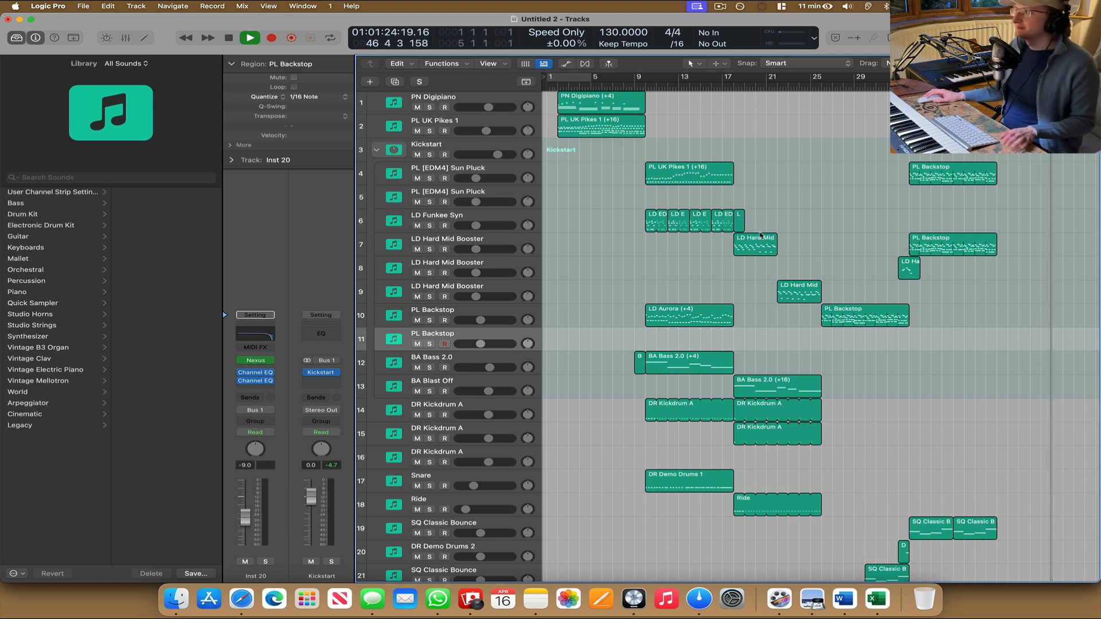
{"action": "left_click", "coordinate": [768, 176]}
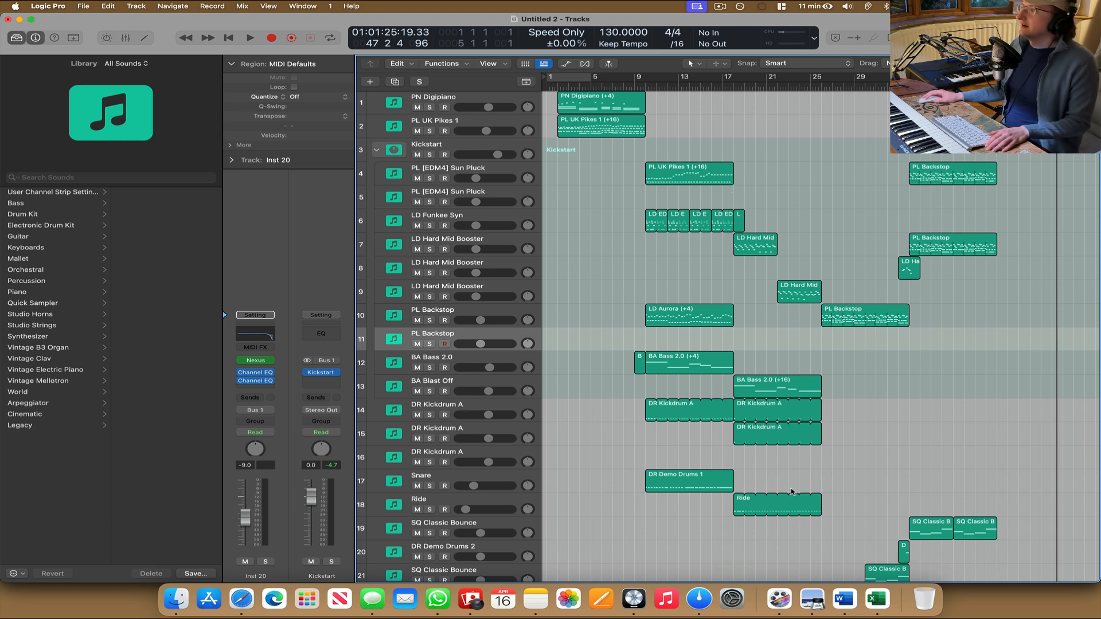
{"action": "scroll", "coordinate": [870, 385], "scroll_direction": "down", "scroll_amount": 3}
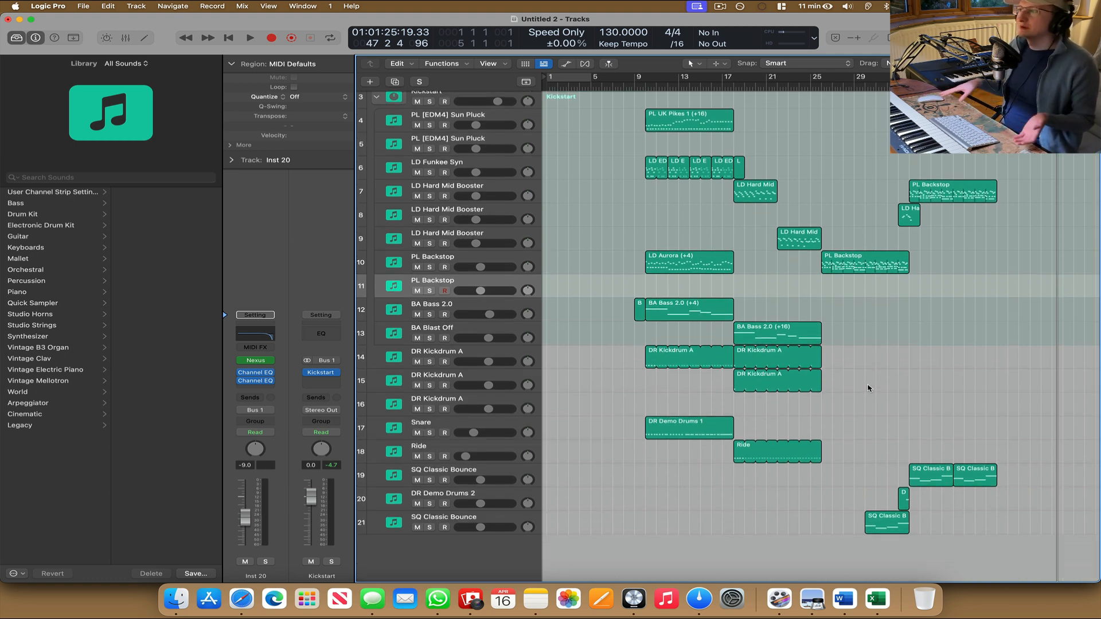
{"action": "scroll", "coordinate": [677, 282], "scroll_direction": "up", "scroll_amount": 3}
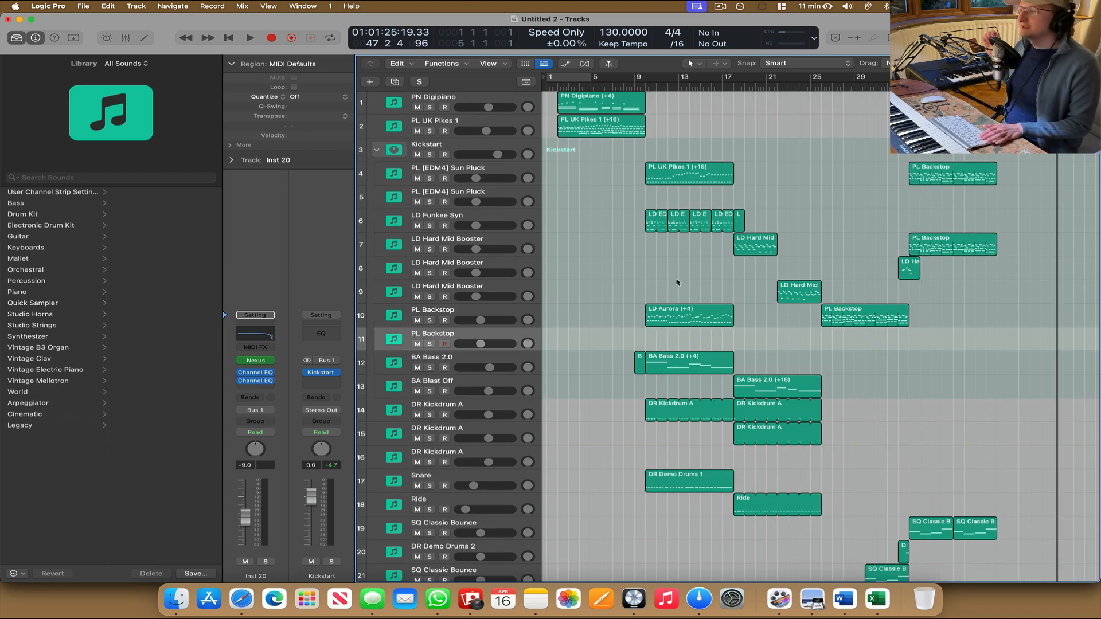